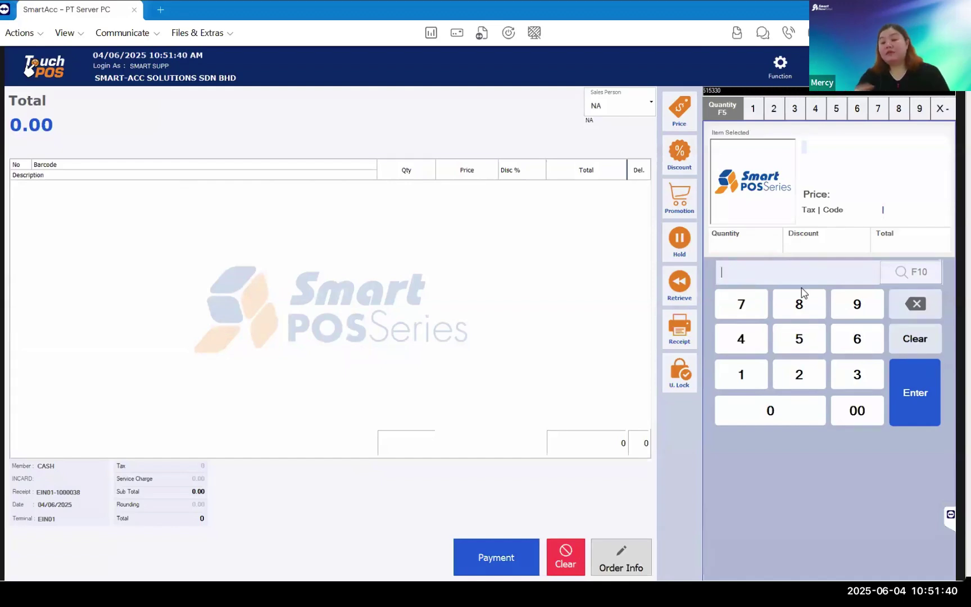
- Load all stock items and add the La gourmet Sakura Plus 4.5L Thermal Cooker - Cream to the sale
click(915, 271)
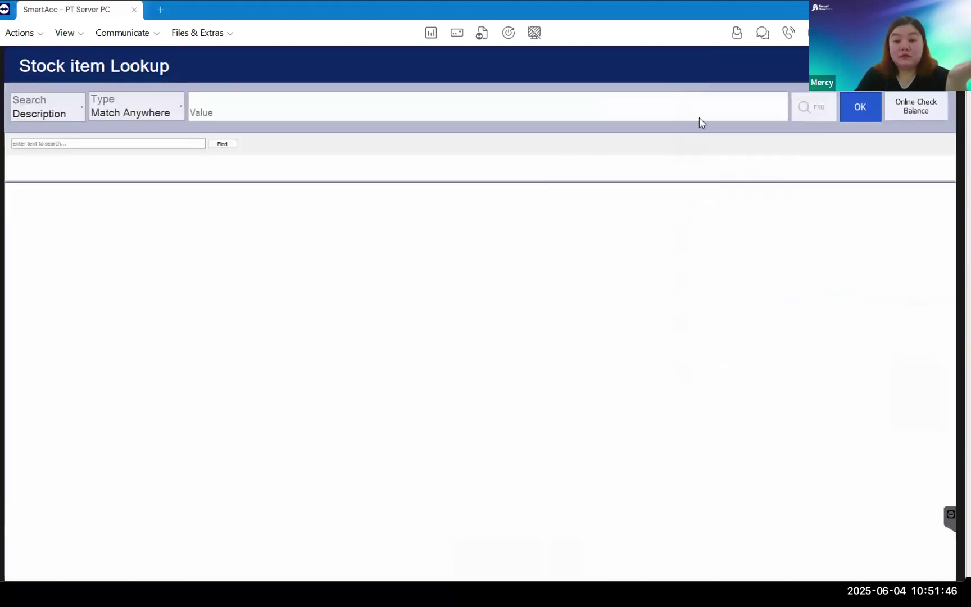
click(803, 108)
click(443, 384)
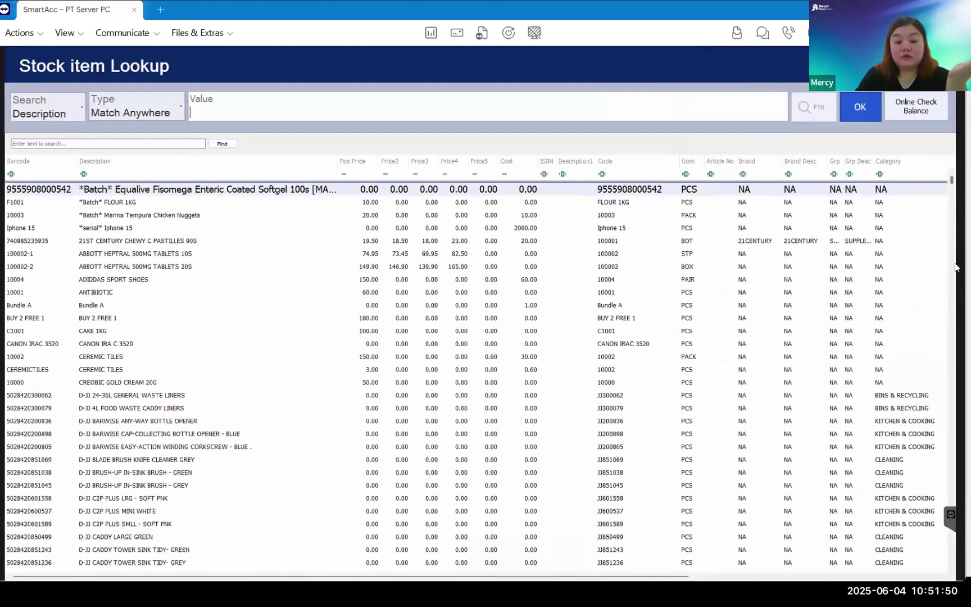
scroll(949, 292, down, 15)
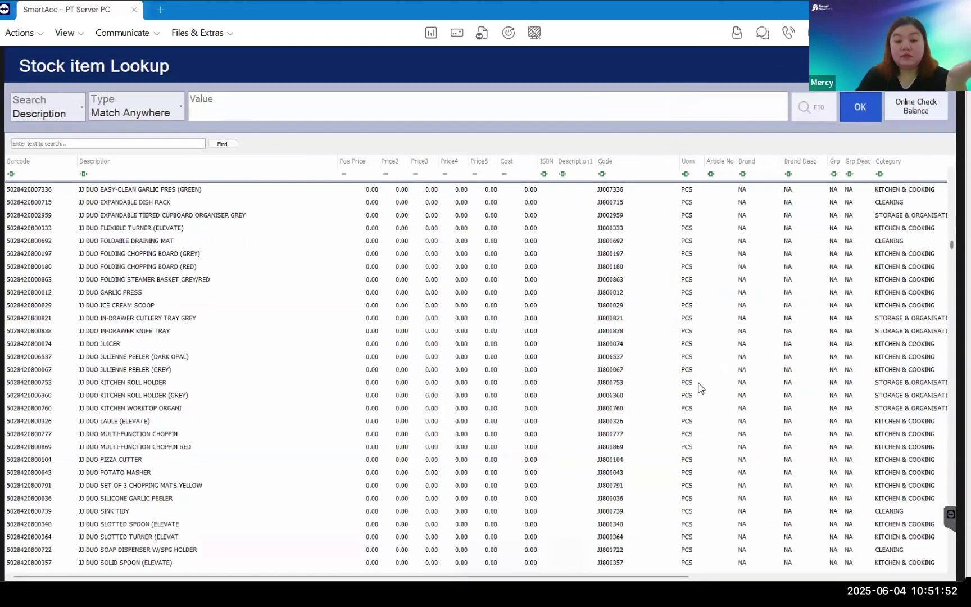
scroll(402, 435, down, 15)
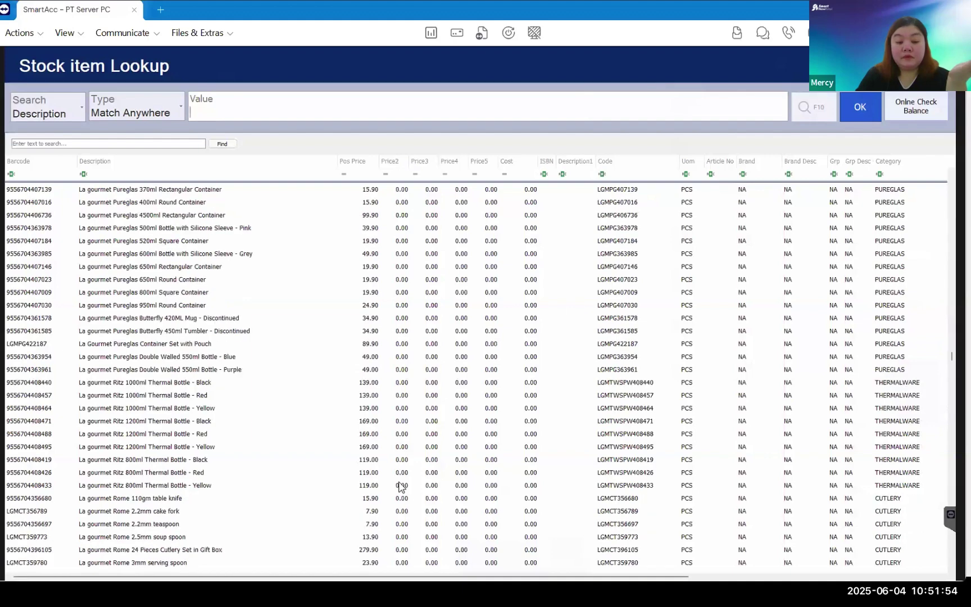
scroll(375, 441, down, 10)
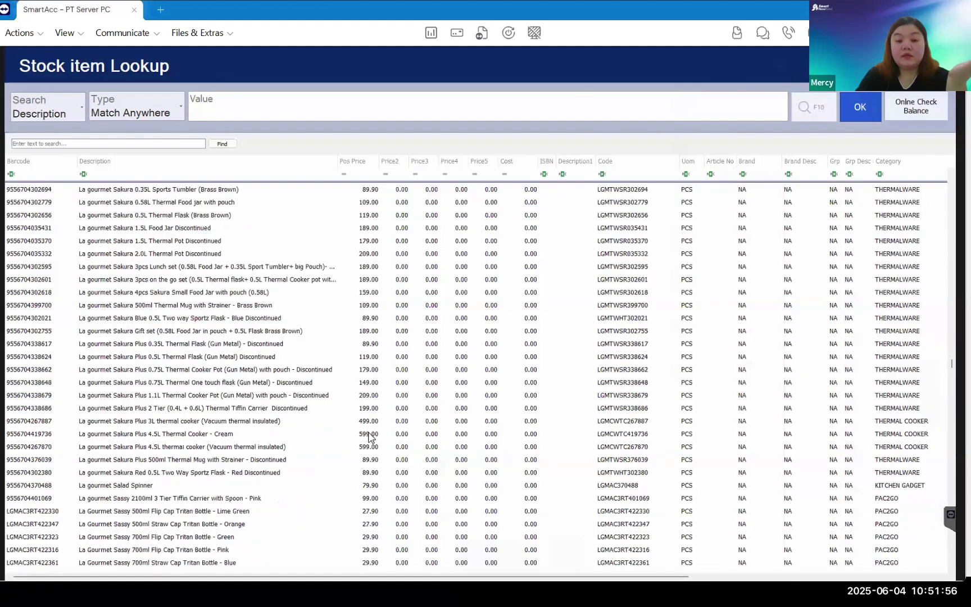
double_click(382, 399)
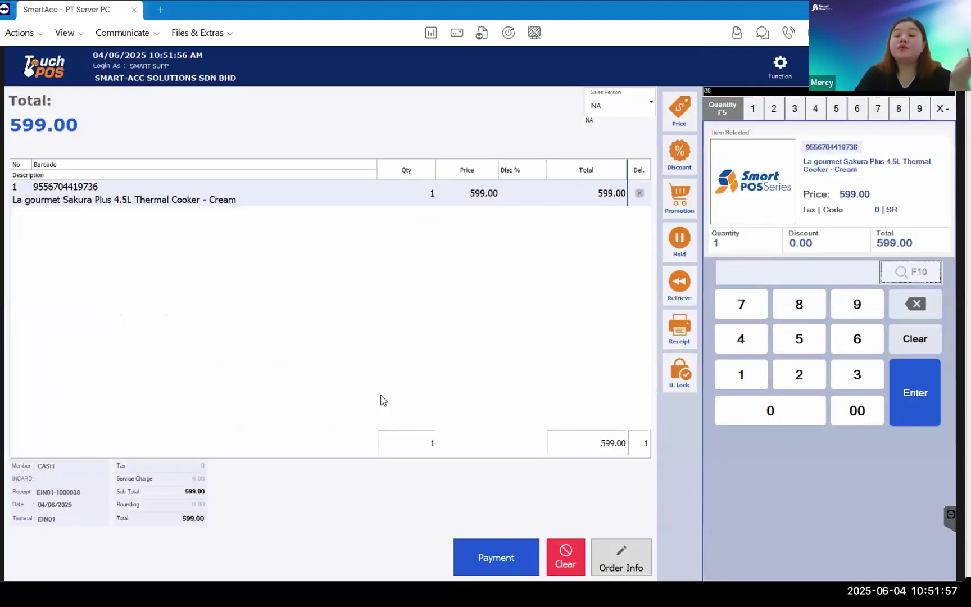
- Pay the remaining 549.00 in cash, finish the sale, and open the receipt reprint list
click(481, 548)
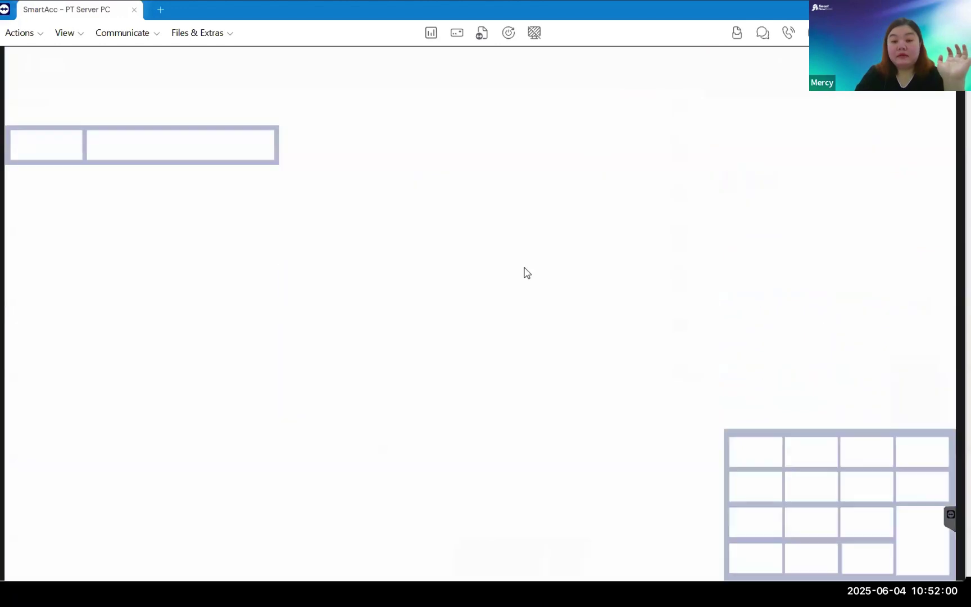
click(756, 94)
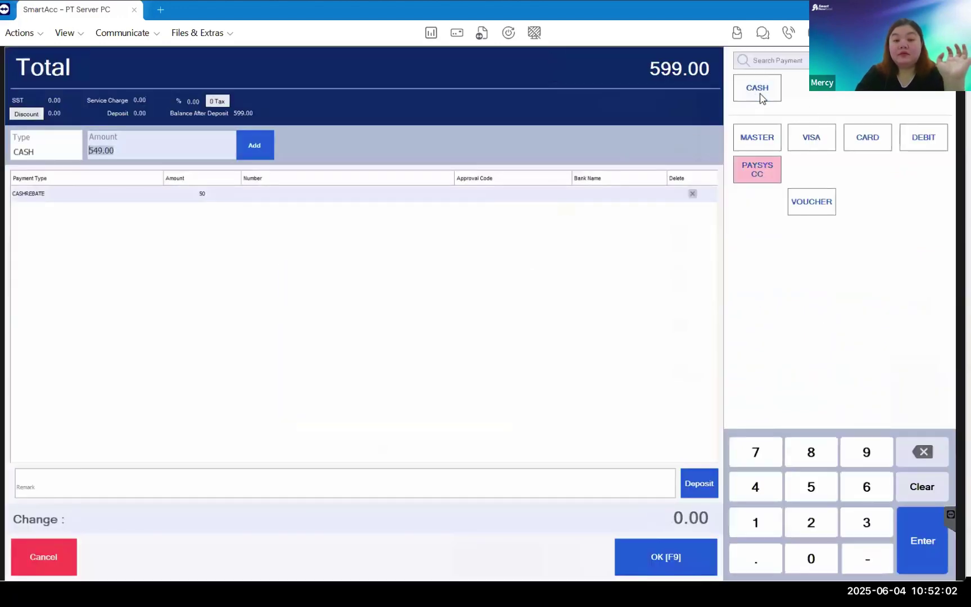
click(676, 551)
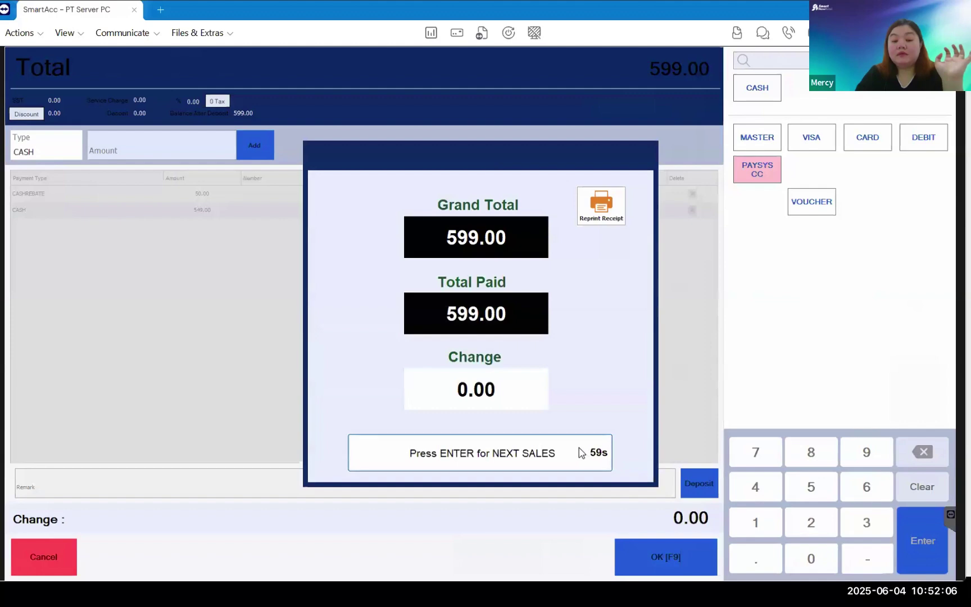
click(585, 453)
click(680, 327)
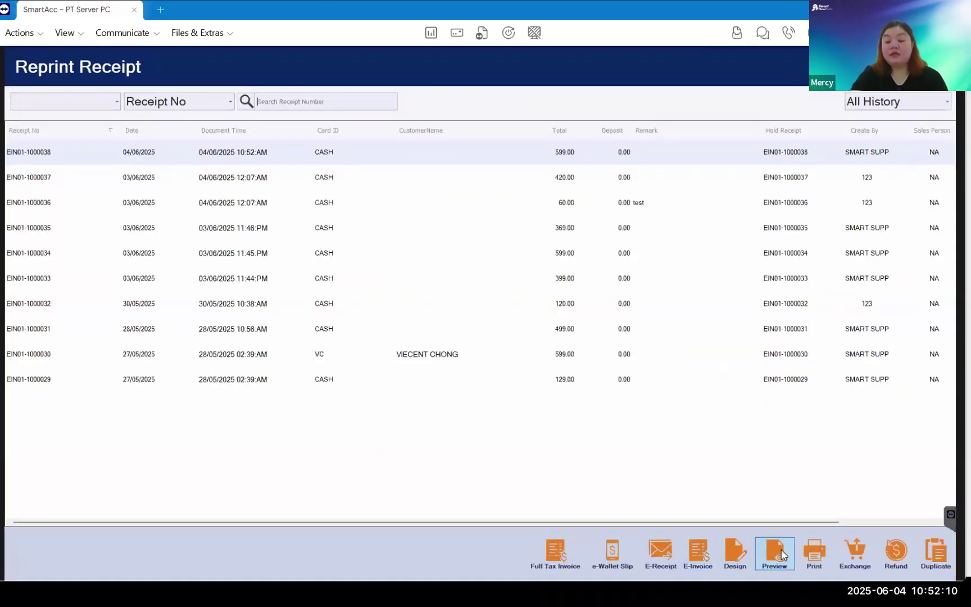
- Preview receipt EIN01-1000038, zoom in, and scroll down to its e-invoice QR code
click(781, 547)
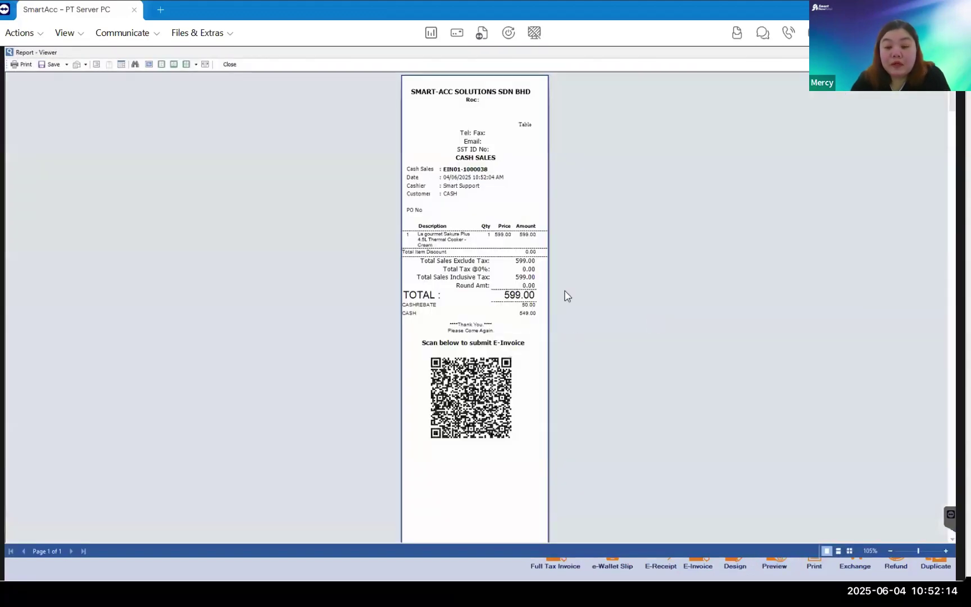
click(947, 551)
scroll(826, 447, down, 5)
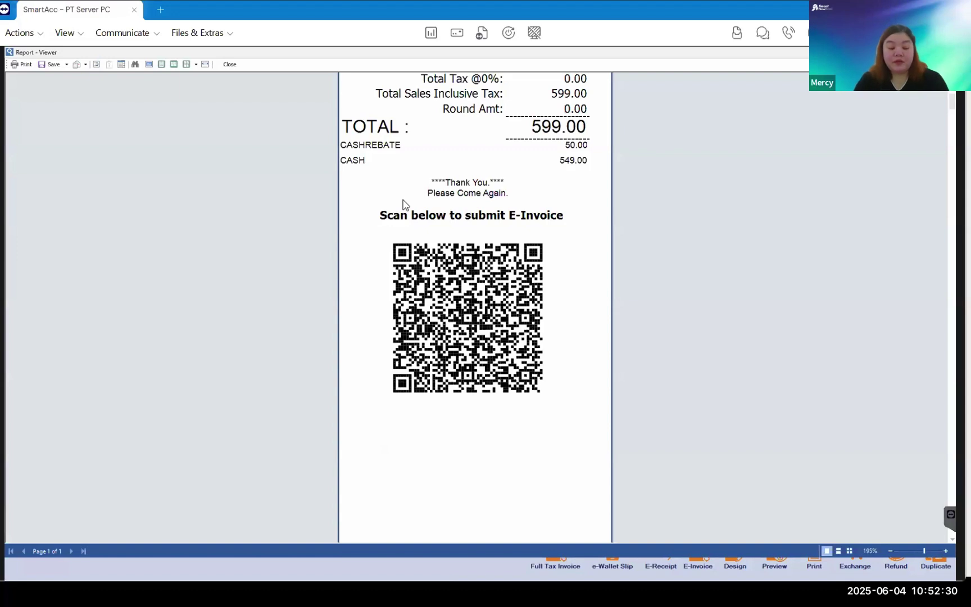
key(super)
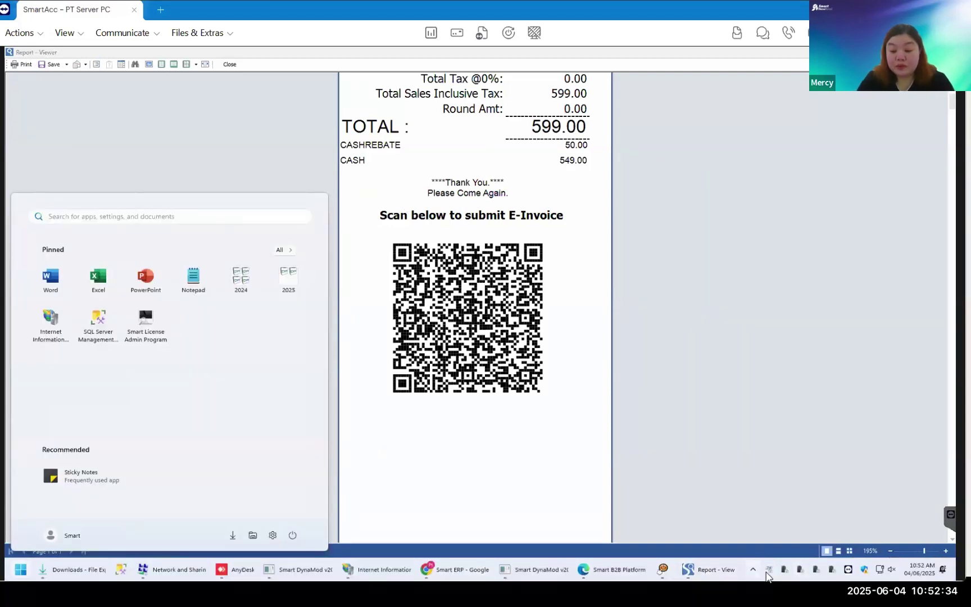
- Upload the new cash sales from DynaMod Client, then minimise the client
click(769, 571)
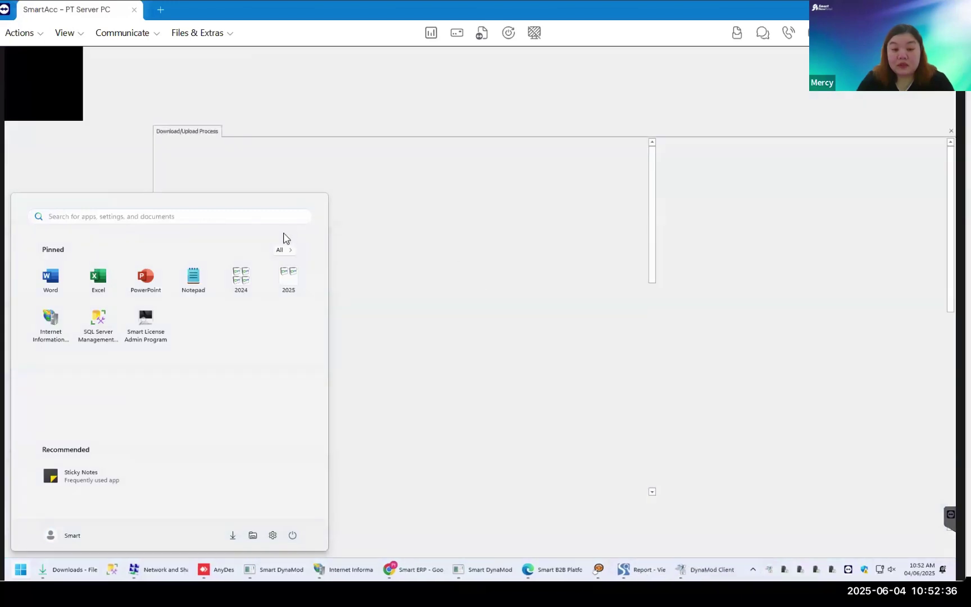
click(203, 187)
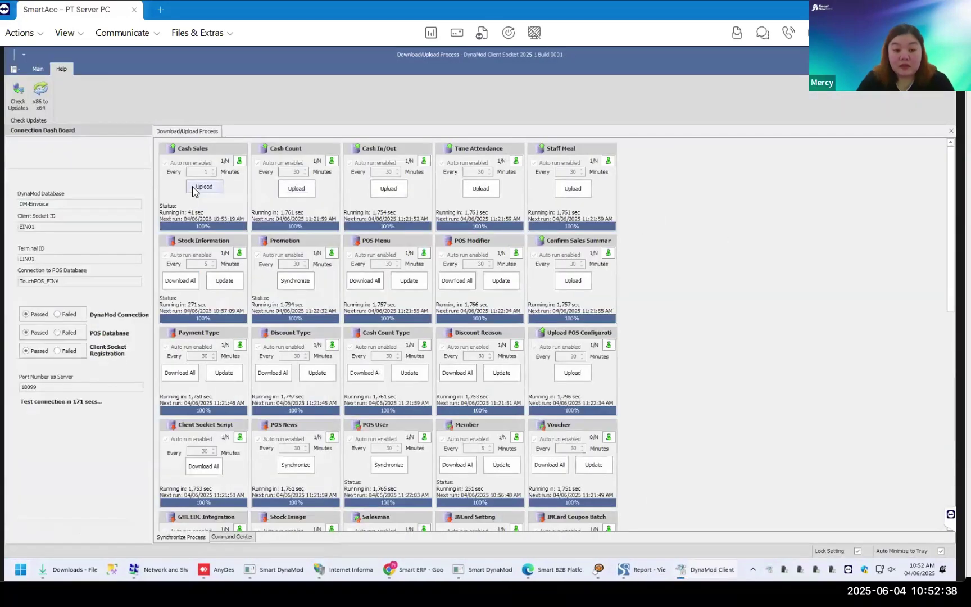
click(38, 70)
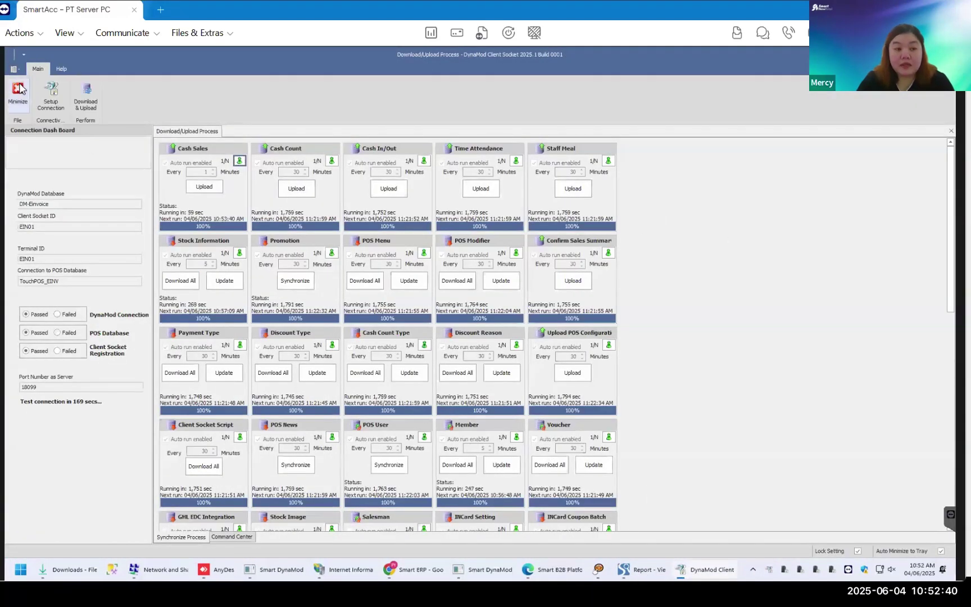
click(20, 91)
- Close the Touch POS Reprint Receipt window, leaving the presentation slide showing
click(20, 569)
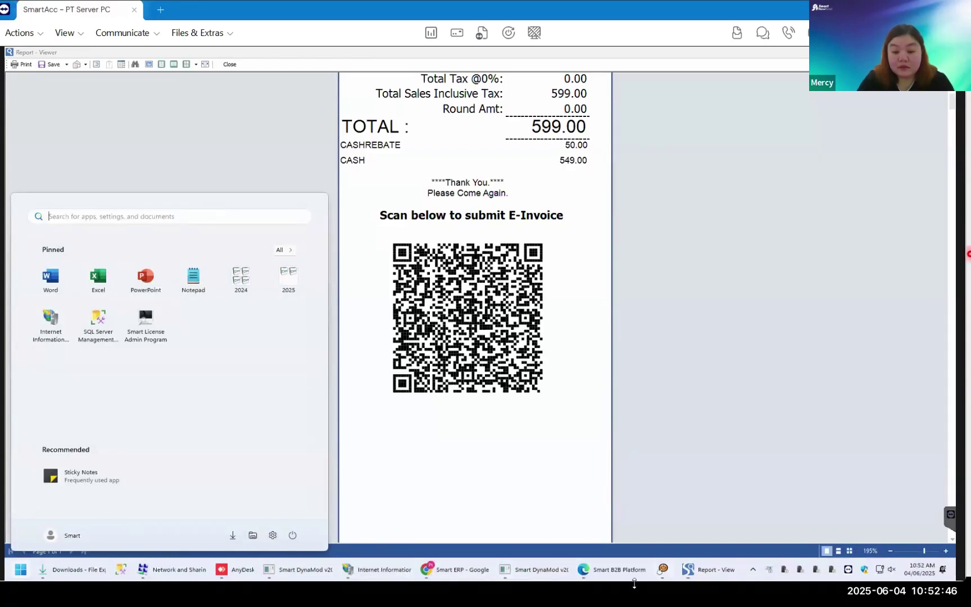
mouse_move(687, 569)
click(666, 528)
click(938, 65)
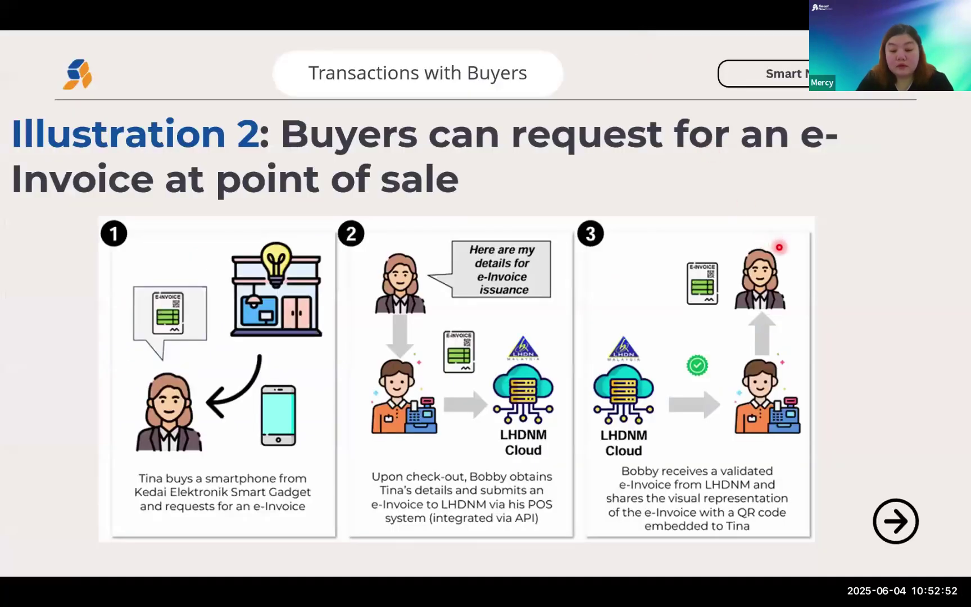
- Maximise Smart DynaMod and open Customer Module > Transaction > Cash Sales
key(super)
click(579, 592)
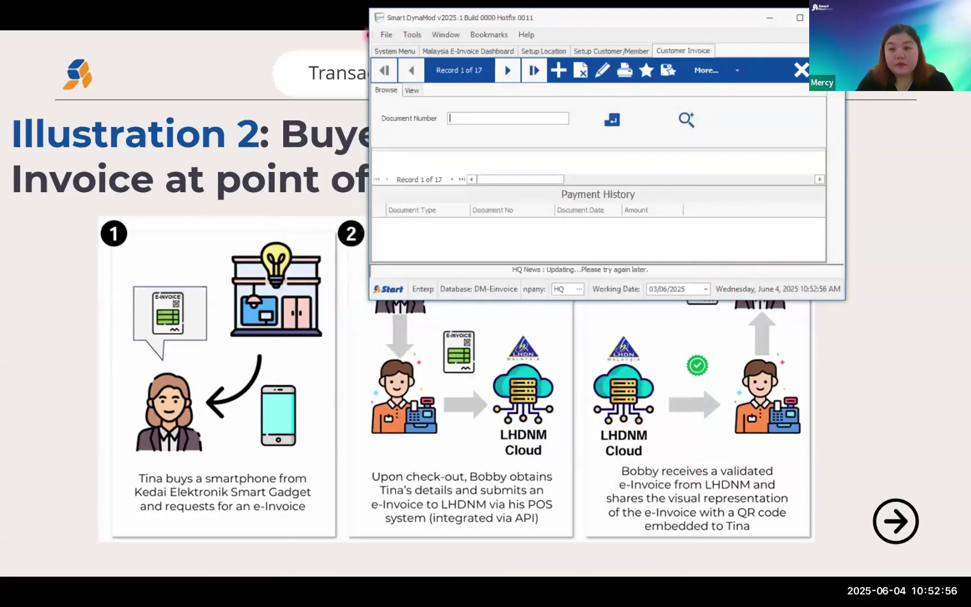
double_click(394, 18)
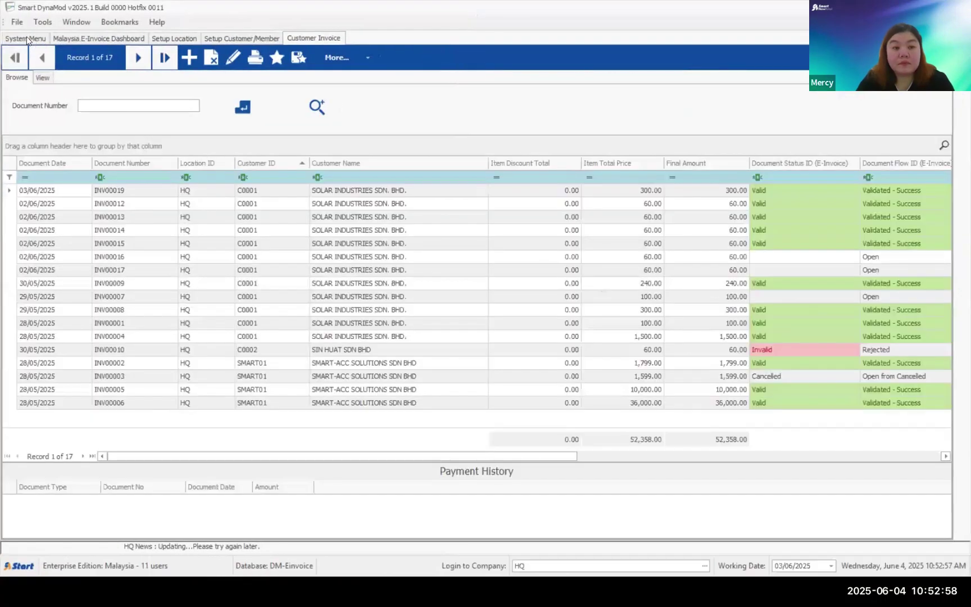
click(27, 39)
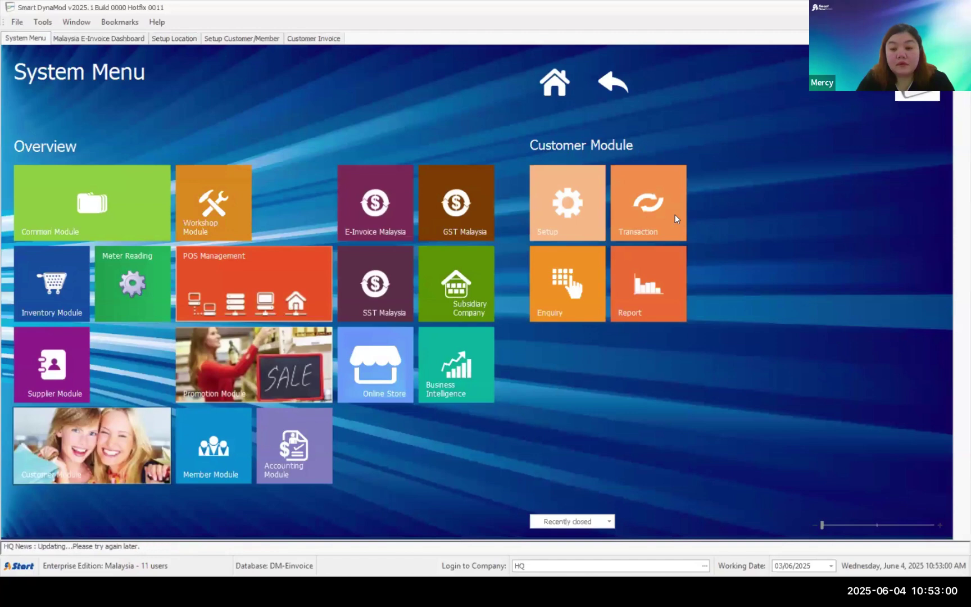
click(676, 215)
click(789, 211)
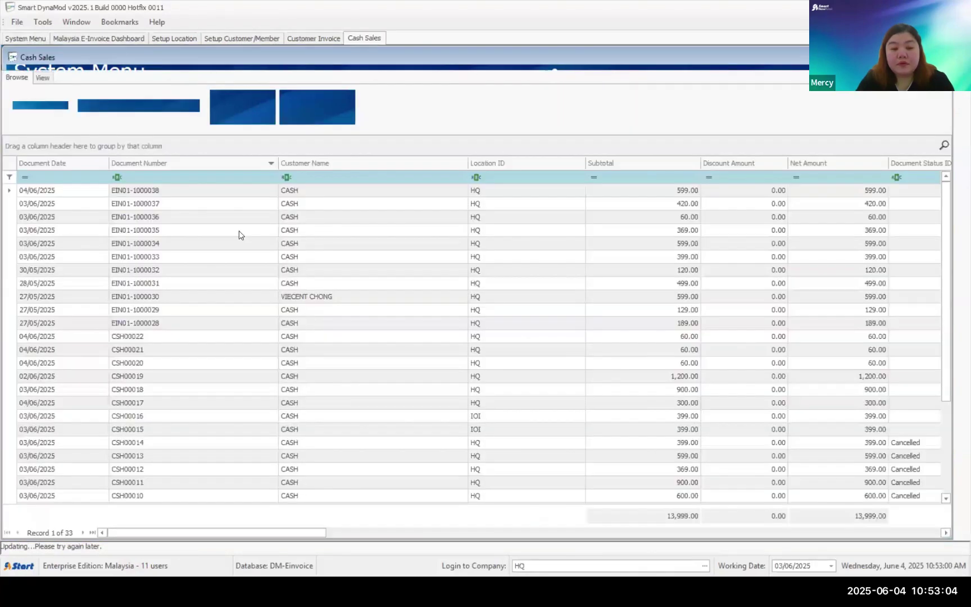
- Open cash sale EIN01-1000038, expand its SEP Self Service section, and follow the self-service link
double_click(211, 193)
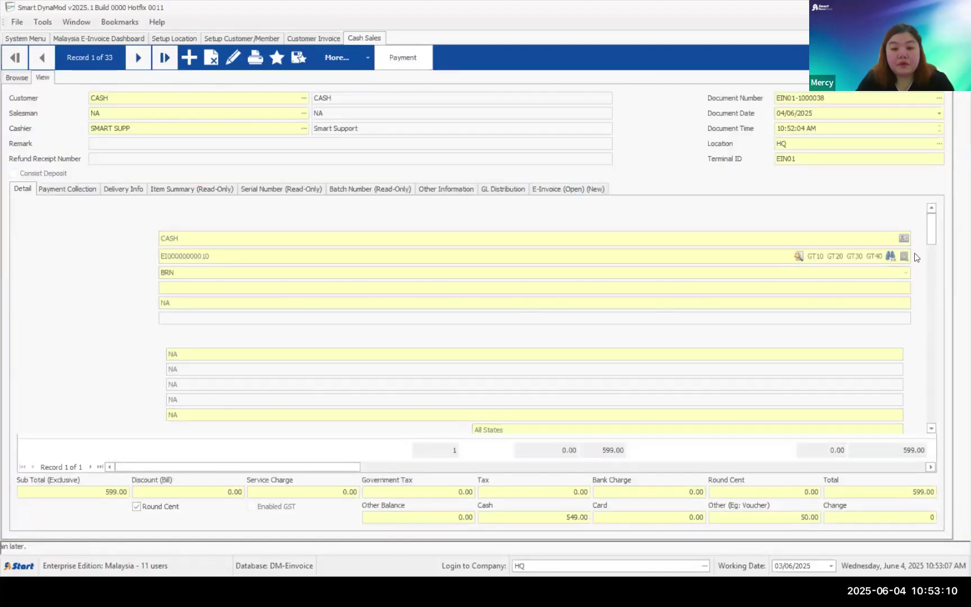
scroll(932, 247, down, 4)
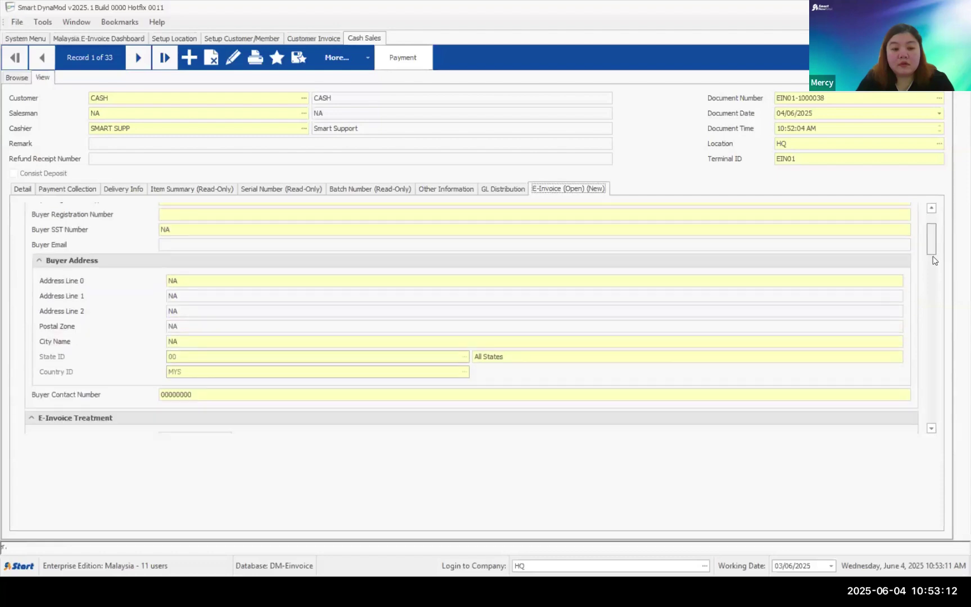
scroll(934, 268, down, 5)
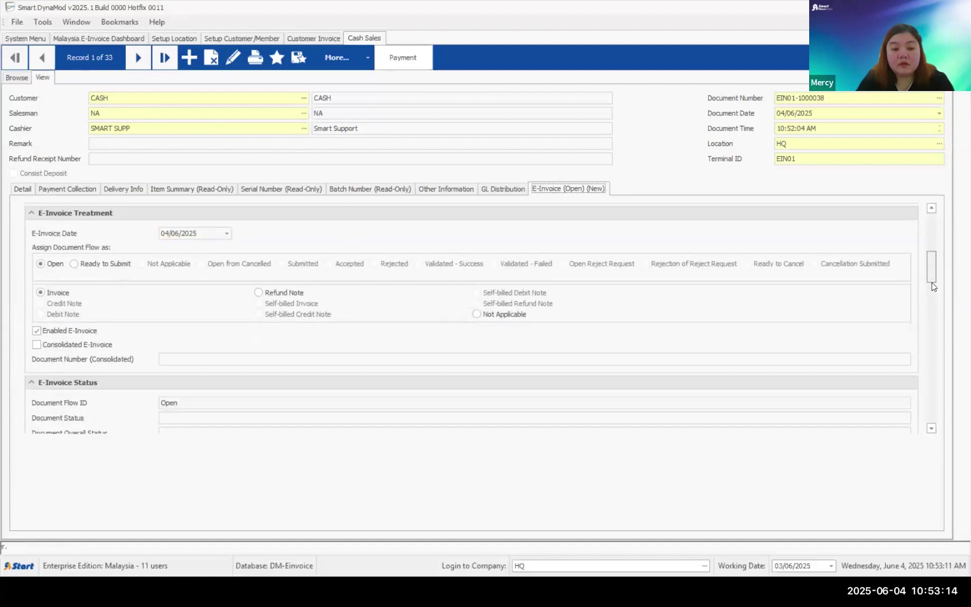
scroll(933, 290, down, 2)
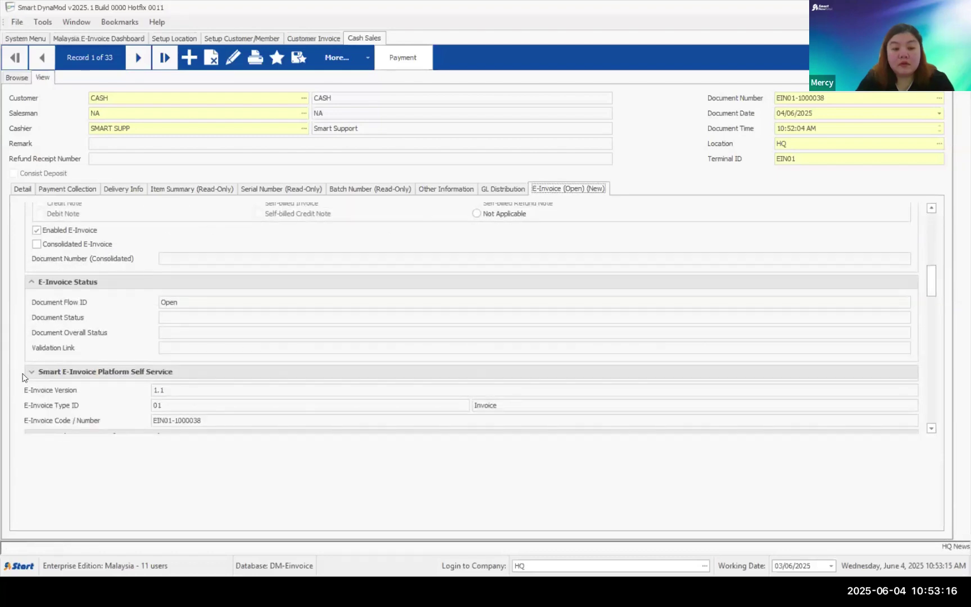
click(30, 372)
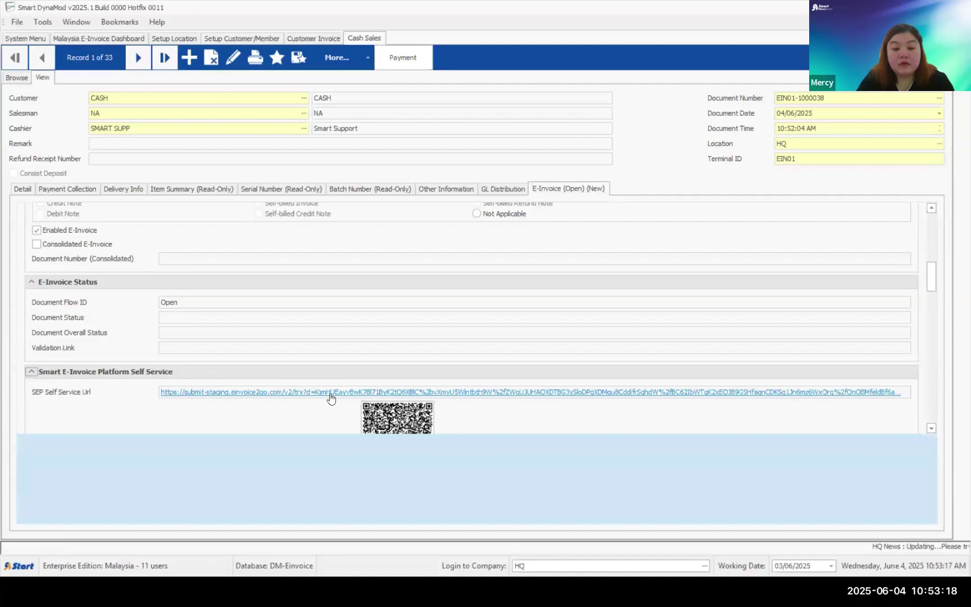
click(331, 393)
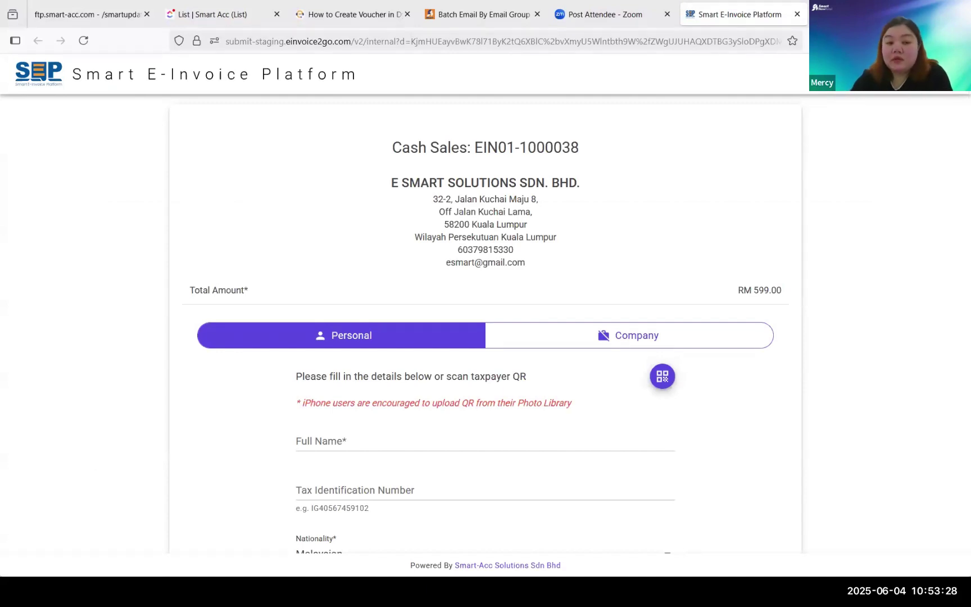
- Scroll through the Personal tab fields of the RM 599.00 e-invoice request form
scroll(466, 258, down, 2)
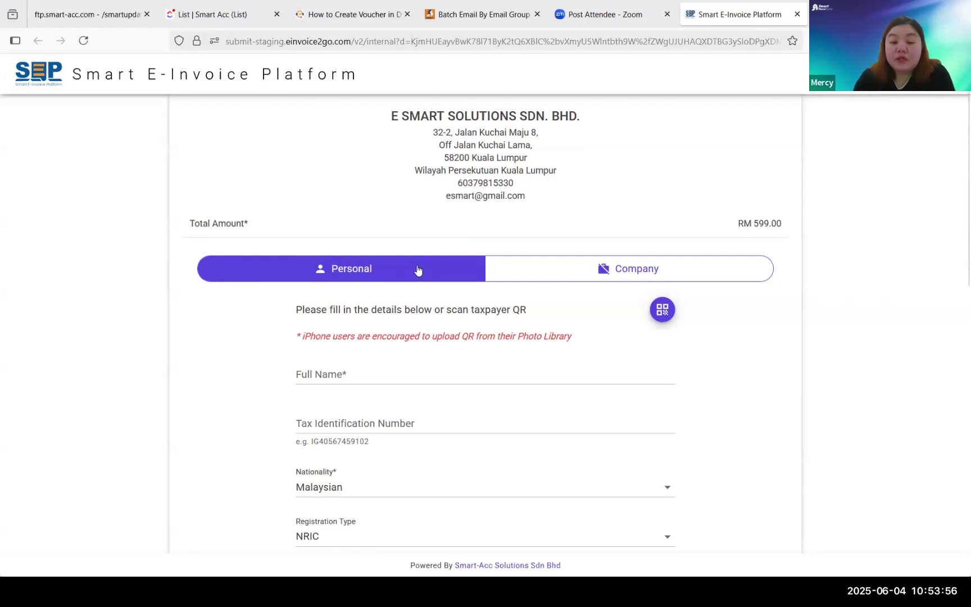
scroll(385, 289, down, 1)
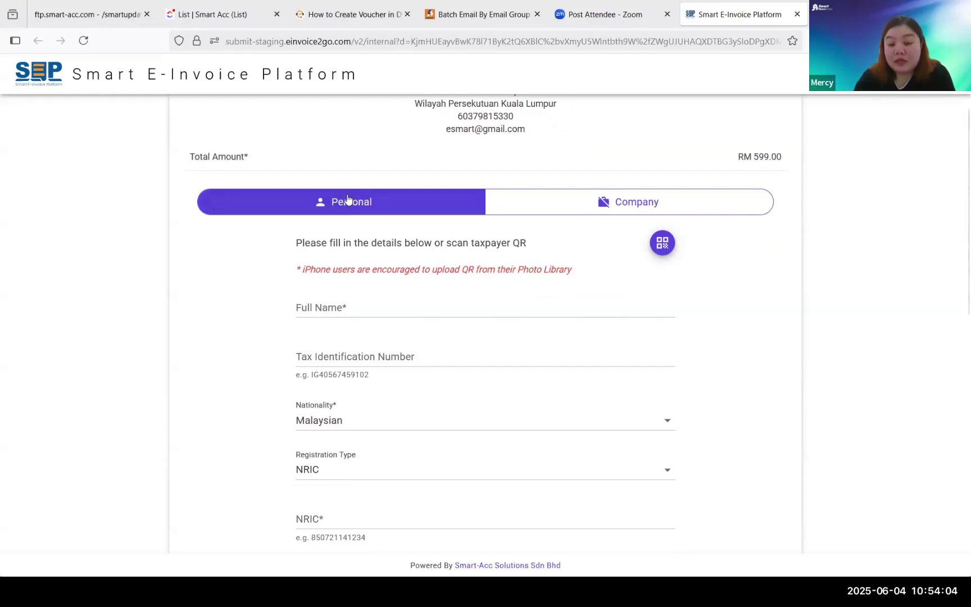
- Switch the request to Company and step through Company Name, TIN, BRN and Contact Number fields
click(584, 203)
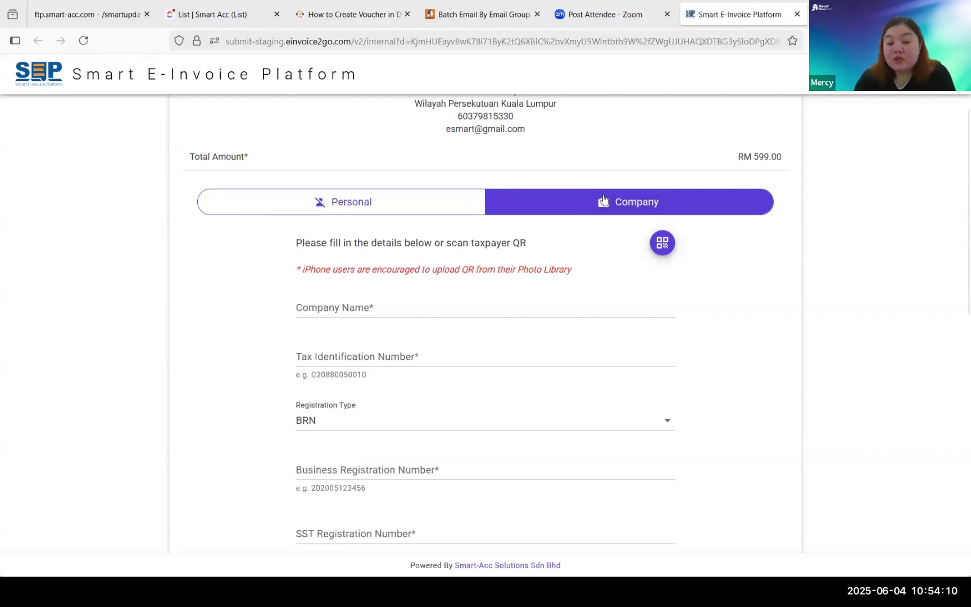
scroll(641, 206, down, 1)
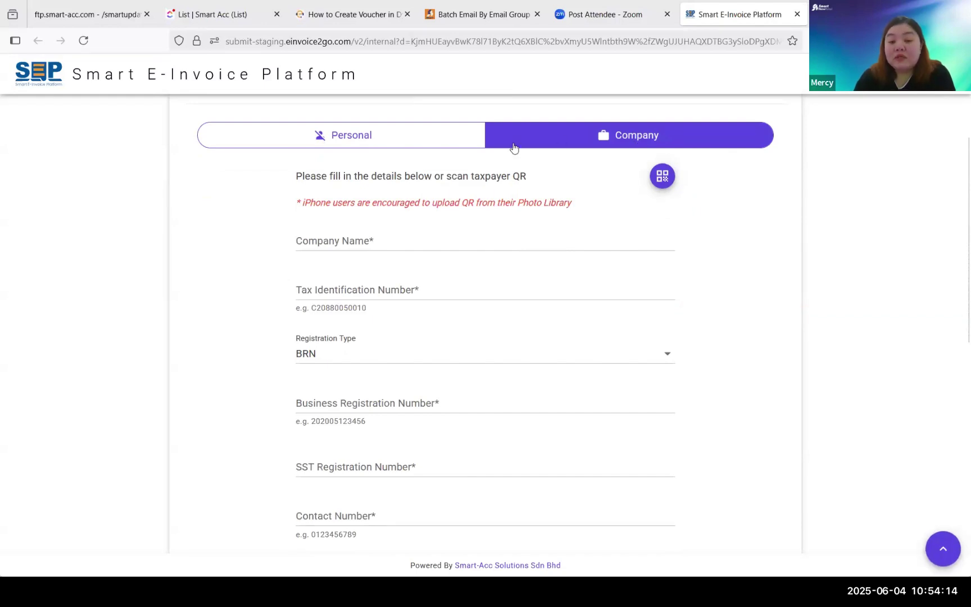
click(313, 244)
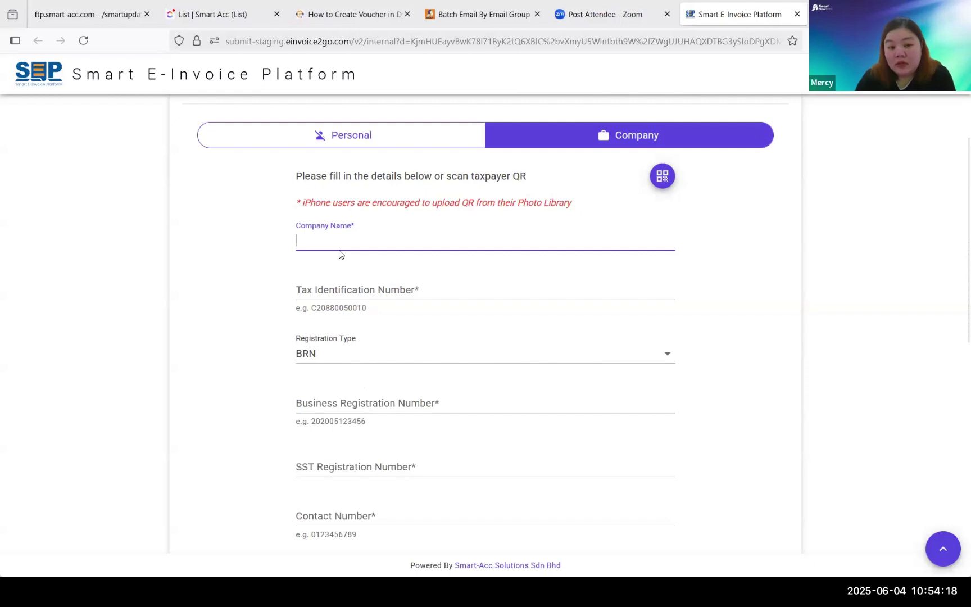
click(347, 293)
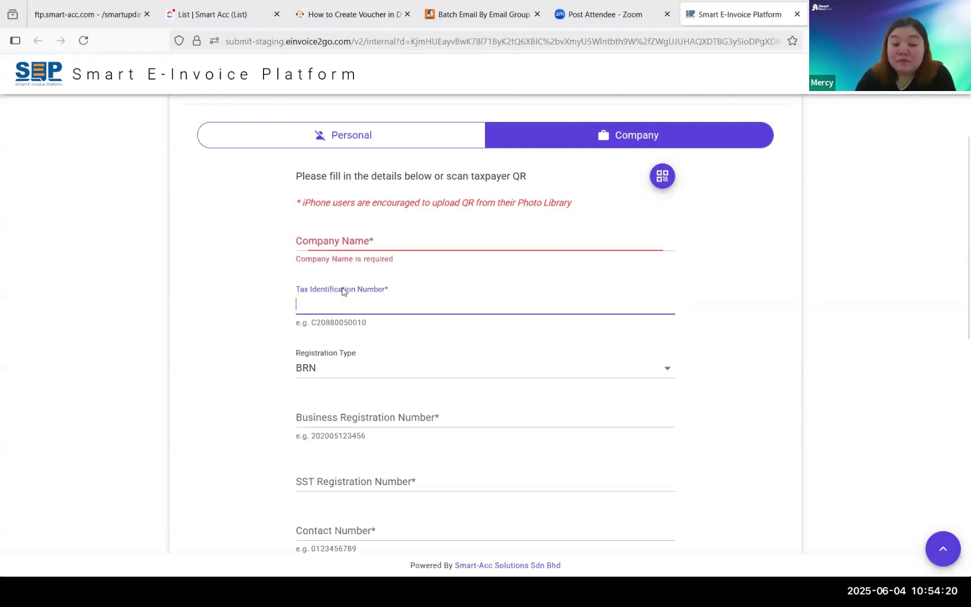
scroll(334, 326, down, 1)
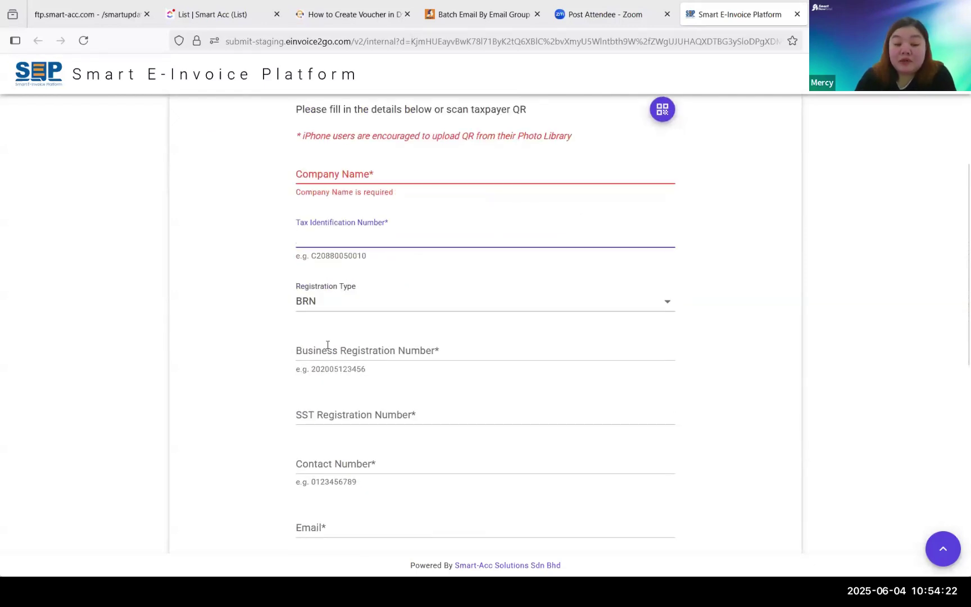
click(328, 345)
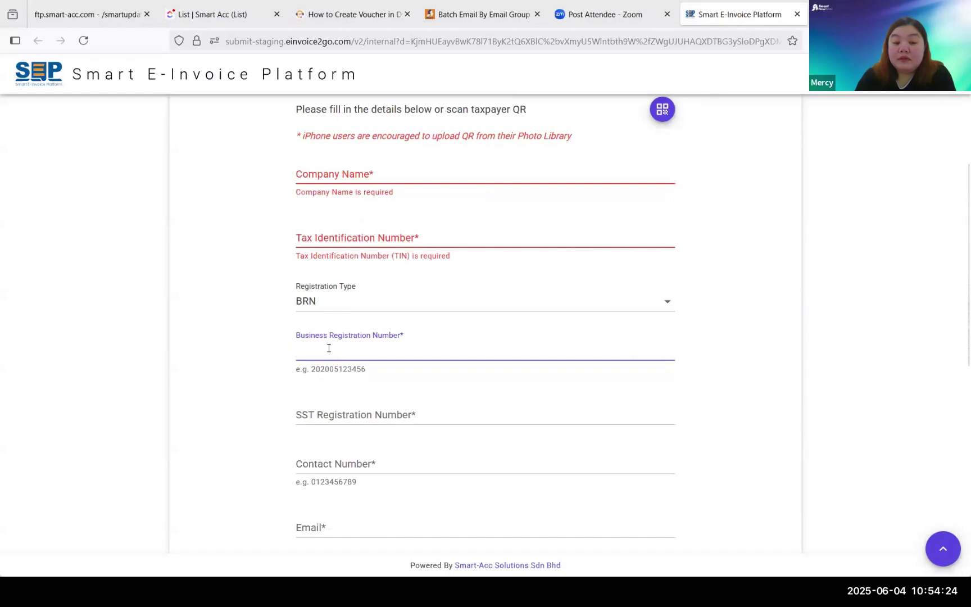
scroll(329, 347, down, 2)
click(326, 330)
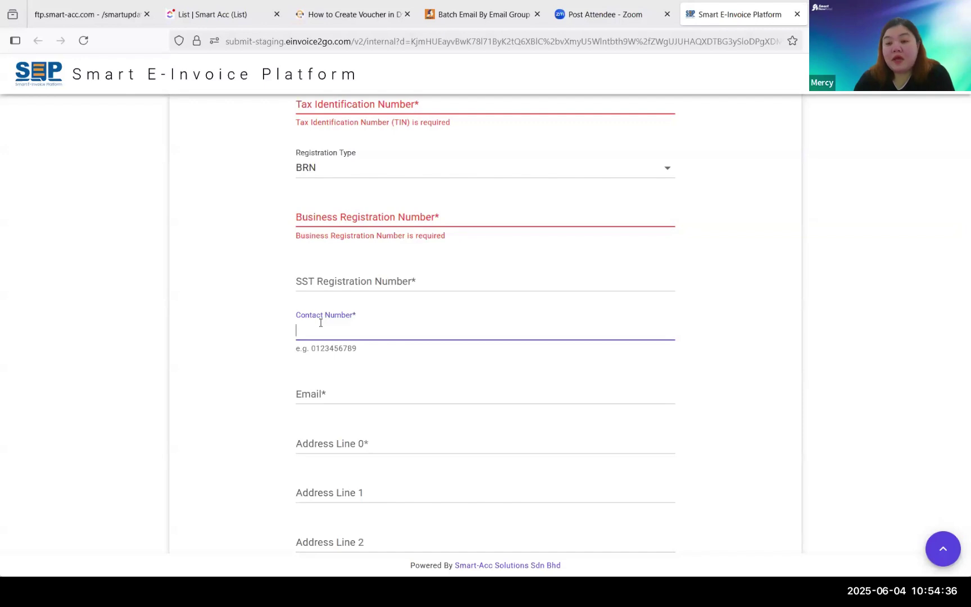
- Check the Email and Address fields, then switch the request back to Personal details
scroll(317, 318, down, 4)
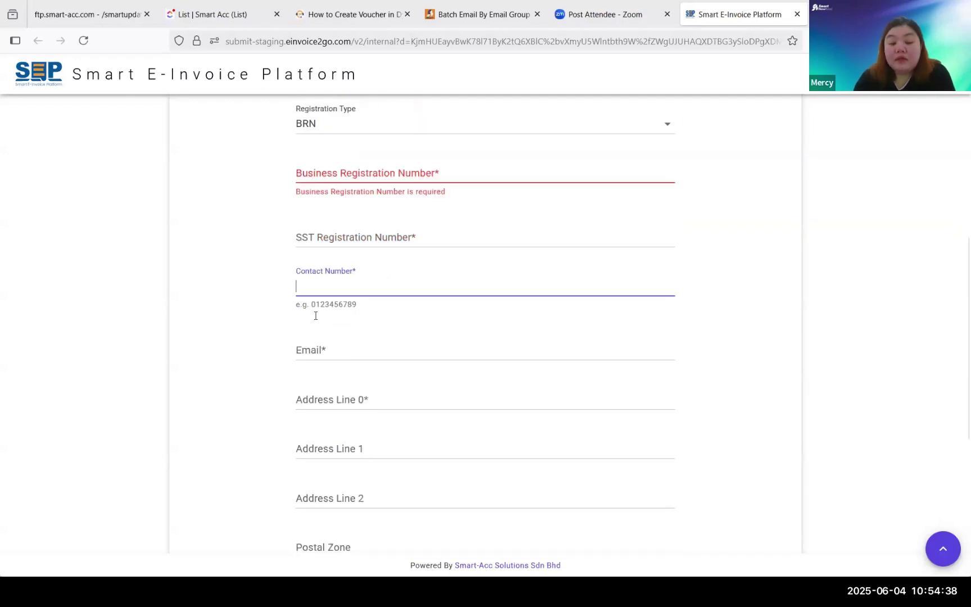
key(Tab)
click(328, 244)
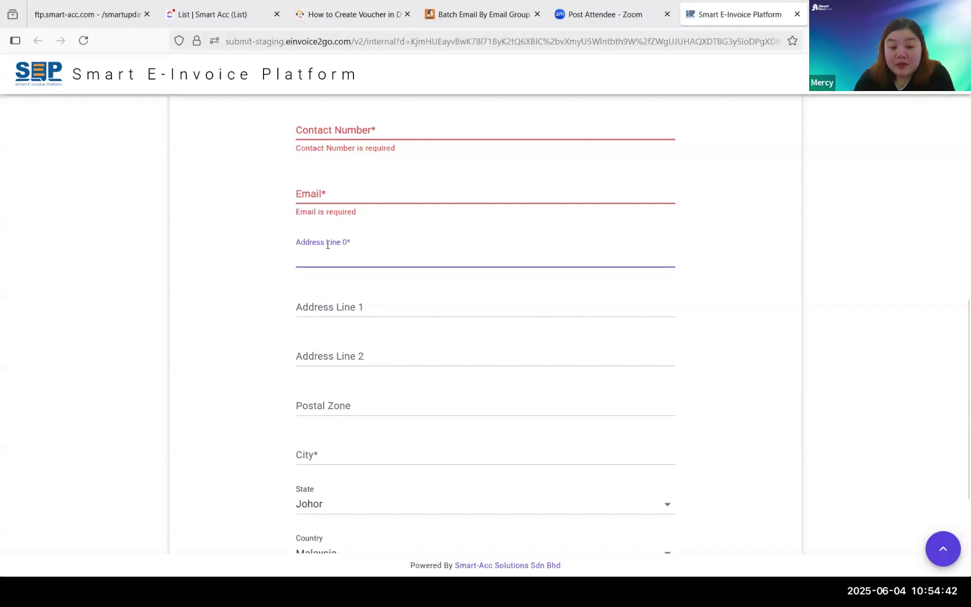
scroll(348, 289, down, 3)
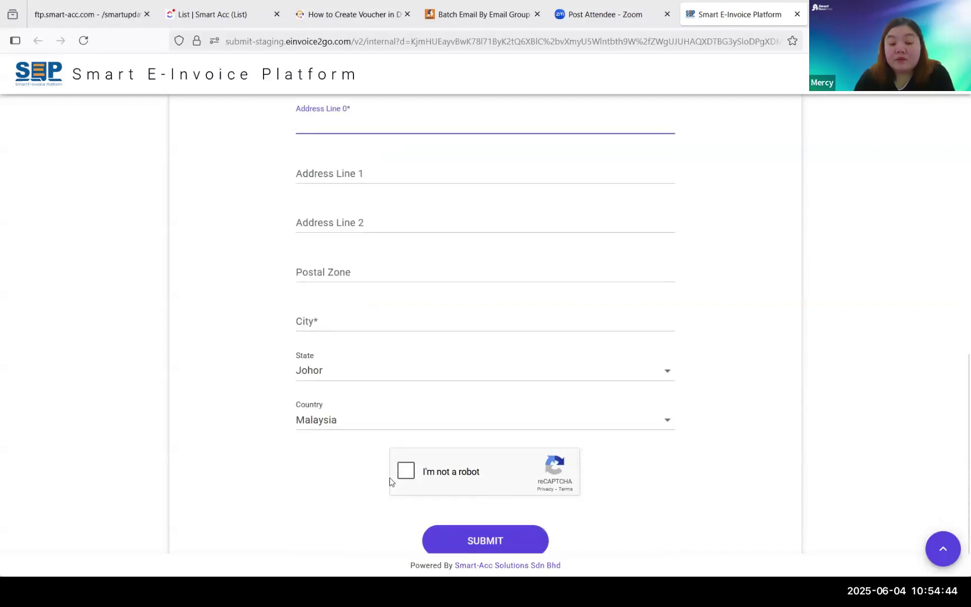
scroll(390, 482, up, 5)
scroll(391, 481, up, 6)
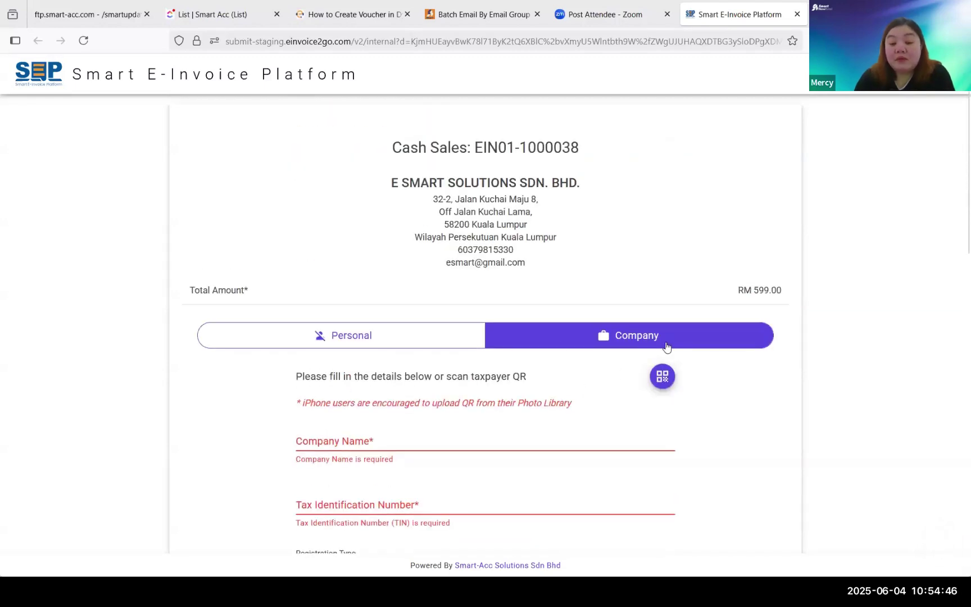
click(465, 348)
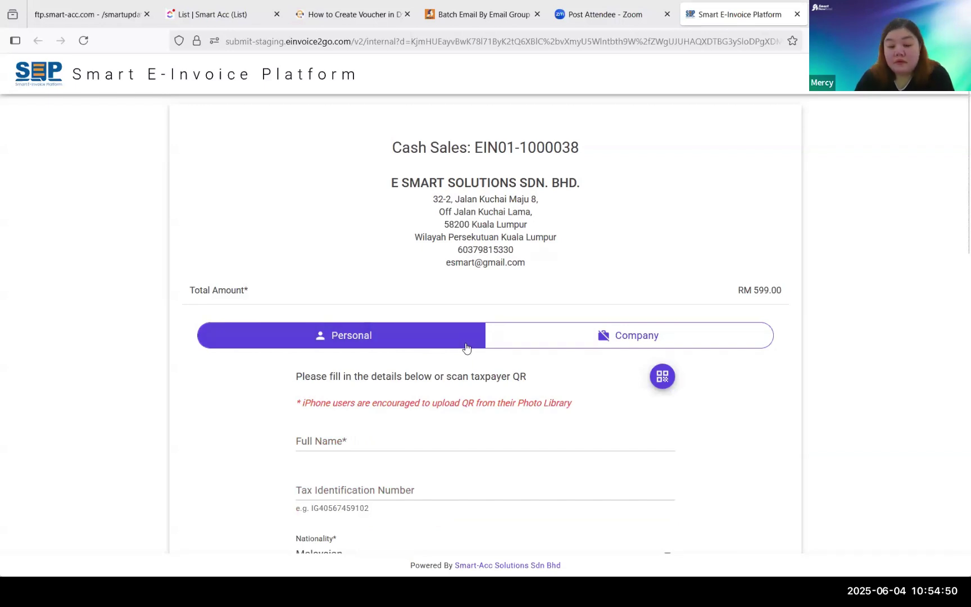
scroll(444, 354, down, 1)
scroll(317, 337, down, 1)
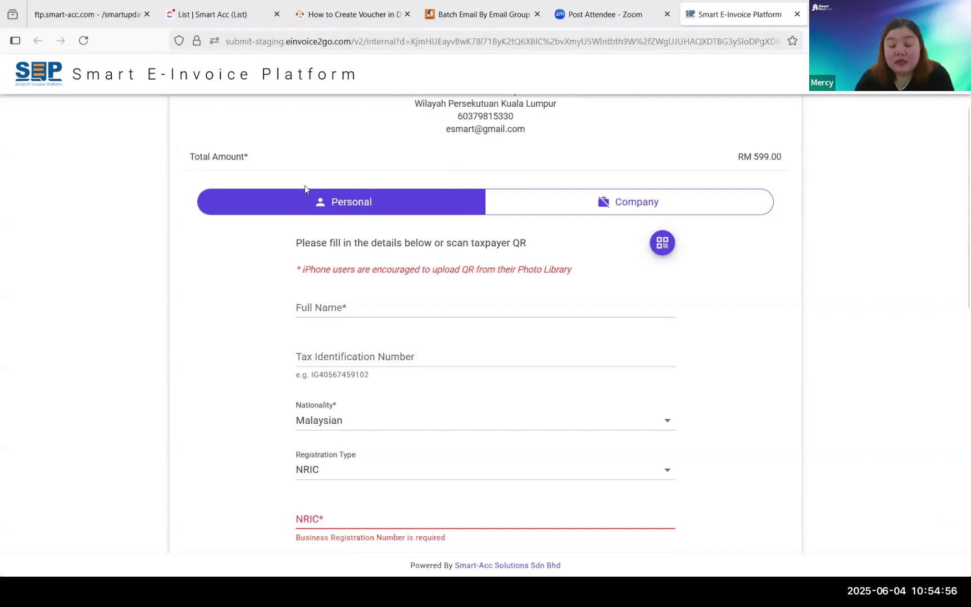
- Submit the empty Personal form, flagging NRIC, Contact Number, Email and Address Line 0 as required
scroll(338, 319, down, 2)
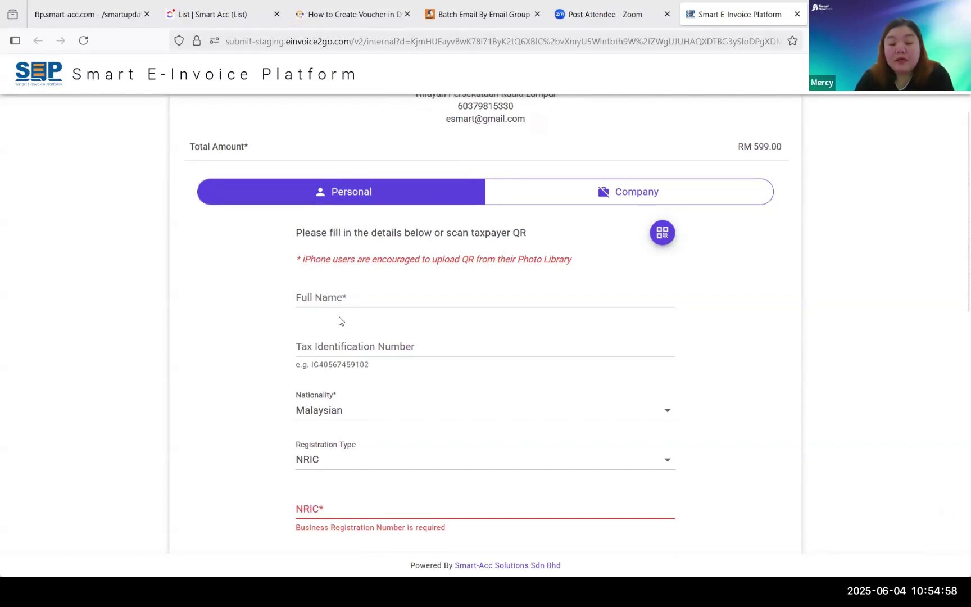
click(322, 289)
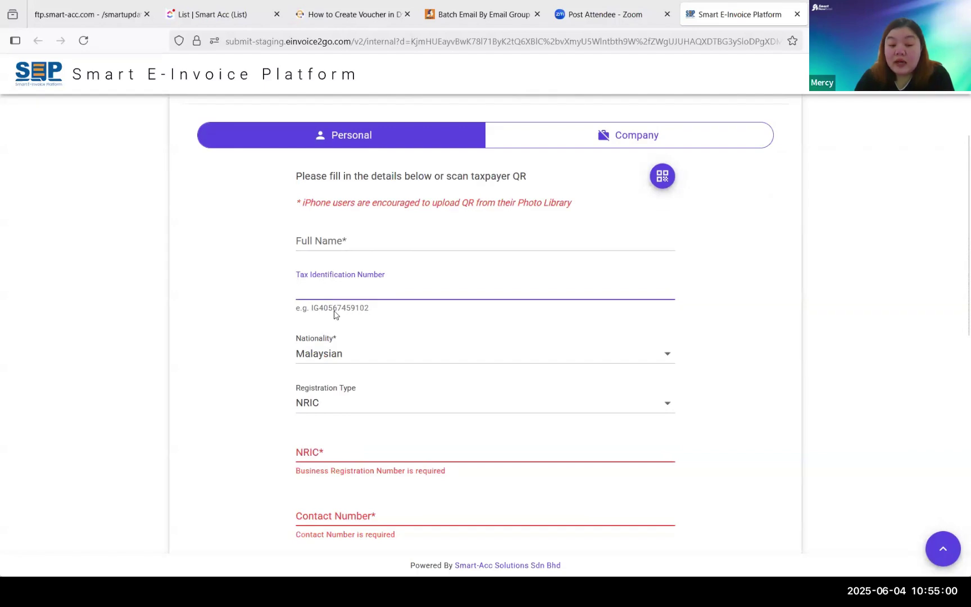
scroll(337, 337, down, 2)
scroll(351, 478, down, 2)
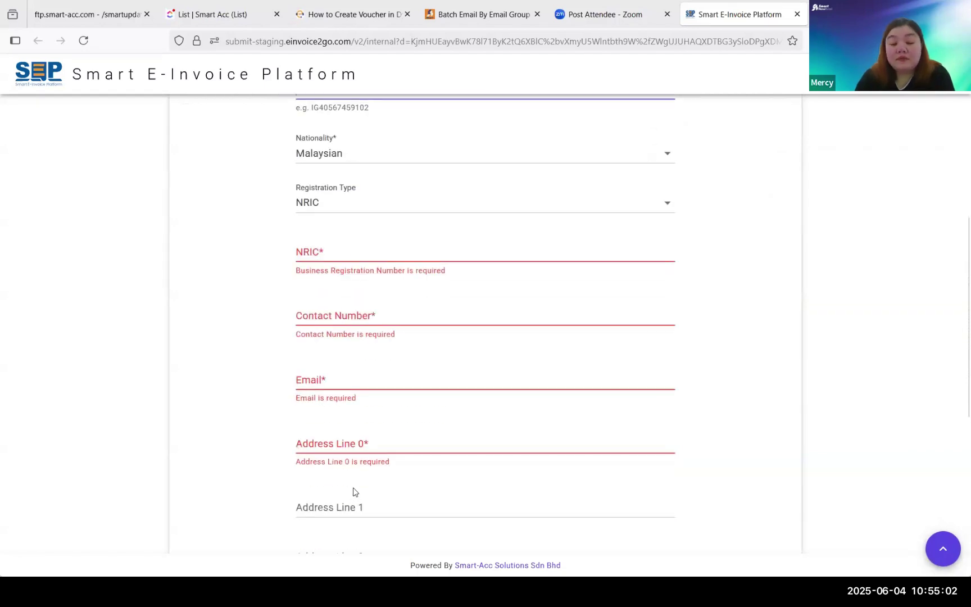
scroll(393, 497, down, 6)
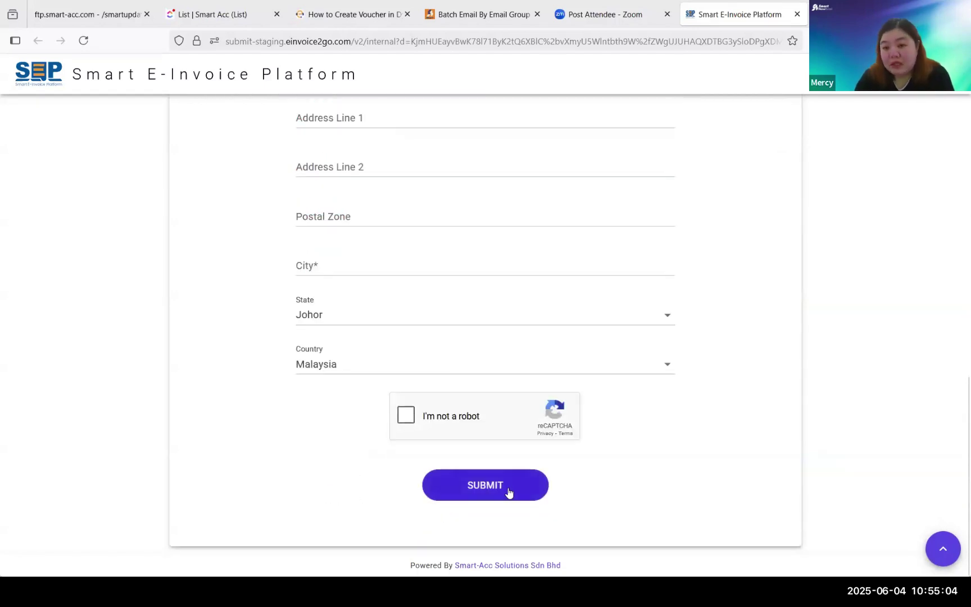
click(485, 485)
scroll(507, 490, up, 10)
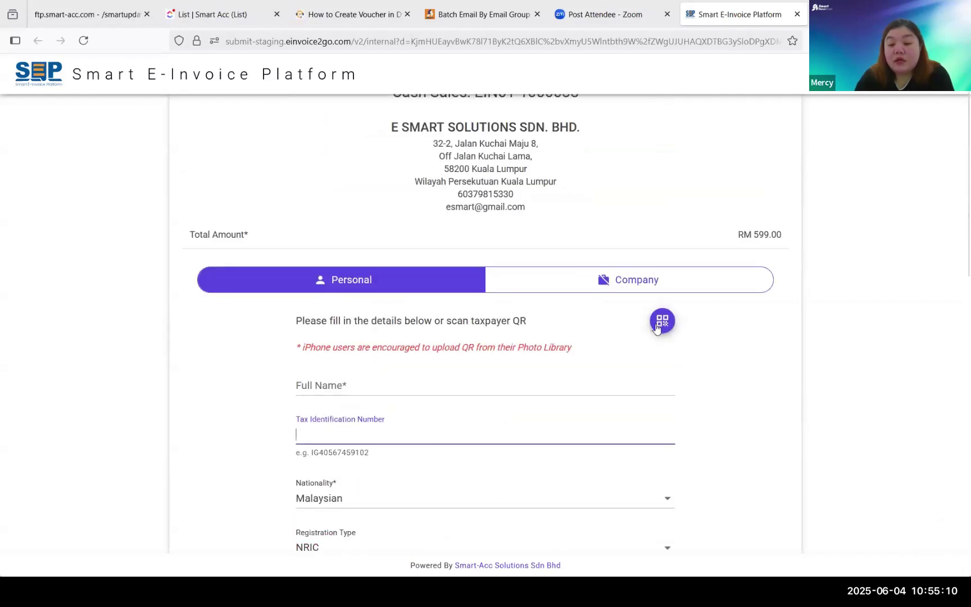
- Upload the WhatsApp taxpayer QR image from the Desktop to auto-fill company name, TIN and BRN
click(662, 324)
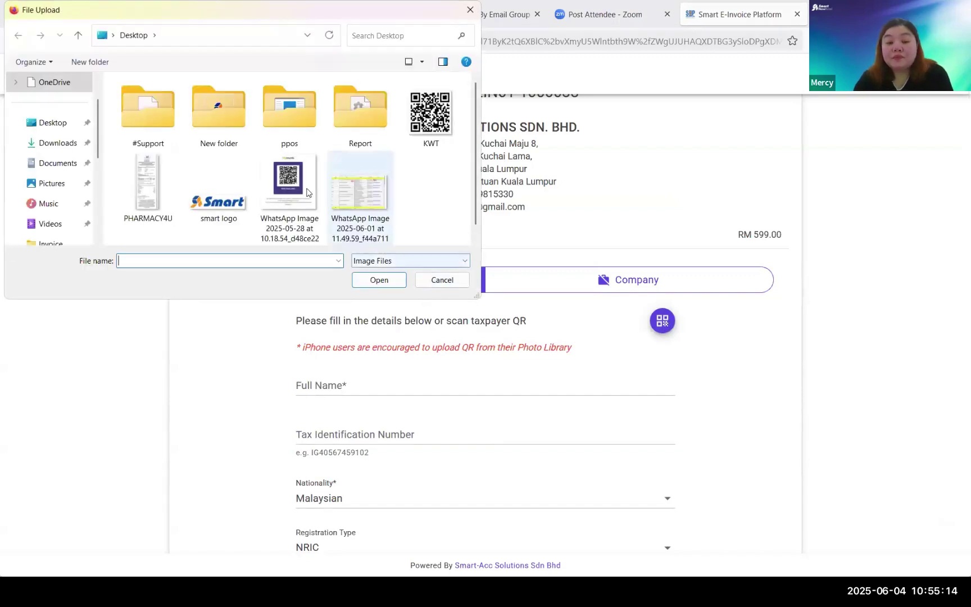
click(308, 193)
click(388, 281)
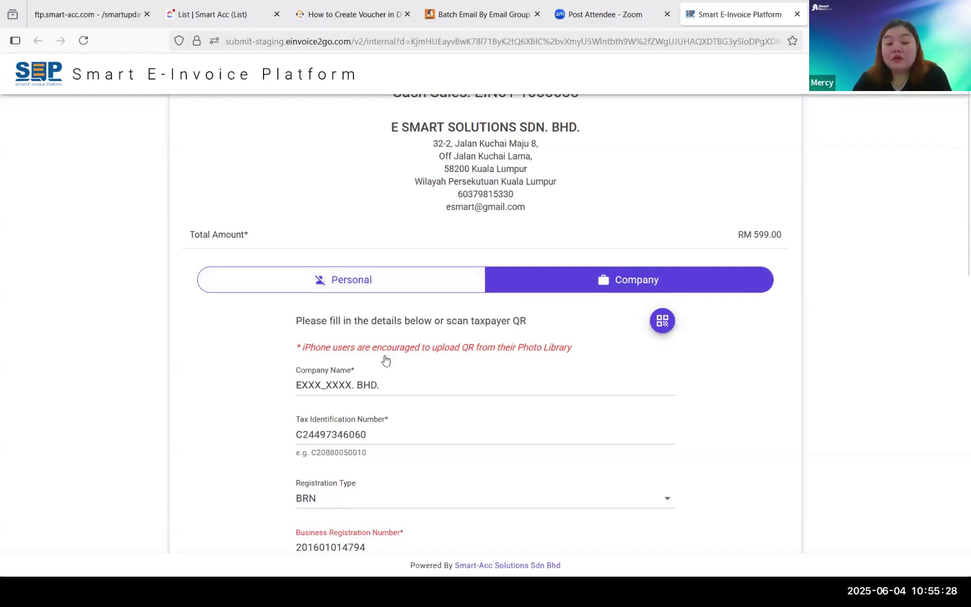
scroll(384, 360, down, 2)
scroll(351, 395, down, 6)
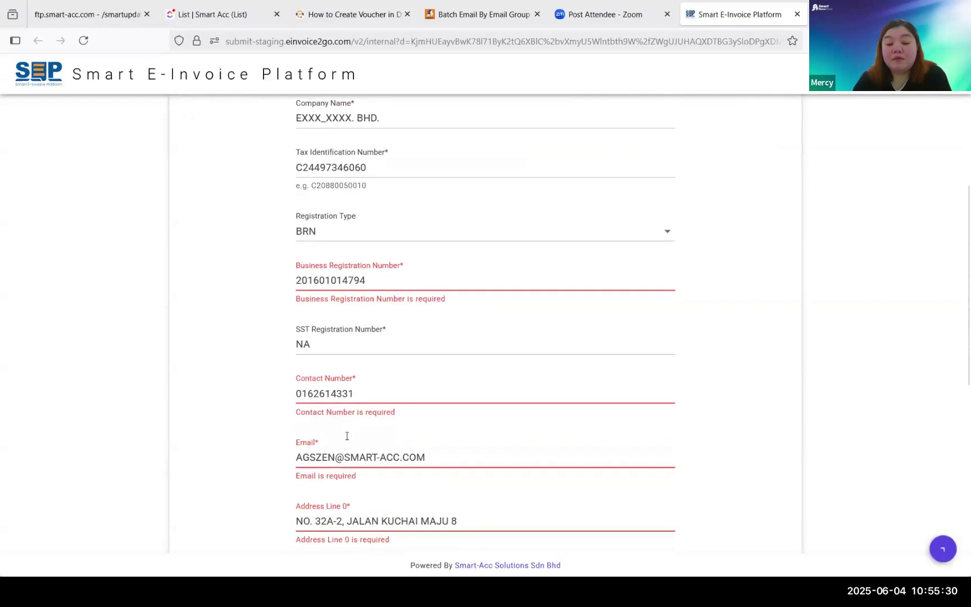
scroll(388, 393, down, 1)
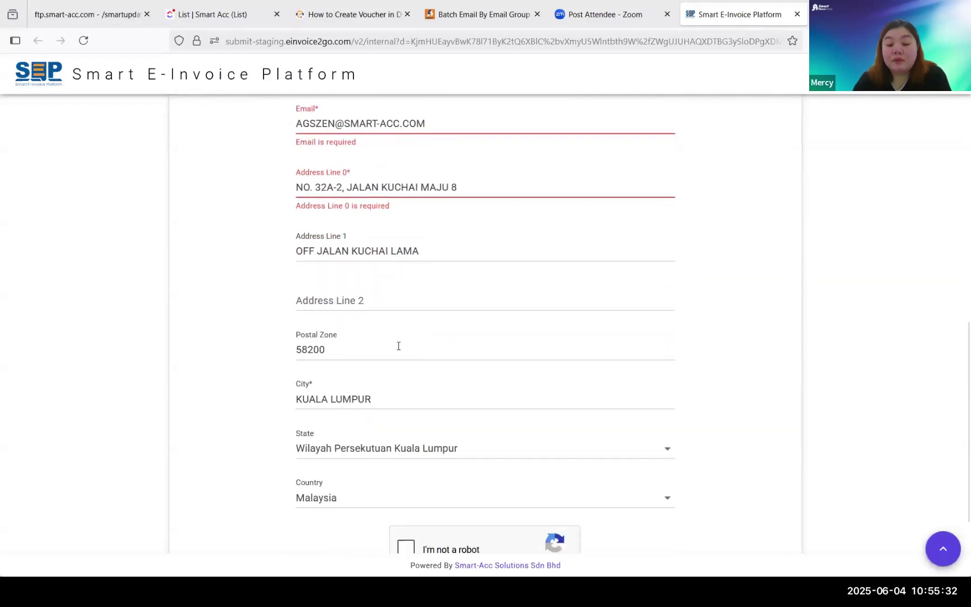
scroll(401, 418, up, 8)
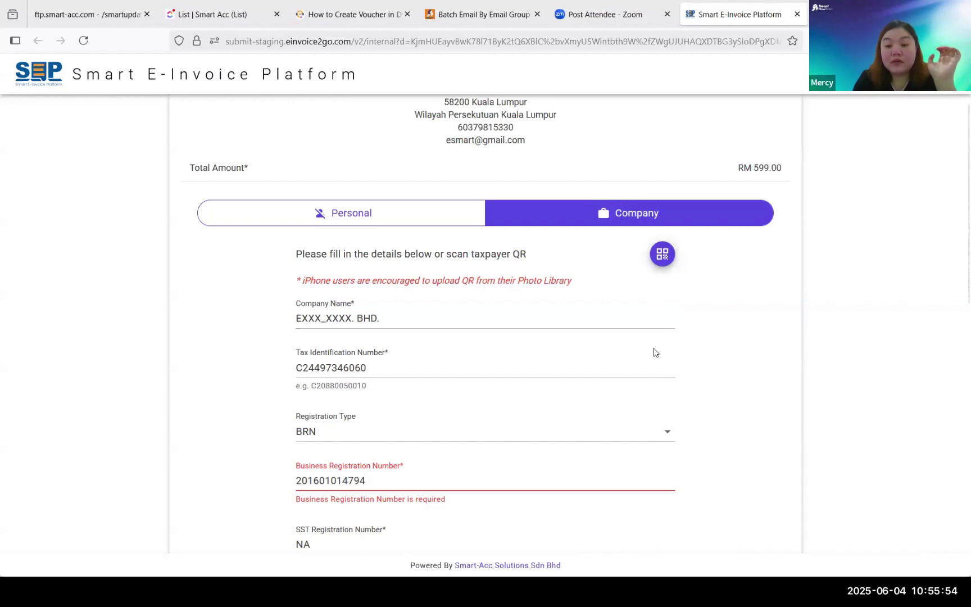
- Pass the reCAPTCHA by selecting the stairs tiles and verifying
scroll(654, 352, down, 10)
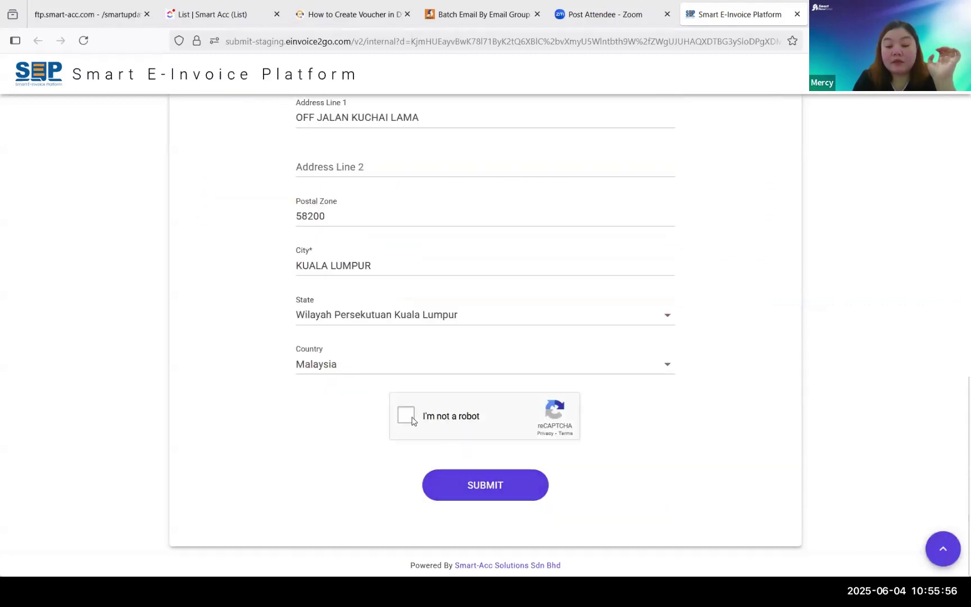
click(410, 419)
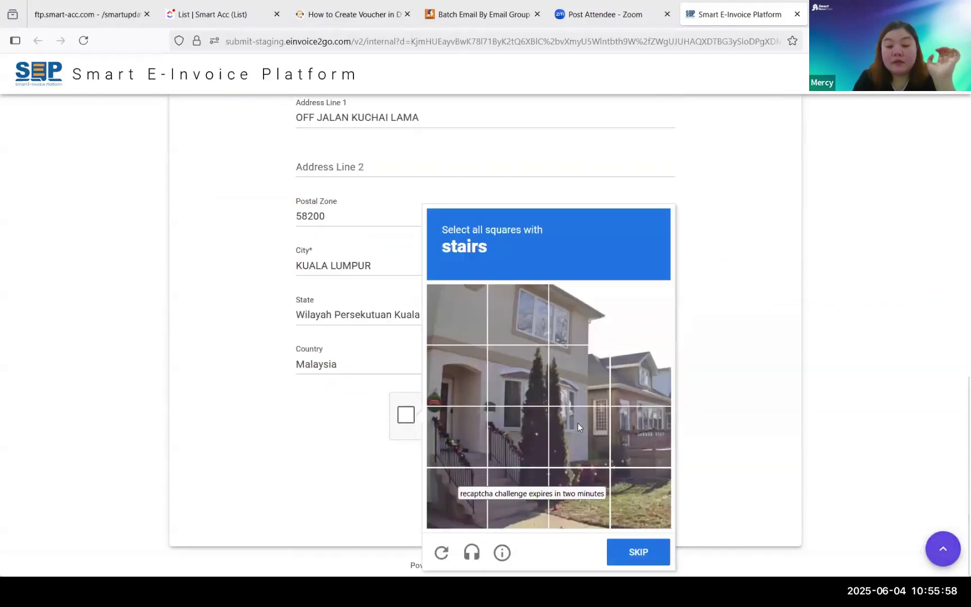
click(456, 436)
click(523, 442)
click(517, 502)
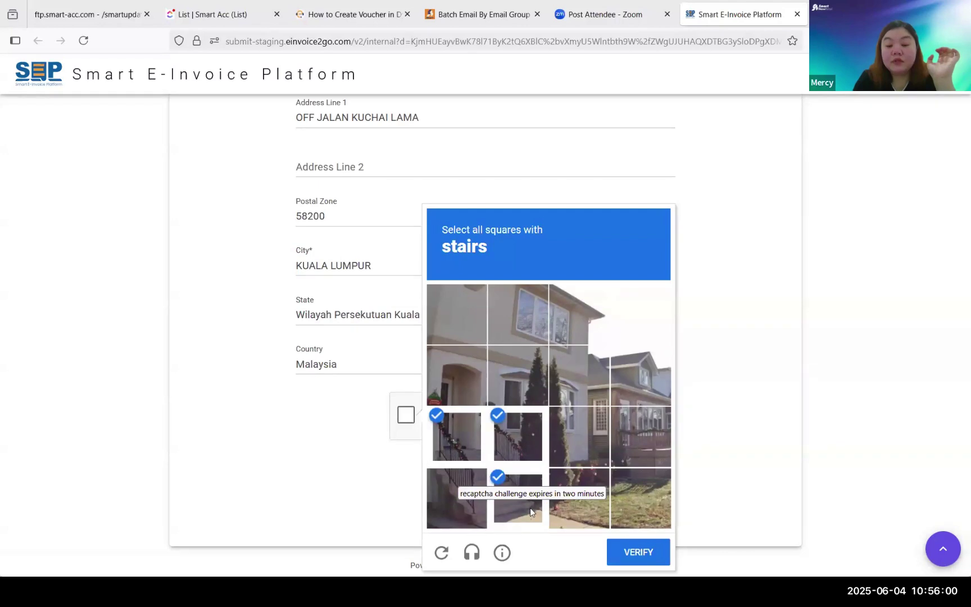
click(456, 497)
click(628, 553)
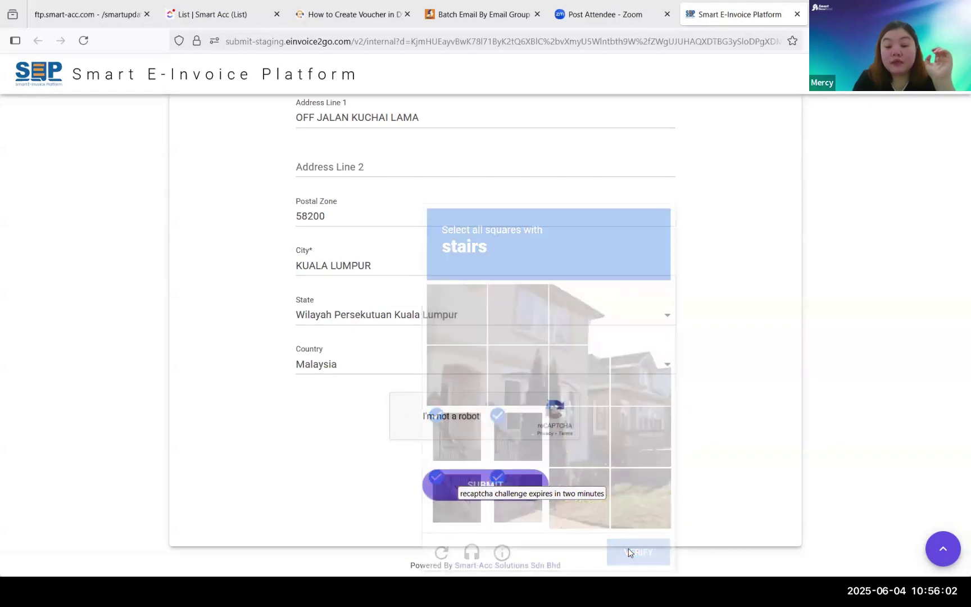
- Submit the e-invoice request and confirm the details are correct
click(478, 492)
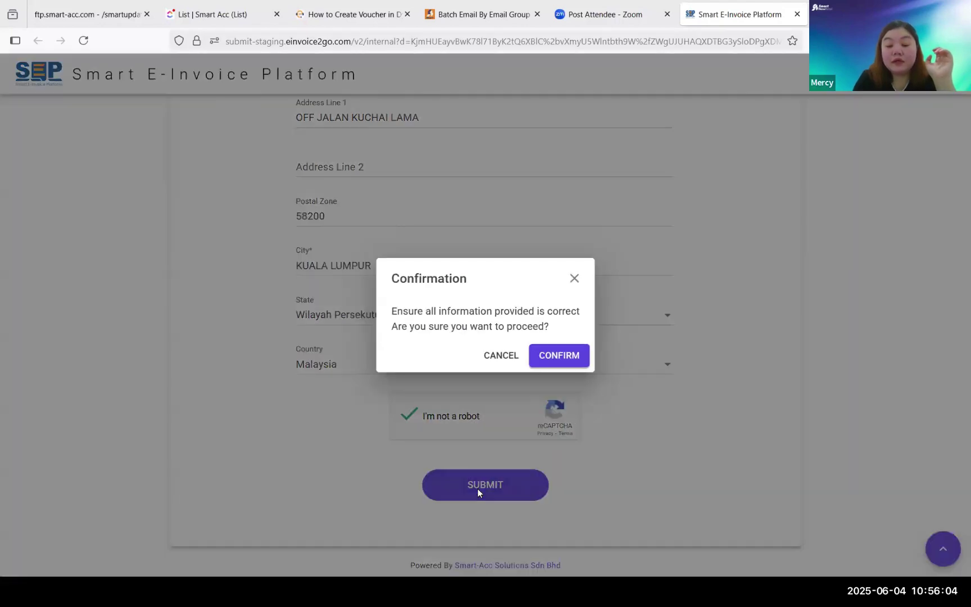
click(550, 356)
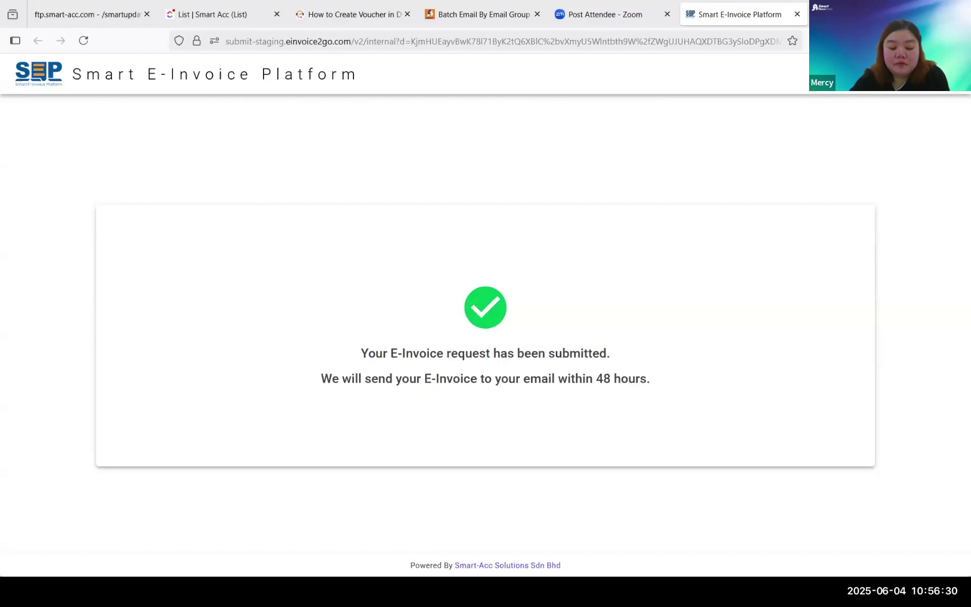
key(super)
- Resume the slide show and advance past Solution, Step 2 and Step 4 to the Step 5 slide
mouse_move(633, 592)
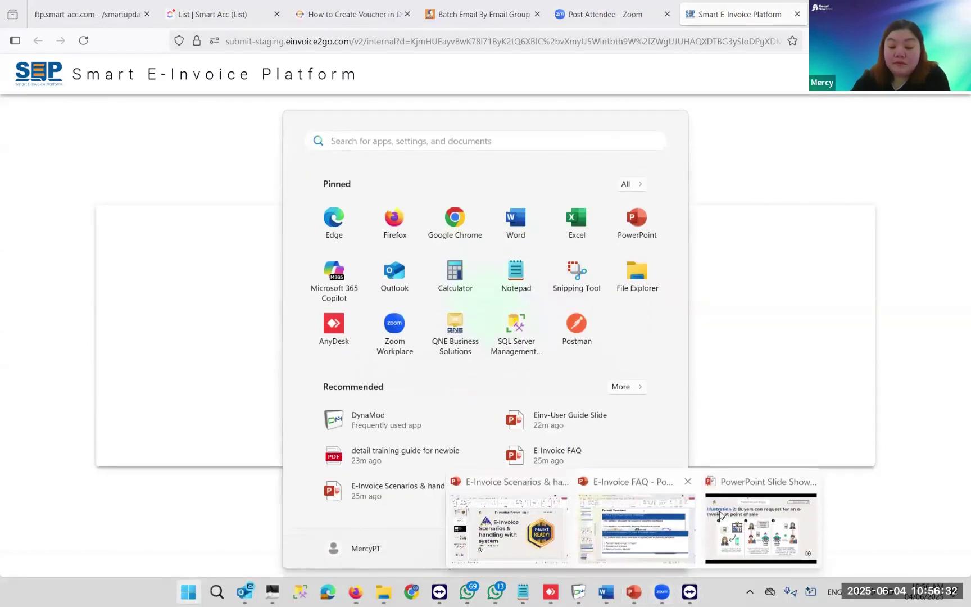
click(729, 507)
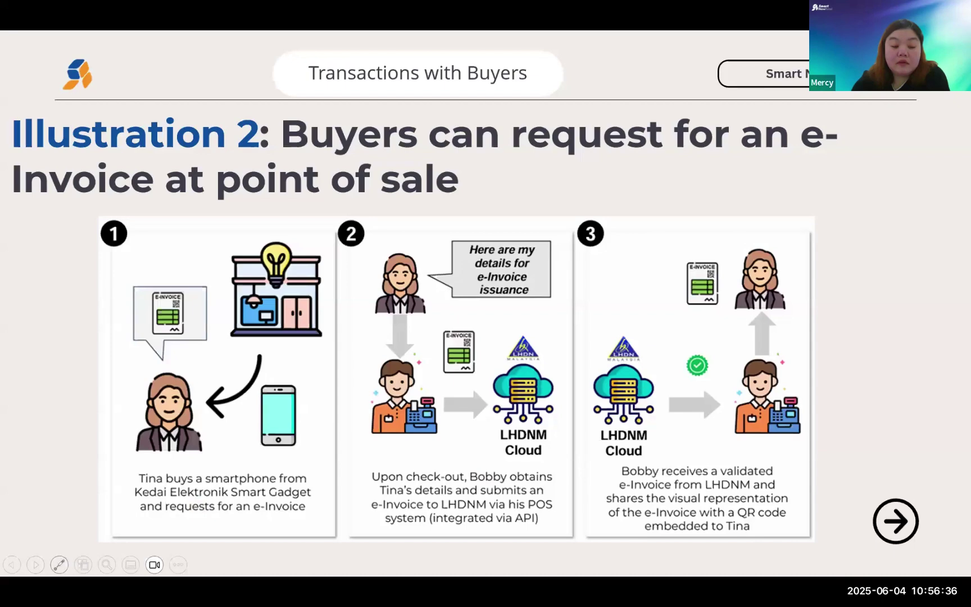
key(Right)
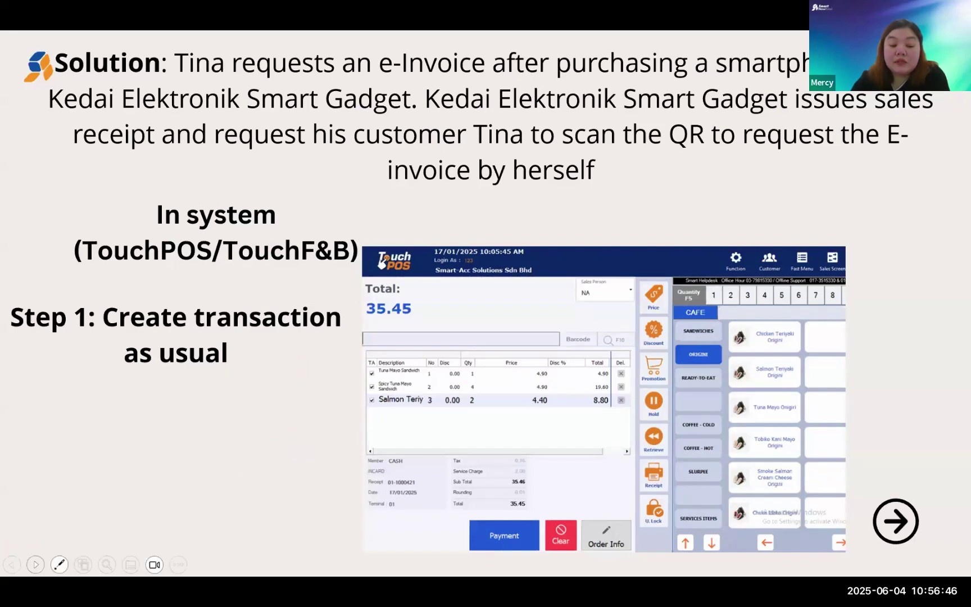
click(32, 563)
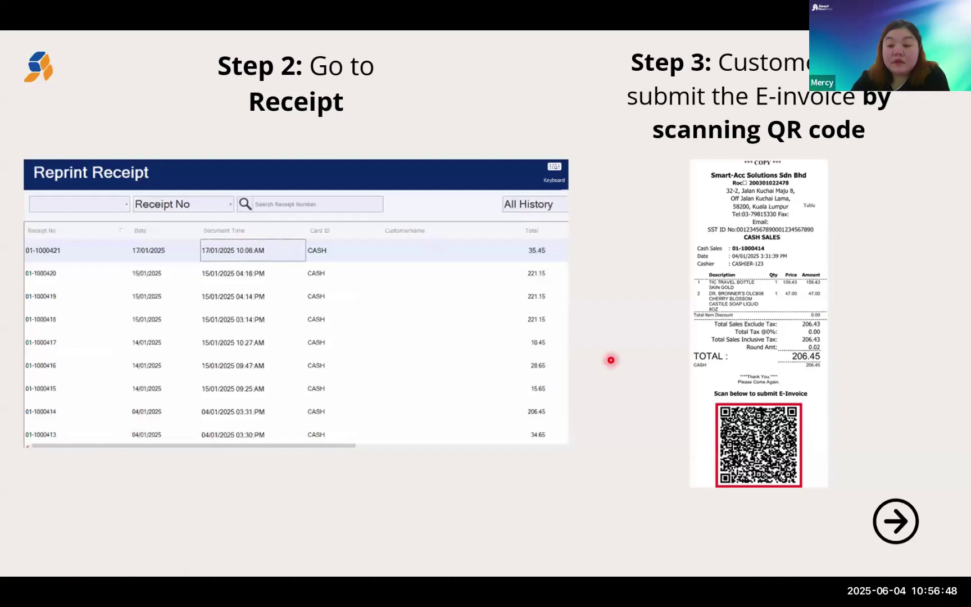
click(35, 564)
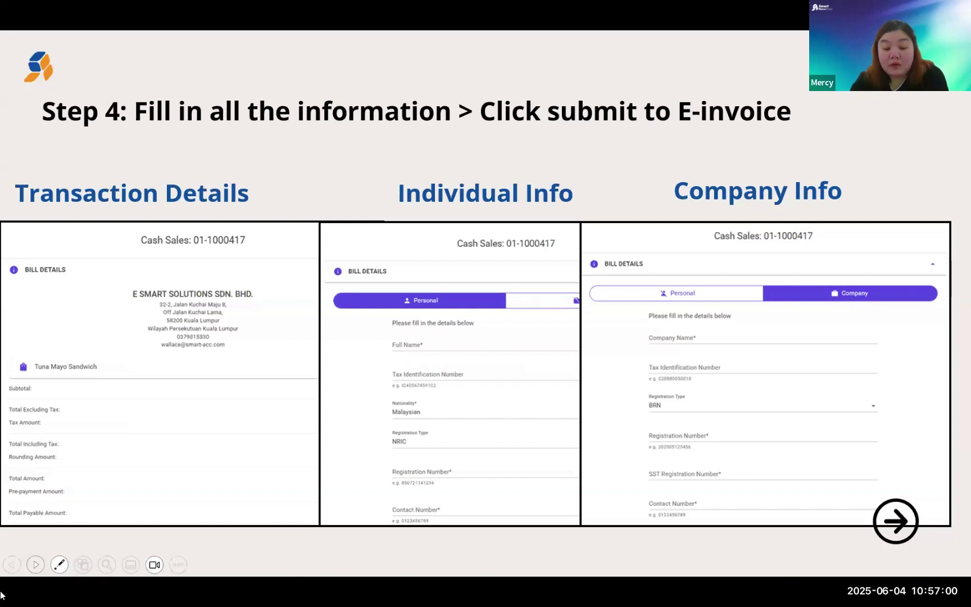
key(Right)
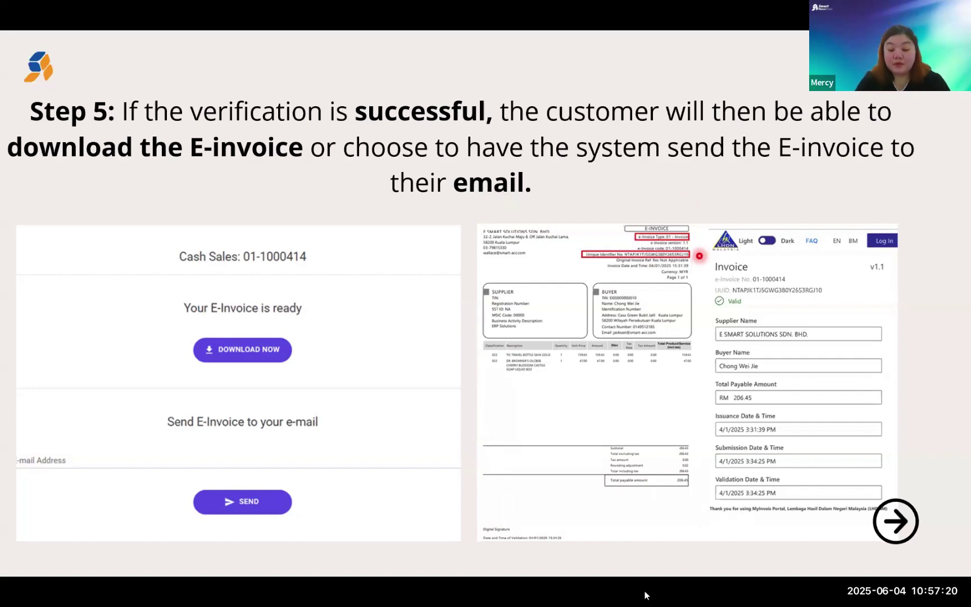
key(super)
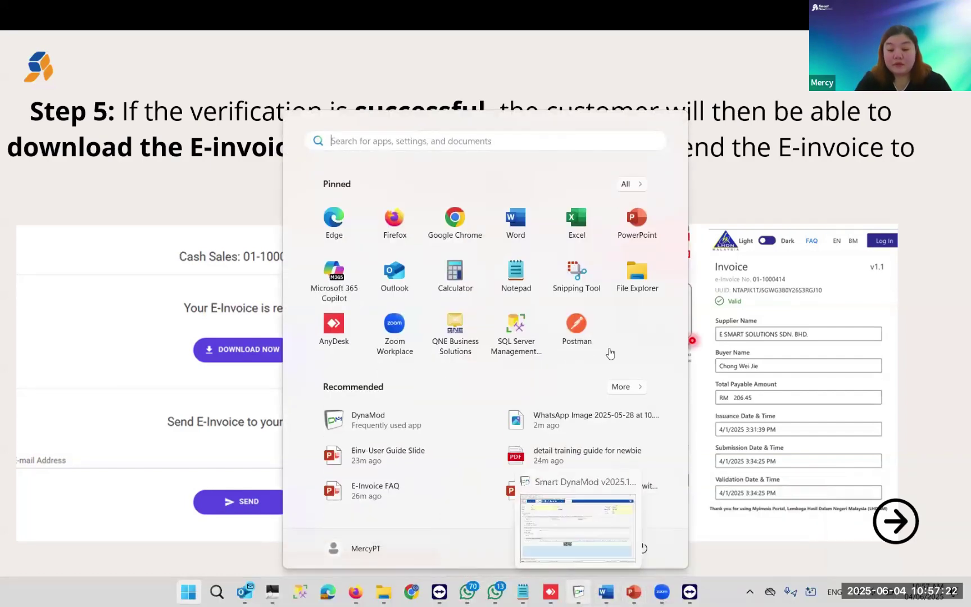
- Select cash sale CSH00001 in the Browse list and preview it in E-Invoice (A4) format
click(569, 590)
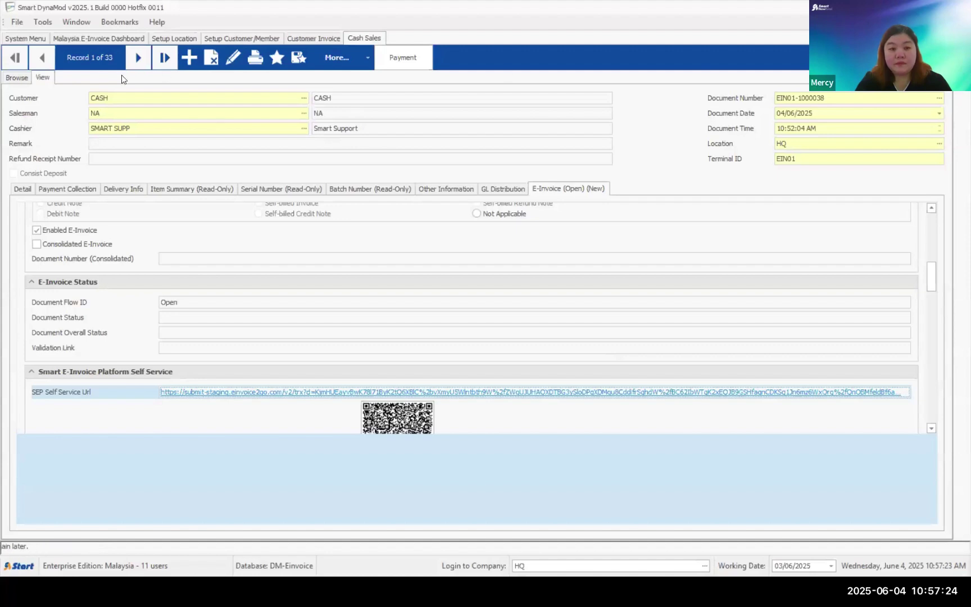
click(22, 79)
scroll(638, 391, down, 3)
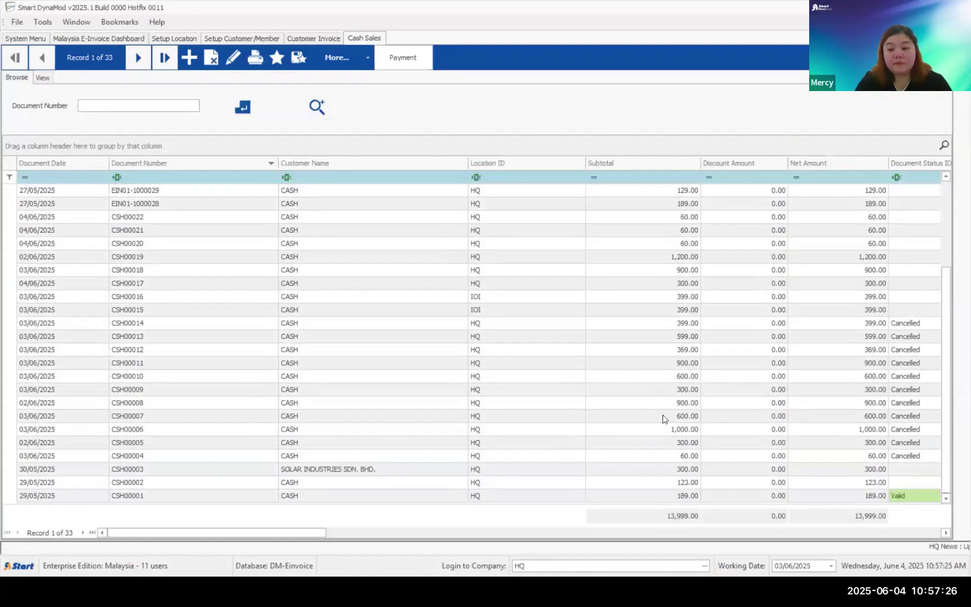
click(802, 498)
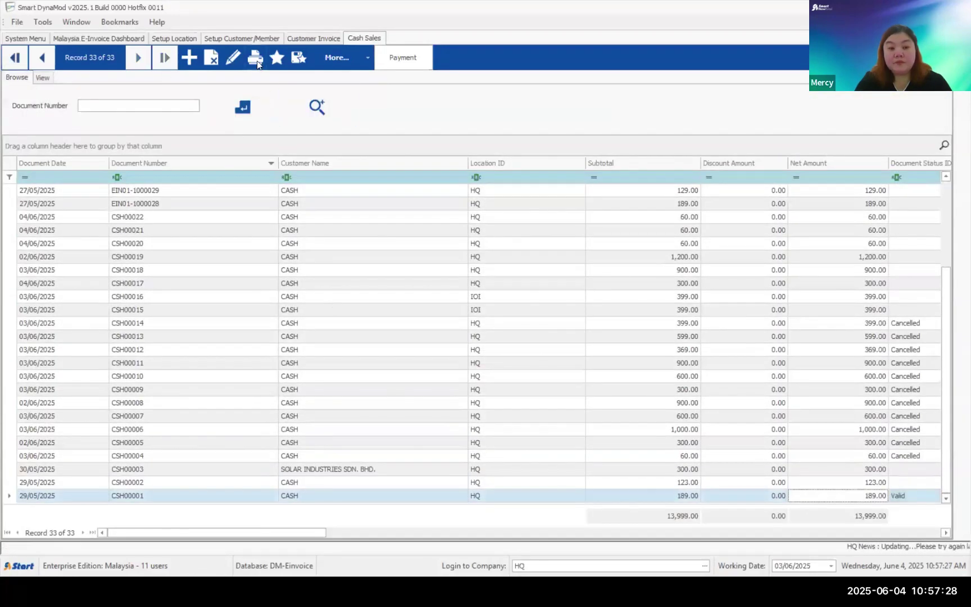
key(ctrl+p)
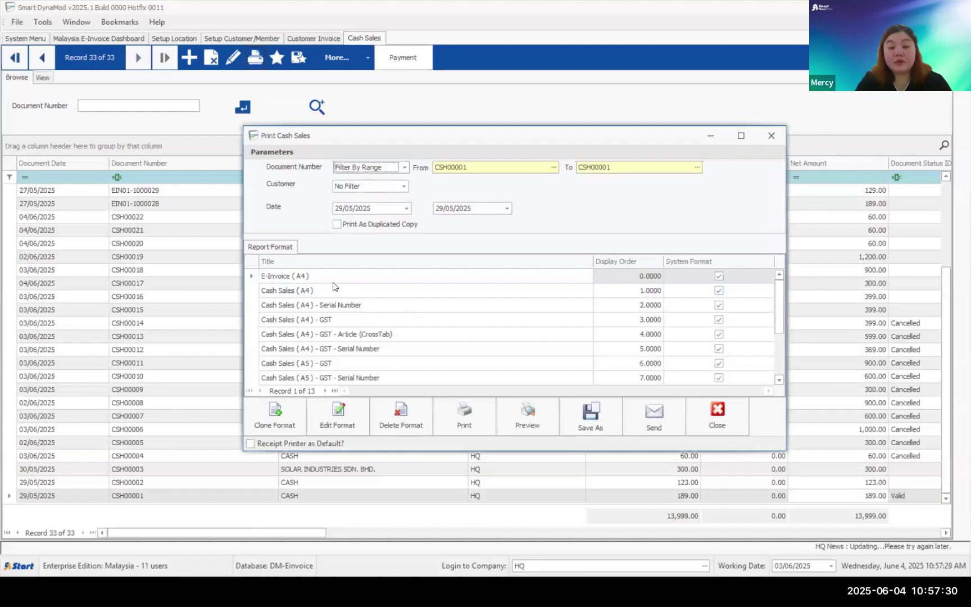
click(542, 416)
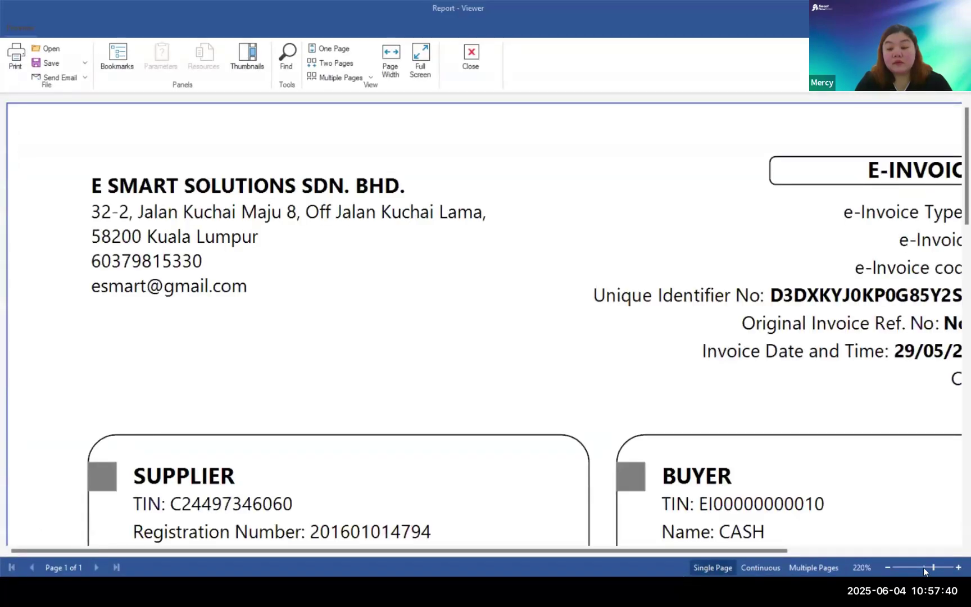
- Review the CSH00001 e-invoice at 100% then 130% zoom down to its totals, then close the preview
click(923, 567)
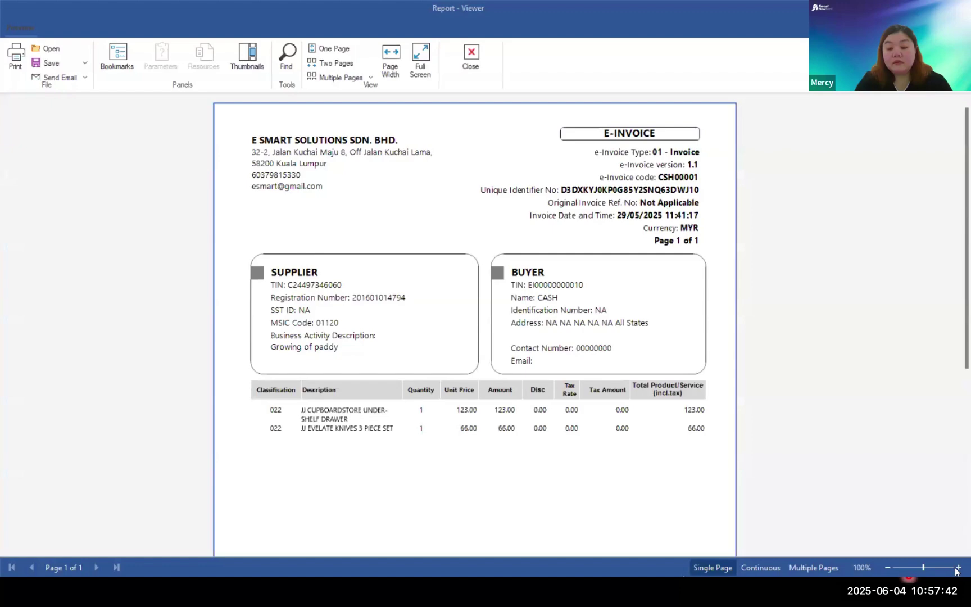
click(958, 567)
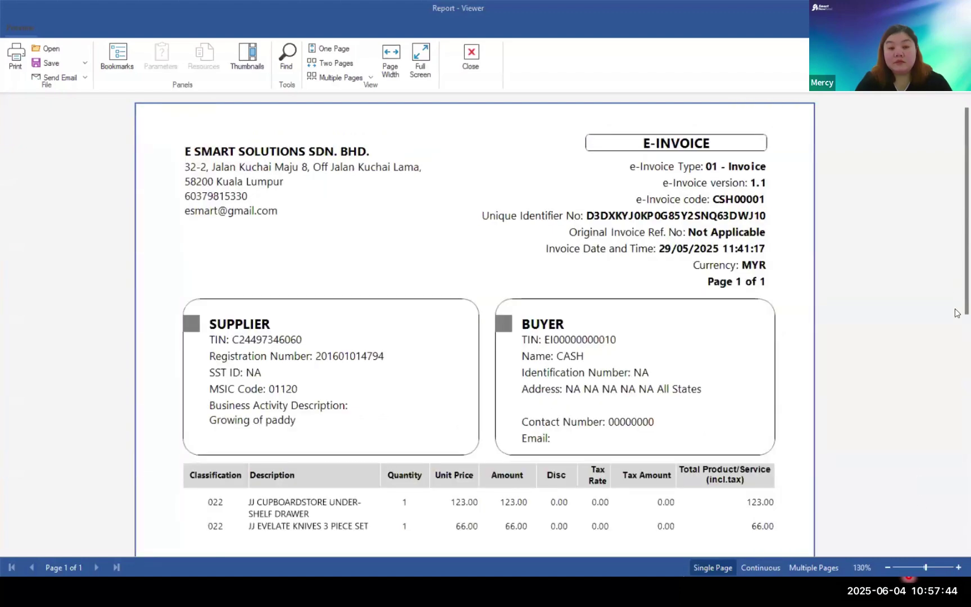
drag(957, 313, 957, 499)
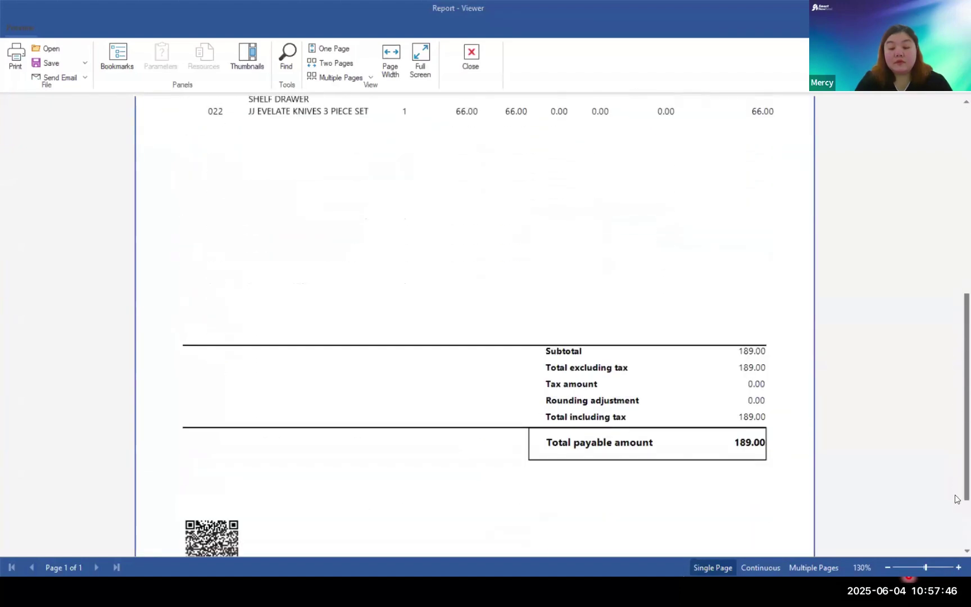
scroll(955, 499, down, 3)
scroll(958, 478, up, 10)
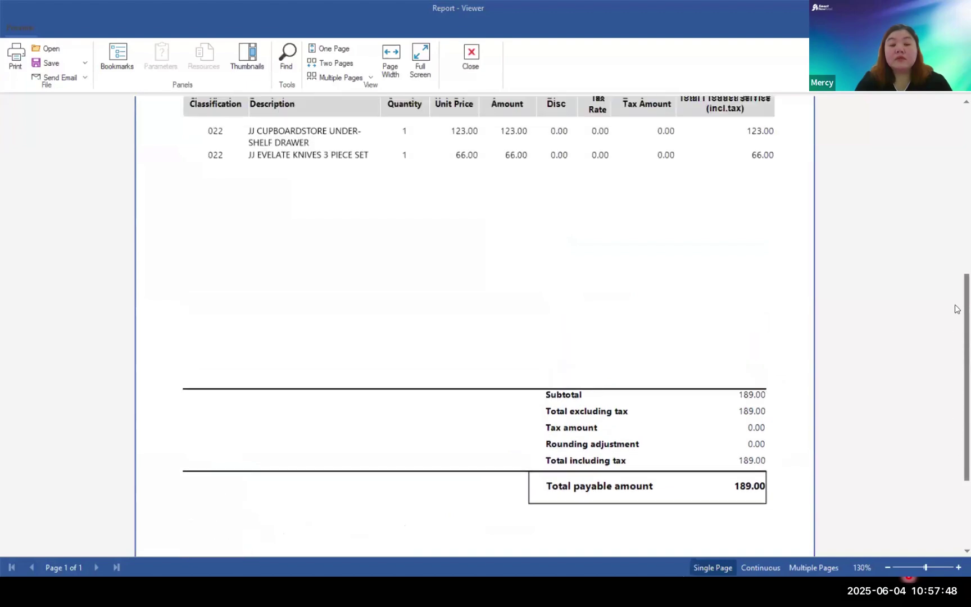
scroll(957, 242, up, 3)
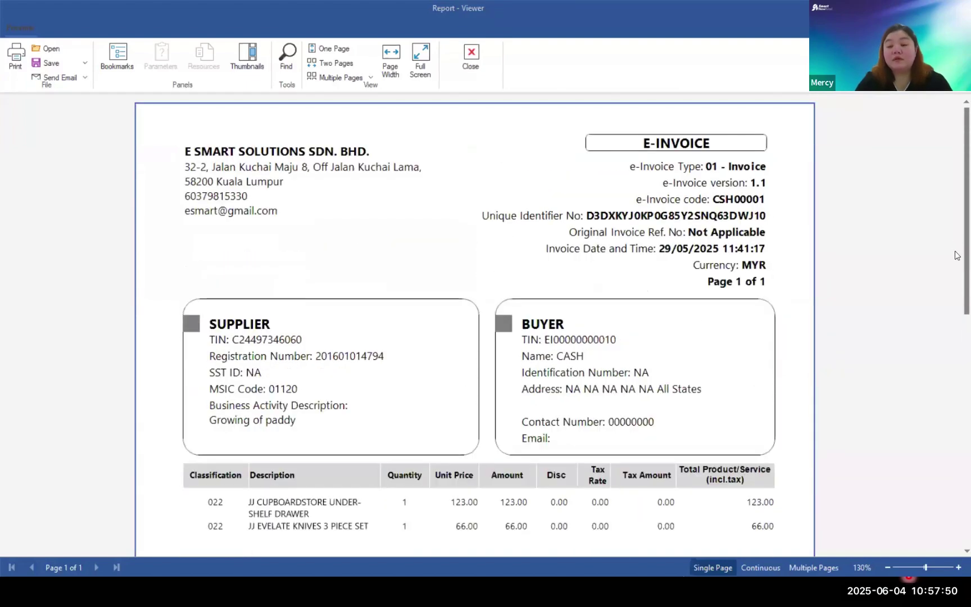
scroll(957, 282, down, 1)
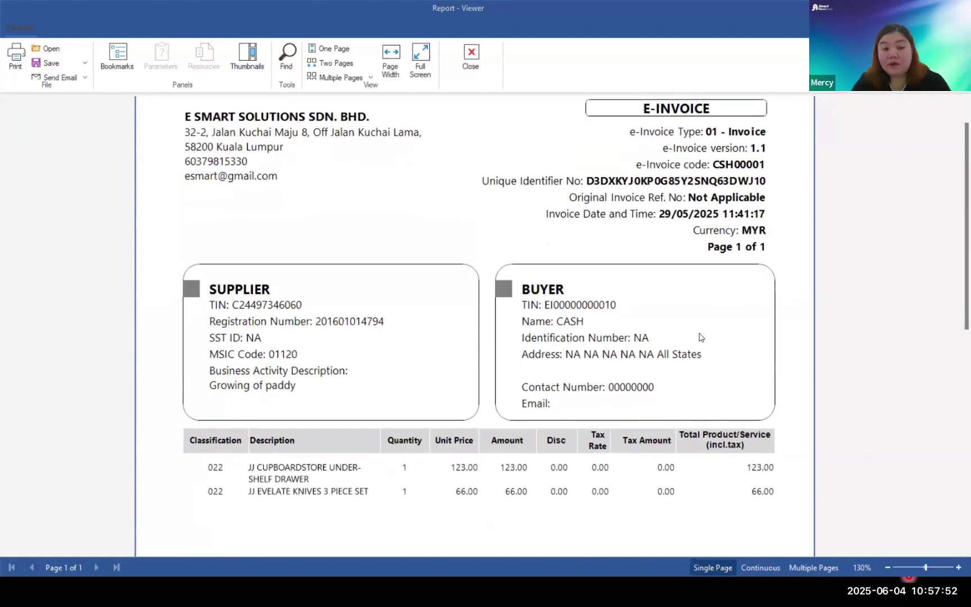
scroll(656, 335, down, 10)
scroll(658, 336, up, 10)
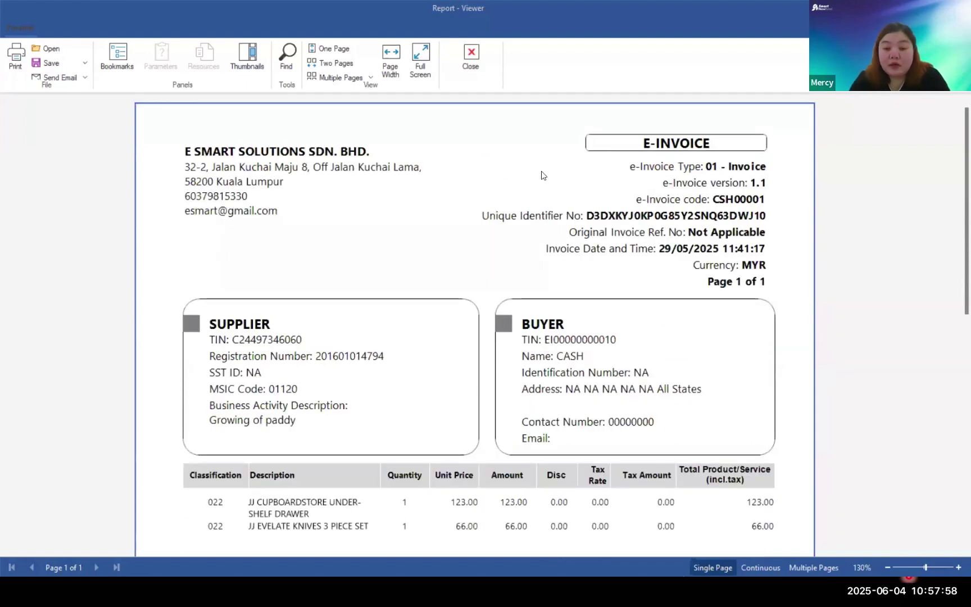
key(Escape)
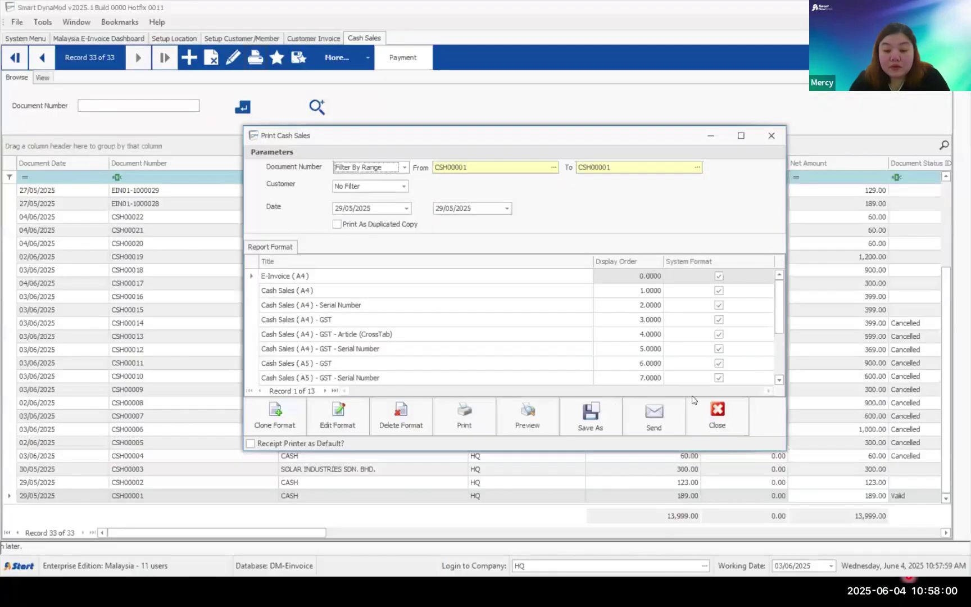
- Close Print Cash Sales, resume the PowerPoint slide show and advance to Illustration 3
click(717, 416)
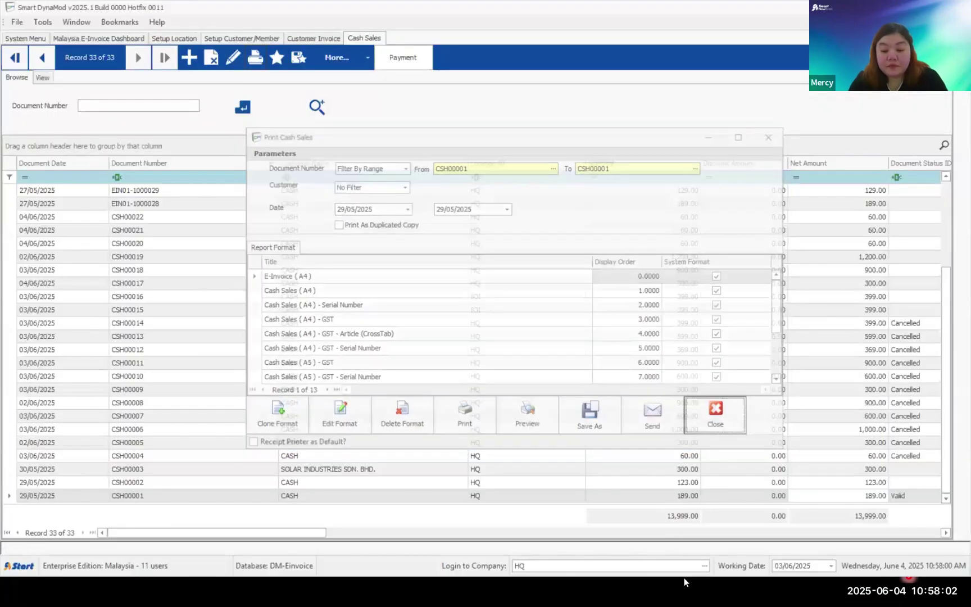
key(super)
mouse_move(633, 592)
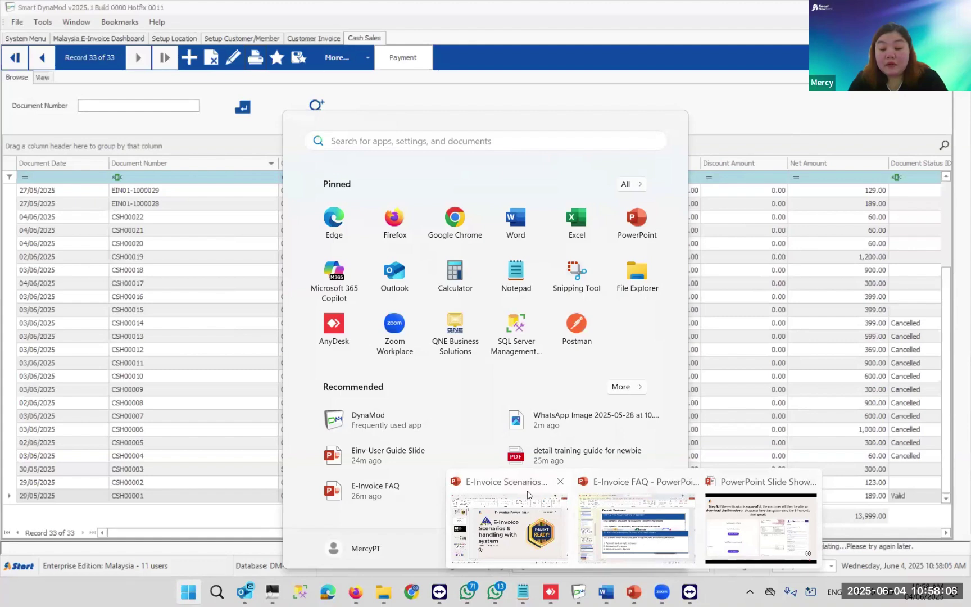
click(727, 494)
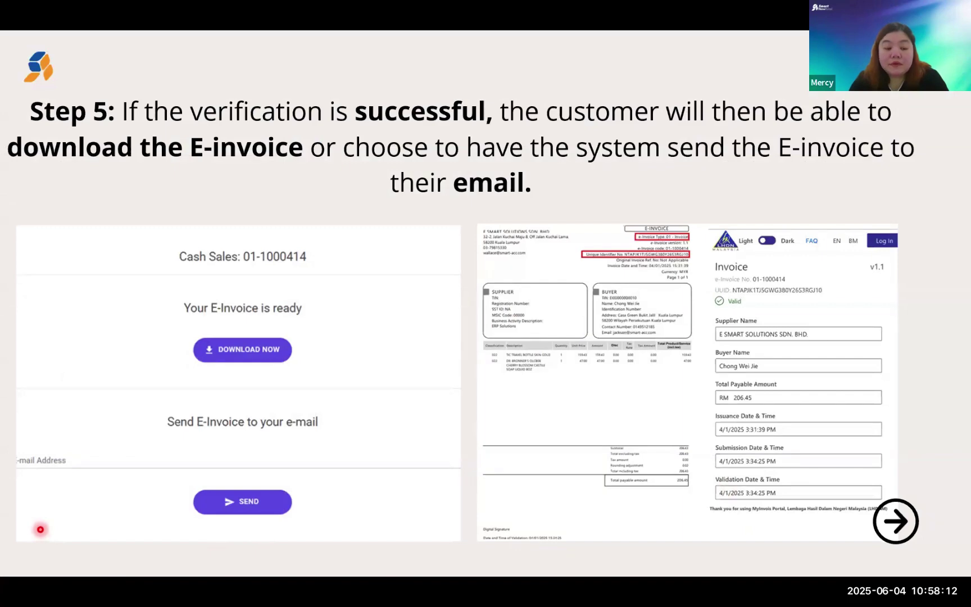
mouse_move(41, 572)
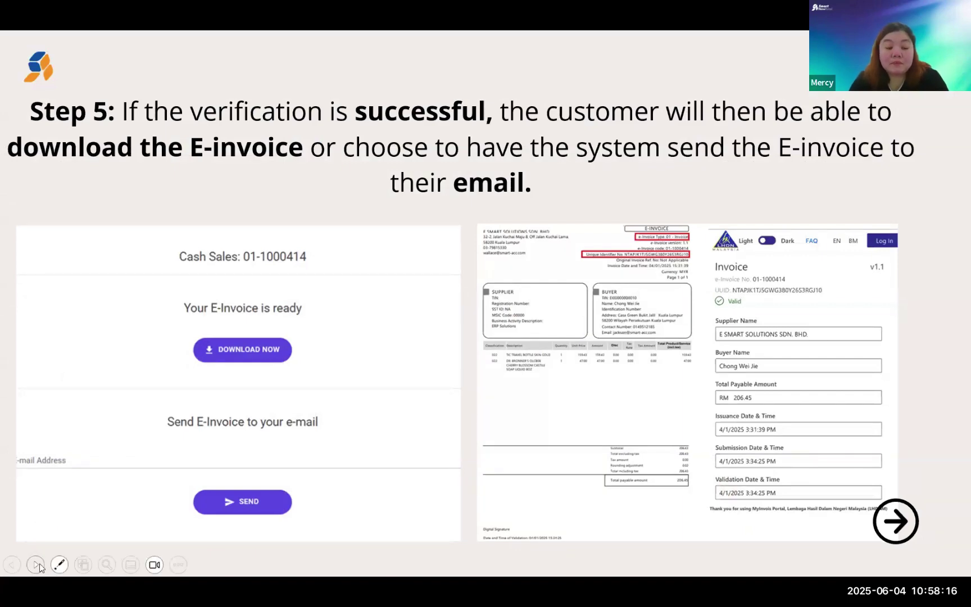
click(40, 568)
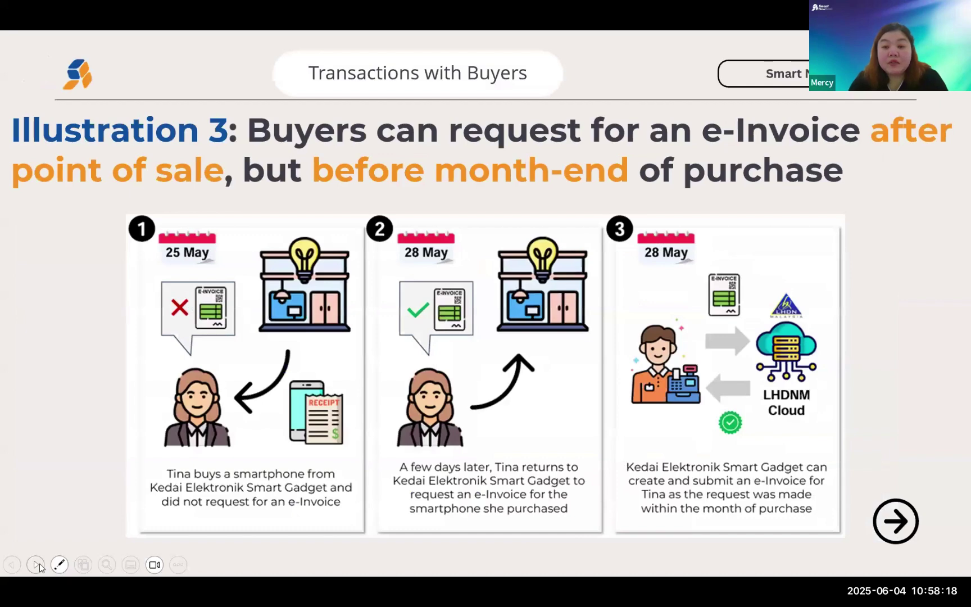
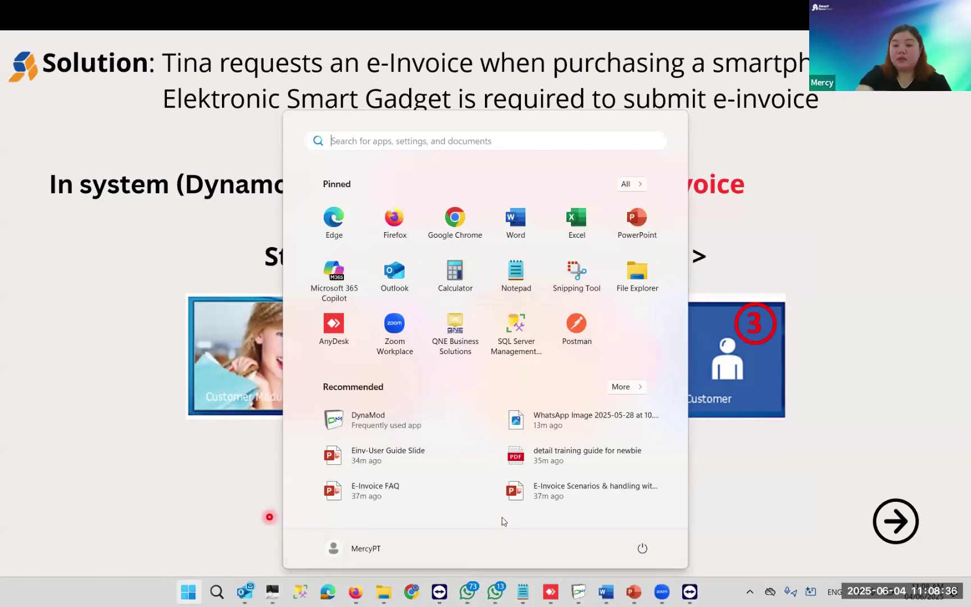
- Return to Smart DynaMod and open Customer Module > Setup > Customer (Setup Customer/Member)
click(587, 594)
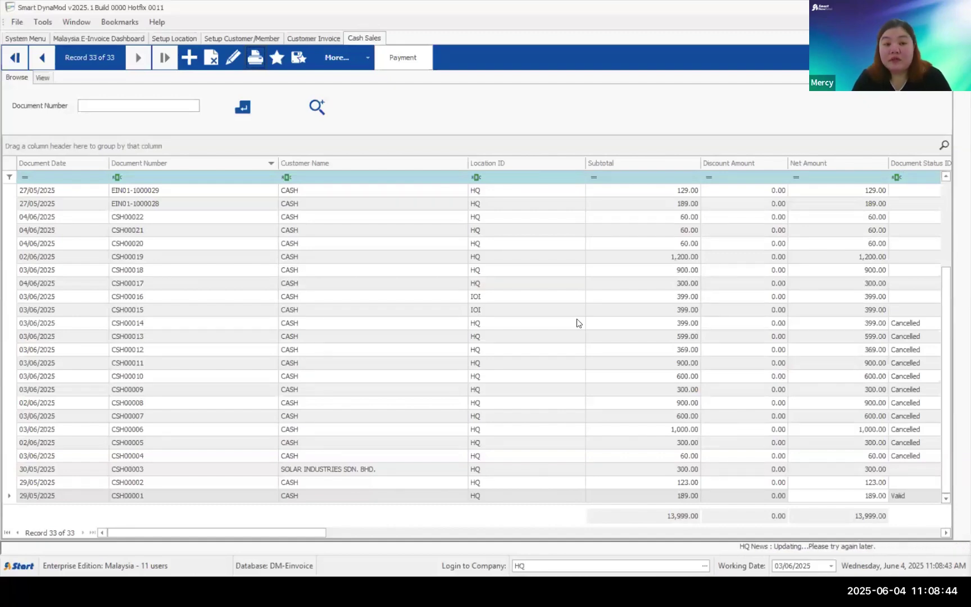
click(29, 38)
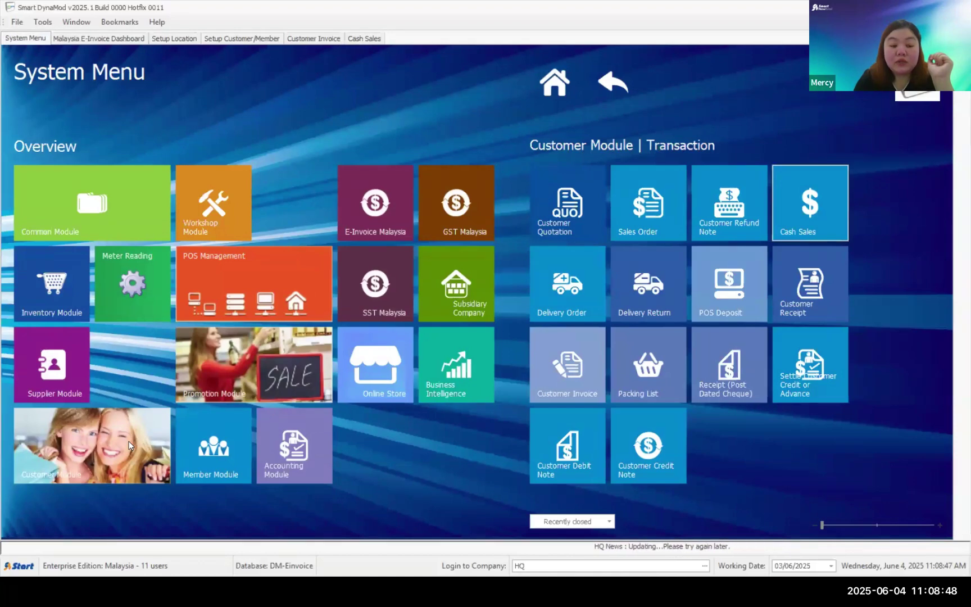
click(129, 441)
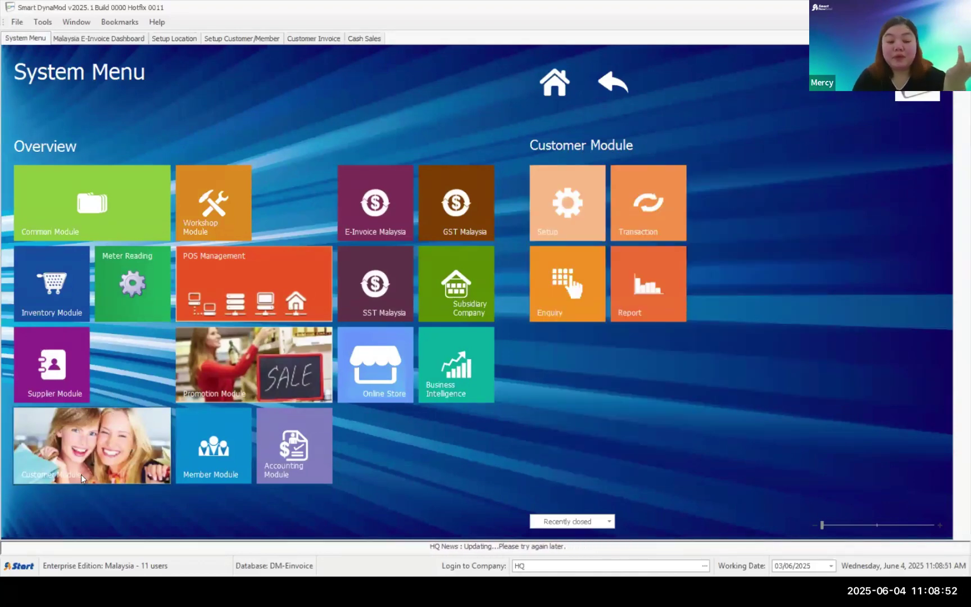
click(545, 206)
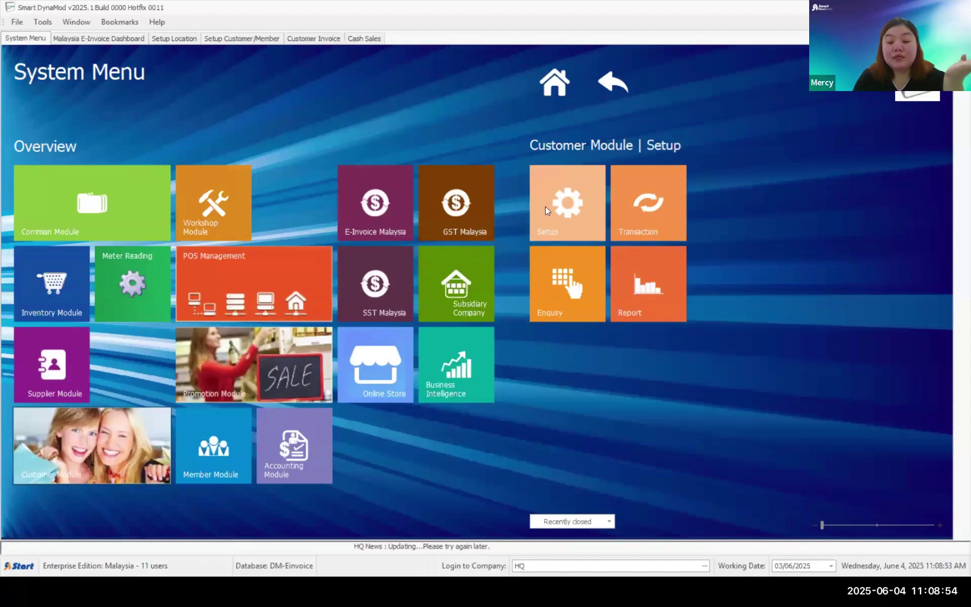
click(550, 201)
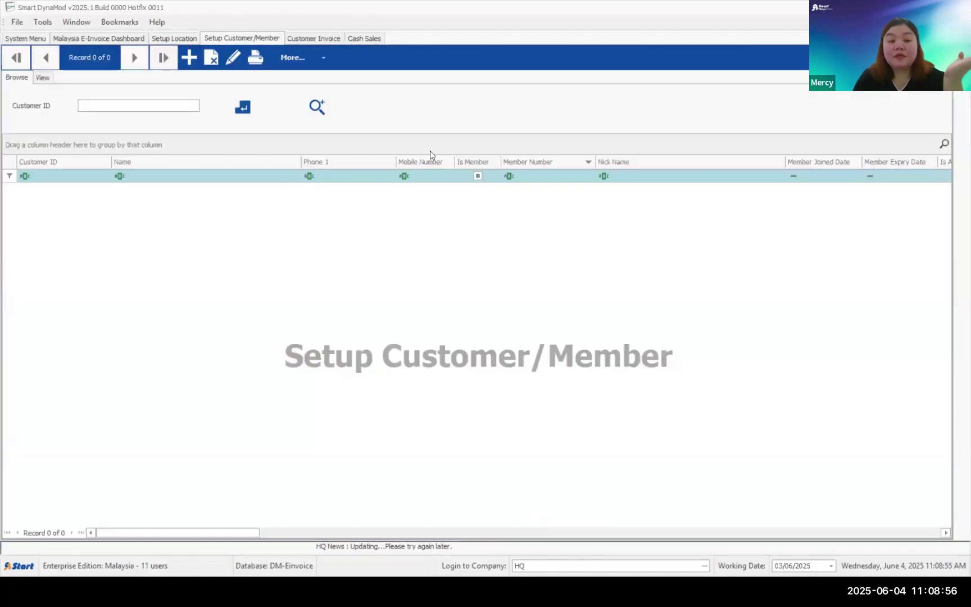
- Search Customer ID with the % wildcard to list all 12 customer records
click(190, 58)
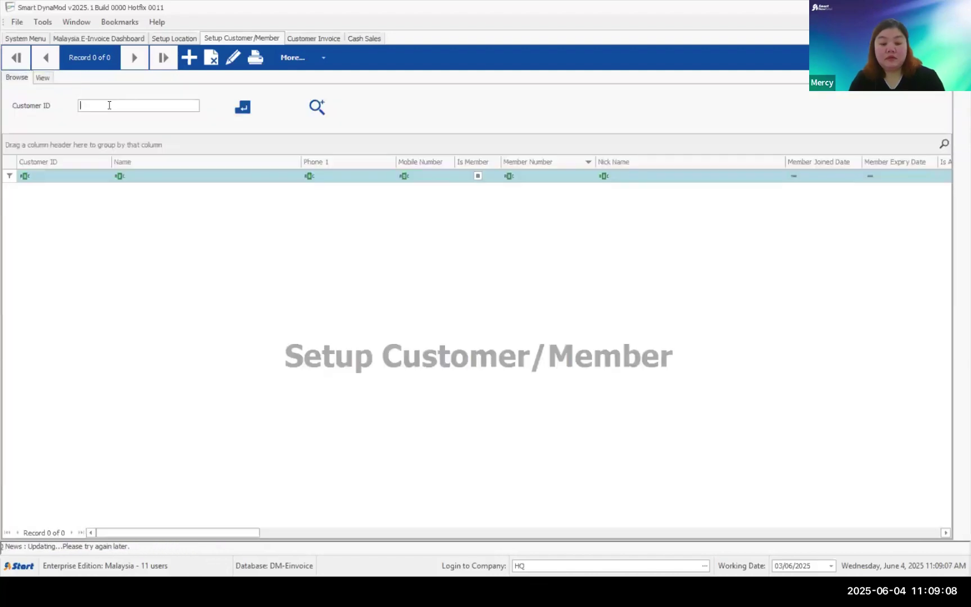
text(%)
click(242, 107)
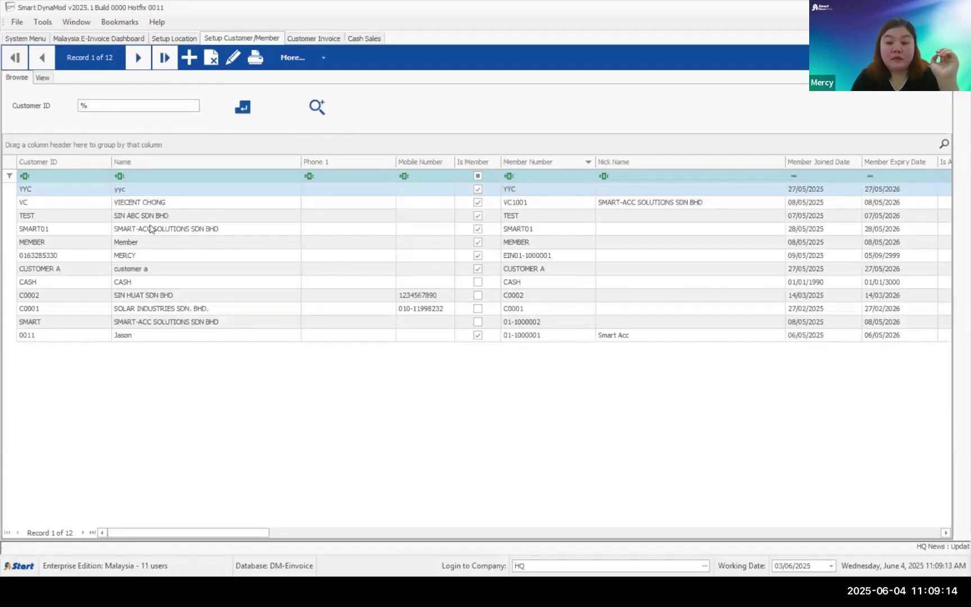
- Open customer C0001, step to the next record, check its E-Invoice buyer details, then return to Browse
click(151, 228)
double_click(140, 309)
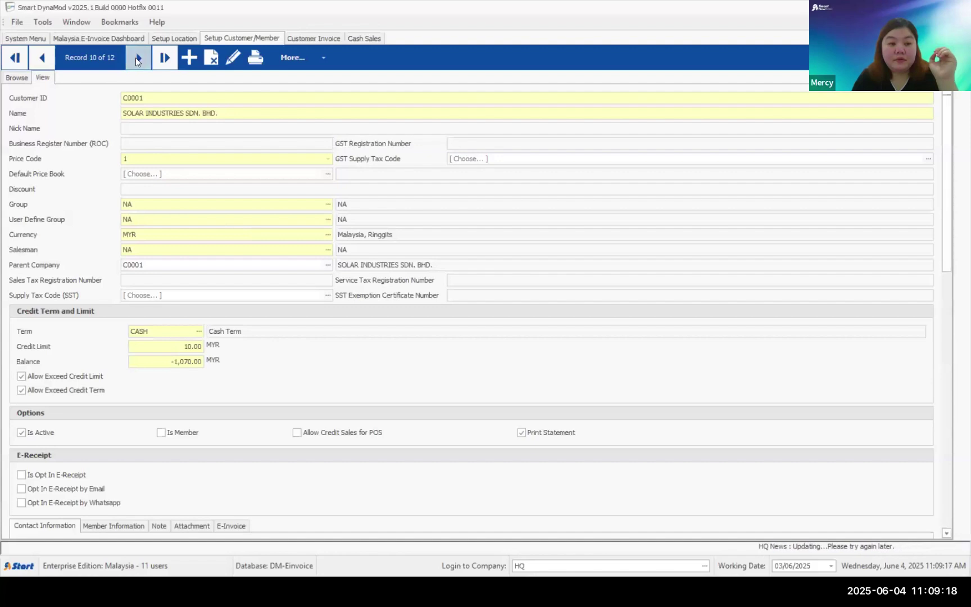
click(136, 58)
scroll(219, 530, down, 1)
scroll(220, 529, down, 2)
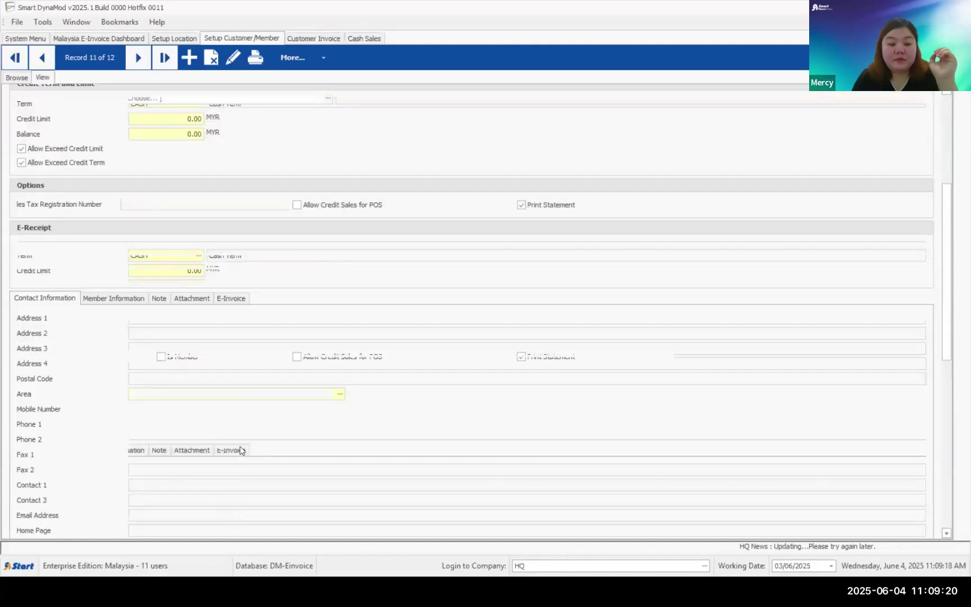
click(233, 302)
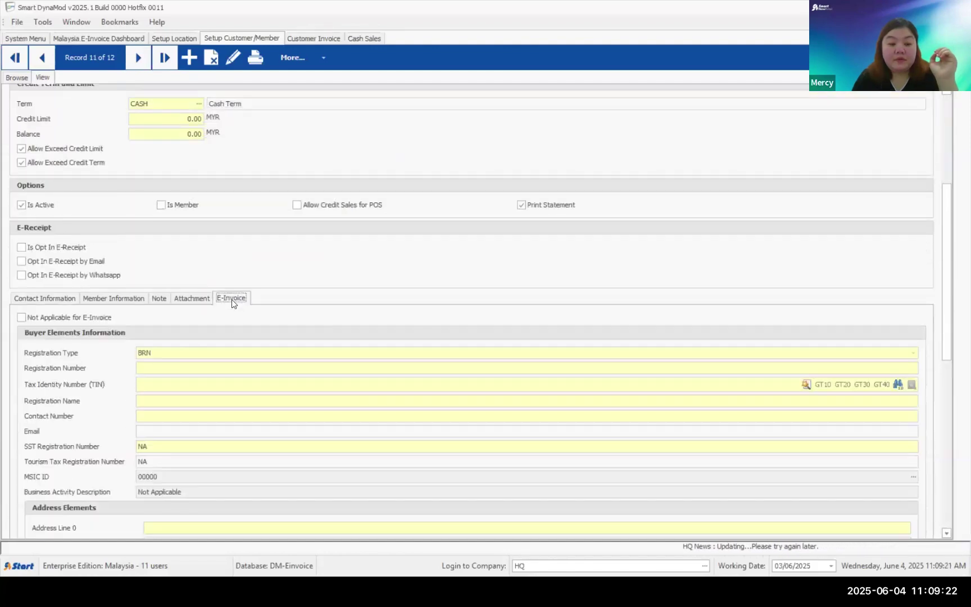
click(17, 78)
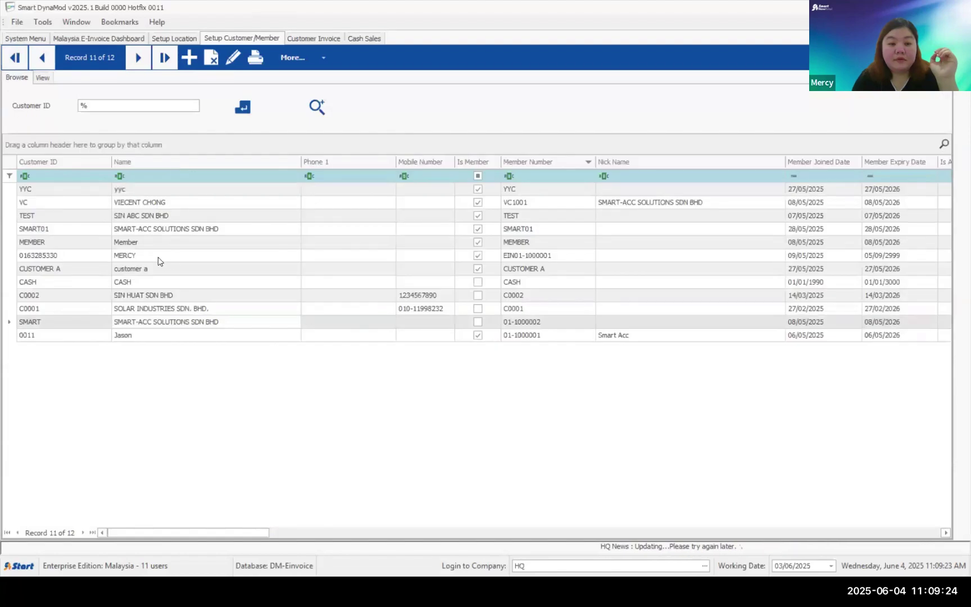
- Open the SMART01 record and look over its Contact Information and E-Invoice tabs
click(153, 228)
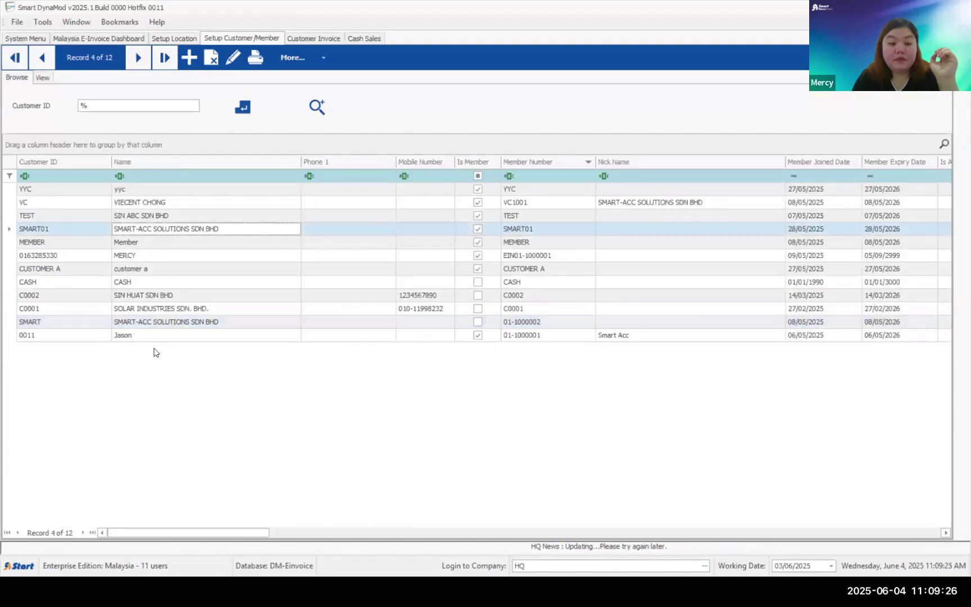
double_click(160, 229)
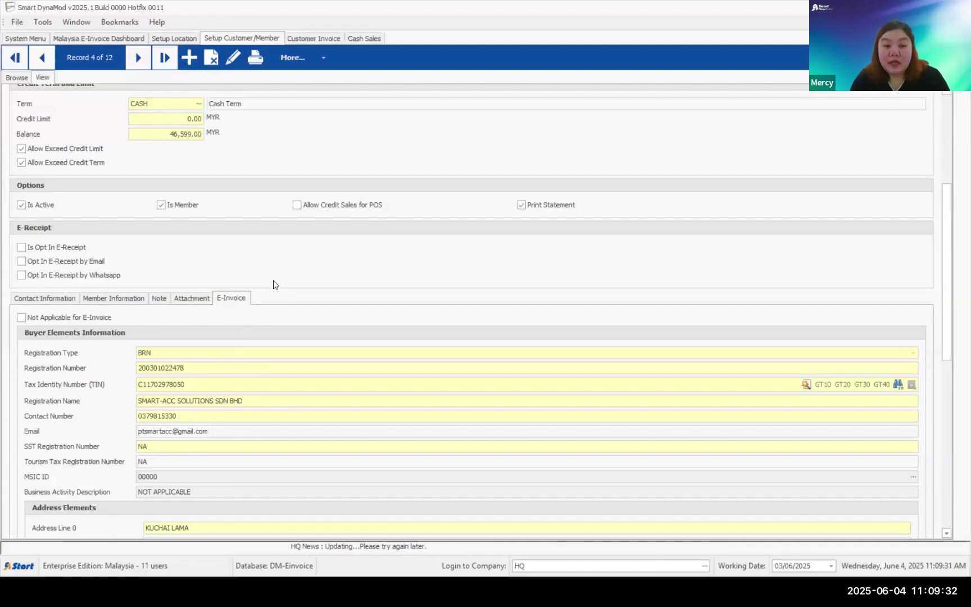
scroll(191, 194, up, 5)
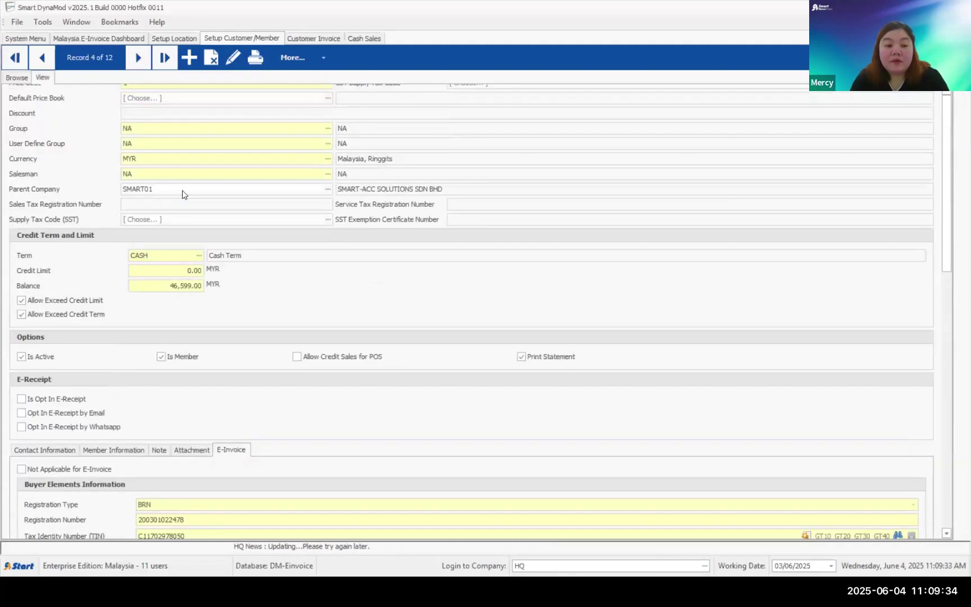
scroll(182, 194, up, 3)
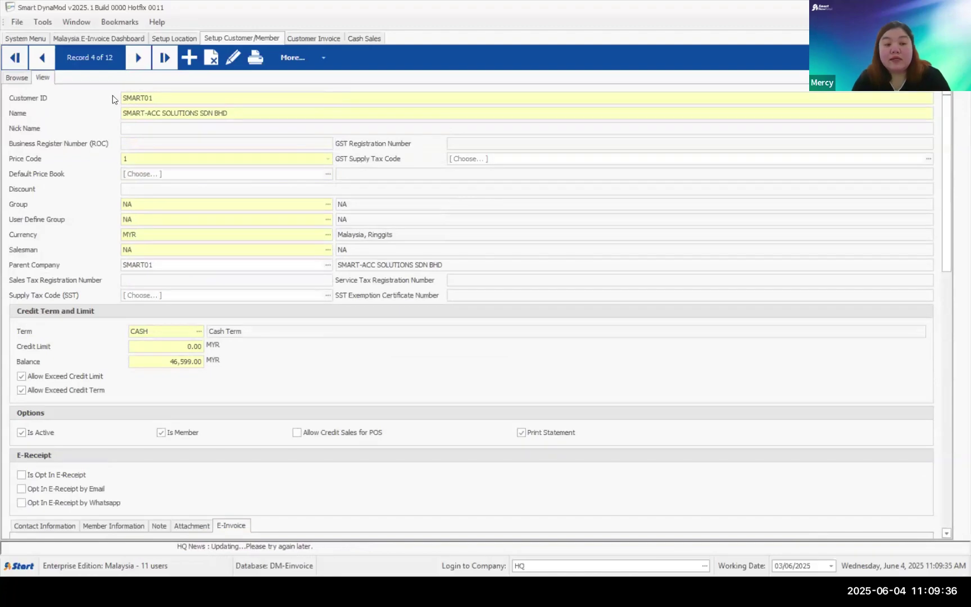
scroll(83, 487, down, 3)
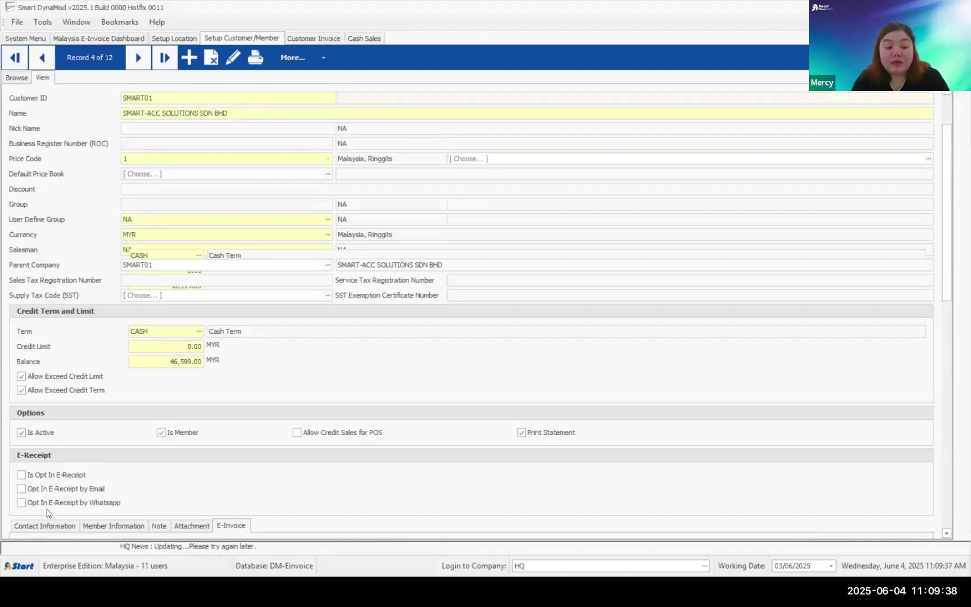
scroll(47, 512, down, 2)
click(63, 376)
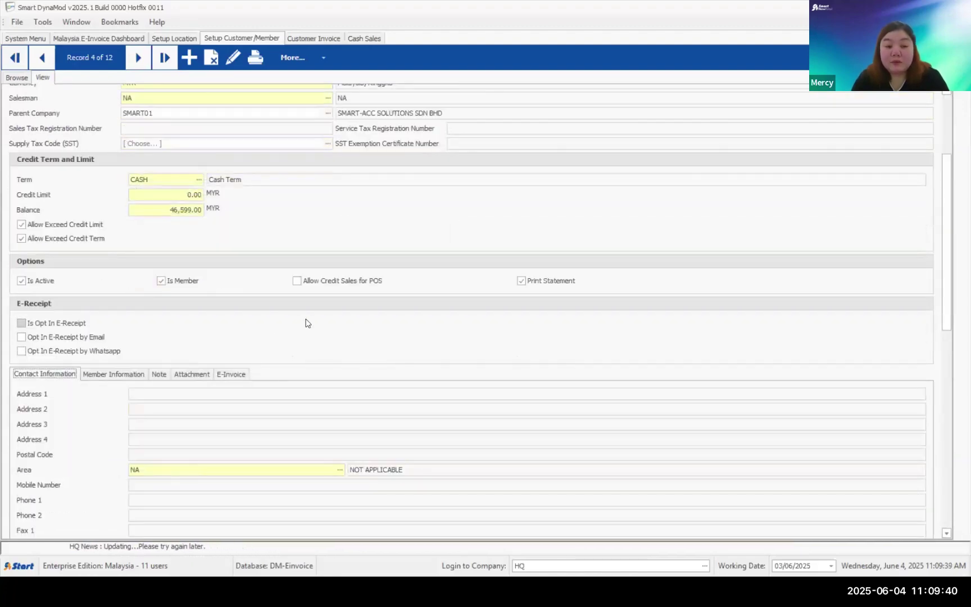
scroll(307, 323, down, 3)
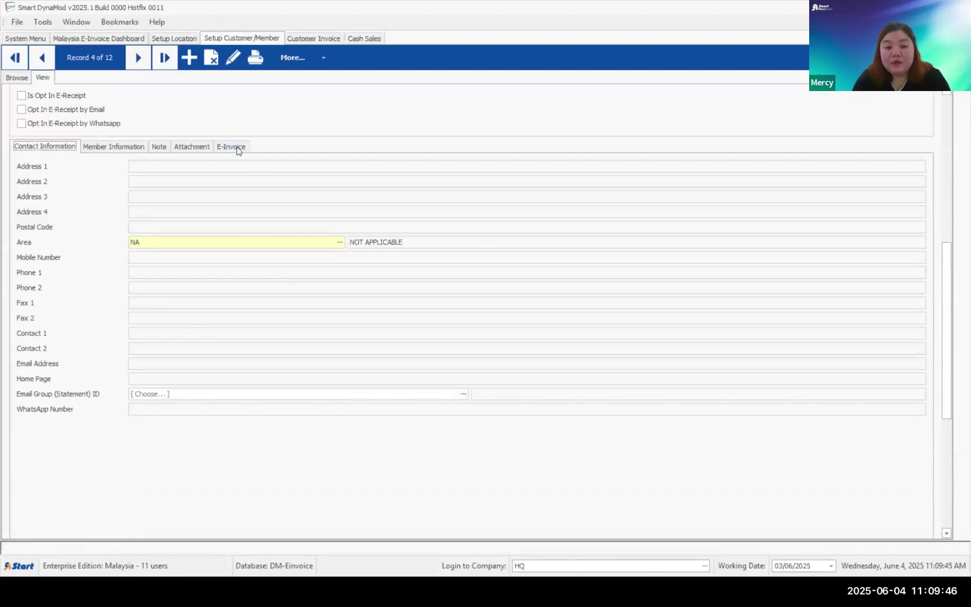
click(238, 149)
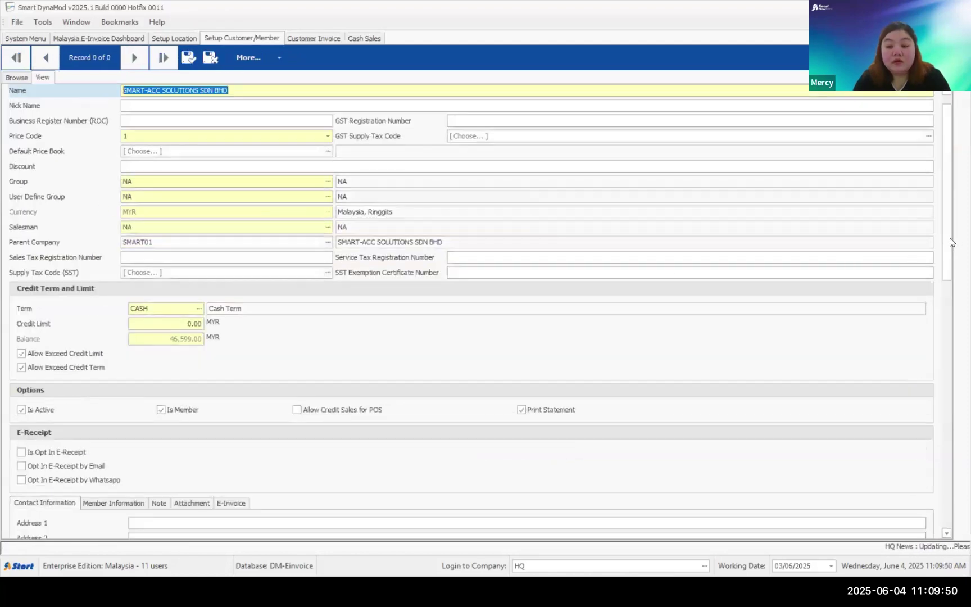
- On the E-Invoice buyer section, switch Registration Type to NRIC and then back to BRN
scroll(949, 288, down, 3)
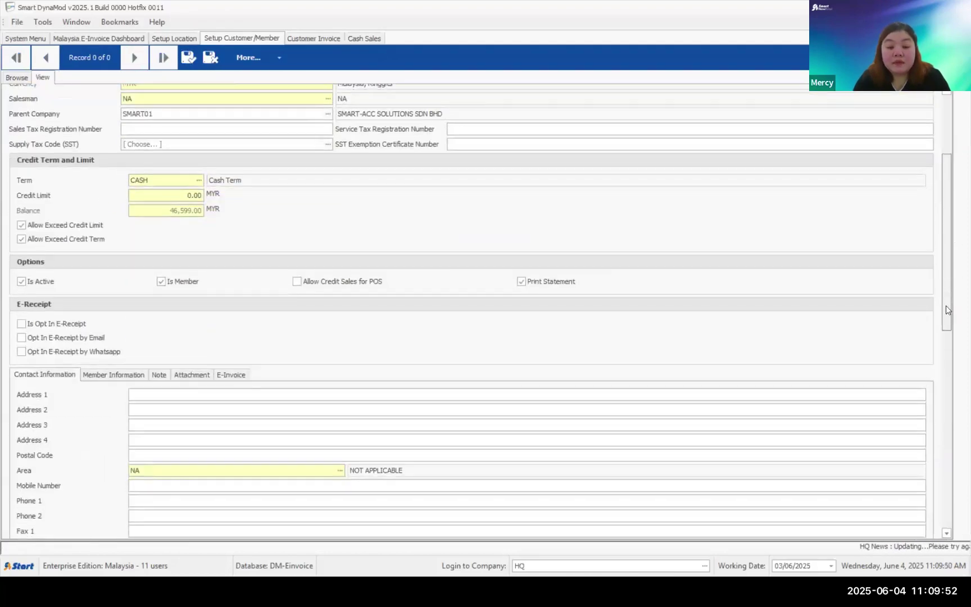
click(229, 324)
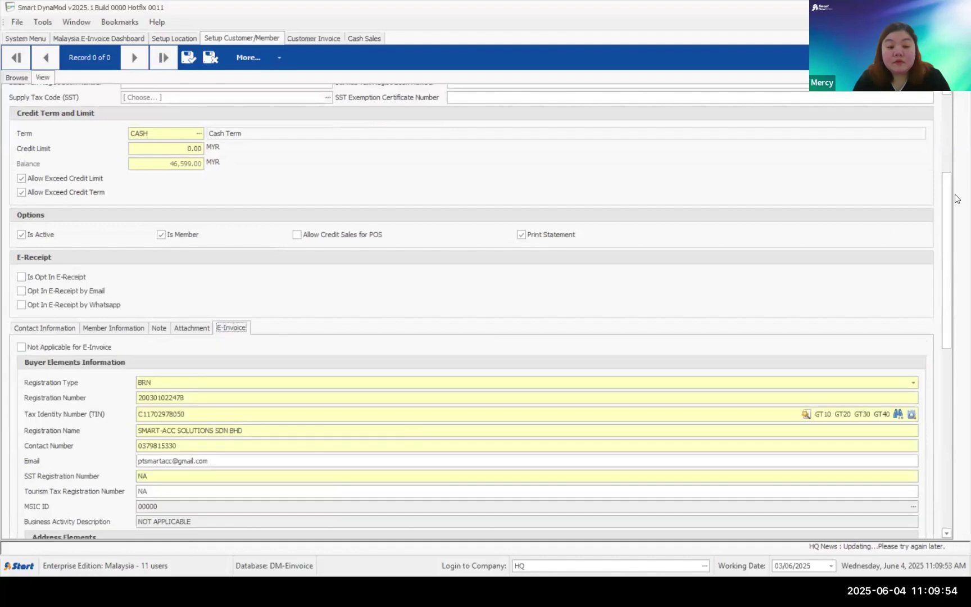
scroll(945, 219, down, 1)
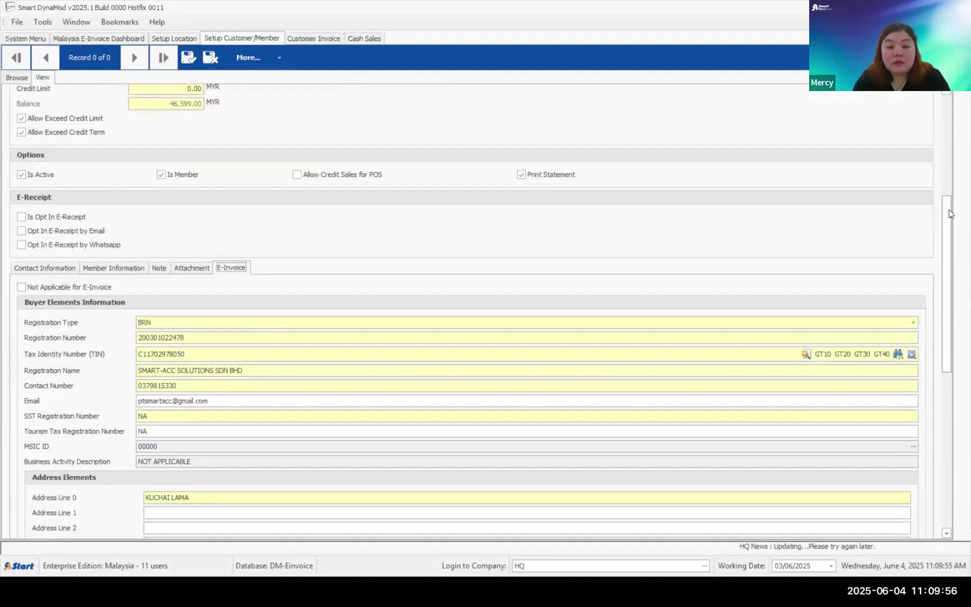
scroll(135, 337, down, 1)
click(150, 279)
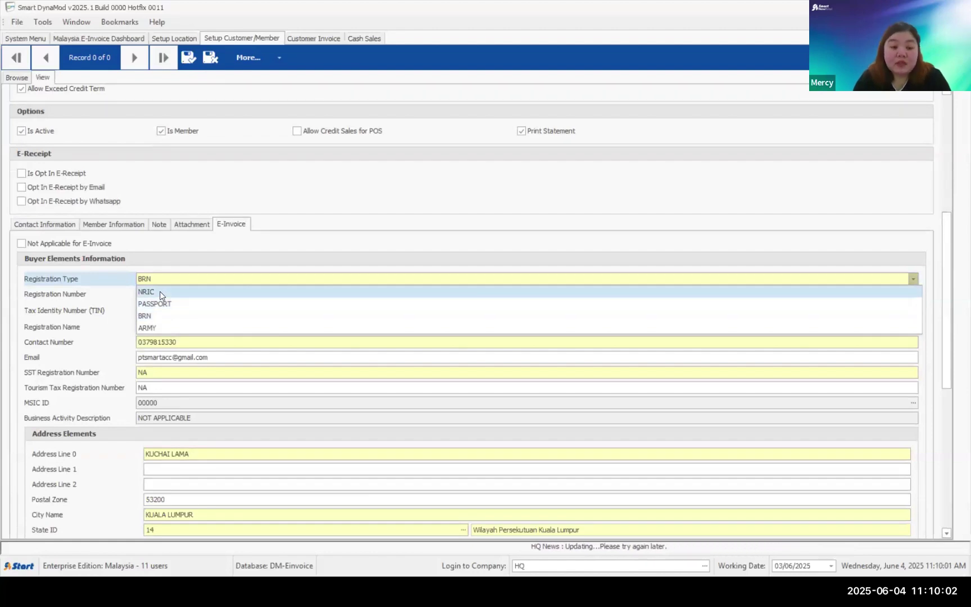
click(160, 291)
drag(220, 293, 112, 297)
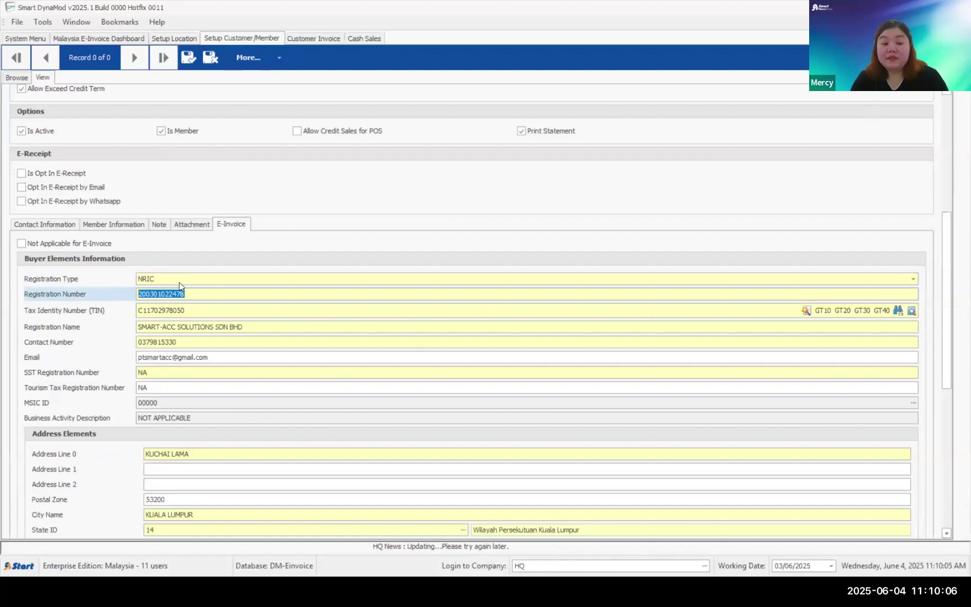
click(147, 278)
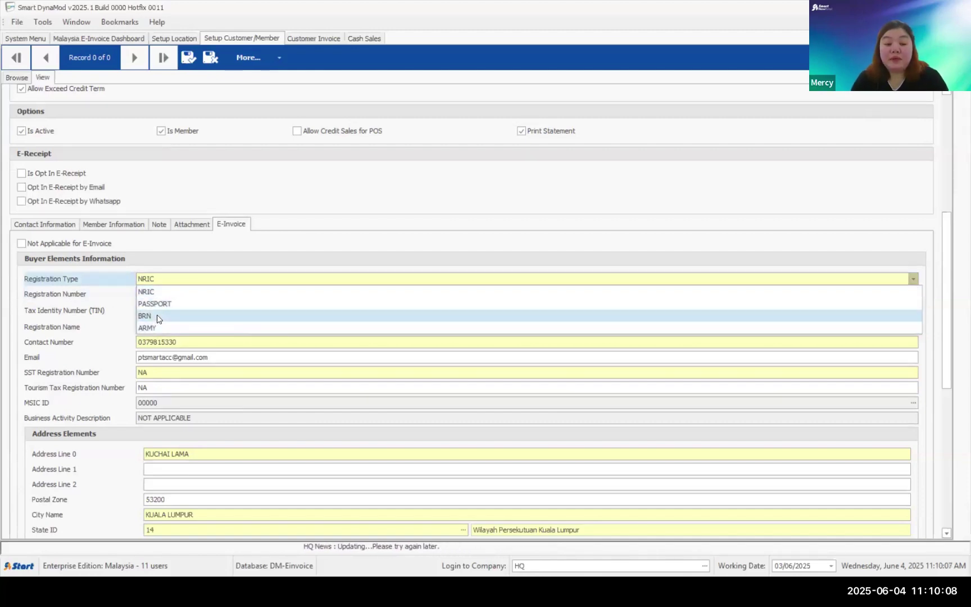
click(151, 316)
- Highlight the Registration Number, Tax Identity Number, Registration Name and Contact Number values
drag(213, 292, 5, 290)
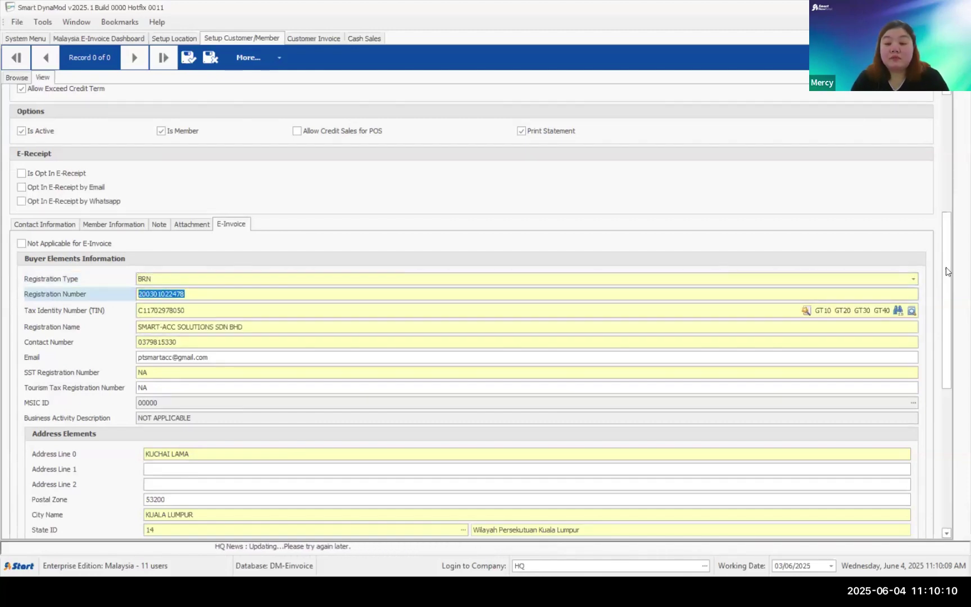
scroll(945, 274, down, 1)
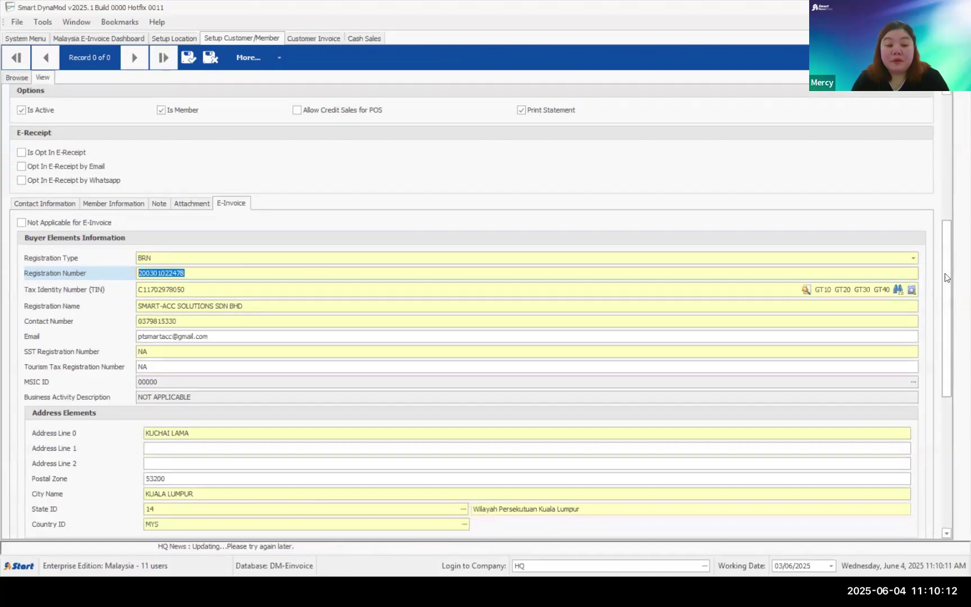
drag(209, 290, 72, 296)
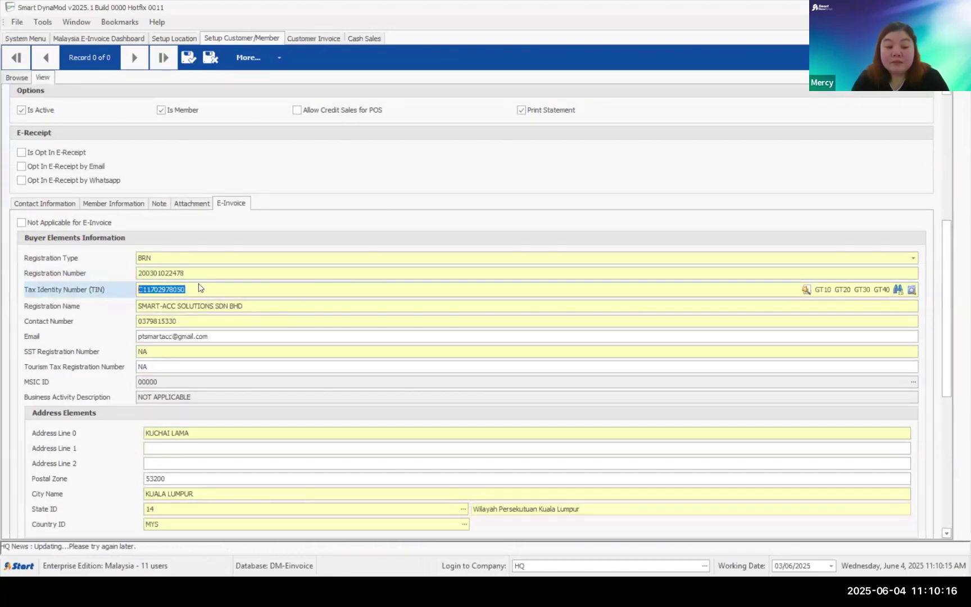
drag(268, 302, 117, 308)
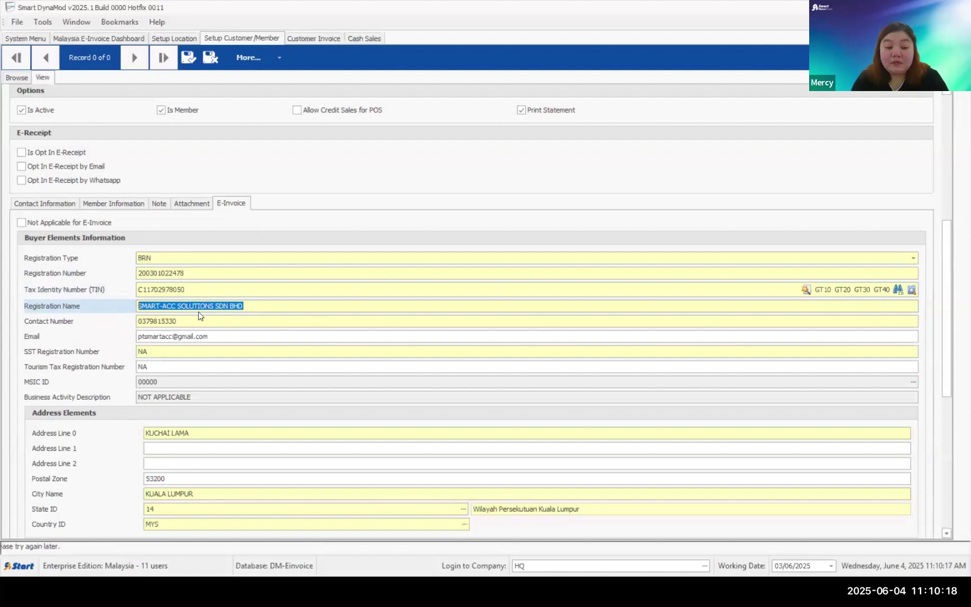
drag(214, 319, 81, 322)
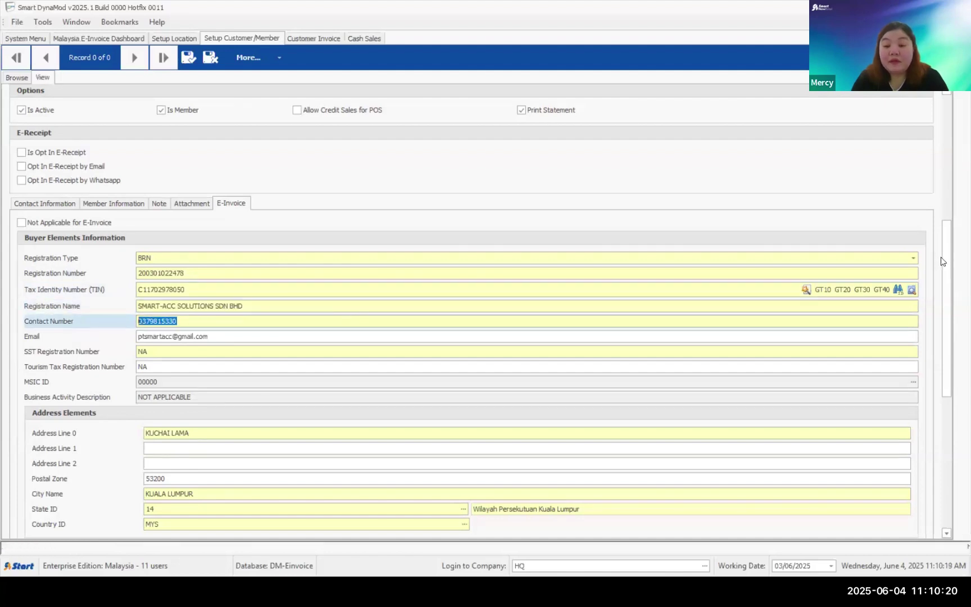
scroll(354, 266, down, 1)
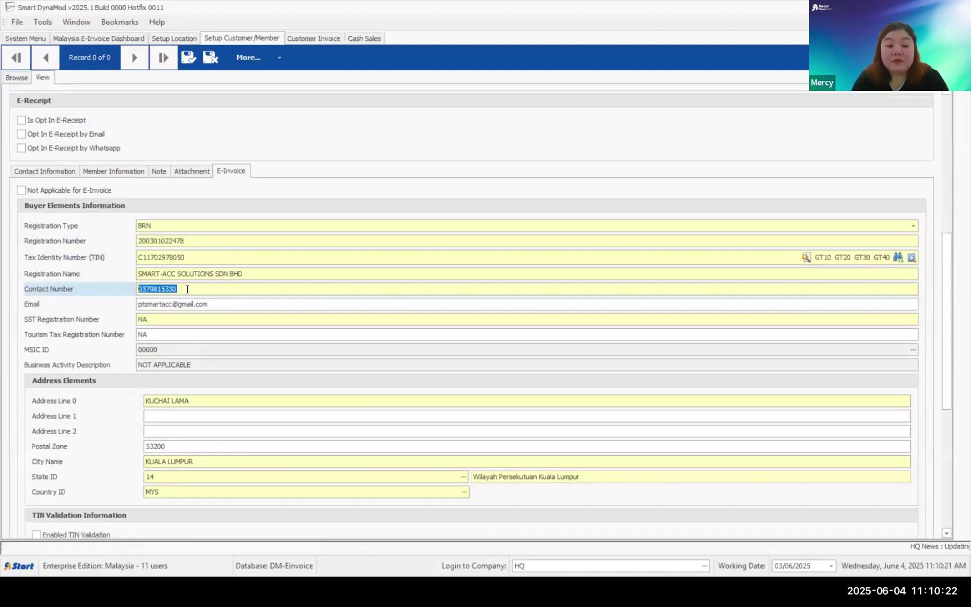
click(187, 288)
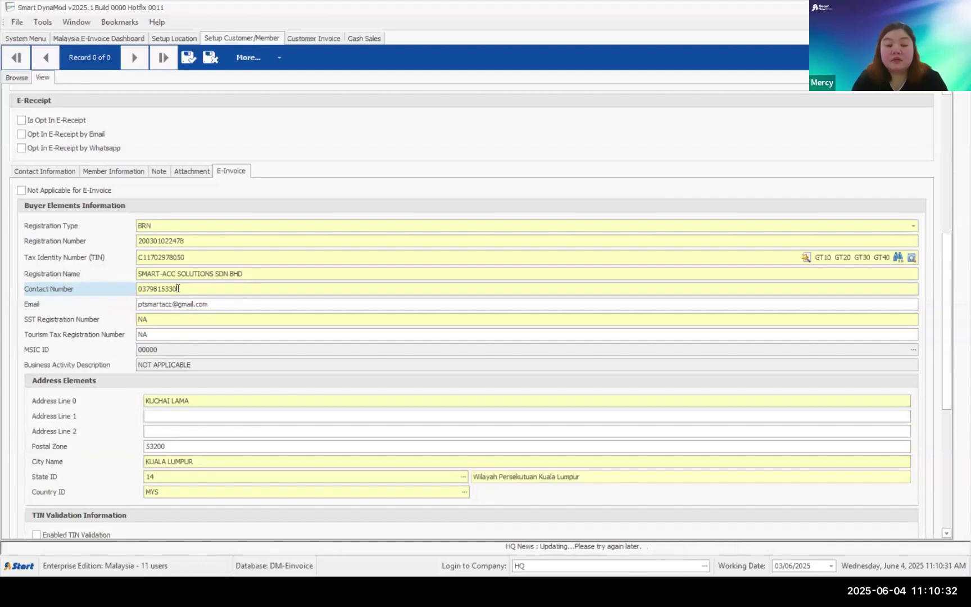
double_click(177, 289)
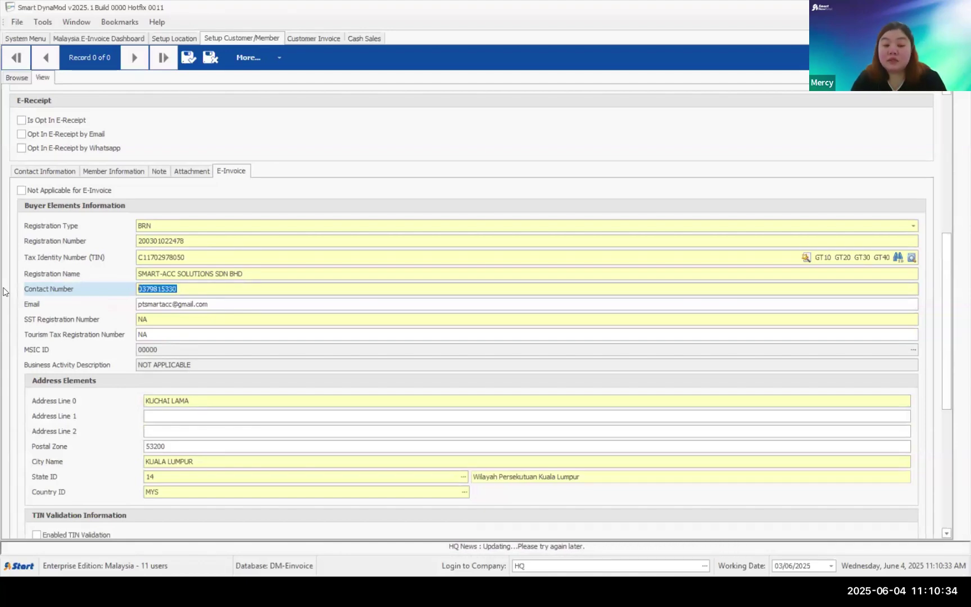
click(194, 288)
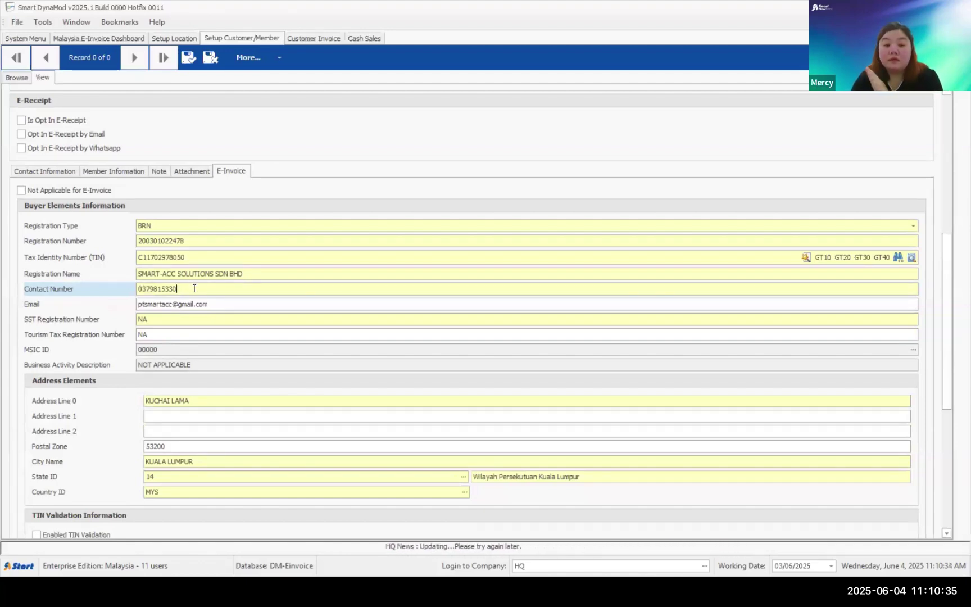
double_click(225, 306)
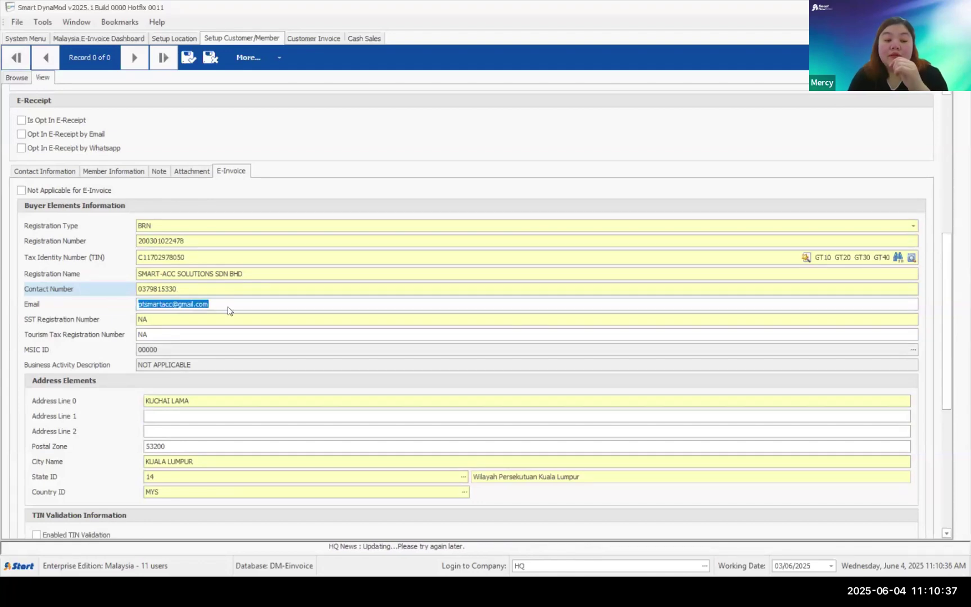
click(177, 319)
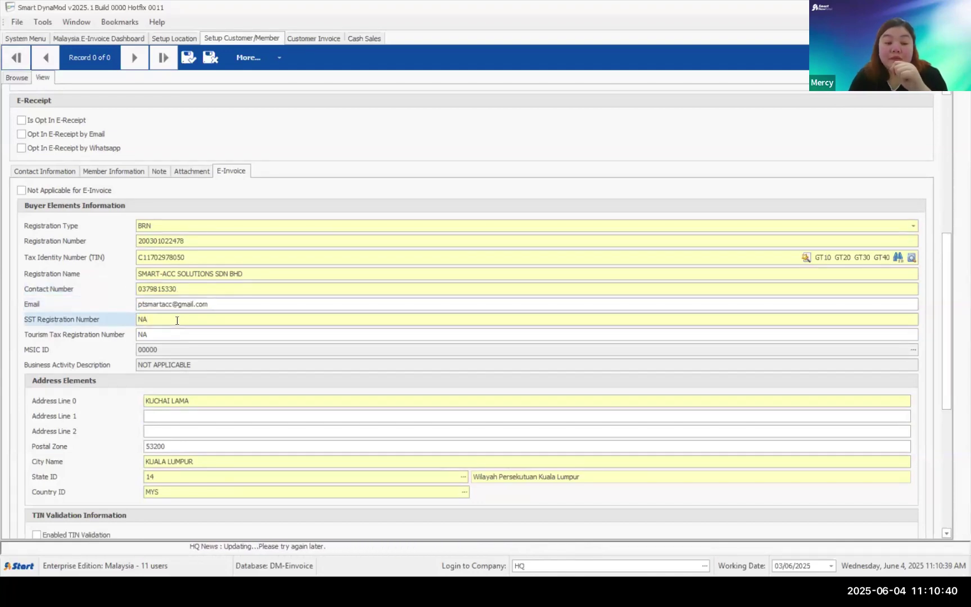
click(35, 289)
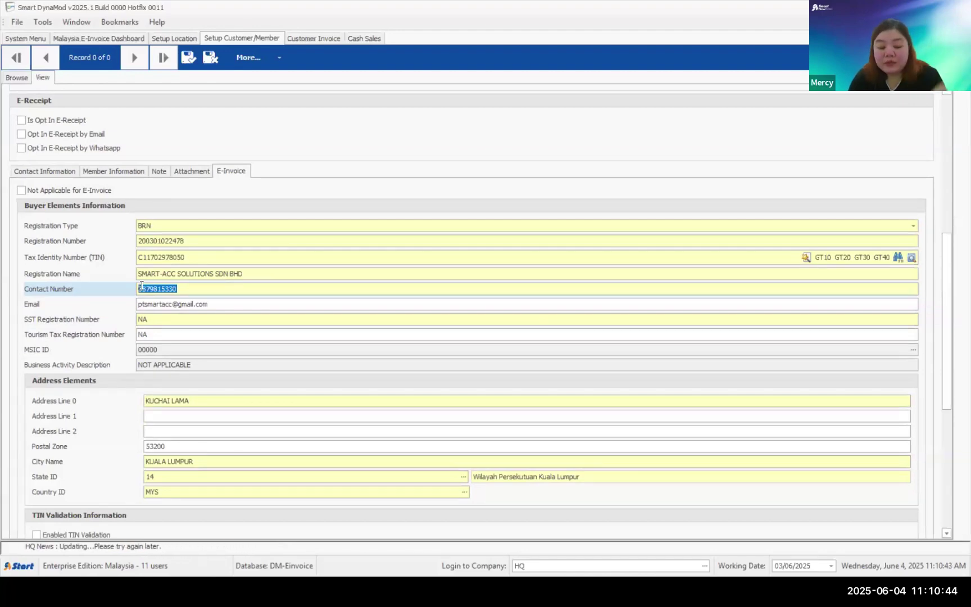
text(N)
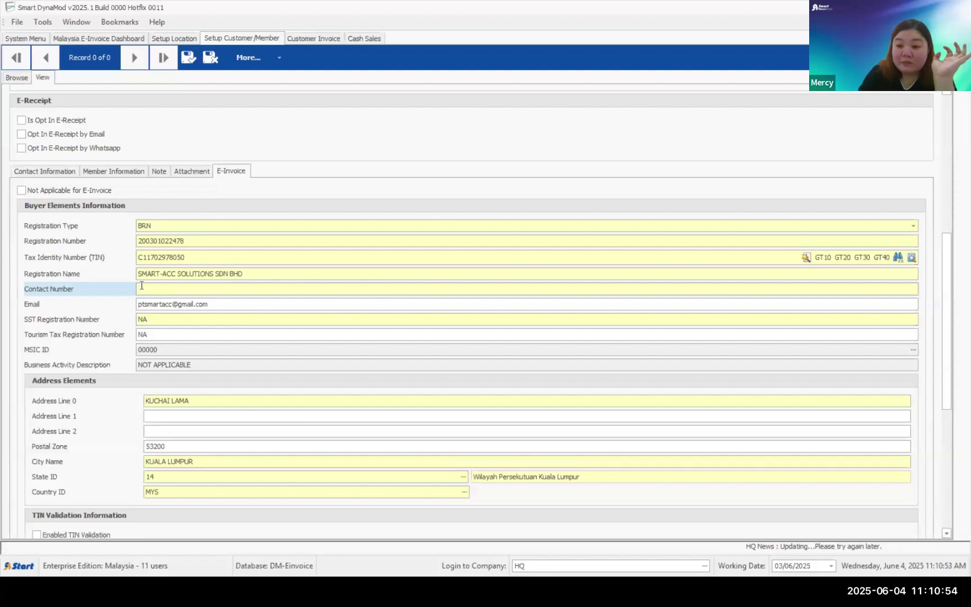
text(1234567890)
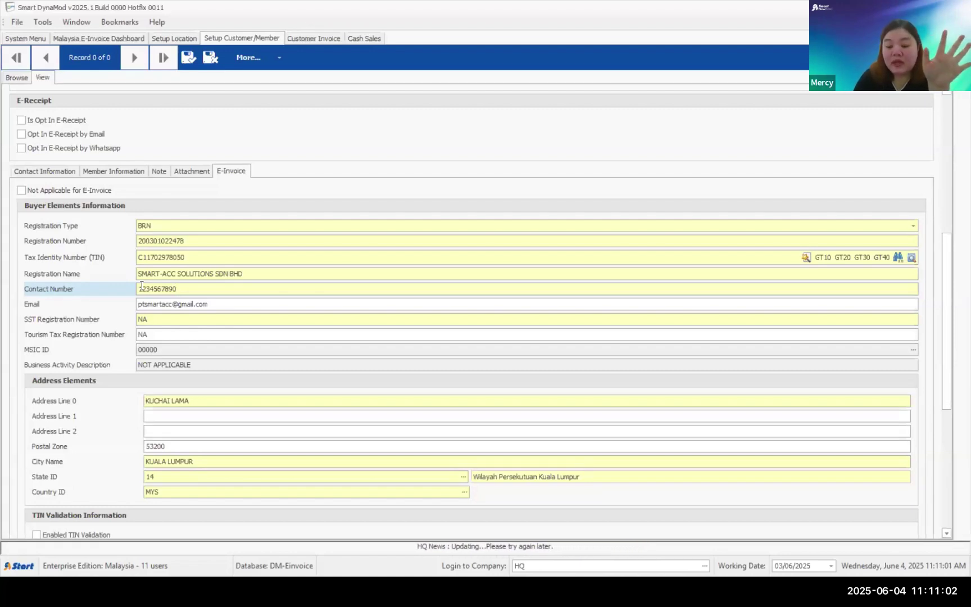
key(BackSpace)
key(BackSpace)
key(BackSpace)
key(BackSpace)
key(BackSpace)
key(BackSpace)
key(BackSpace)
key(BackSpace)
key(BackSpace)
key(BackSpace)
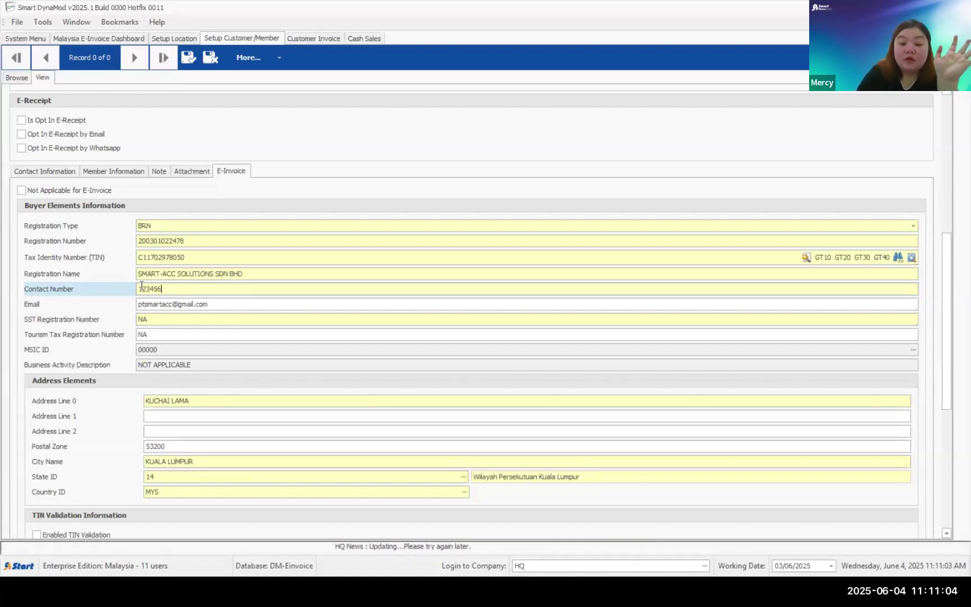
text(600000000)
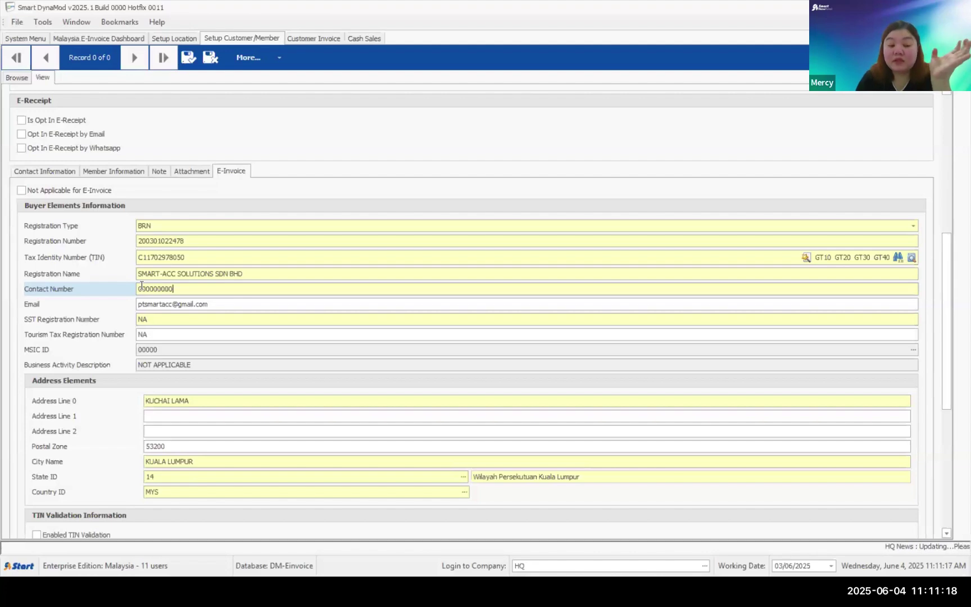
key(BackSpace)
key(BackSpace)
key(BackSpace)
key(BackSpace)
key(BackSpace)
key(BackSpace)
key(BackSpace)
key(BackSpace)
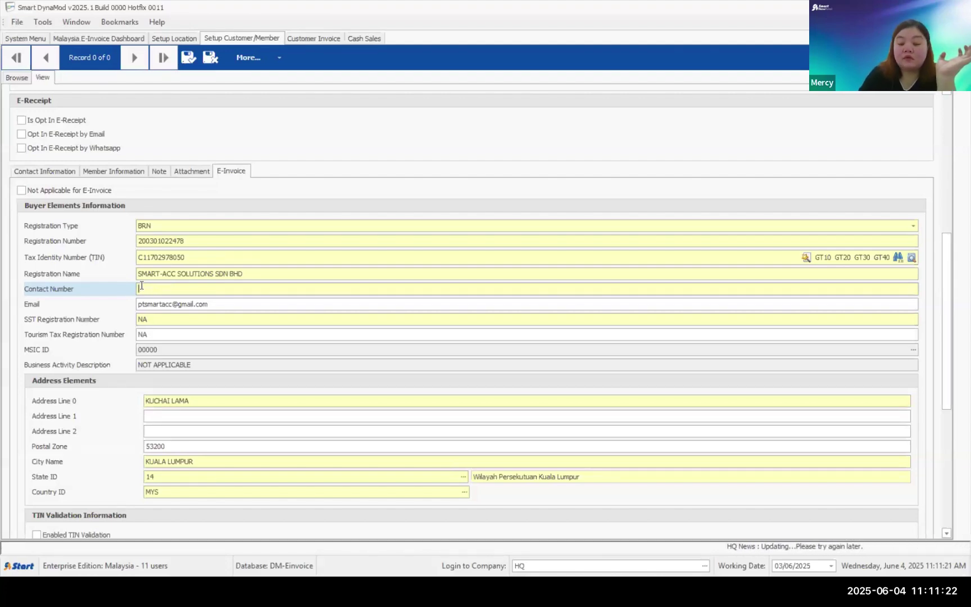
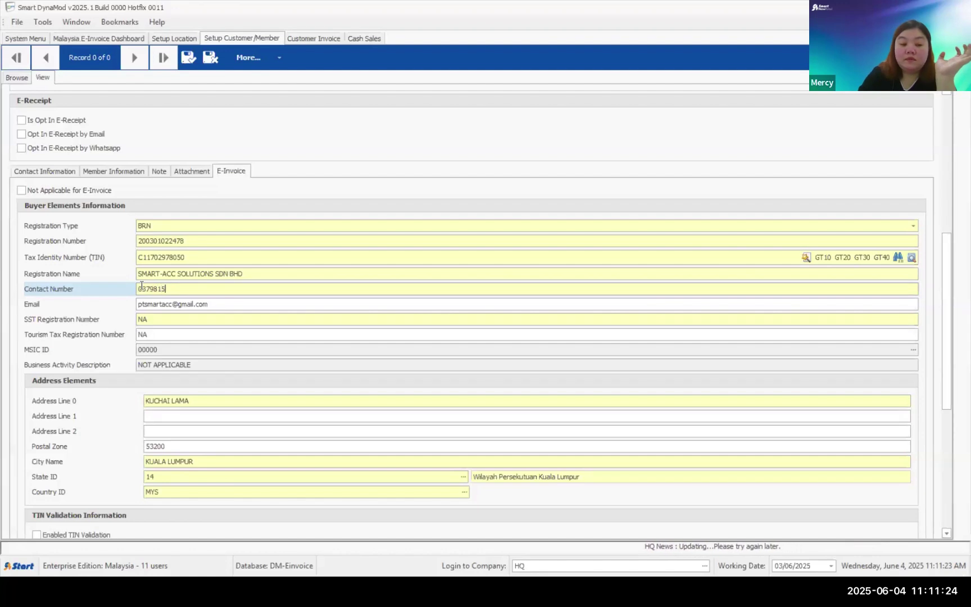
double_click(177, 290)
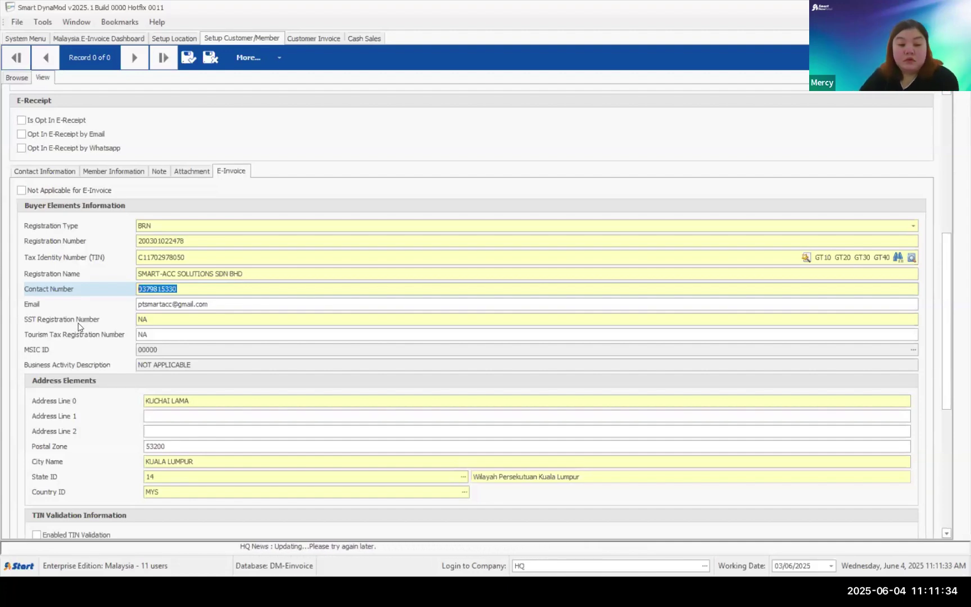
- Clear the MSIC ID and pick 00000 NOT APPLICABLE from Select MSIC, then select Address Line 0
scroll(145, 296, down, 2)
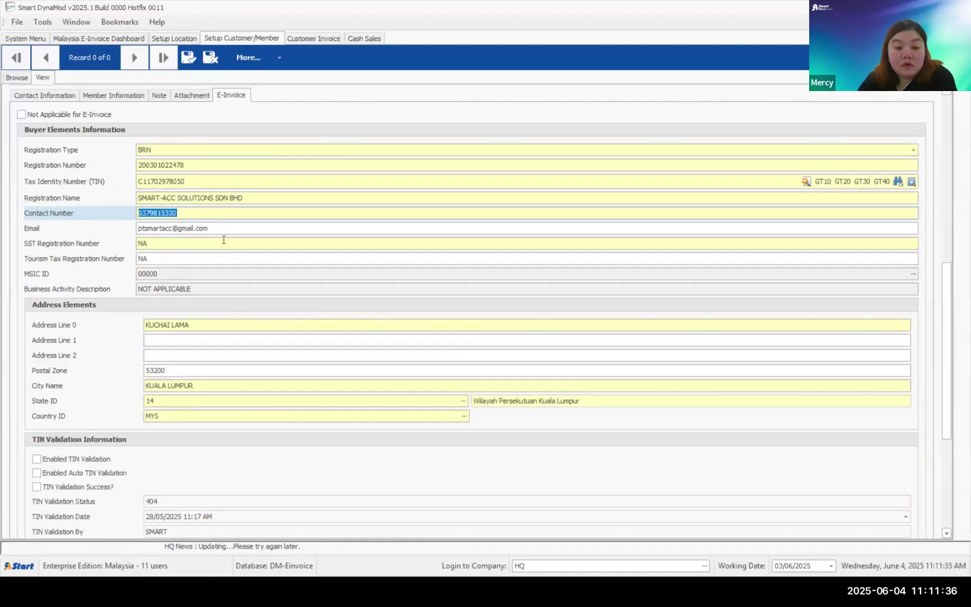
scroll(217, 241, down, 2)
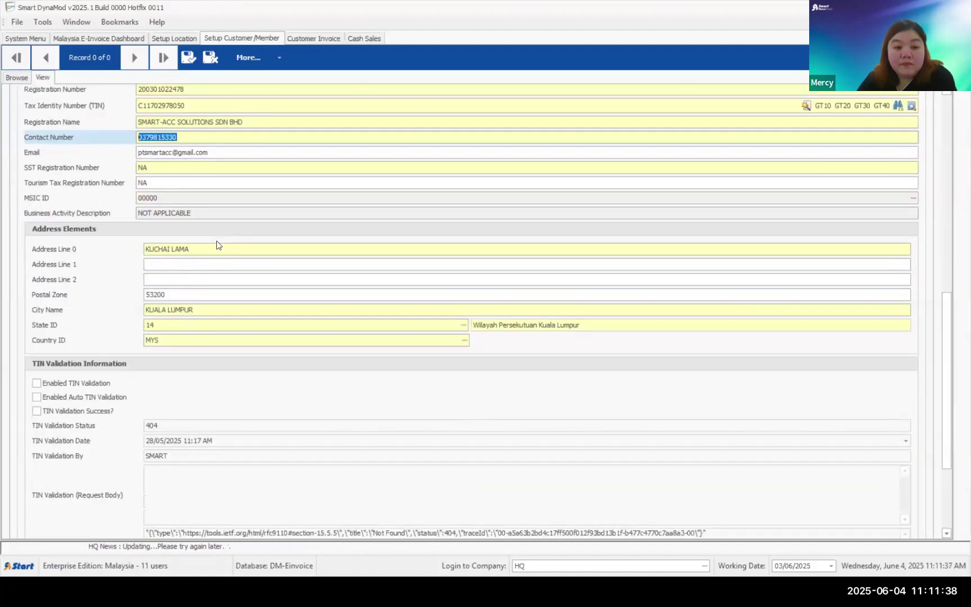
key(Tab)
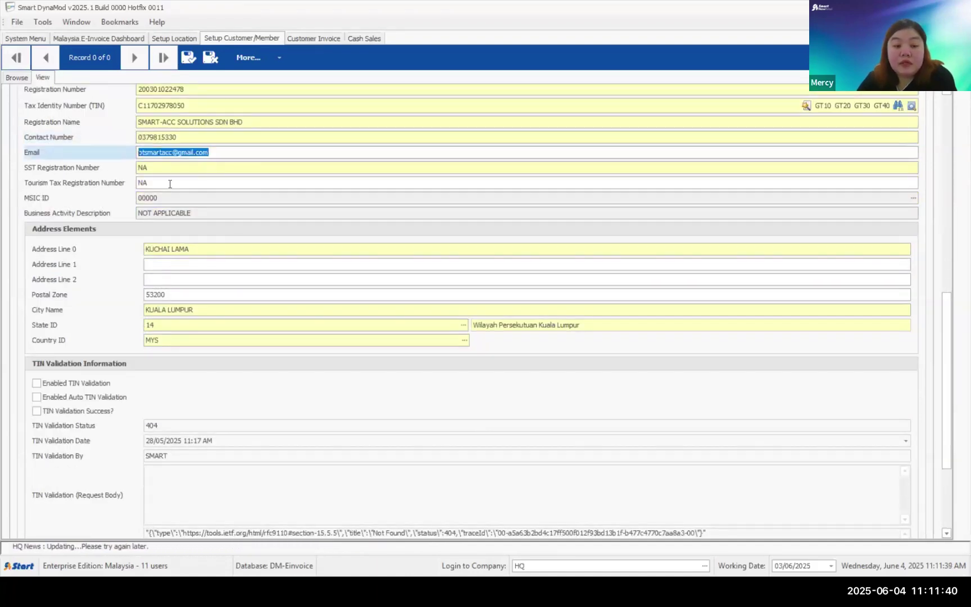
key(Tab)
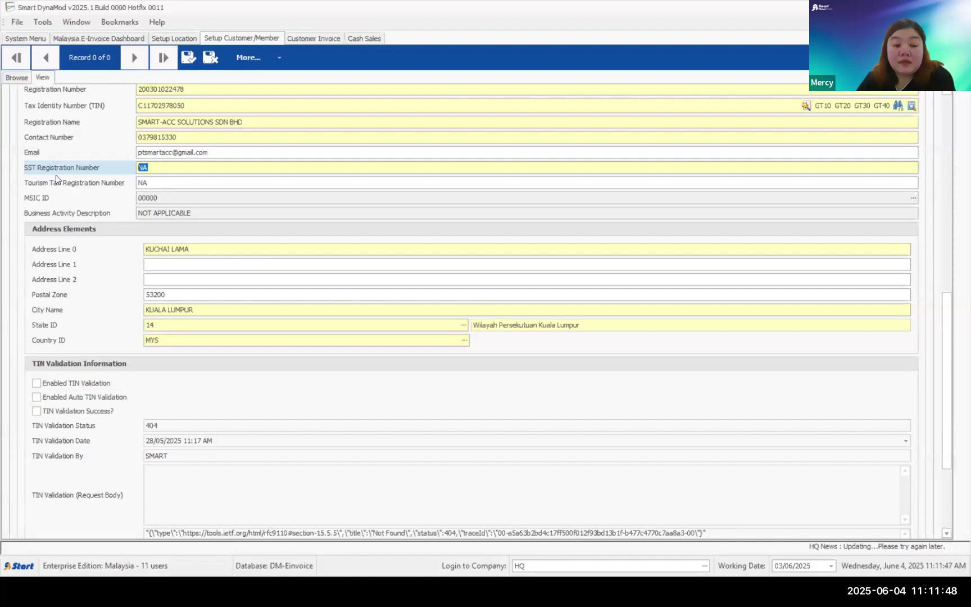
click(30, 198)
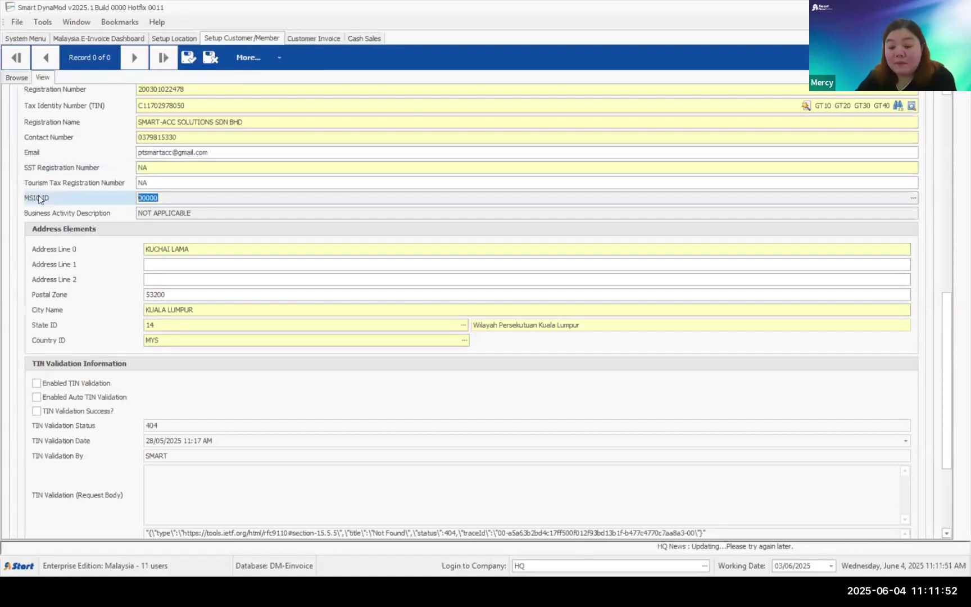
key(BackSpace)
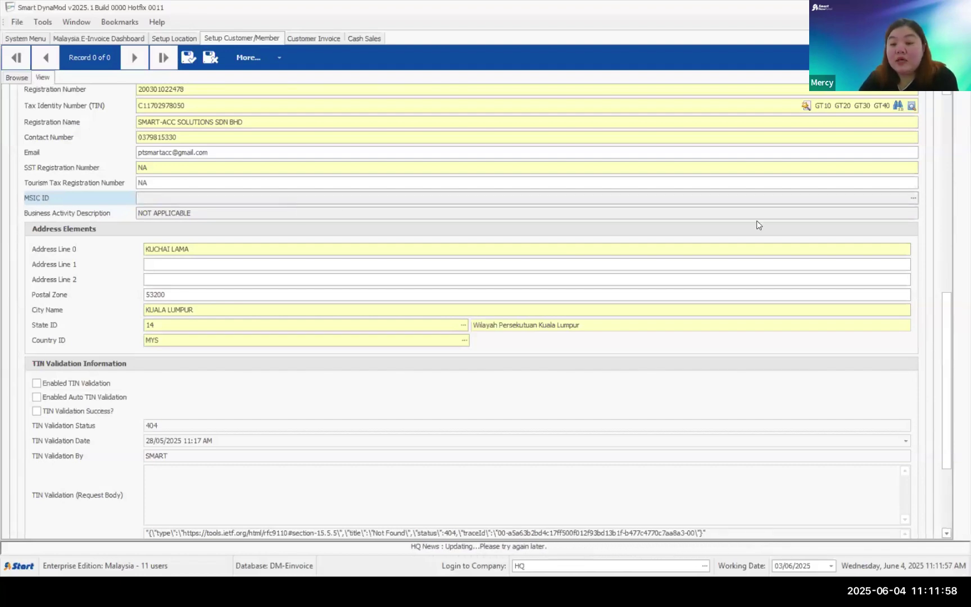
click(913, 198)
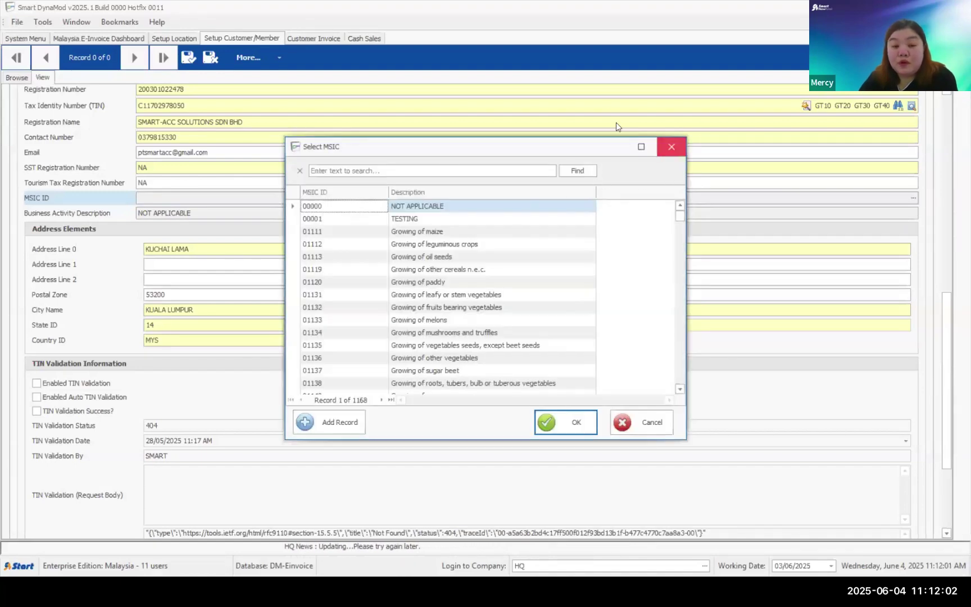
click(671, 147)
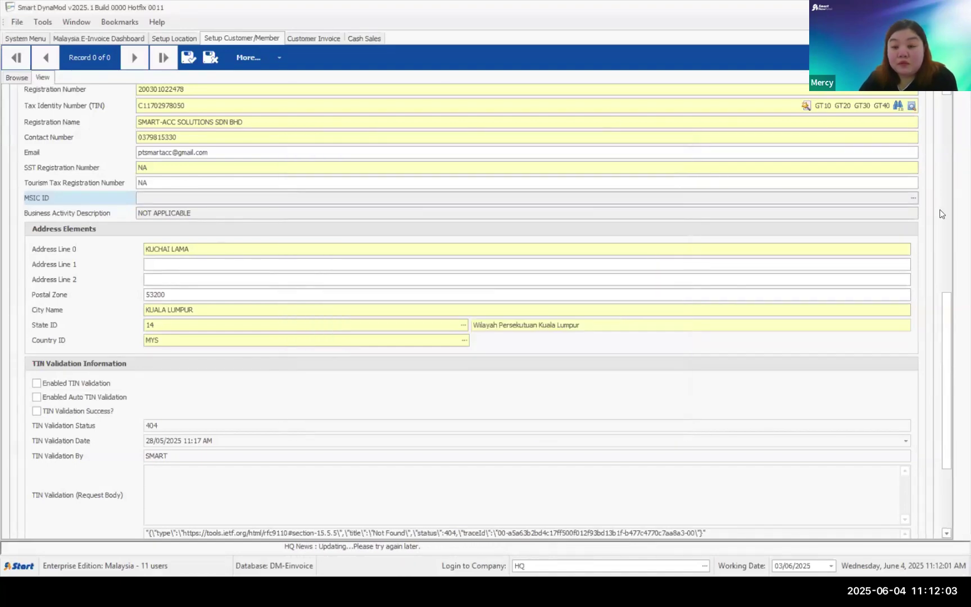
click(913, 198)
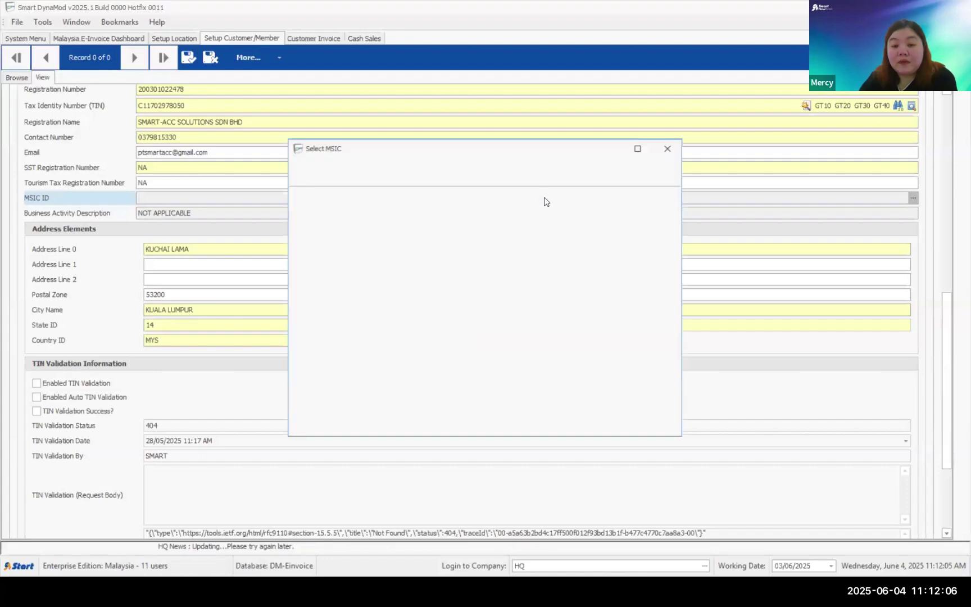
double_click(339, 209)
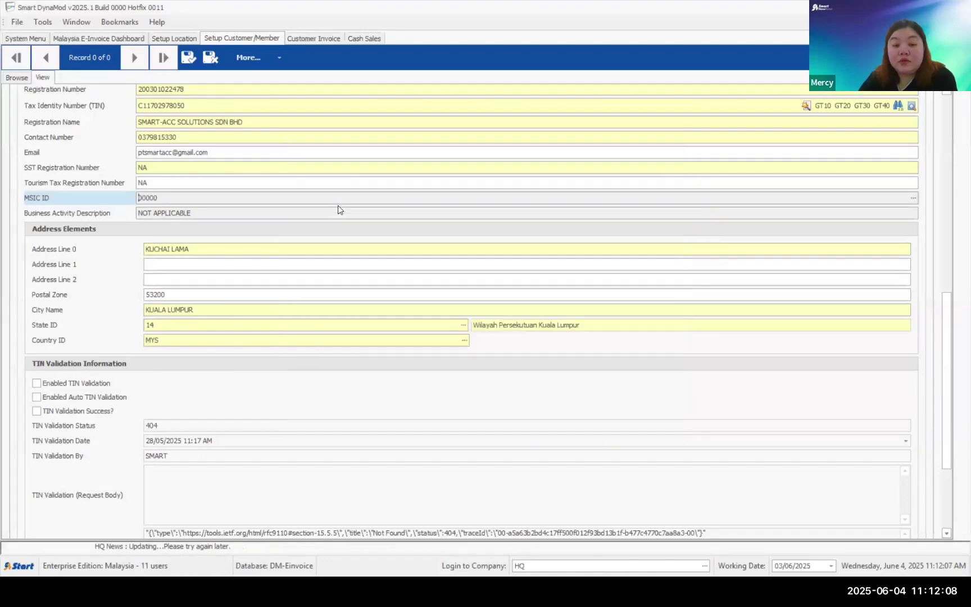
click(221, 249)
click(54, 254)
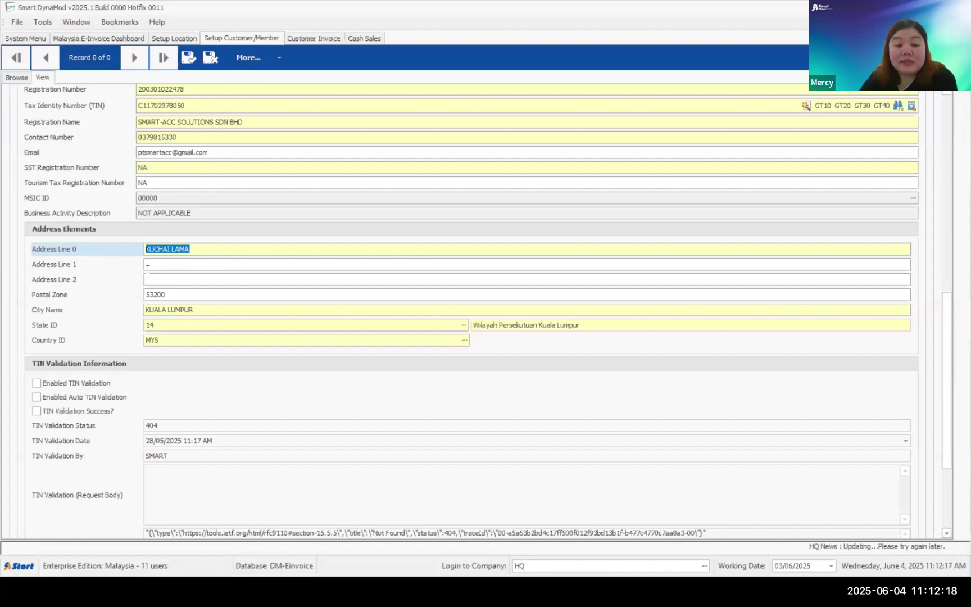
- Clear State ID and choose 17 Not Applicable from the Select Address State list
key(Tab)
key(Tab)
key(Tab)
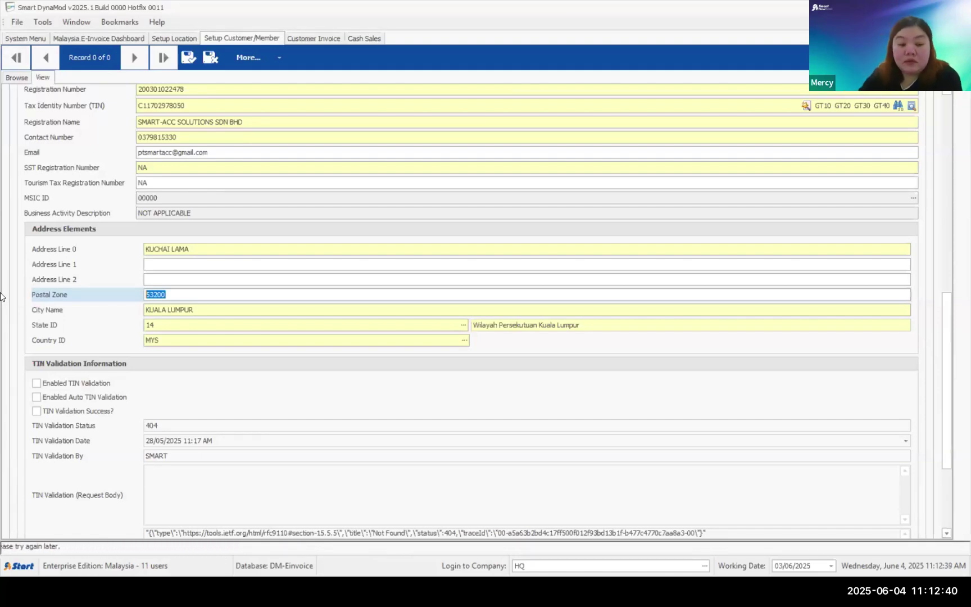
key(Tab)
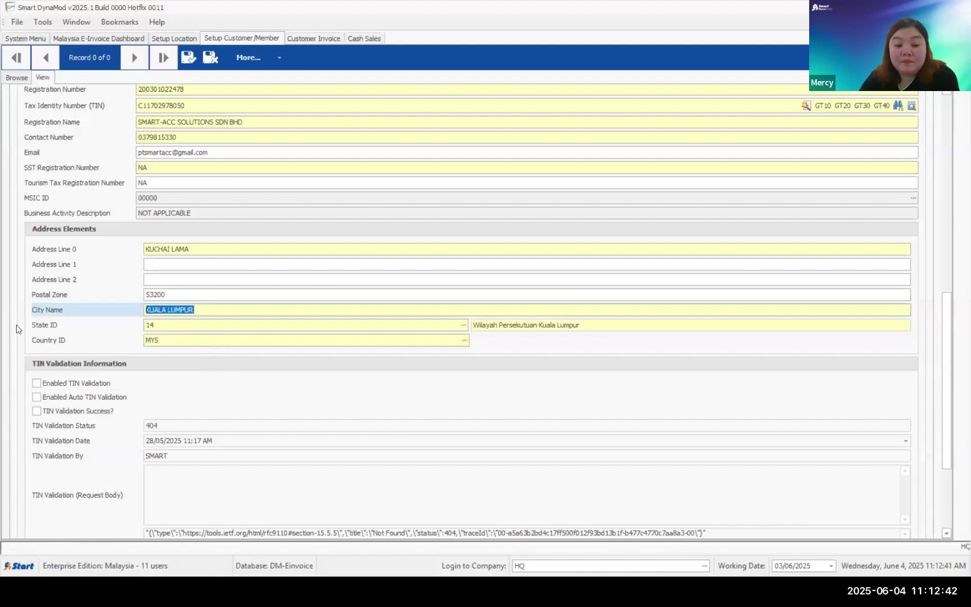
key(Tab)
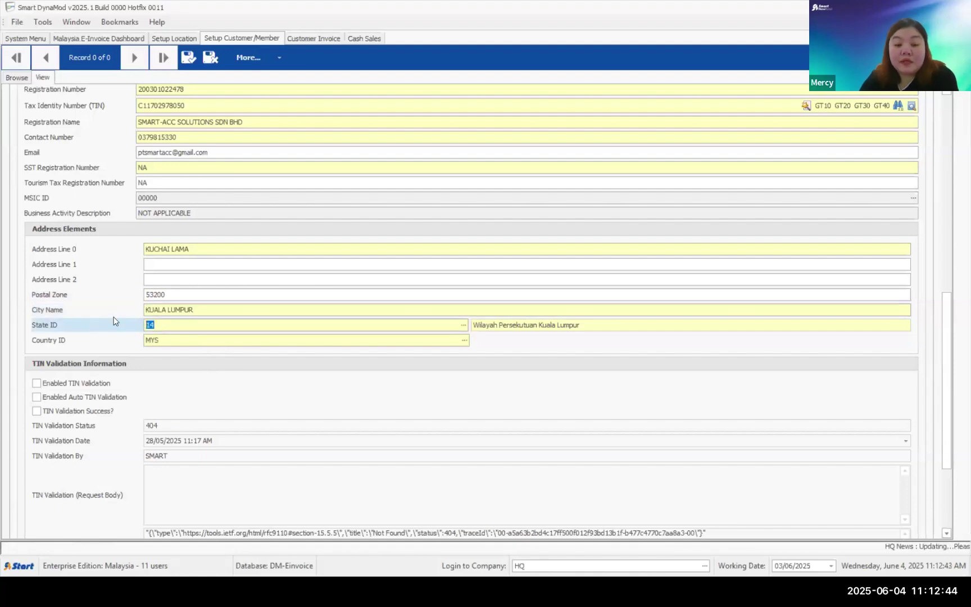
key(BackSpace)
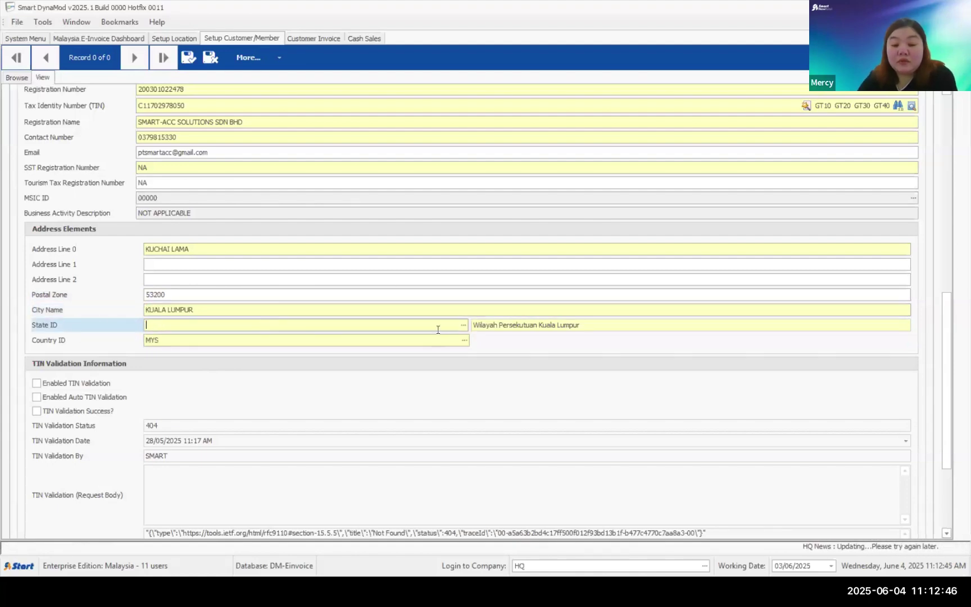
click(463, 326)
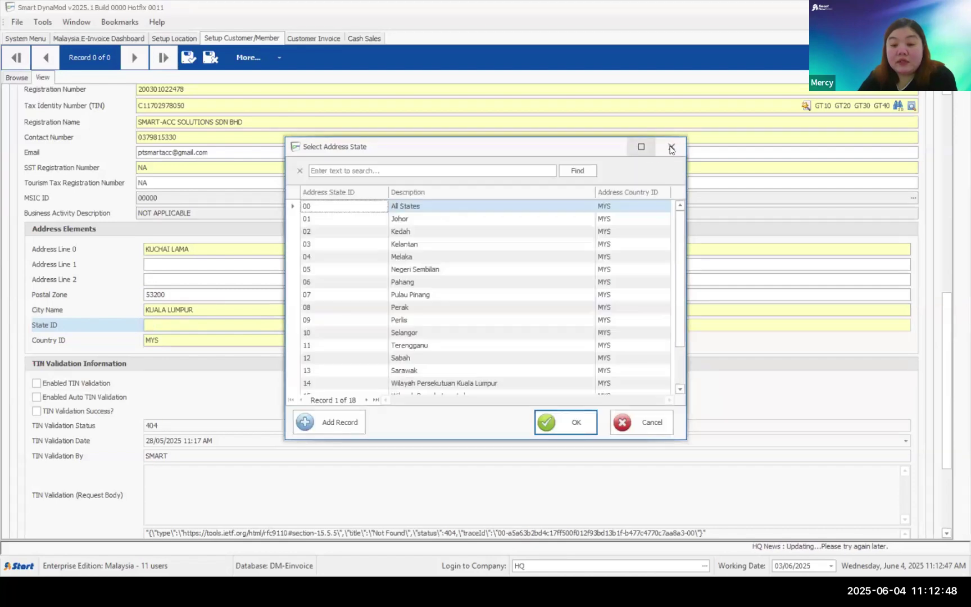
key(Escape)
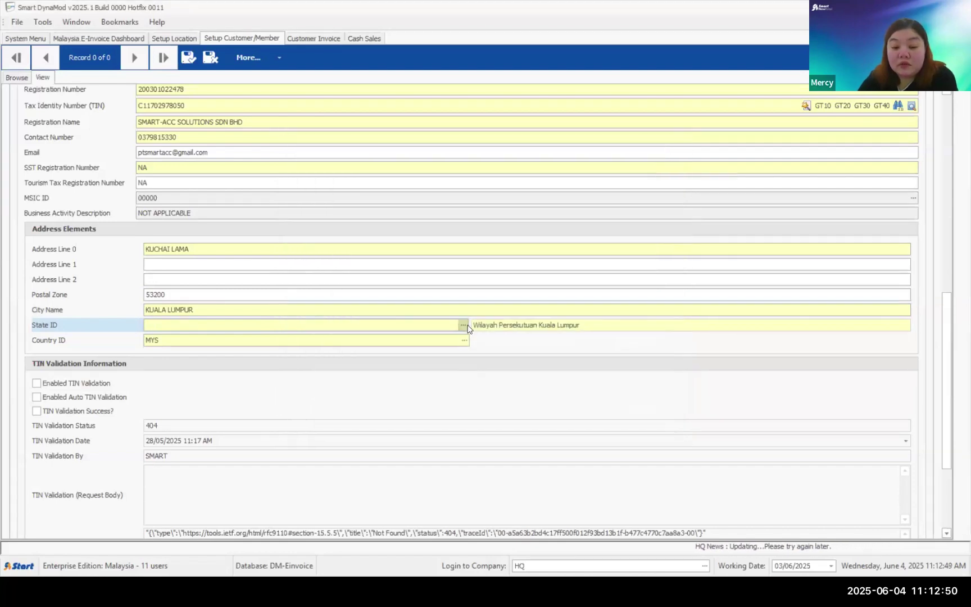
click(465, 326)
scroll(385, 343, down, 1)
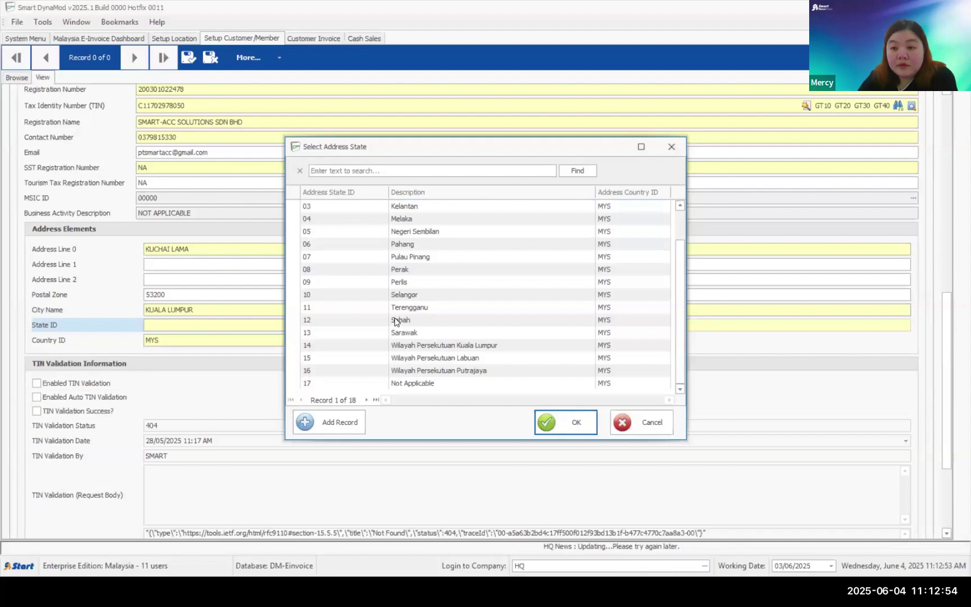
scroll(395, 318, up, 1)
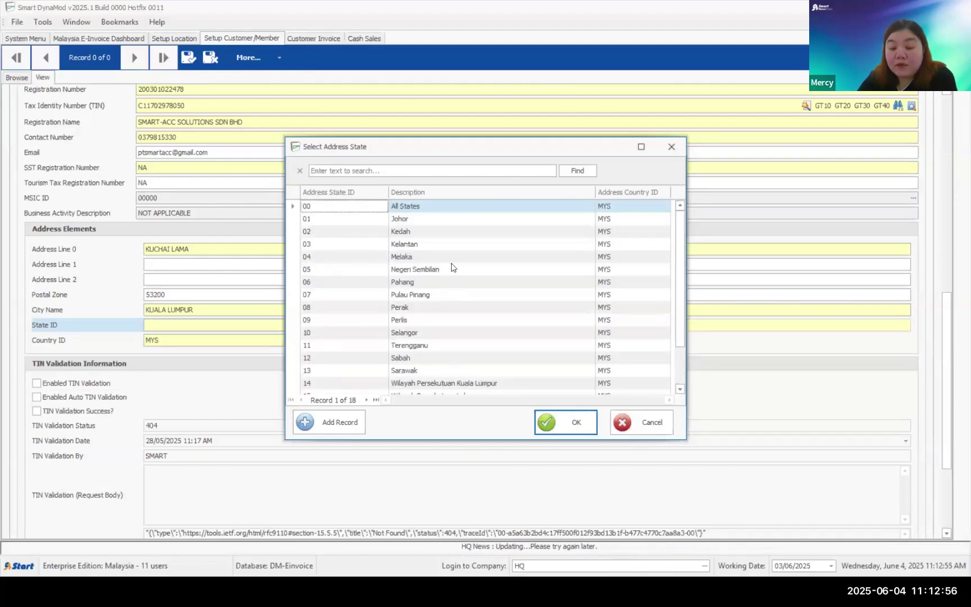
scroll(453, 261, down, 1)
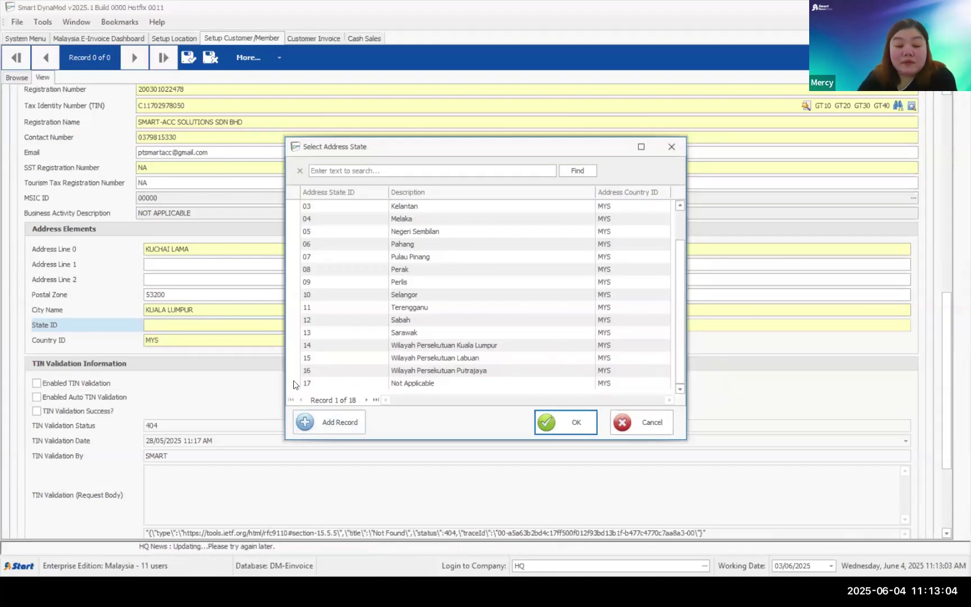
click(416, 386)
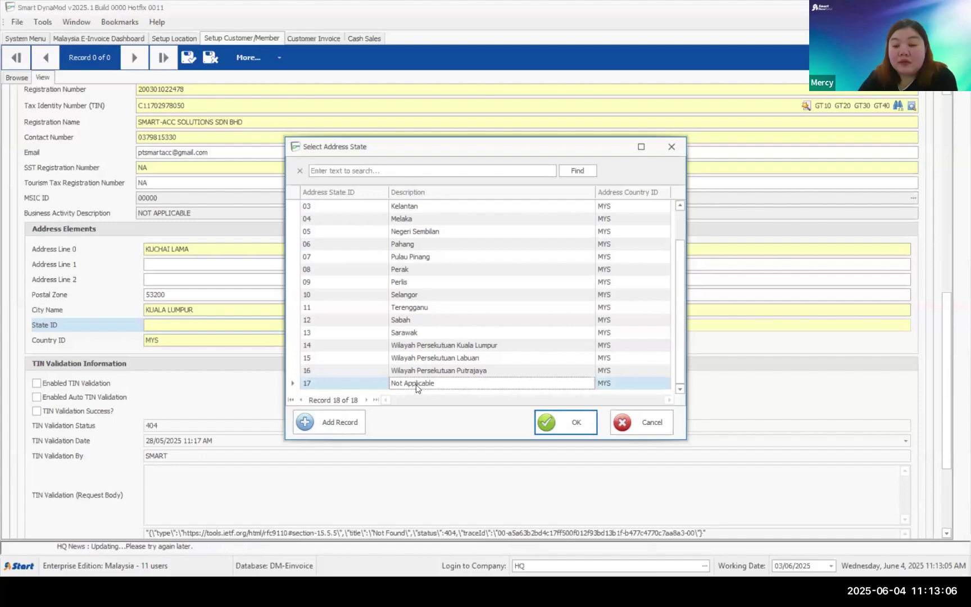
double_click(416, 385)
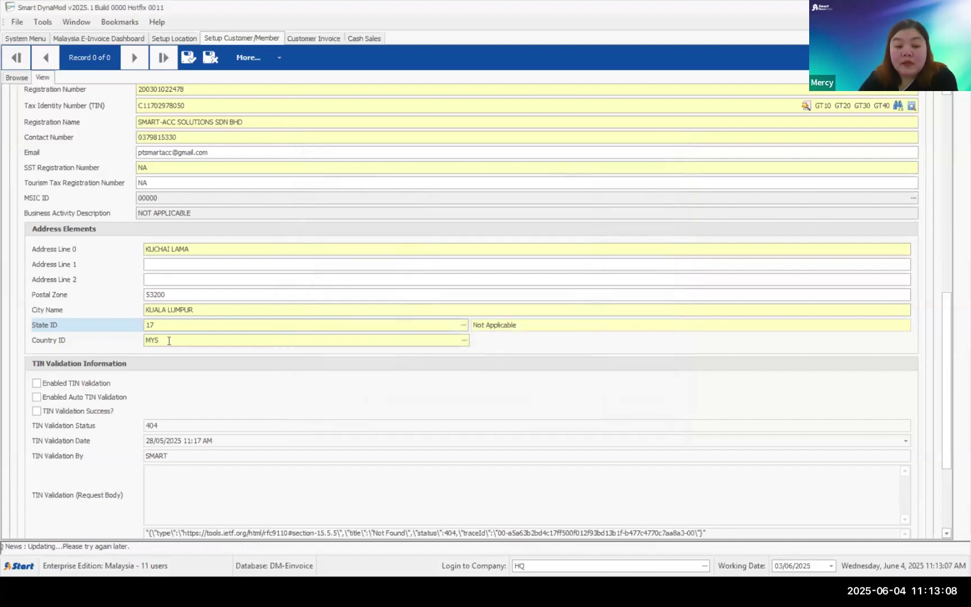
key(Tab)
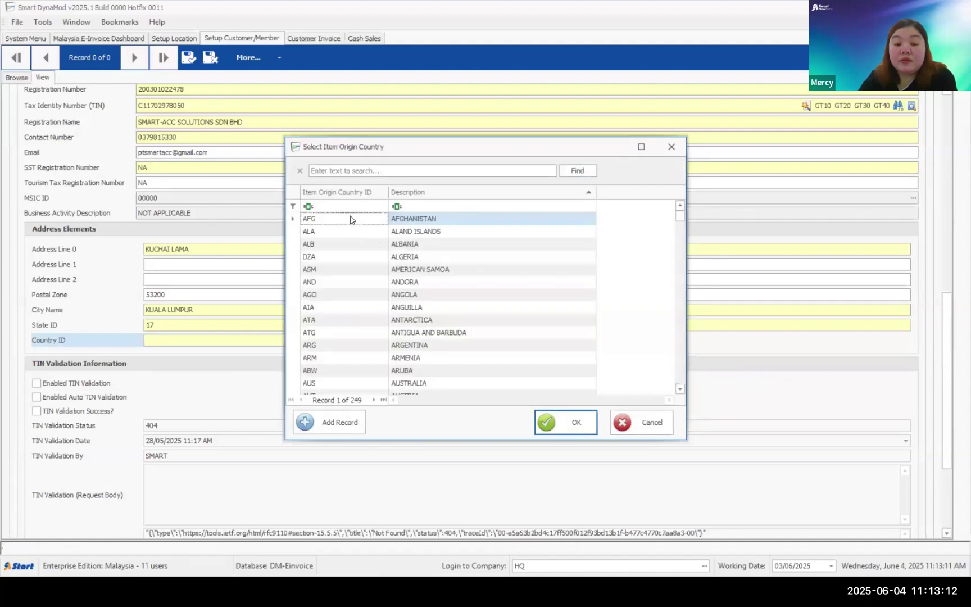
- Filter the country list by MYS and choose MYS Malaysia as the Country ID
mouse_move(685, 217)
mouse_down()
mouse_move(681, 387)
mouse_move(670, 215)
mouse_up()
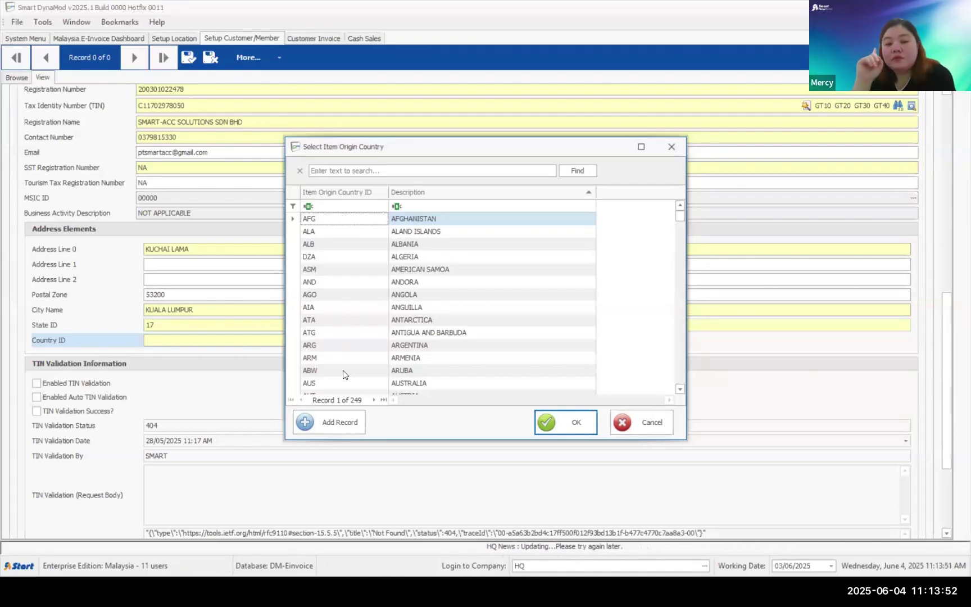
click(344, 209)
text(MY)
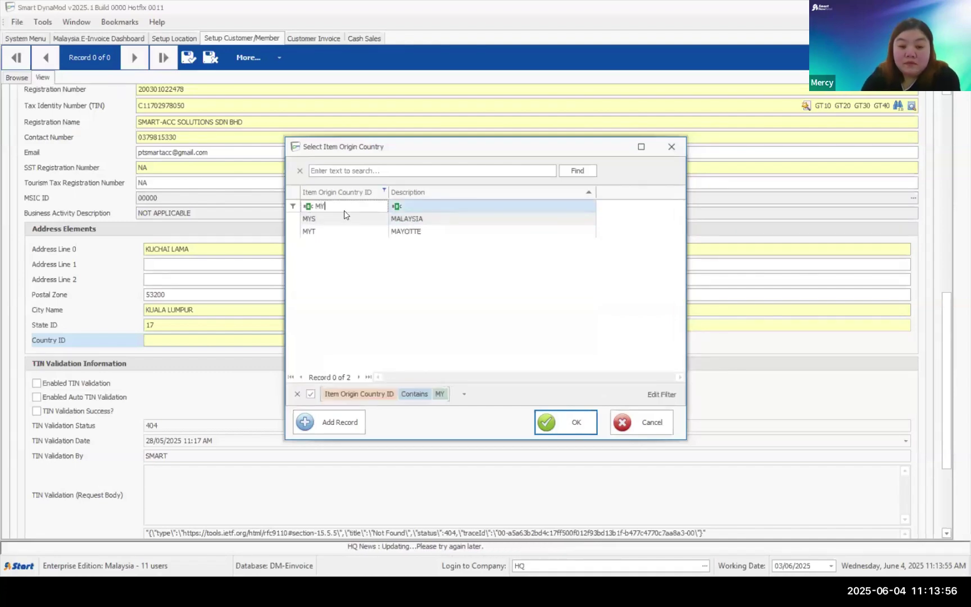
text(S)
double_click(395, 222)
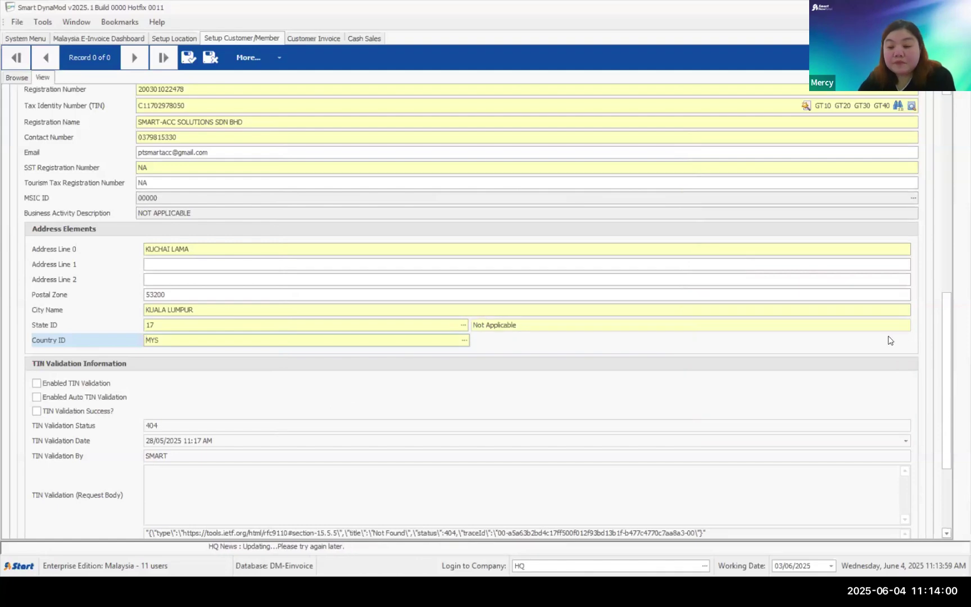
scroll(947, 311, up, 3)
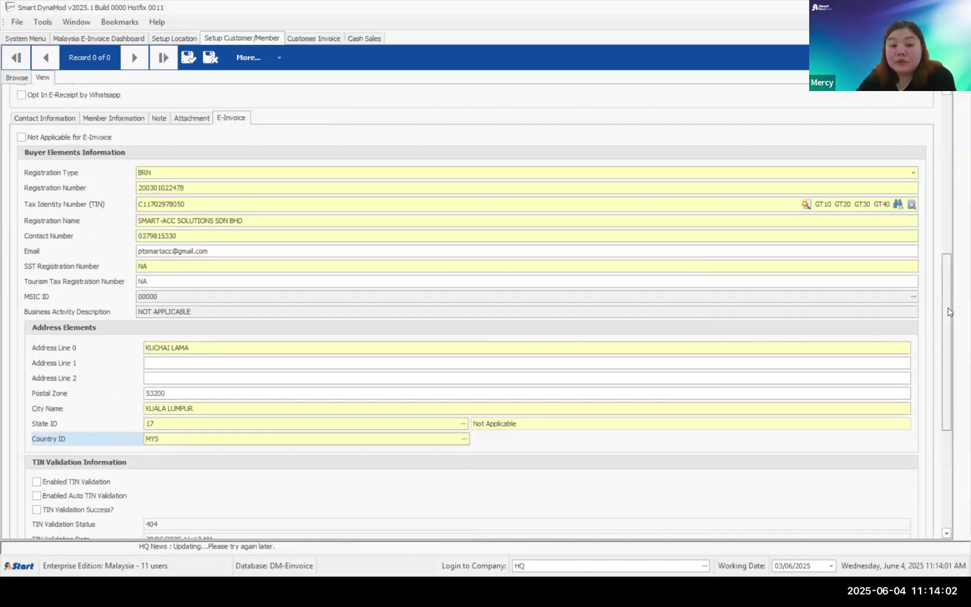
scroll(949, 312, up, 1)
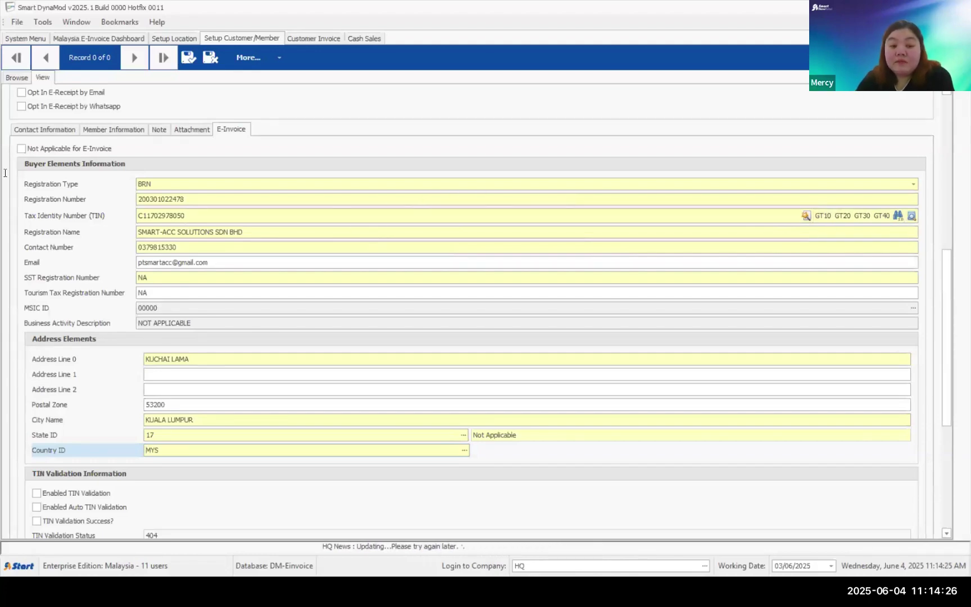
double_click(200, 216)
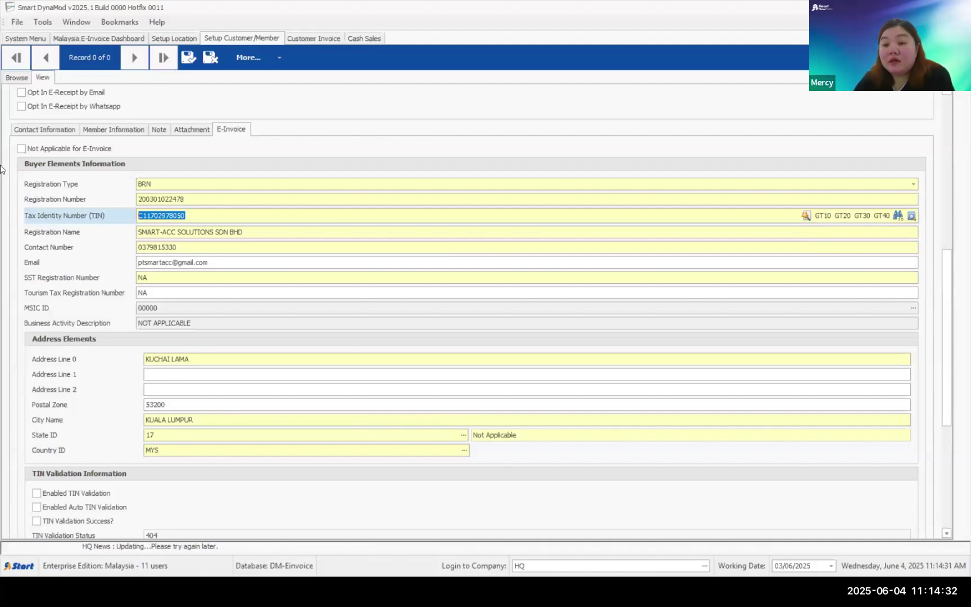
click(199, 218)
drag(195, 217, 1, 203)
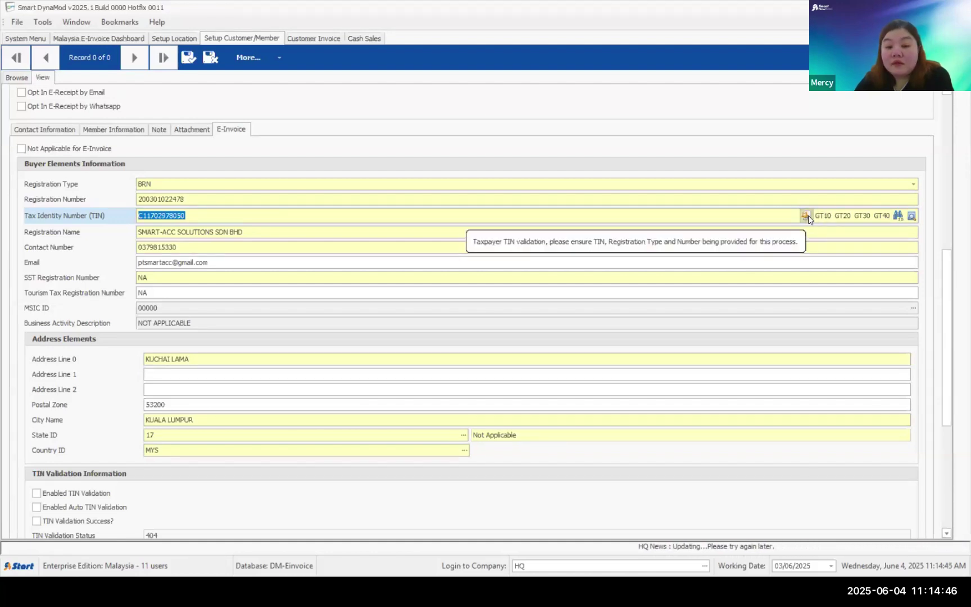
- Run the Taxpayer TIN Validation on the buyer's TIN and confirm it with Yes
click(807, 215)
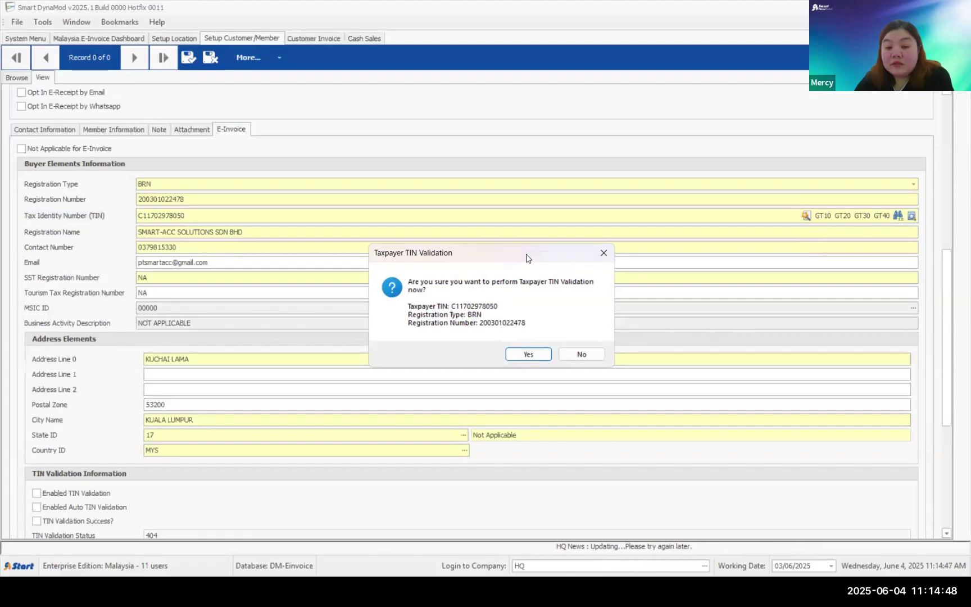
click(501, 258)
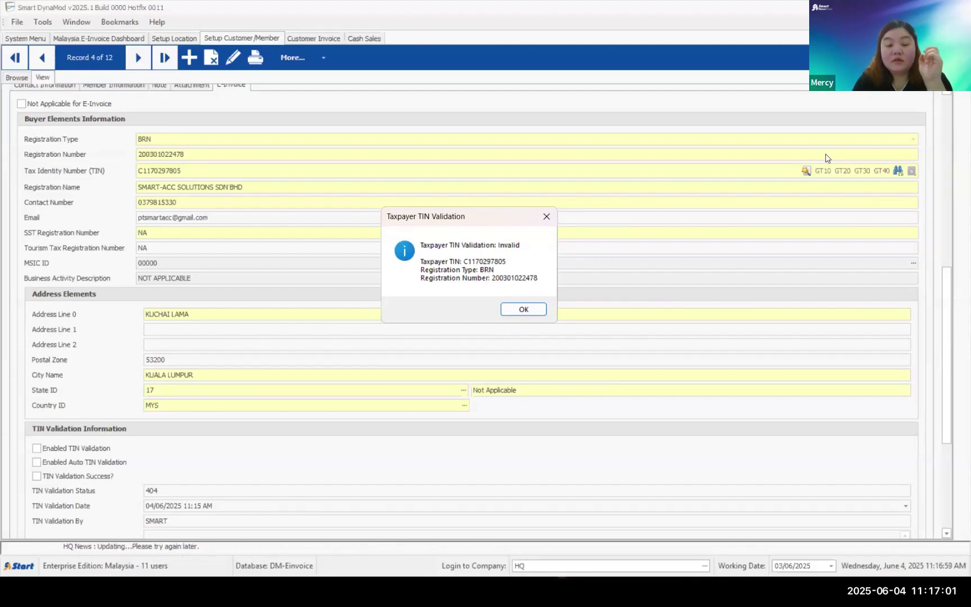
- Dismiss the Invalid TIN result, view the Method 1: Customer Invoice slide, then return to DynaMod
click(523, 310)
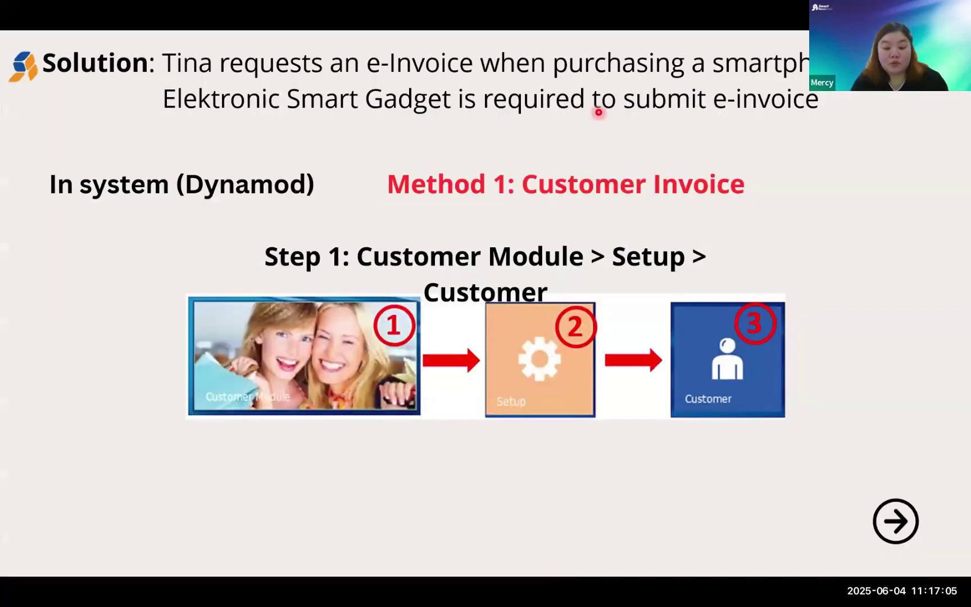
key(super)
key(Escape)
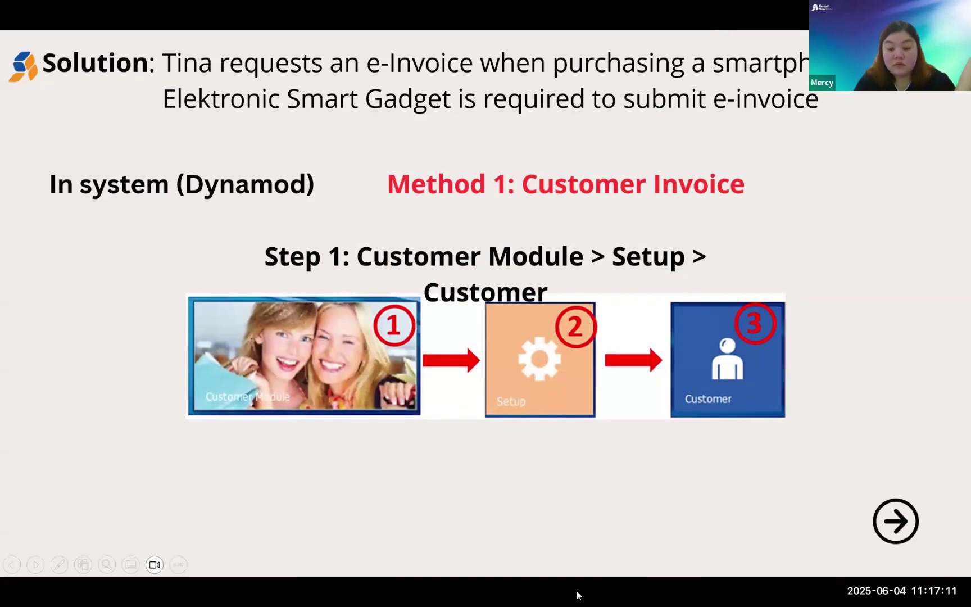
key(alt+Tab)
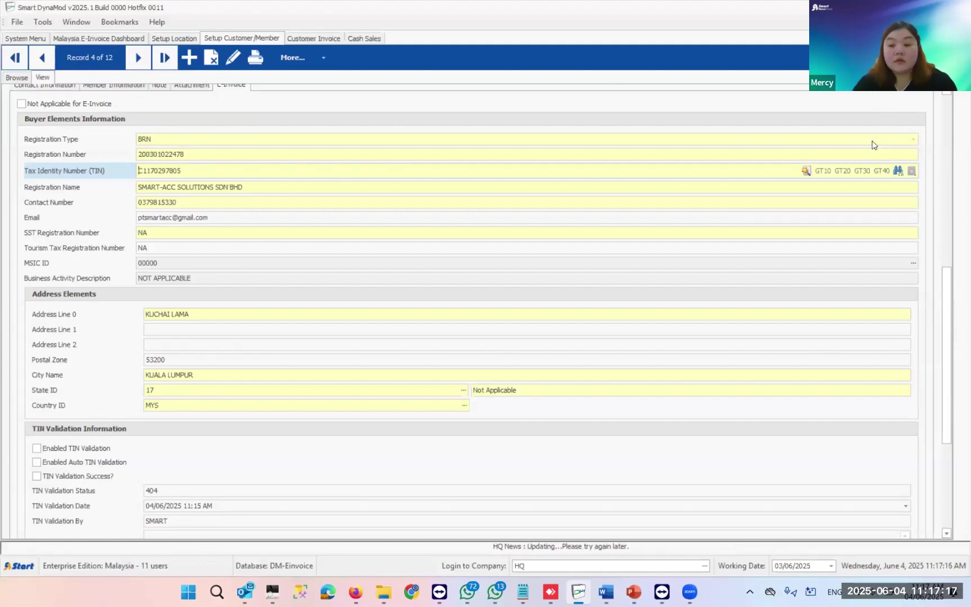
- Put the customer record into edit mode and start a Taxpayer TIN search from its E-Invoice section
scroll(944, 313, up, 2)
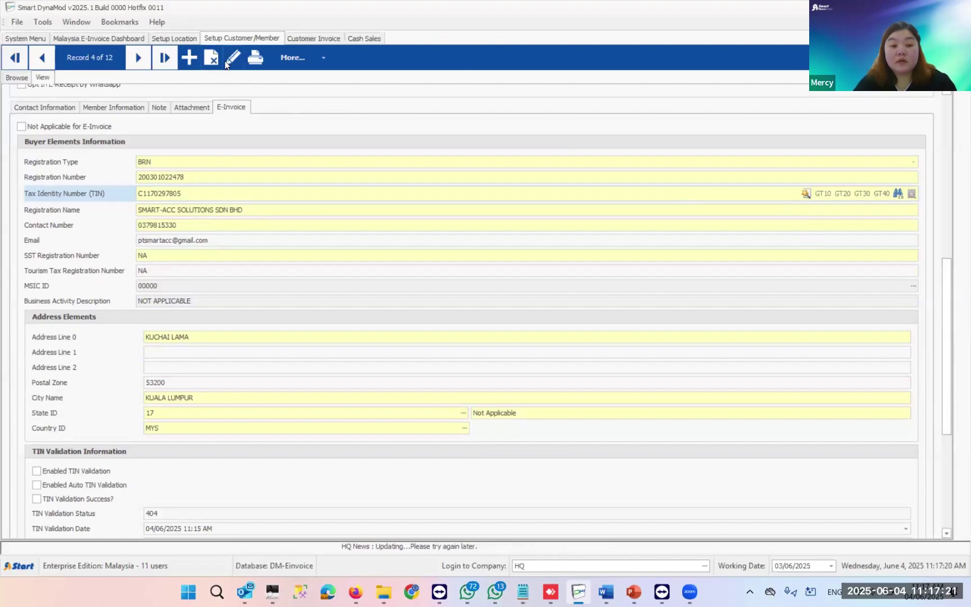
click(232, 57)
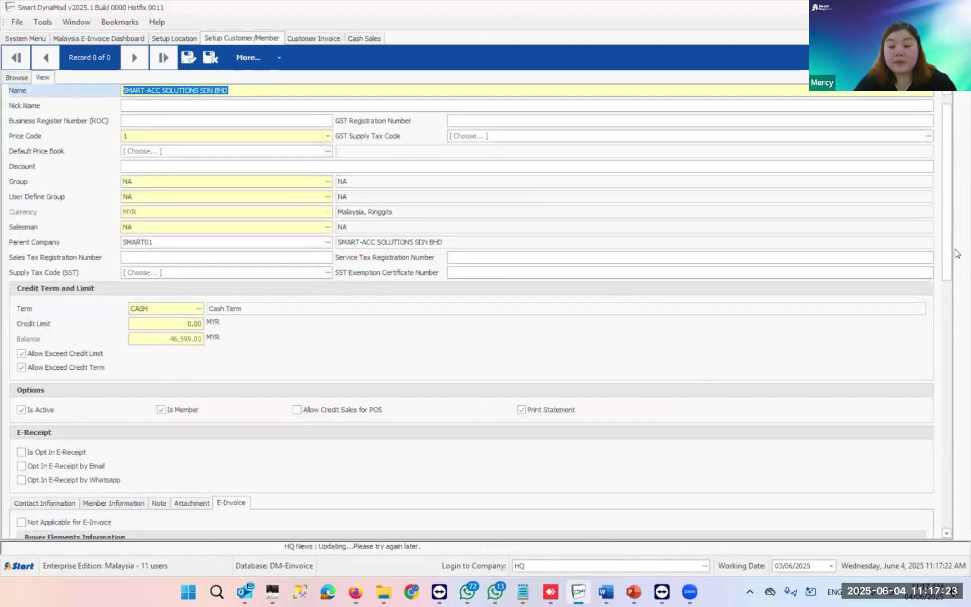
scroll(946, 264, down, 3)
drag(946, 284, 950, 310)
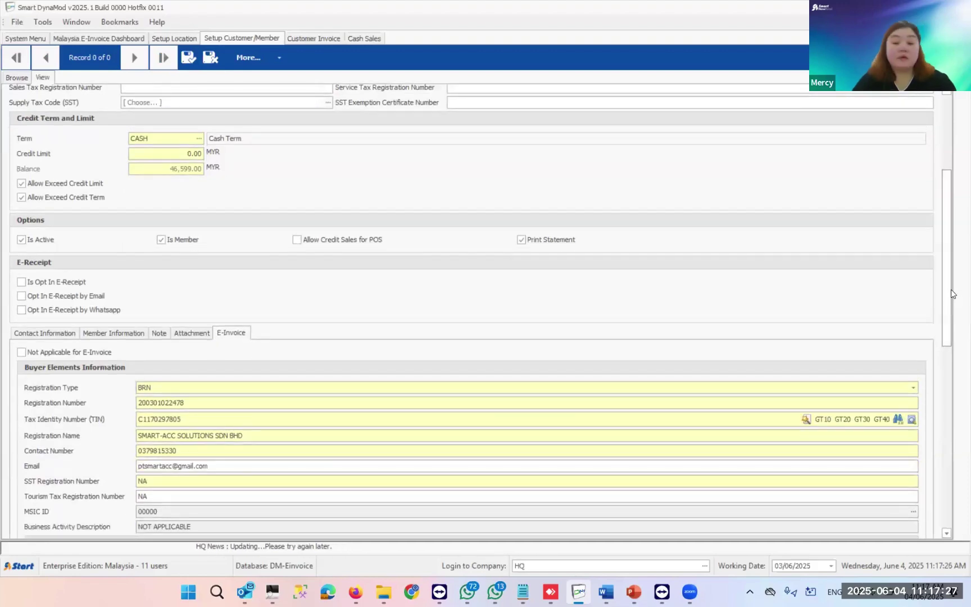
scroll(952, 269, down, 2)
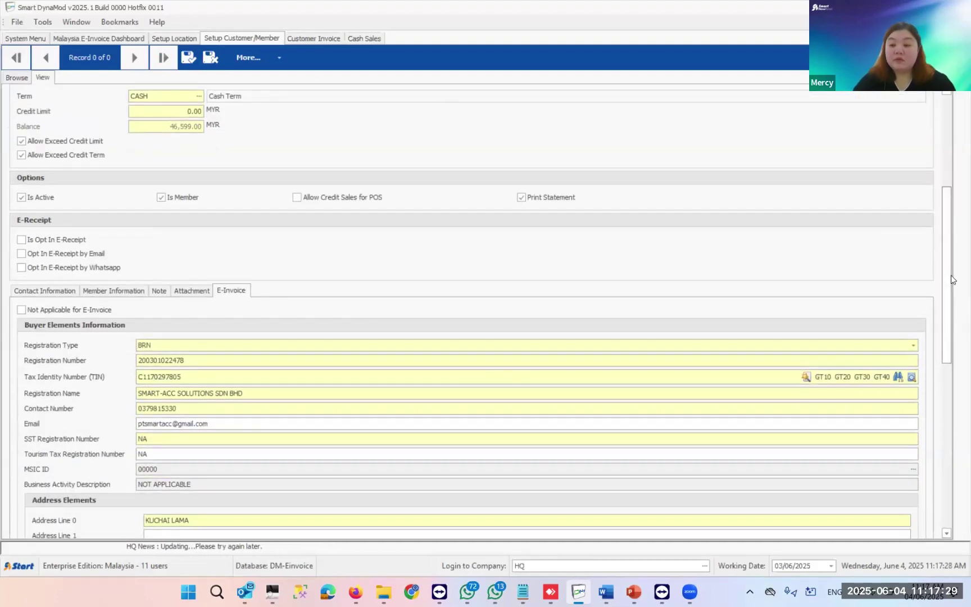
scroll(950, 281, down, 1)
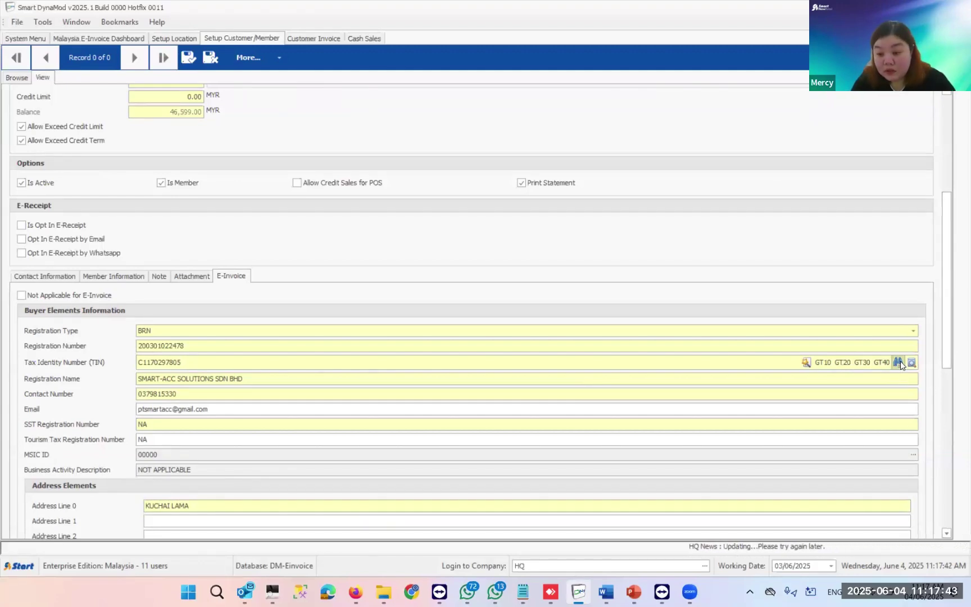
scroll(900, 362, down, 1)
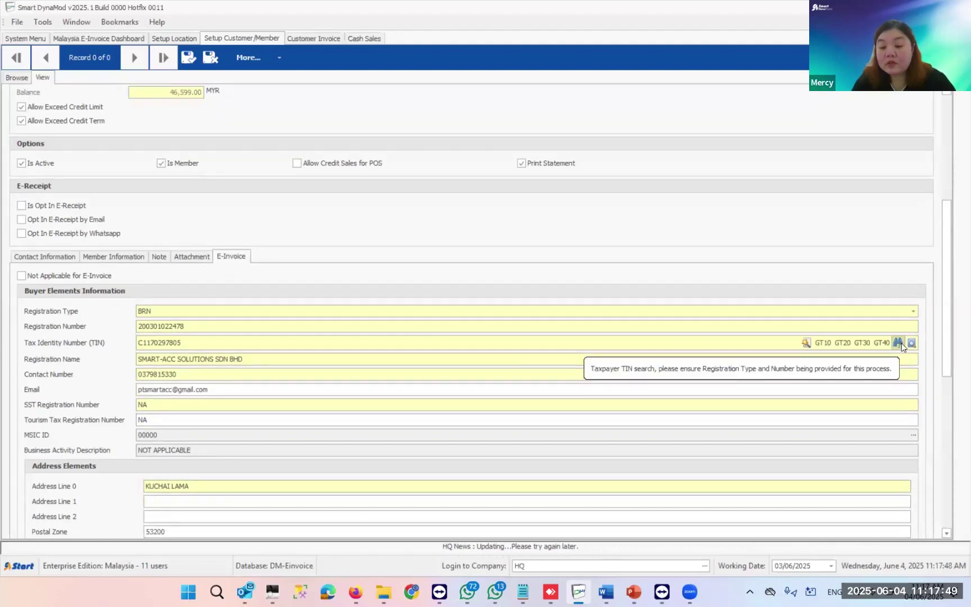
click(899, 343)
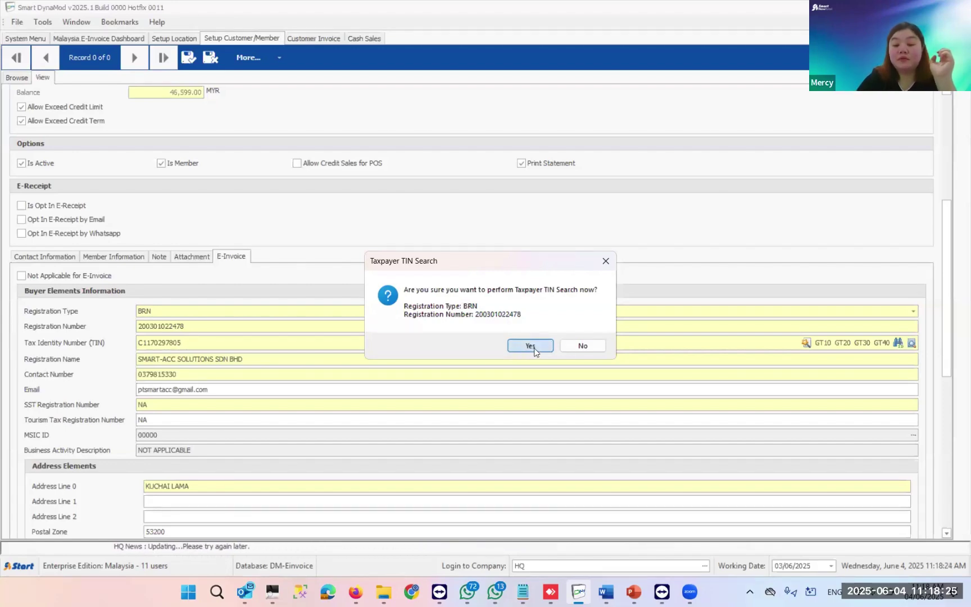
click(582, 345)
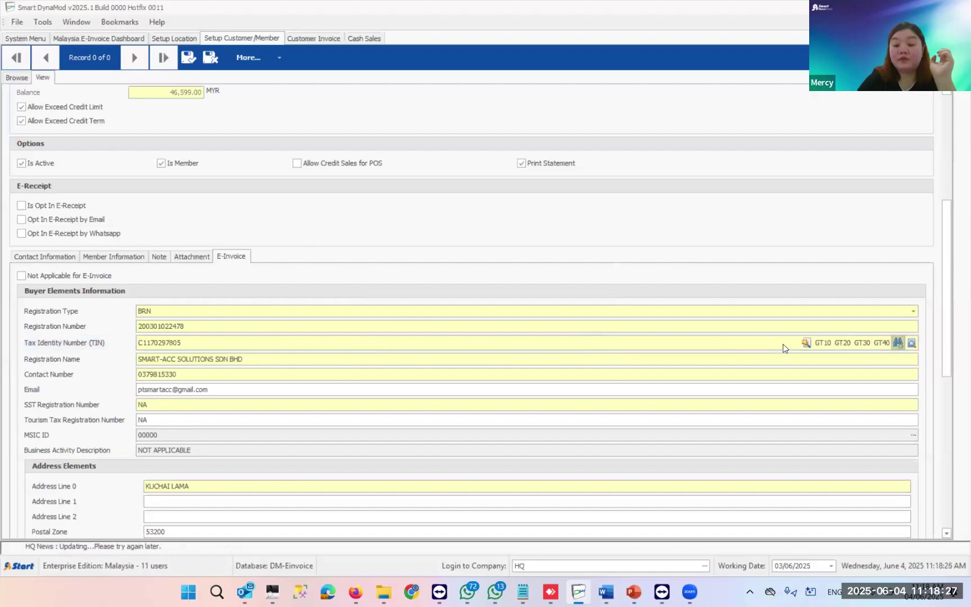
click(897, 343)
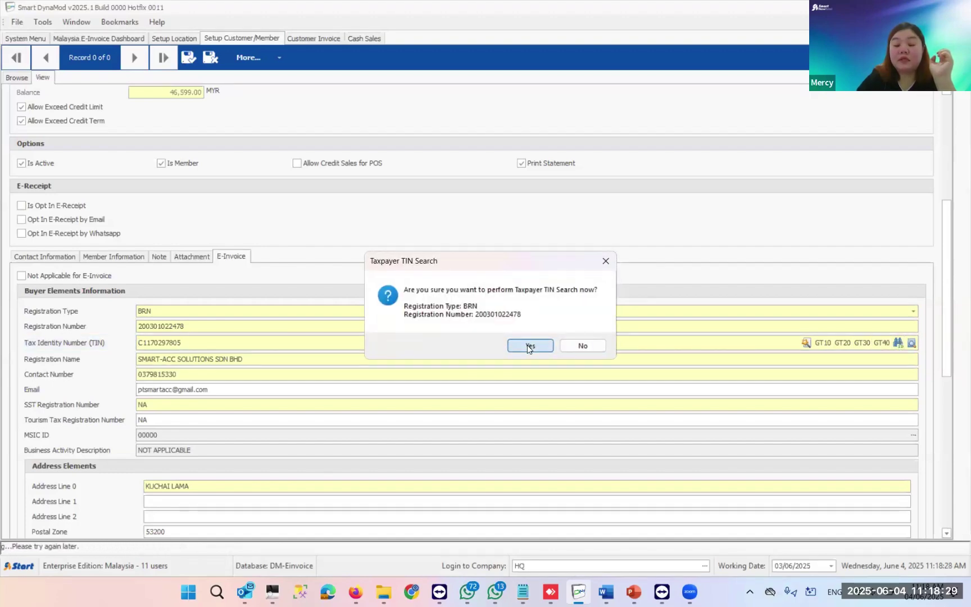
click(528, 346)
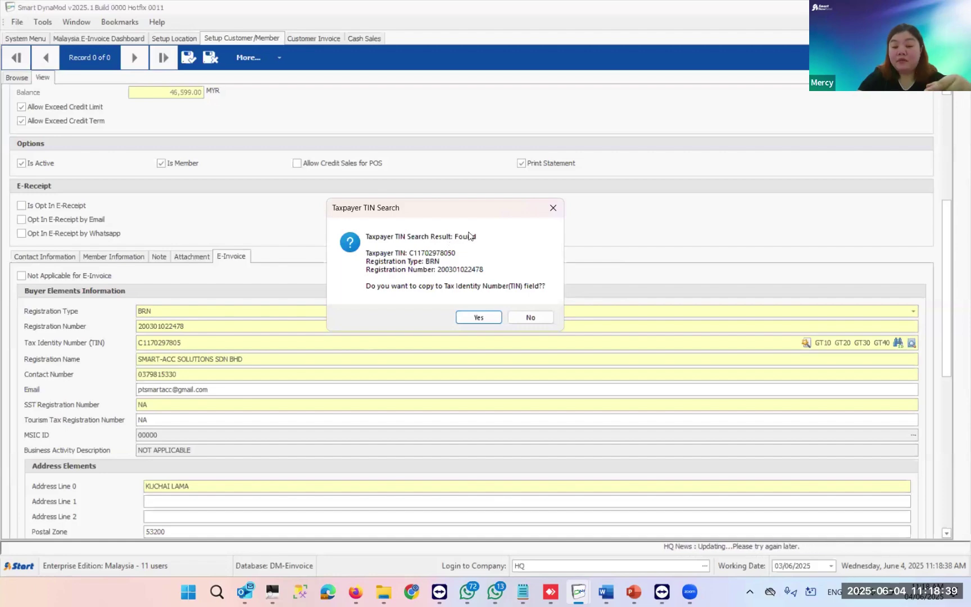
click(477, 318)
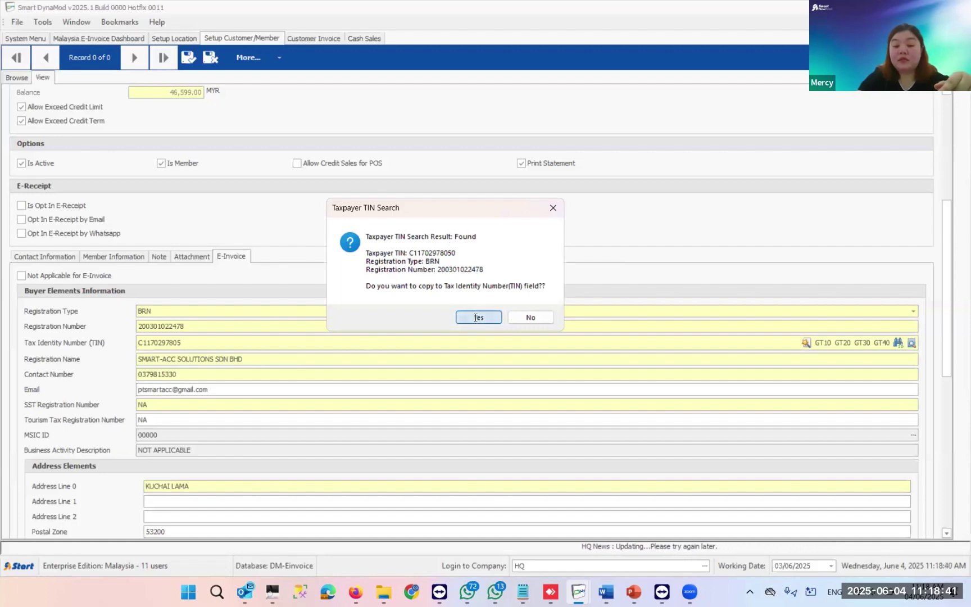
- Run taxpayer TIN validation on the customer's TIN and accept the Valid result
click(97, 344)
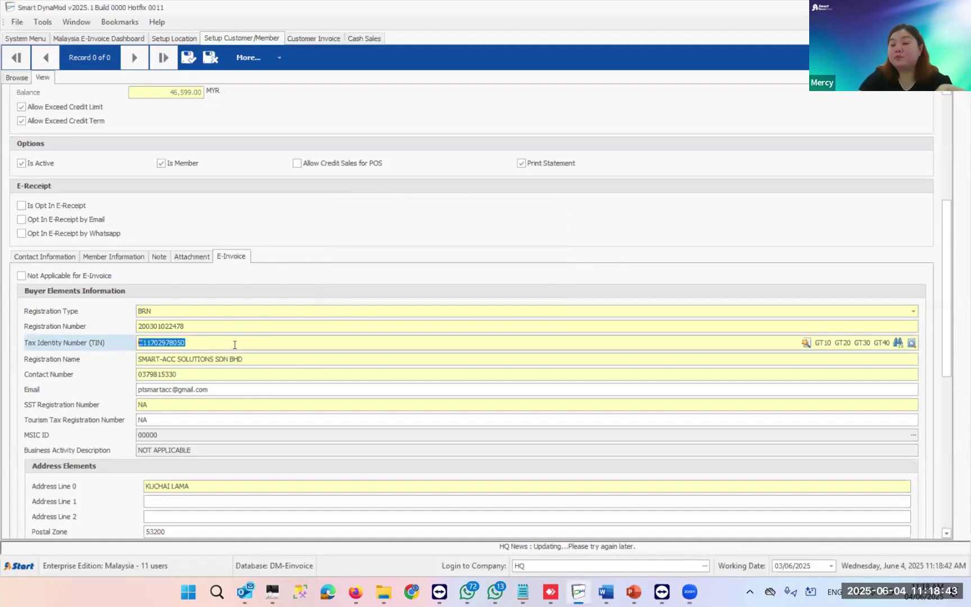
click(268, 345)
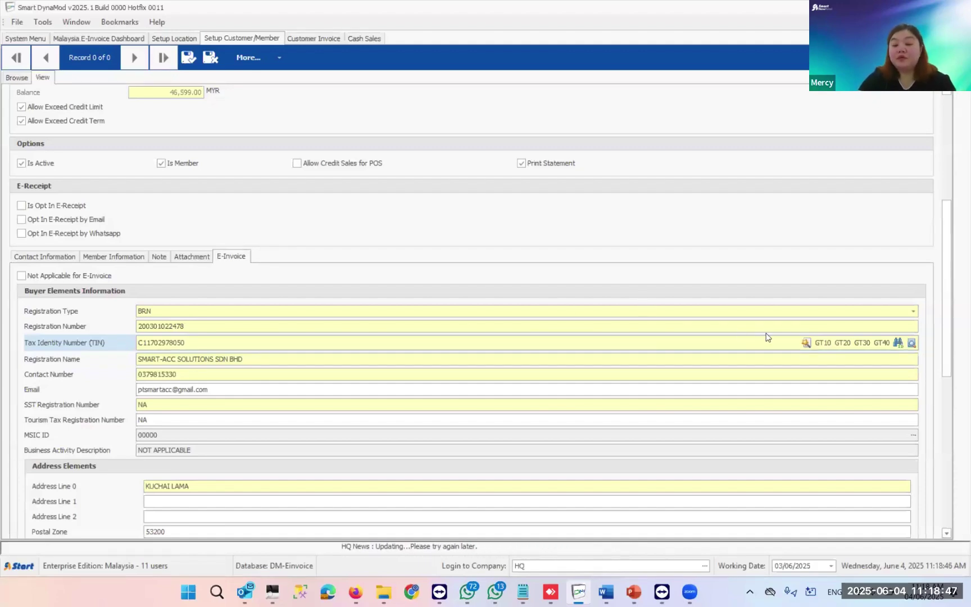
click(805, 342)
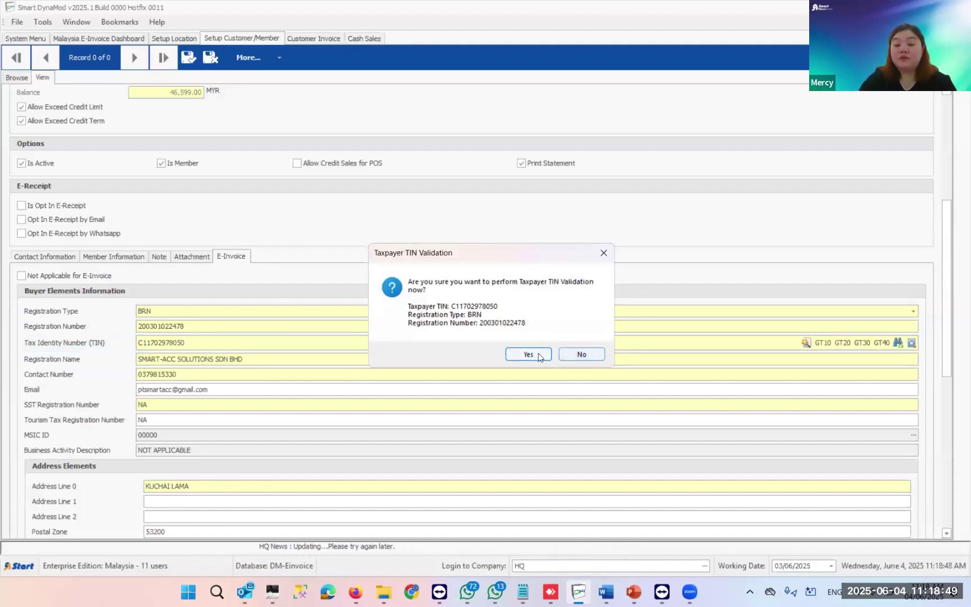
click(536, 354)
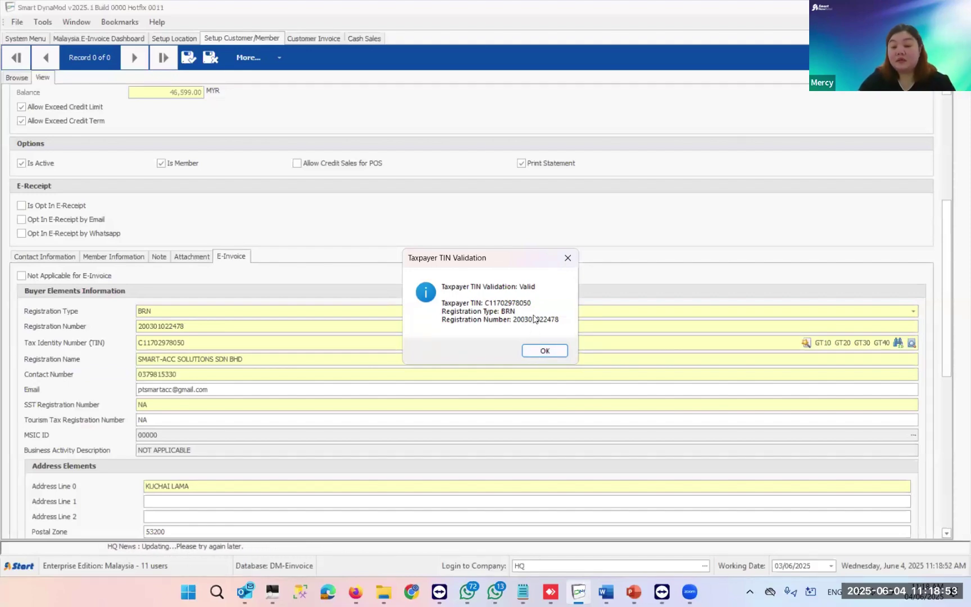
click(543, 351)
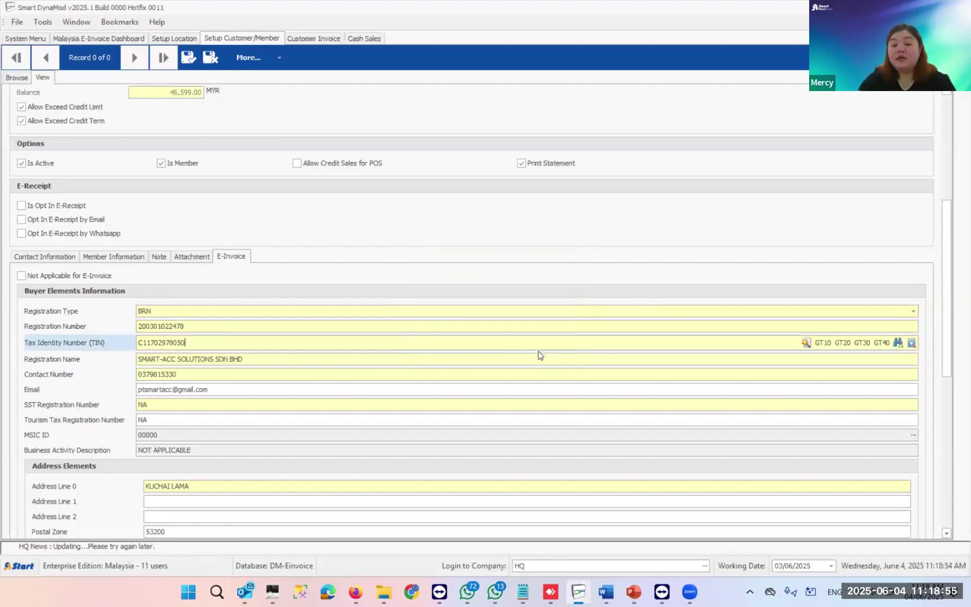
- Try a taxpayer QR search, close the QR Reader unused, then save the SMART01 customer record
click(911, 342)
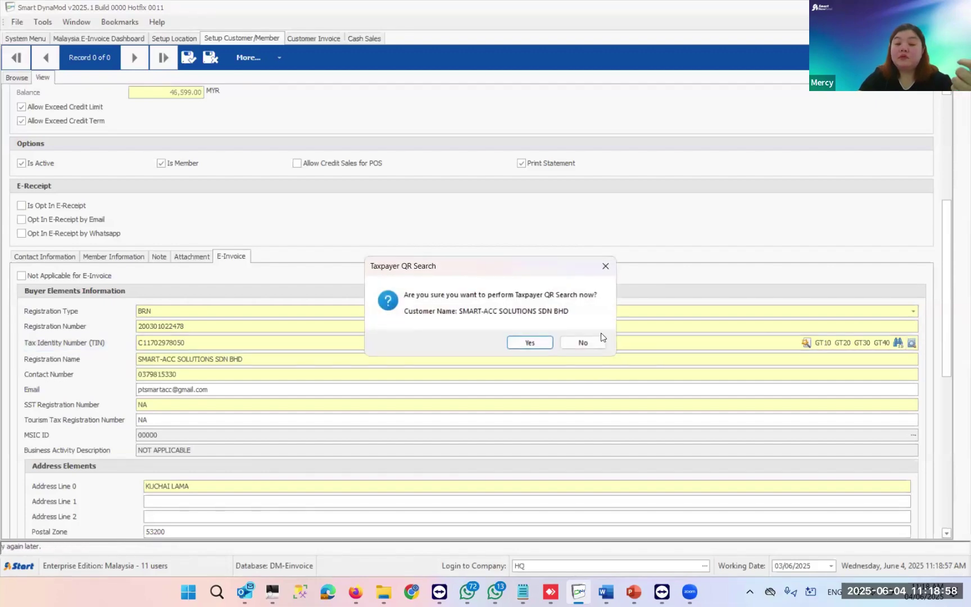
click(543, 344)
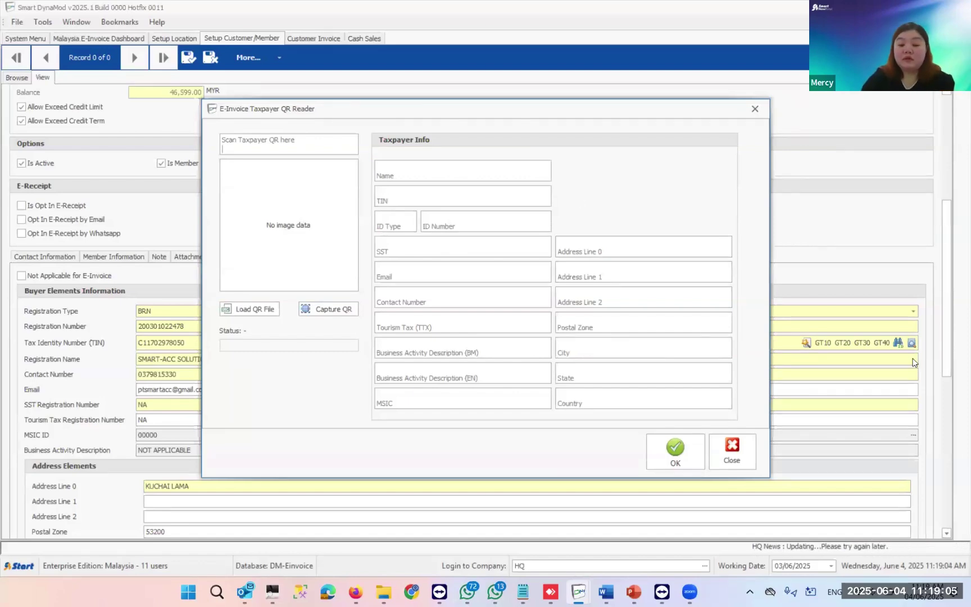
click(719, 458)
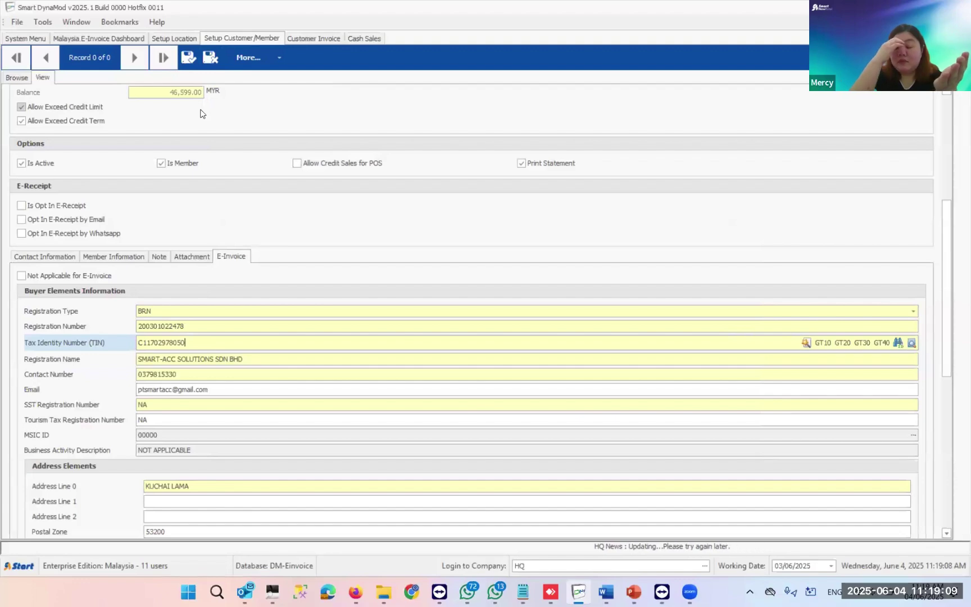
click(187, 59)
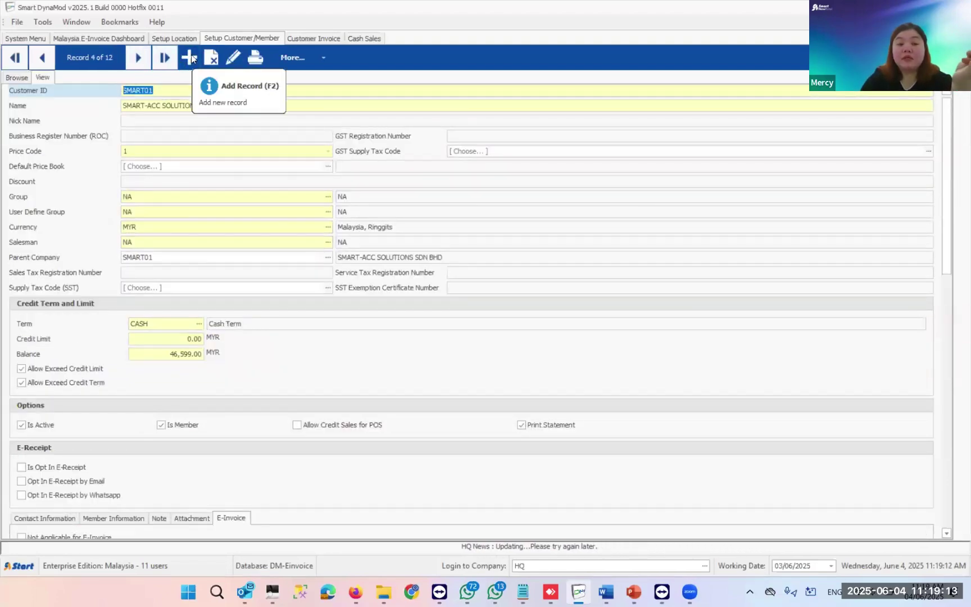
- Start a new blank customer record and show its E-Invoice buyer details
click(191, 62)
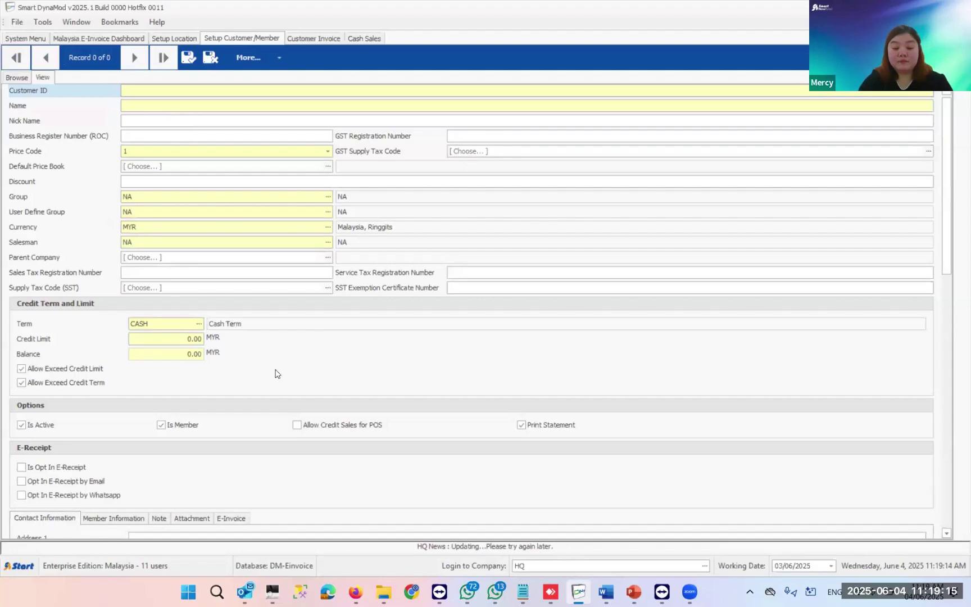
click(230, 518)
scroll(250, 494, down, 2)
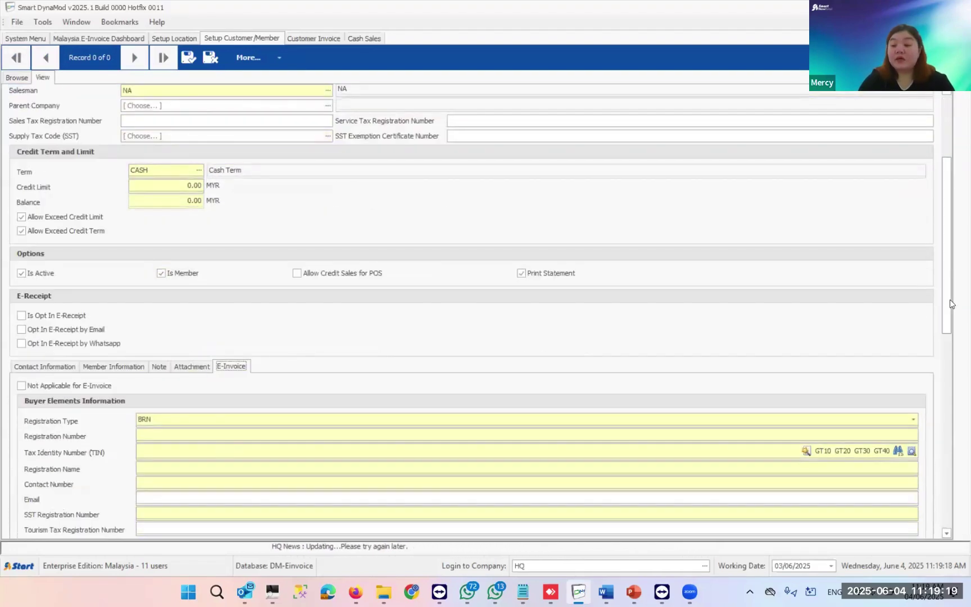
drag(950, 267, 950, 345)
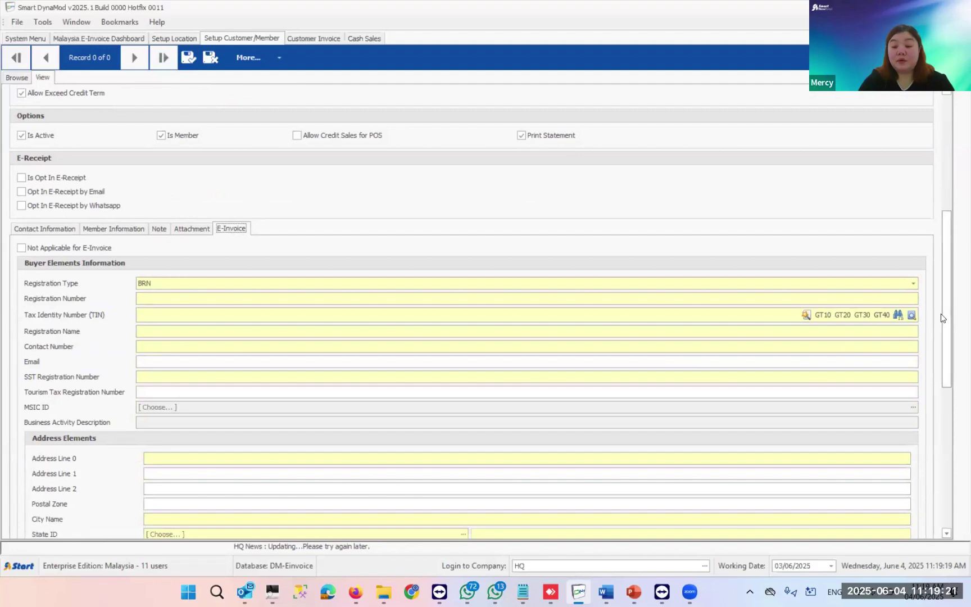
- Run a taxpayer QR search on the WhatsApp QR image from the Desktop and accept the details
click(912, 315)
click(583, 342)
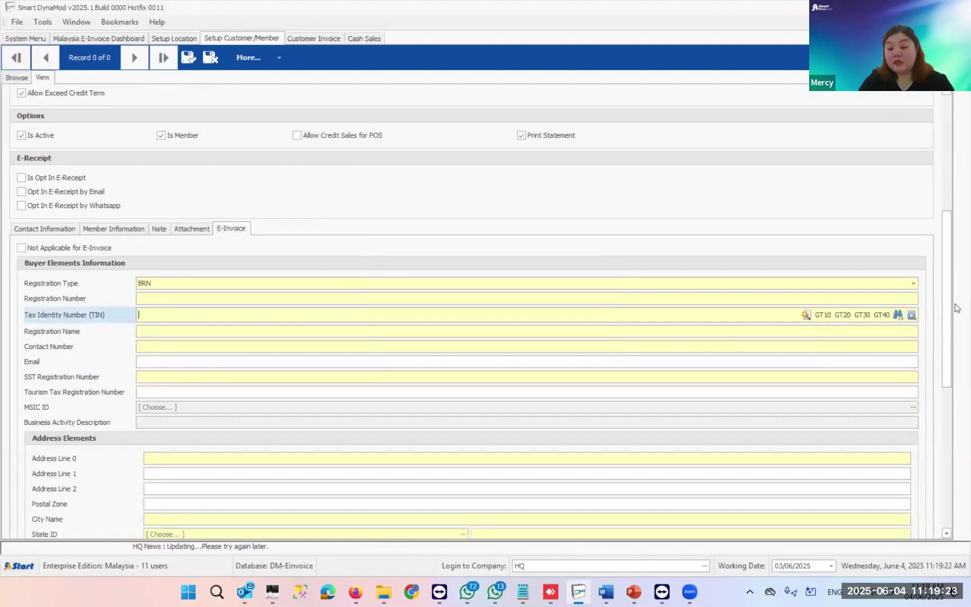
click(911, 316)
click(531, 342)
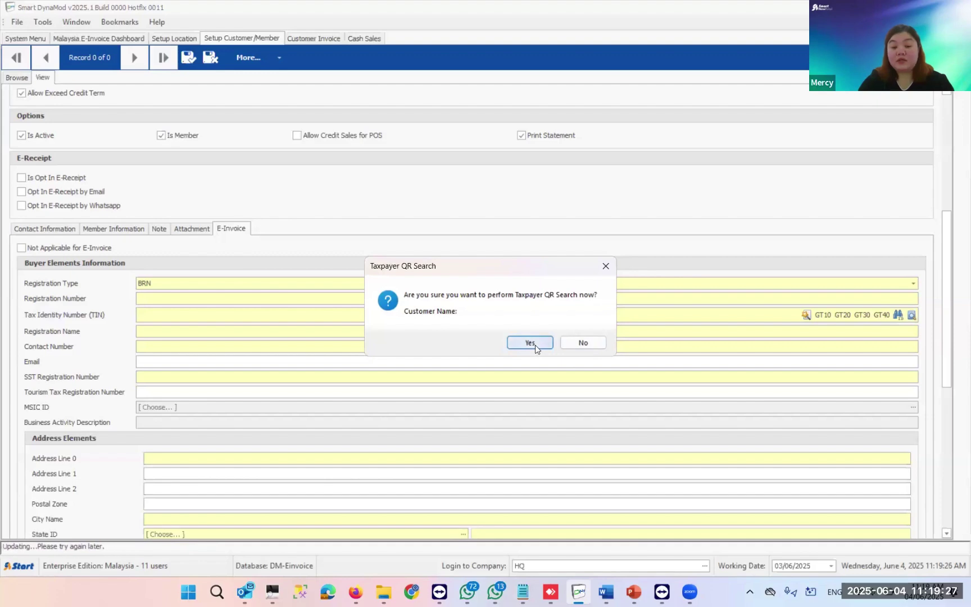
click(253, 308)
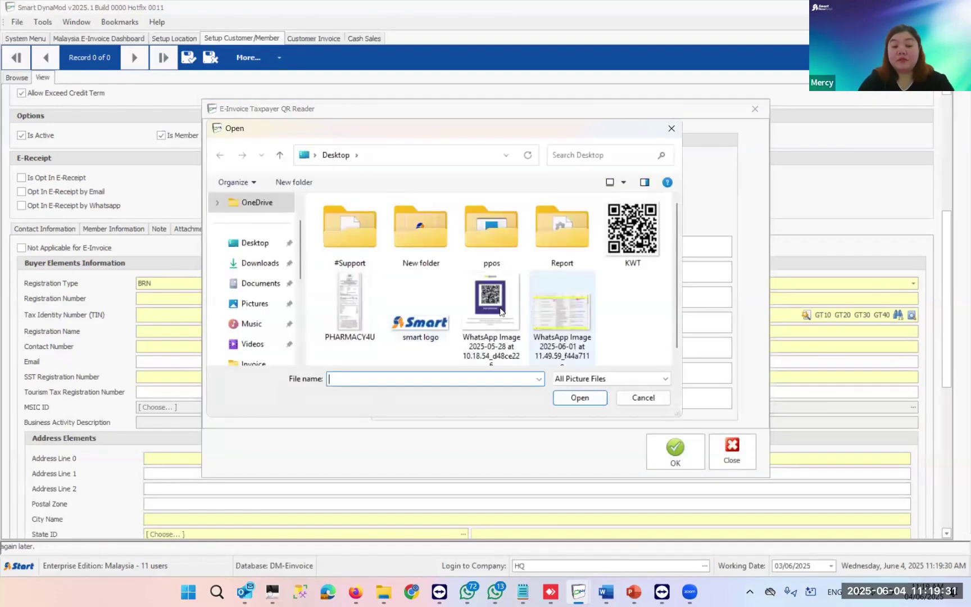
click(492, 284)
double_click(498, 295)
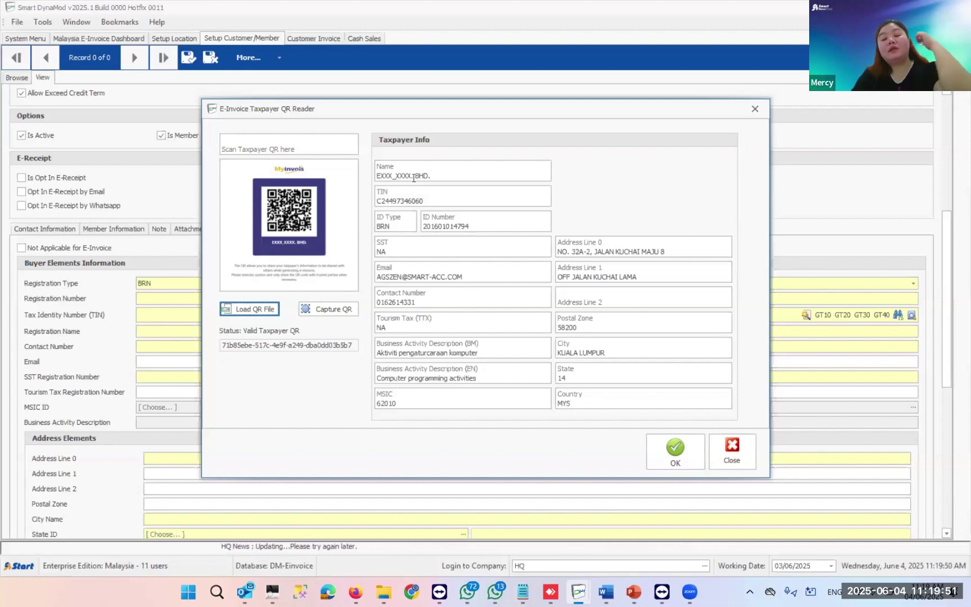
click(680, 464)
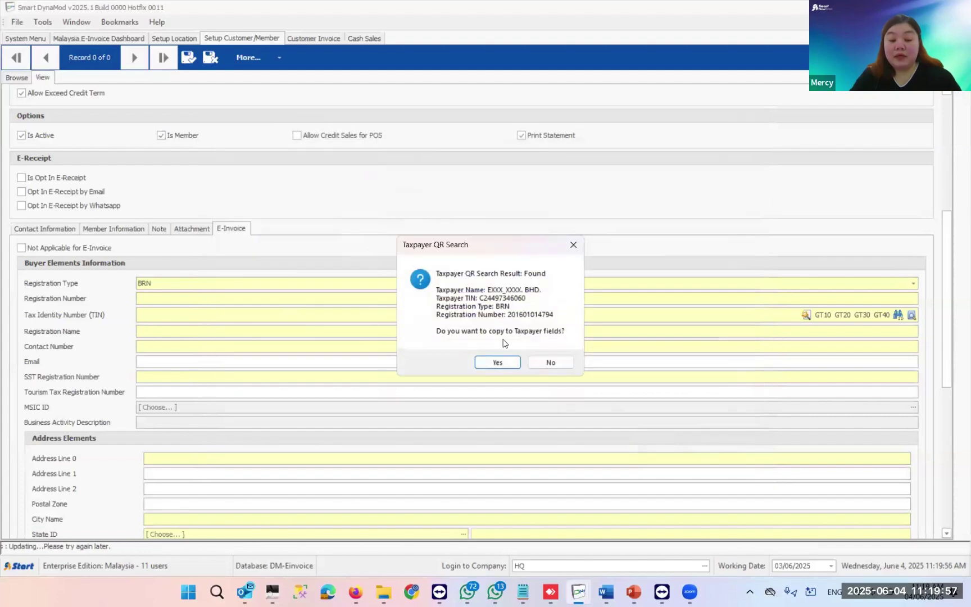
- Copy the QR taxpayer details into the buyer fields and enter Customer ID 'E-SMART SDN BHD'
click(511, 362)
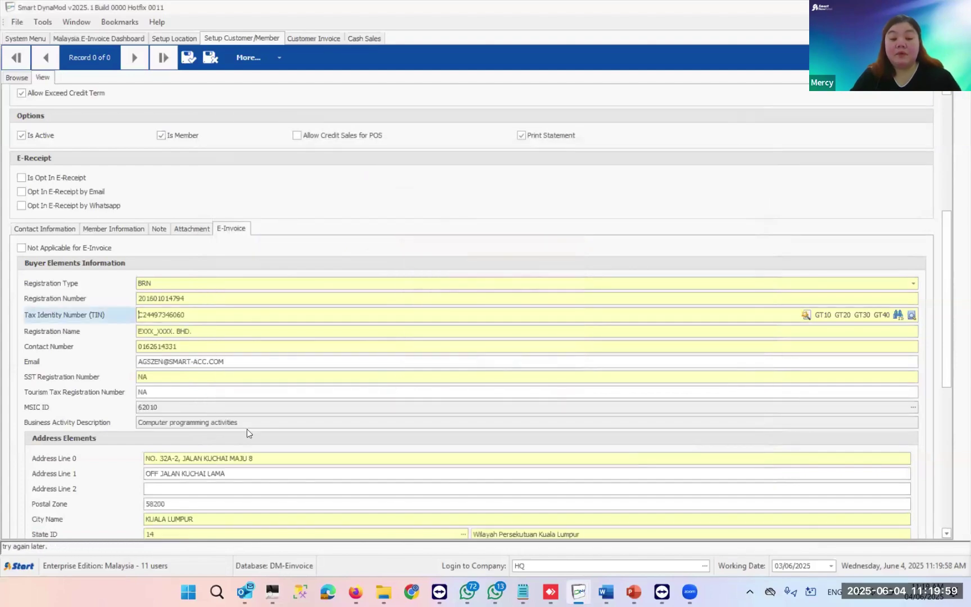
scroll(248, 434, down, 2)
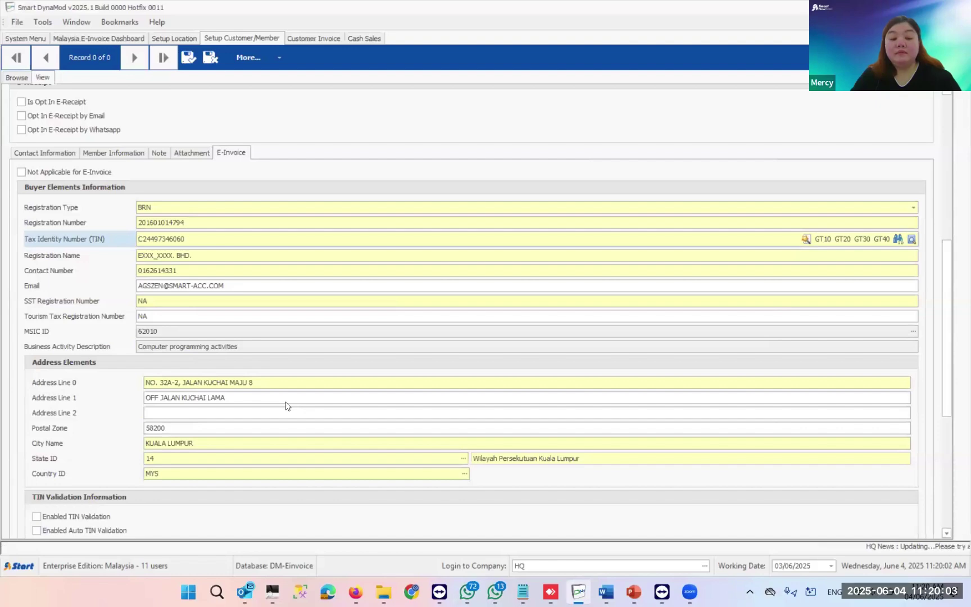
scroll(287, 405, down, 2)
scroll(285, 405, up, 2)
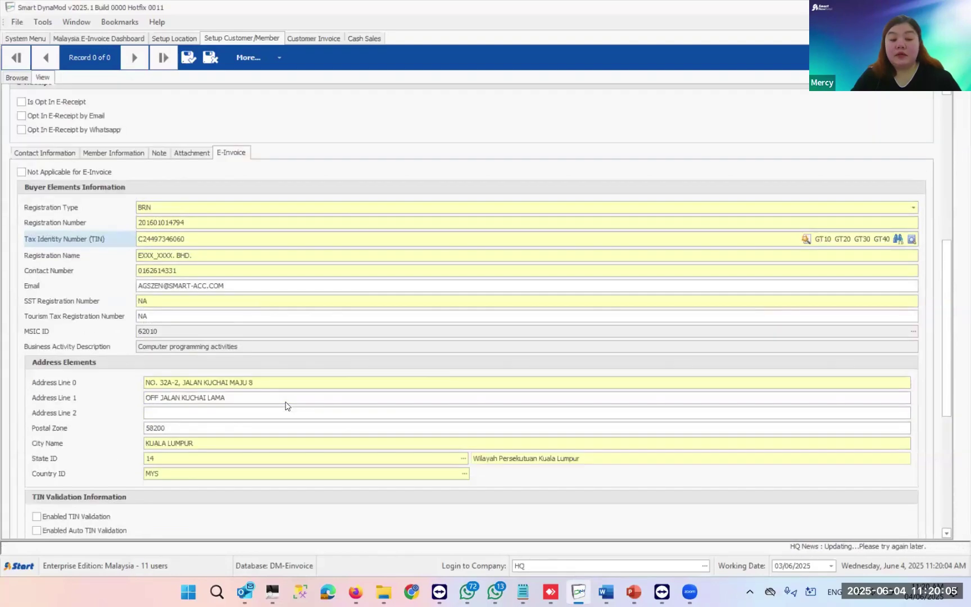
scroll(281, 403, up, 3)
scroll(173, 134, up, 6)
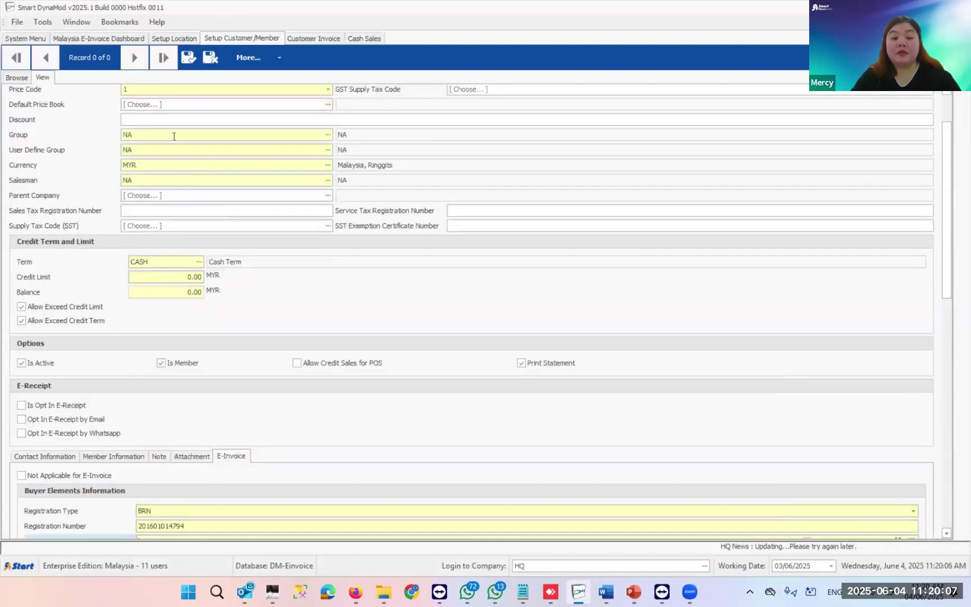
click(160, 99)
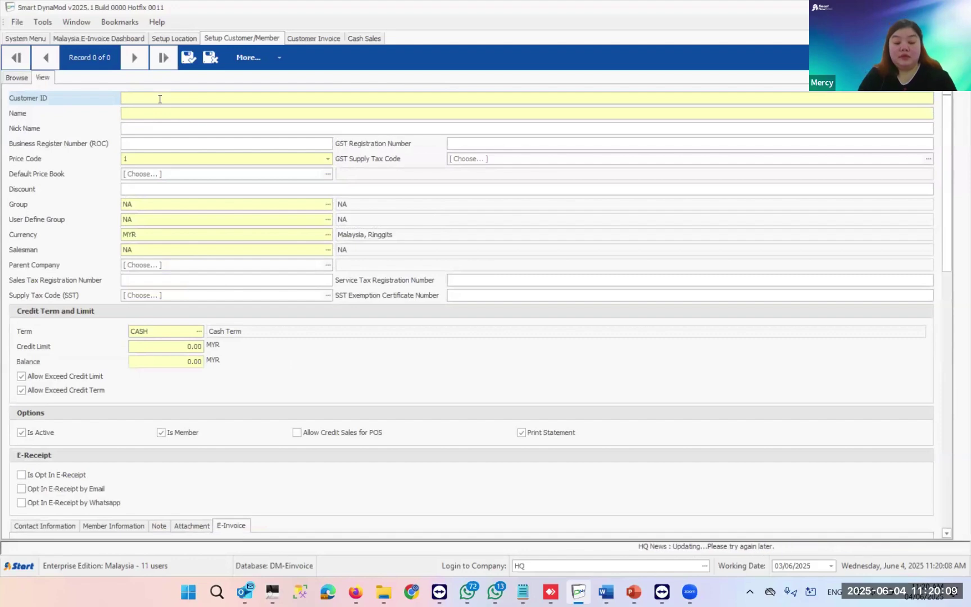
text(E-)
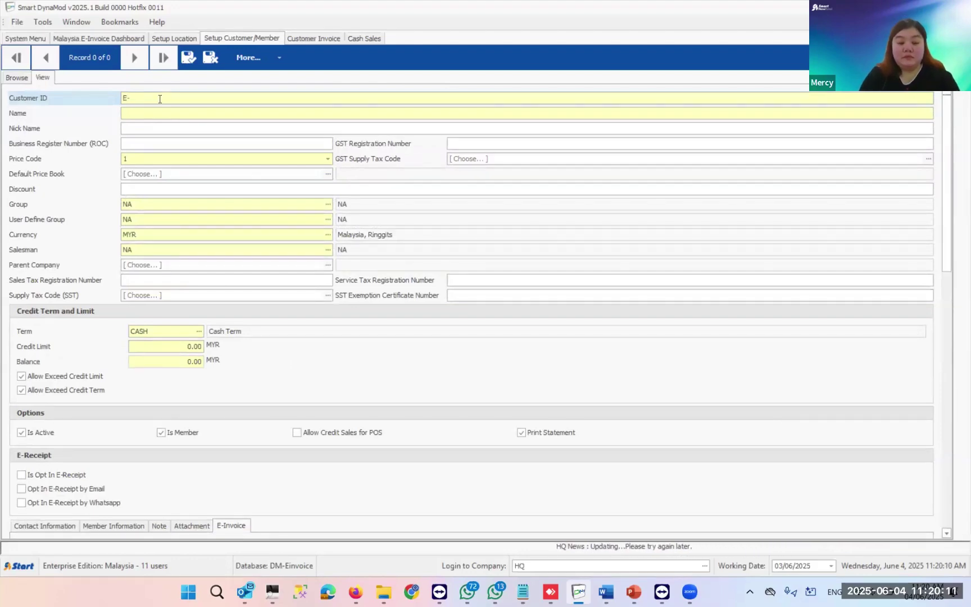
text(SMART)
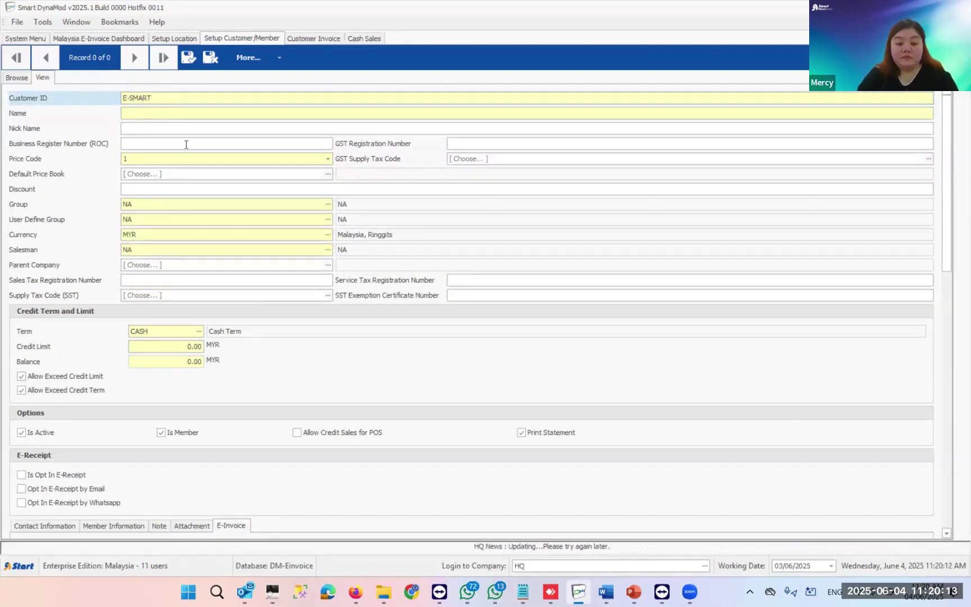
scroll(370, 219, down, 2)
scroll(370, 219, down, 3)
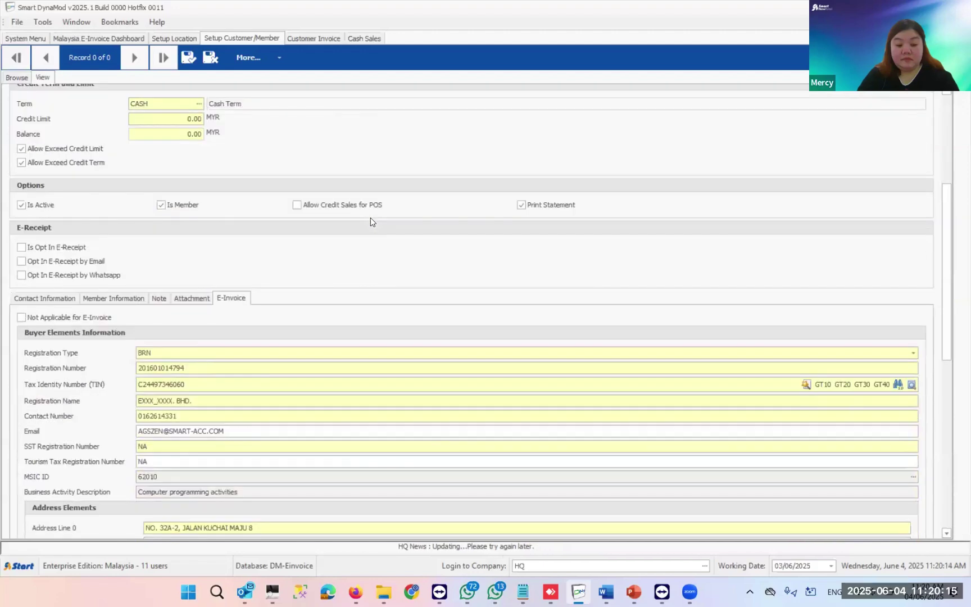
scroll(369, 219, up, 5)
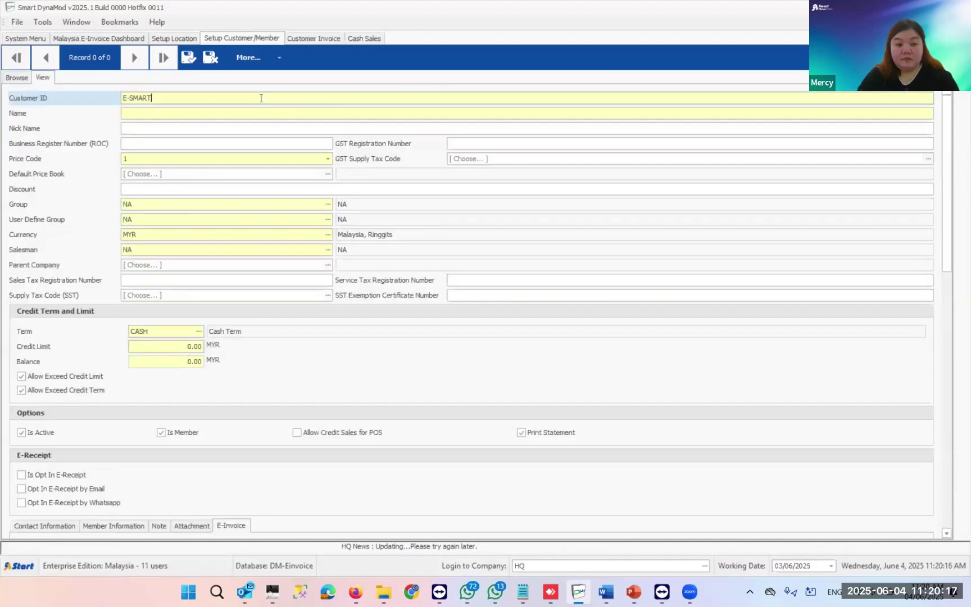
text(SDN BHD)
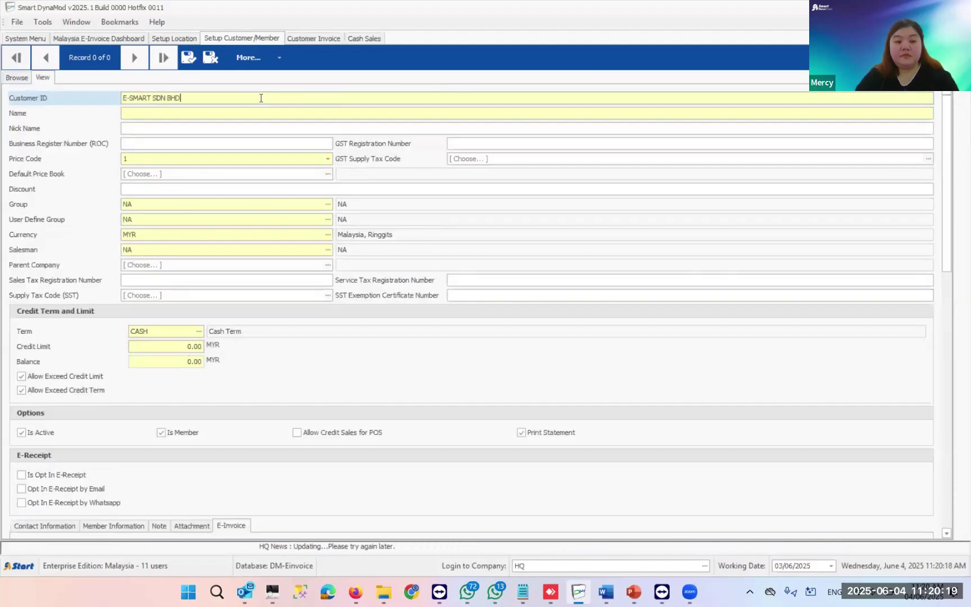
scroll(274, 316, down, 2)
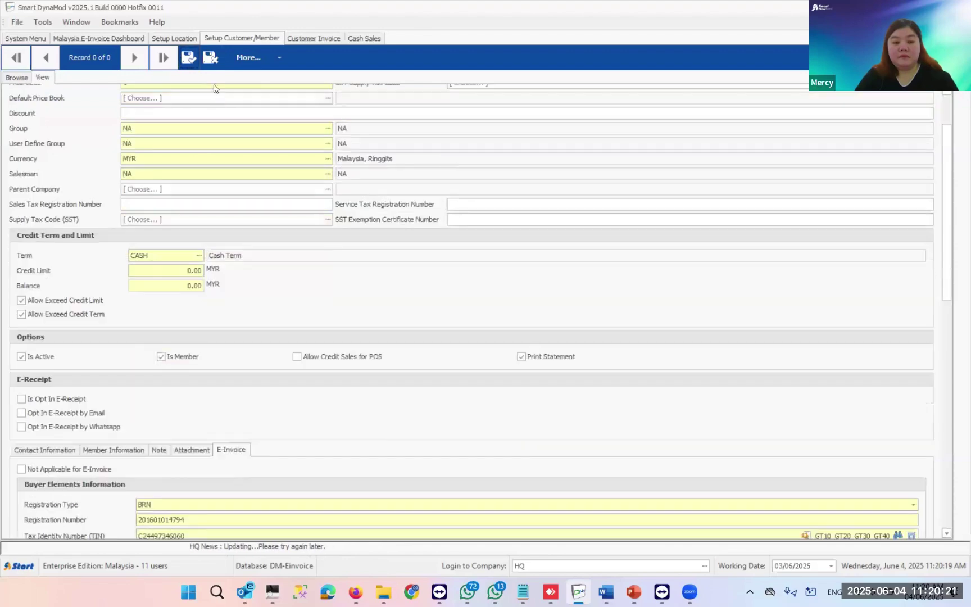
- Paste 'E-SMART SDN BHD' as the customer Name, trim Customer ID to E-SMART, and save
click(193, 63)
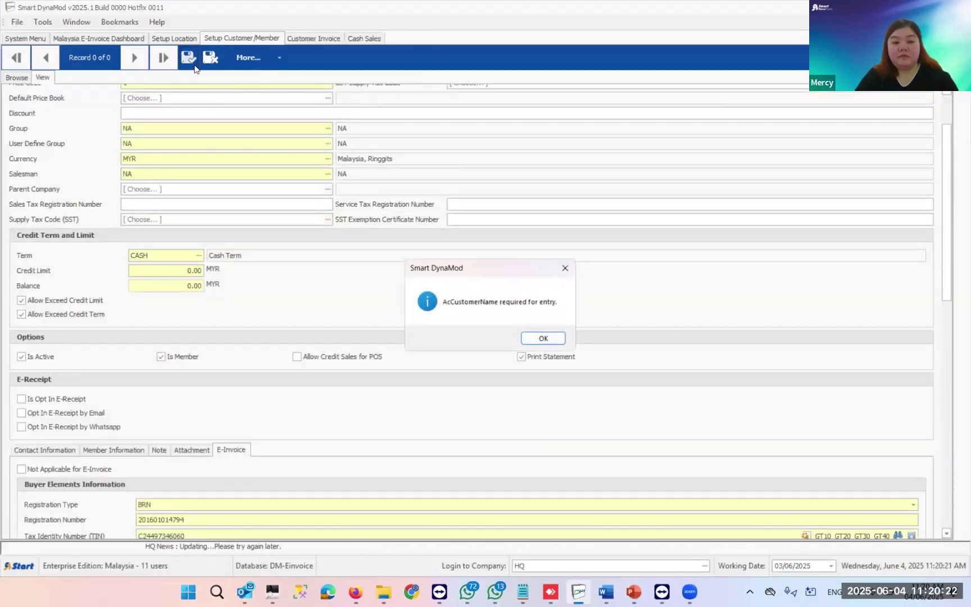
click(543, 340)
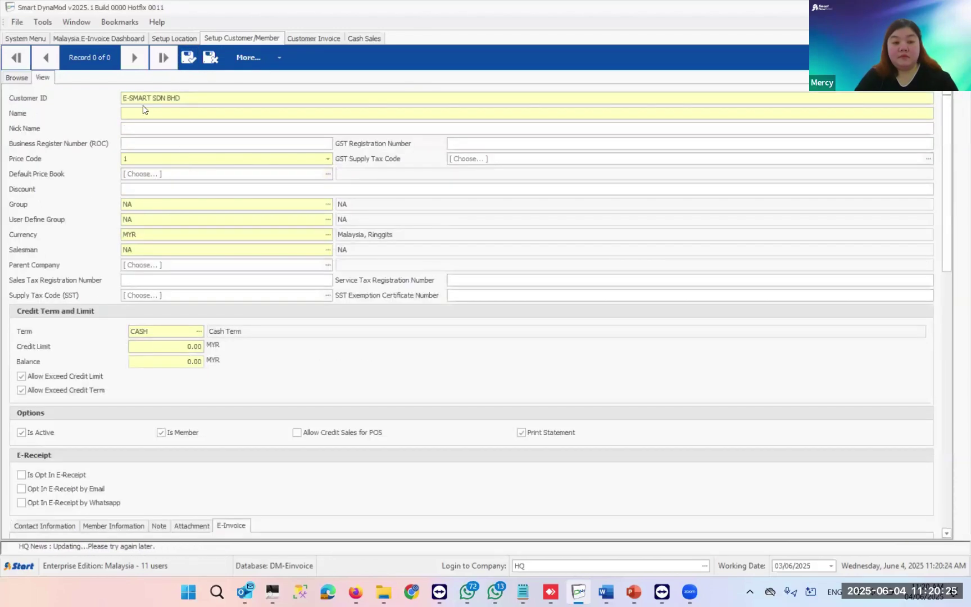
click(179, 100)
key(ctrl+c)
click(168, 108)
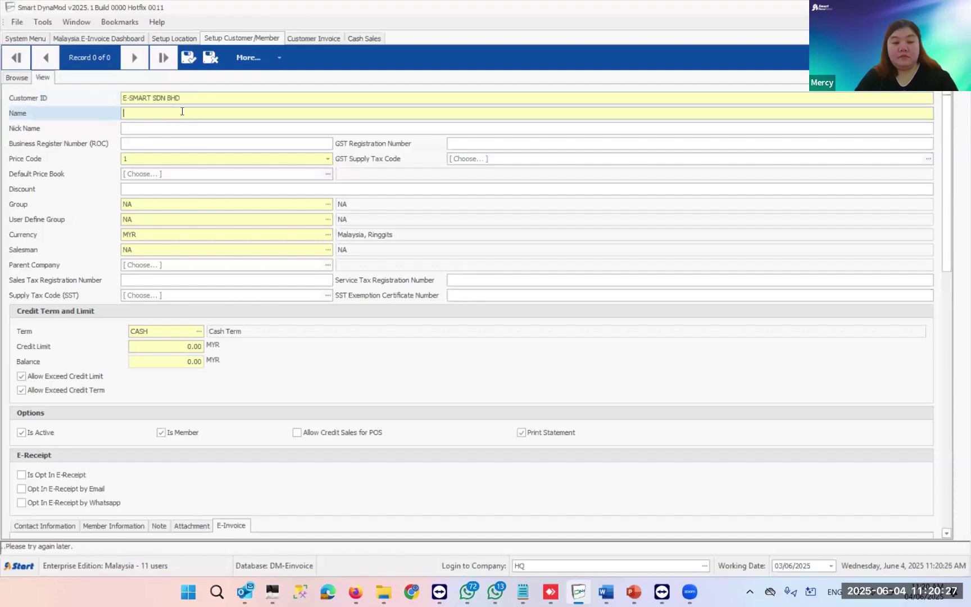
key(ctrl+v)
drag(192, 100, 158, 99)
key(BackSpace)
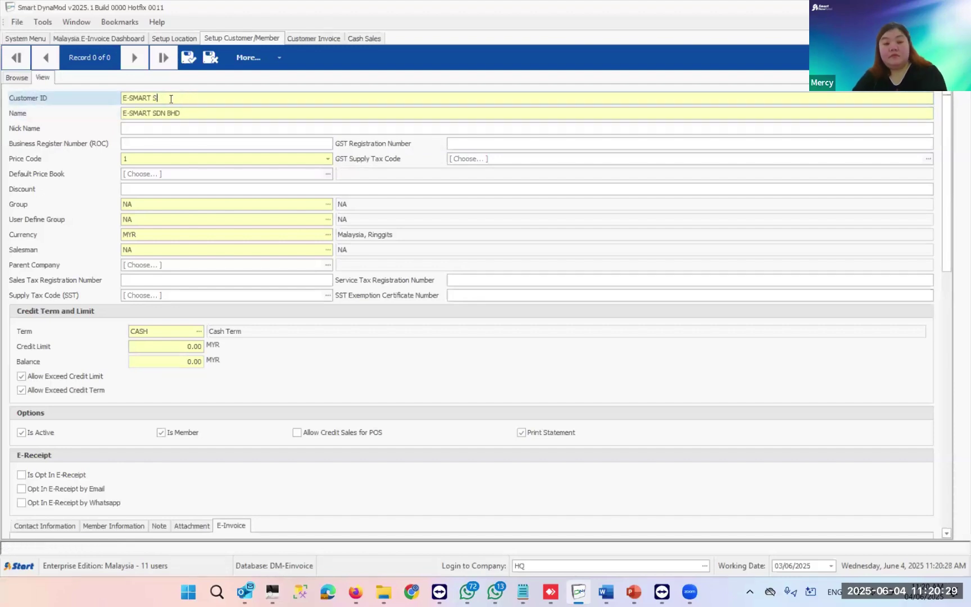
click(191, 58)
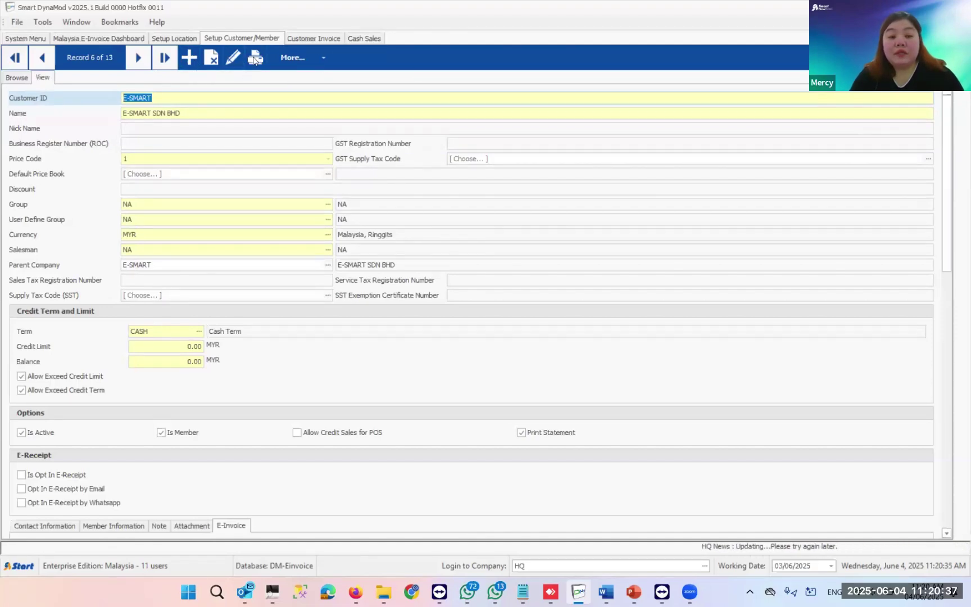
- Go through the System Menu to the Customer Module's Transaction options
key(ctrl+Tab)
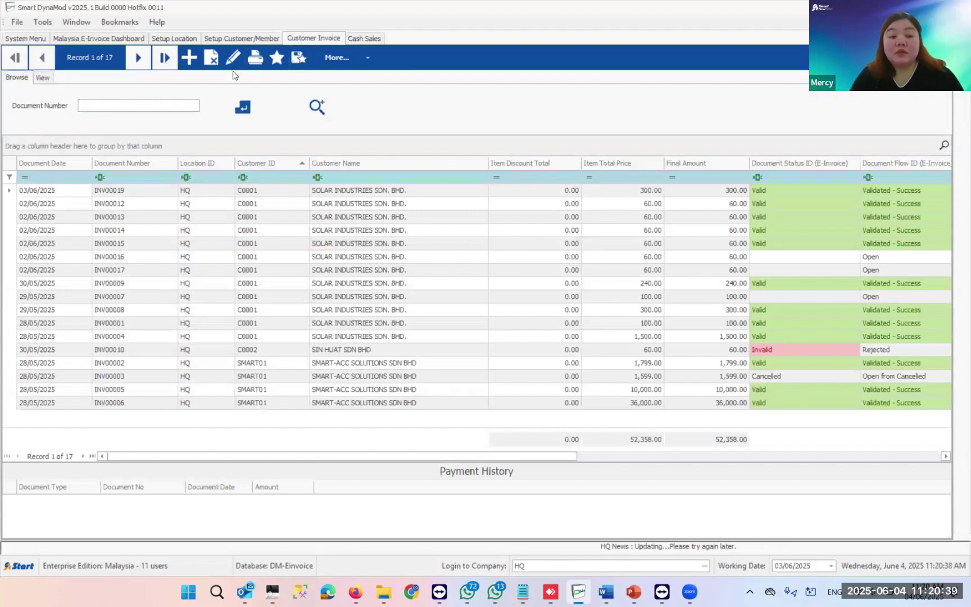
click(33, 39)
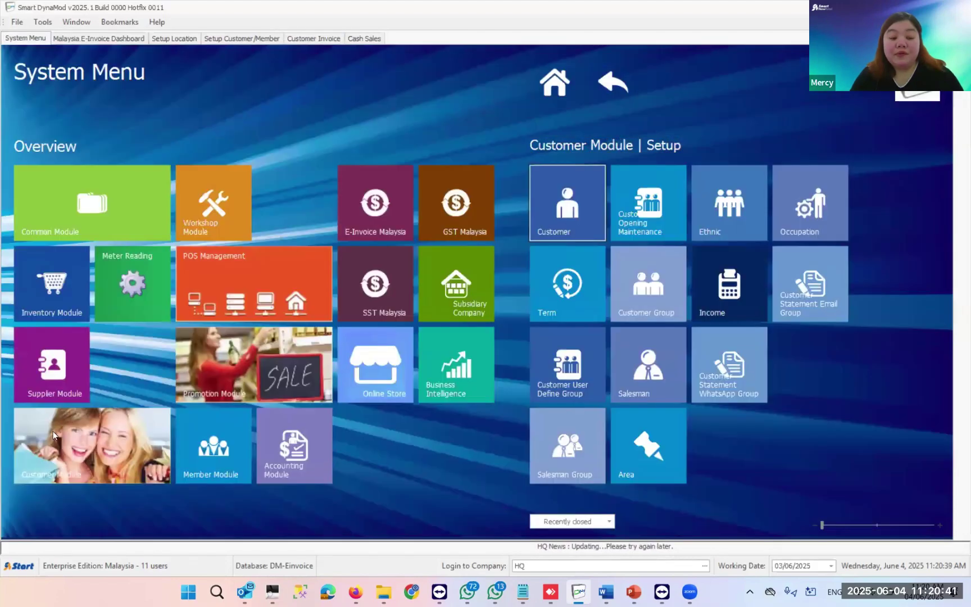
click(61, 455)
click(655, 224)
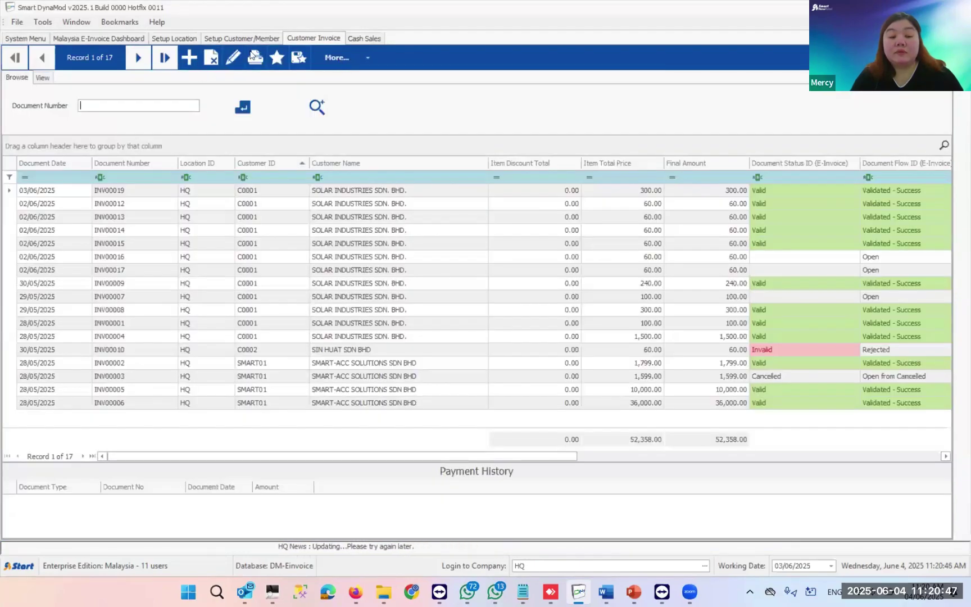
- Start a new customer invoice and pick a SMART customer from the lookup including member records
click(189, 58)
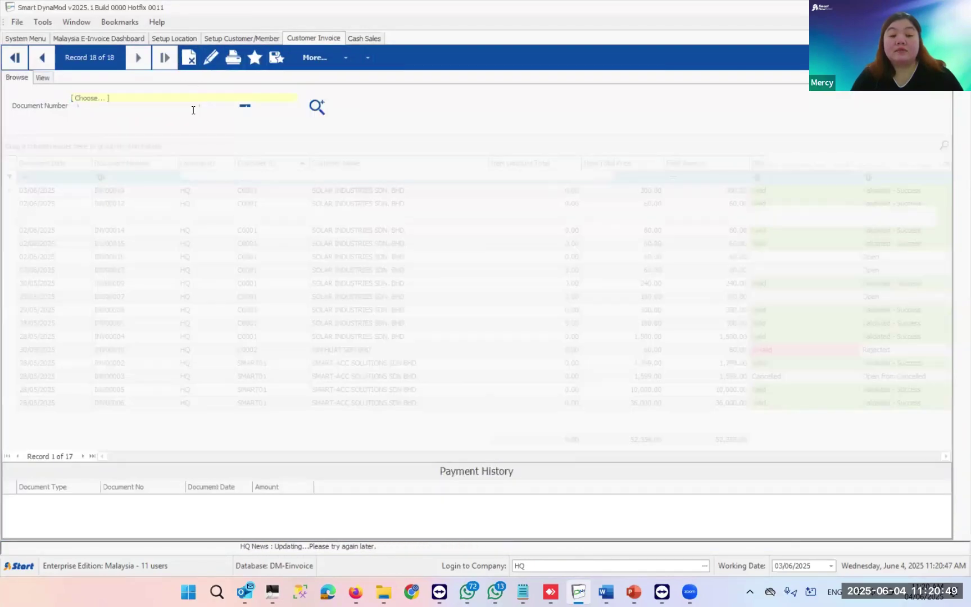
click(303, 97)
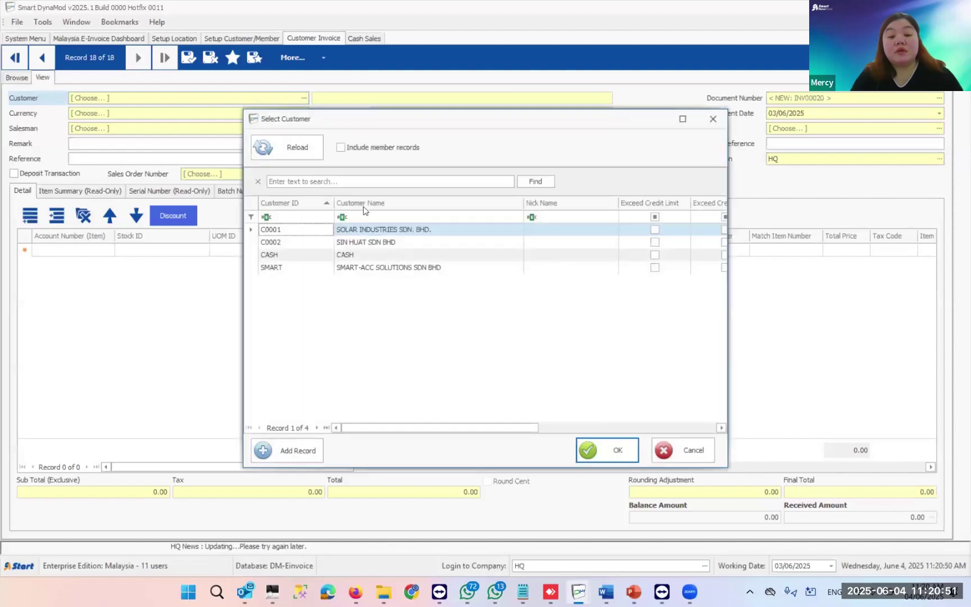
click(358, 150)
click(295, 151)
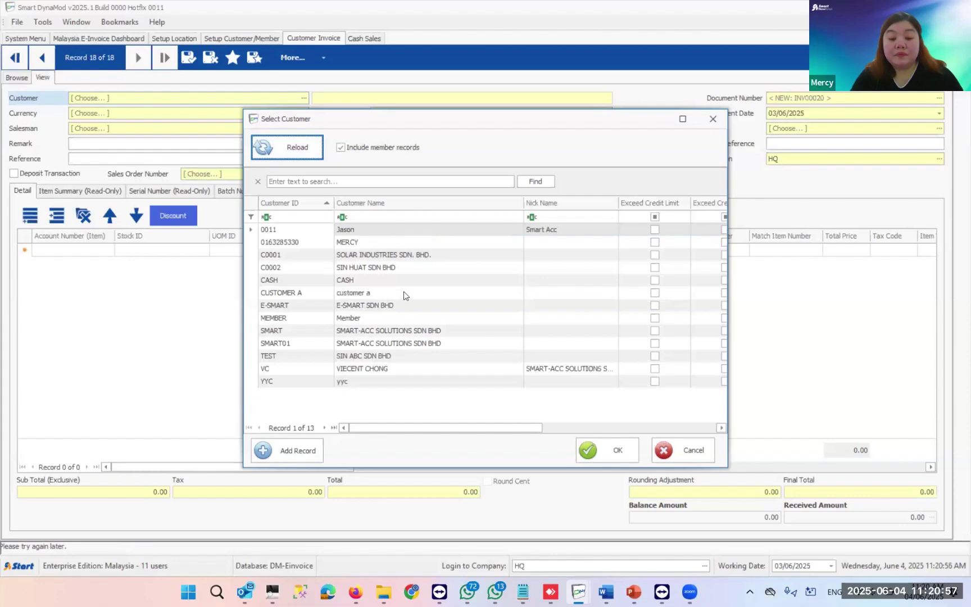
click(403, 340)
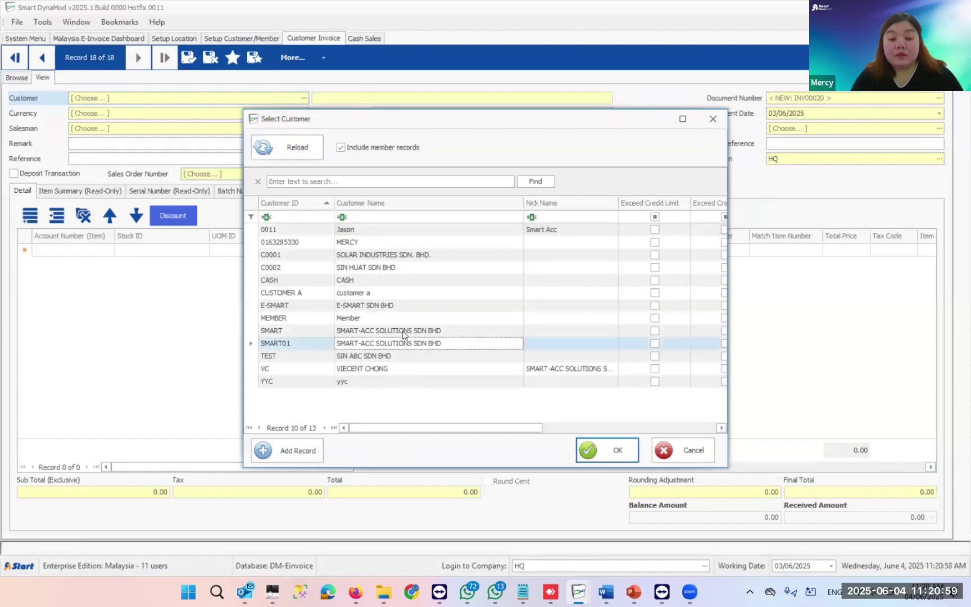
double_click(402, 331)
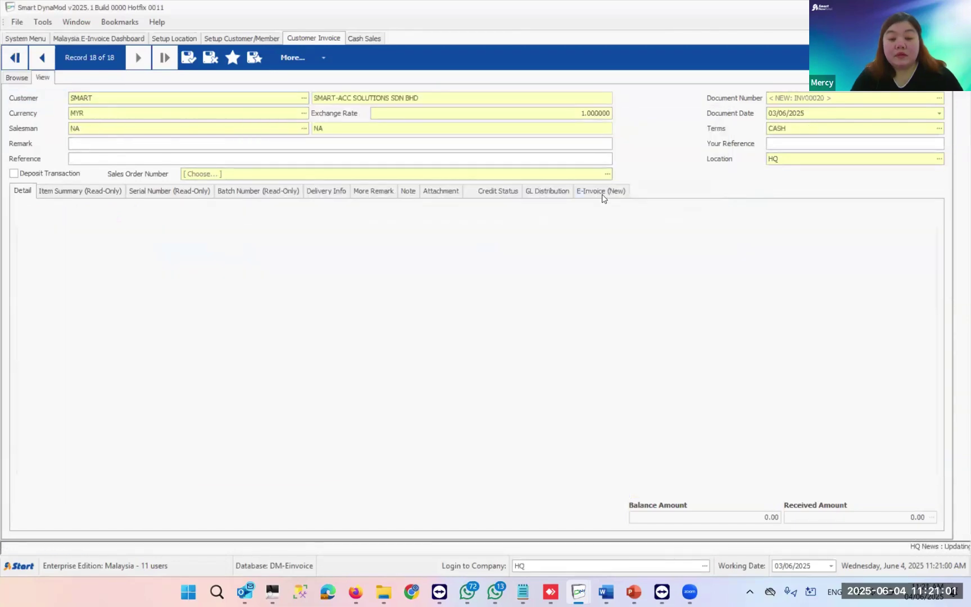
click(600, 192)
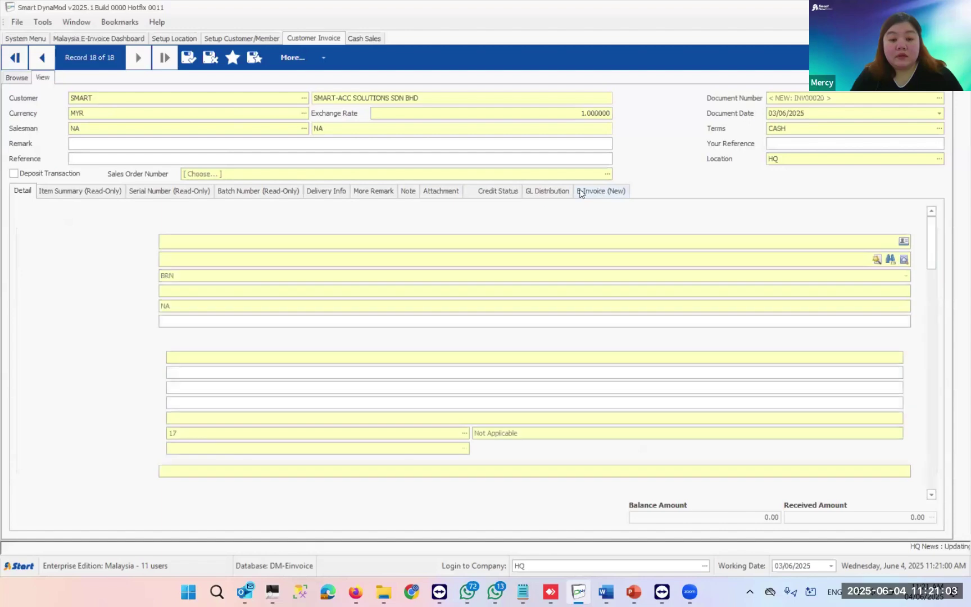
click(123, 96)
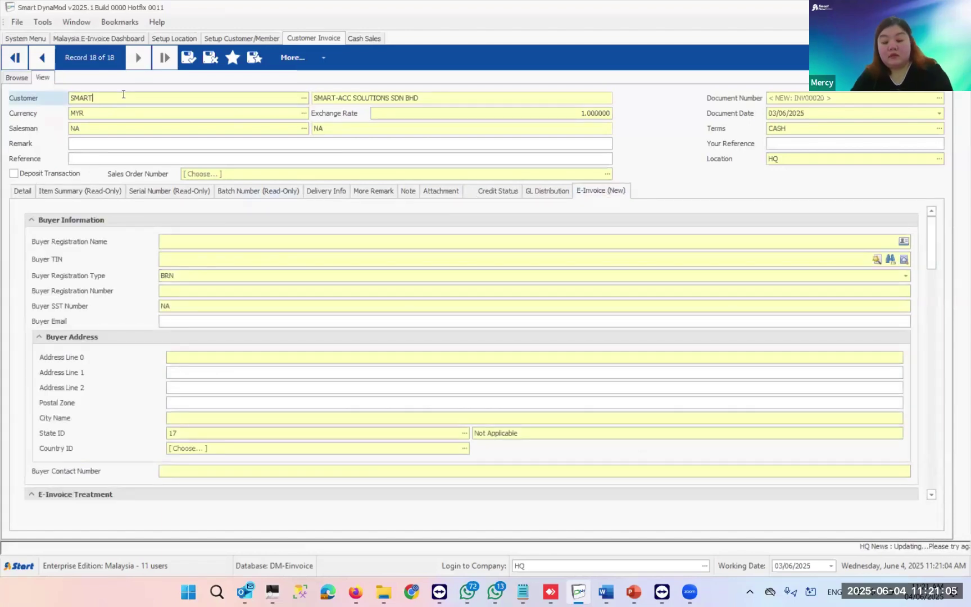
key(BackSpace)
key(BackSpace)
key(BackSpace)
key(BackSpace)
key(BackSpace)
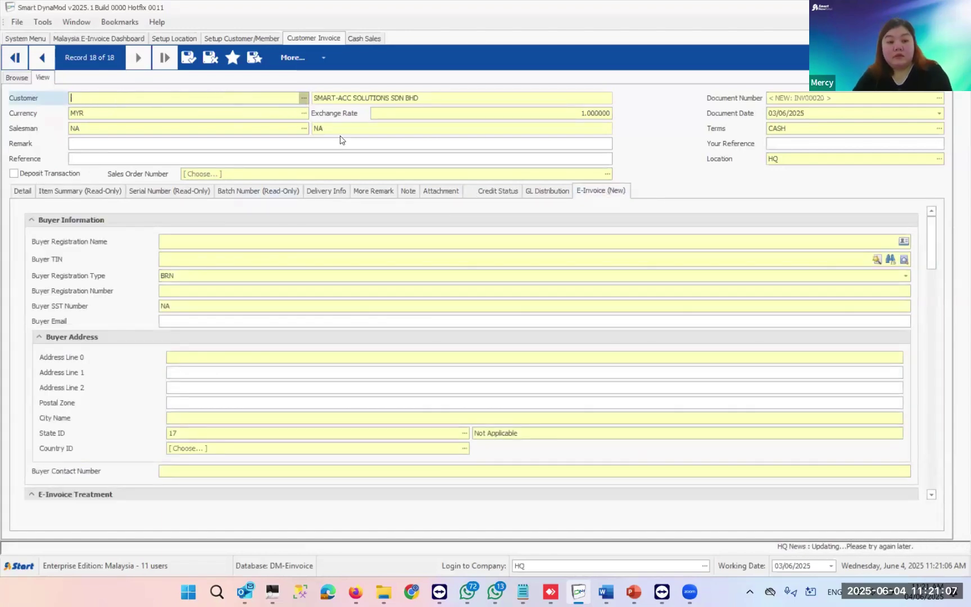
click(303, 98)
double_click(386, 268)
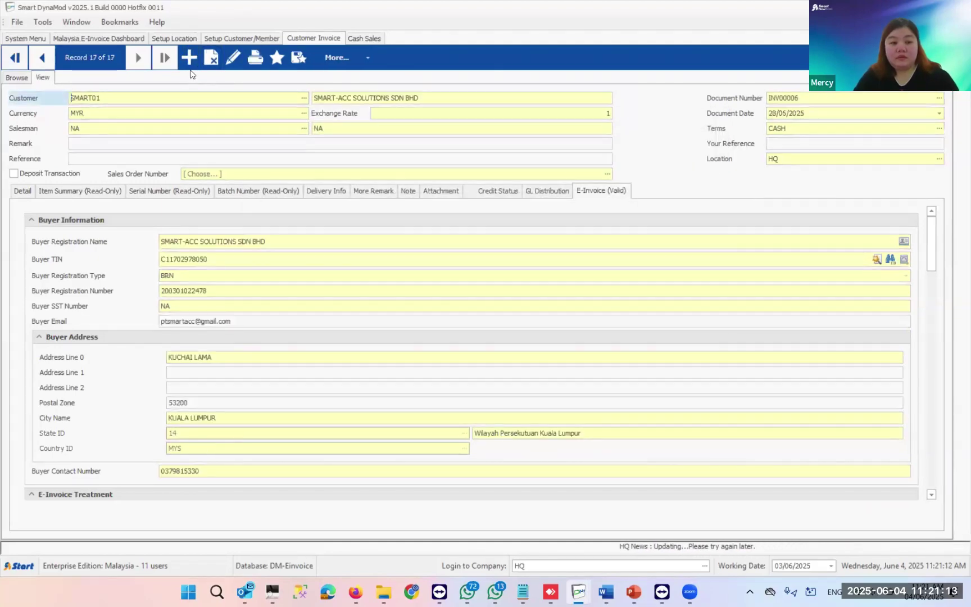
- Start a fresh invoice with customer SMART01 and begin its first item line on the Detail tab
key(ctrl+n)
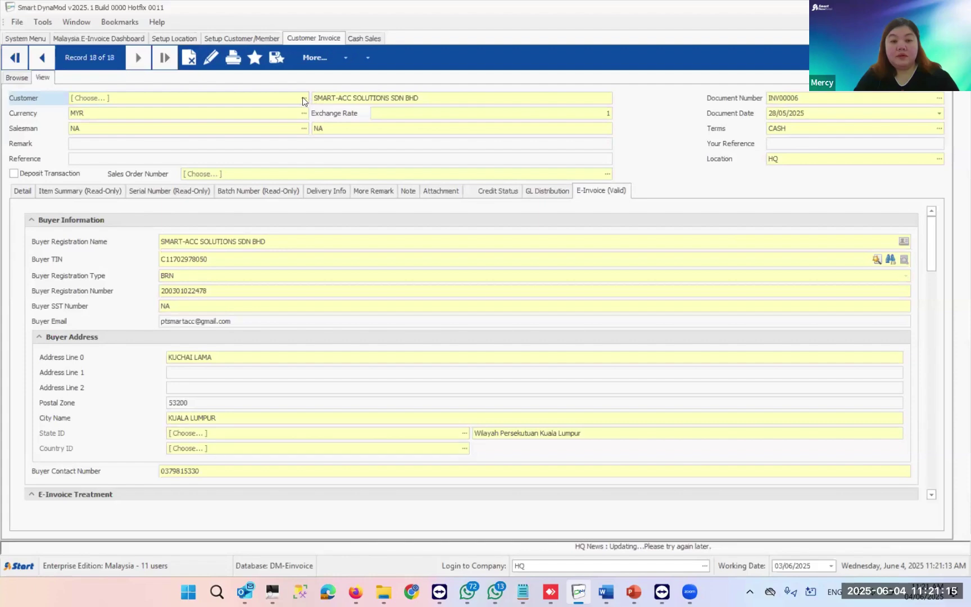
click(303, 97)
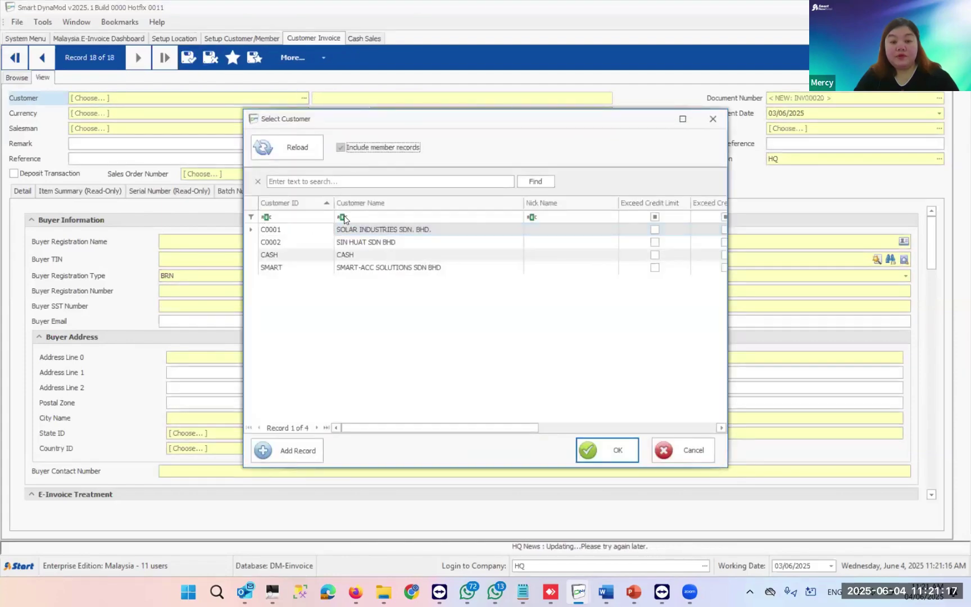
click(292, 147)
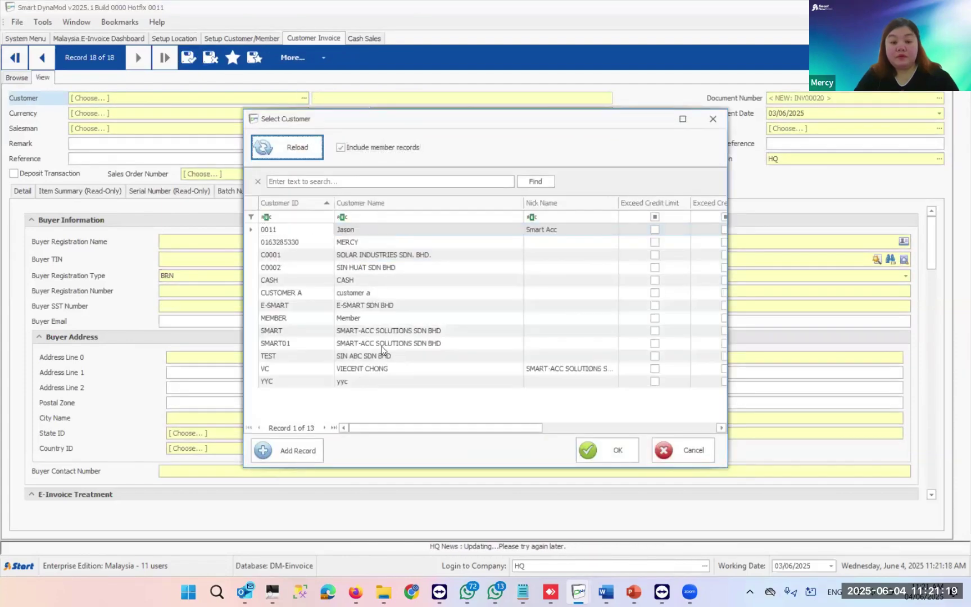
double_click(366, 342)
click(22, 191)
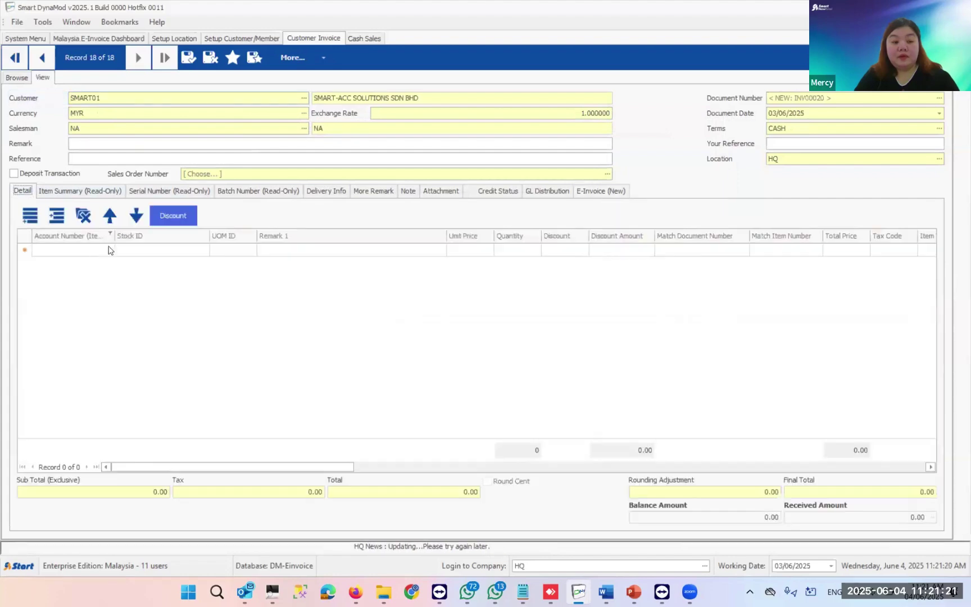
click(173, 251)
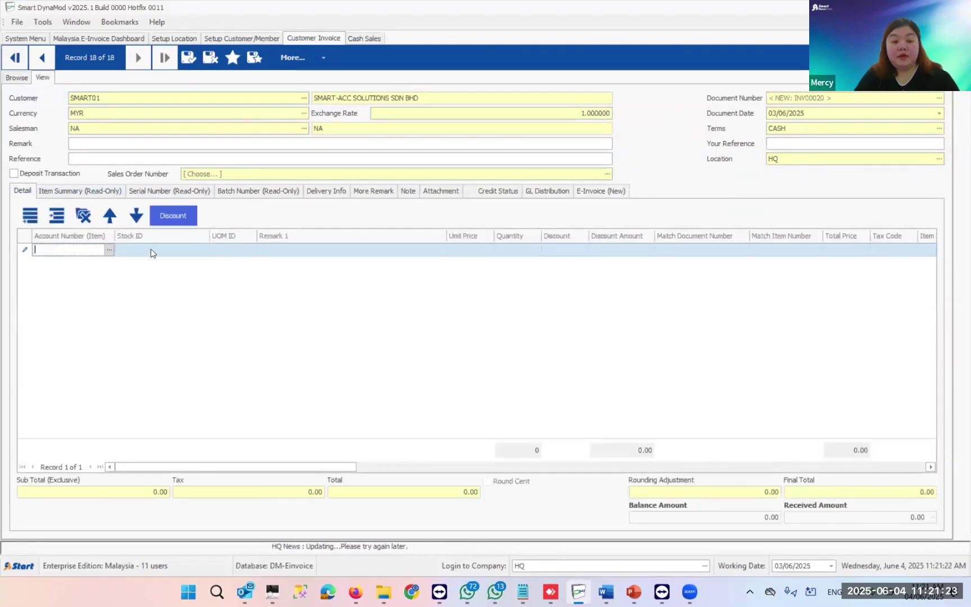
- Add stock item JJ002966 at unit price 200.00, quantity 2, and save and post the invoice
click(204, 249)
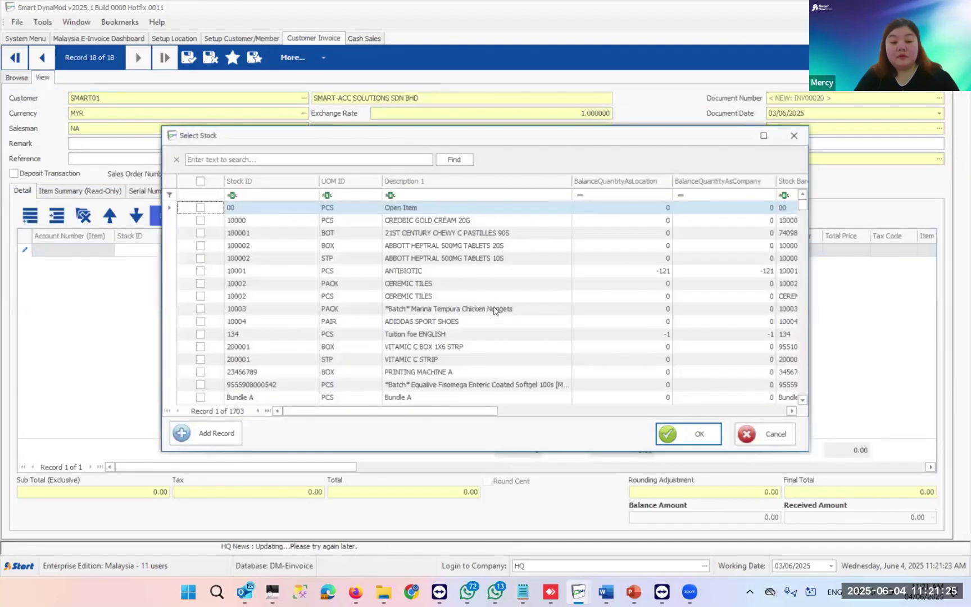
scroll(495, 318, down, 12)
scroll(451, 349, down, 5)
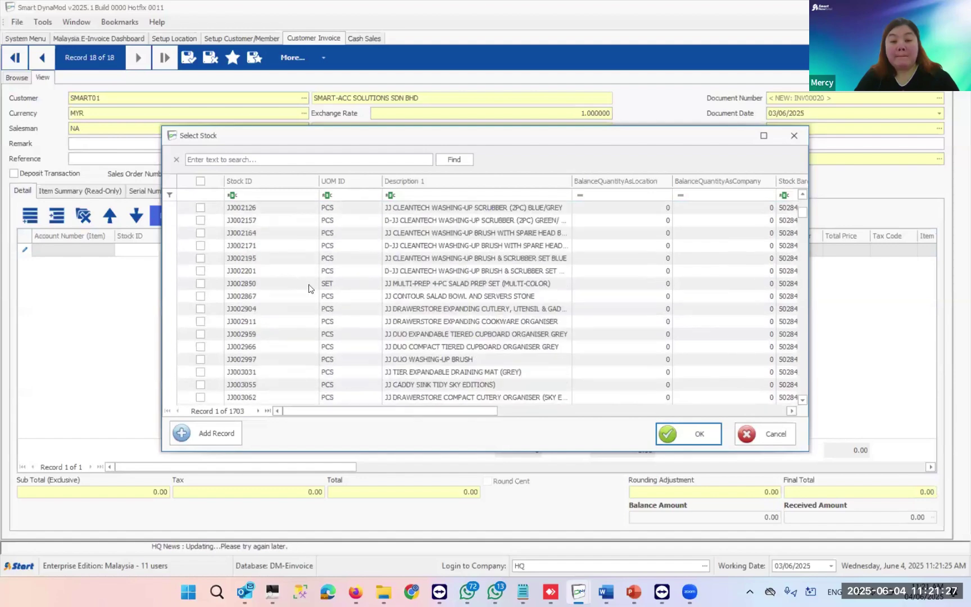
double_click(452, 344)
text(200)
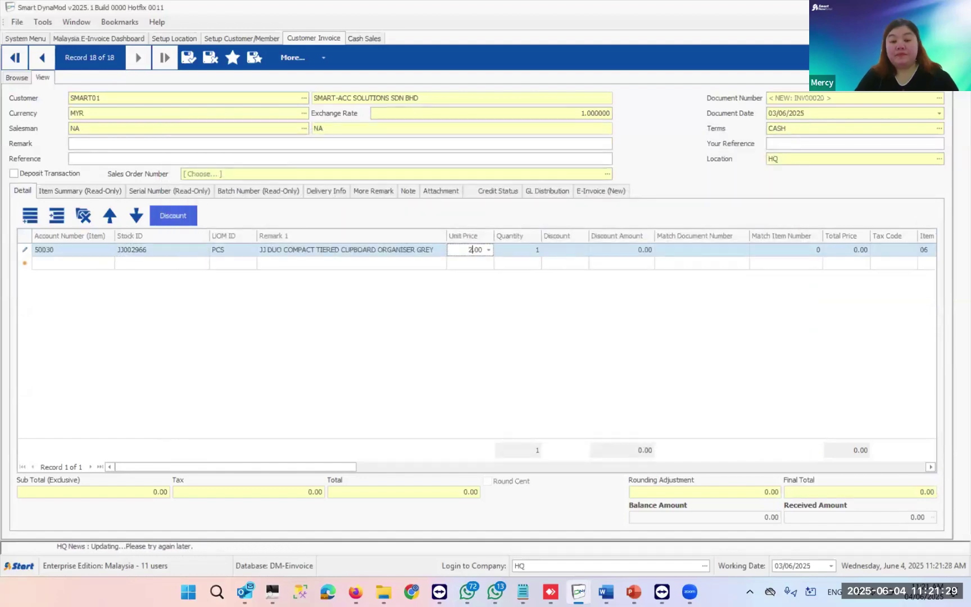
key(Tab)
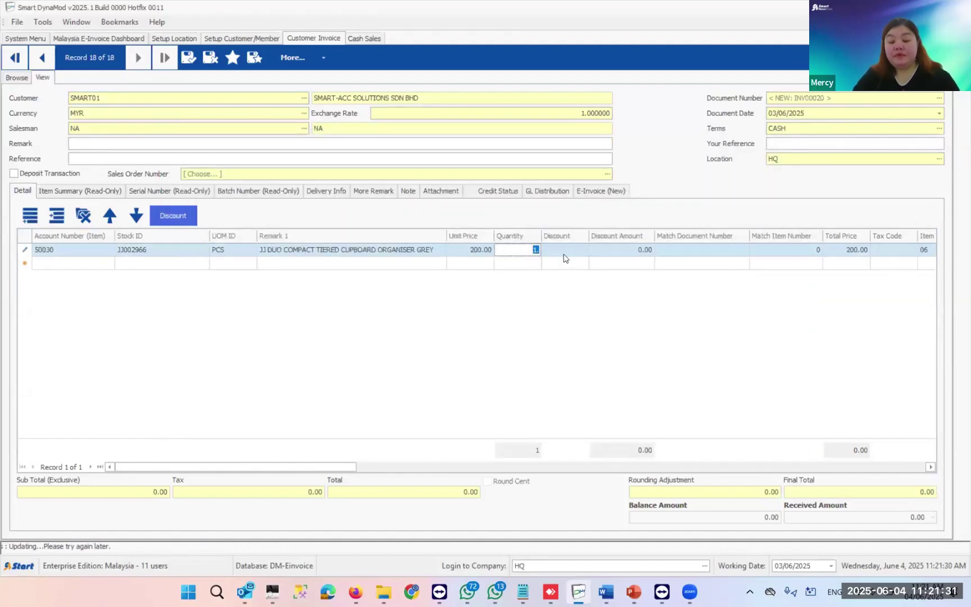
key(Tab)
click(635, 262)
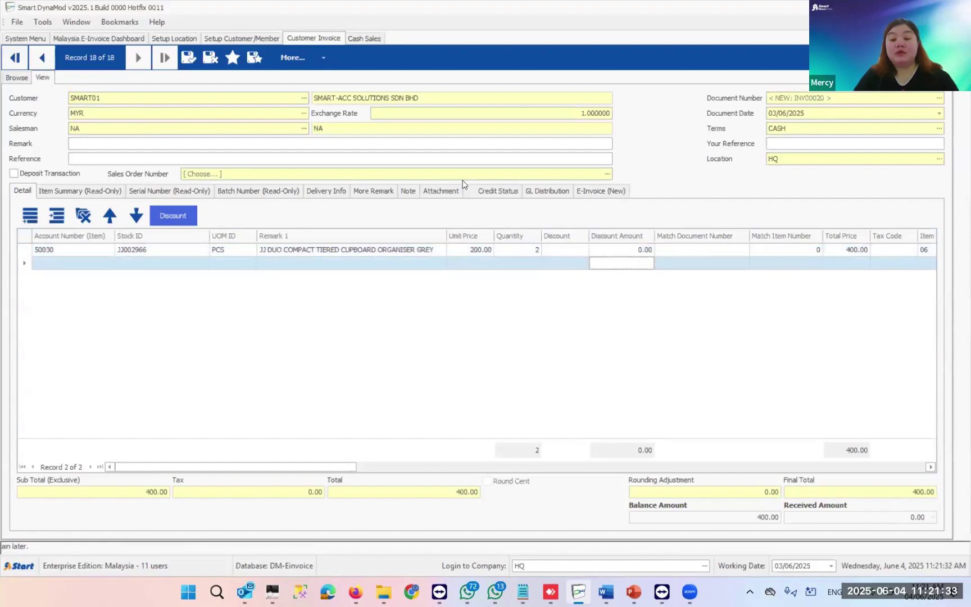
click(185, 58)
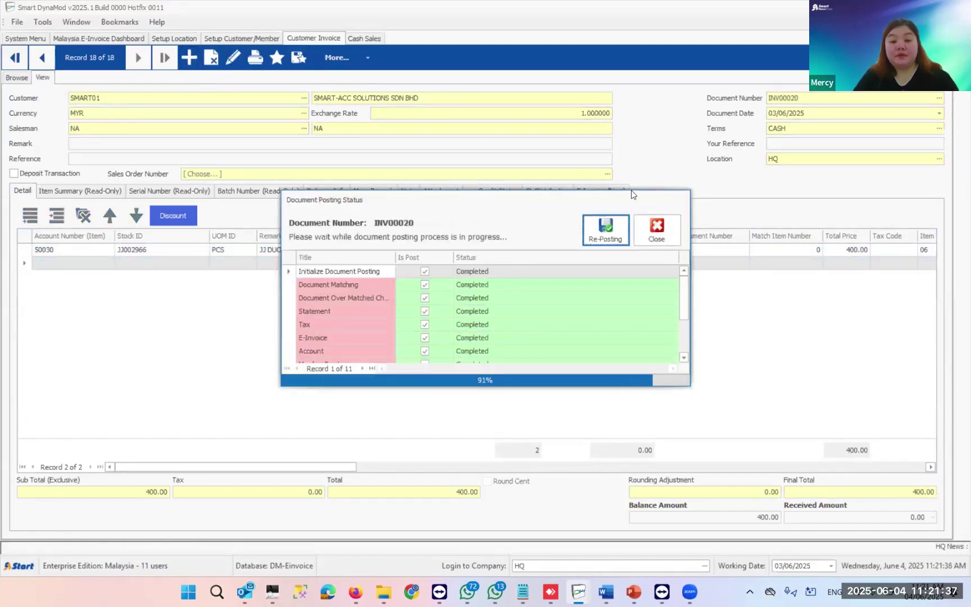
click(579, 194)
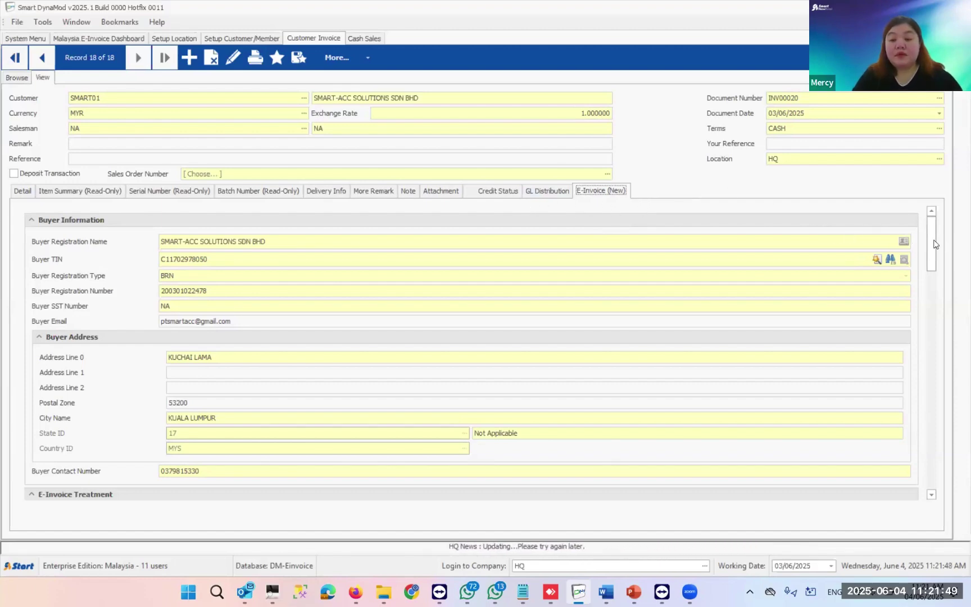
scroll(934, 236, down, 1)
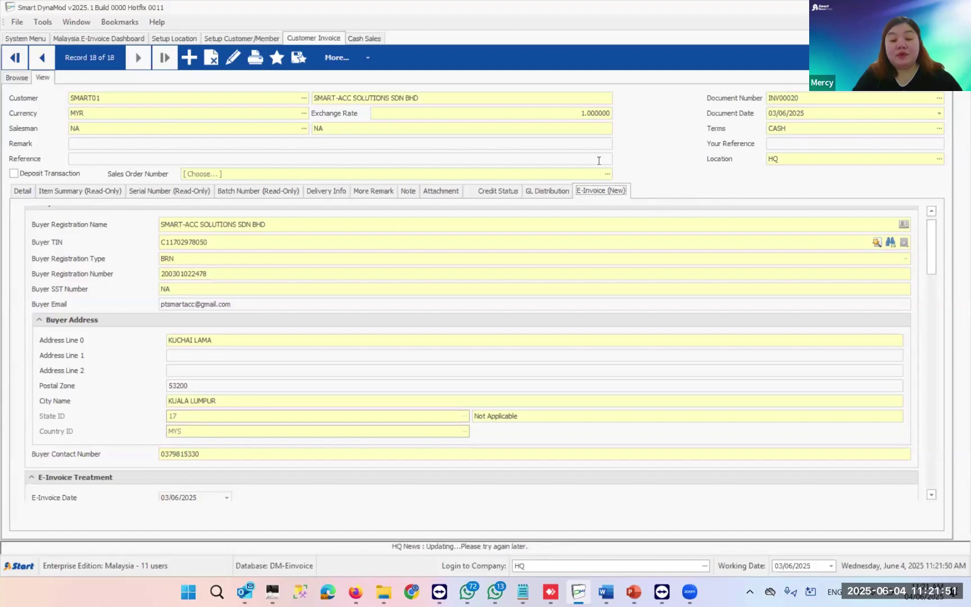
scroll(935, 236, up, 1)
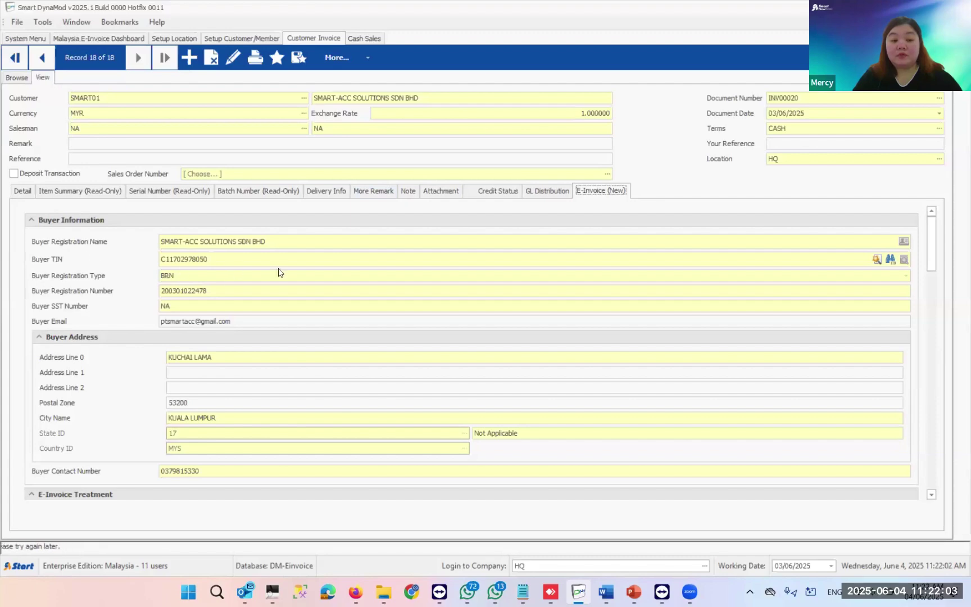
scroll(244, 339, down, 3)
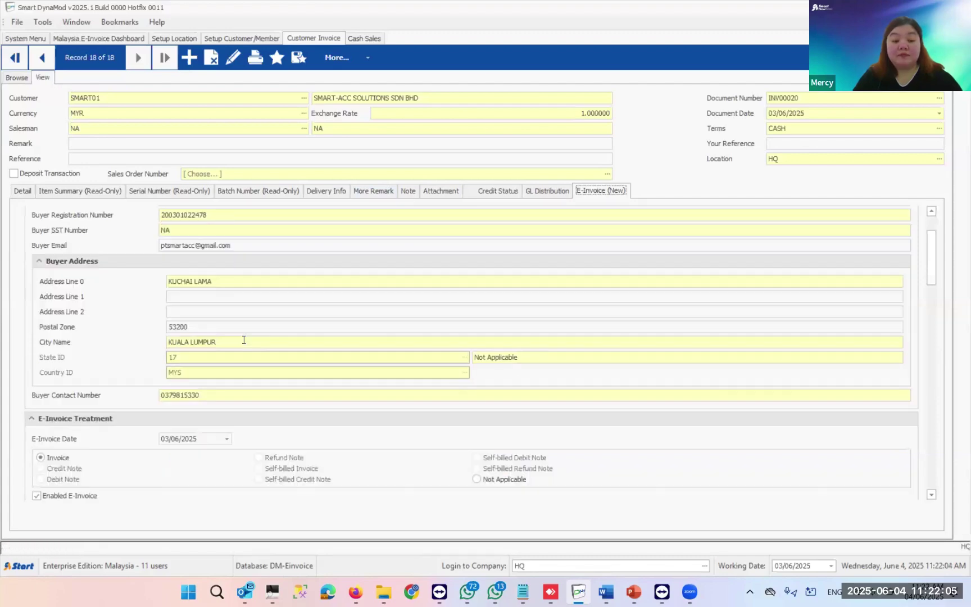
scroll(244, 339, down, 9)
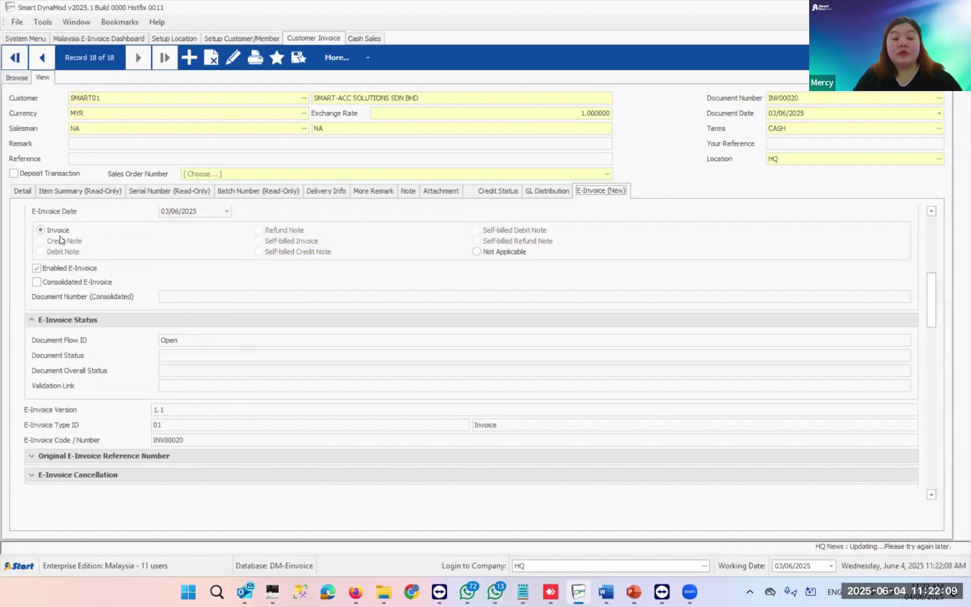
scroll(85, 264, up, 3)
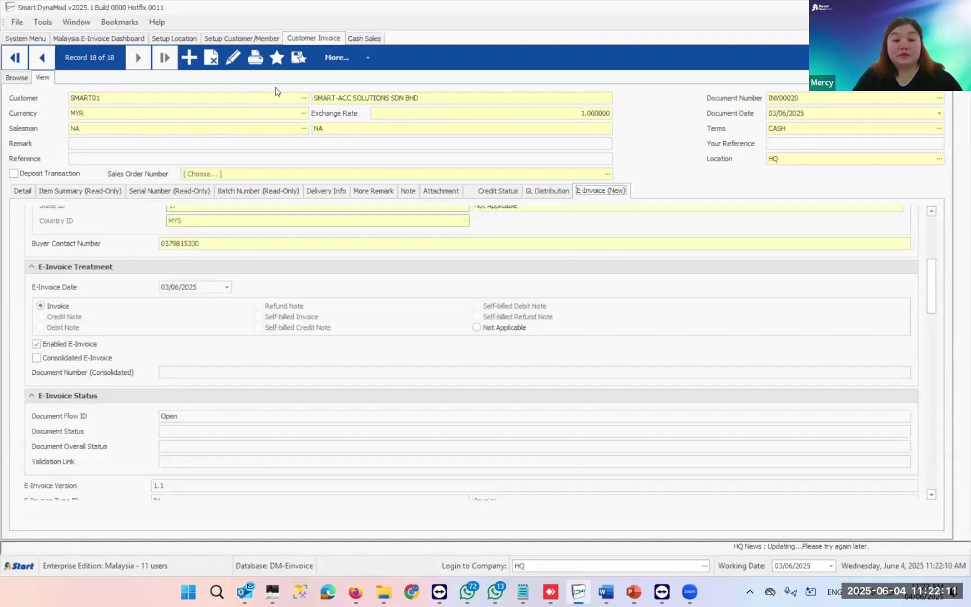
- Edit INV00020, review its Buyer Registration Name and Buyer TIN, save it, and open customer setup
click(234, 57)
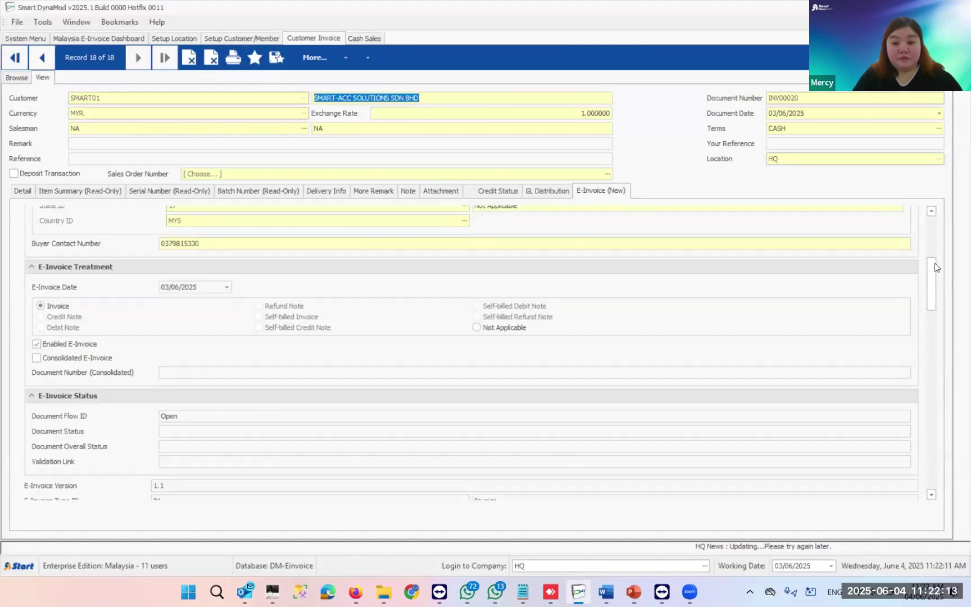
scroll(931, 276, down, 2)
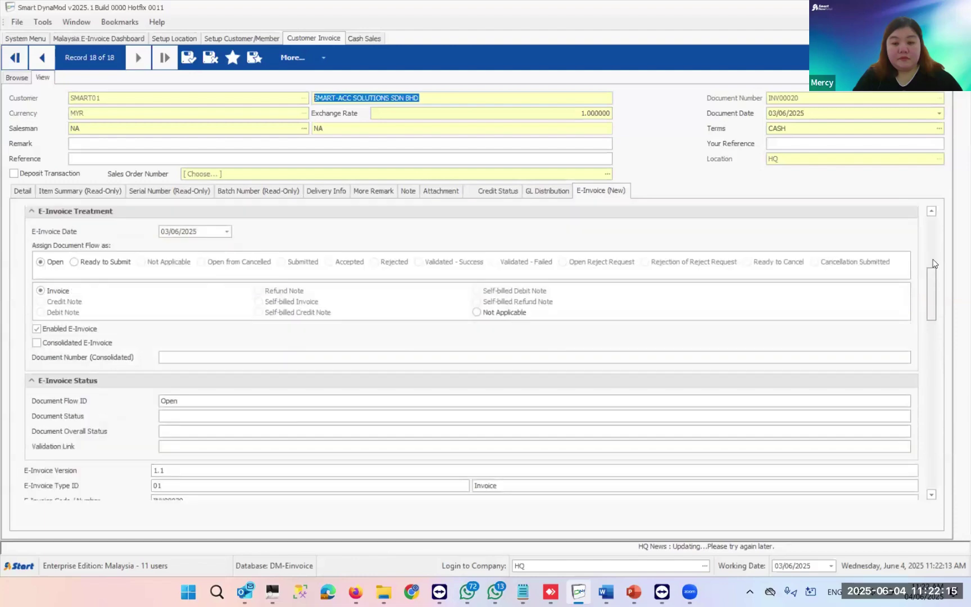
scroll(935, 245, up, 8)
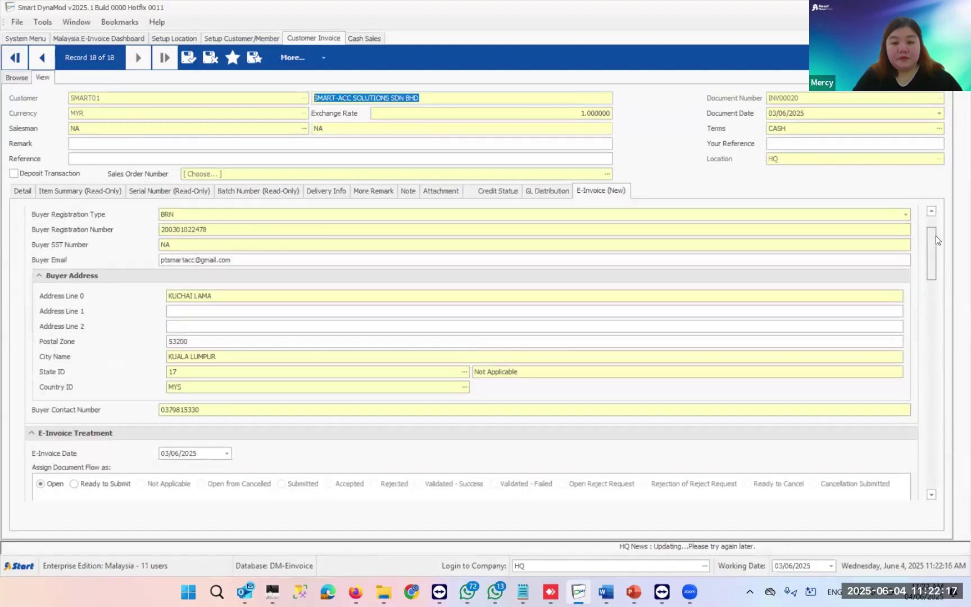
scroll(936, 235, up, 2)
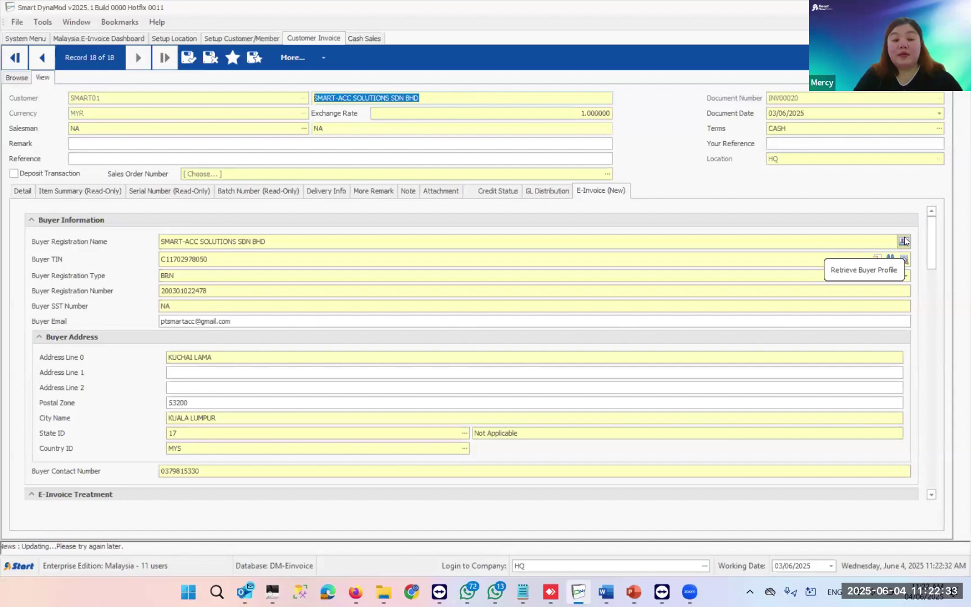
click(249, 242)
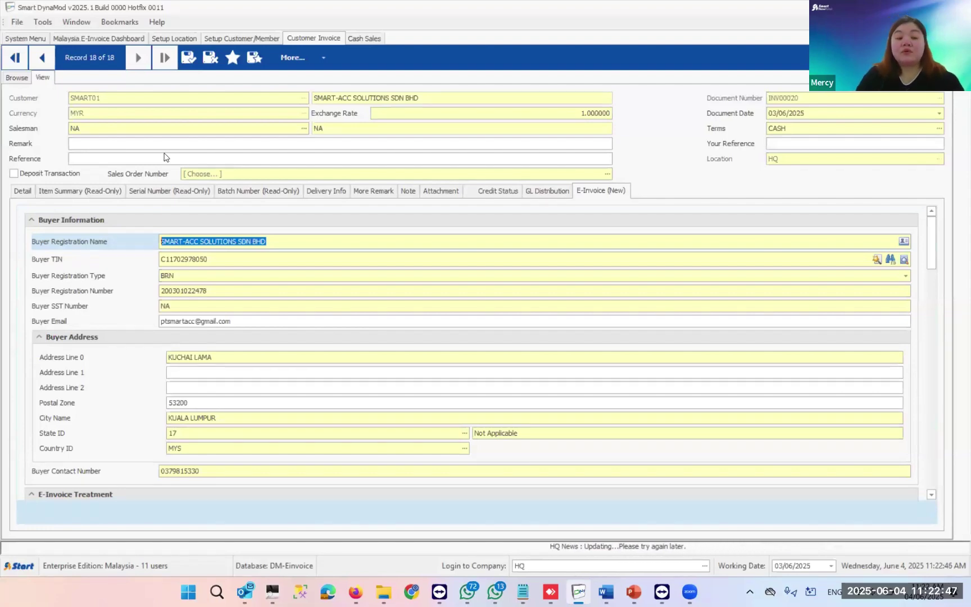
click(226, 261)
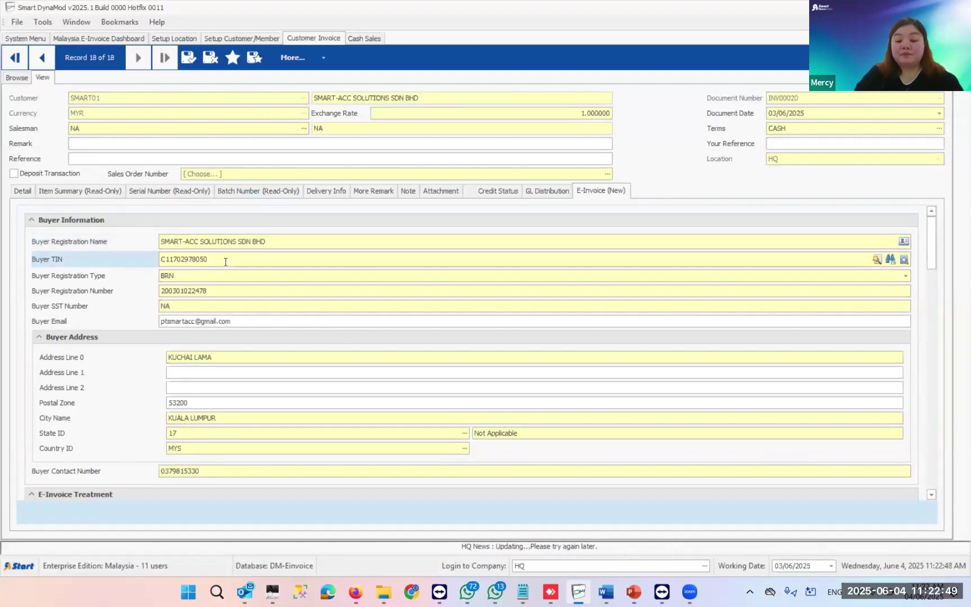
click(184, 57)
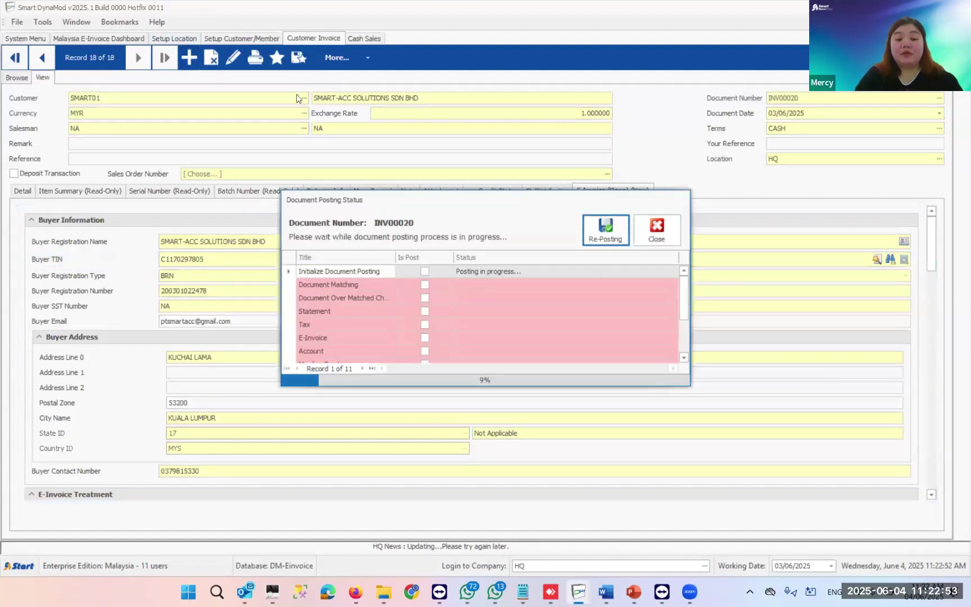
click(222, 35)
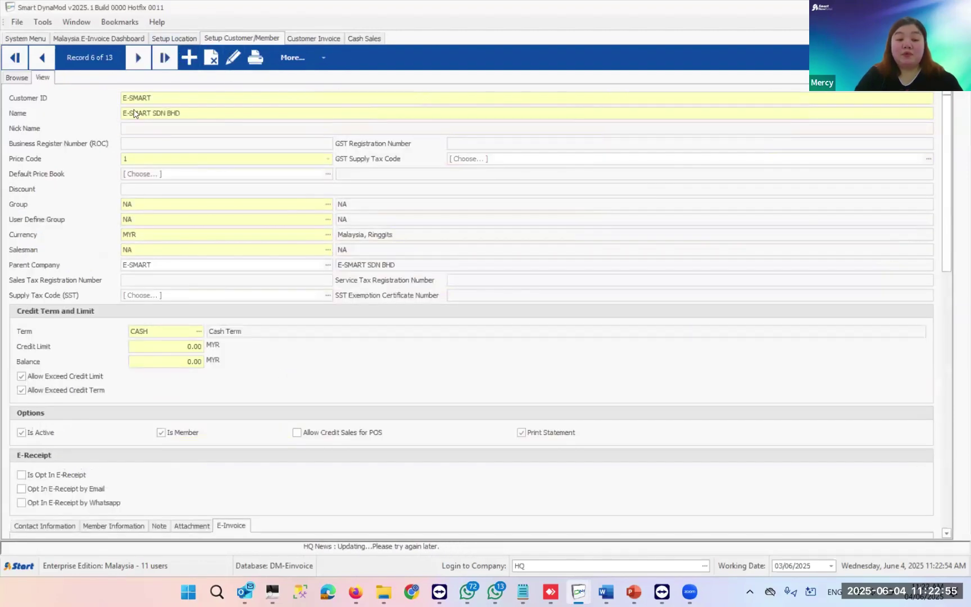
- Open SMART01 from the customer list, set its Registration Type to BRN, and save it
click(138, 58)
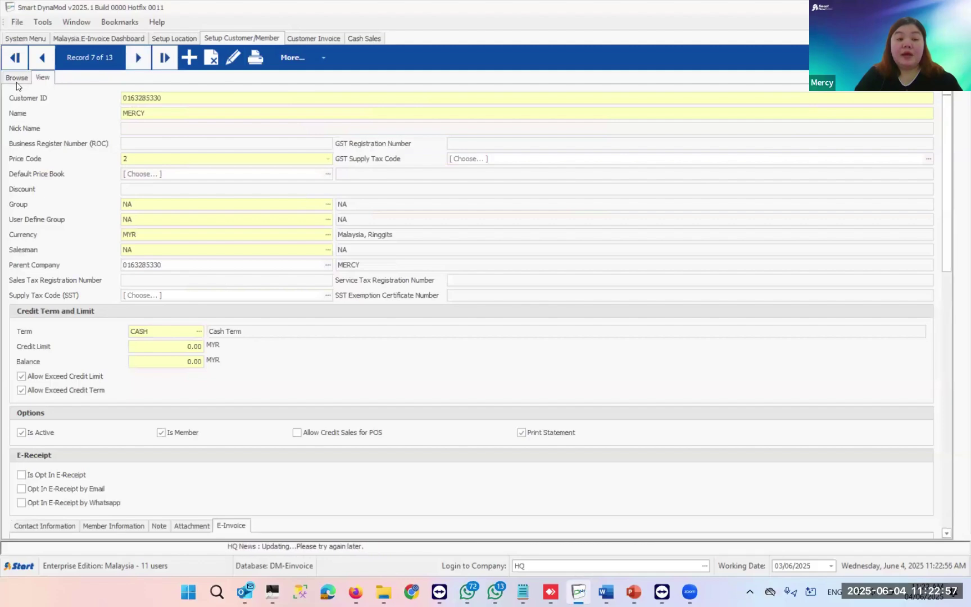
key(ctrl+b)
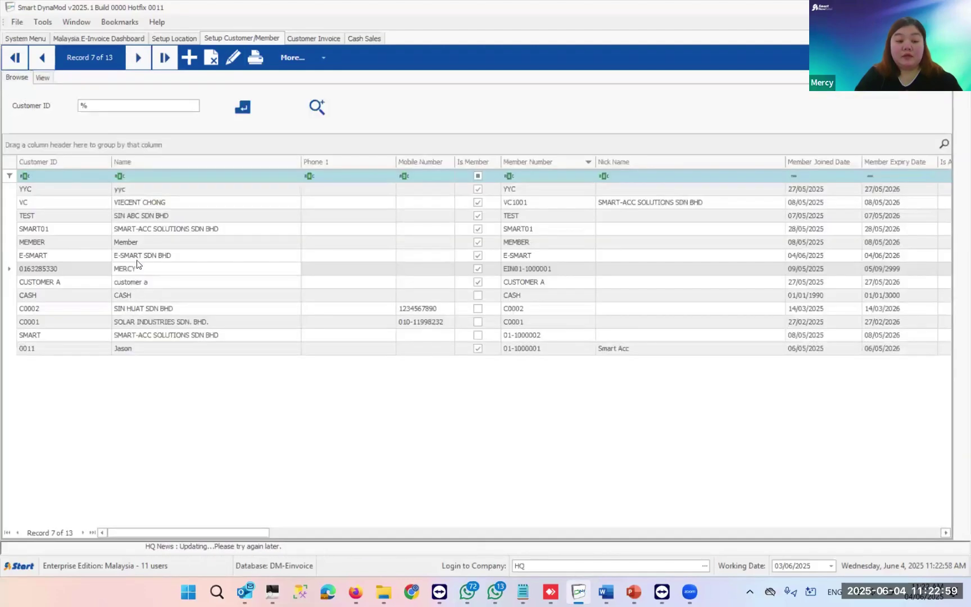
double_click(140, 233)
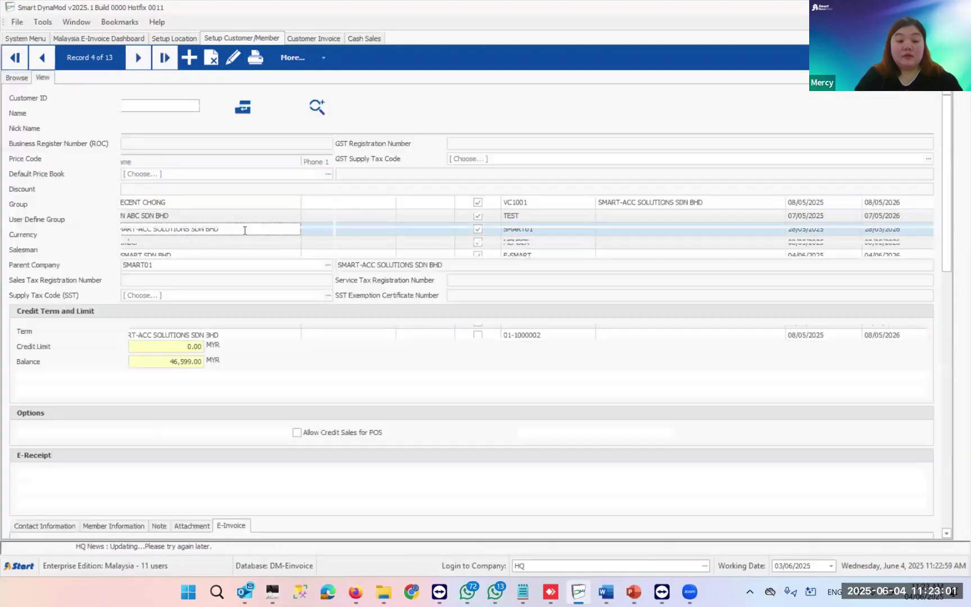
scroll(230, 512, down, 4)
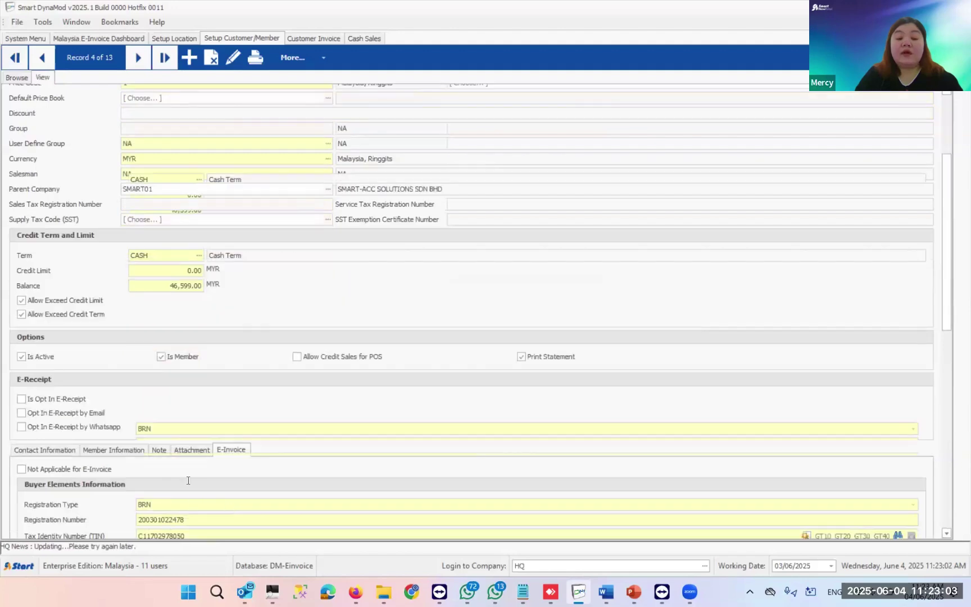
click(233, 58)
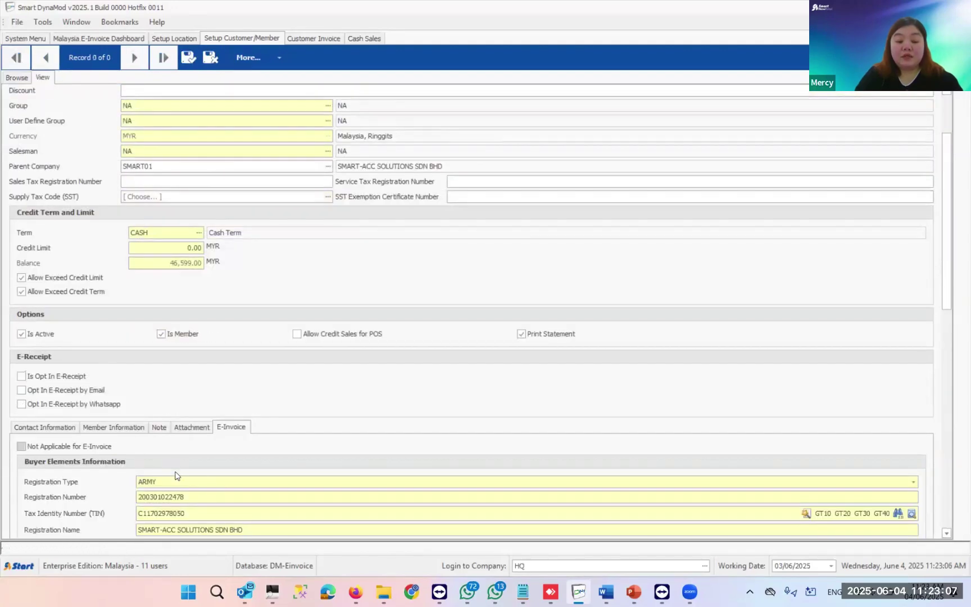
click(176, 482)
click(152, 518)
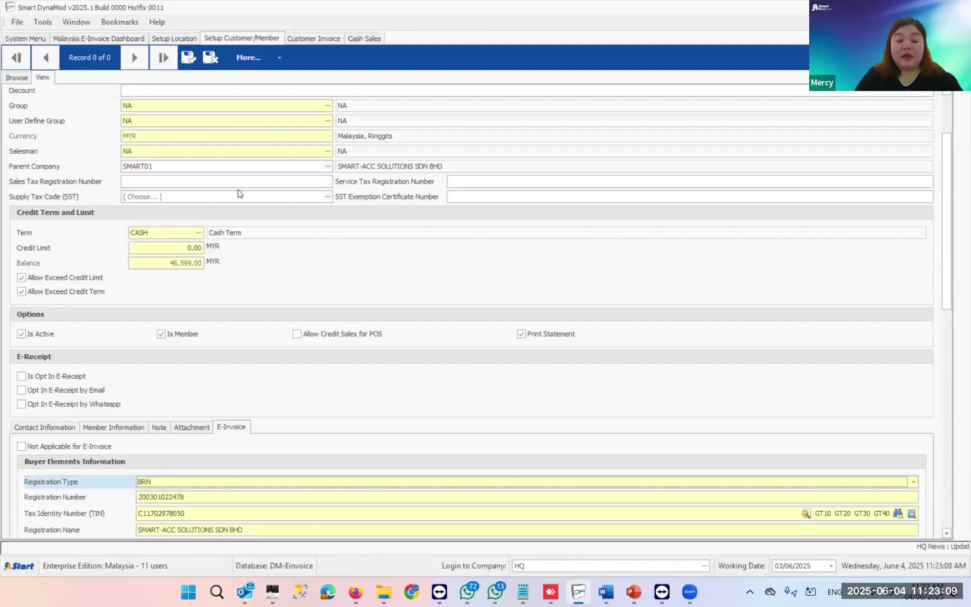
click(188, 57)
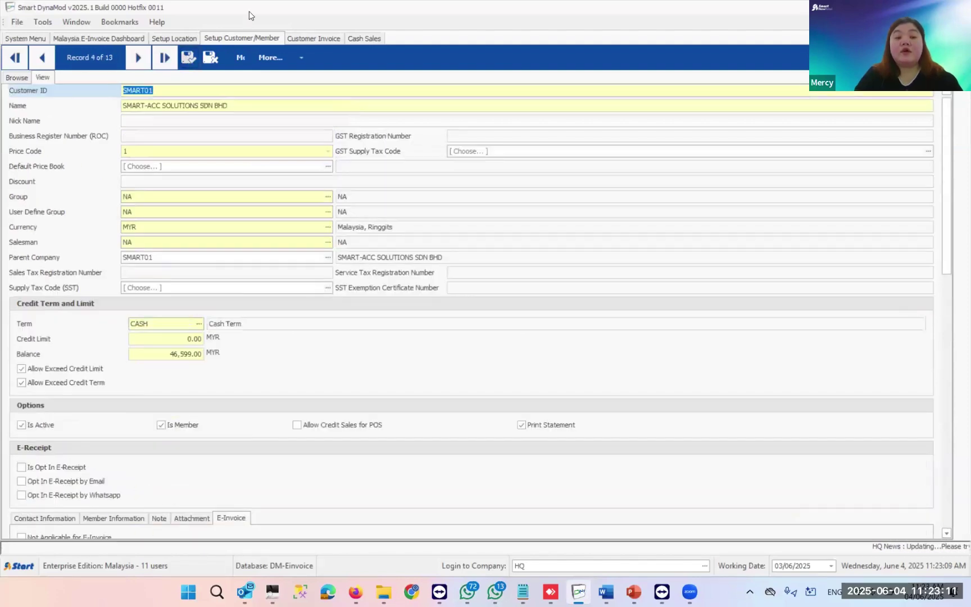
key(ctrl+Tab)
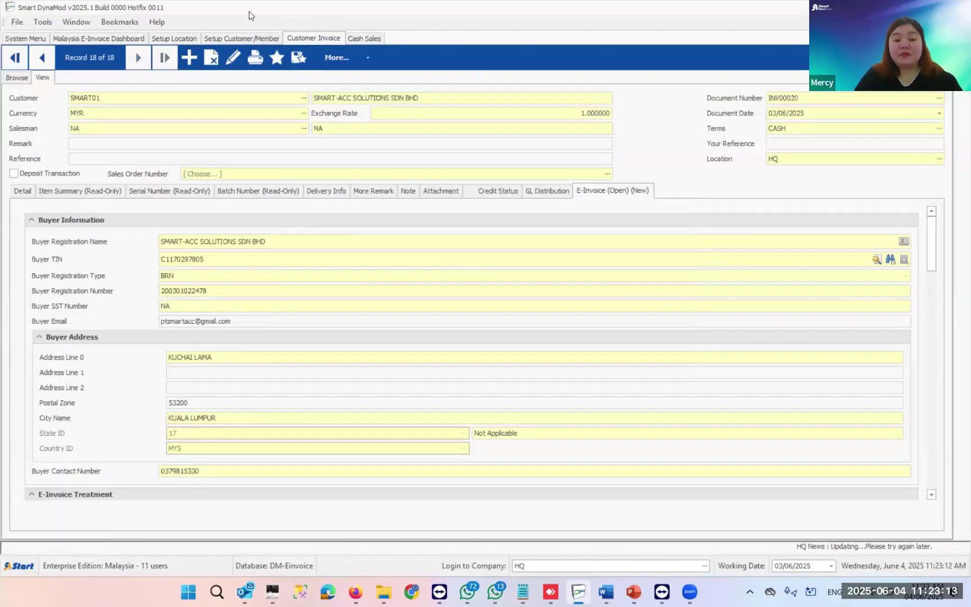
- Edit INV00020 and retrieve SMART01's buyer profile to restore the full Buyer TIN
click(232, 59)
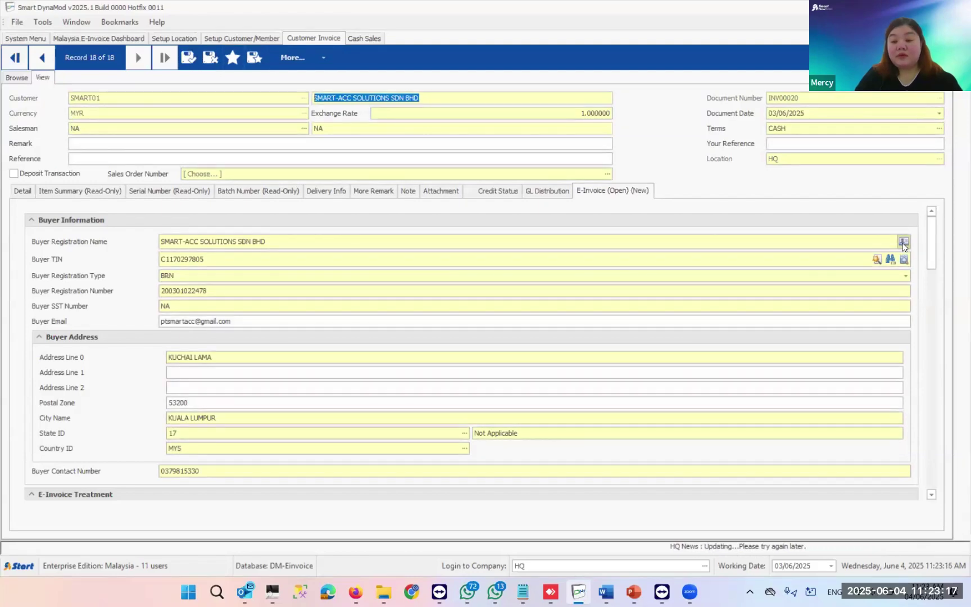
click(903, 242)
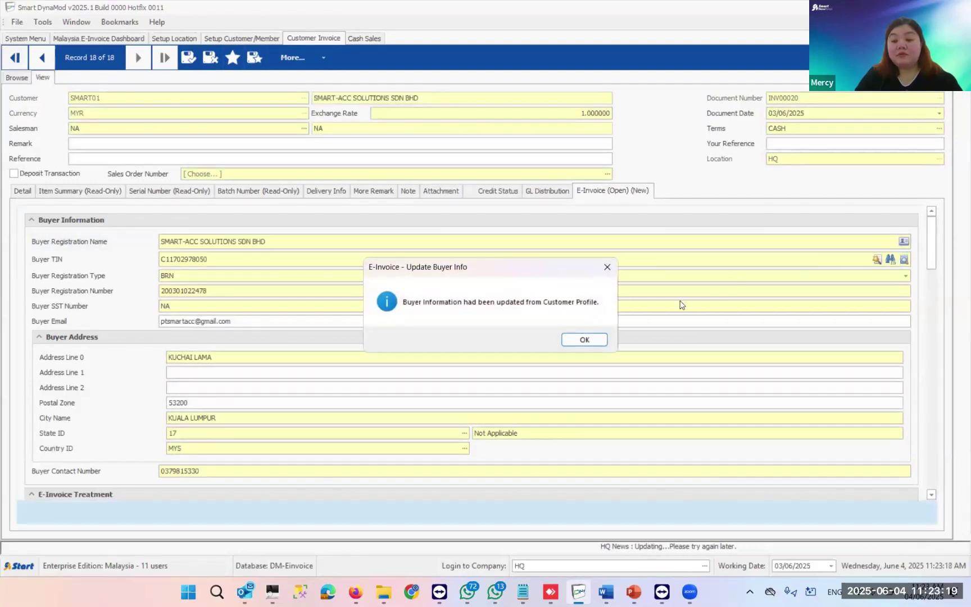
click(583, 340)
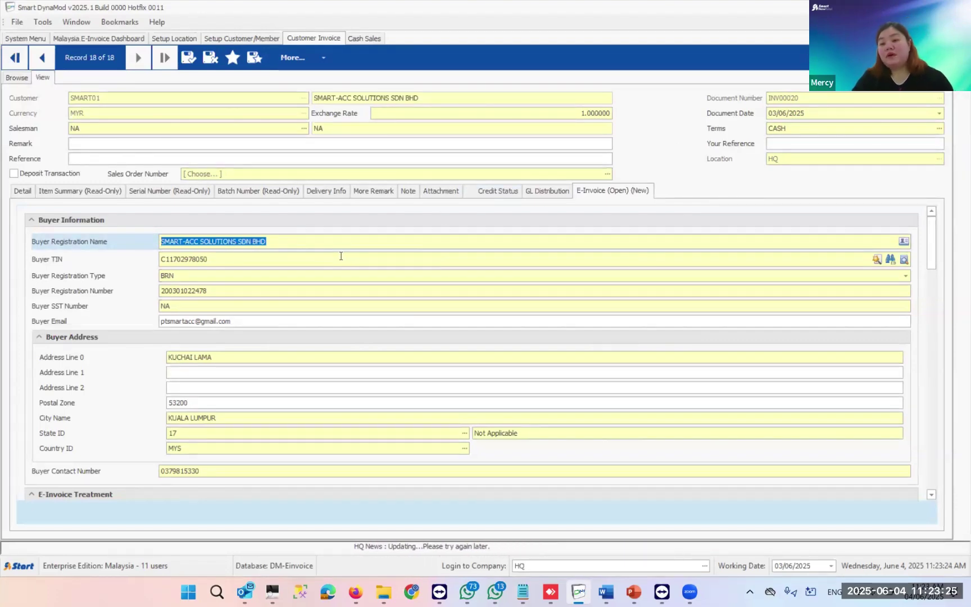
scroll(929, 247, down, 5)
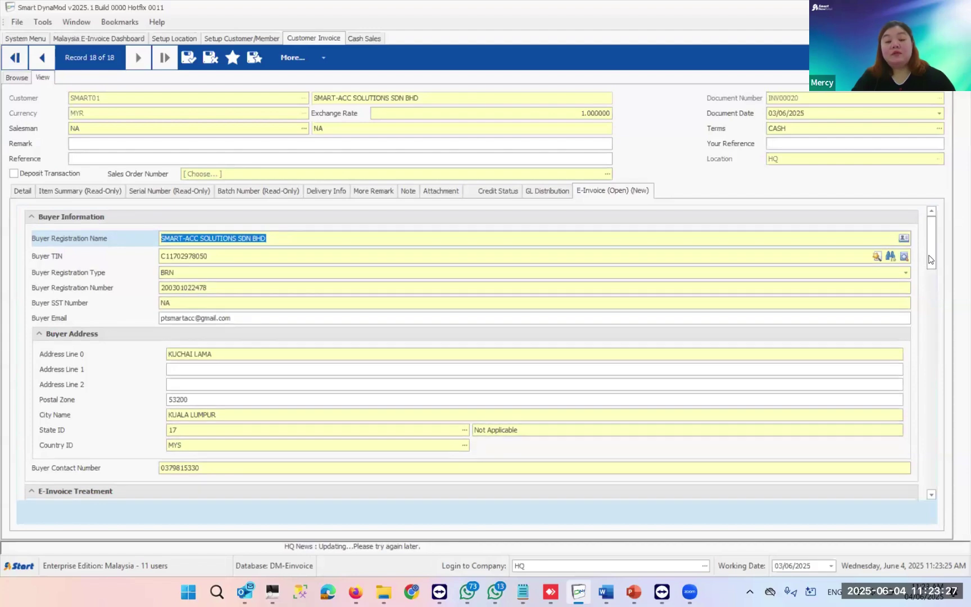
scroll(930, 272, down, 4)
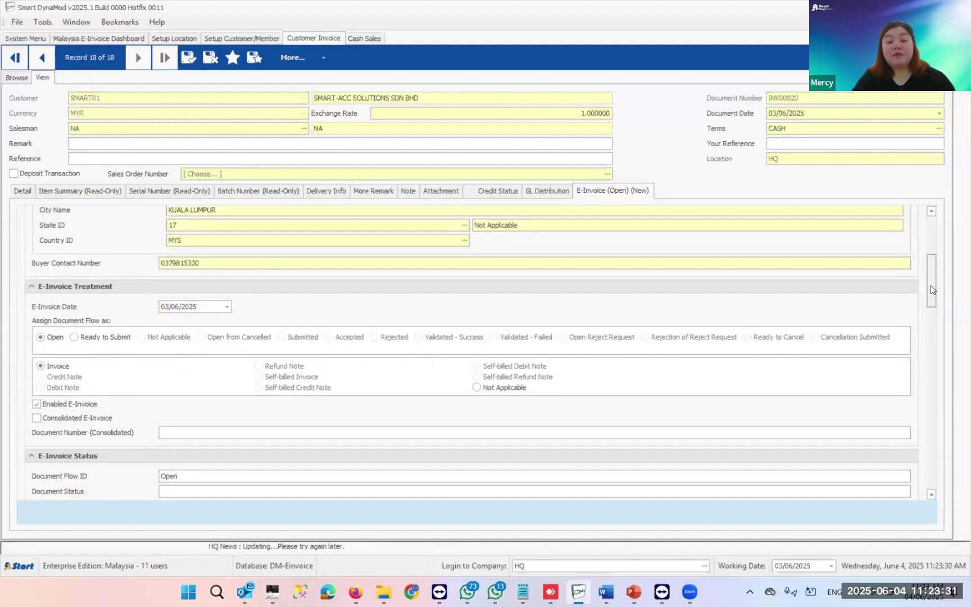
scroll(931, 286, down, 3)
scroll(930, 290, down, 2)
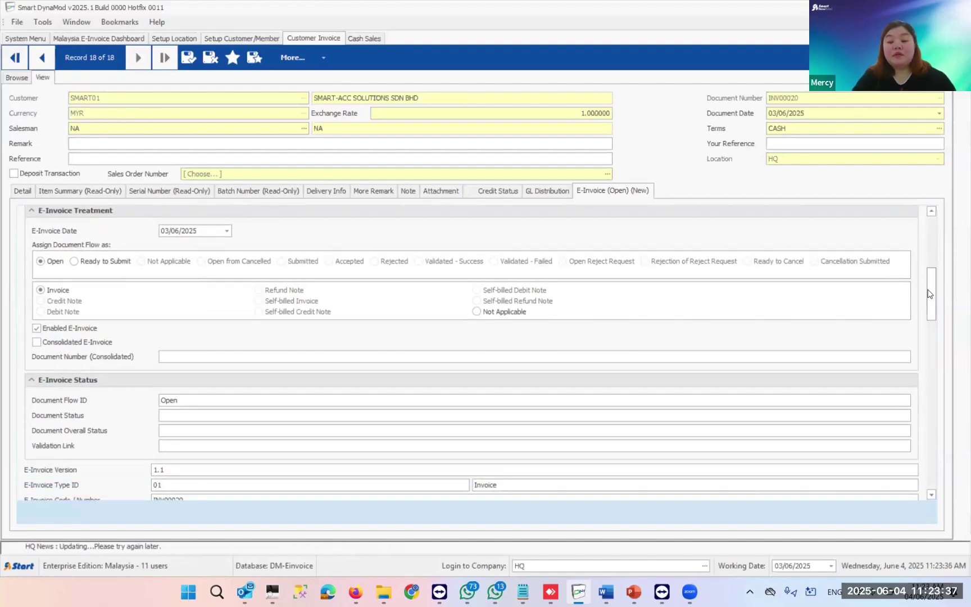
scroll(928, 289, down, 3)
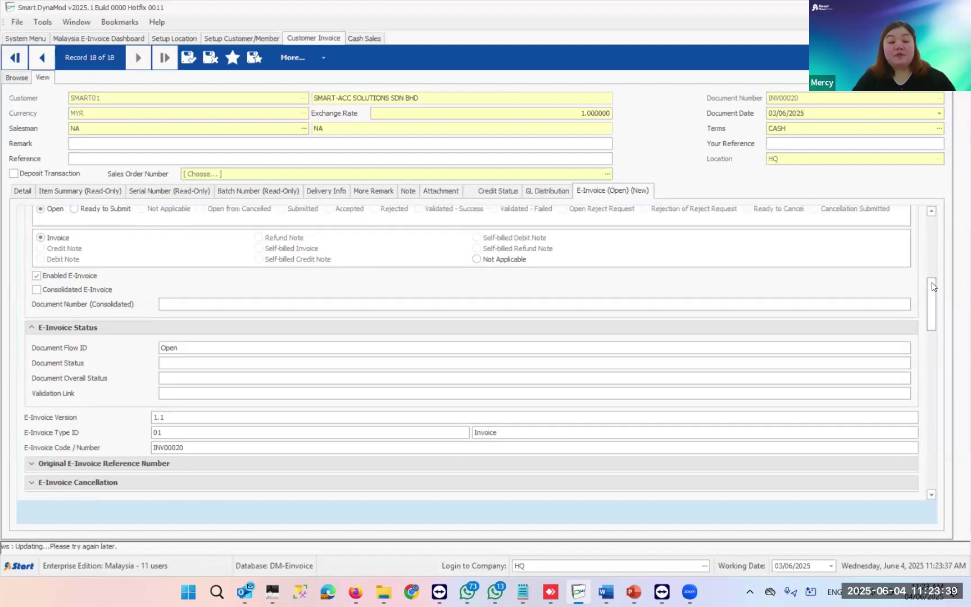
scroll(931, 282, up, 3)
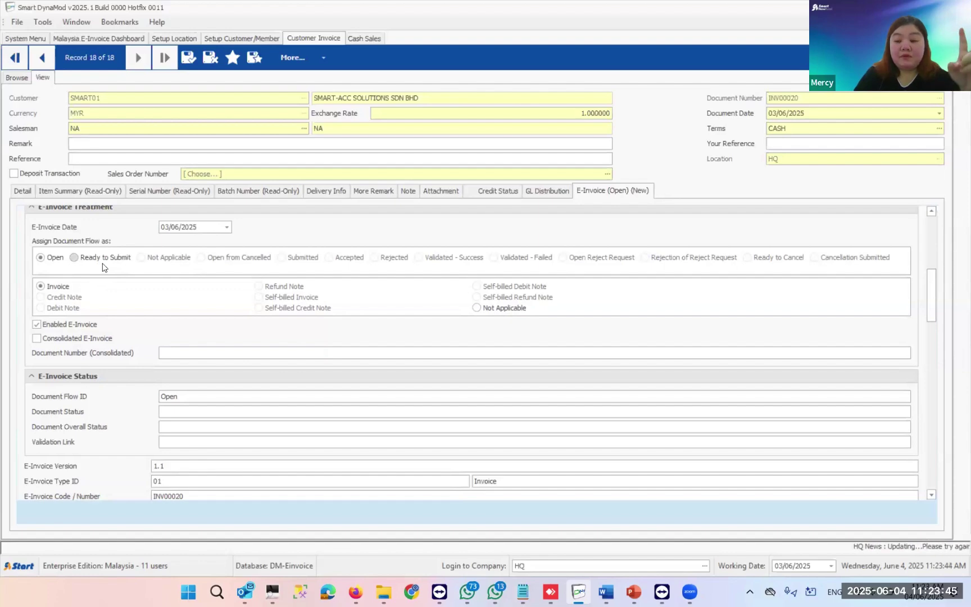
click(53, 260)
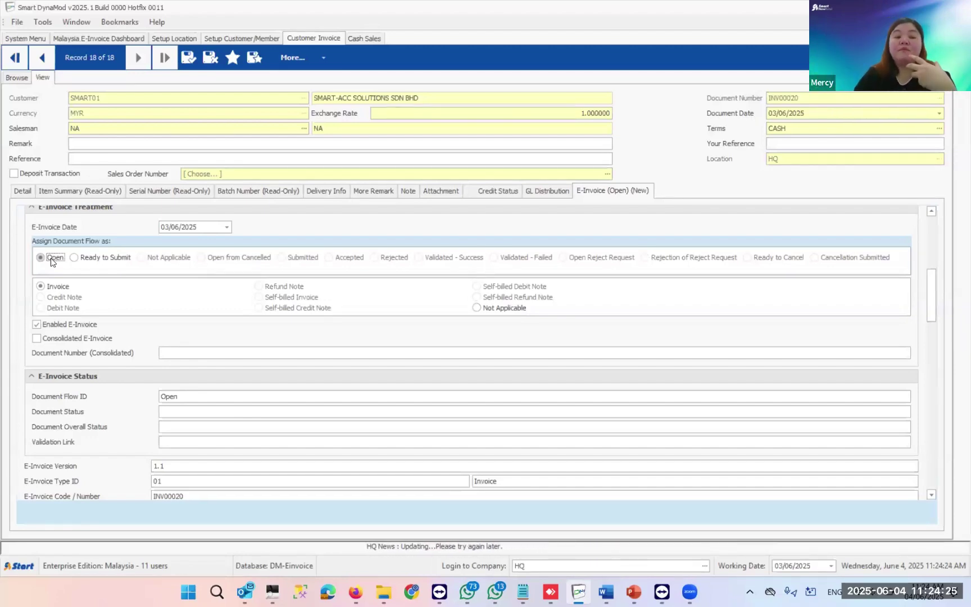
click(83, 261)
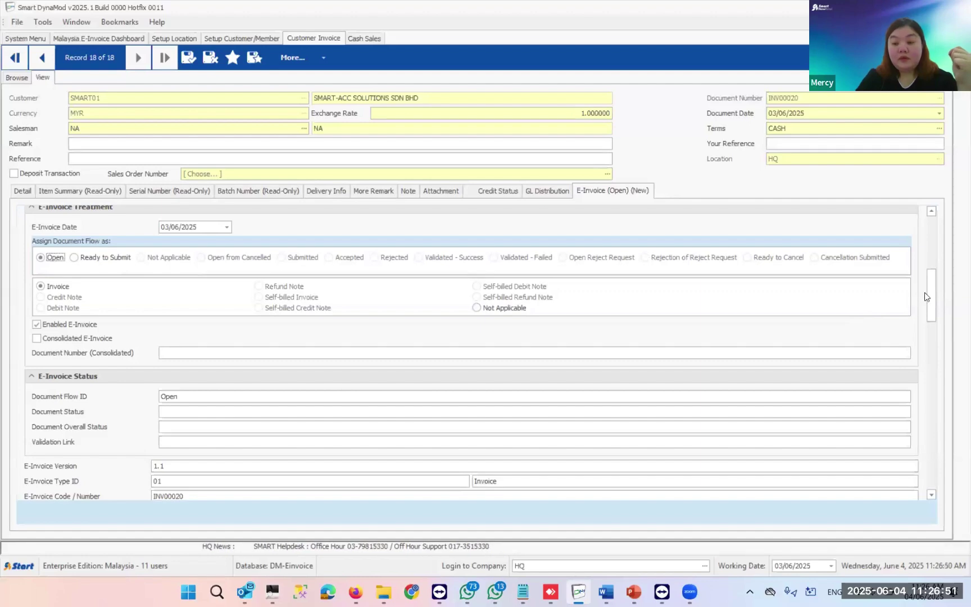
drag(929, 295, 929, 234)
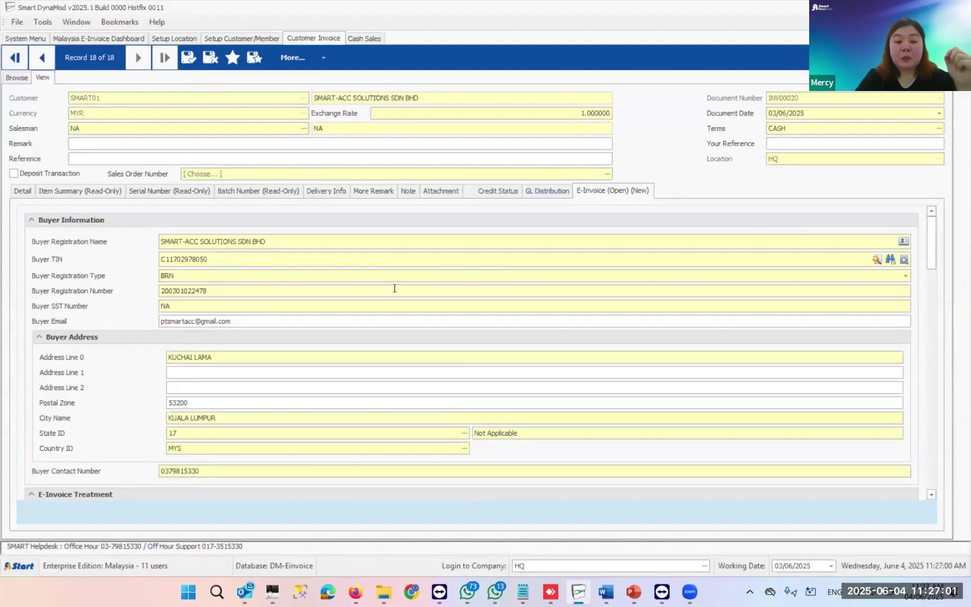
- Save INV00020 and open the E-Invoice Manager via More... > E-Invoice Actions > Submit Document
click(187, 59)
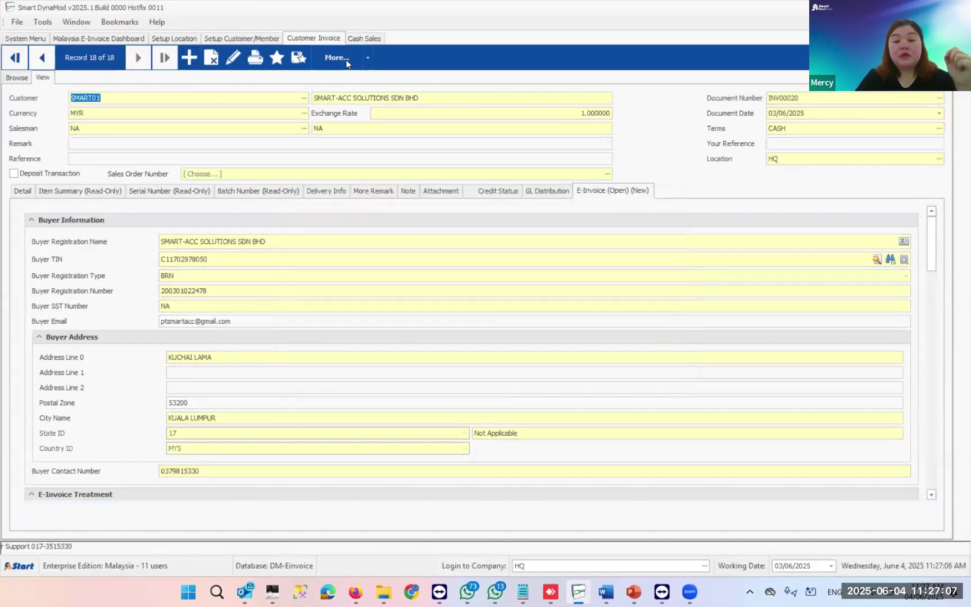
click(346, 60)
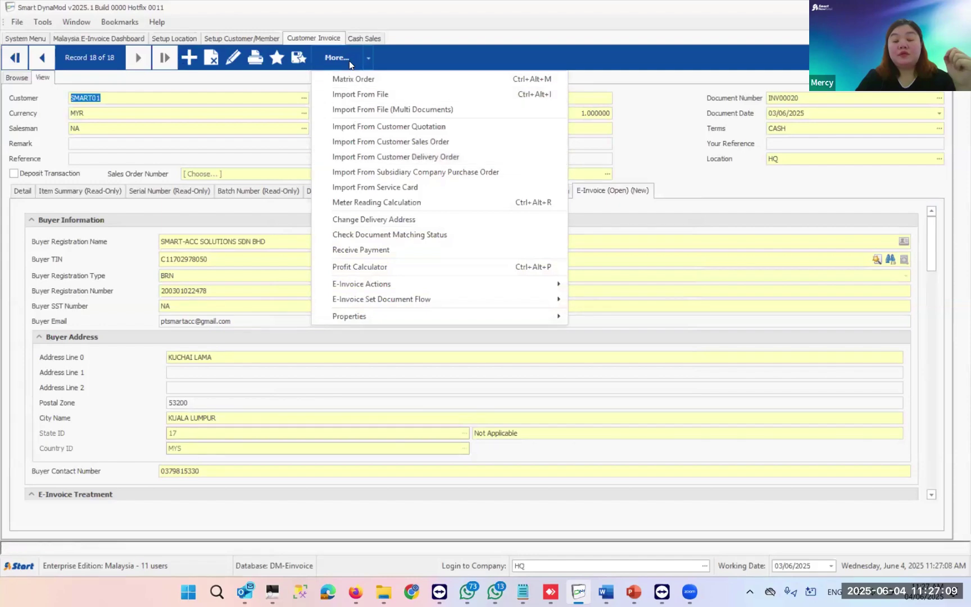
mouse_move(368, 286)
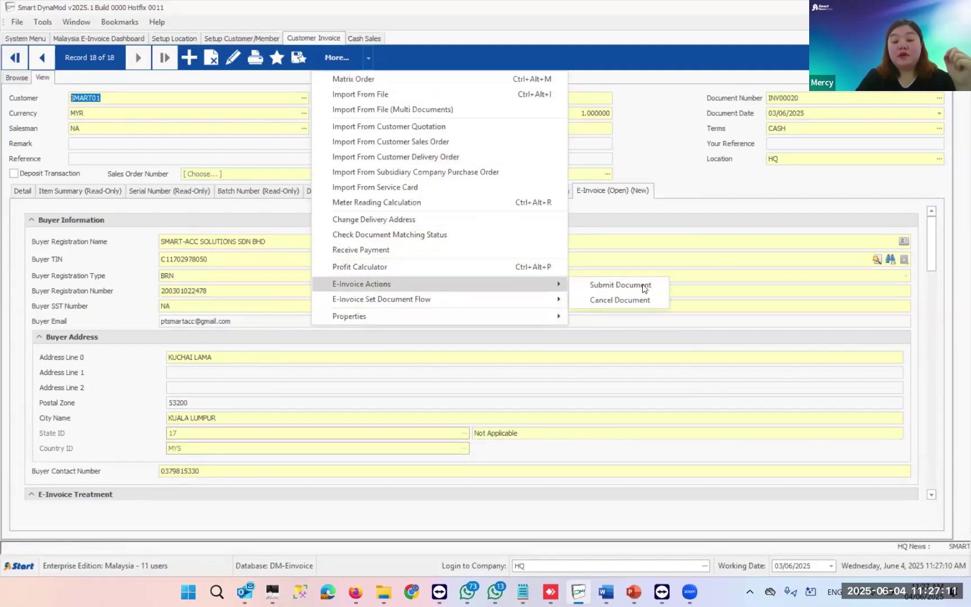
click(621, 285)
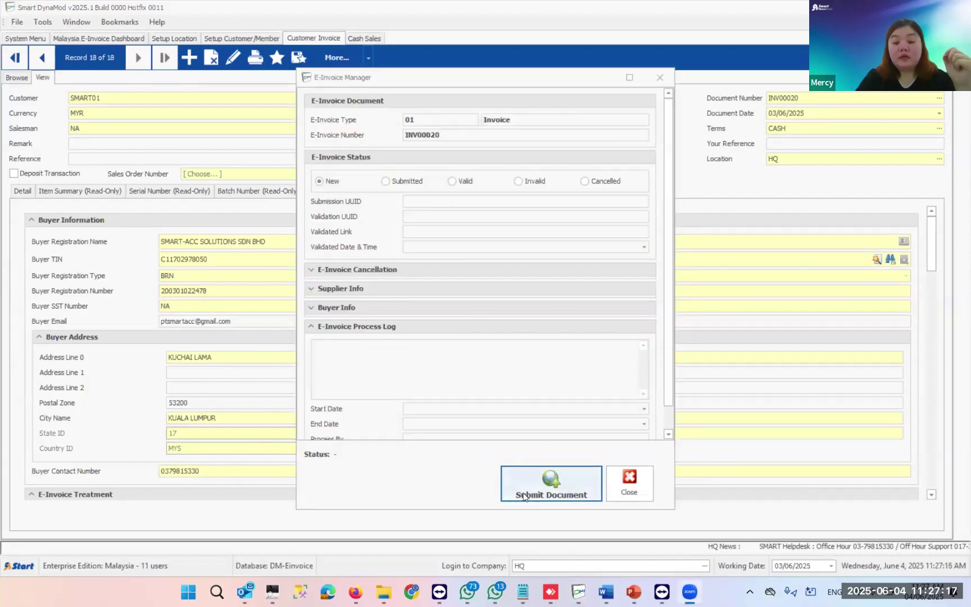
- Submit invoice INV00020 as an e-invoice, confirm with Yes, and acknowledge the completion message
click(524, 496)
click(527, 340)
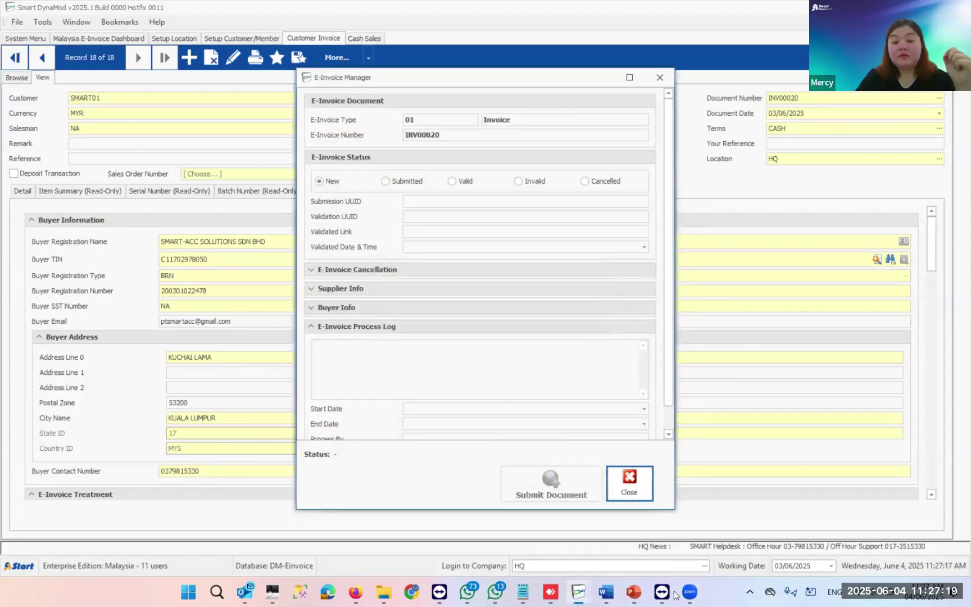
mouse_move(462, 591)
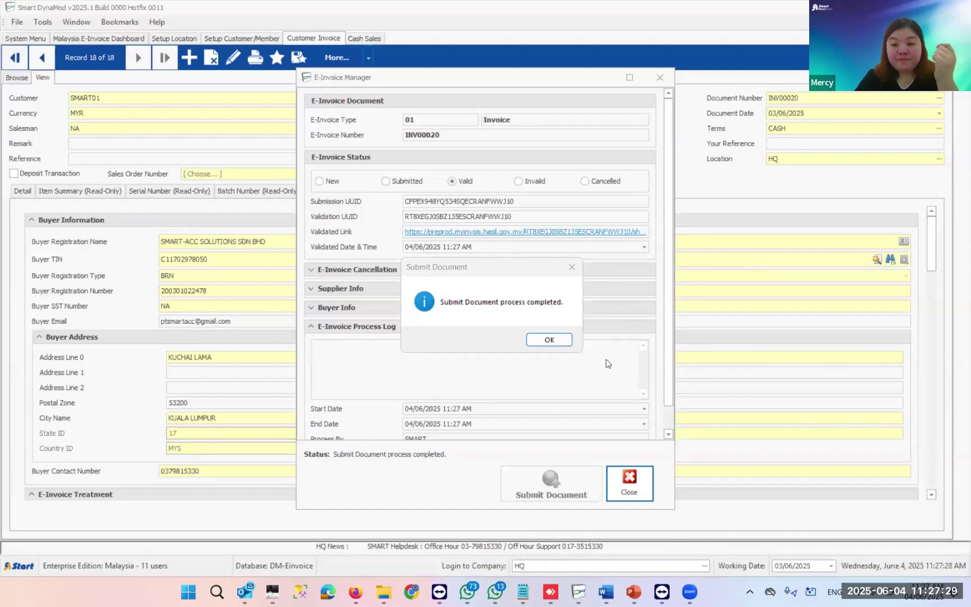
click(549, 339)
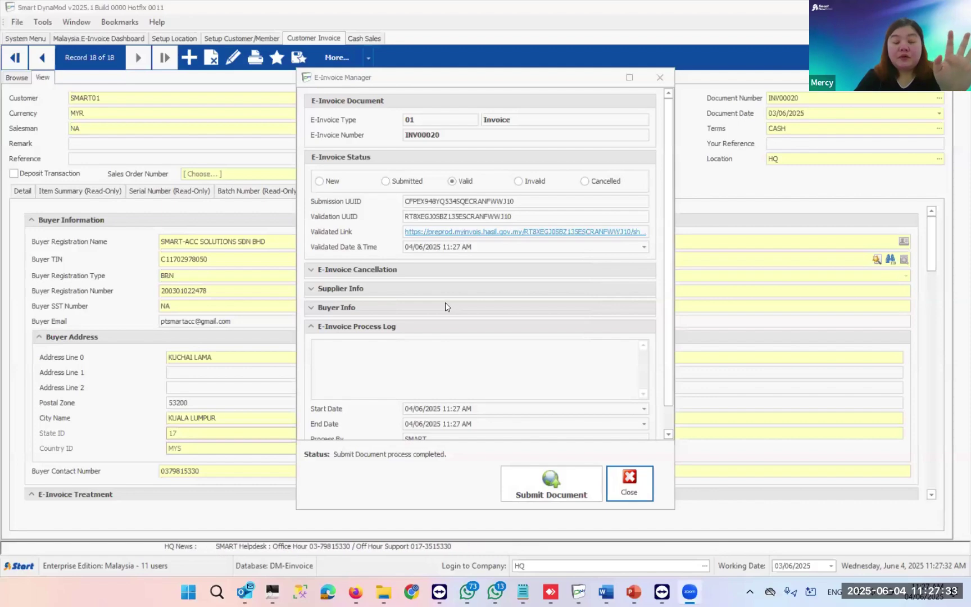
- Review the submission log in the E-Invoice Manager, then close it to return to INV00020
scroll(446, 303, down, 2)
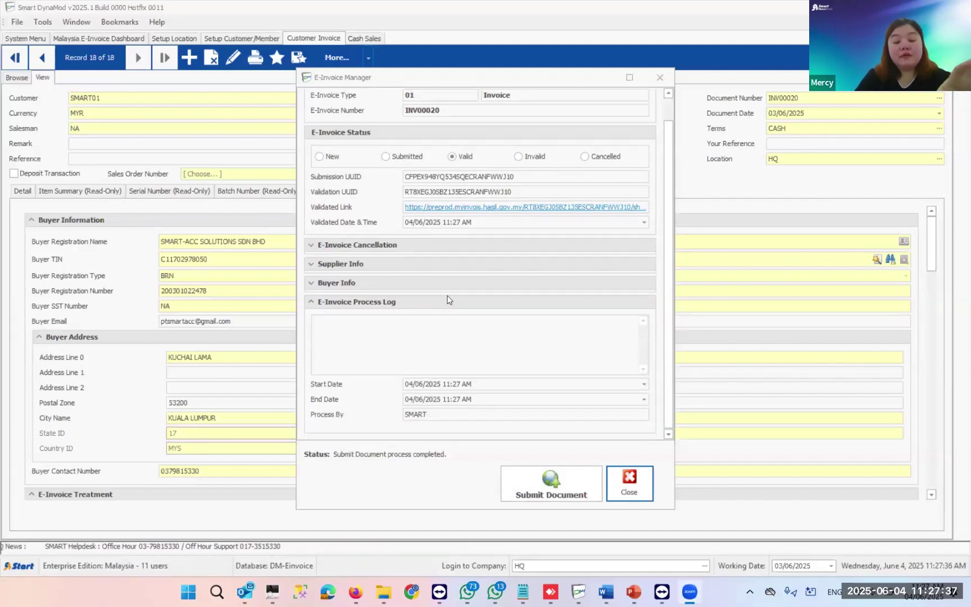
scroll(466, 200, up, 2)
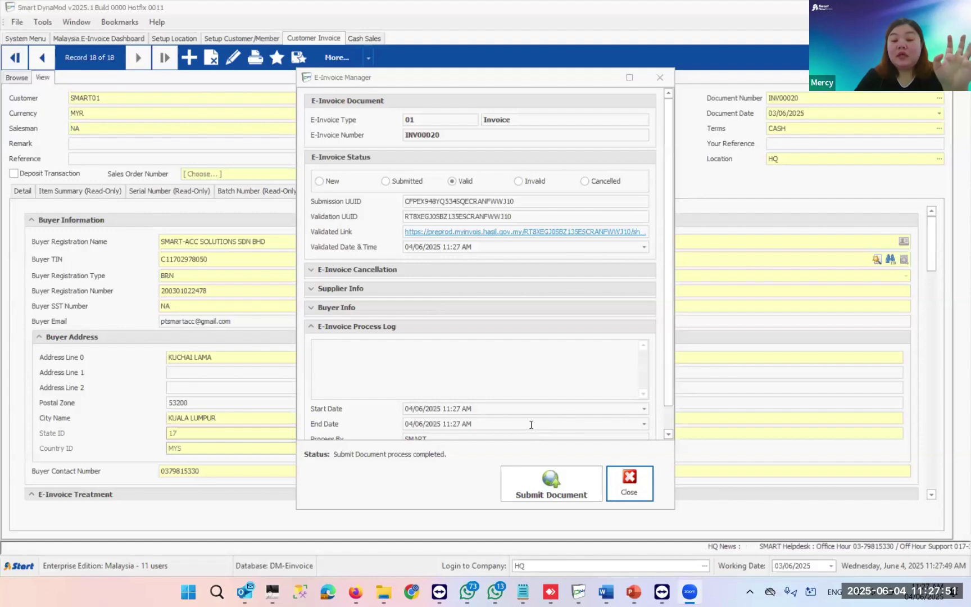
click(525, 180)
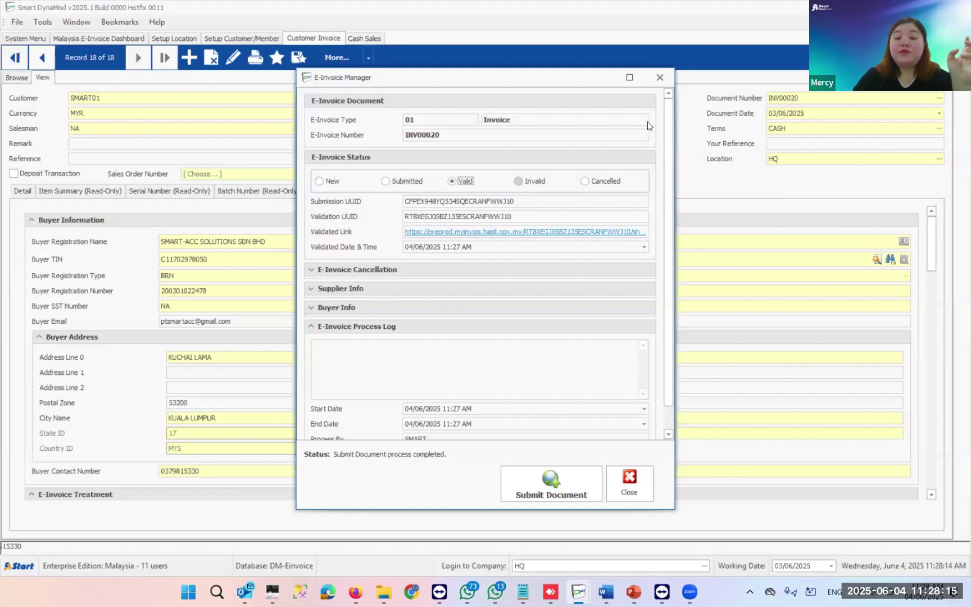
click(630, 481)
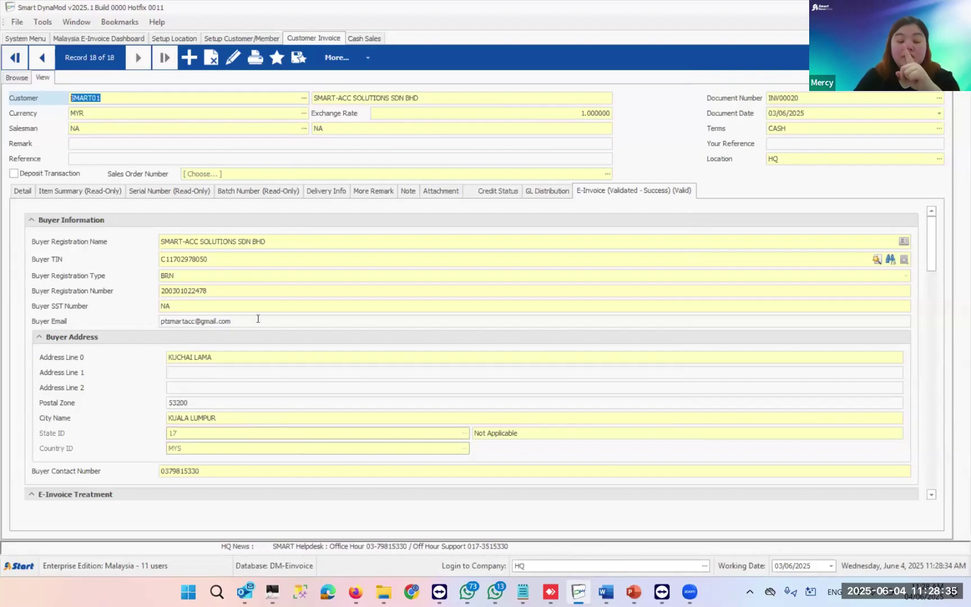
- Check the buyer's e-mail on INV00020, then preview its E-Invoice (A4) report
click(85, 324)
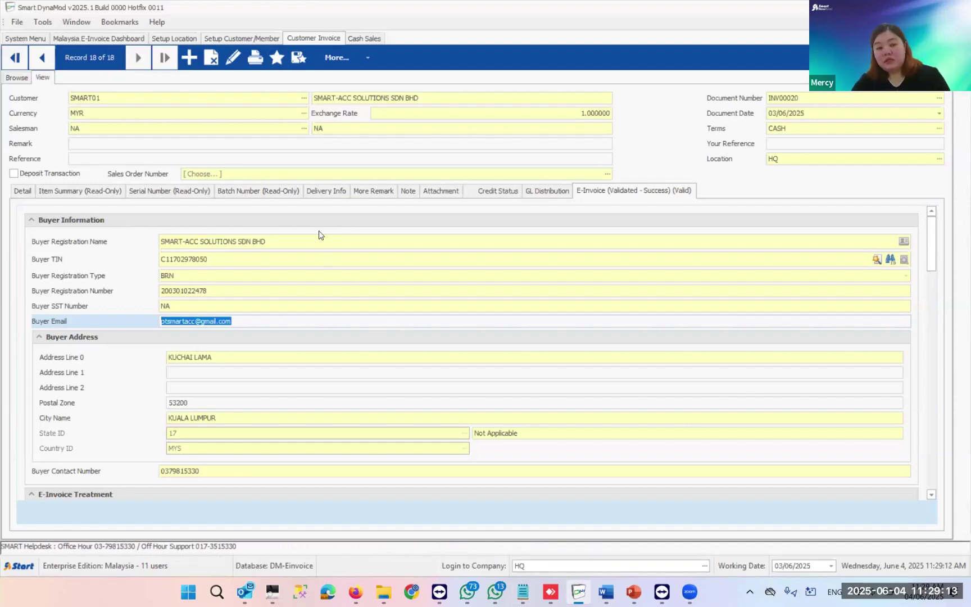
click(254, 67)
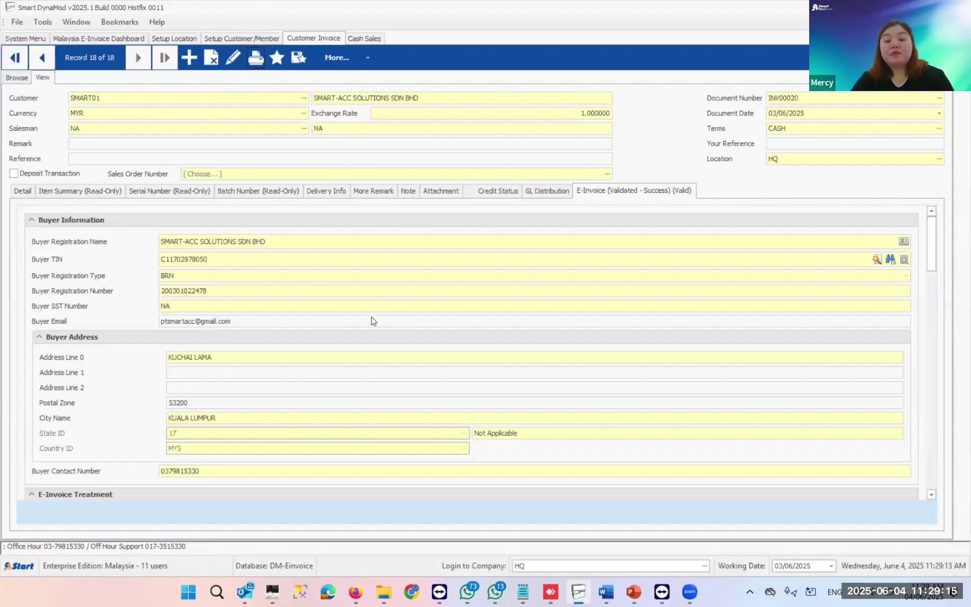
click(542, 437)
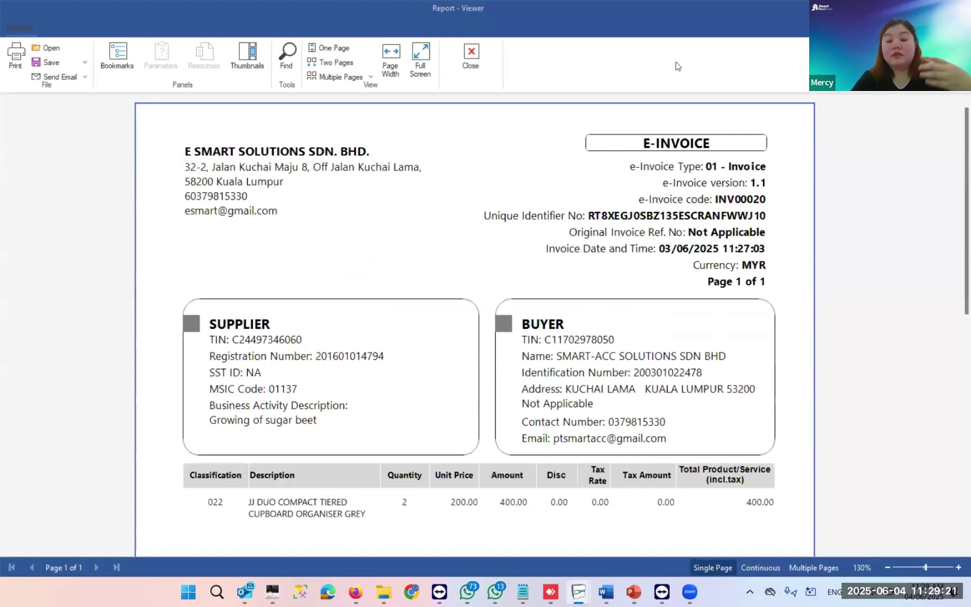
- Scroll through the E-Invoice report preview down to the QR code
scroll(674, 65, down, 5)
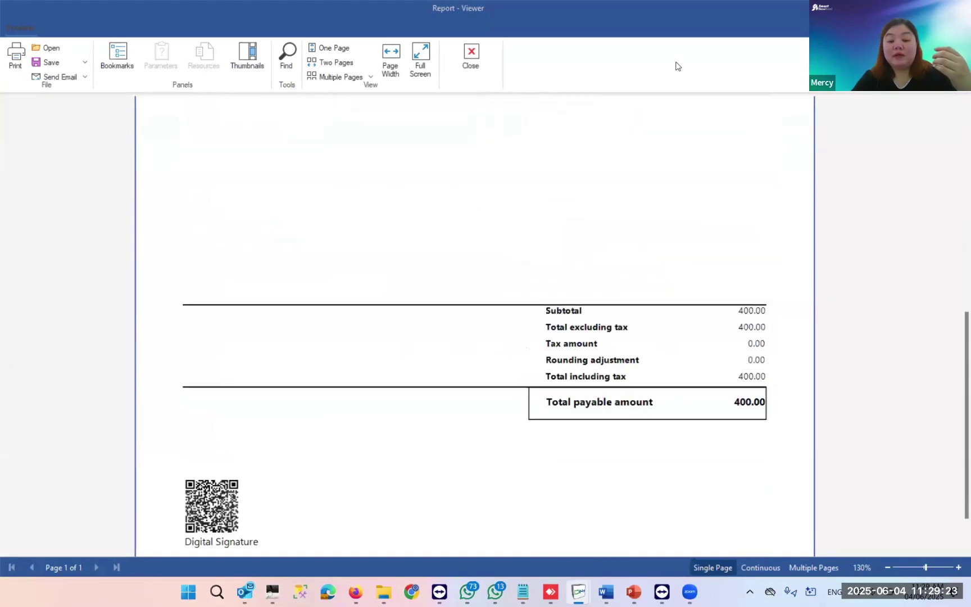
scroll(674, 65, up, 5)
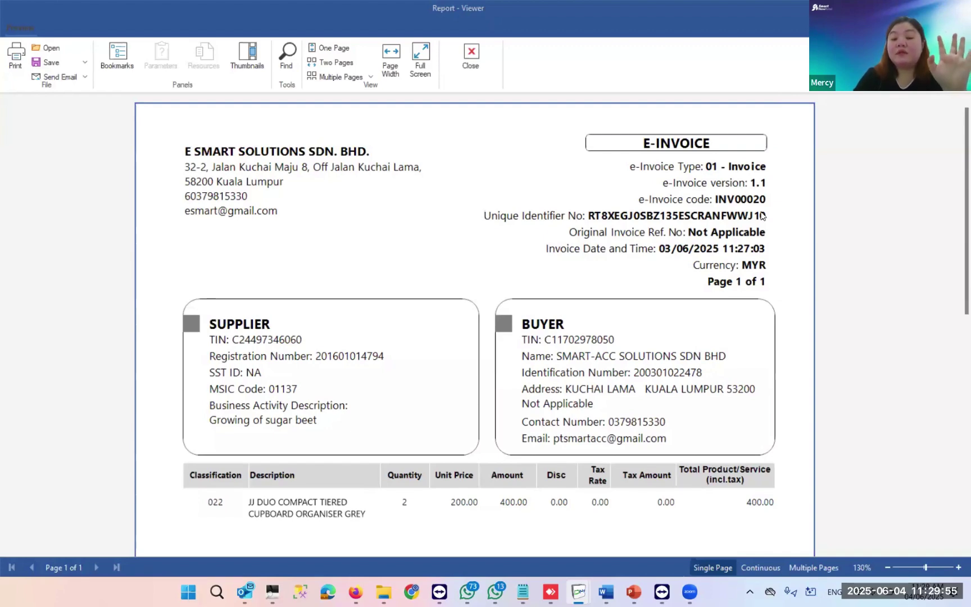
scroll(717, 275, down, 3)
scroll(643, 338, down, 2)
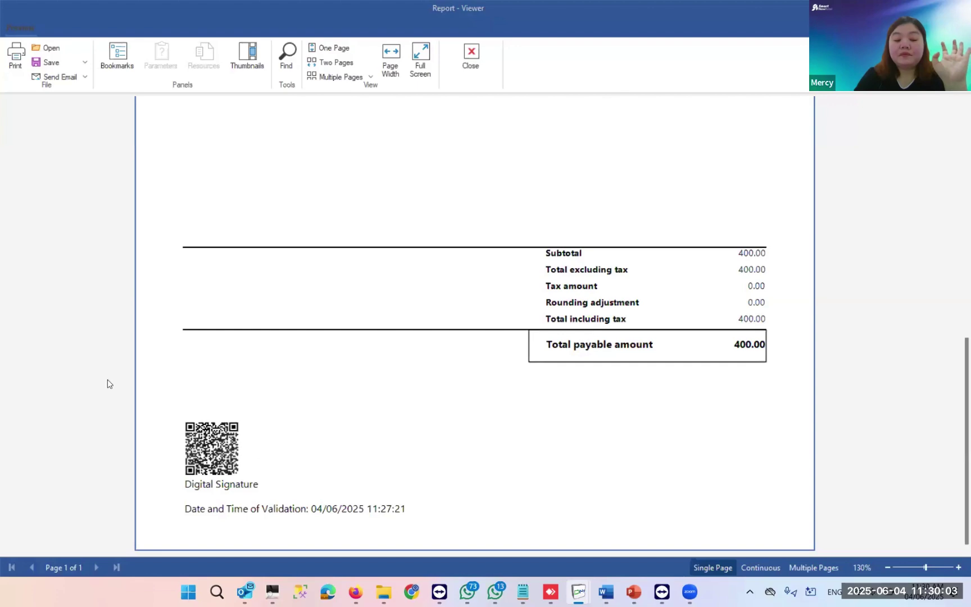
scroll(260, 438, up, 8)
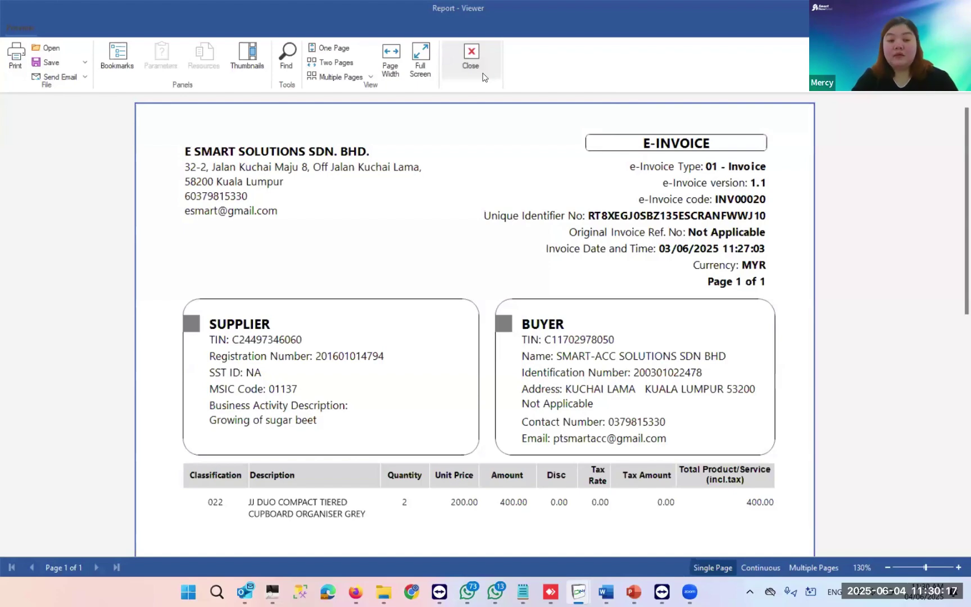
- Close the report preview and print options, then bring up the E-Invoice FAQ presentation
click(482, 75)
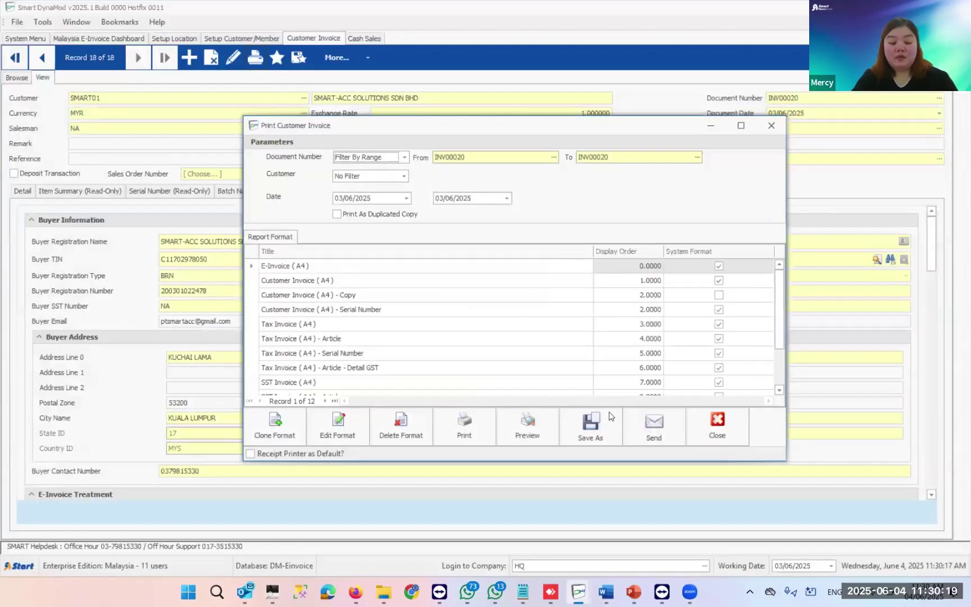
click(715, 425)
mouse_move(635, 591)
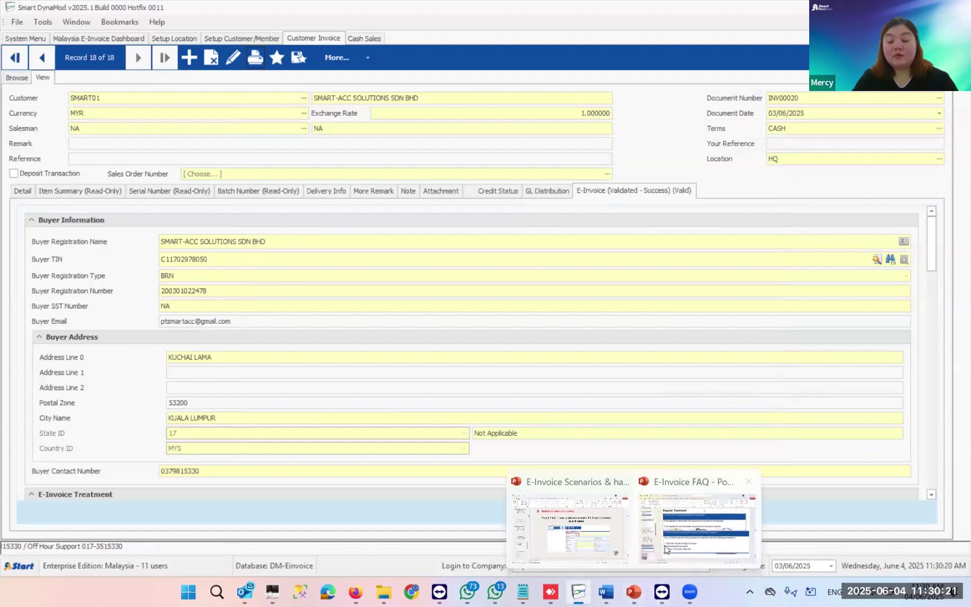
click(688, 510)
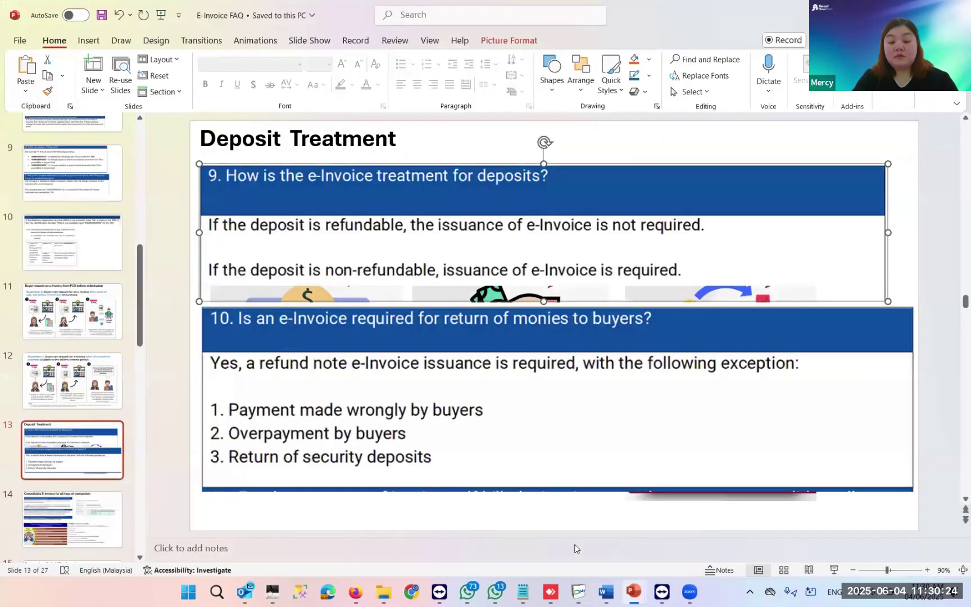
- Start the E-Invoice Scenarios slide show from the current slide
mouse_move(634, 591)
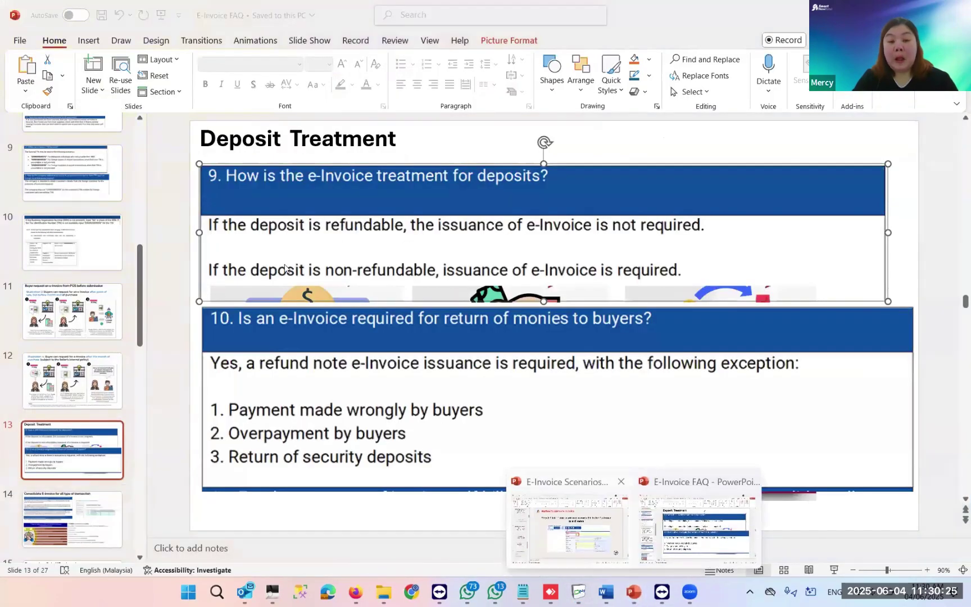
click(520, 485)
click(834, 570)
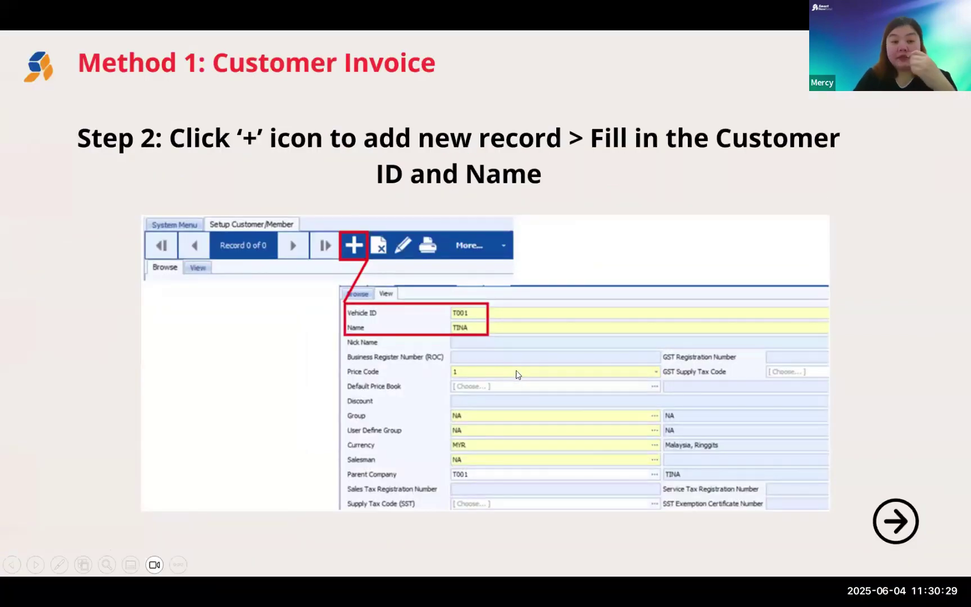
- Step through the customer invoice slides to Step 3, where LHDN returns Valid status
key(Right)
key(Left)
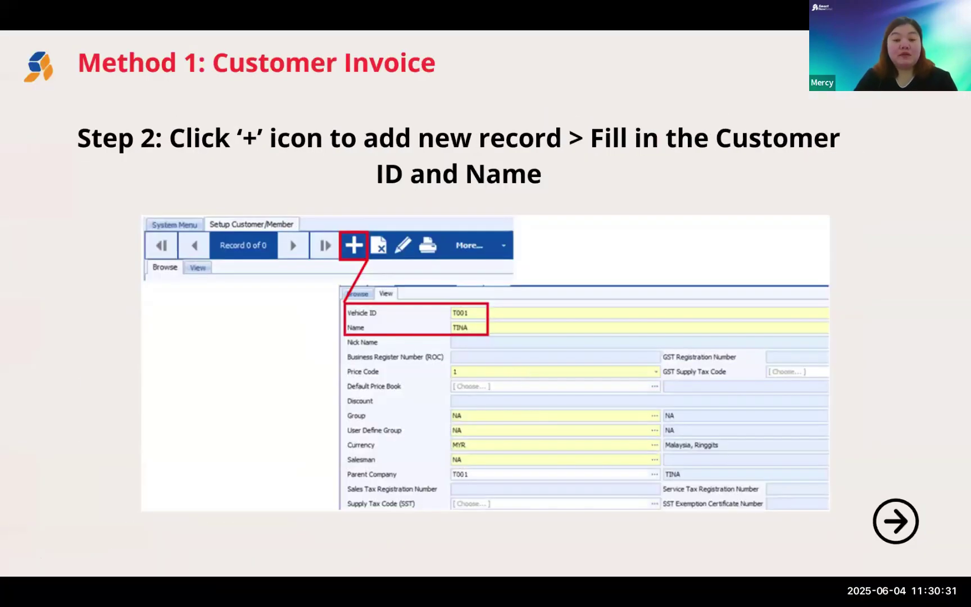
key(Left)
key(Right)
key(Right)
key(Right)
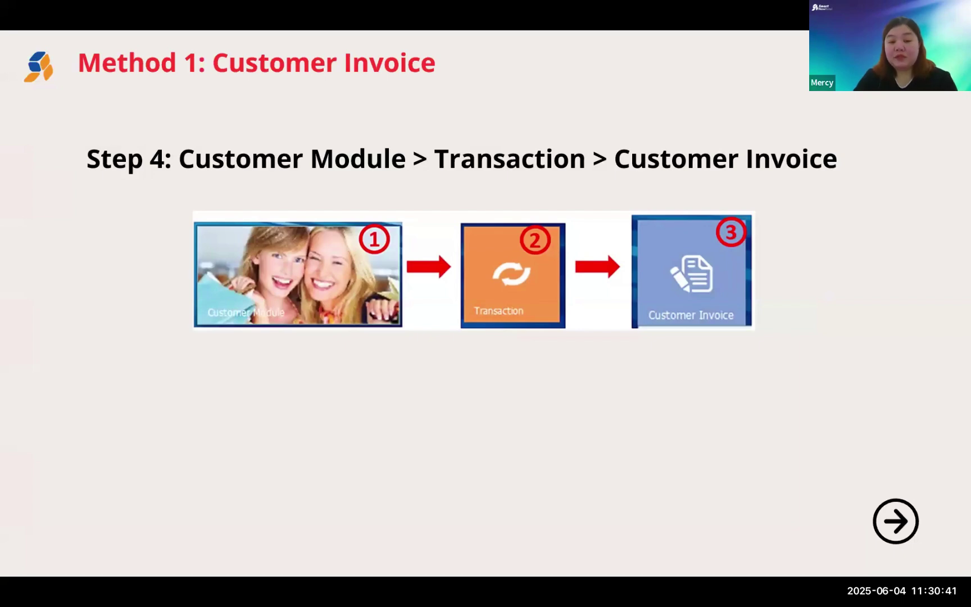
key(Right)
key(Right)
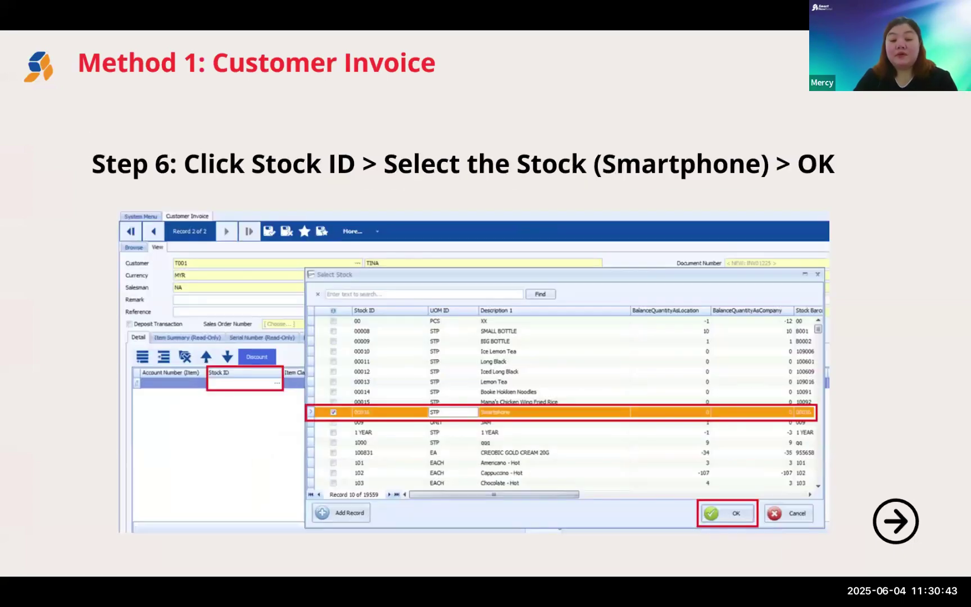
key(Right)
key(Right)
key(Right)
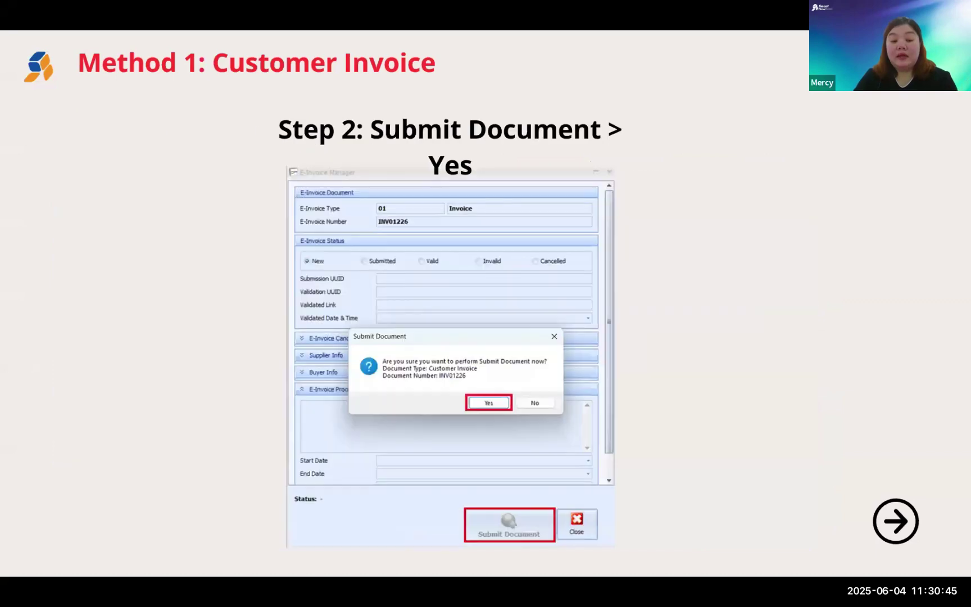
key(Right)
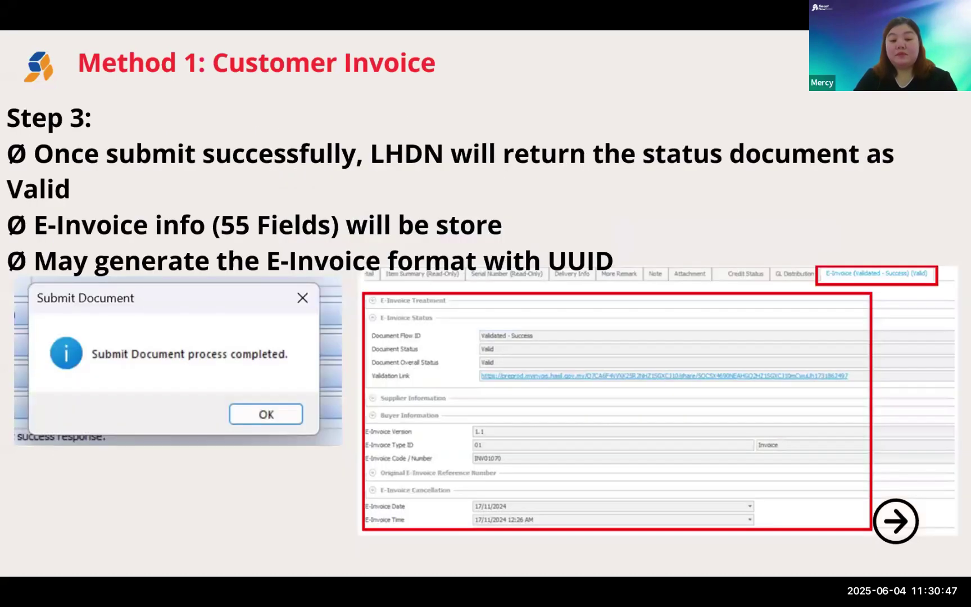
key(Right)
key(Right)
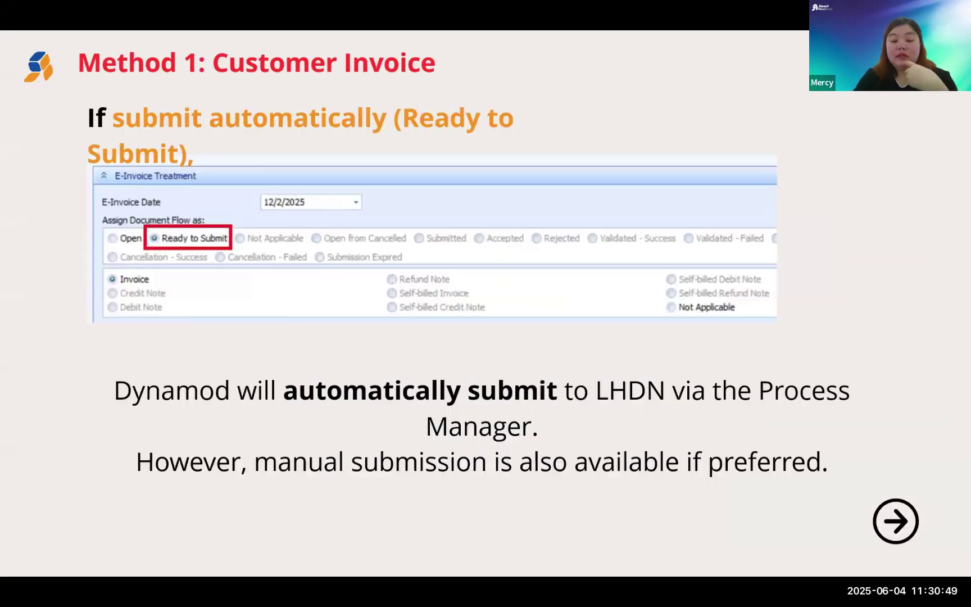
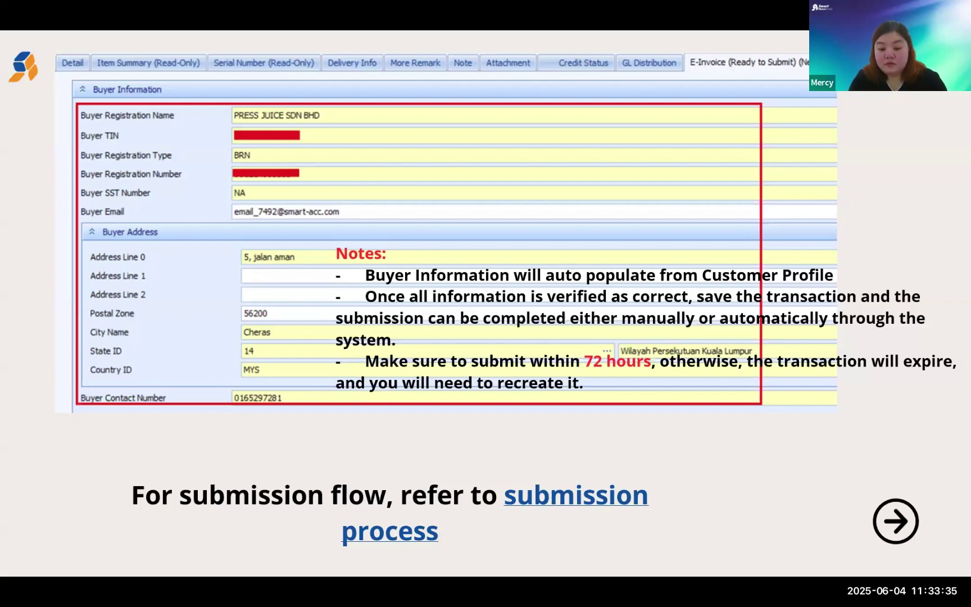
- Flip between the Illustration 8 consolidated e-Invoice slide and the Buyer Information notes slide
key(Right)
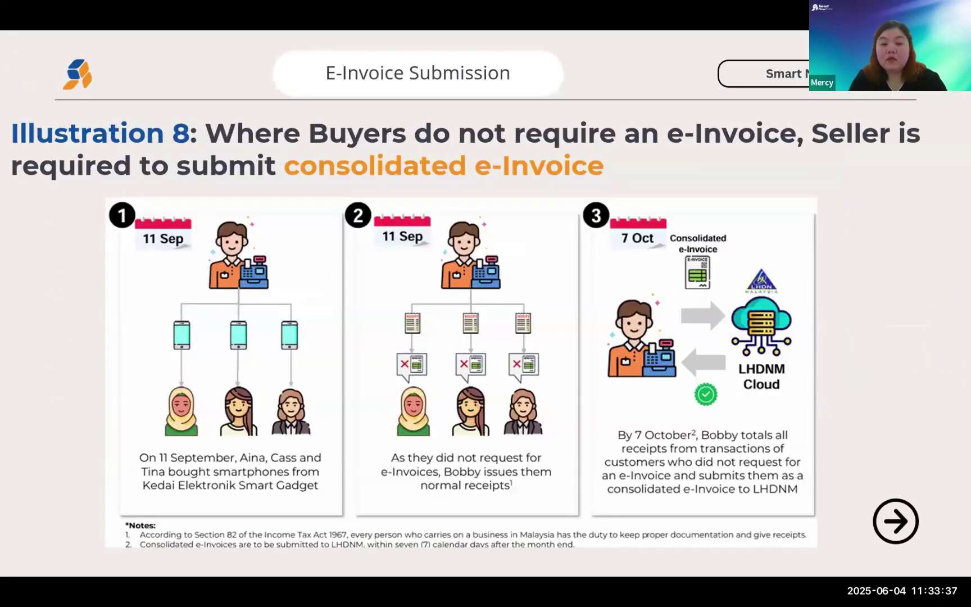
key(Left)
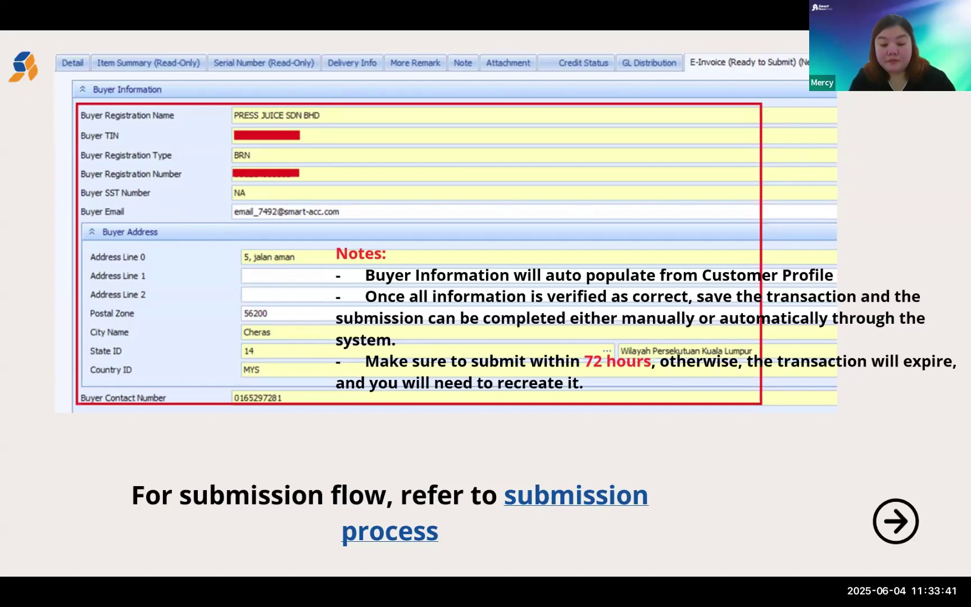
key(Right)
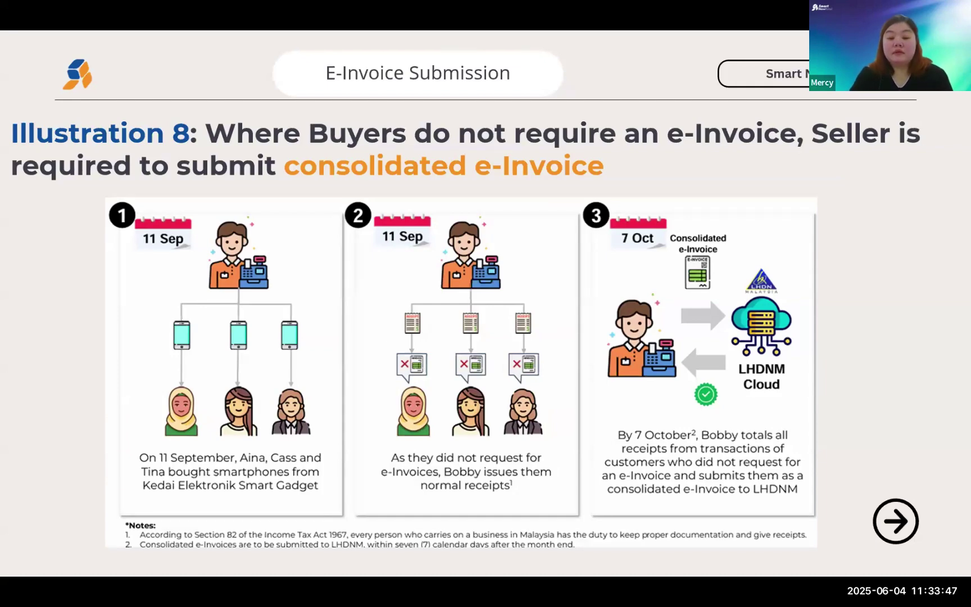
key(Left)
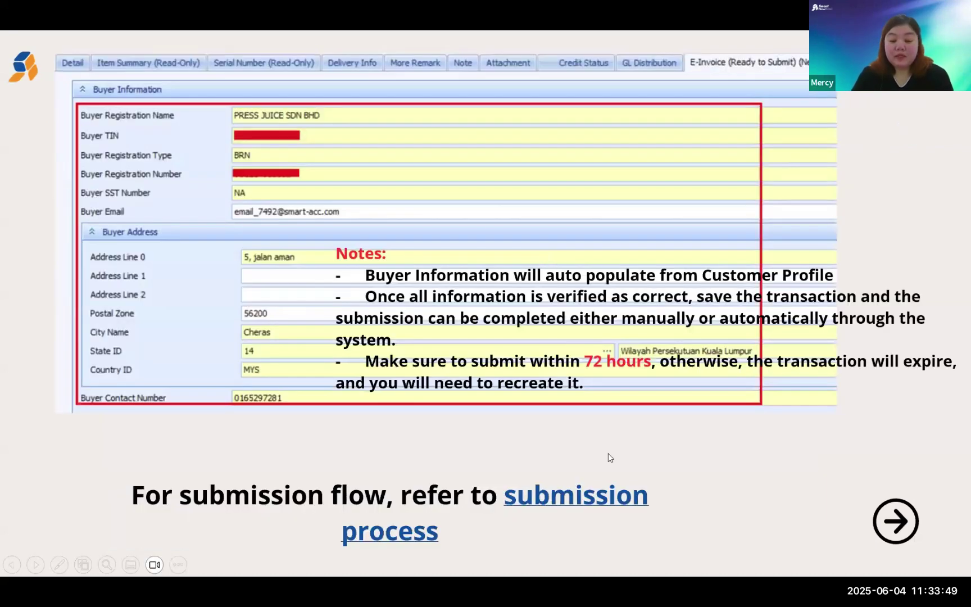
key(super)
- Switch to Smart DynaMod and choose E-Invoice Actions > Cancel Document for invoice INV00020
click(587, 589)
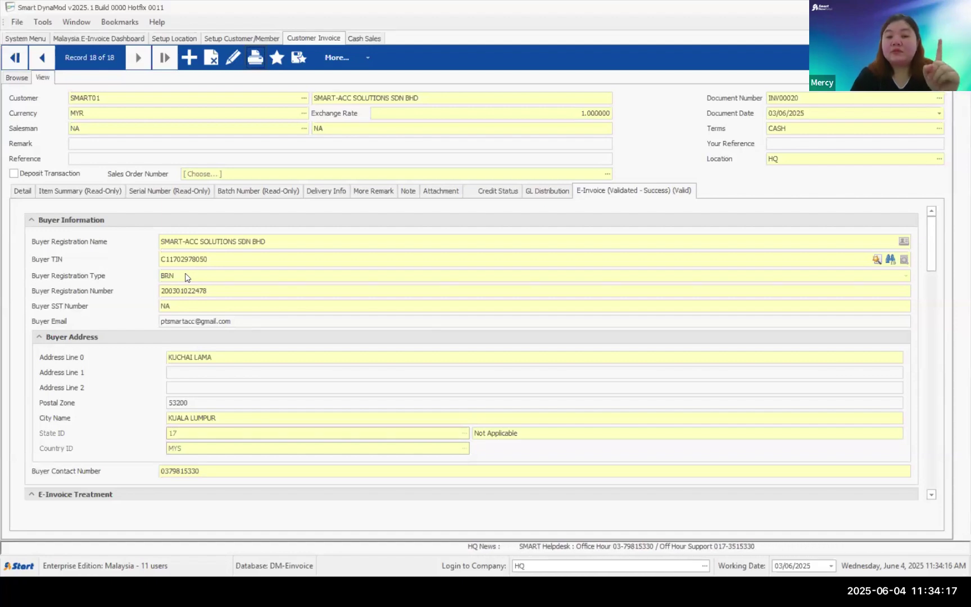
click(371, 64)
mouse_move(465, 286)
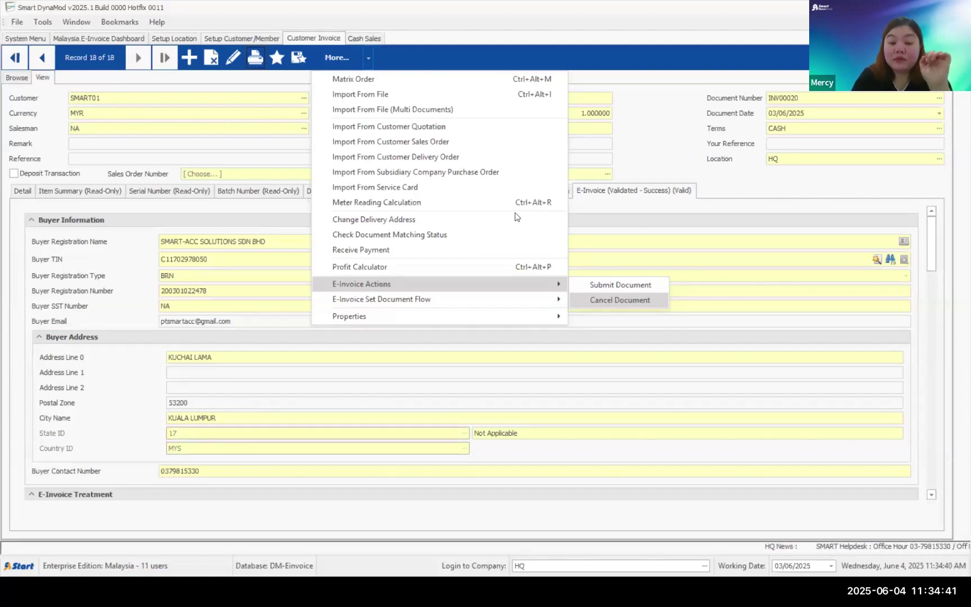
click(404, 62)
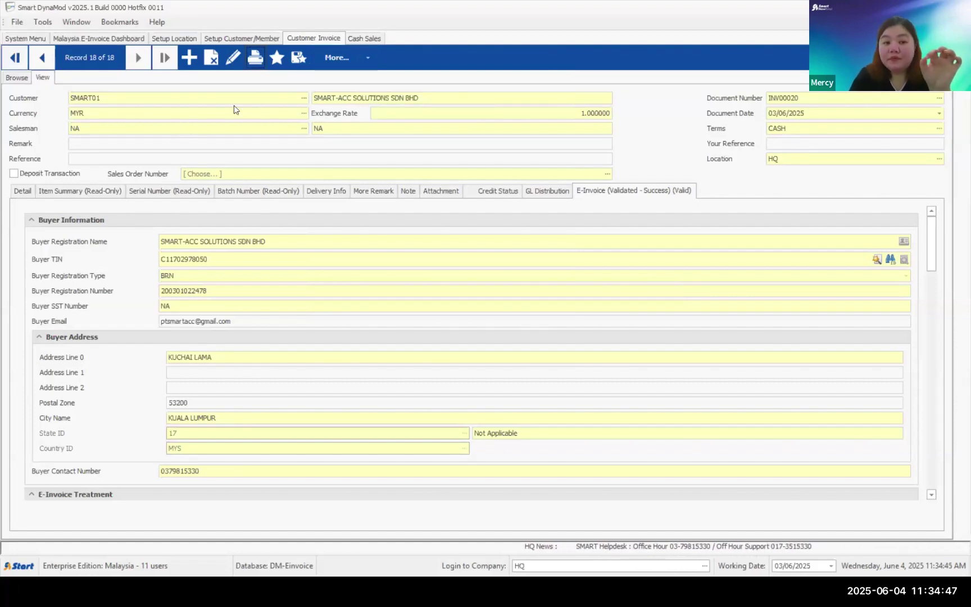
click(337, 58)
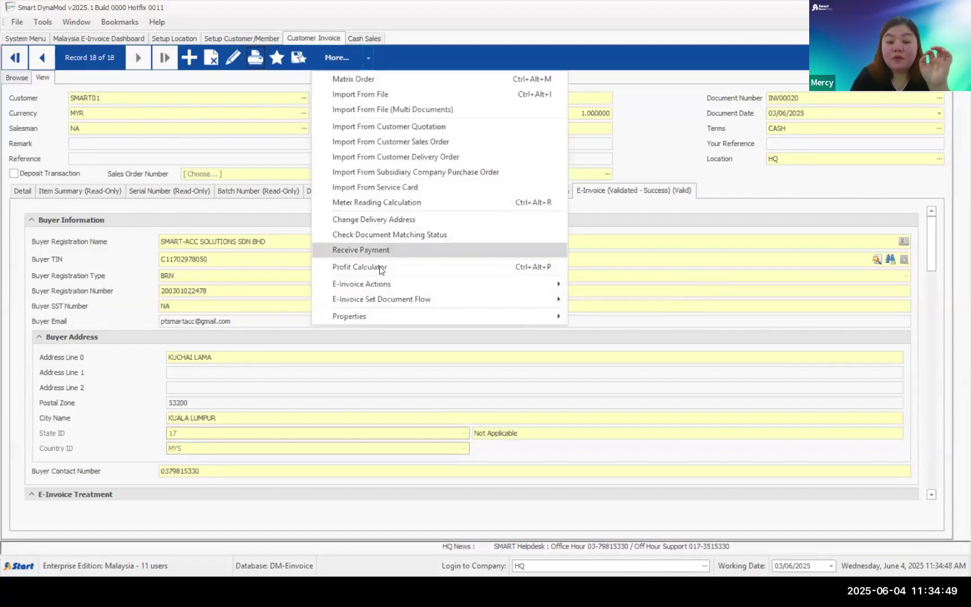
mouse_move(378, 282)
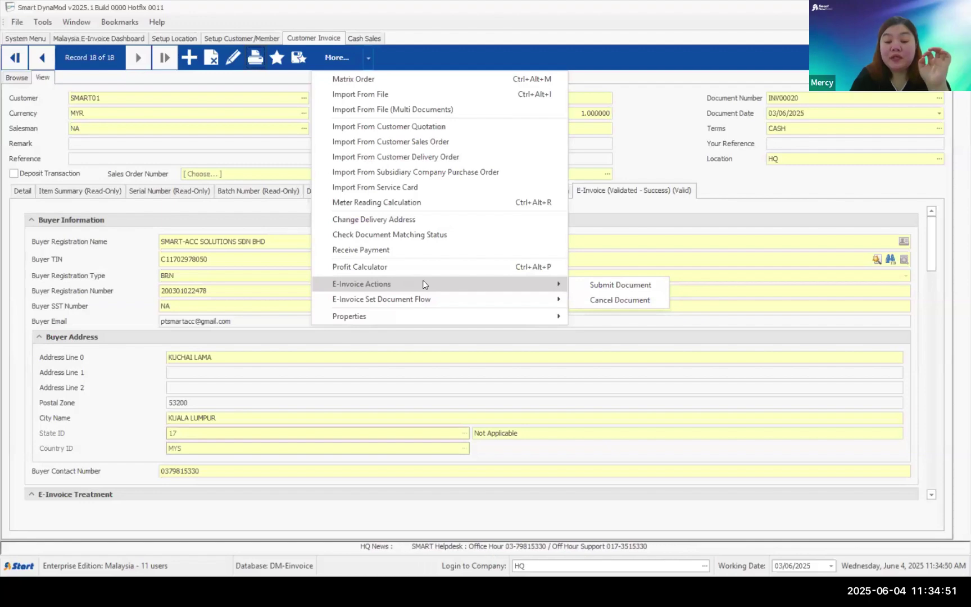
click(613, 300)
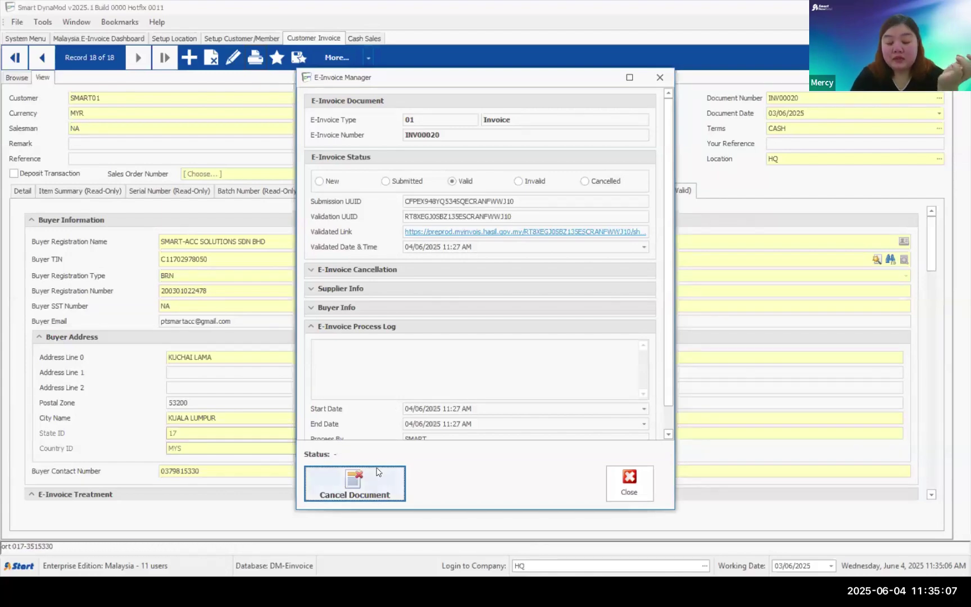
- Cancel INV00020's e-invoice with reason EDIT PURPOSE, confirm it, and close the E-Invoice Manager
click(371, 487)
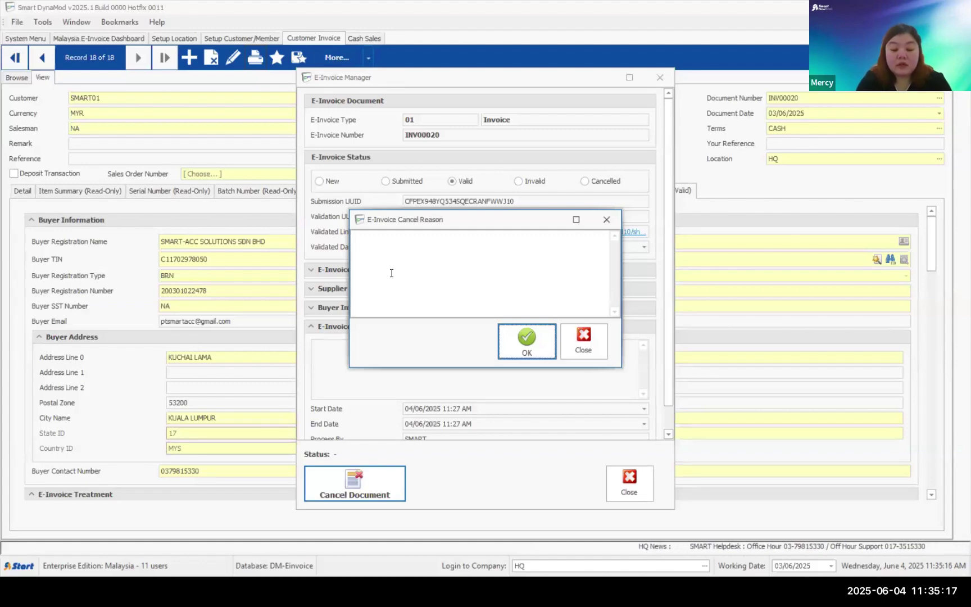
click(527, 340)
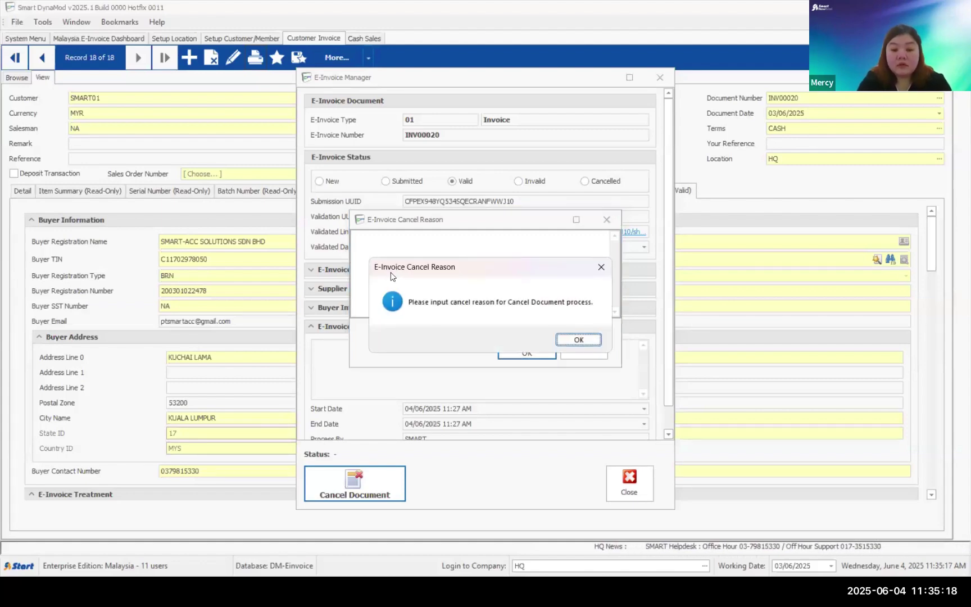
click(599, 269)
text(EDIT )
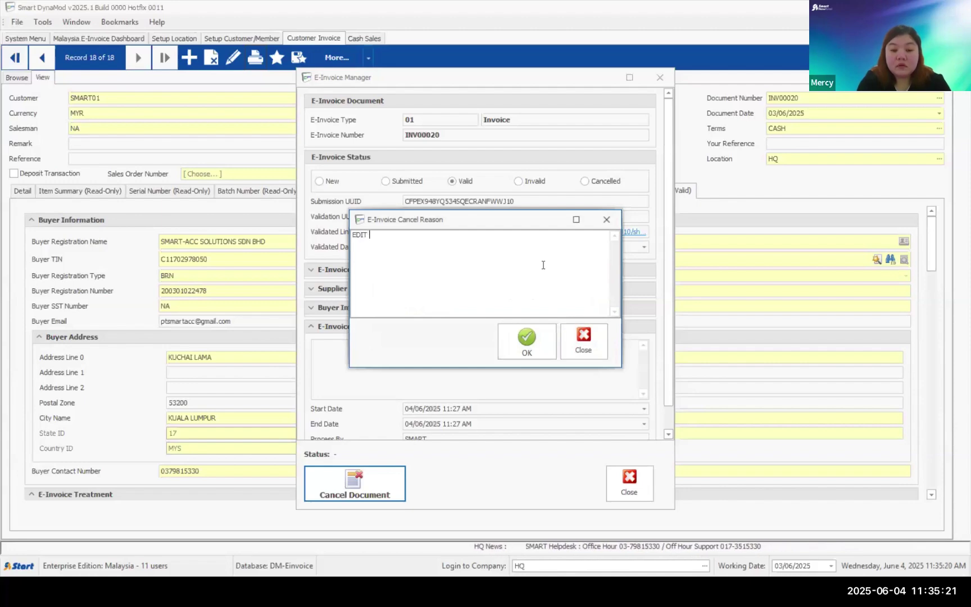
text(PURPOSE)
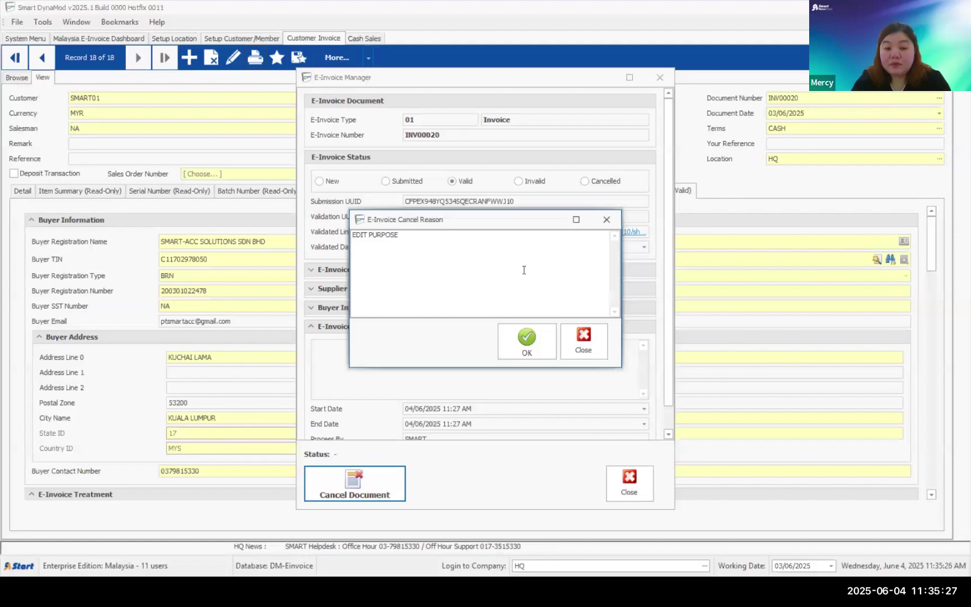
click(526, 345)
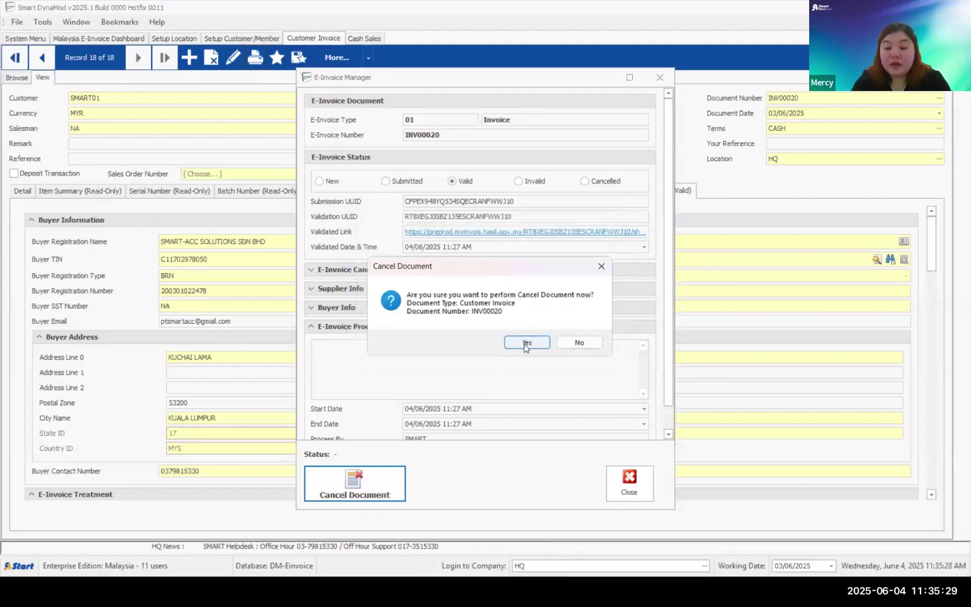
click(526, 344)
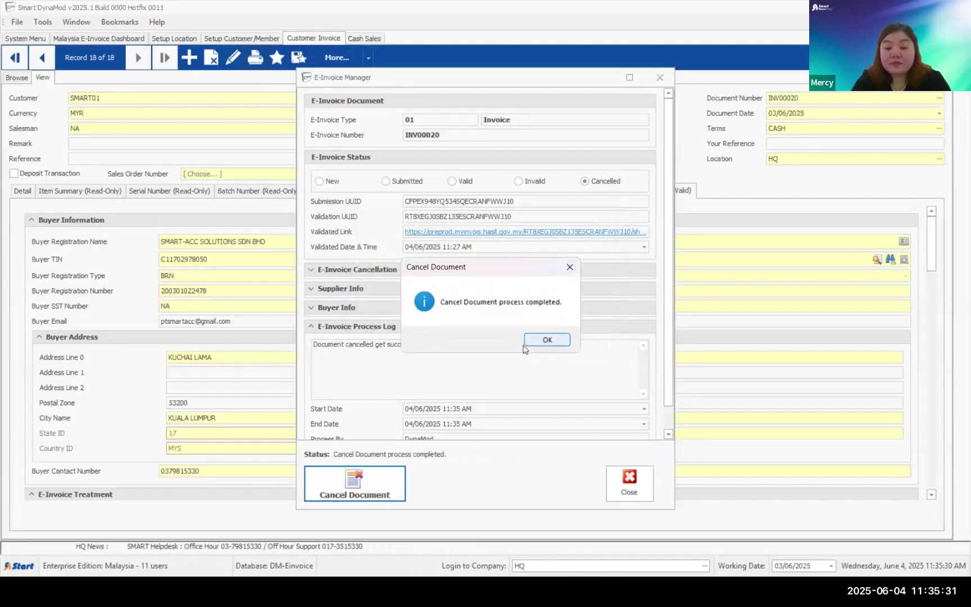
click(543, 340)
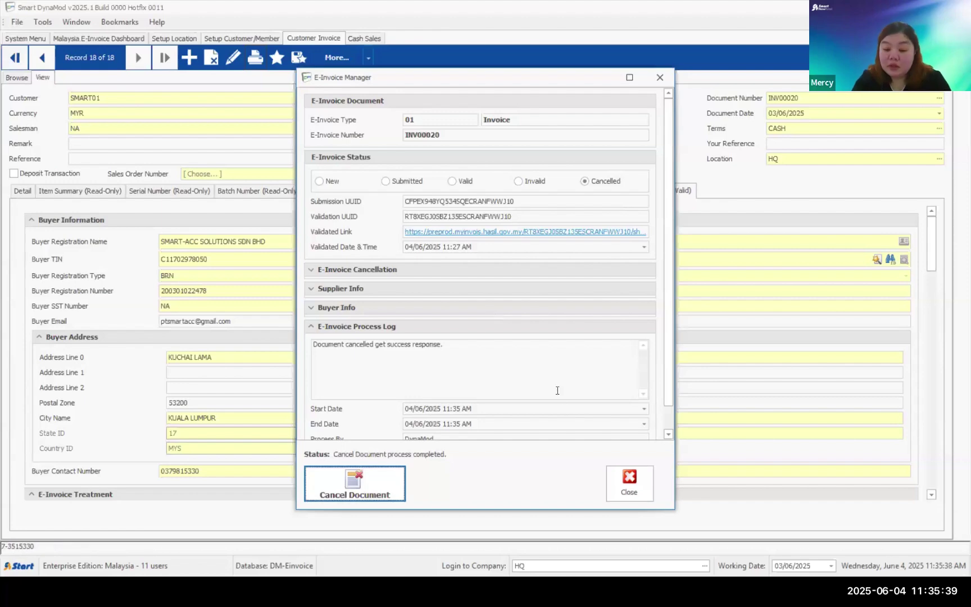
click(618, 482)
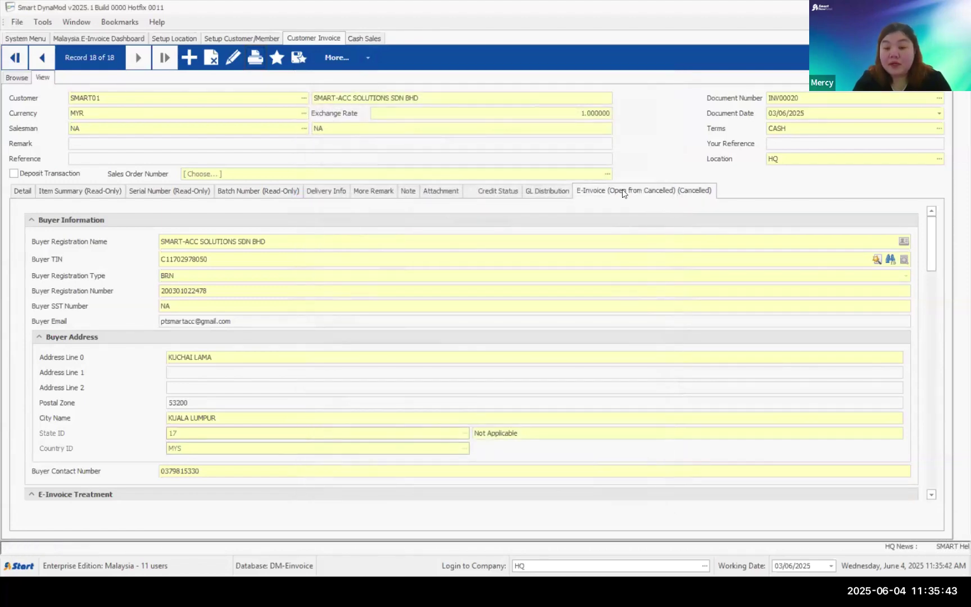
- In edit mode, add a new Detail line with stock item JJ001969
click(232, 57)
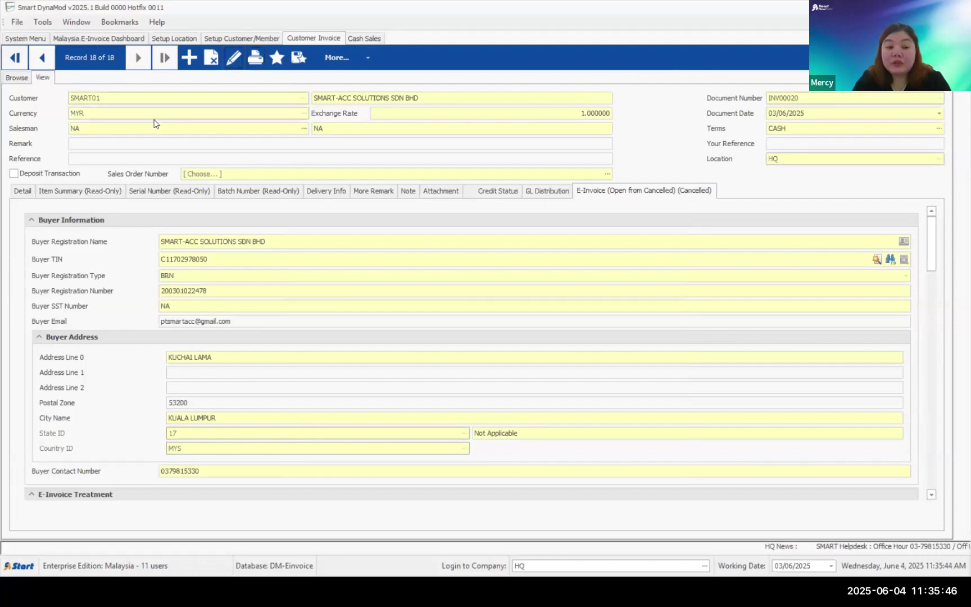
click(23, 191)
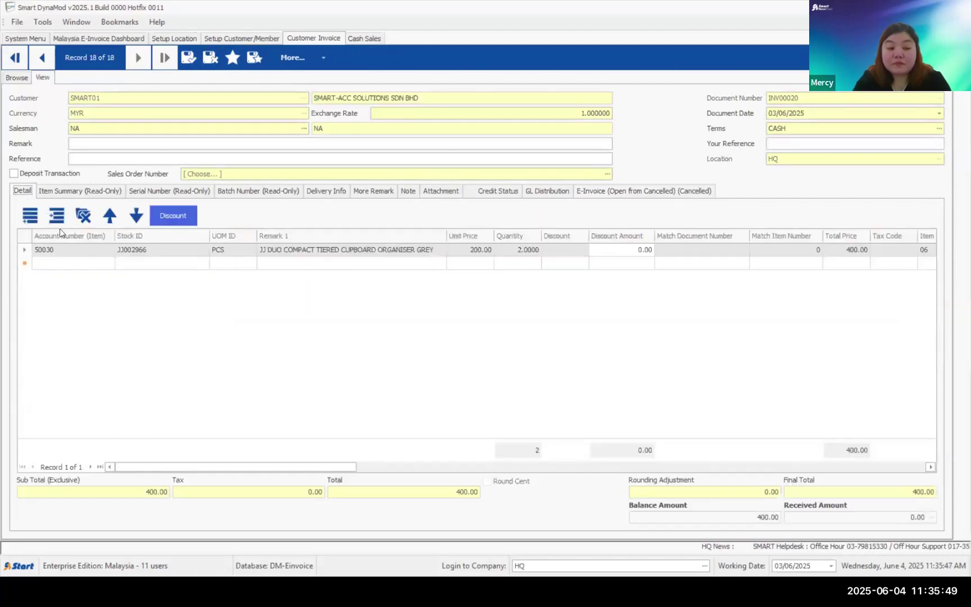
click(165, 253)
click(191, 262)
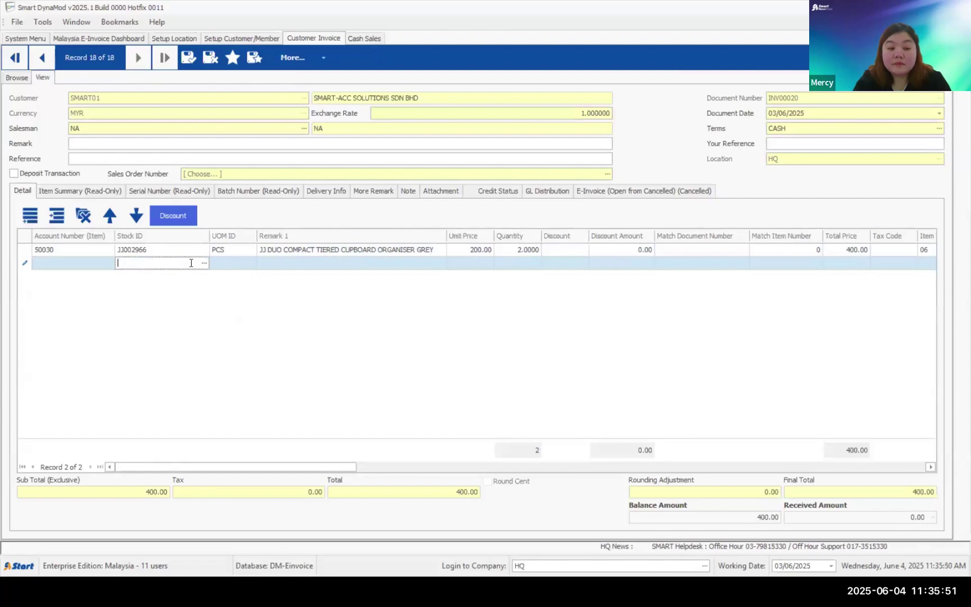
click(205, 263)
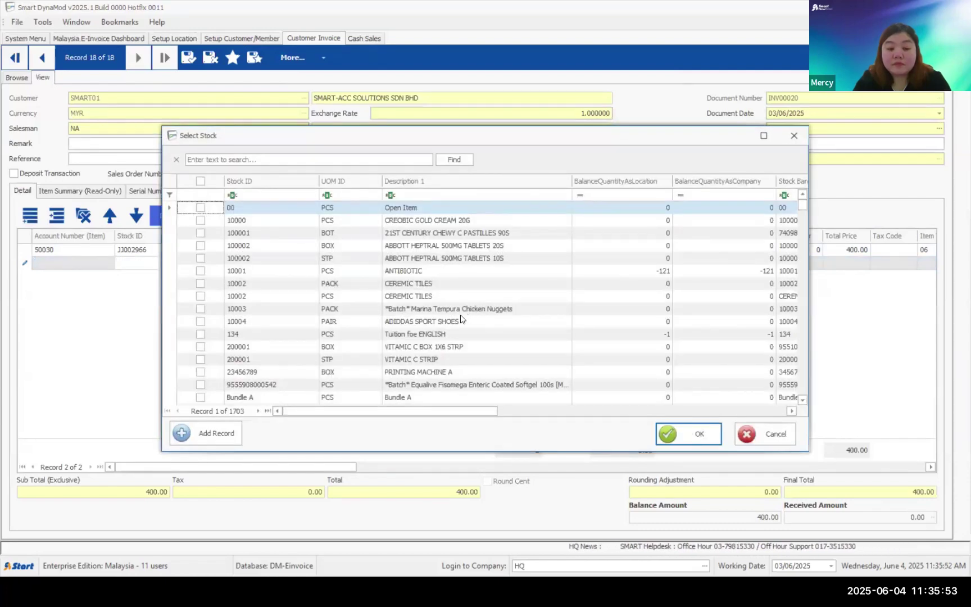
scroll(460, 320, down, 20)
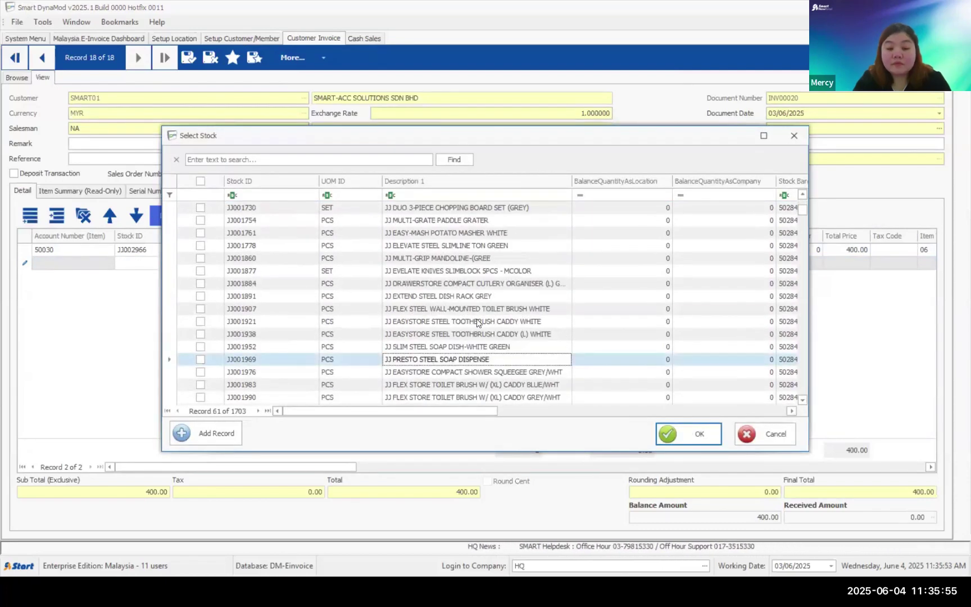
key(Return)
- Give the JJ001969 line unit price 500 and quantity 2, then save the invoice at 1,400.00
click(486, 267)
text(50)
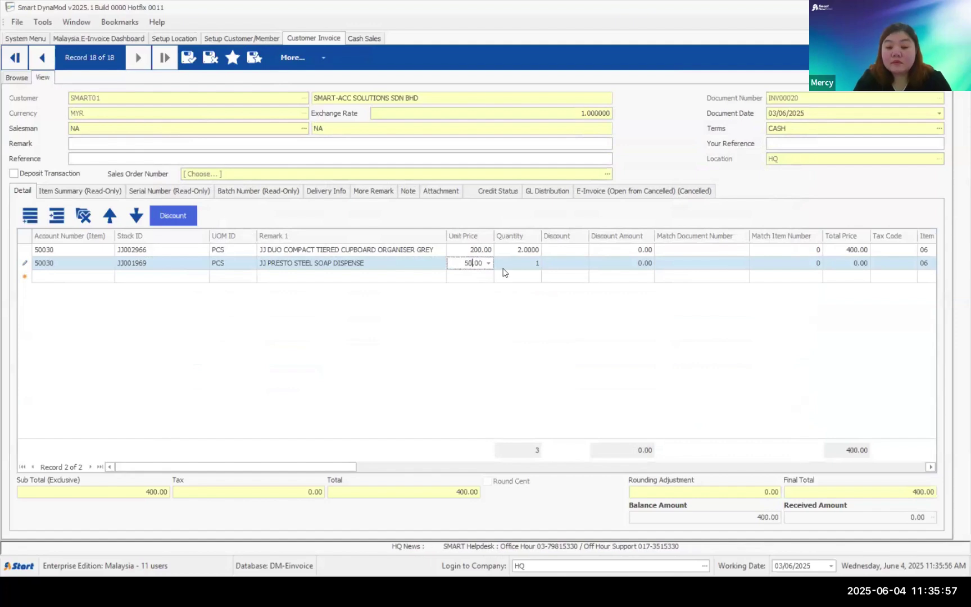
text(0)
click(531, 264)
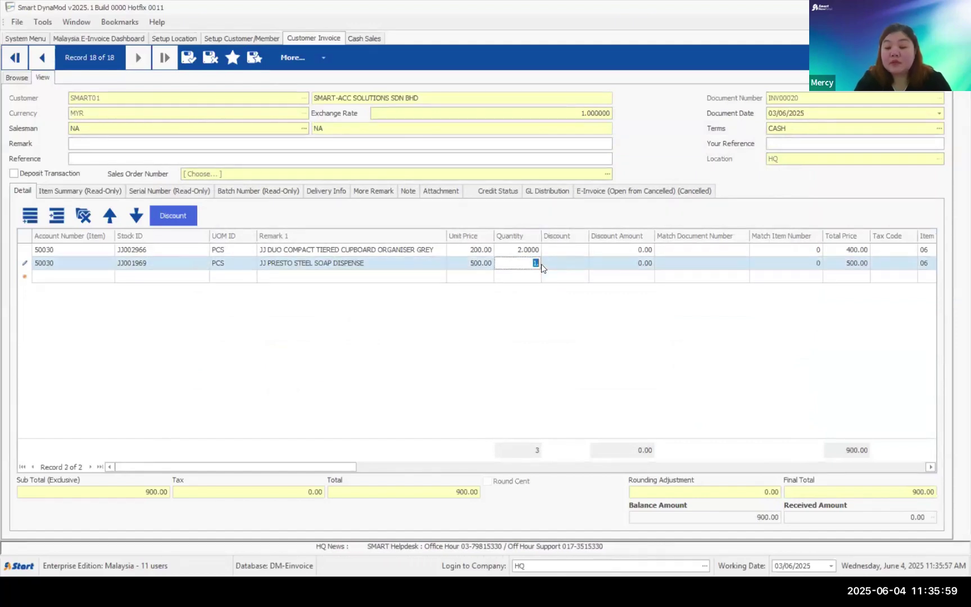
text(2)
click(598, 278)
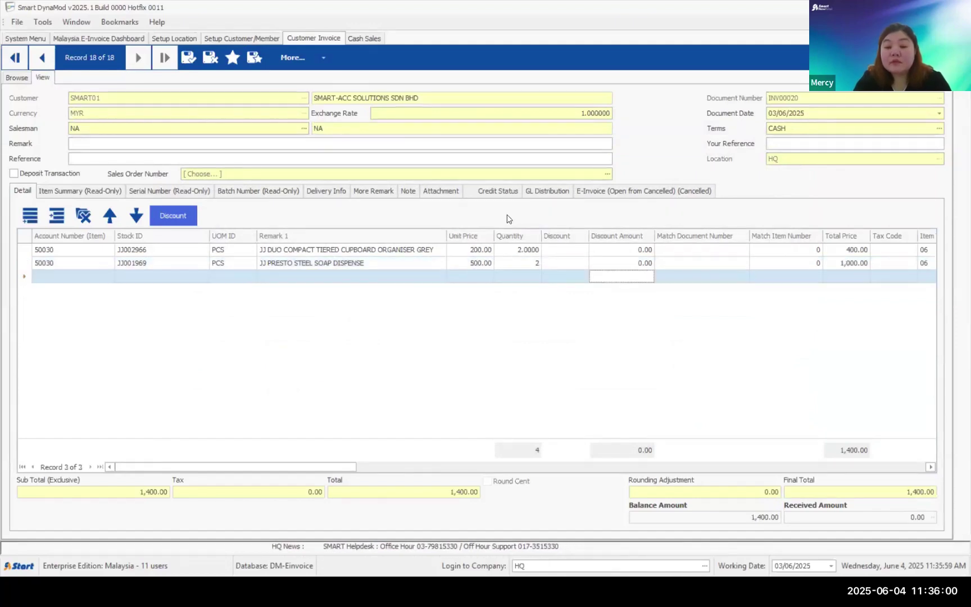
click(188, 56)
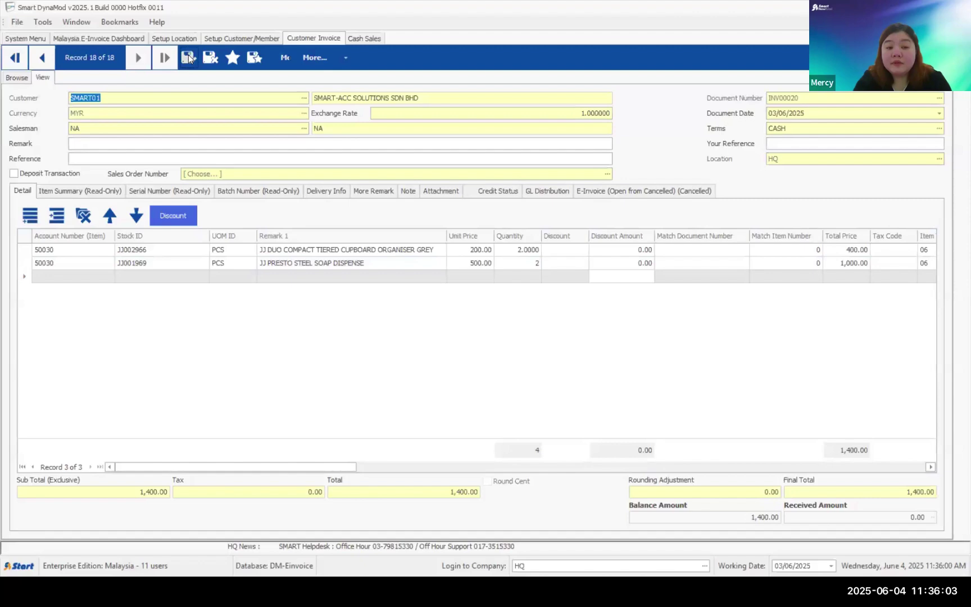
- Choose E-Invoice Actions > Submit Document for INV00020
click(369, 59)
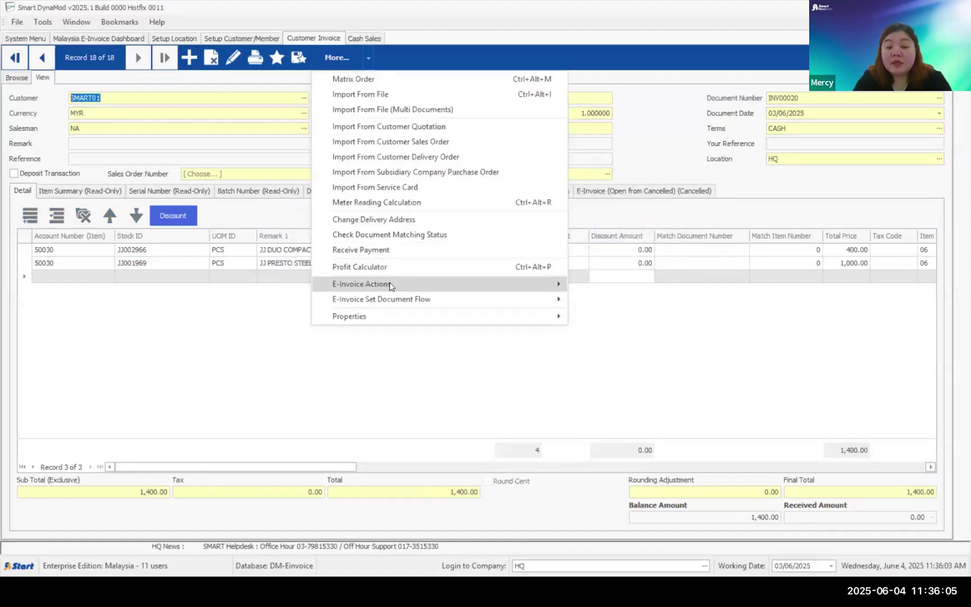
mouse_move(389, 284)
click(619, 283)
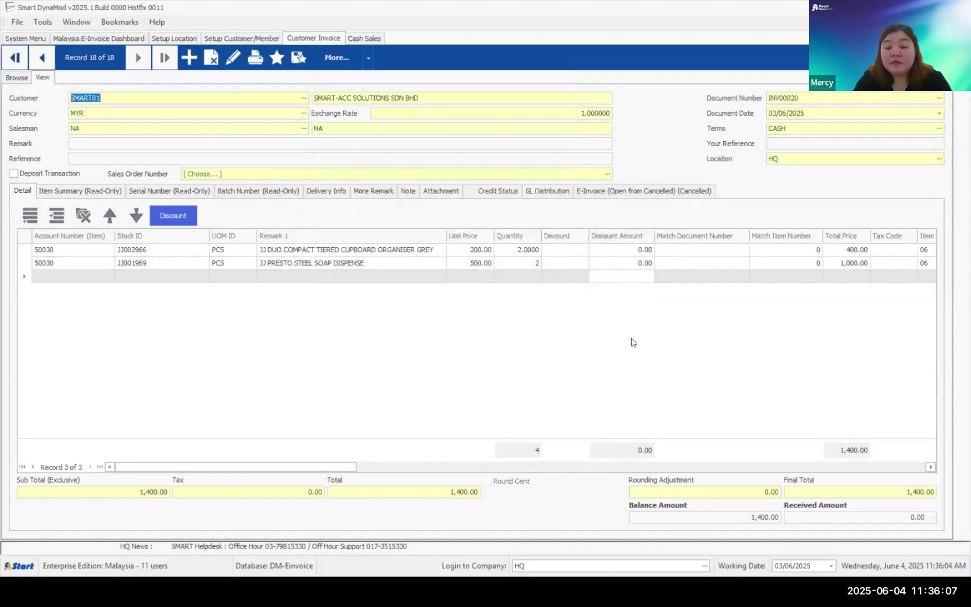
- Submit INV00020's e-invoice twice until it returns to Valid, then close the E-Invoice Manager
click(551, 483)
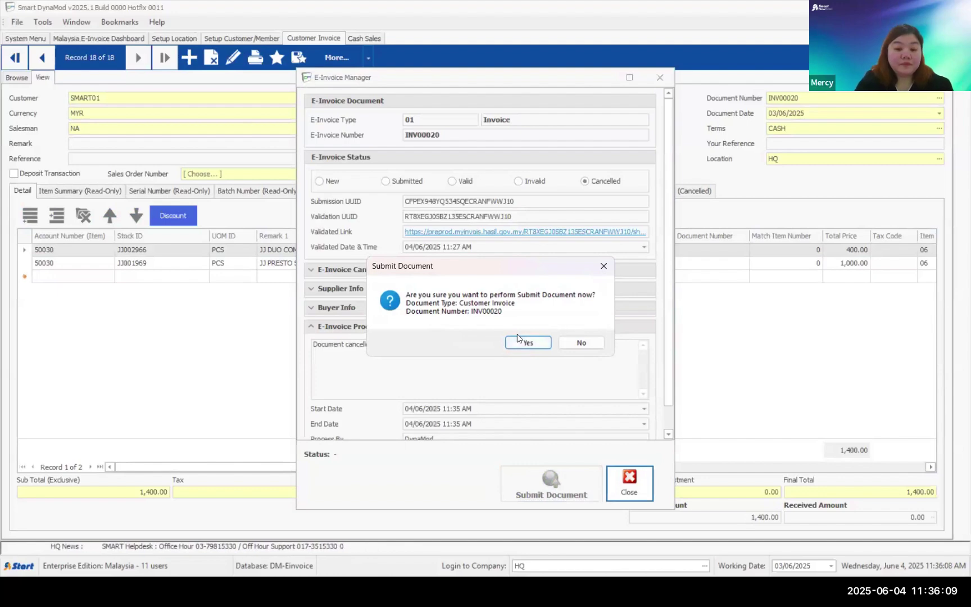
click(517, 341)
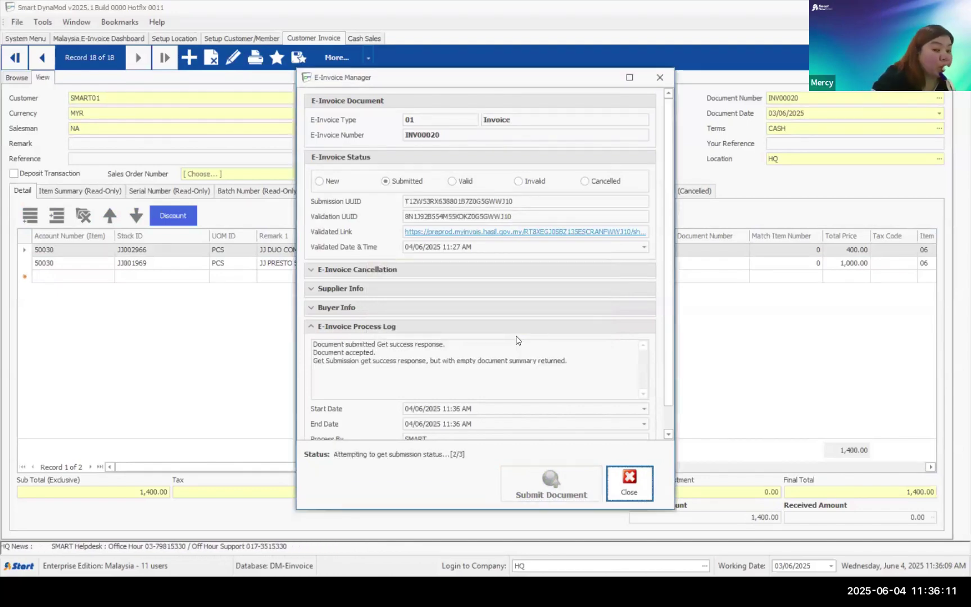
click(543, 341)
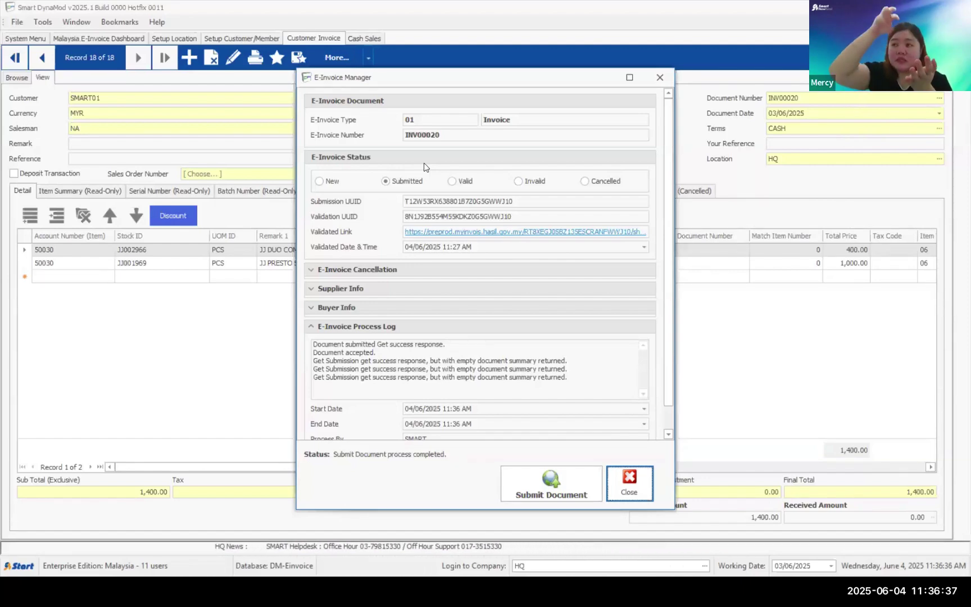
click(542, 486)
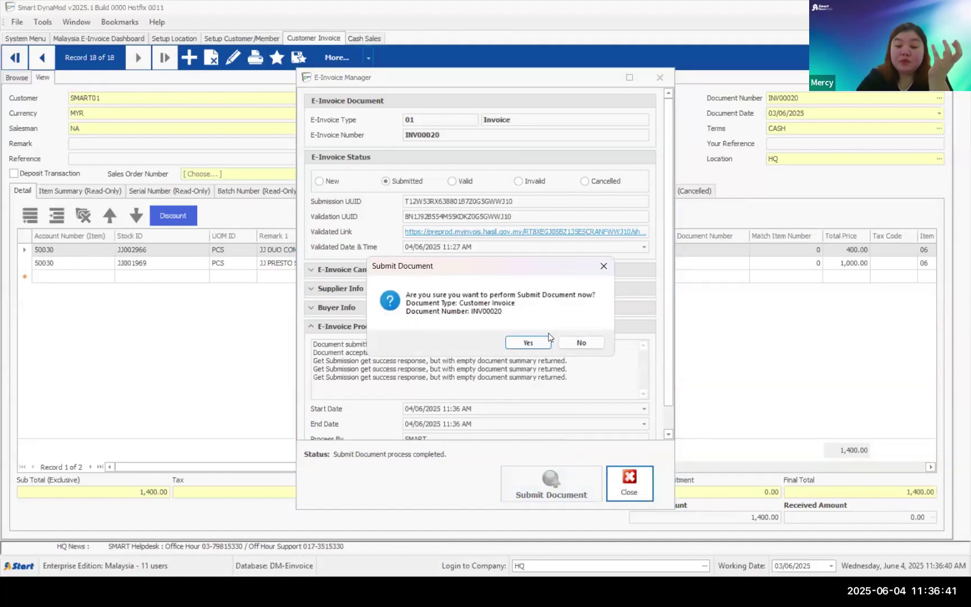
click(543, 340)
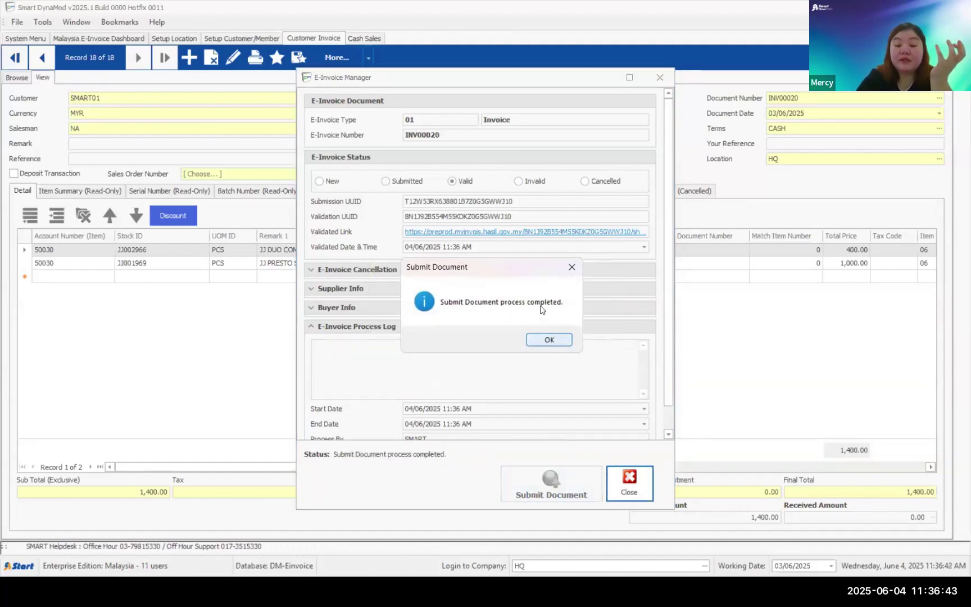
click(549, 341)
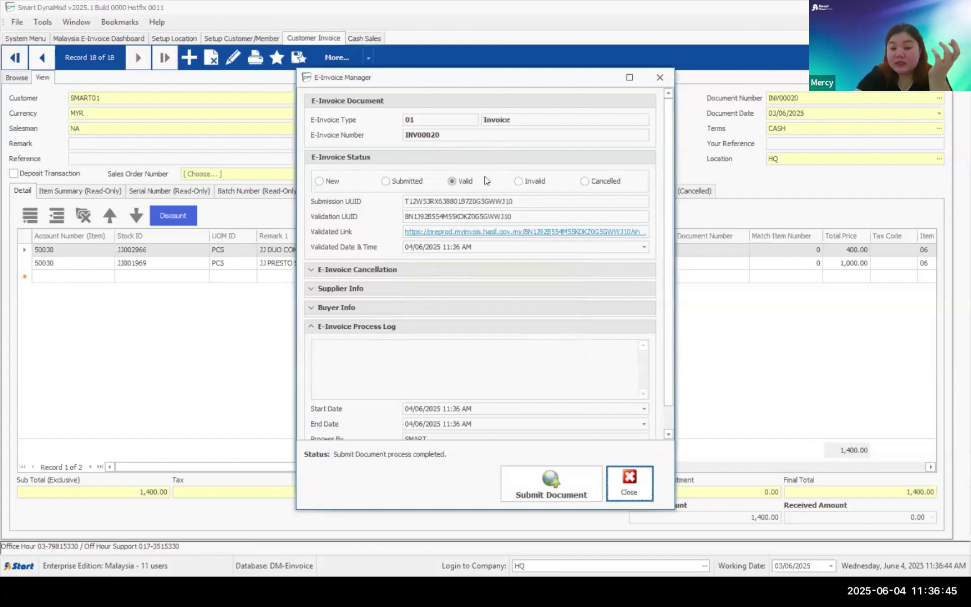
click(633, 479)
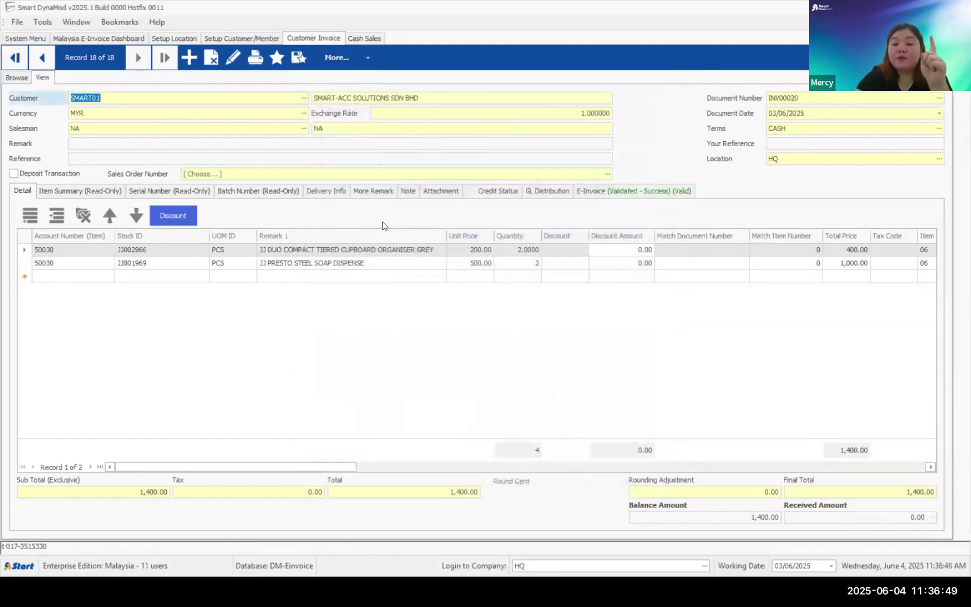
- Try editing the Valid INV00020, acknowledge the edit restriction notice, and return to Browse
click(232, 60)
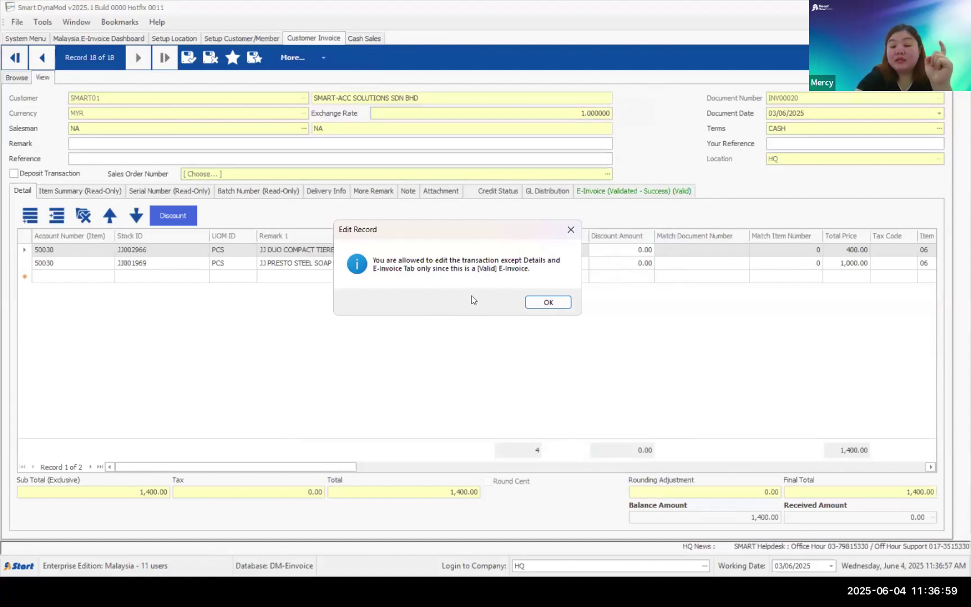
click(547, 302)
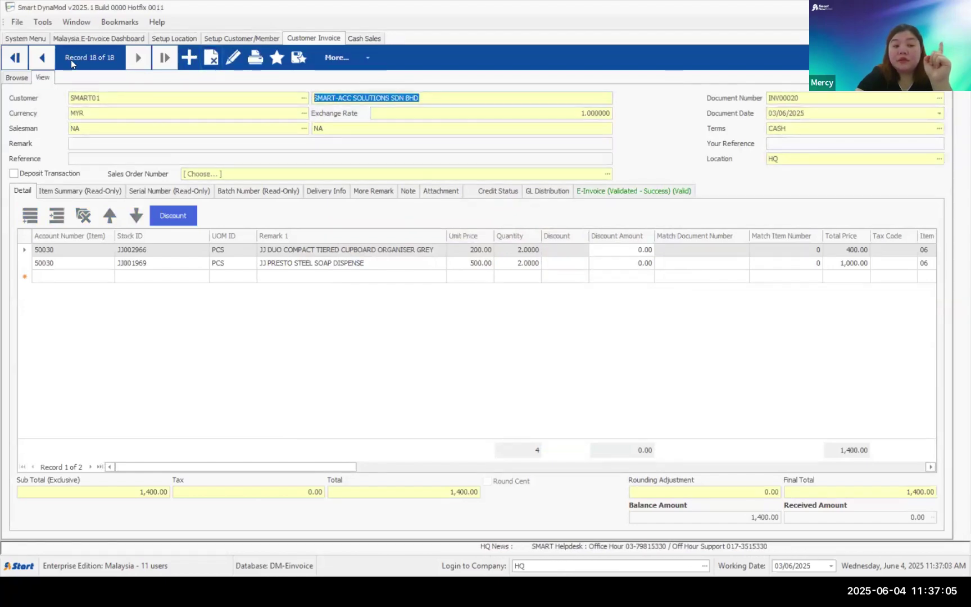
click(17, 77)
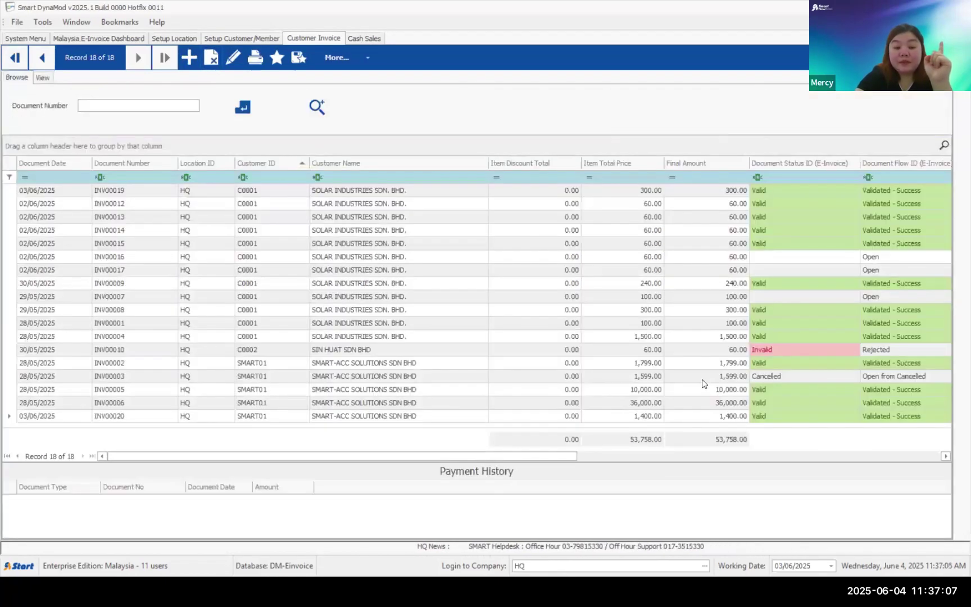
- Open invoice INV00002 and choose Cancel Document from the e-invoice actions
double_click(765, 367)
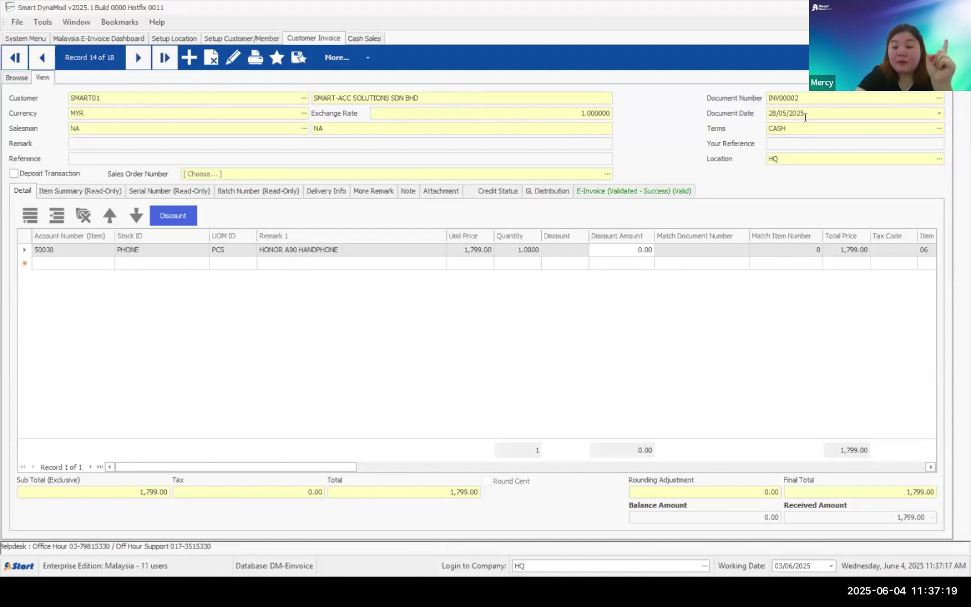
click(367, 58)
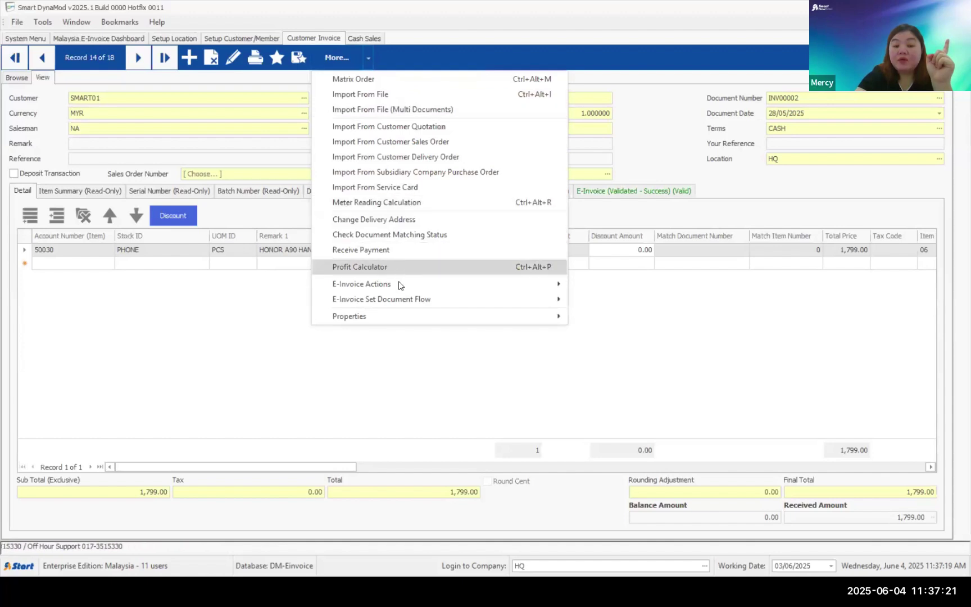
mouse_move(505, 299)
click(612, 300)
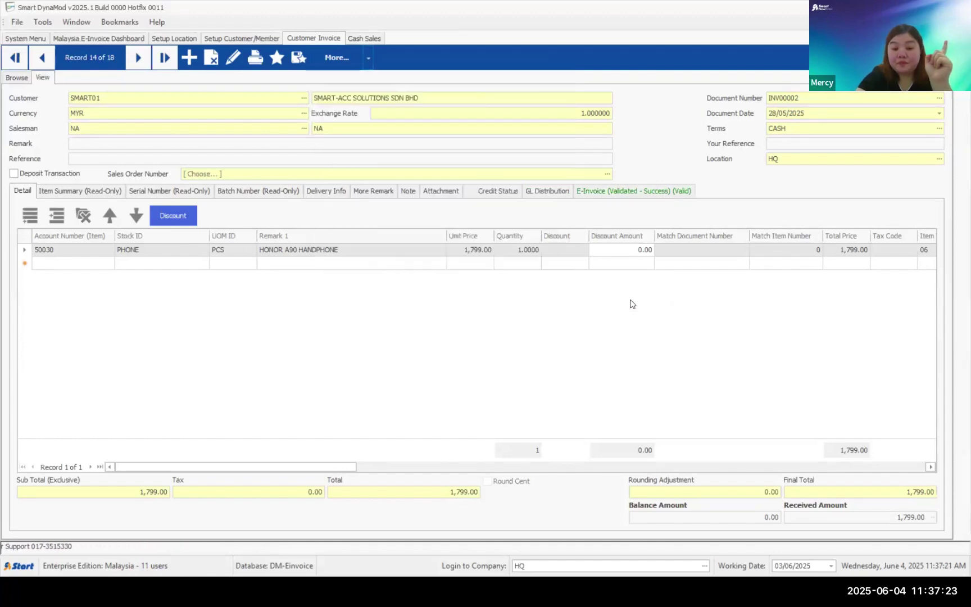
- Attempt to cancel INV00002's e-invoice with reason CANCEL FOR TESTING
click(347, 477)
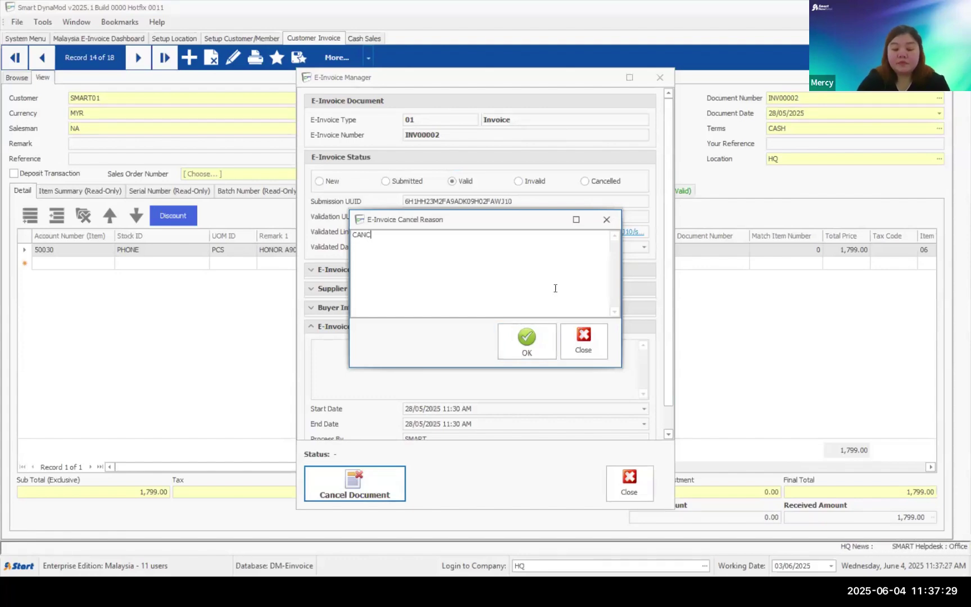
text(CANCEL FO)
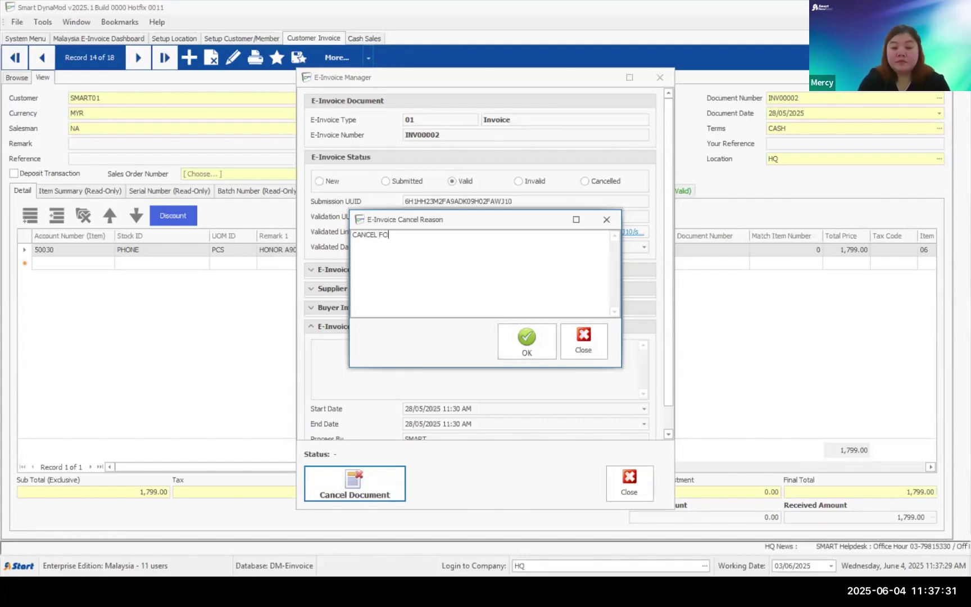
text(R )
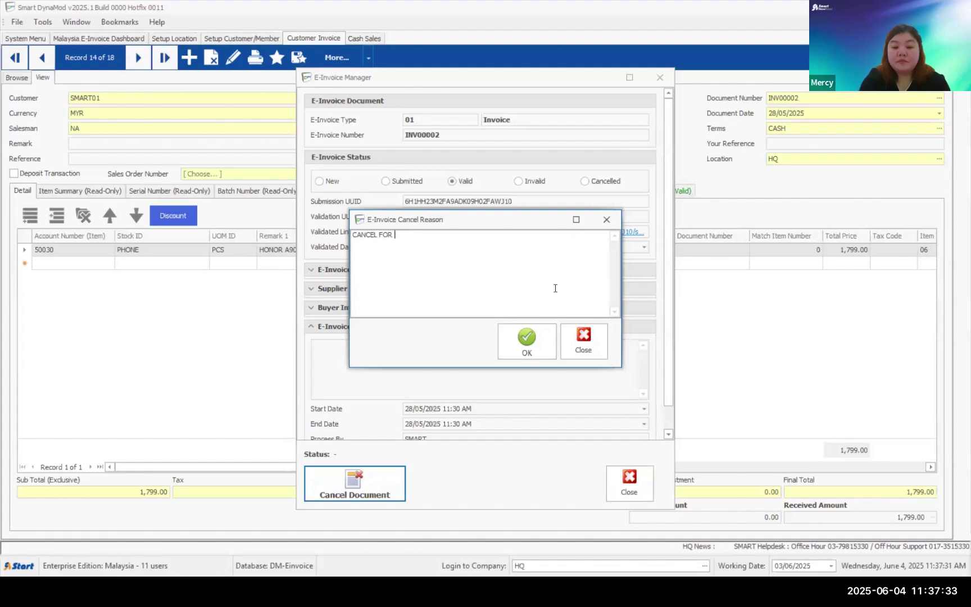
text(TESTING)
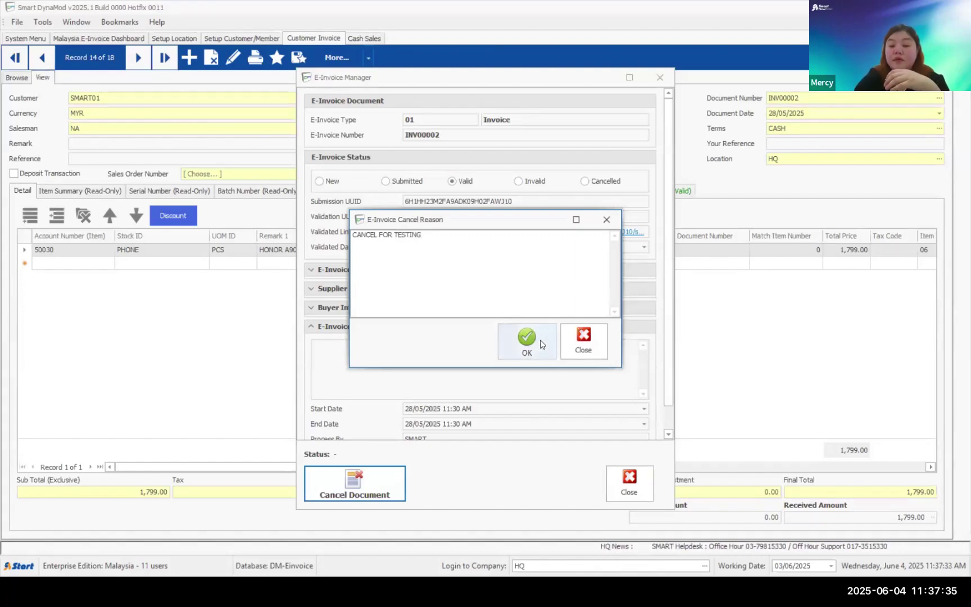
click(541, 344)
click(526, 341)
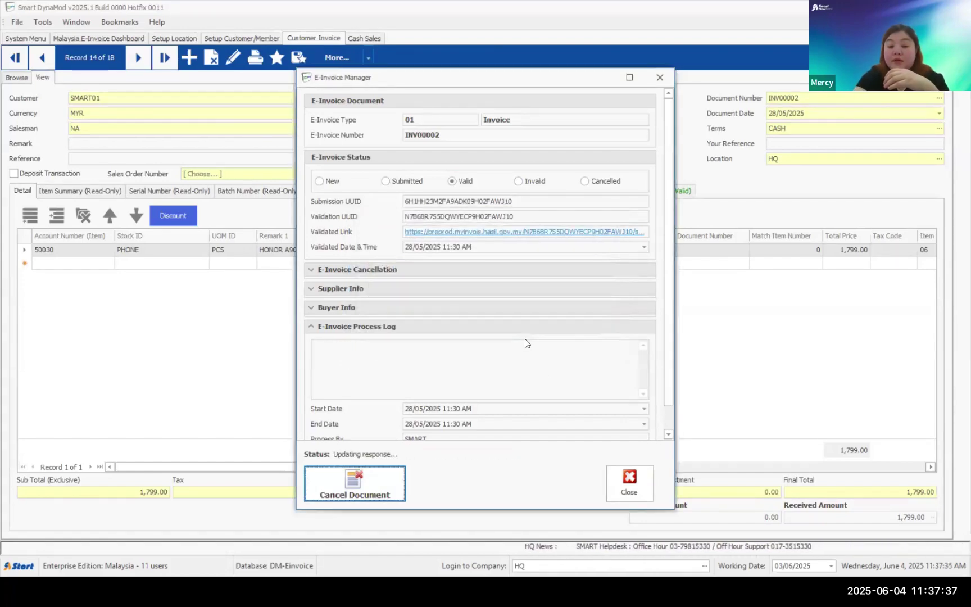
click(549, 341)
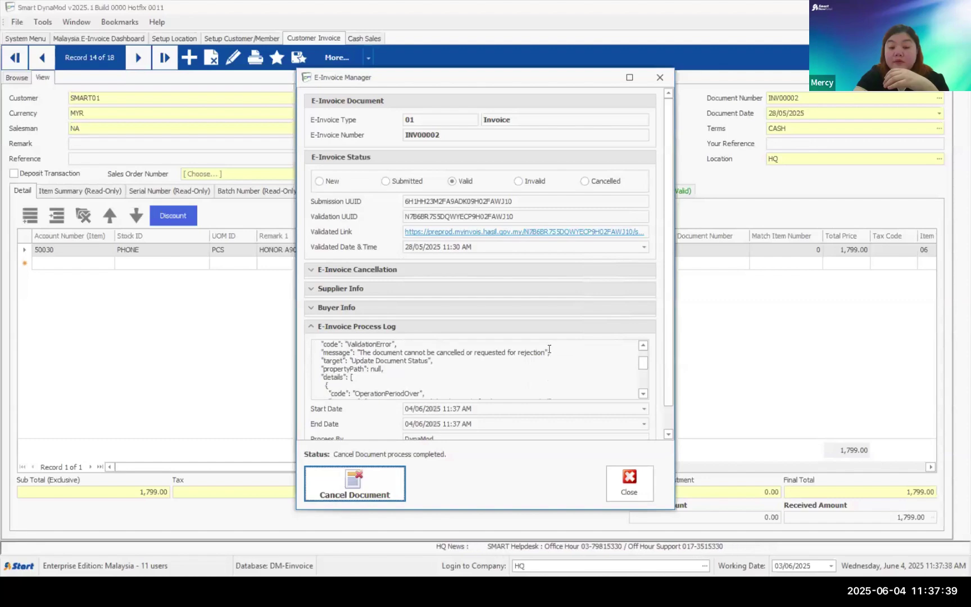
- Read the OperationPeriodOver time-limit error in the Process Log, then close the manager
drag(375, 353, 494, 354)
click(495, 356)
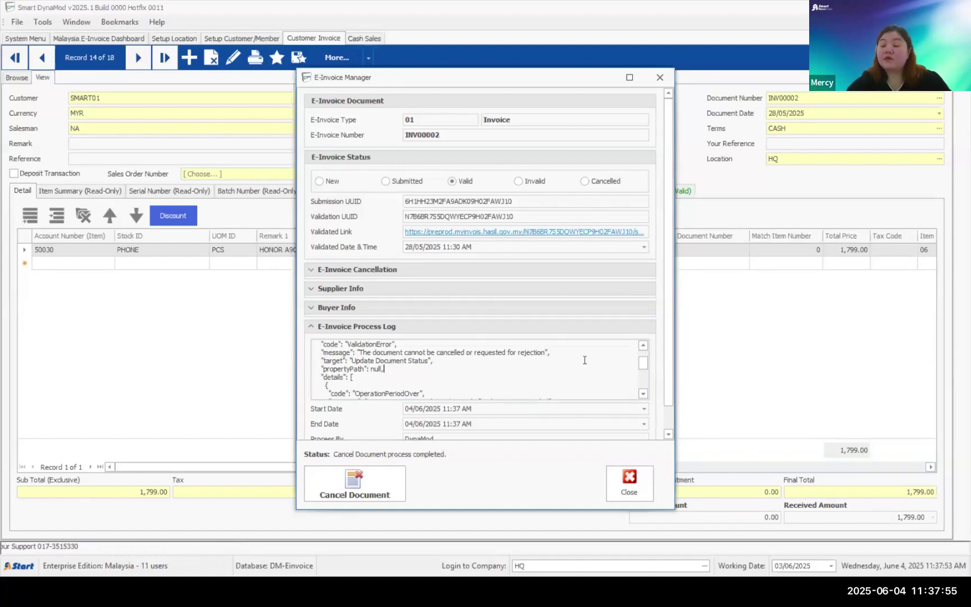
scroll(584, 359, down, 1)
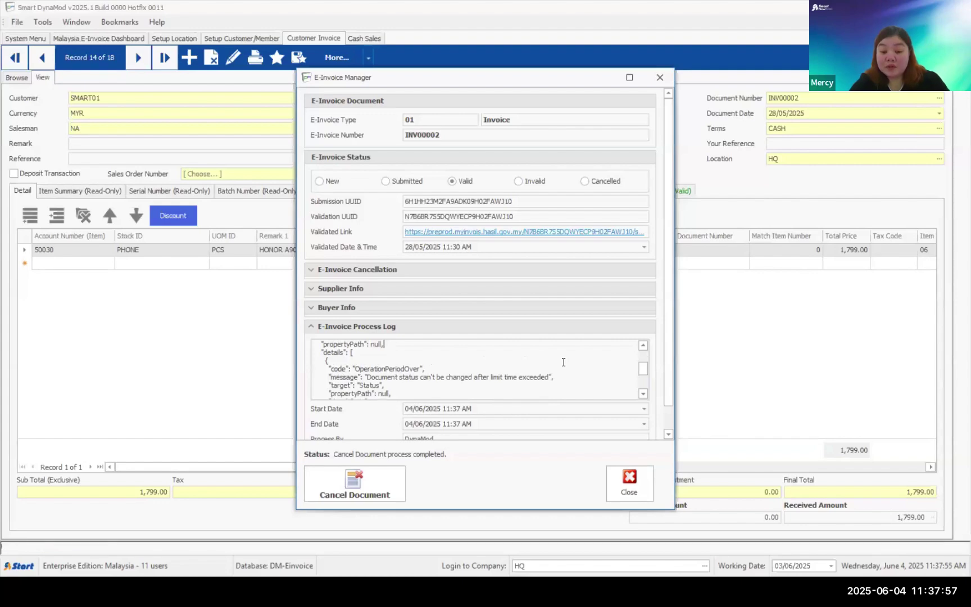
scroll(564, 362, down, 1)
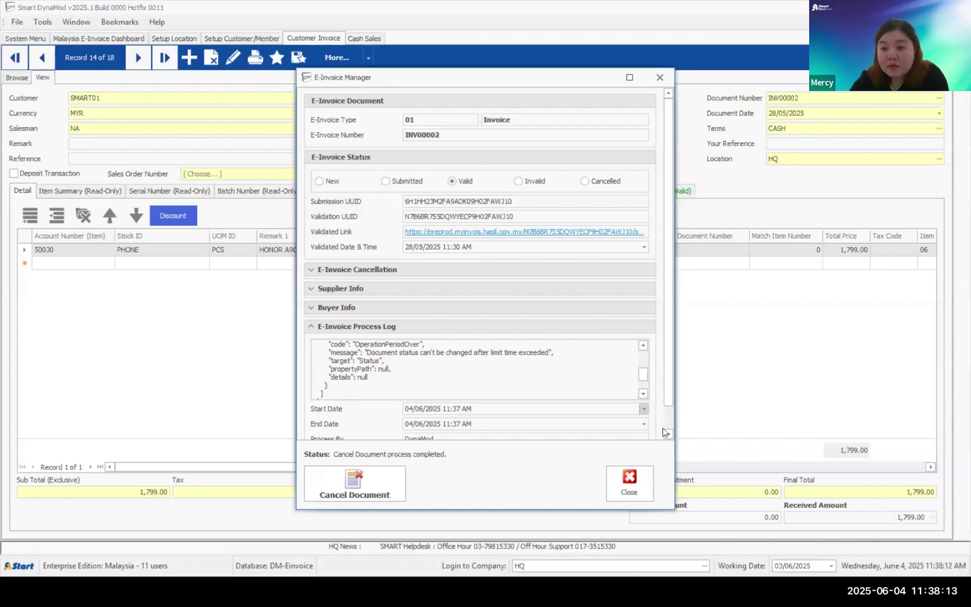
click(638, 485)
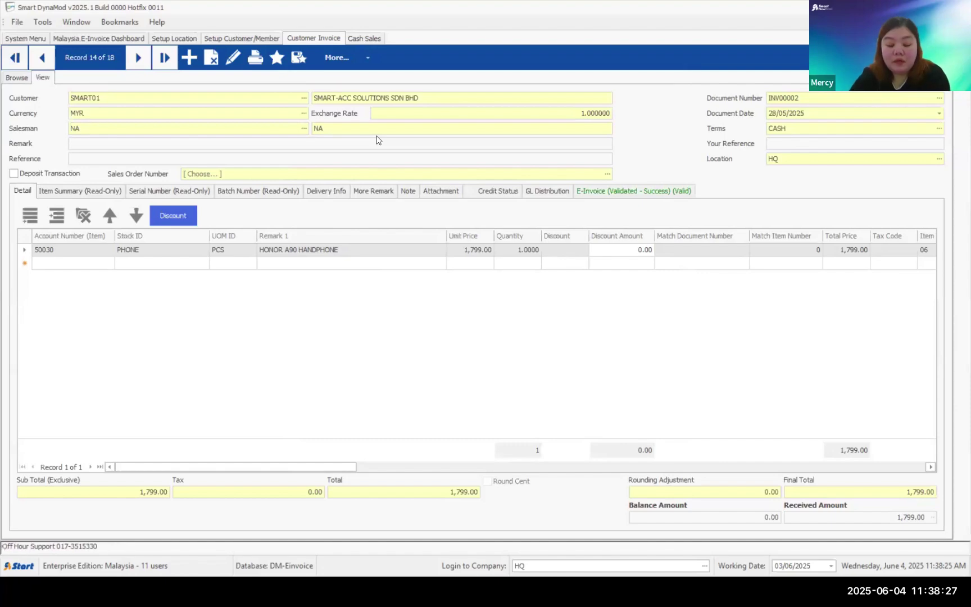
- Return to the PowerPoint slideshow and advance to the Illustration 8 consolidated e-Invoice slide
key(super)
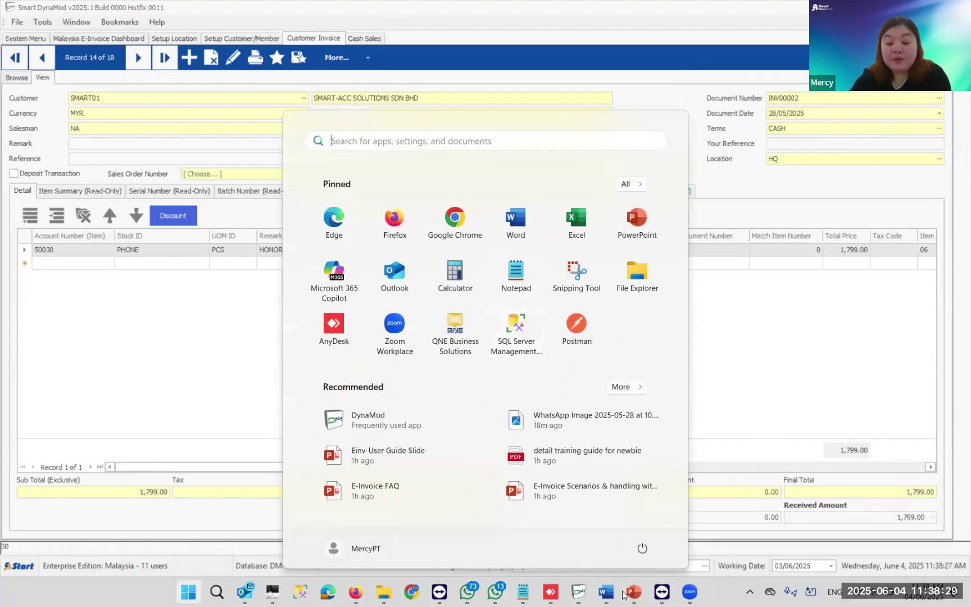
mouse_move(631, 594)
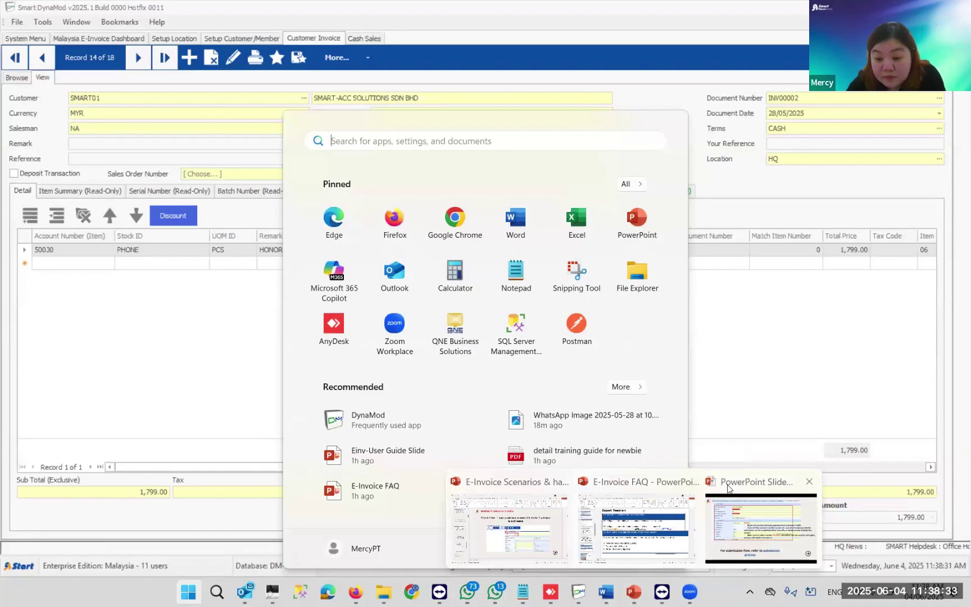
click(760, 528)
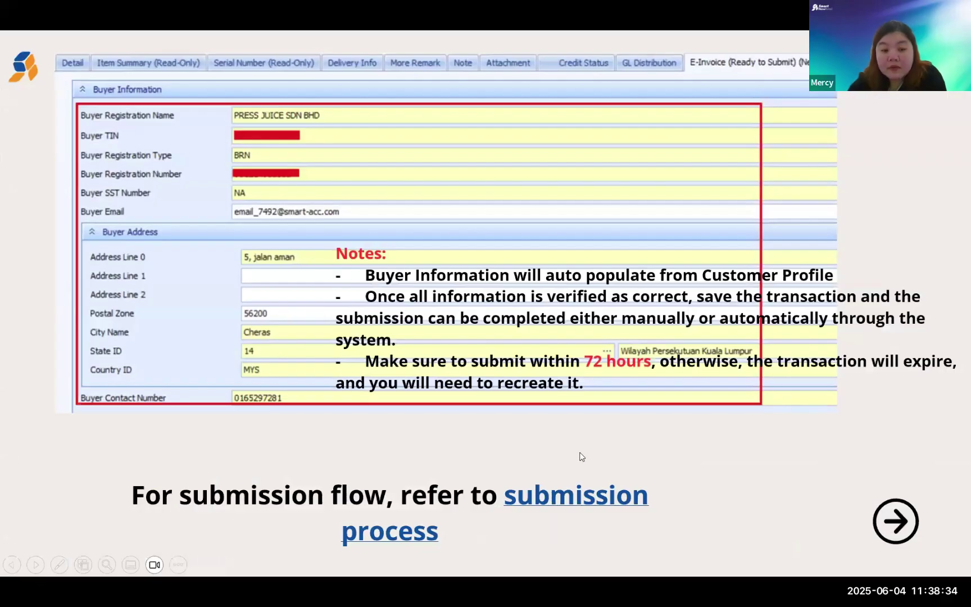
click(186, 508)
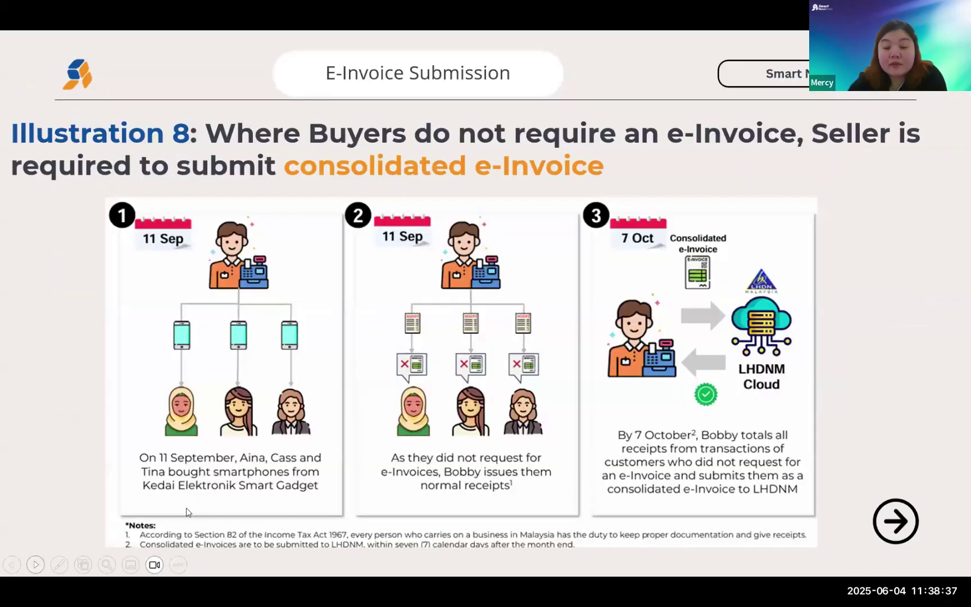
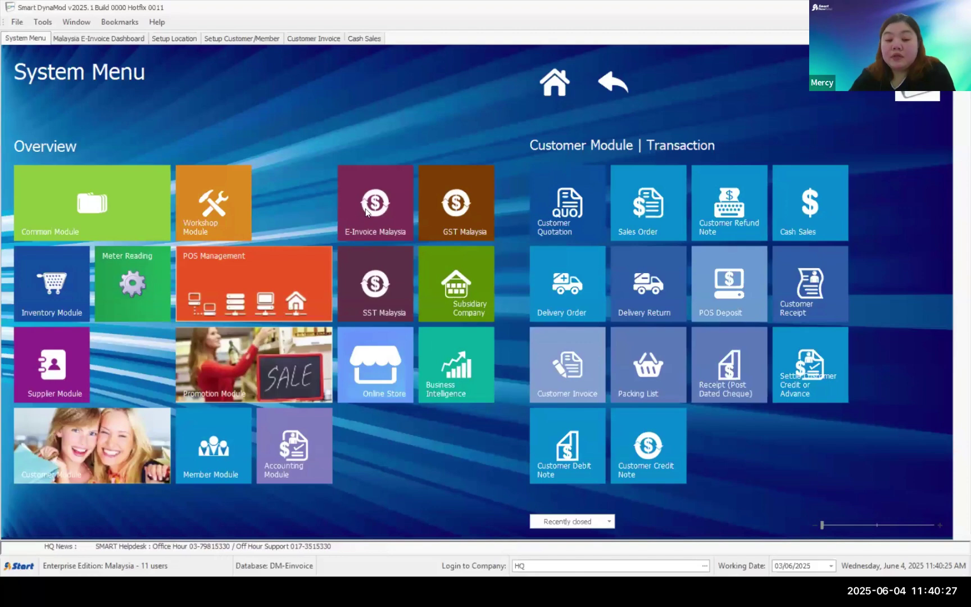
- Show the E-Invoice Malaysia Transaction functions in the System Menu, including the Dashboard and Consolidated Invoices
click(366, 210)
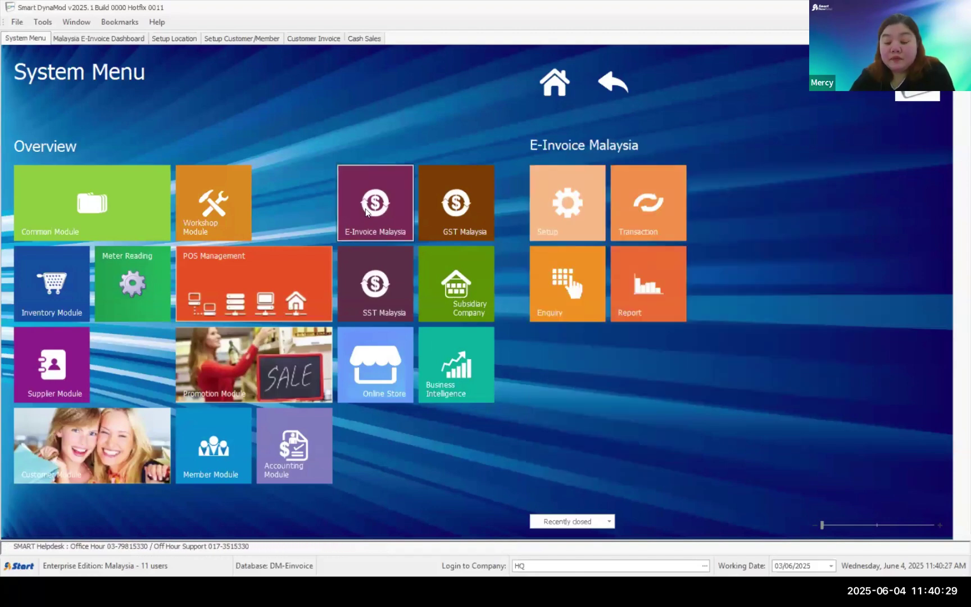
click(633, 206)
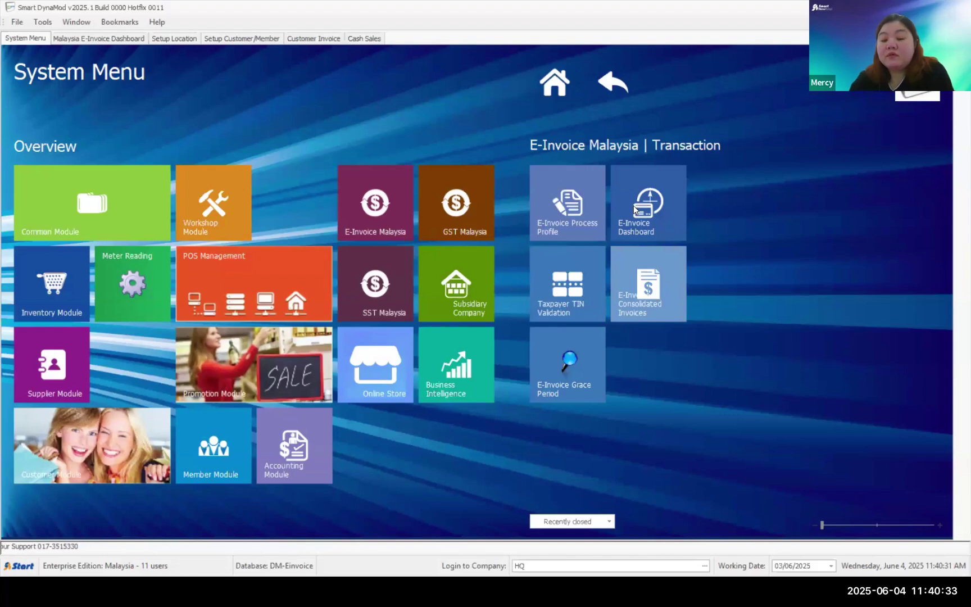
- Delete process profile 202506 so only the OPEN profiles 202501 to 202505 remain
click(560, 193)
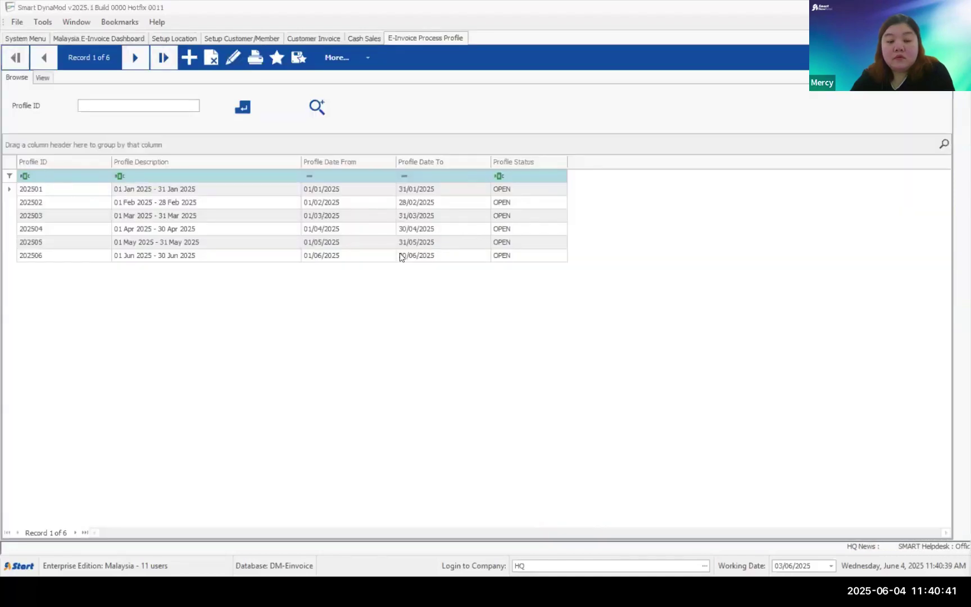
click(327, 256)
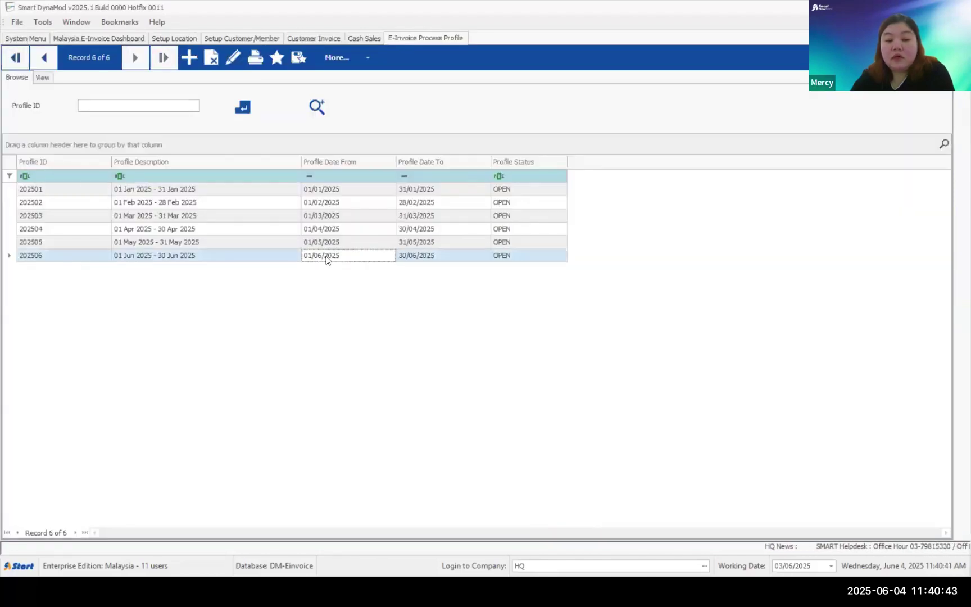
click(211, 57)
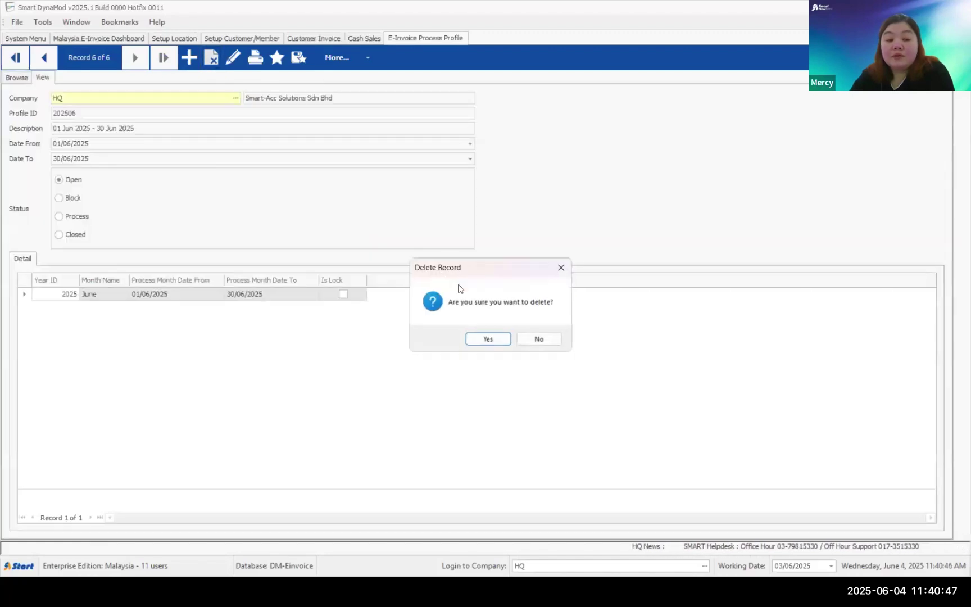
click(488, 338)
click(9, 82)
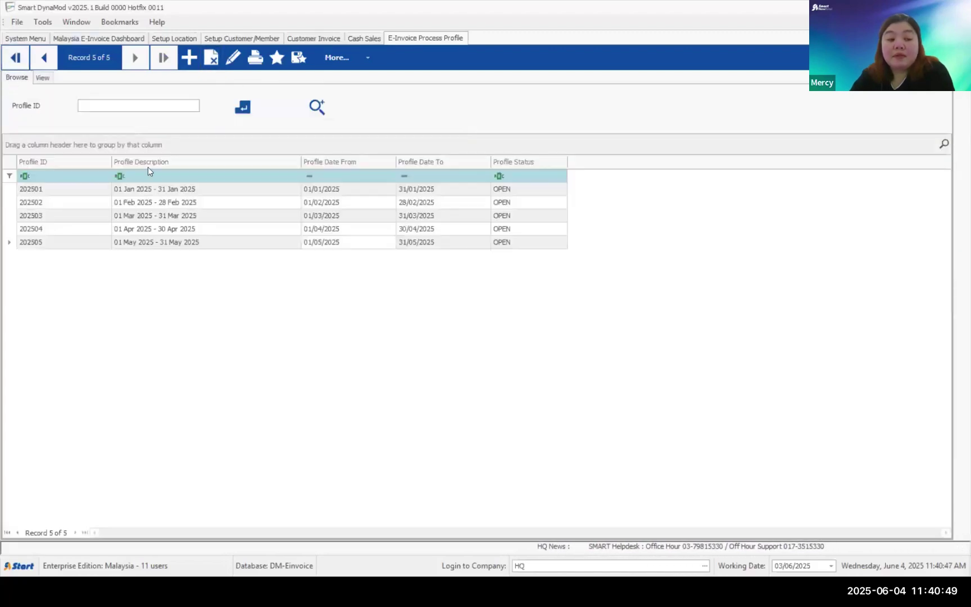
click(186, 240)
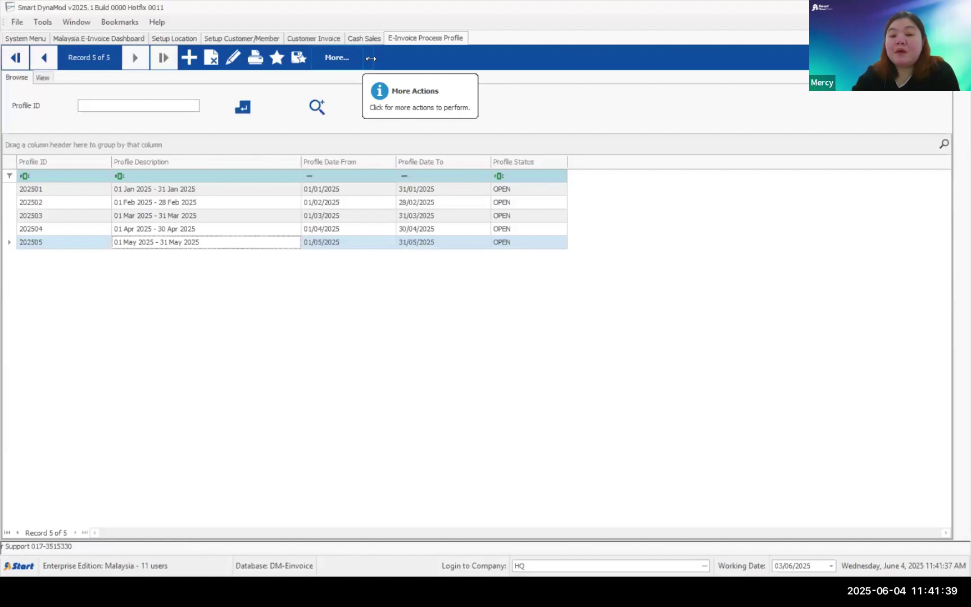
- Create and save the next e-invoice process profile, 202506 for June 2025
click(369, 58)
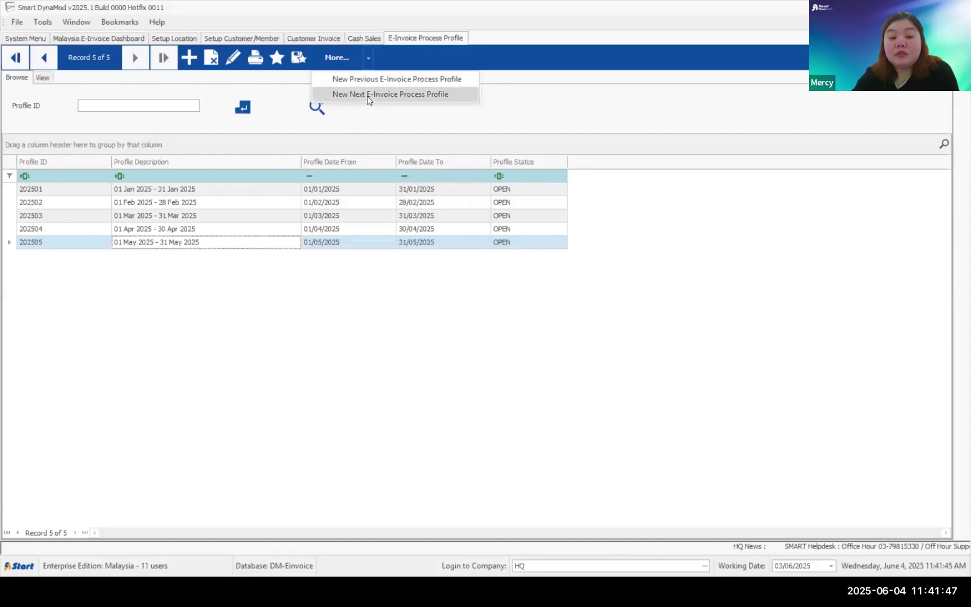
click(397, 95)
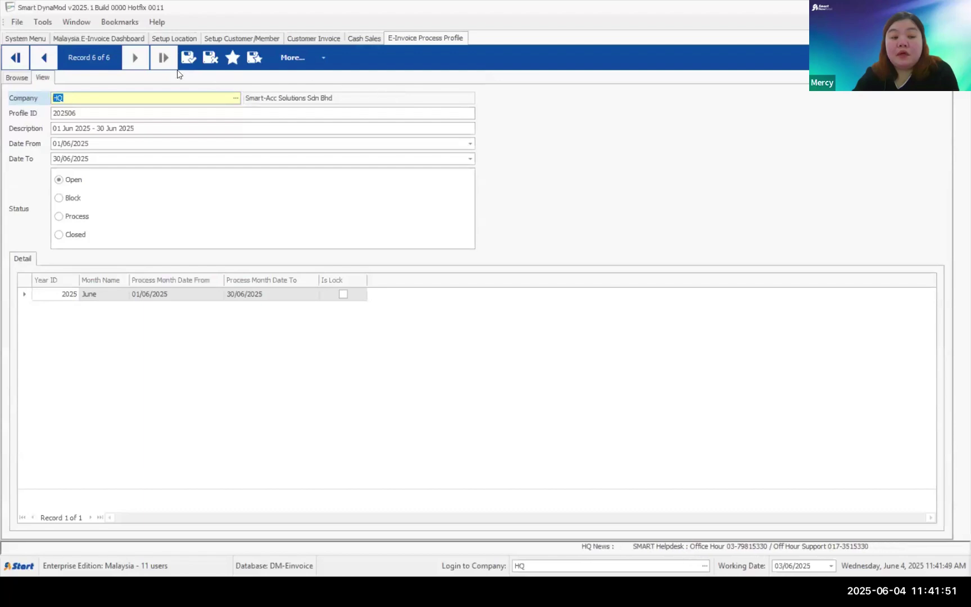
click(186, 58)
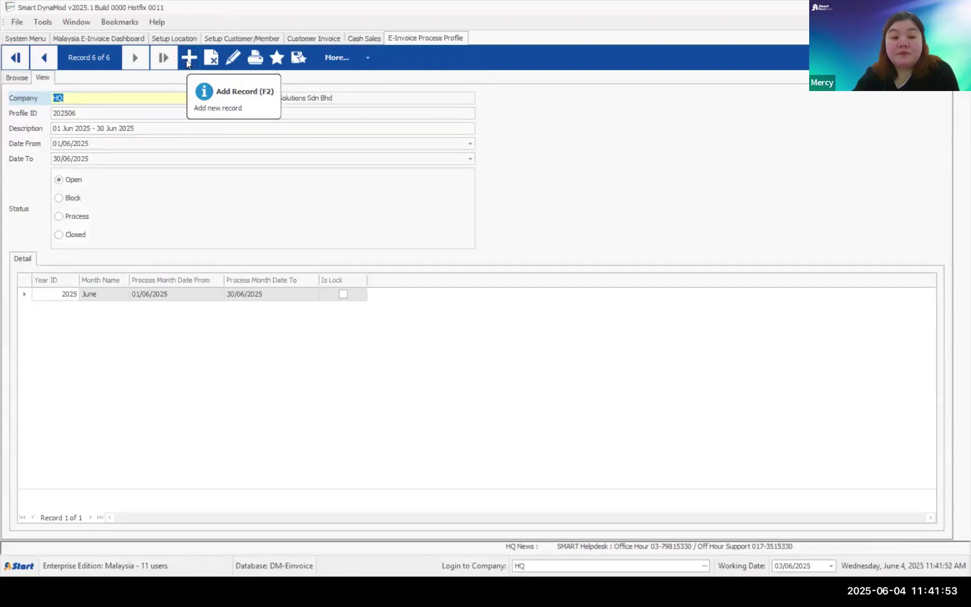
- Start a July 2025 profile, discard the unsaved draft, and close the Process Profile form
click(368, 57)
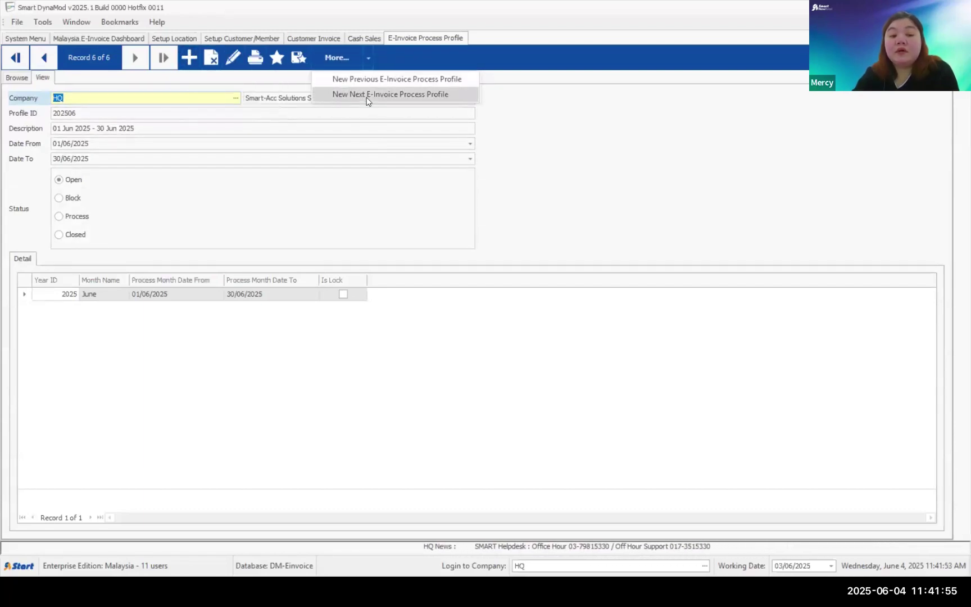
click(368, 94)
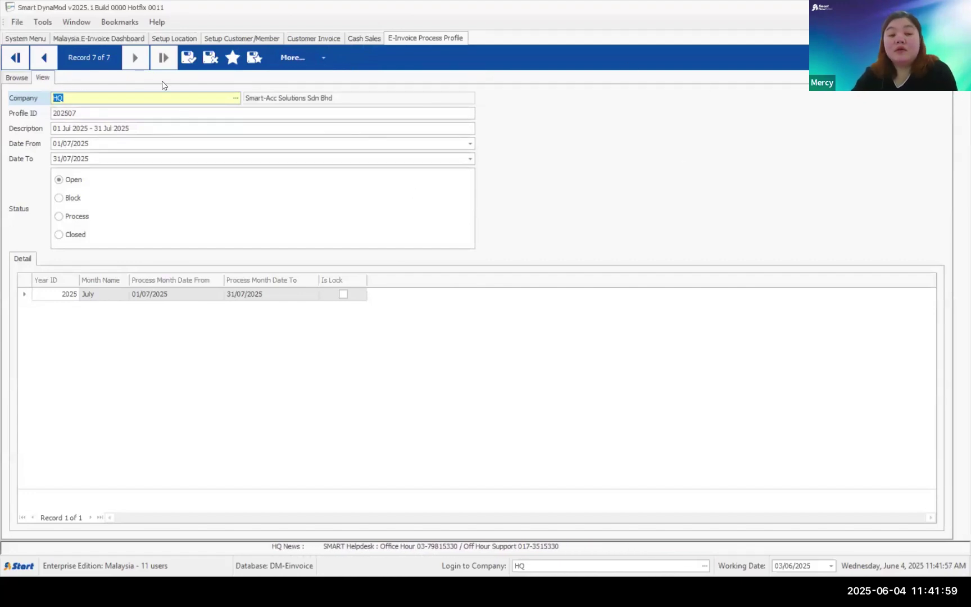
click(210, 57)
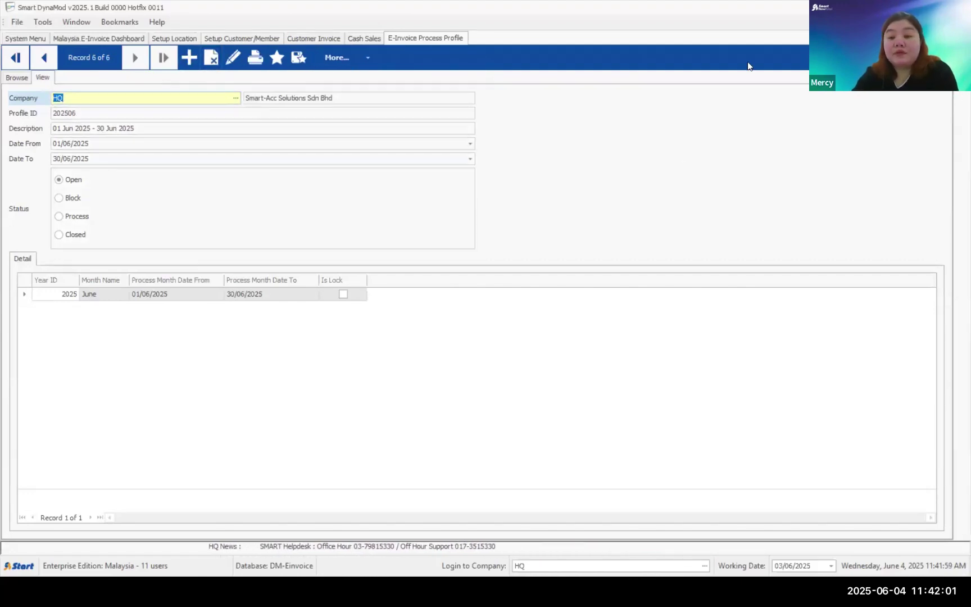
click(948, 38)
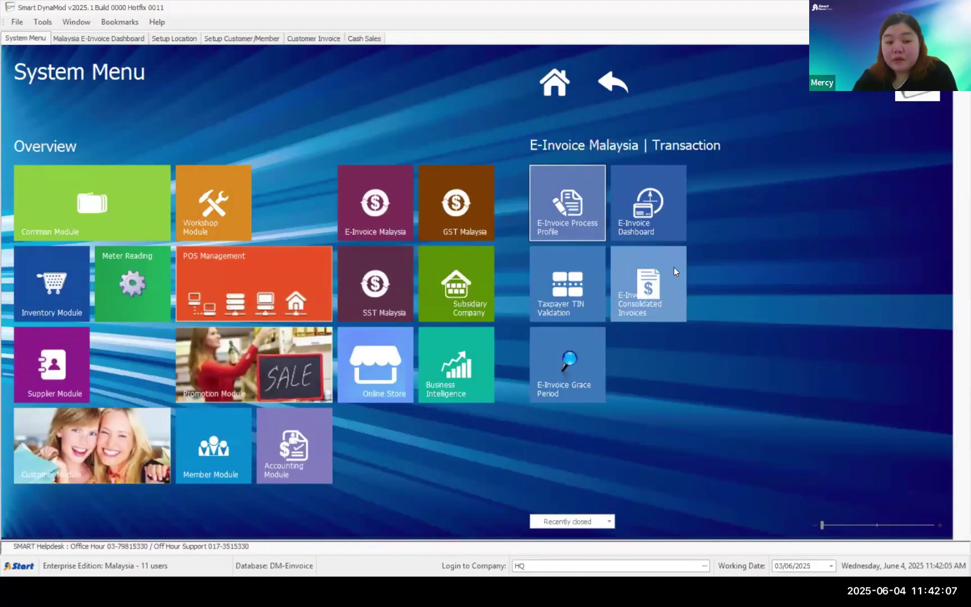
- Load profile 202506 into the E-Invoice Dashboard, showing 22 Open, 12 Valid, 2 Not Applicable
click(668, 212)
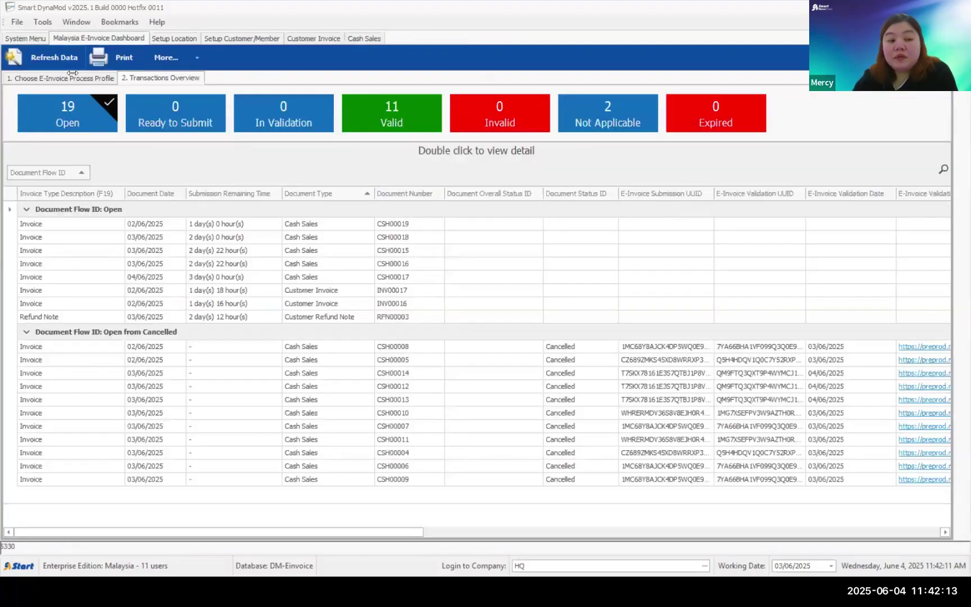
click(72, 76)
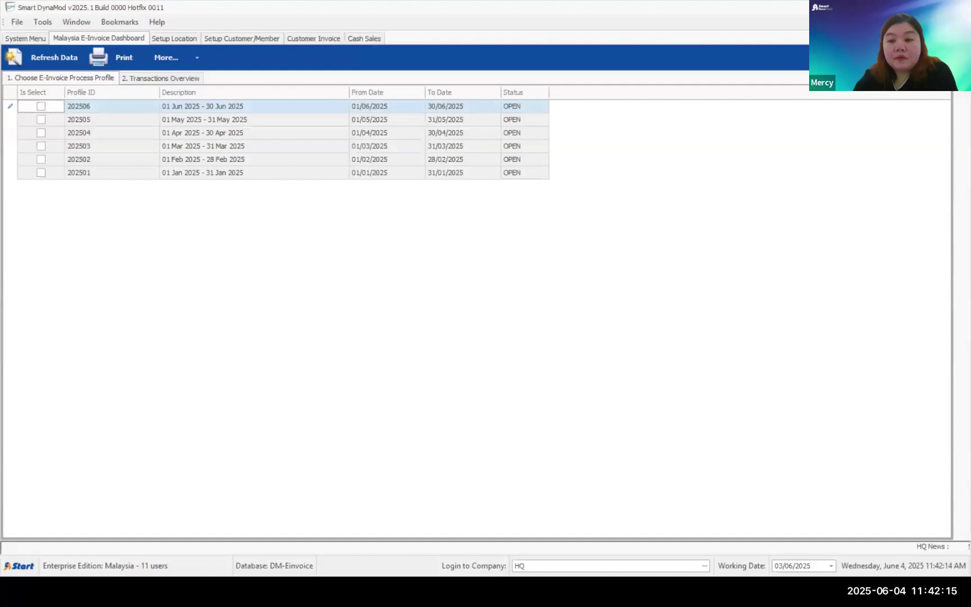
click(947, 38)
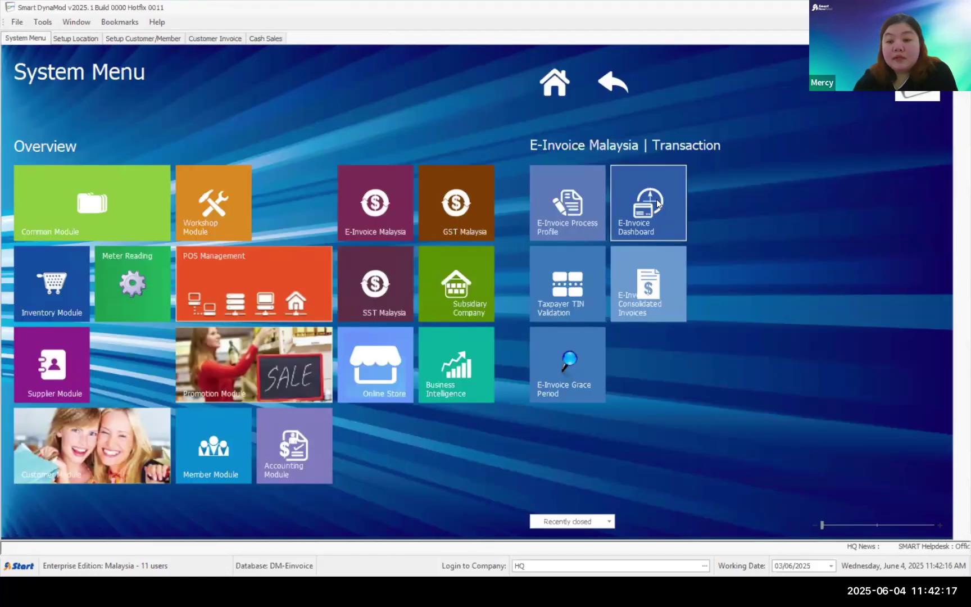
click(659, 203)
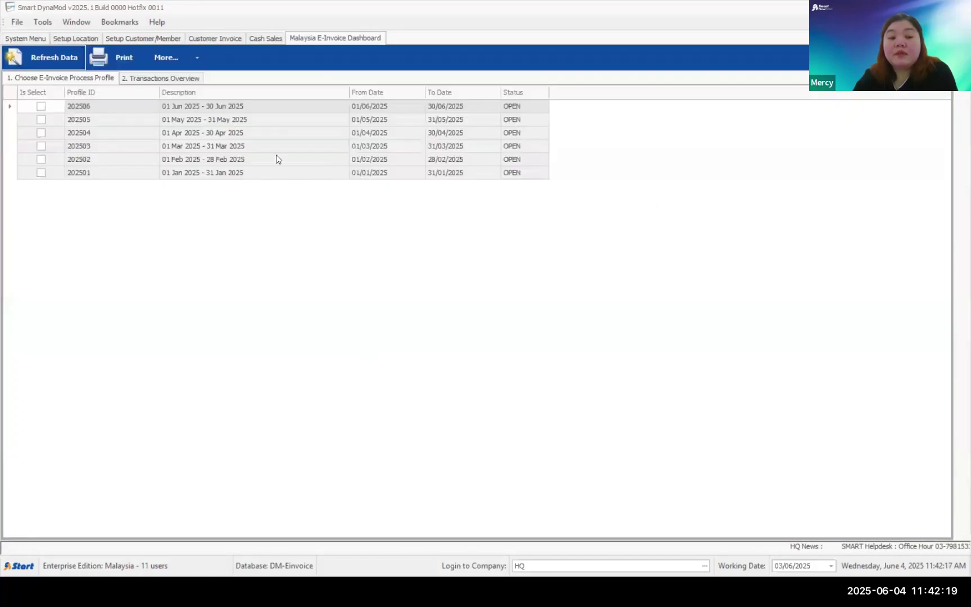
click(41, 106)
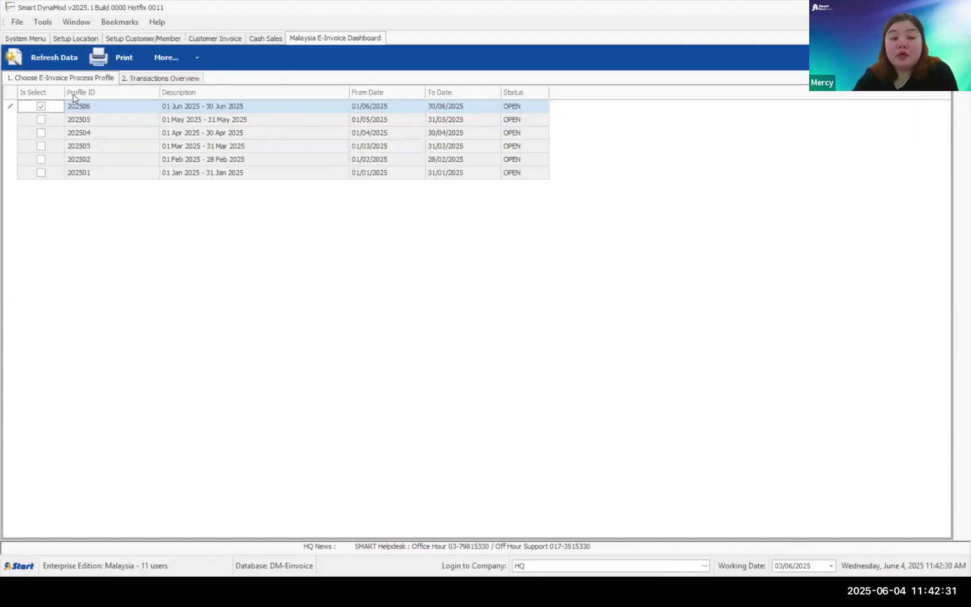
click(65, 57)
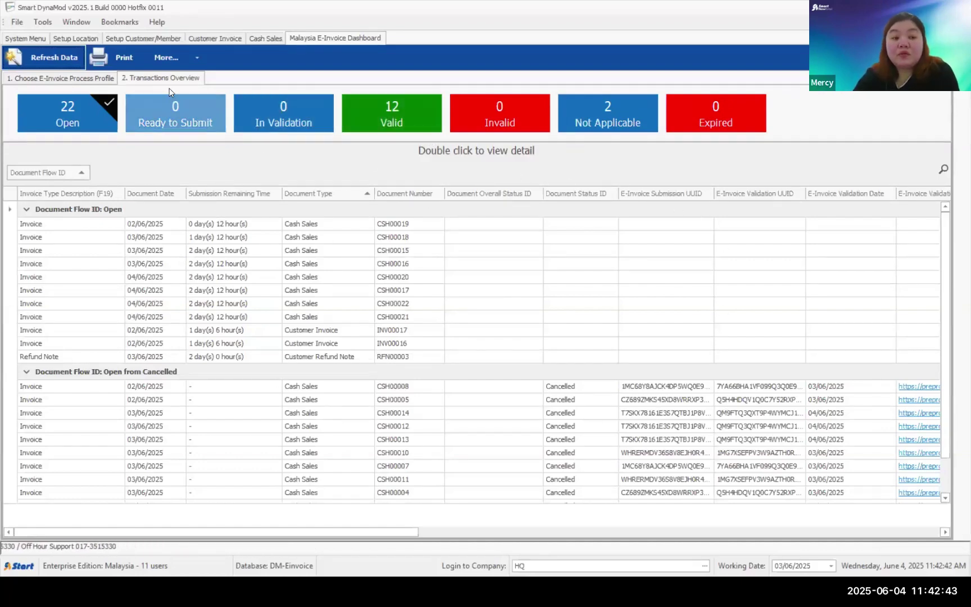
- Refresh the dashboard with May profile 202505, showing 4 Open, 15 Valid, 2 Invalid
click(95, 78)
click(43, 120)
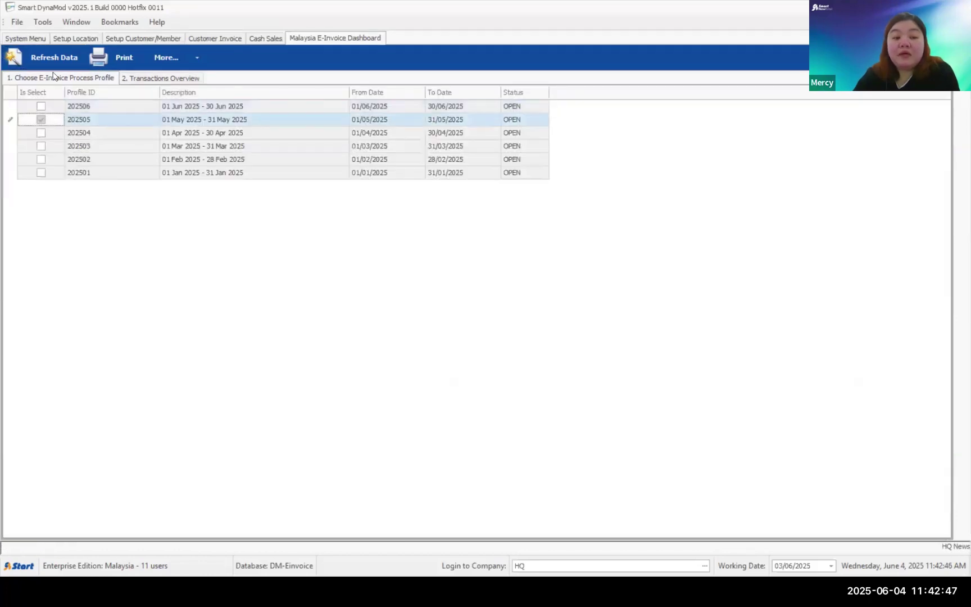
click(57, 60)
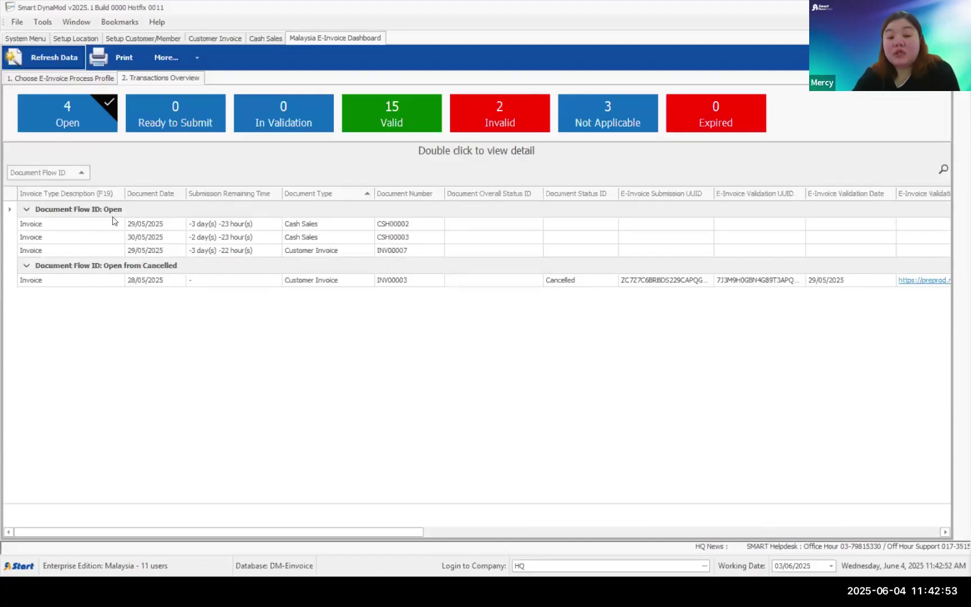
- Reload the dashboard with June profile 202506 (22 Open, 12 Valid)
click(59, 79)
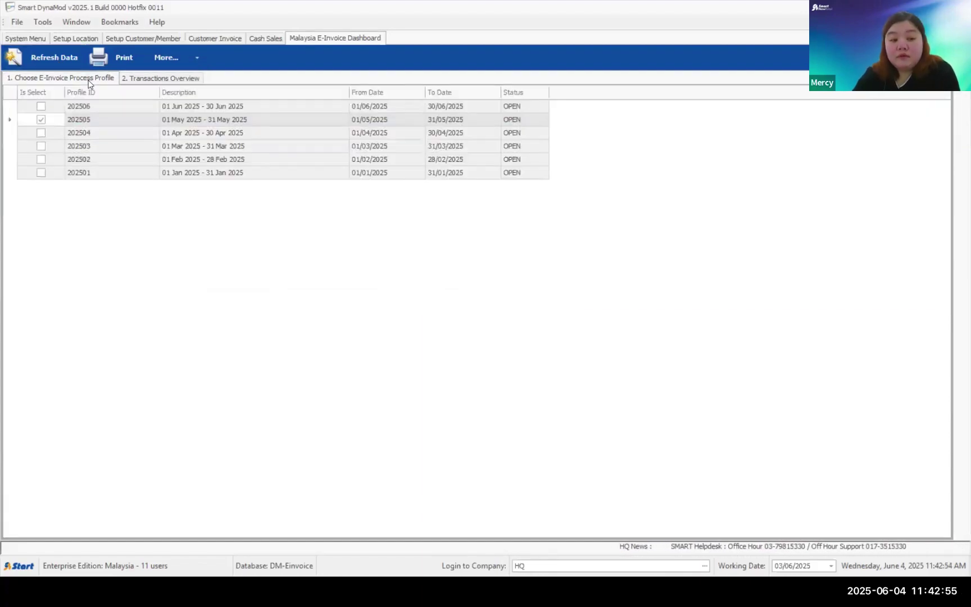
click(41, 106)
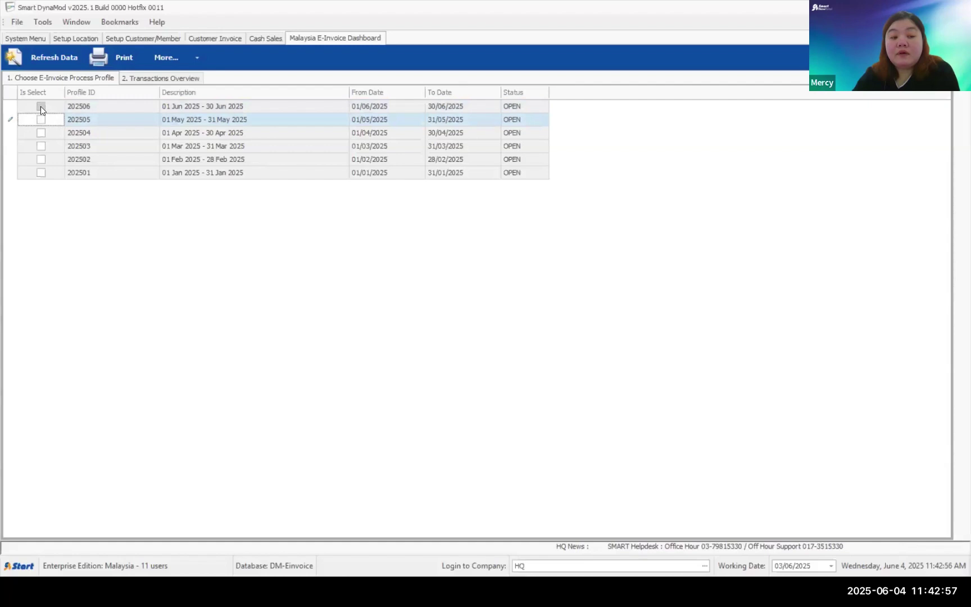
click(55, 58)
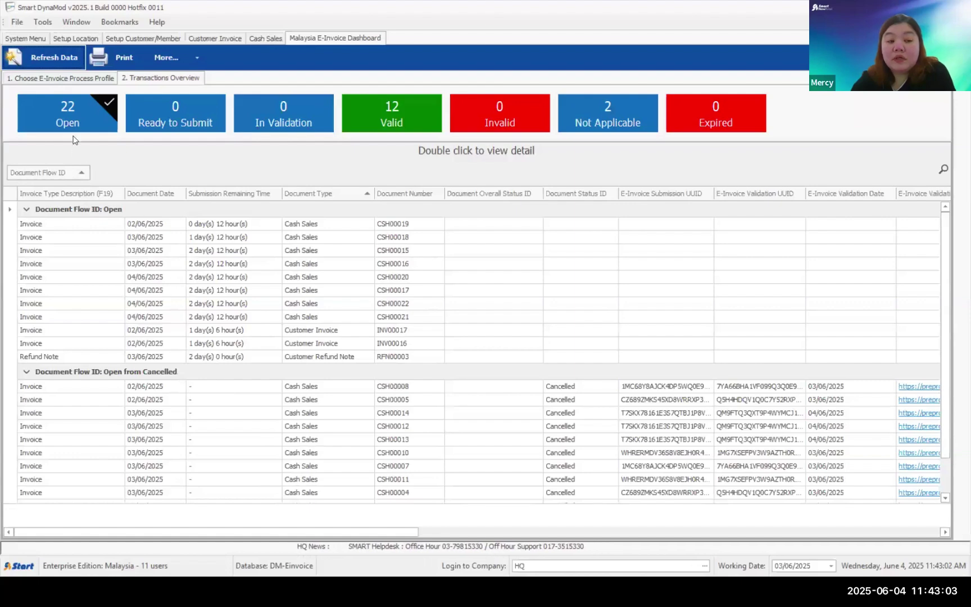
- Flip quickly through the Ready to Submit, Valid, Not Applicable, Expired and Open status lists
click(191, 108)
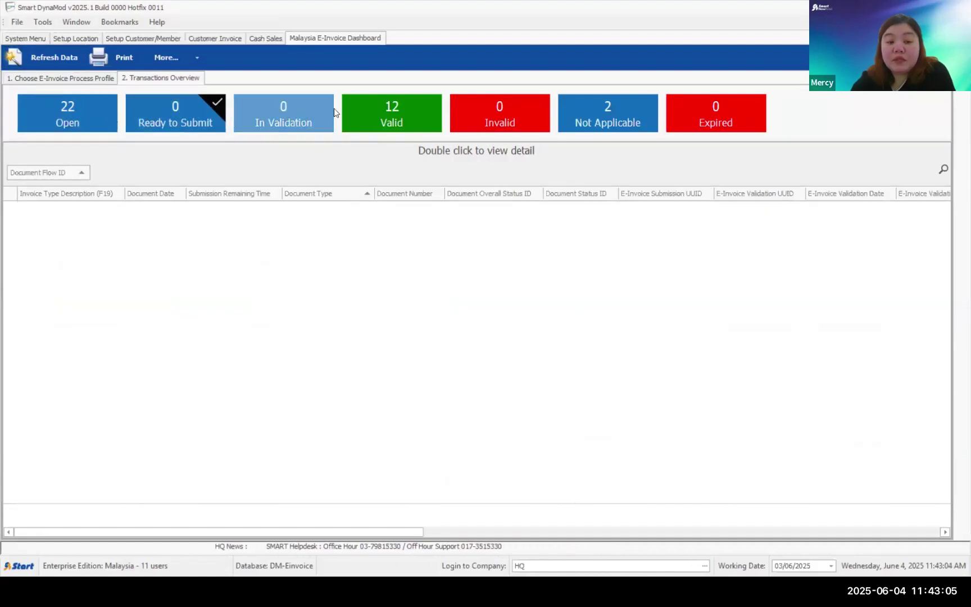
click(321, 112)
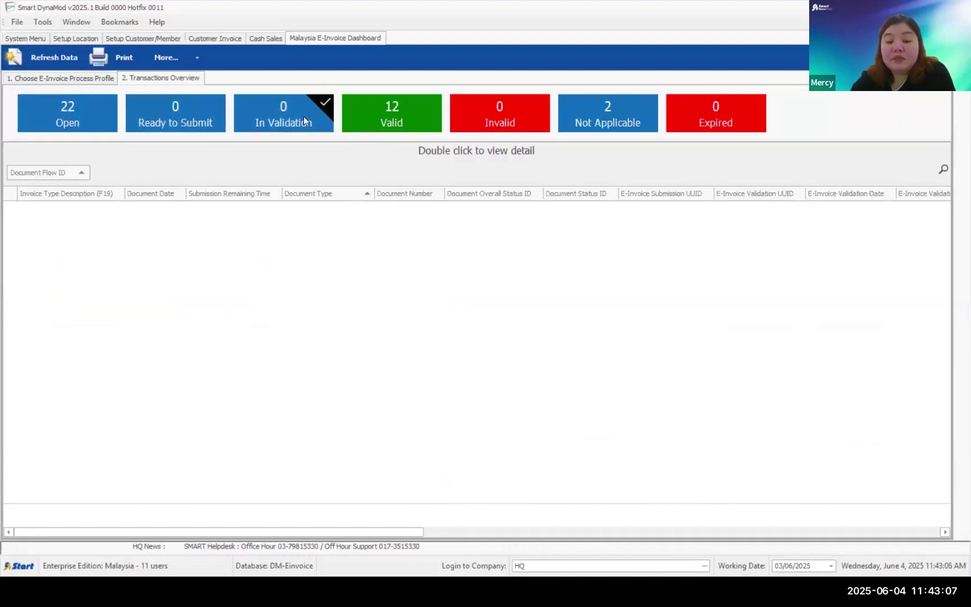
click(377, 107)
click(582, 106)
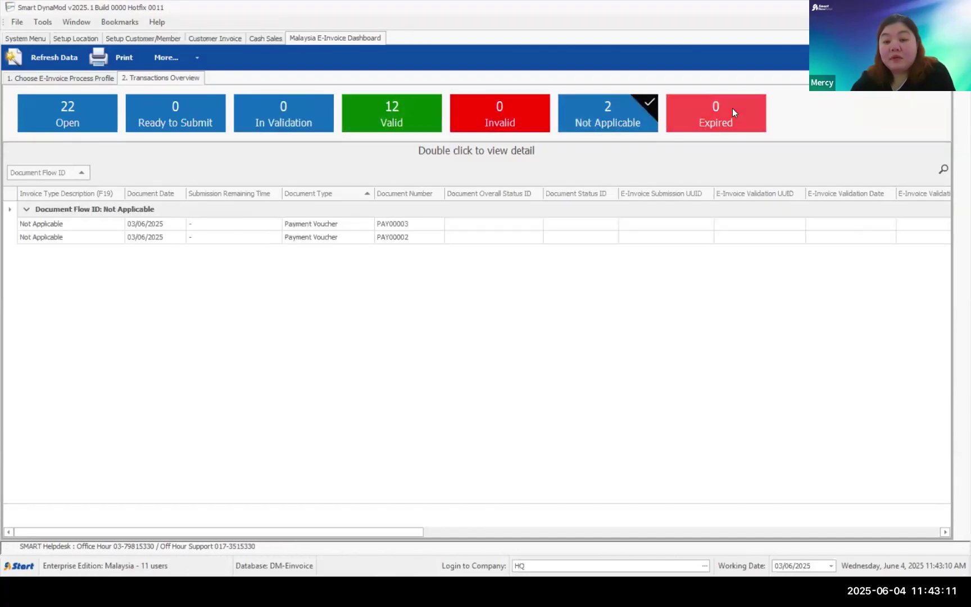
click(733, 108)
click(38, 104)
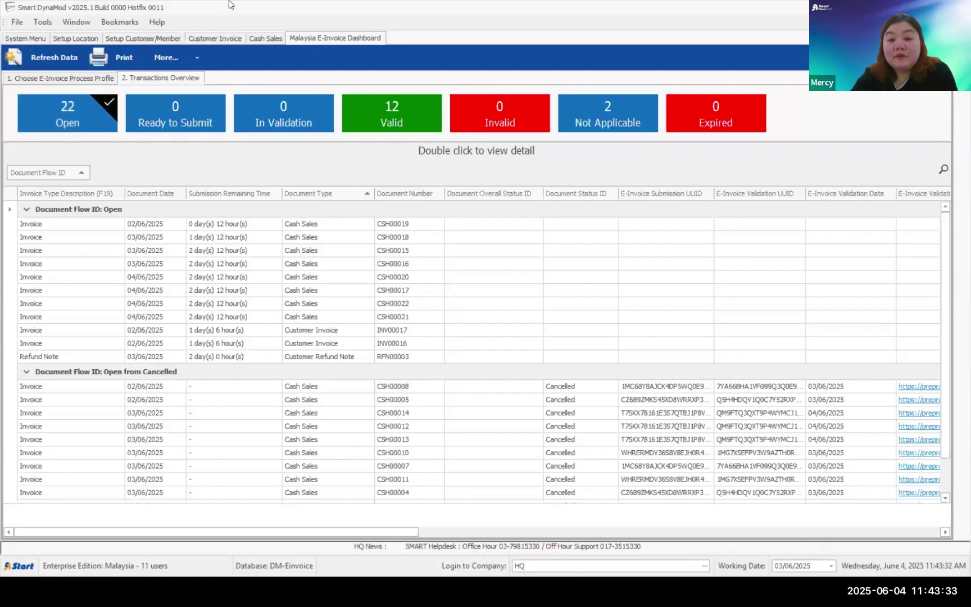
- Review the Ready to Submit, 12 Valid, Invalid, Not Applicable payment voucher, Expired and Open documents
click(176, 107)
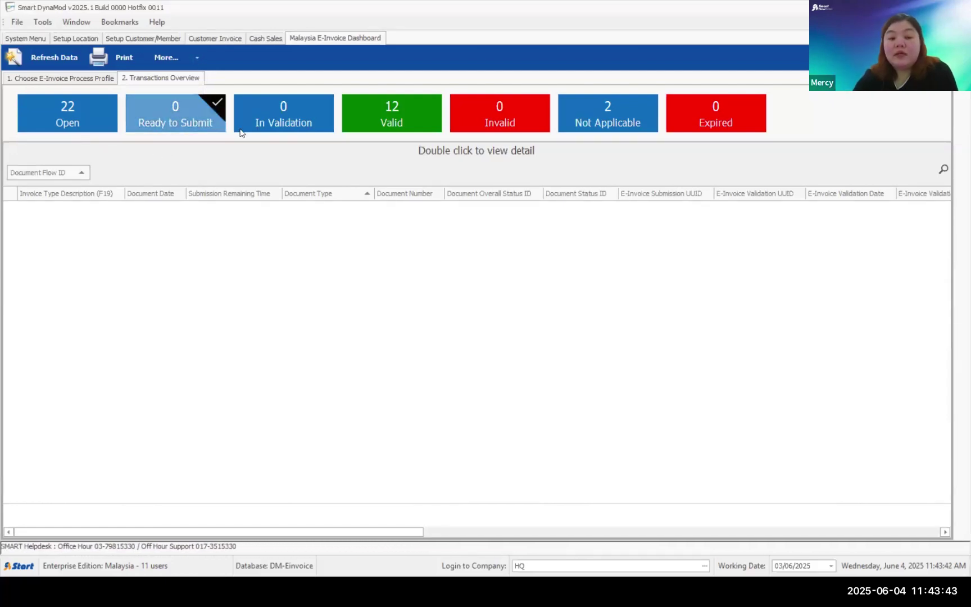
click(395, 112)
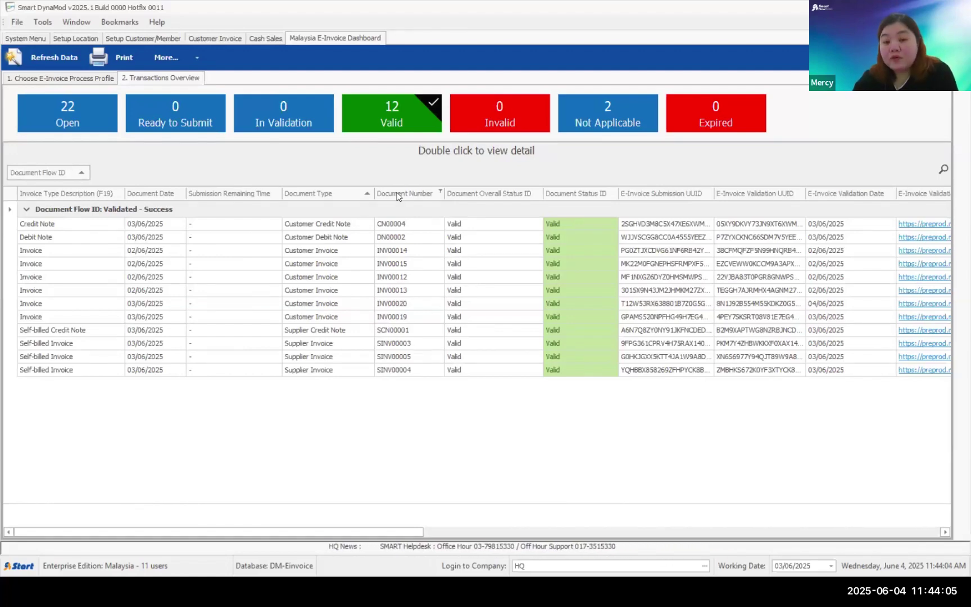
click(513, 122)
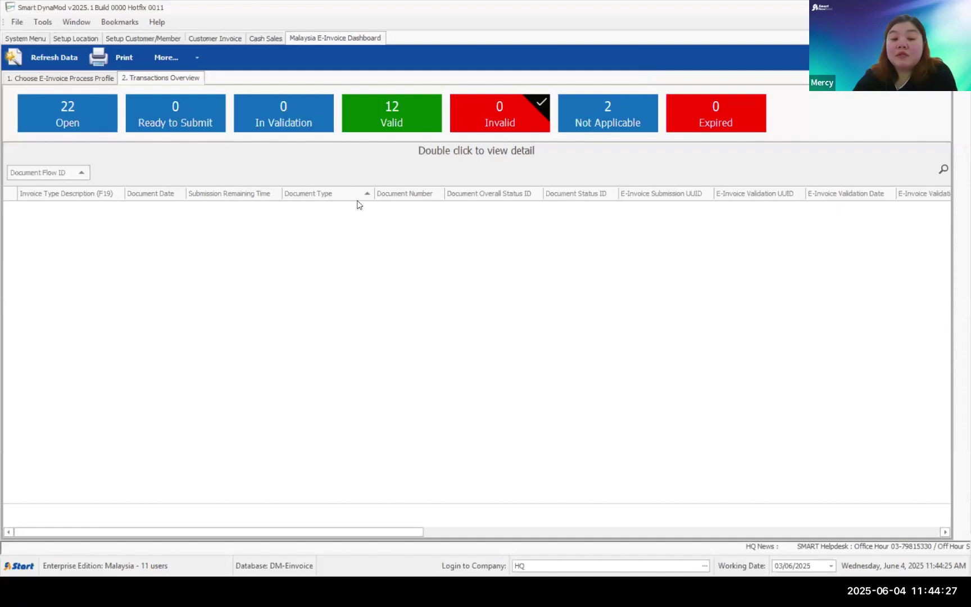
click(404, 118)
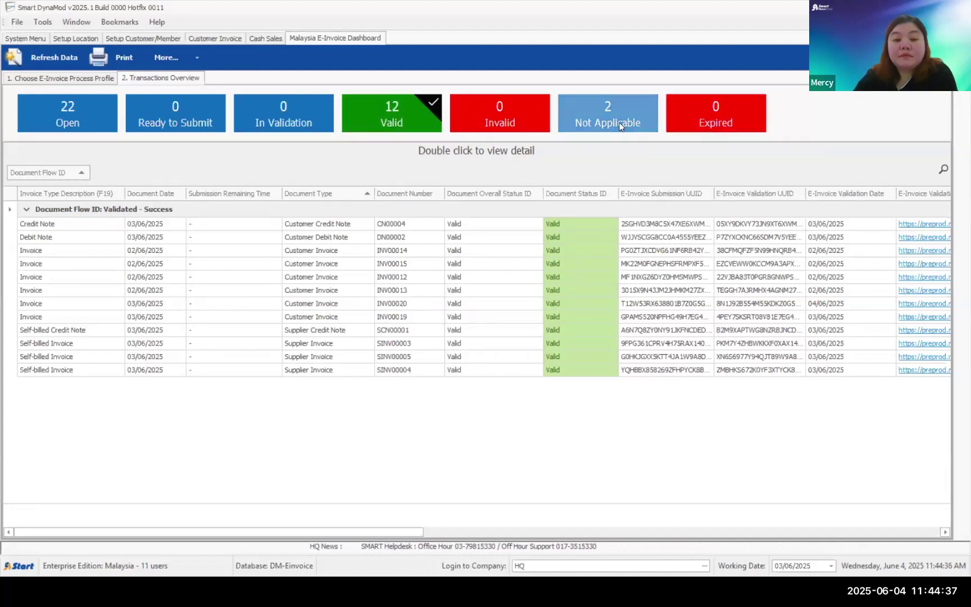
click(584, 124)
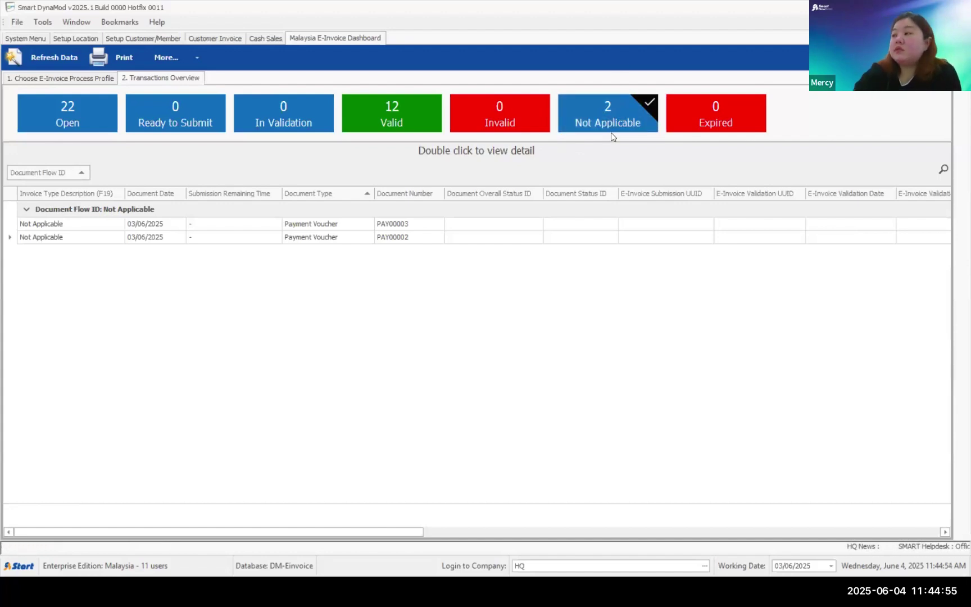
click(714, 111)
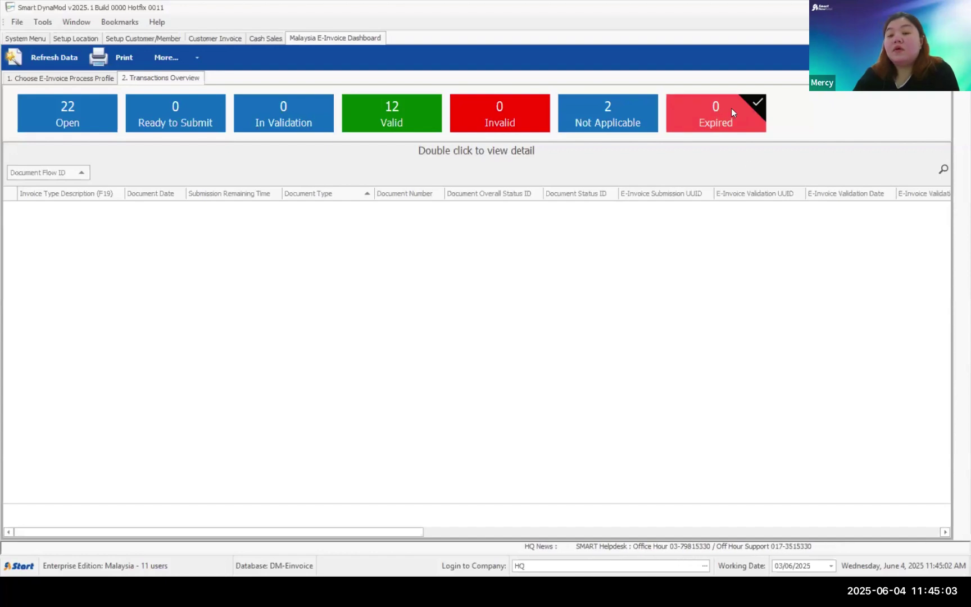
click(64, 119)
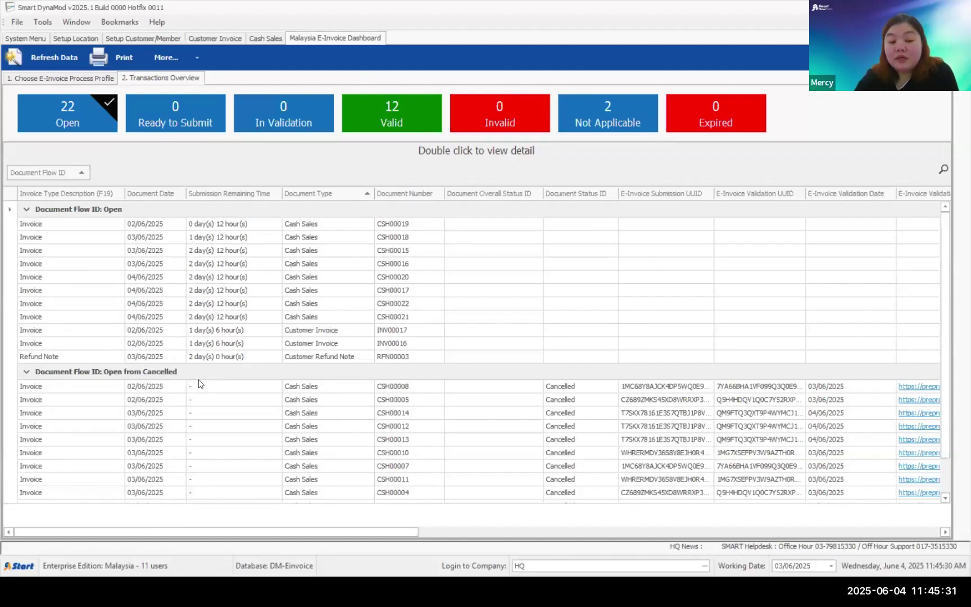
- Inspect the open INV00016 invoice and RFN00003 refund note rows, then close the dashboard
click(230, 344)
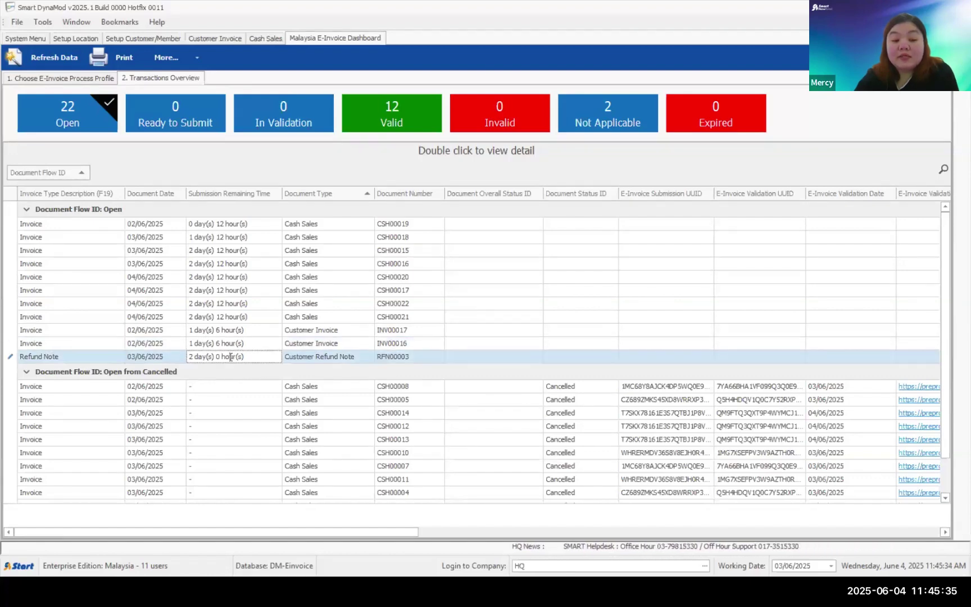
key(Down)
click(231, 343)
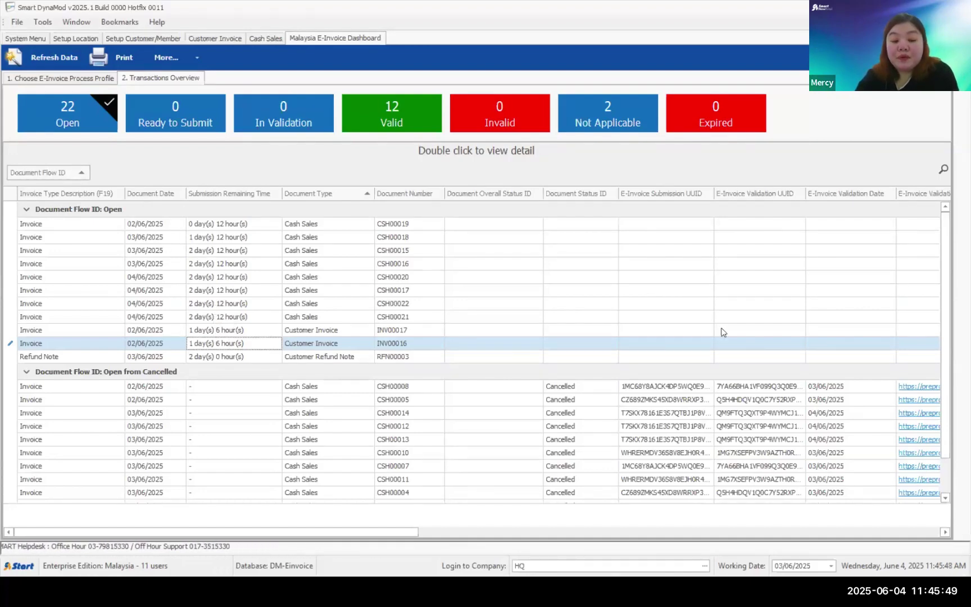
drag(950, 324, 953, 410)
scroll(954, 257, up, 1)
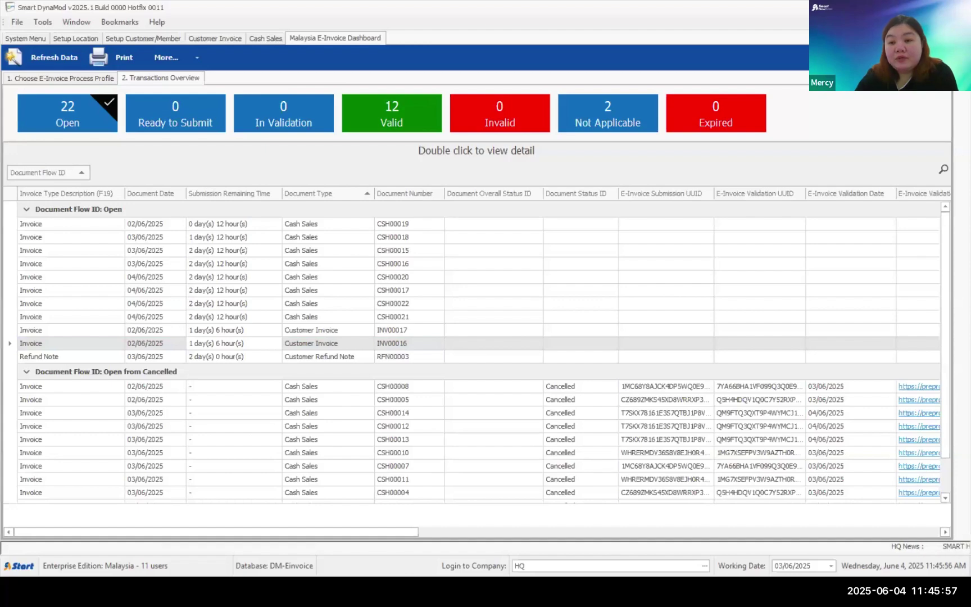
key(ctrl+F4)
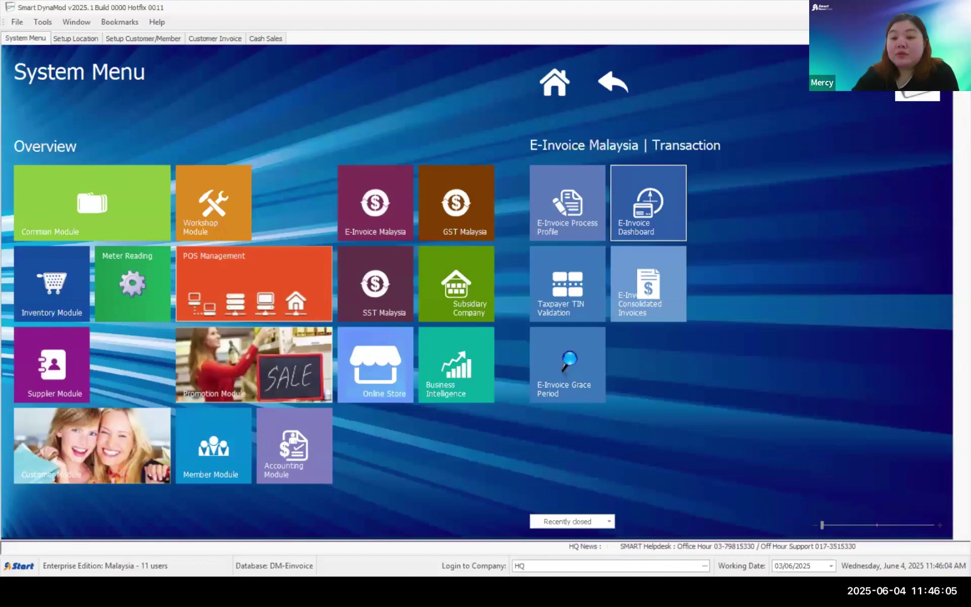
click(628, 212)
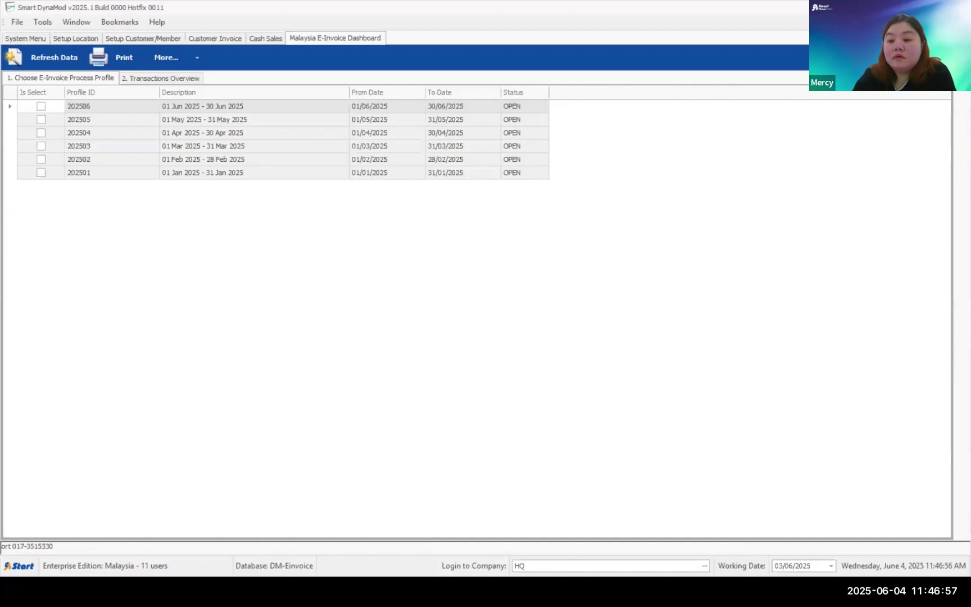
key(ctrl+F4)
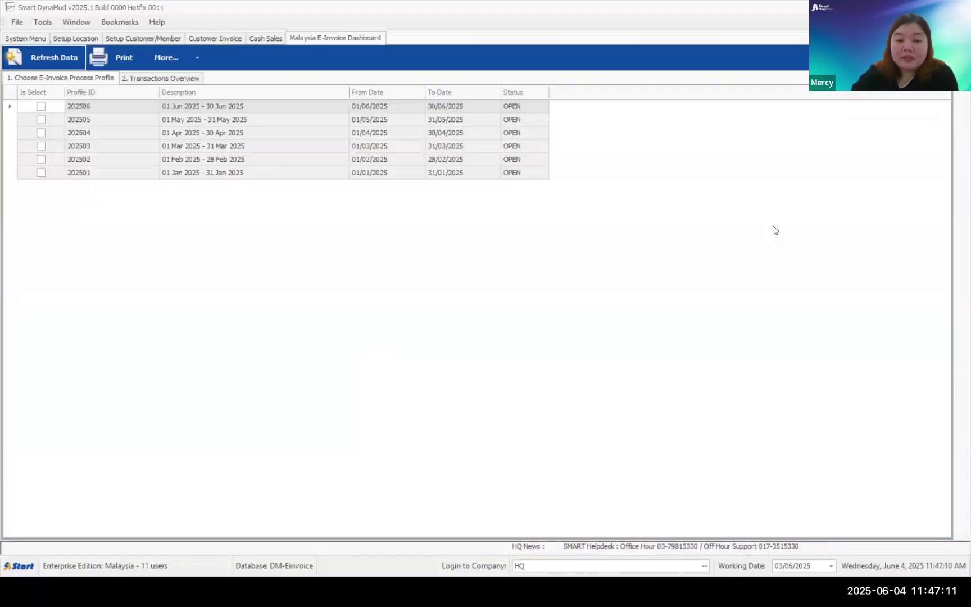
click(947, 39)
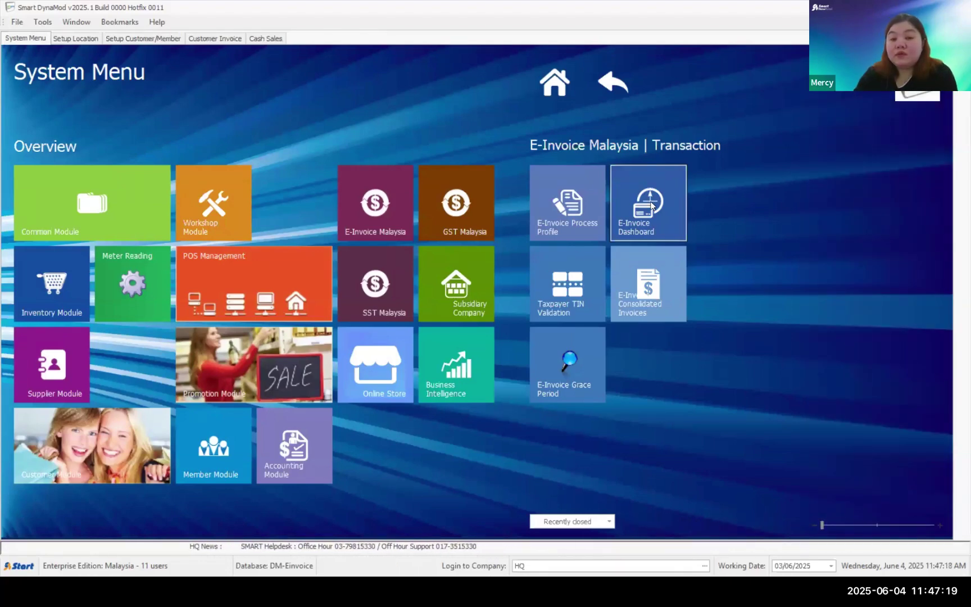
- Open E-Invoice Consolidated Invoices under E-Invoice Malaysia > Transaction, listing the 202505 Cash Sales batches
click(367, 213)
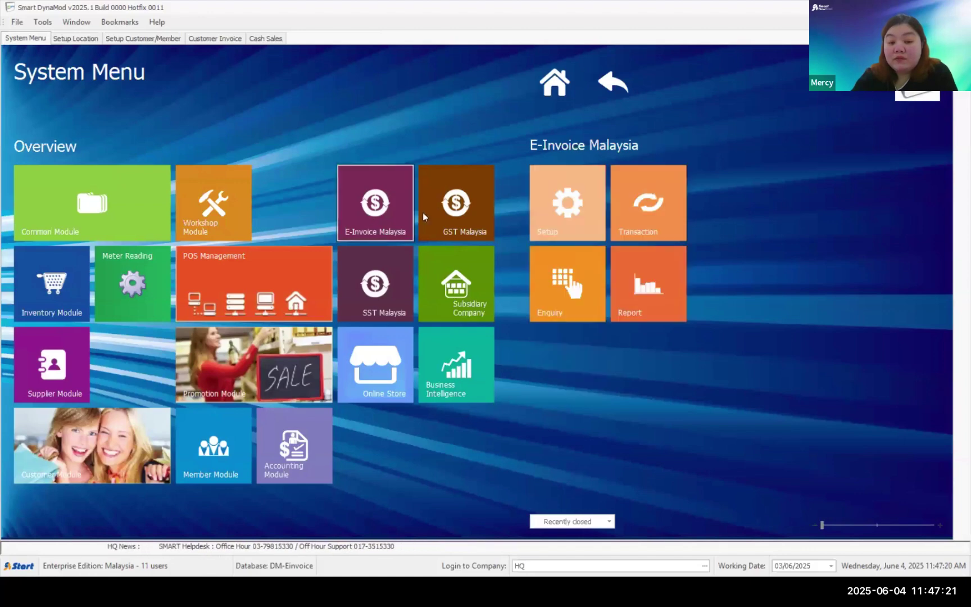
click(636, 208)
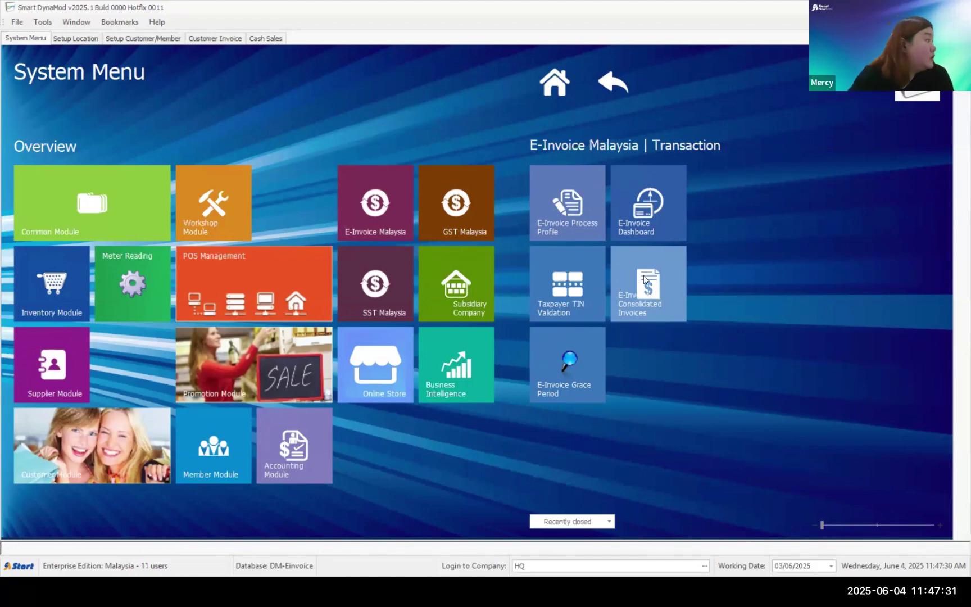
click(645, 280)
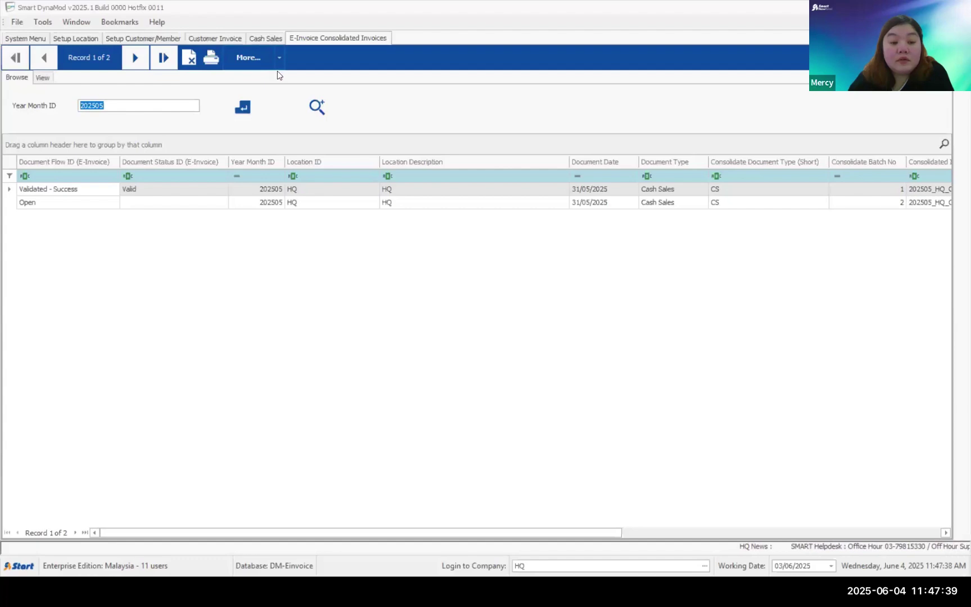
- Start Generate Consolidated Invoices for profile 202506, Cash Sales, at the HQ and IOI Mall locations
click(271, 59)
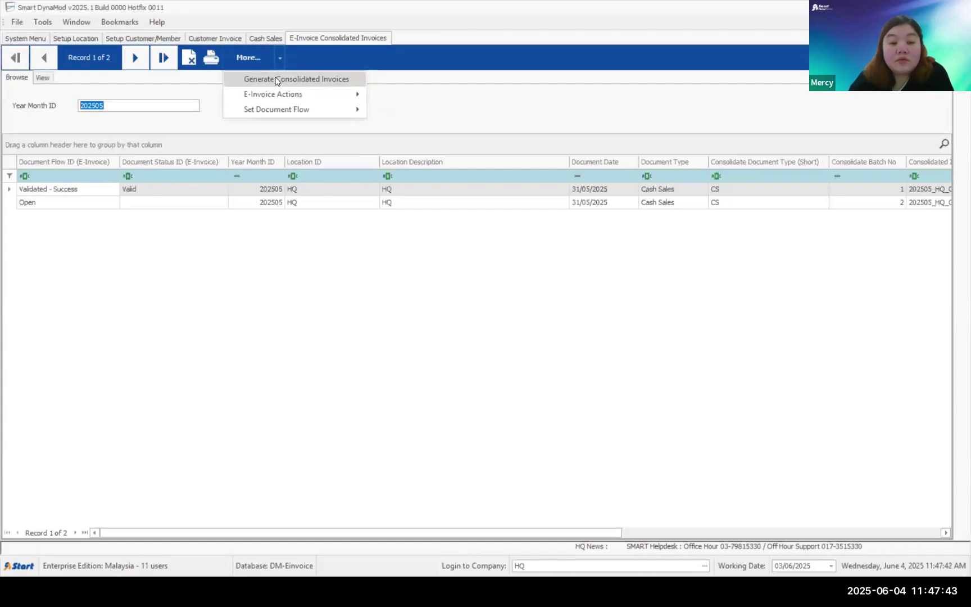
click(276, 79)
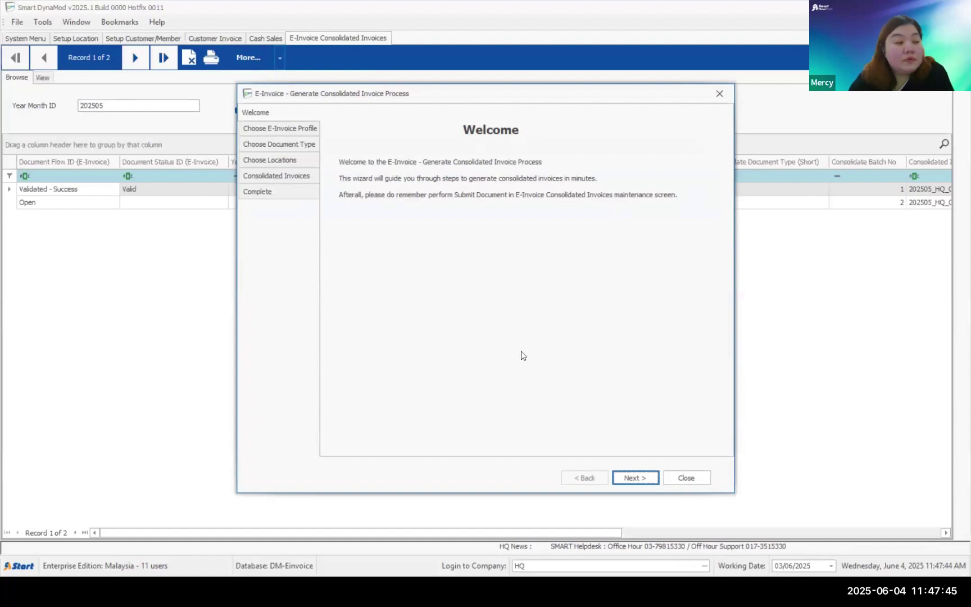
click(632, 476)
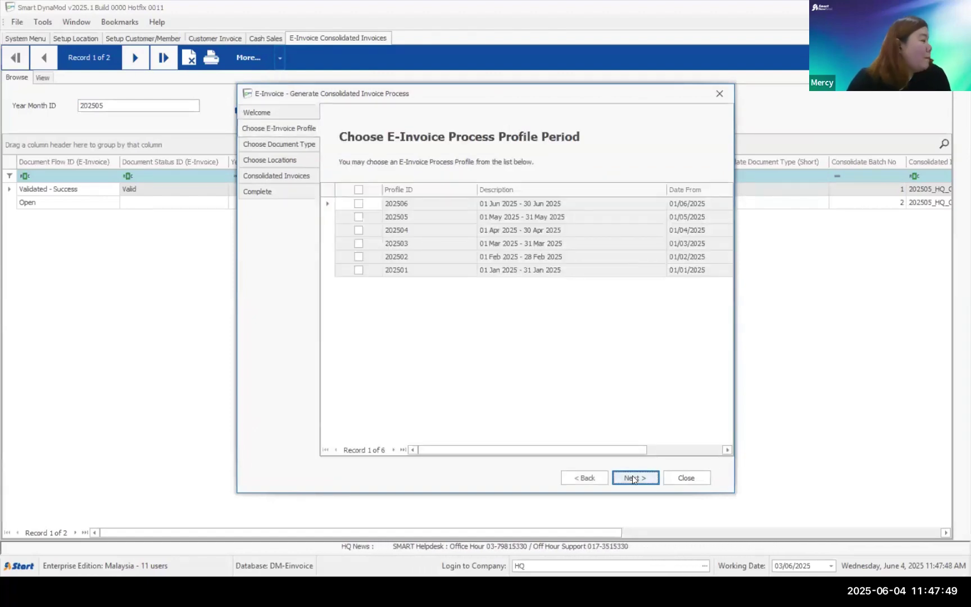
click(358, 205)
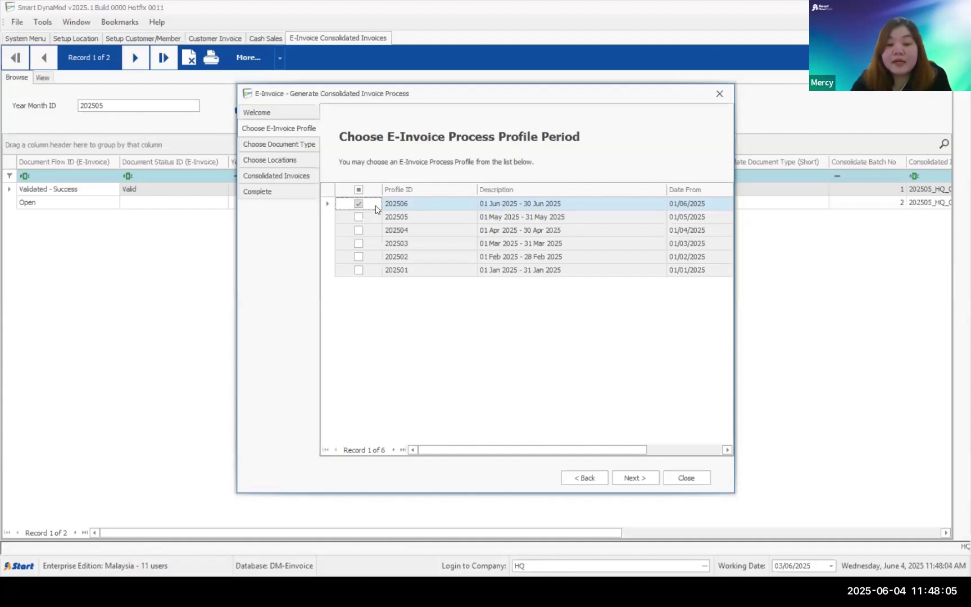
click(630, 479)
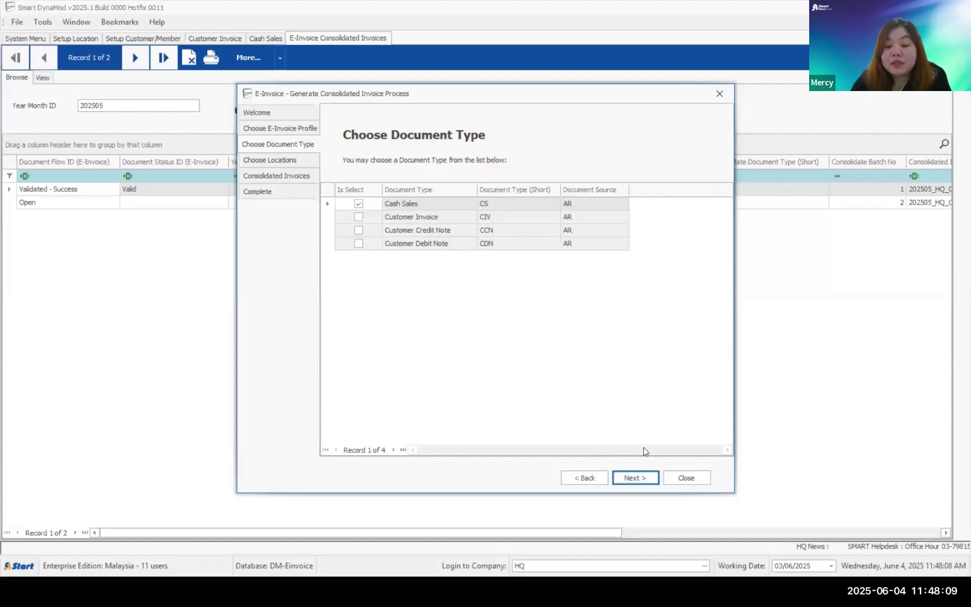
click(637, 479)
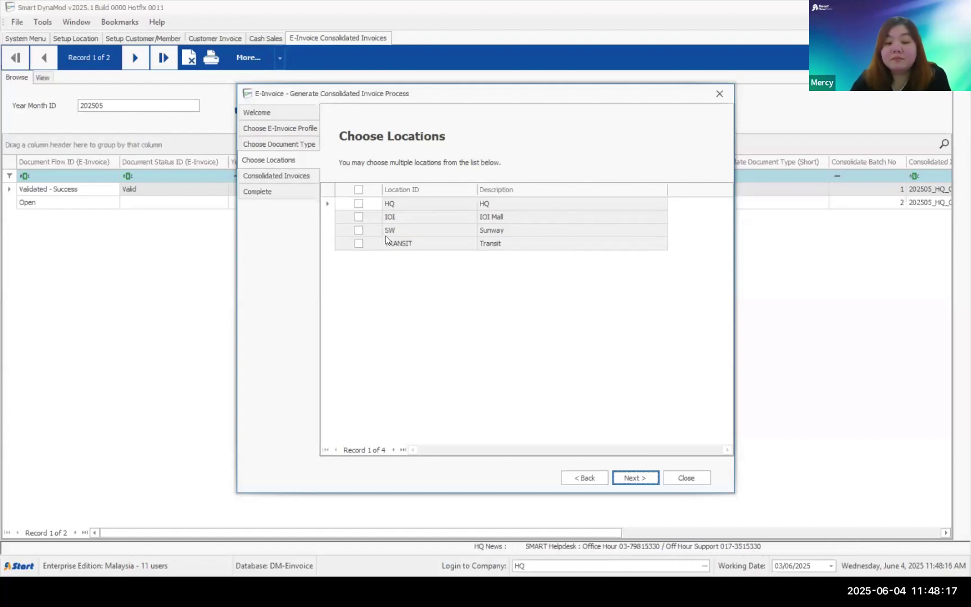
click(357, 203)
click(357, 216)
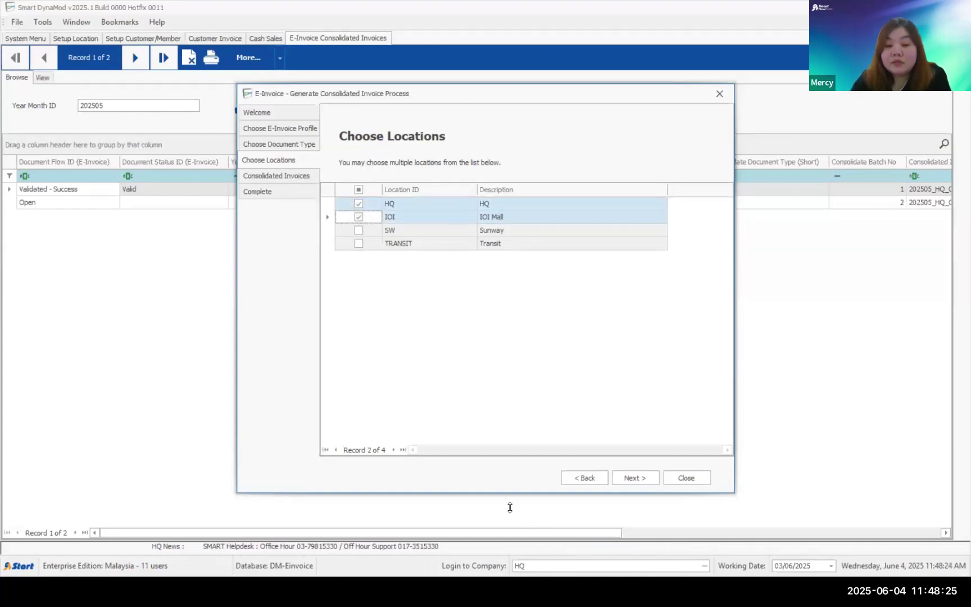
click(622, 481)
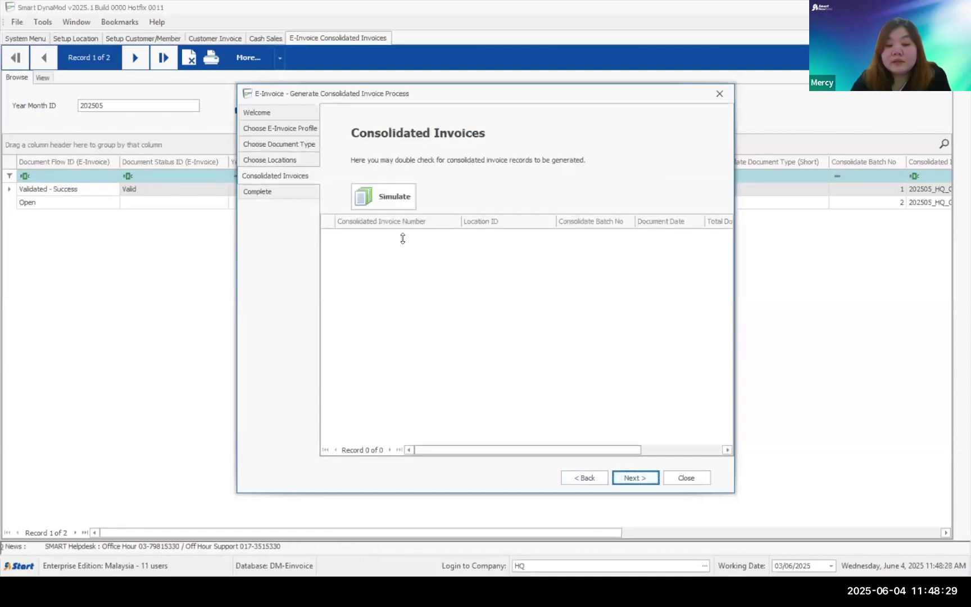
- Run and confirm a trial simulation of the June consolidation
click(390, 198)
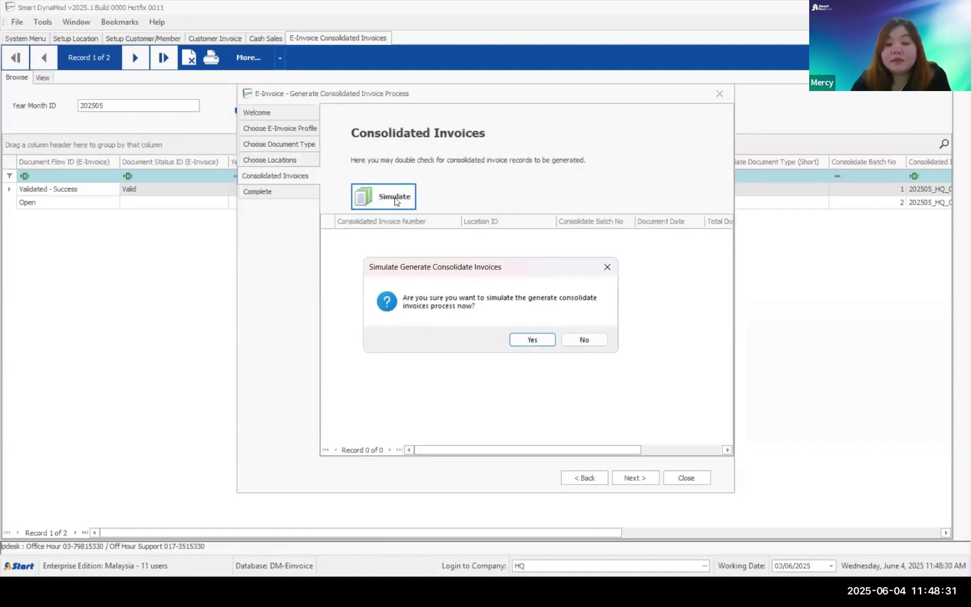
click(532, 340)
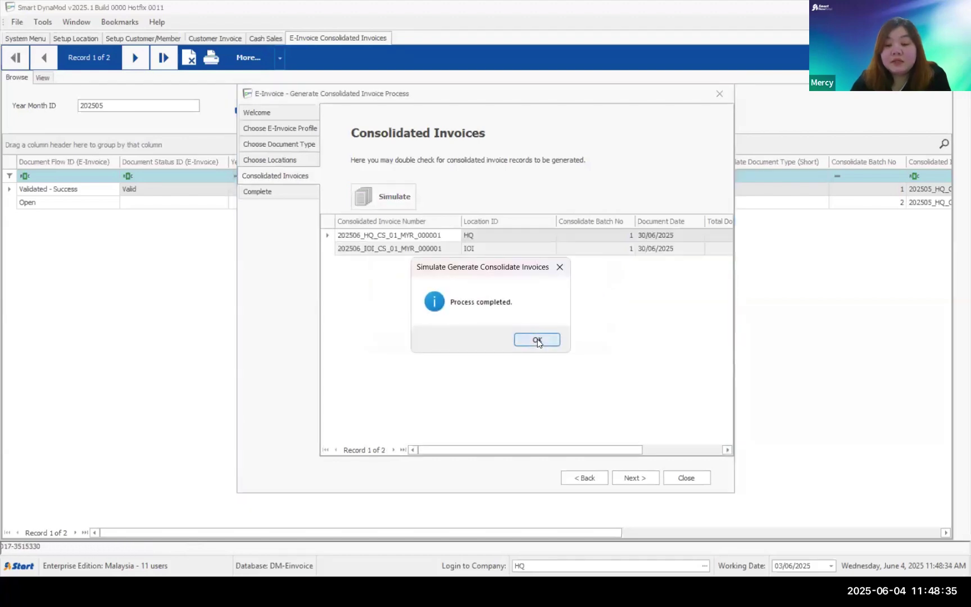
click(537, 341)
- Check the previewed totals: HQ 17 documents at 8,607.00, IOI 2 documents at 798.00
drag(573, 453, 655, 451)
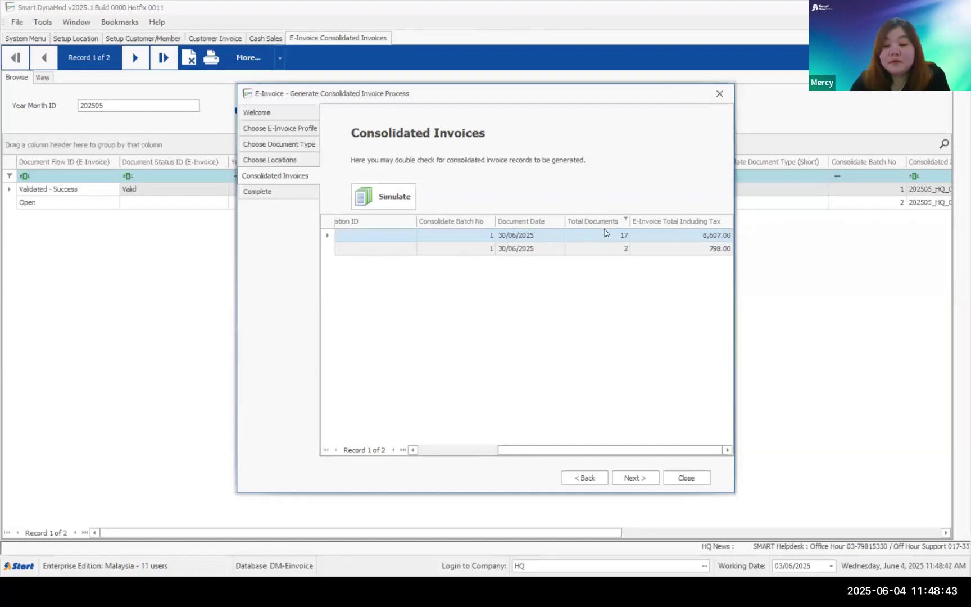
click(476, 451)
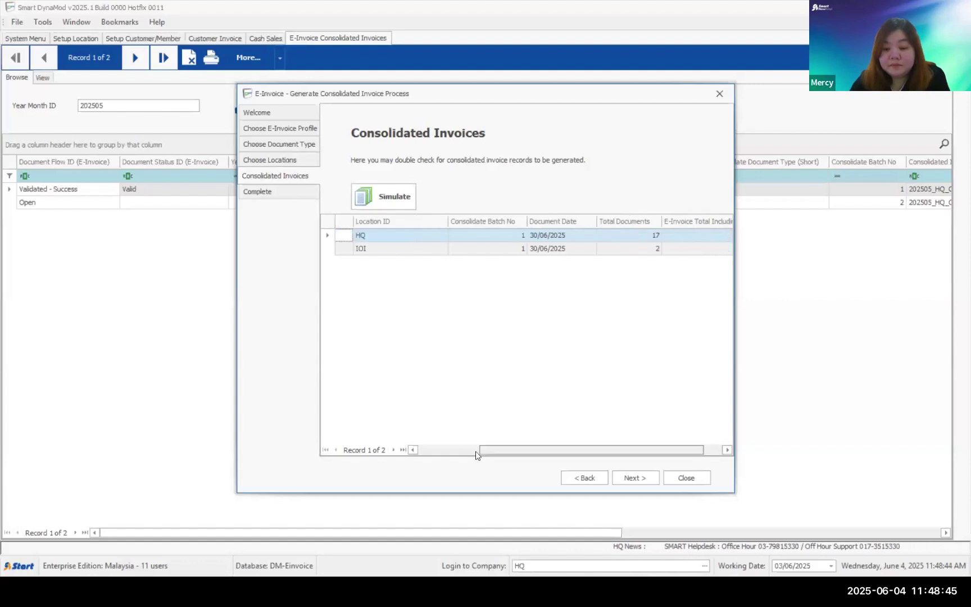
click(475, 453)
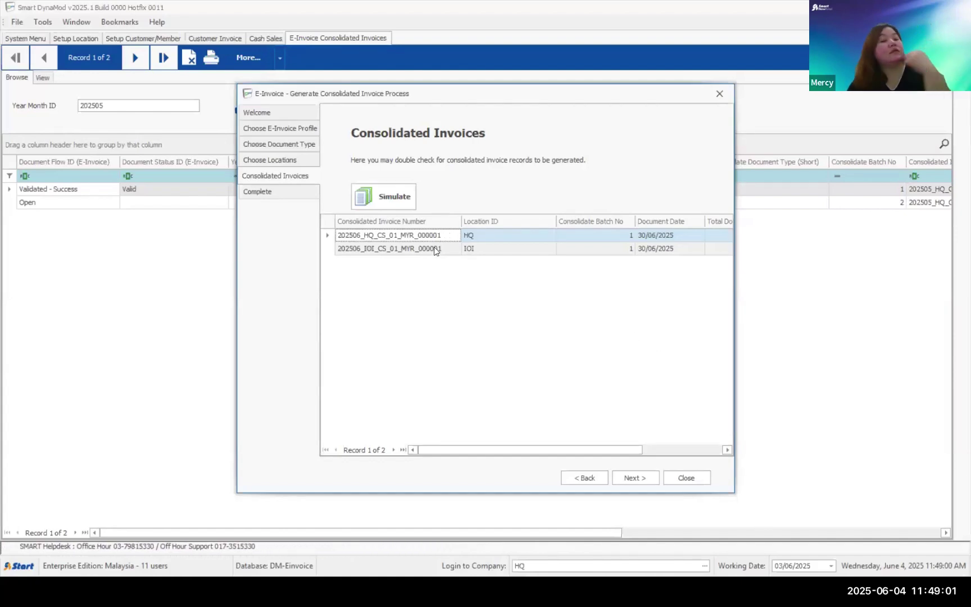
drag(481, 450, 508, 391)
click(384, 250)
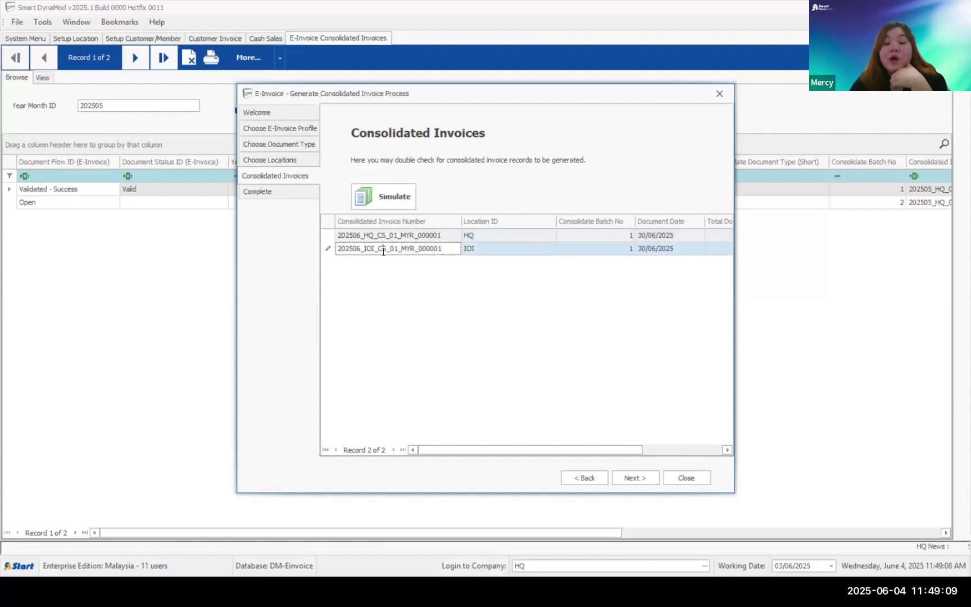
drag(500, 453, 594, 427)
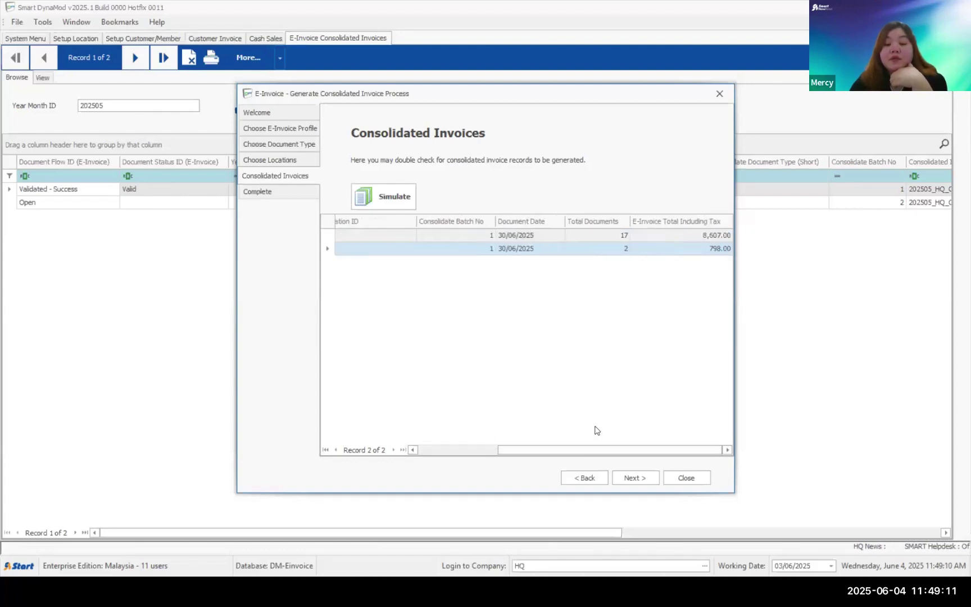
click(615, 249)
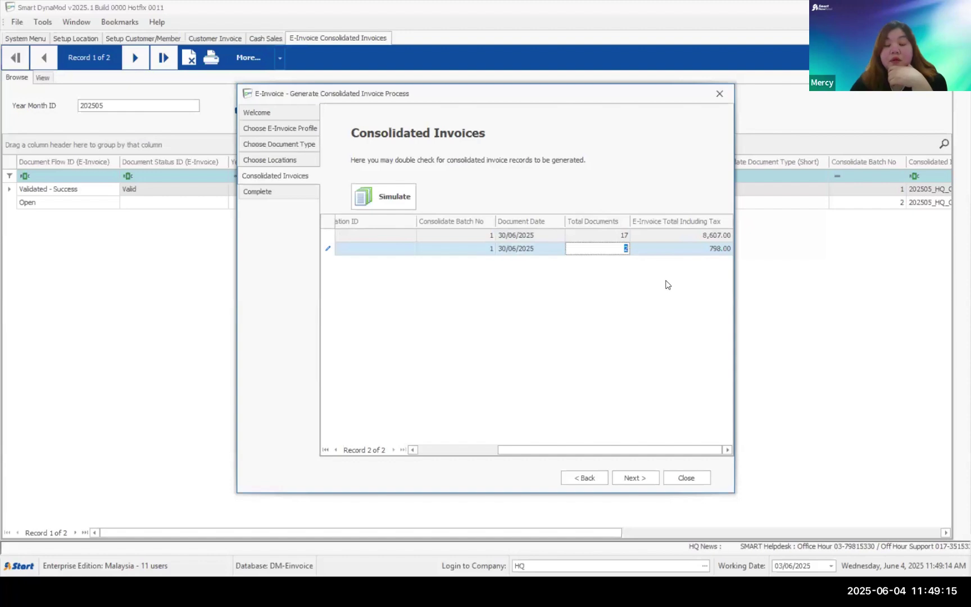
click(635, 479)
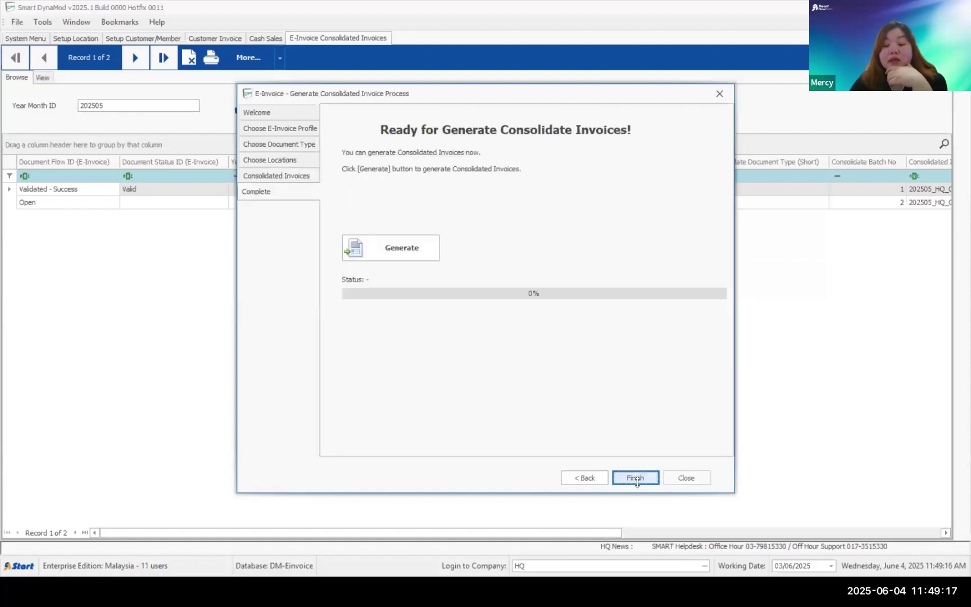
- Generate and confirm the consolidated invoices, creating Open 202506 Cash Sales records for HQ and IOI Mall, then finish the wizard
click(402, 244)
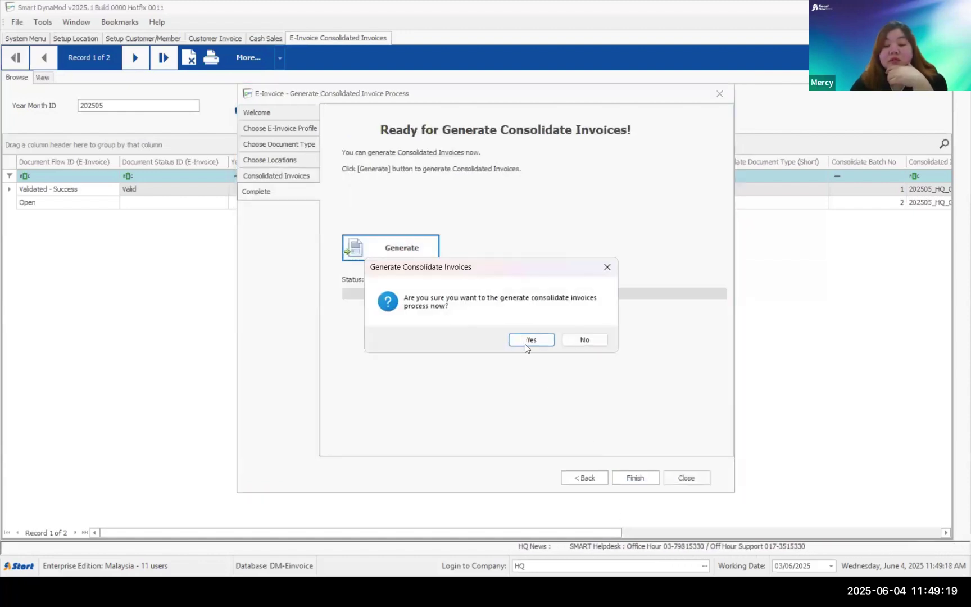
click(528, 341)
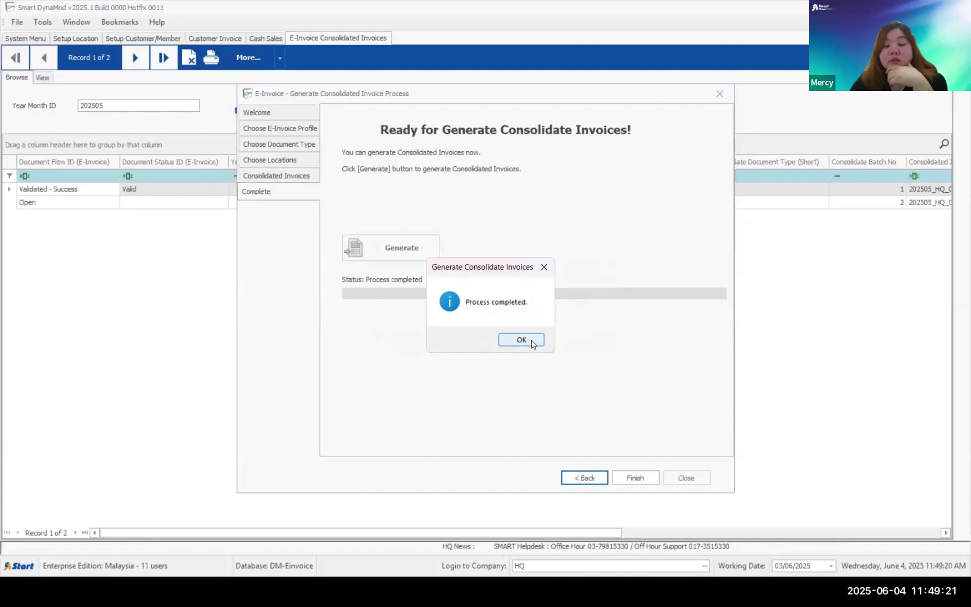
click(522, 340)
click(625, 478)
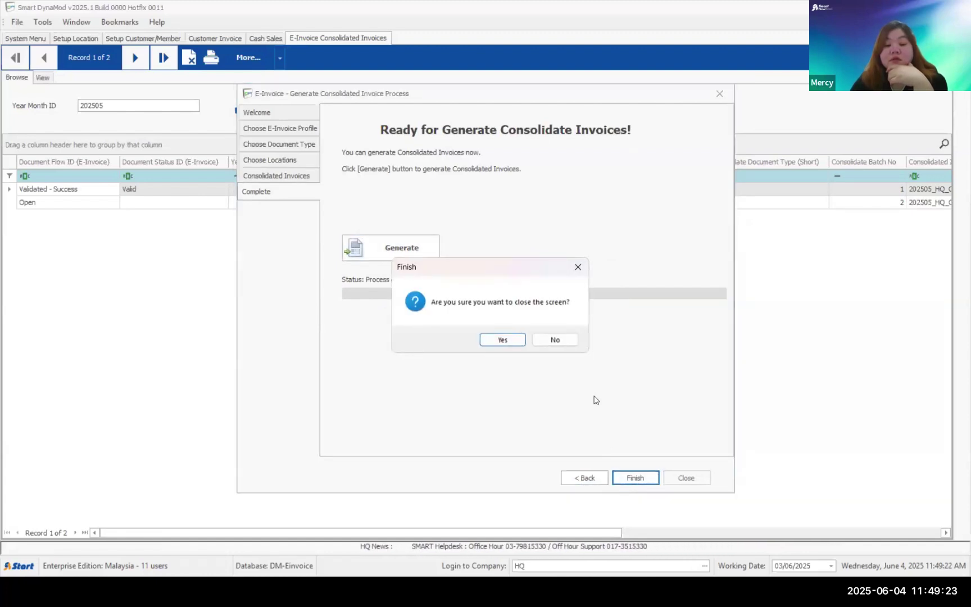
click(509, 346)
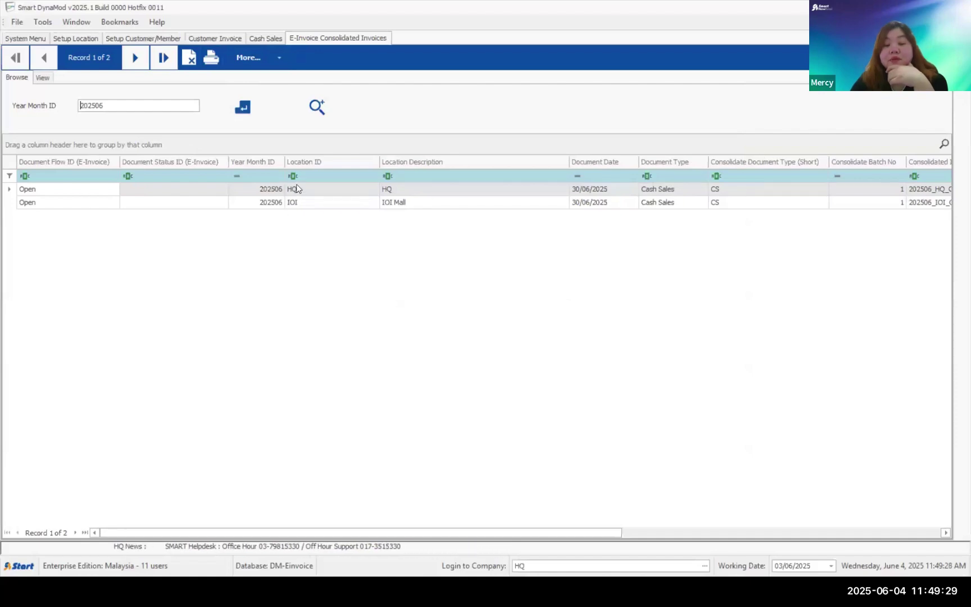
- Open the e-invoice submission manager for the HQ invoice, then close it without submitting
click(263, 190)
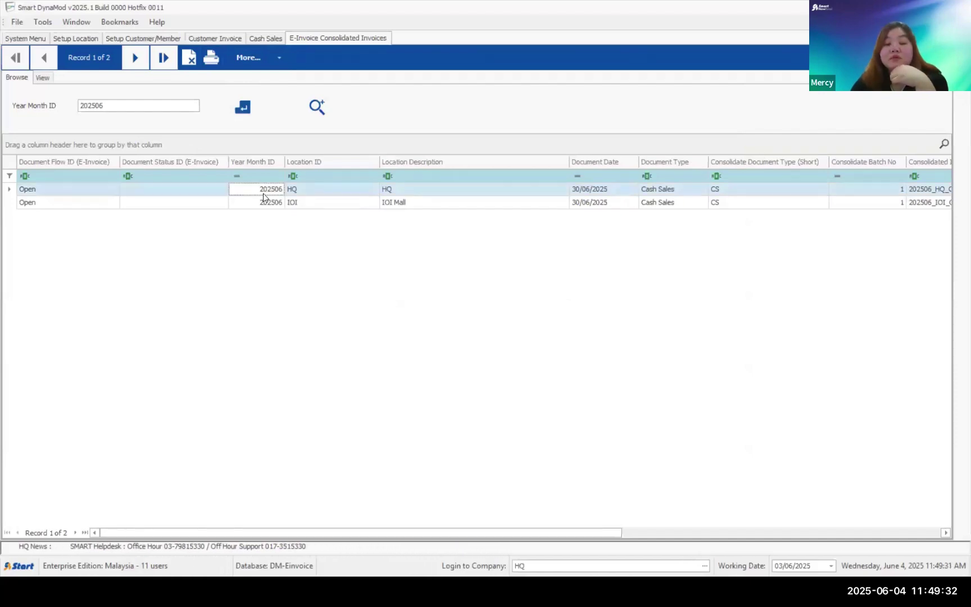
click(276, 58)
mouse_move(284, 93)
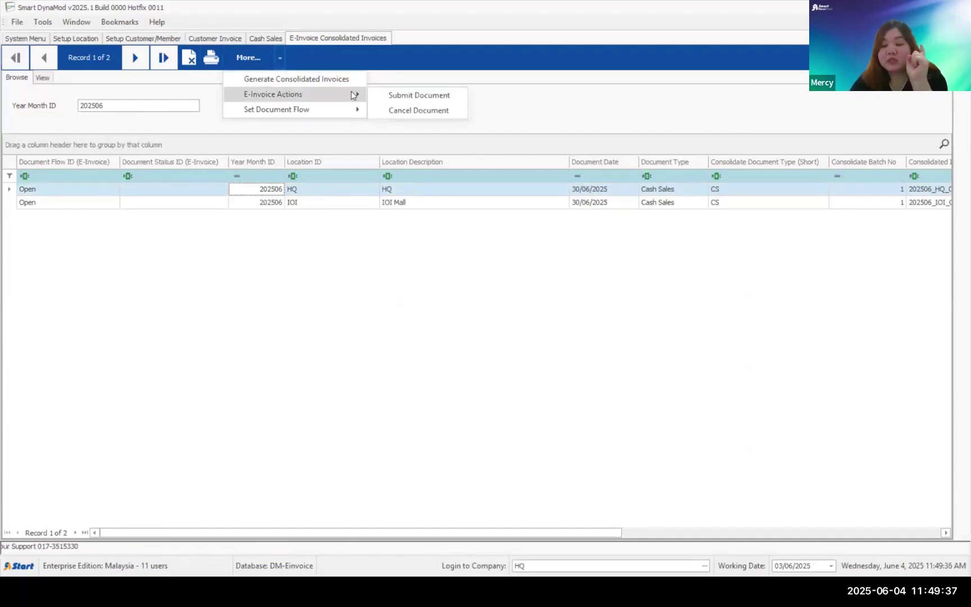
click(388, 95)
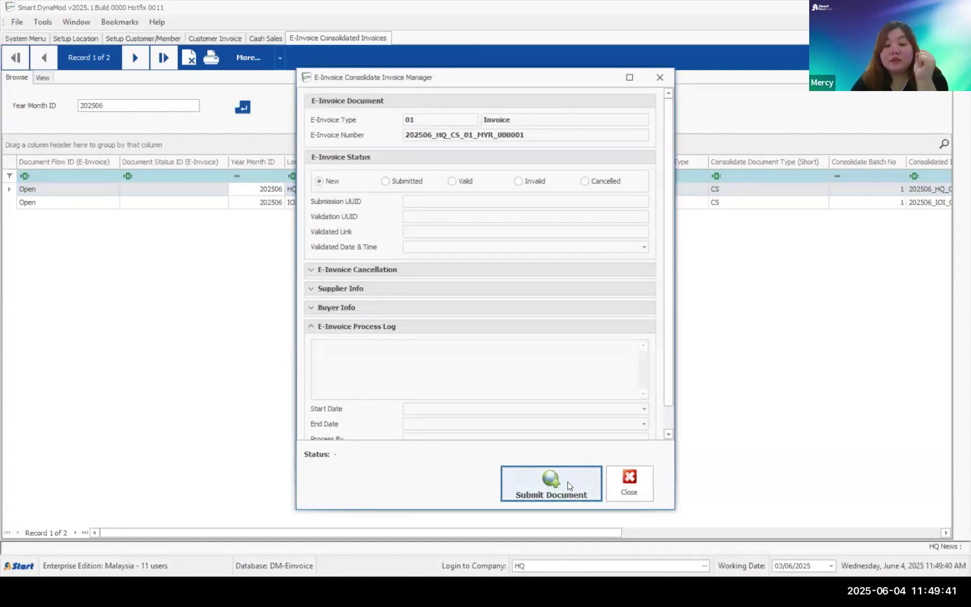
click(629, 485)
- Submit the IOI Mall 202506 consolidated invoice and check it shows Validated - Success, Valid
click(317, 203)
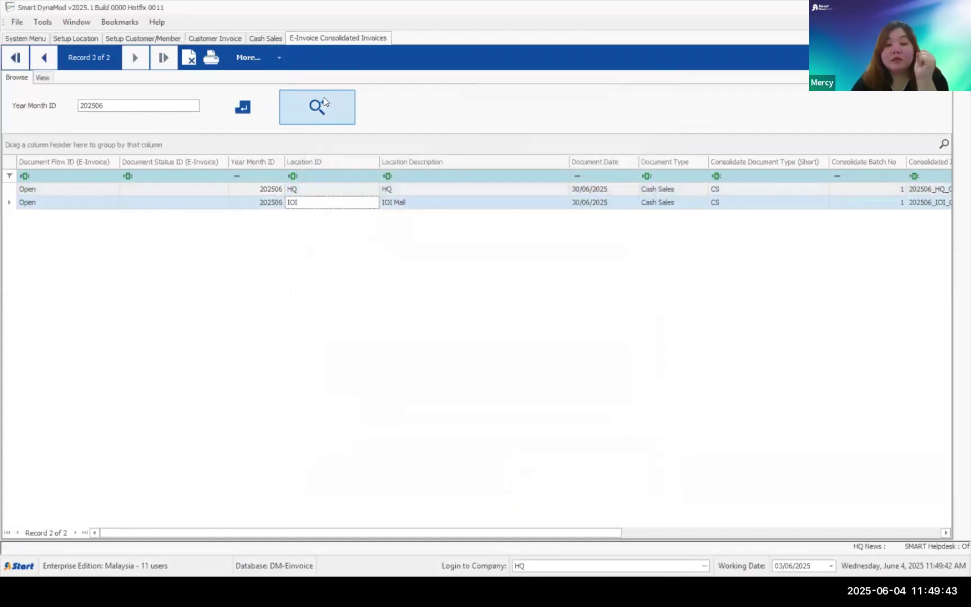
click(286, 60)
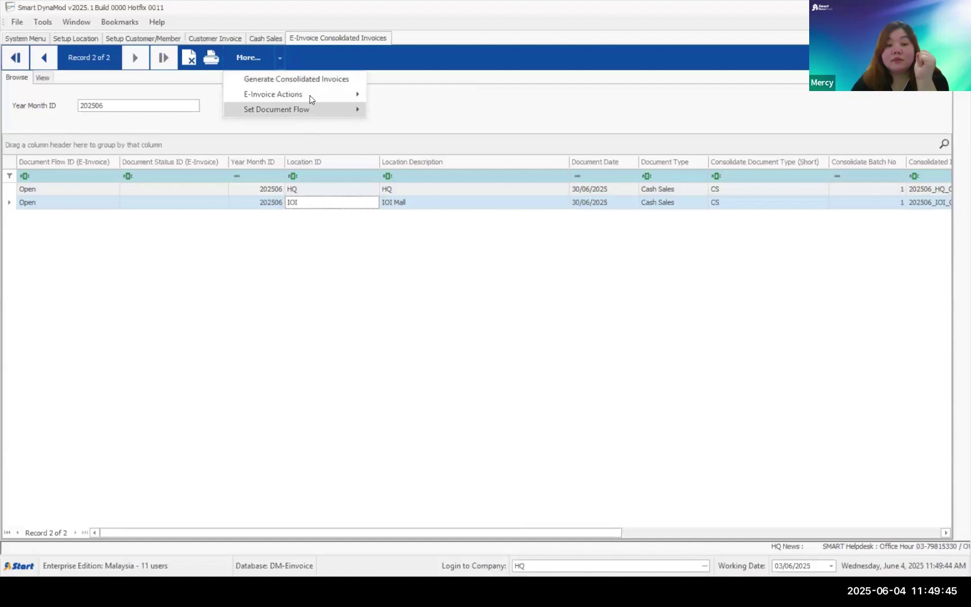
mouse_move(309, 95)
click(405, 94)
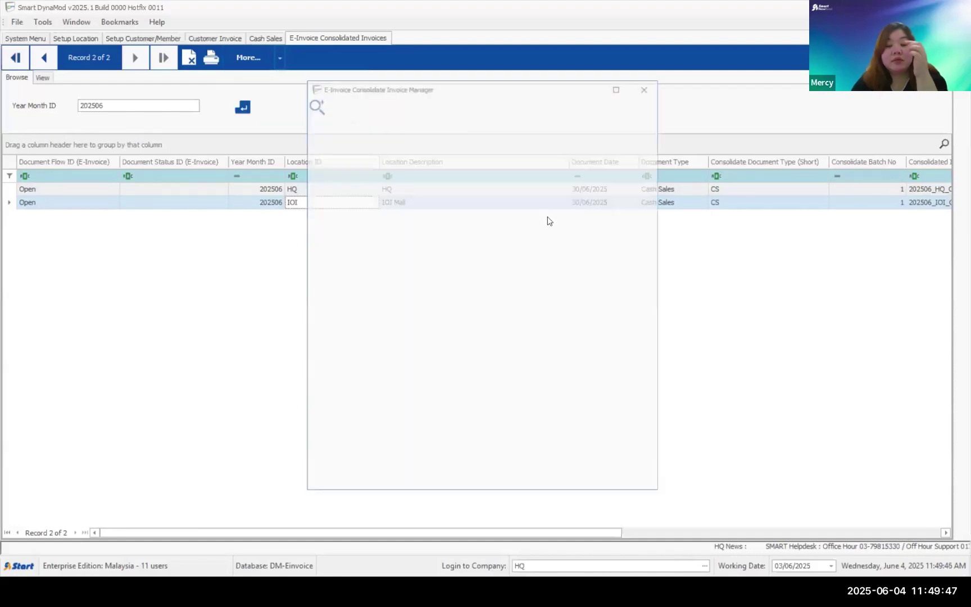
click(560, 483)
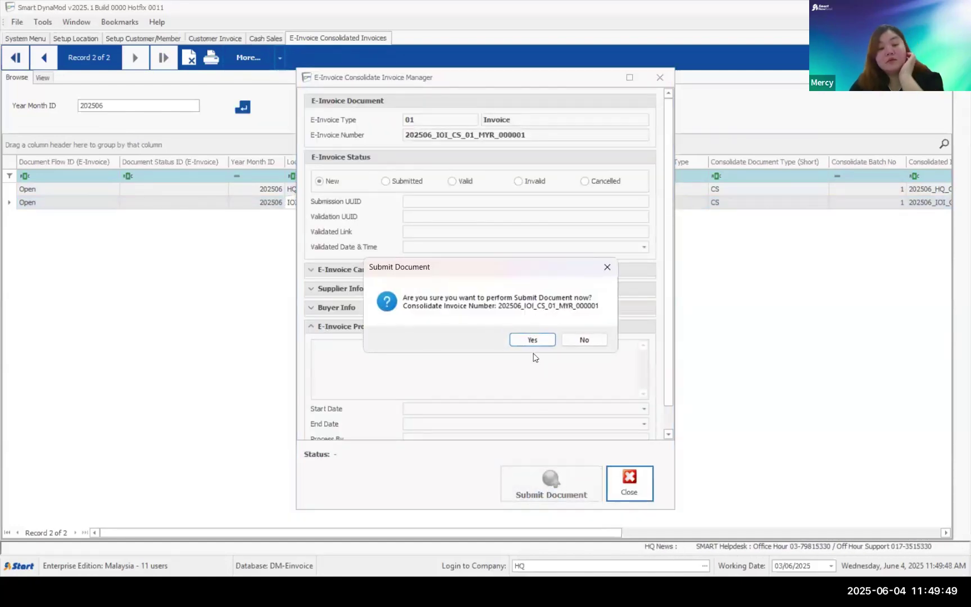
click(531, 340)
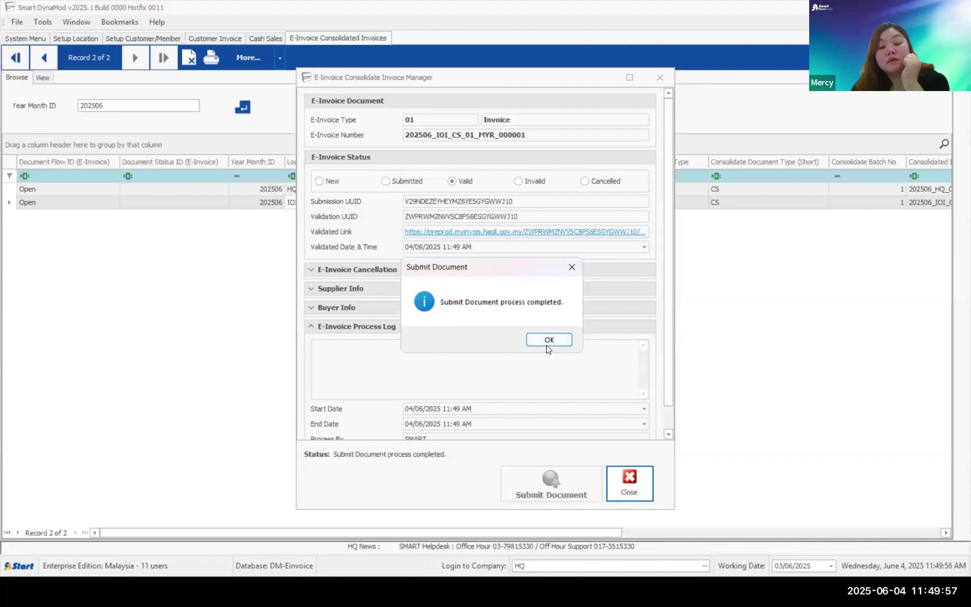
click(549, 339)
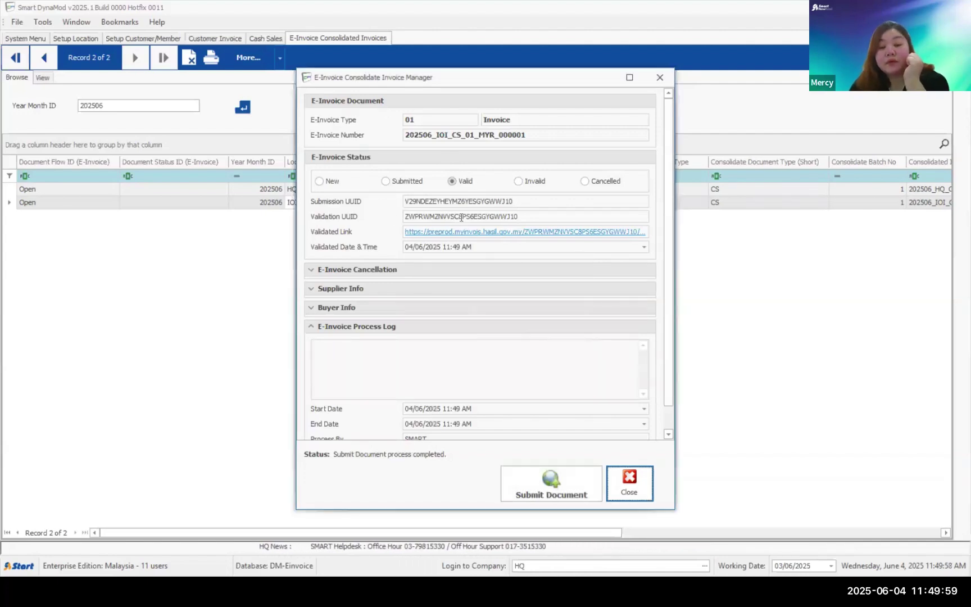
click(629, 494)
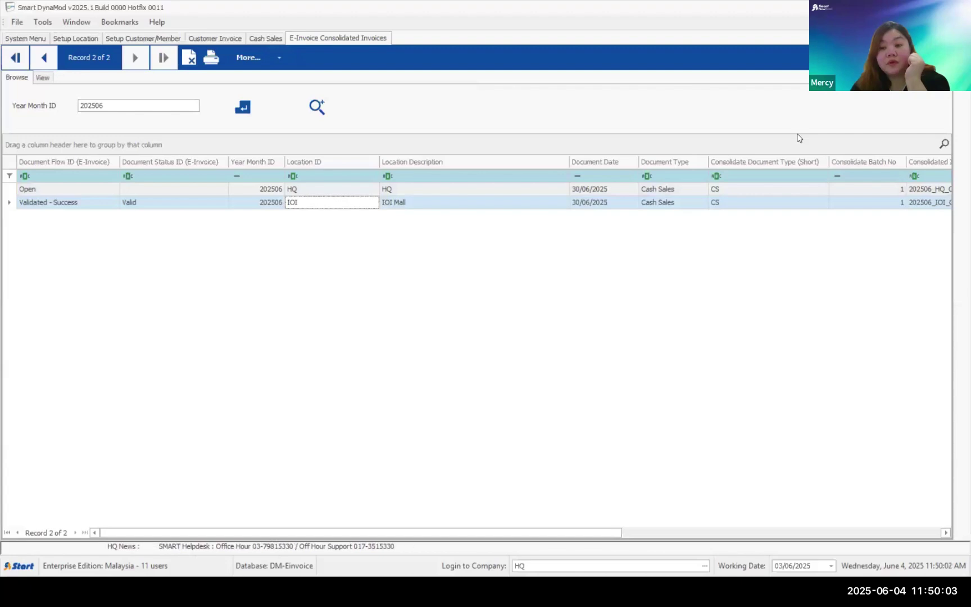
click(234, 207)
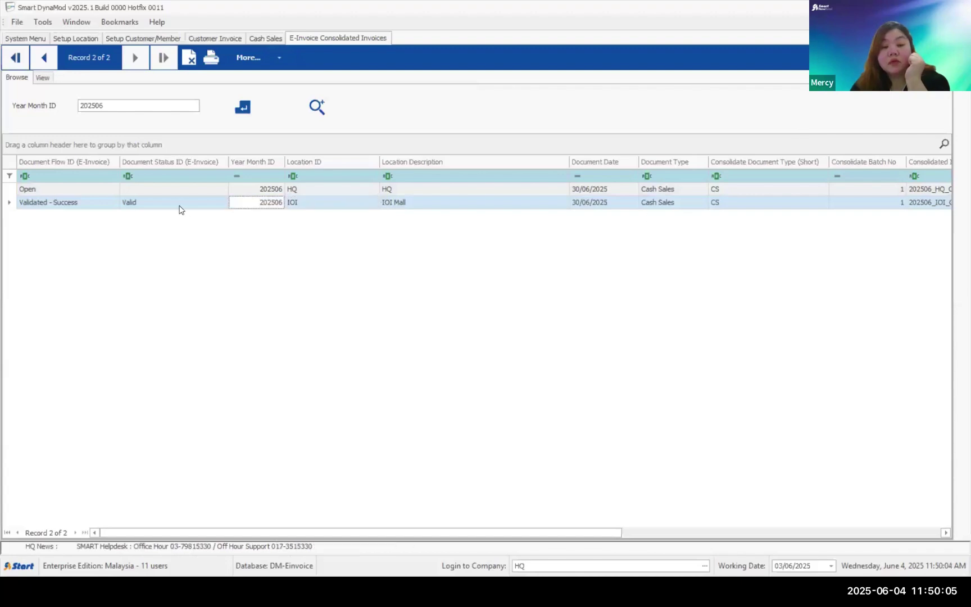
click(131, 207)
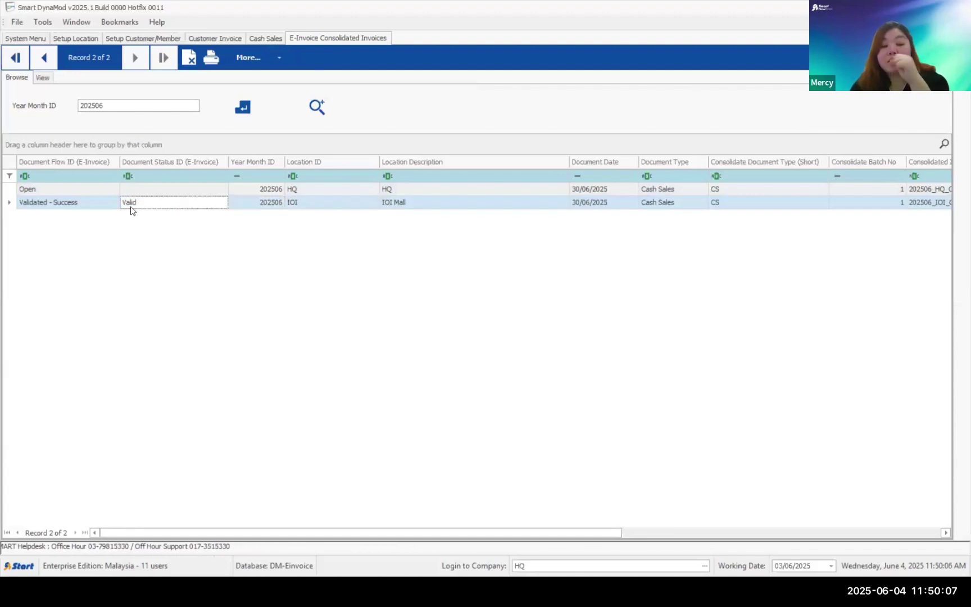
- Open the consolidated e-invoice print screen and take a first preview of the report
click(217, 60)
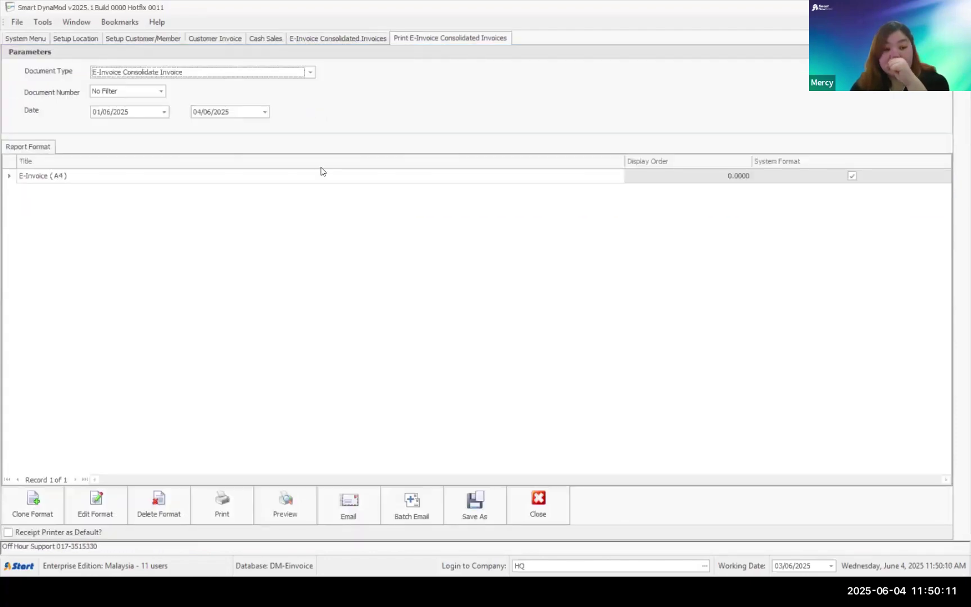
click(286, 511)
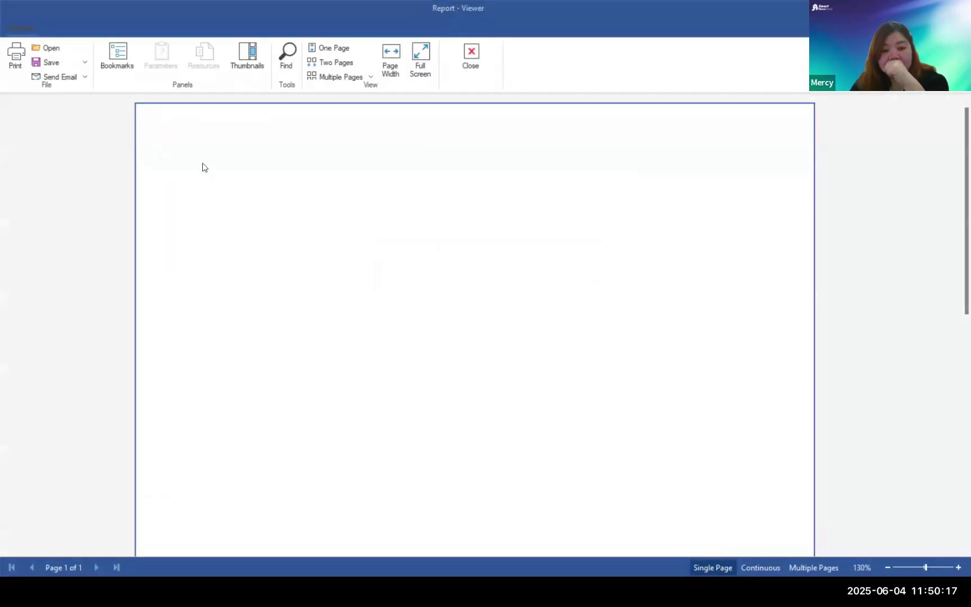
key(Escape)
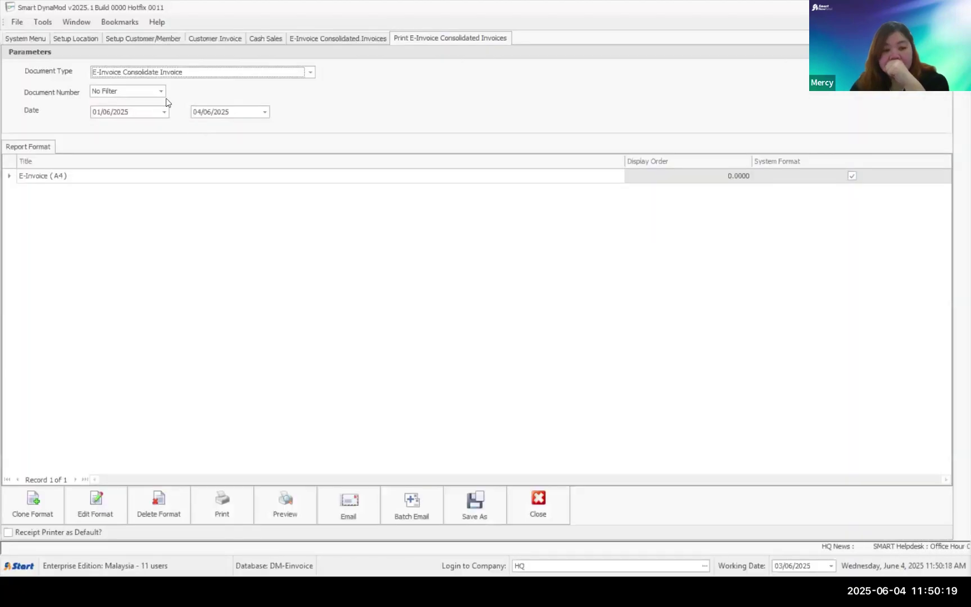
click(172, 74)
click(171, 78)
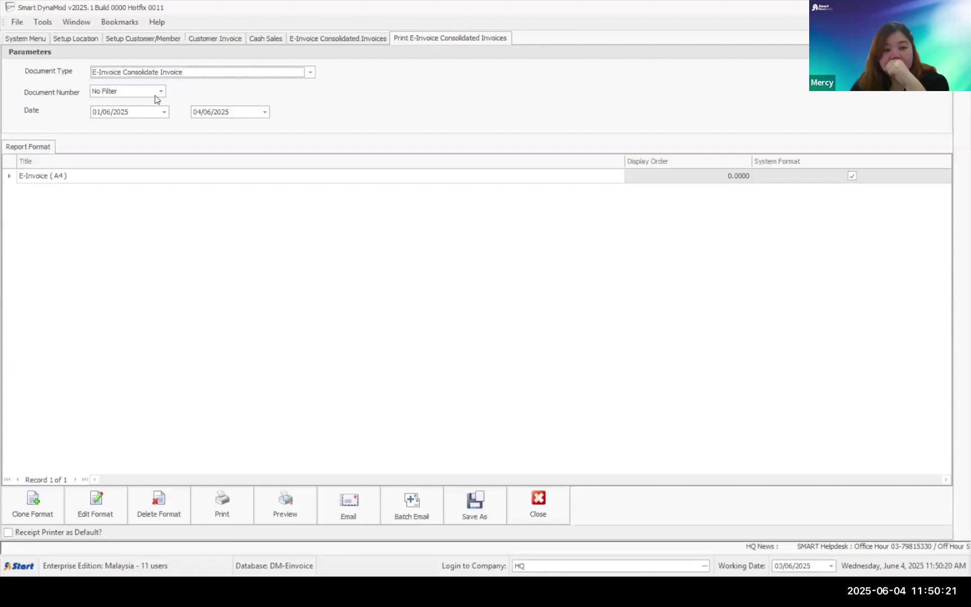
- Filter to invoice 202506_IOI_CS_01_MYR_000001, set To date 30/06/2025, and preview it
click(161, 91)
click(127, 116)
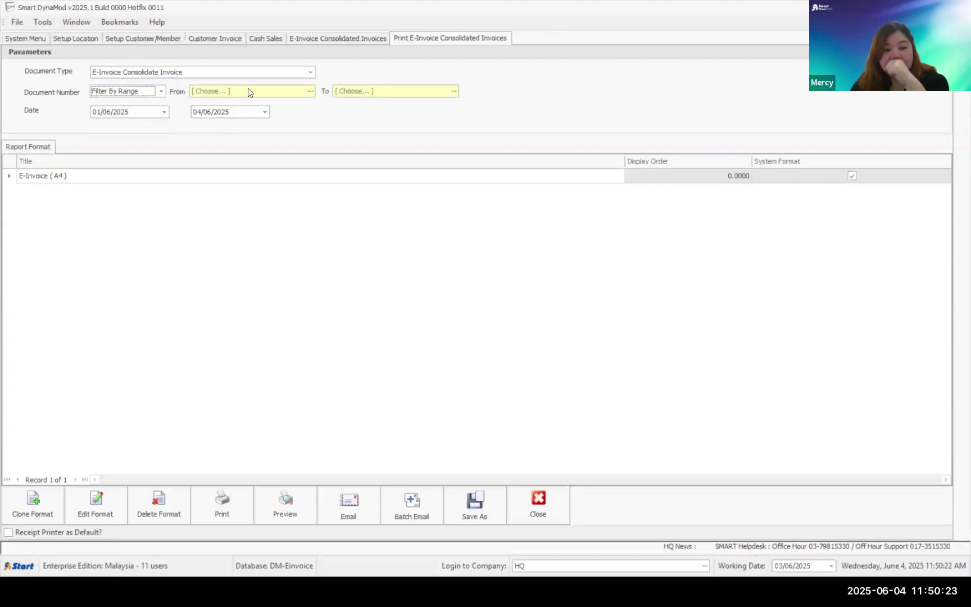
click(310, 91)
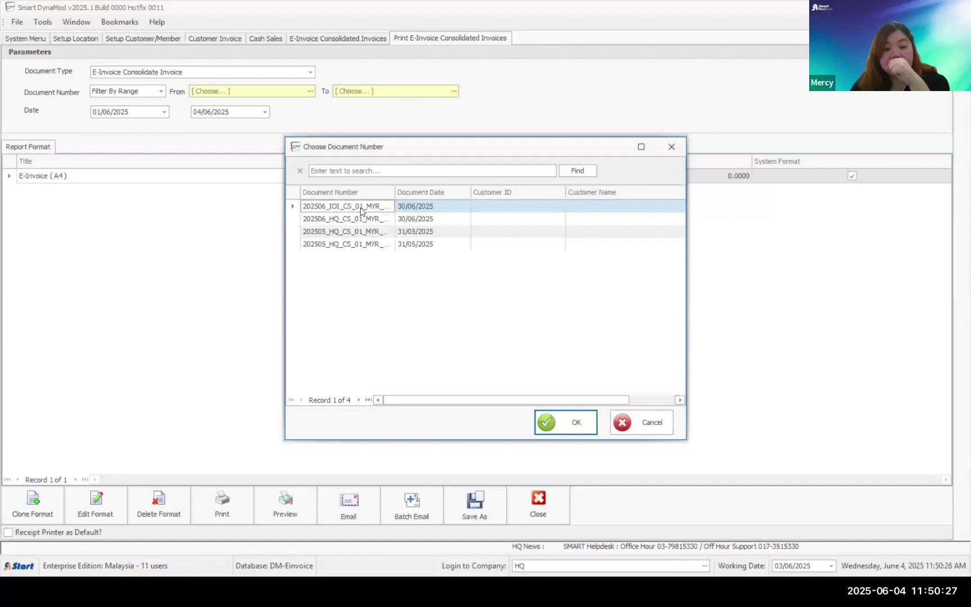
key(Return)
click(304, 514)
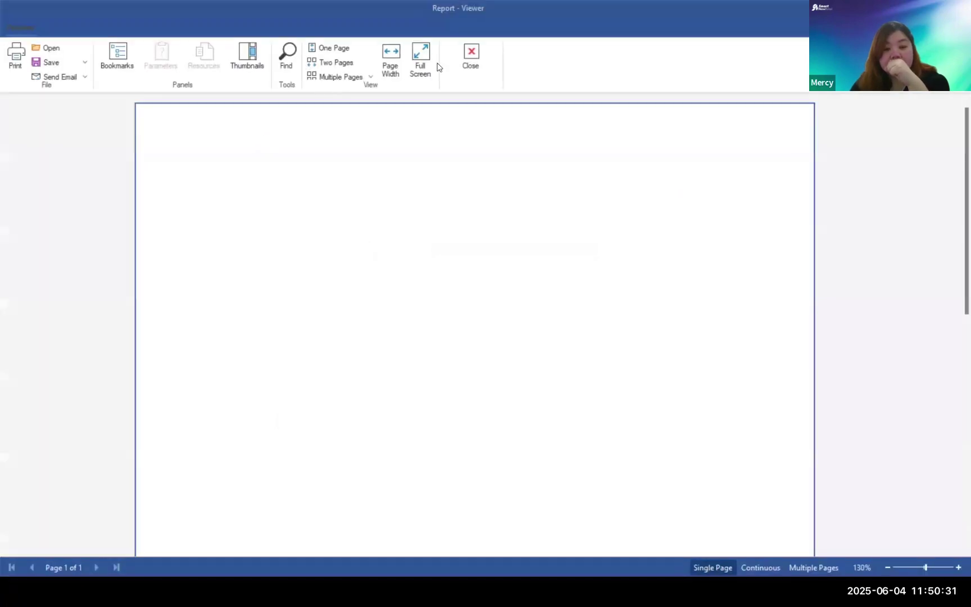
click(467, 66)
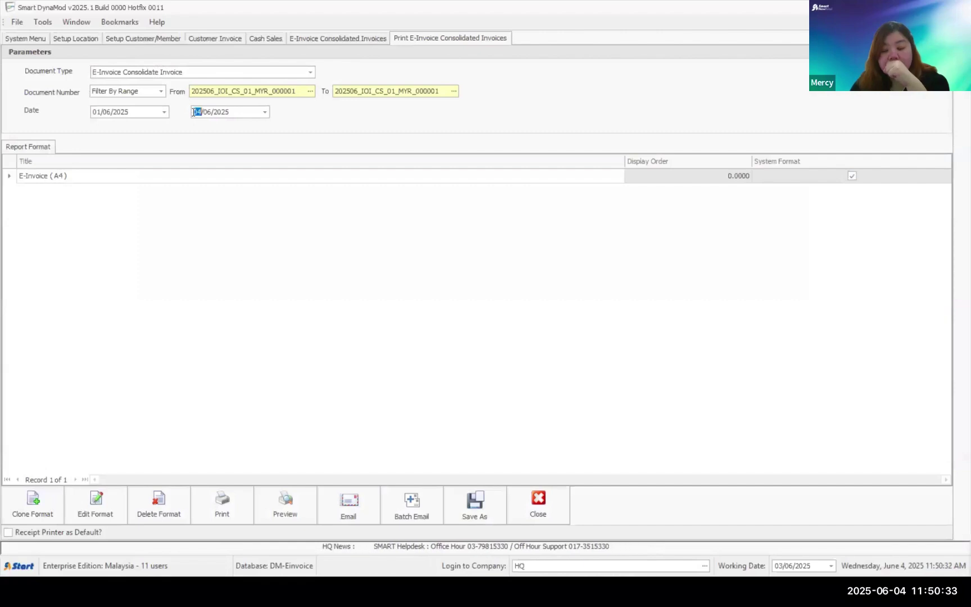
text(30)
click(285, 515)
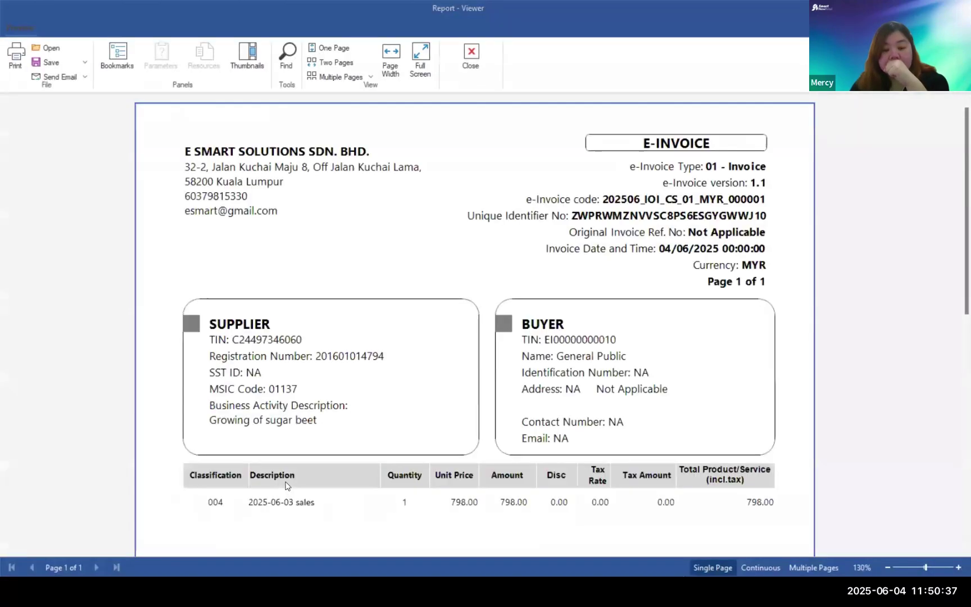
- Scroll the IOI e-invoice report to check the 798.00 total and validation date, then close the viewer
scroll(285, 486, down, 3)
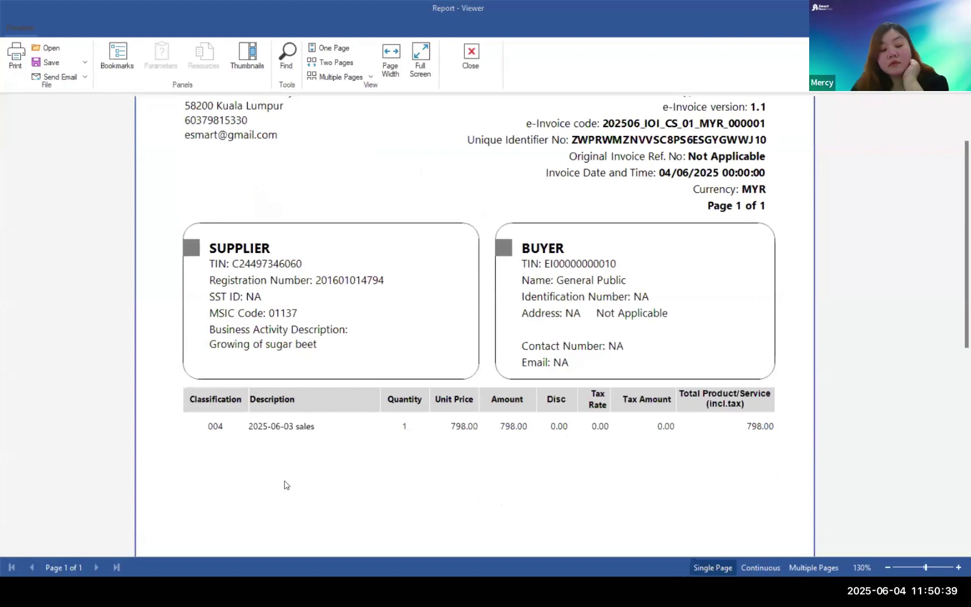
scroll(285, 485, down, 15)
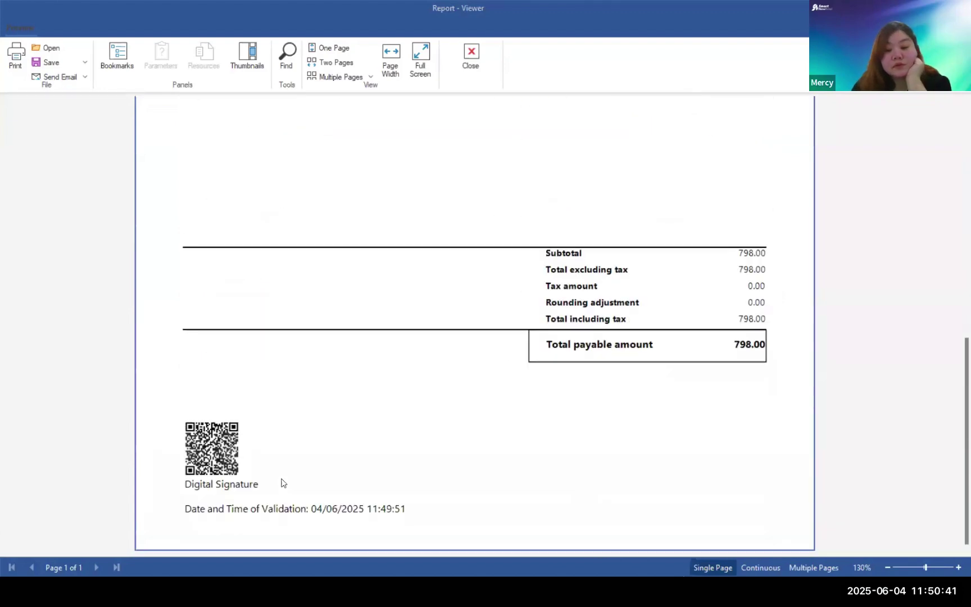
scroll(283, 483, up, 15)
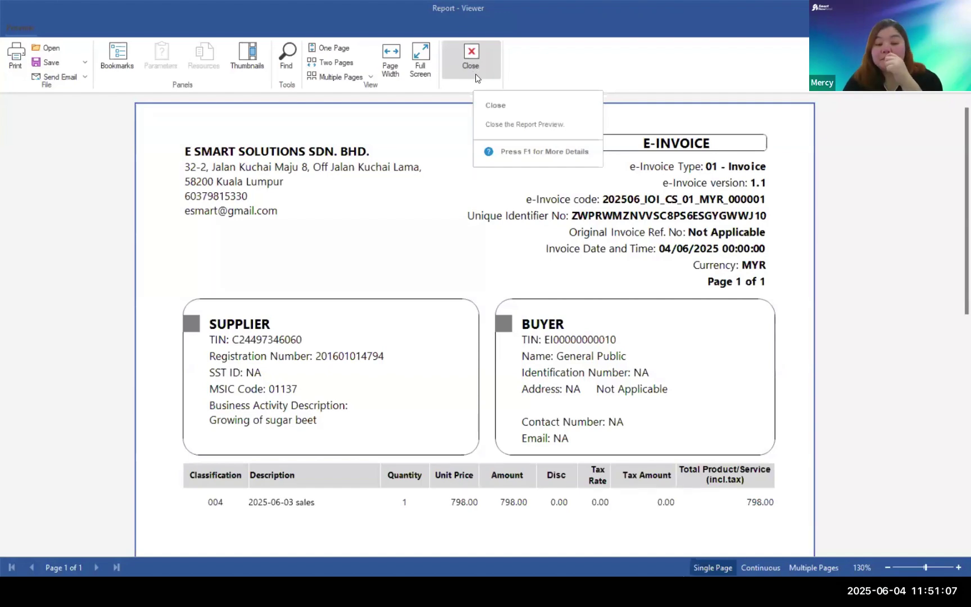
click(476, 73)
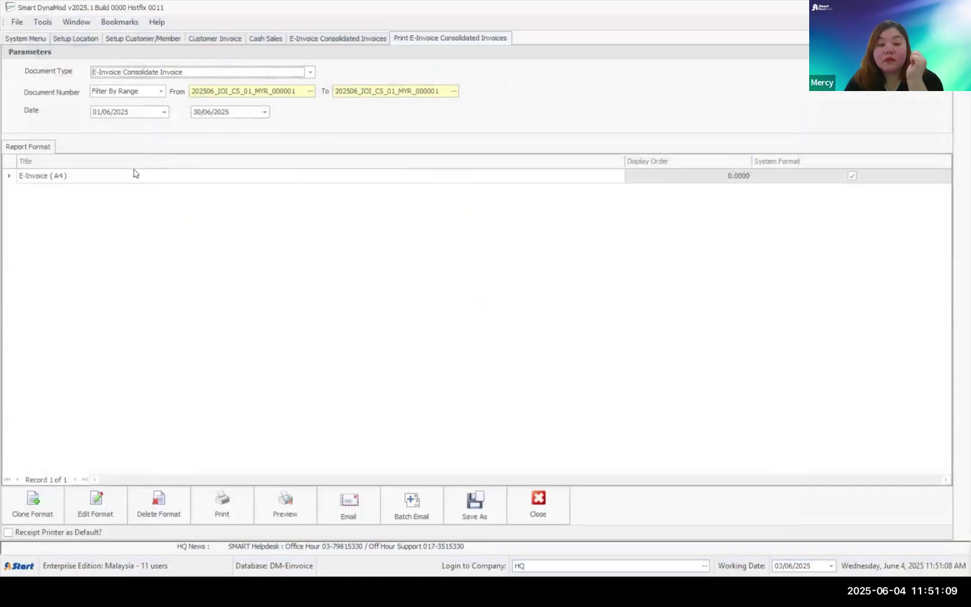
click(303, 505)
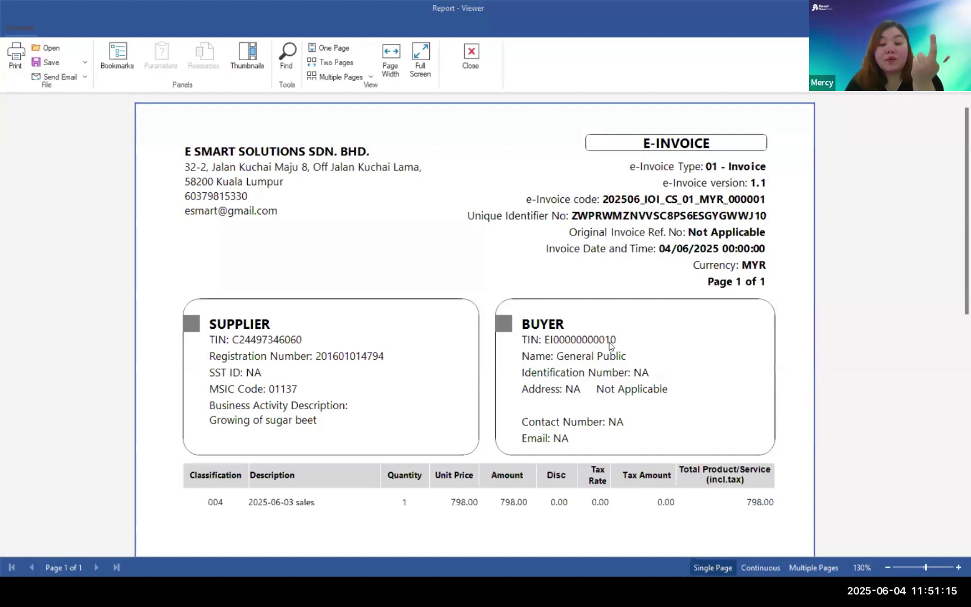
scroll(611, 344, down, 9)
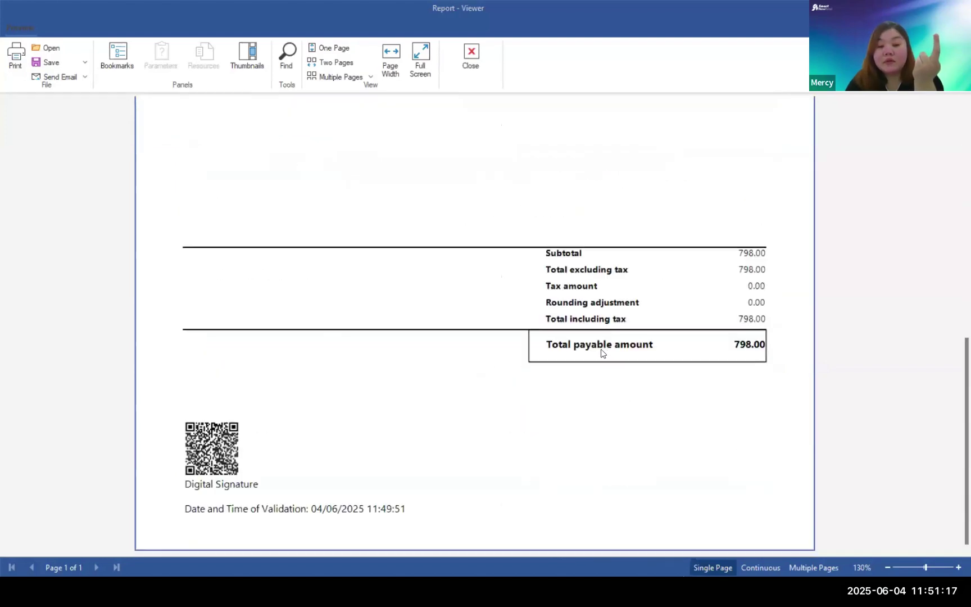
scroll(504, 209, up, 7)
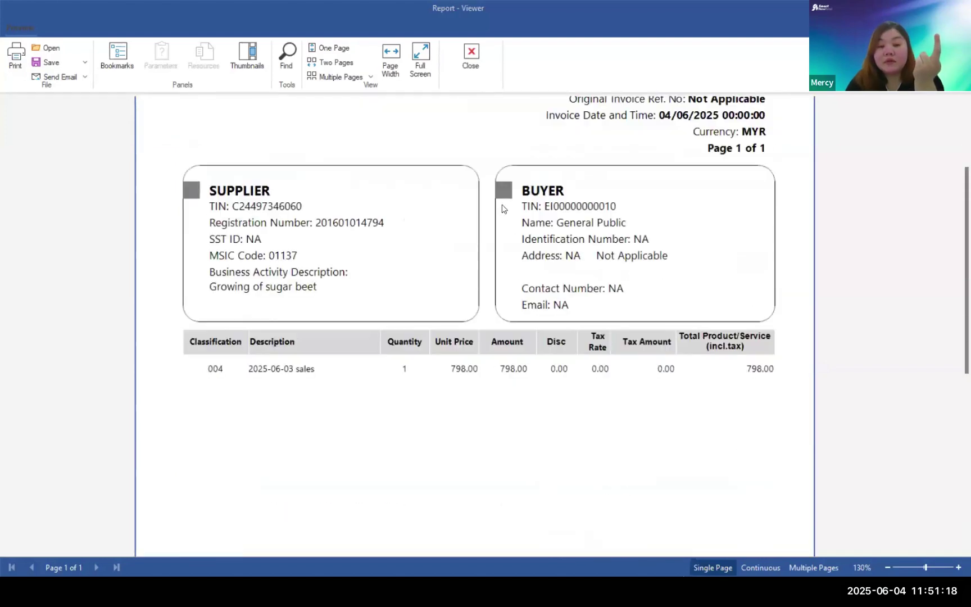
click(485, 64)
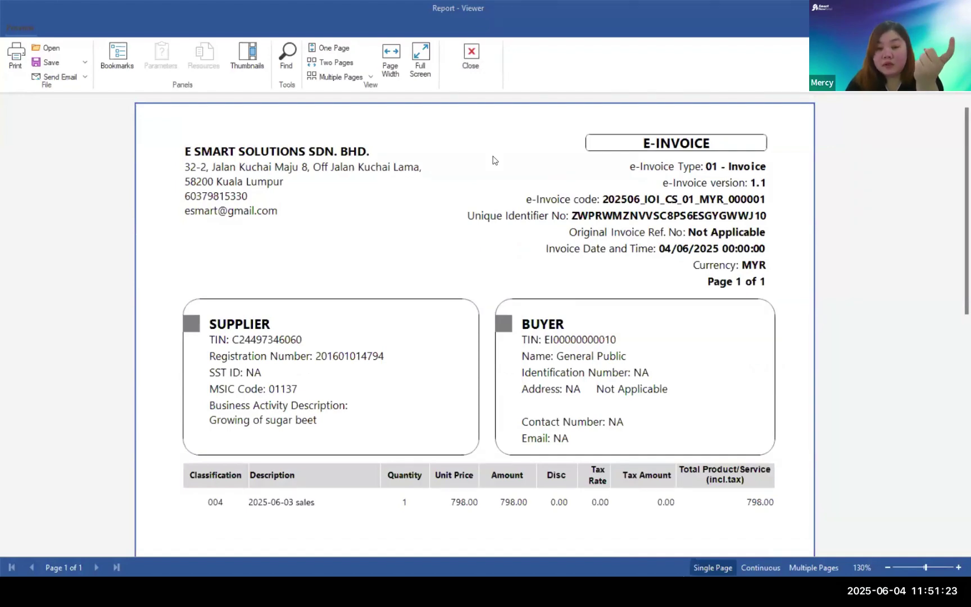
click(470, 63)
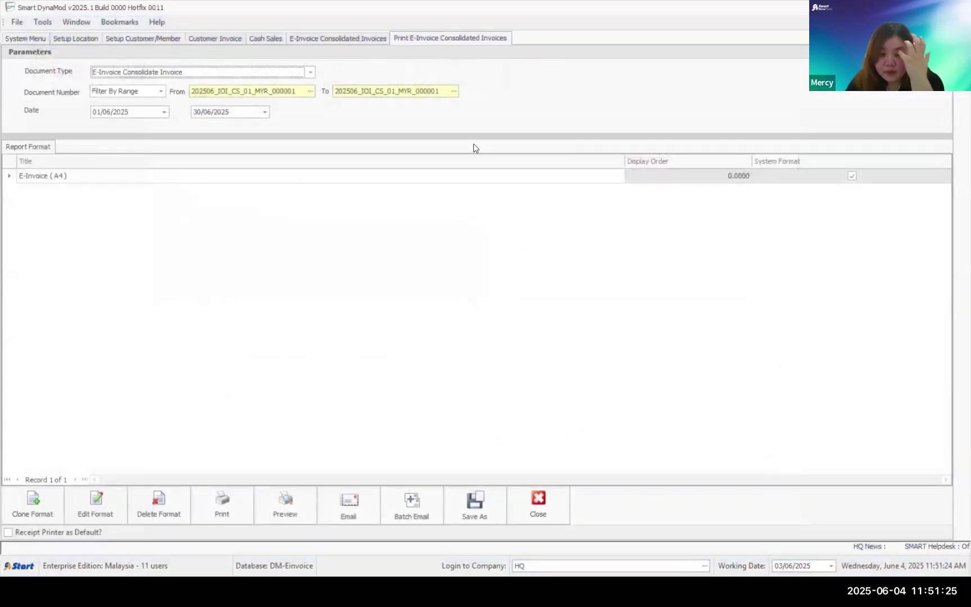
- Close the print screen and old list, then reopen Cash Sales from the Customer Module
click(526, 505)
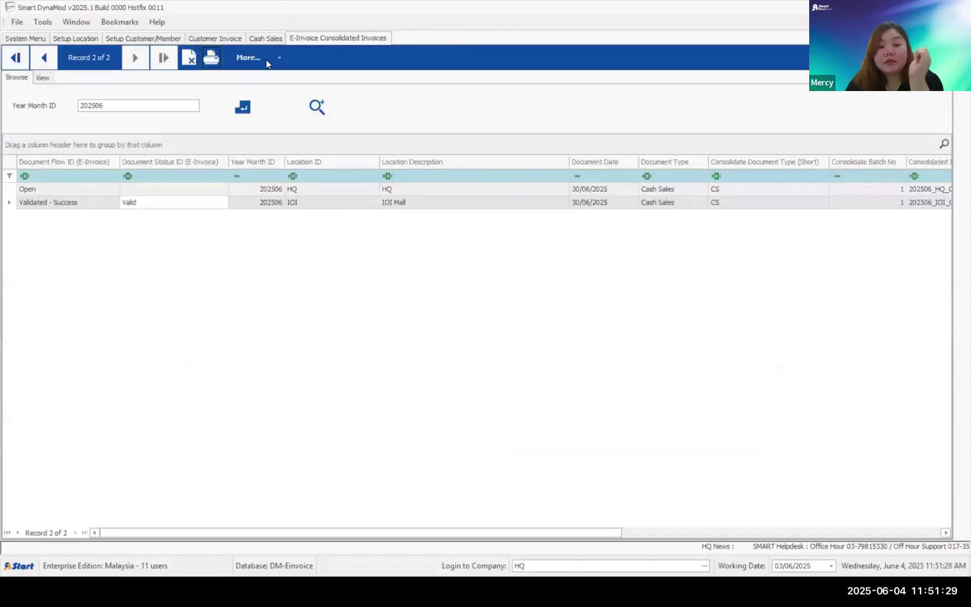
key(ctrl+shift+Tab)
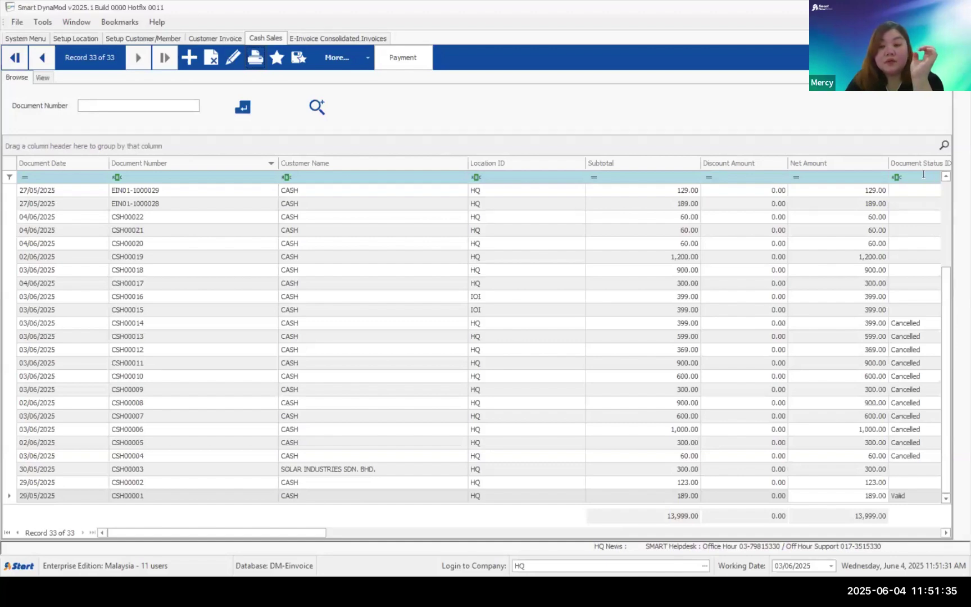
key(ctrl+F4)
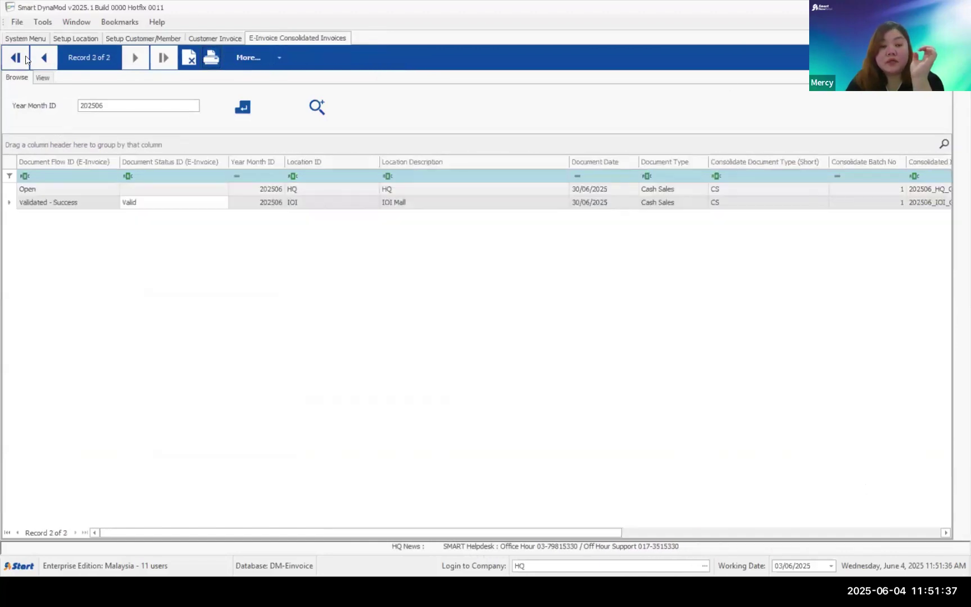
click(26, 38)
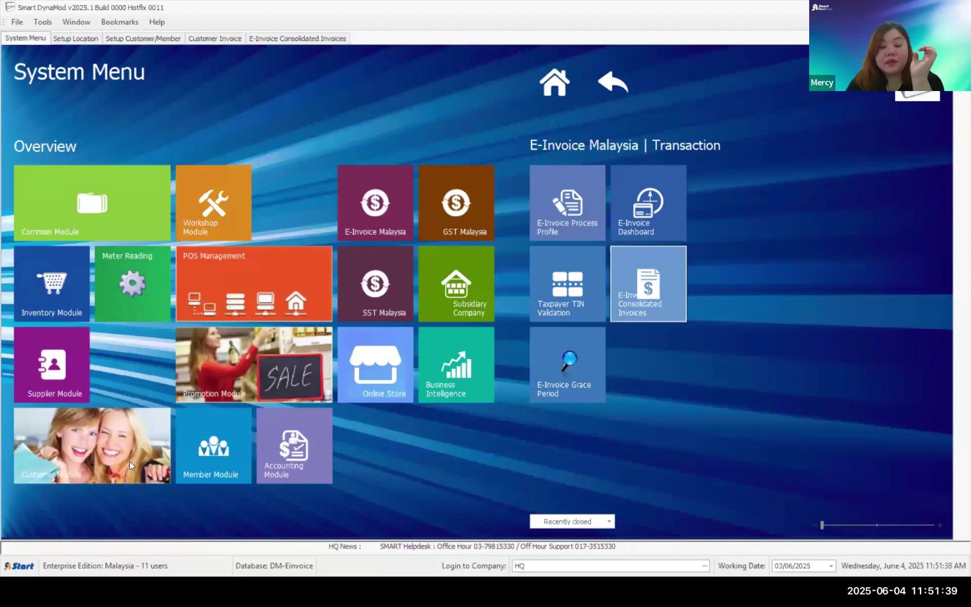
click(622, 202)
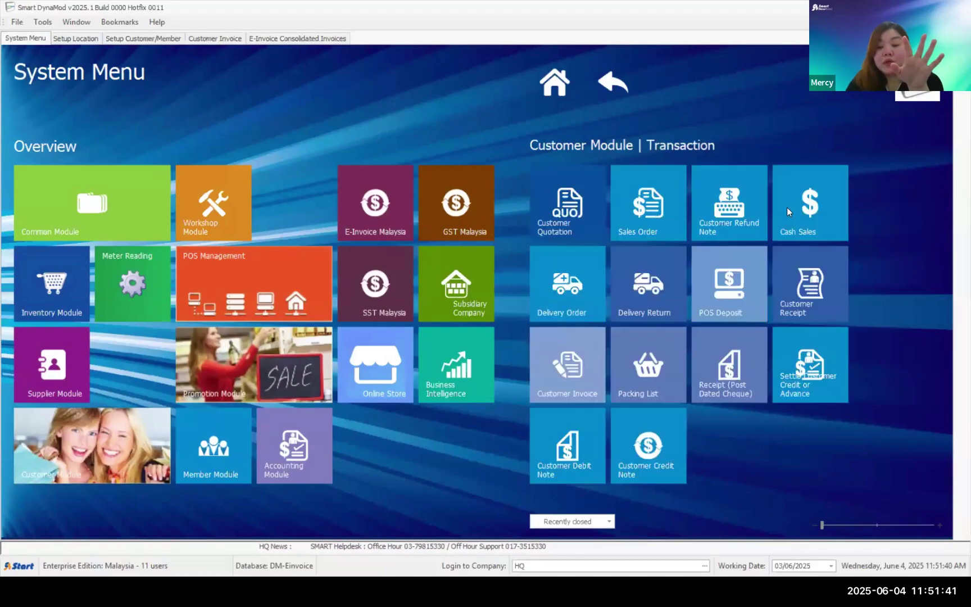
click(797, 205)
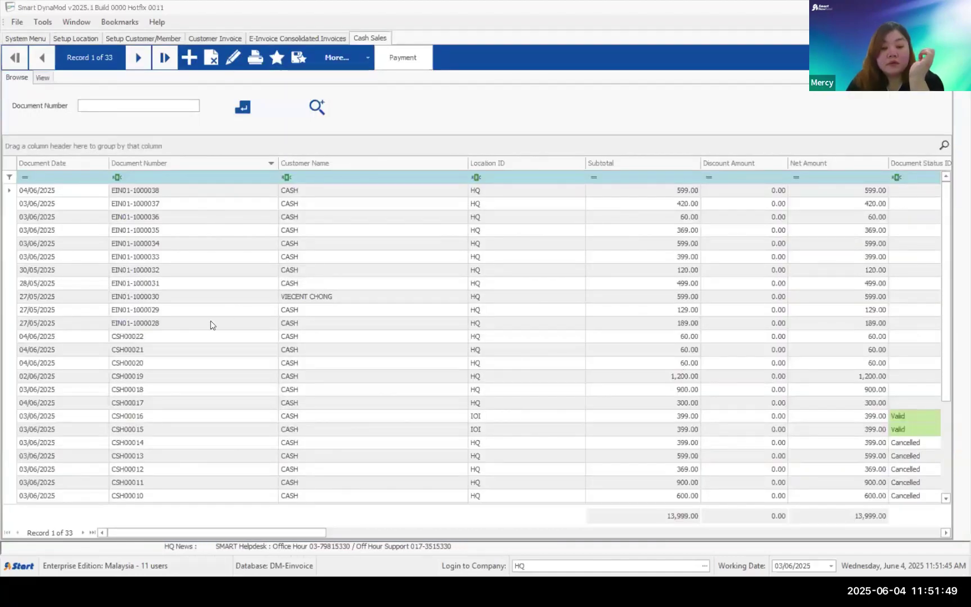
- Filter Cash Sales to Location ID IOI and preview the e-invoice for CSH00016
click(581, 161)
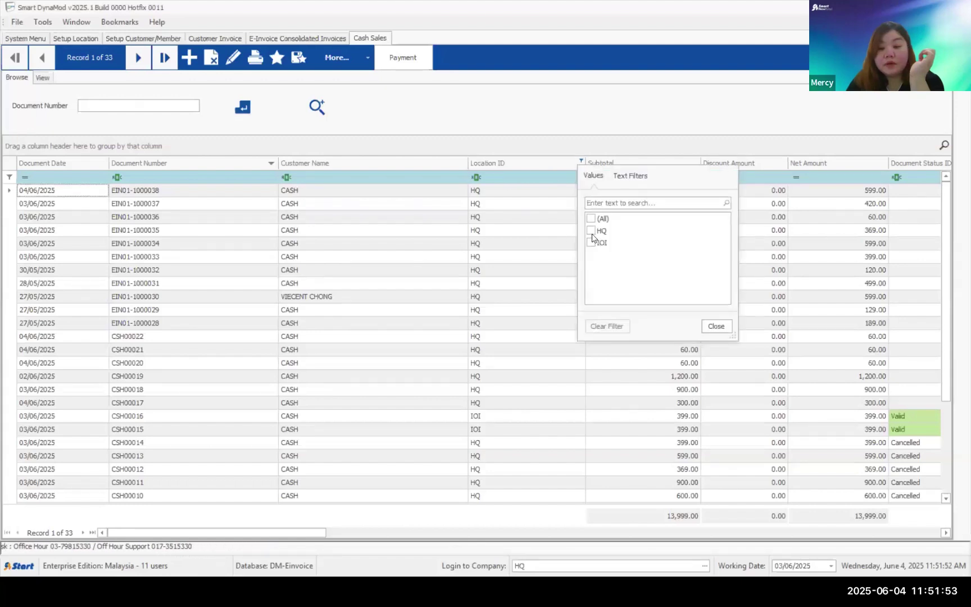
click(591, 243)
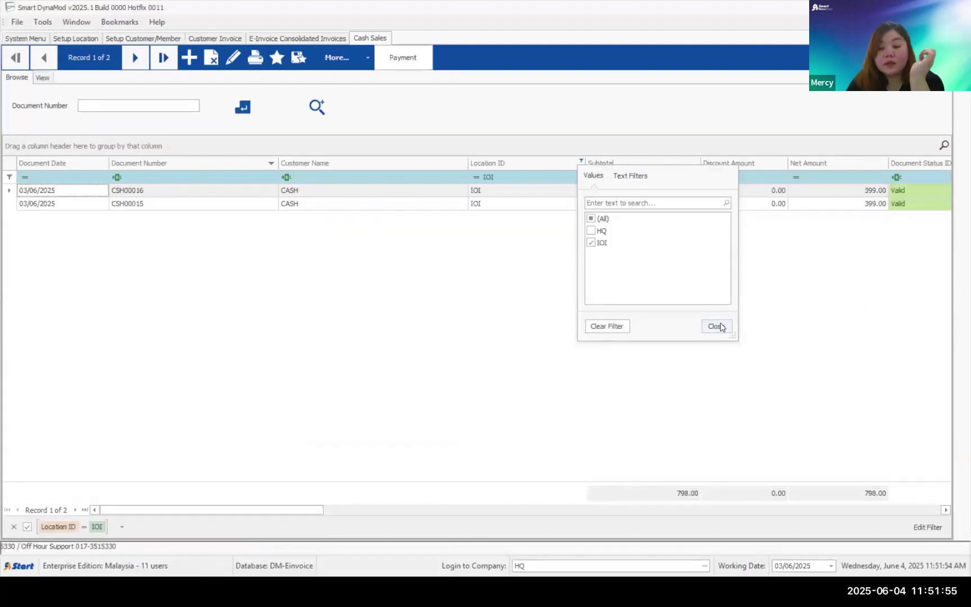
click(716, 326)
click(590, 196)
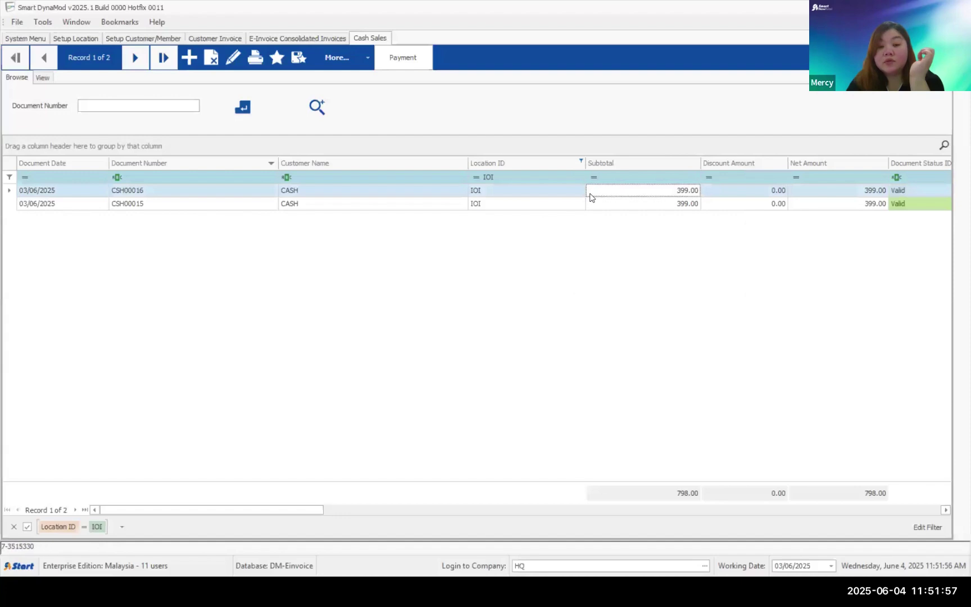
click(255, 64)
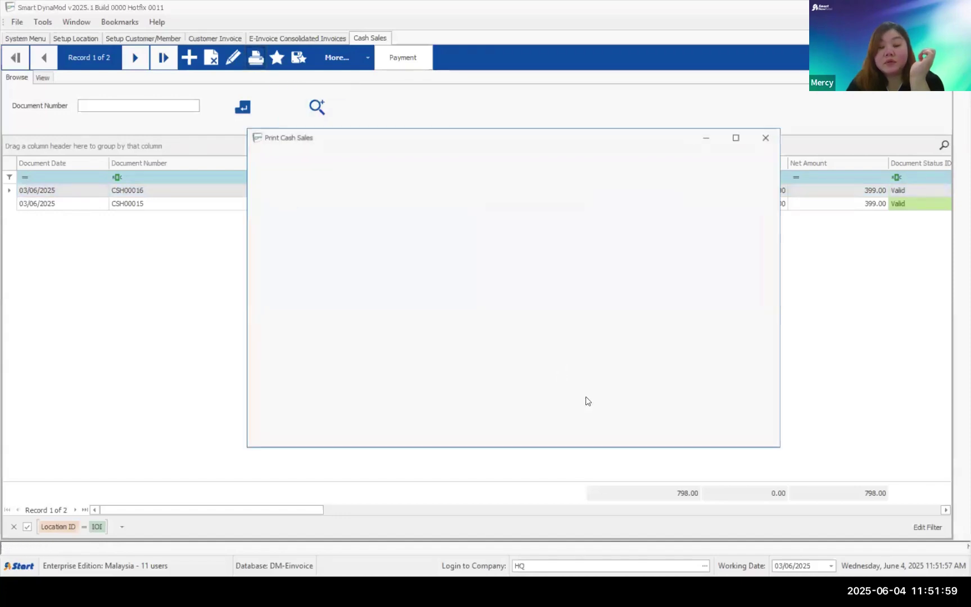
click(528, 428)
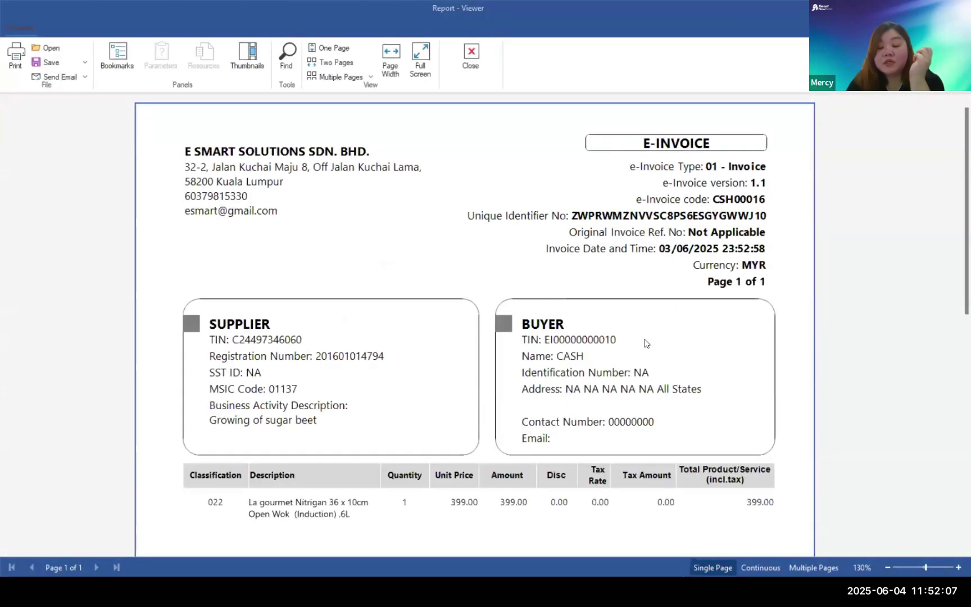
- Review the CSH00016 e-invoice preview twice, then close the Print Cash Sales dialog
scroll(645, 343, down, 1)
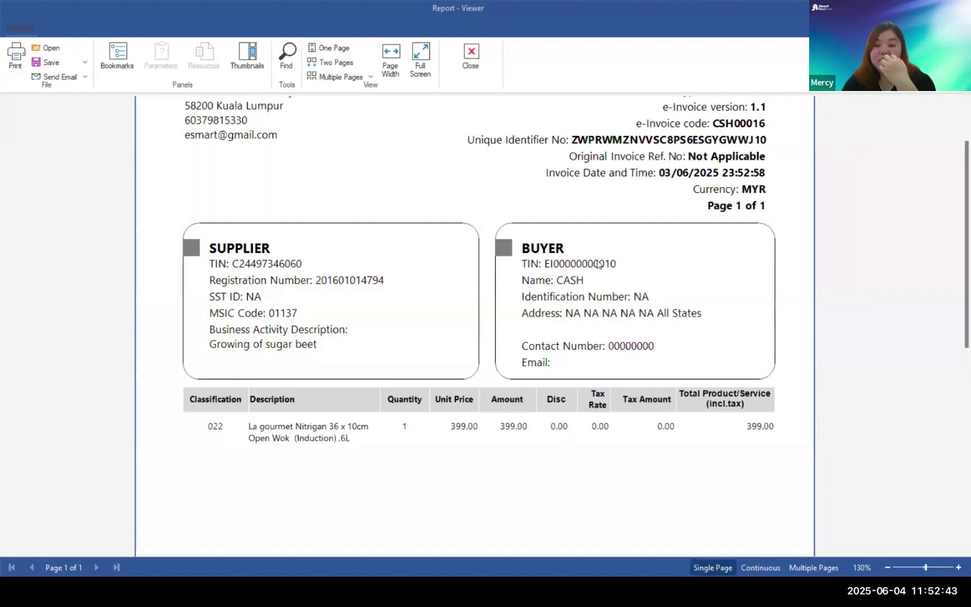
click(478, 76)
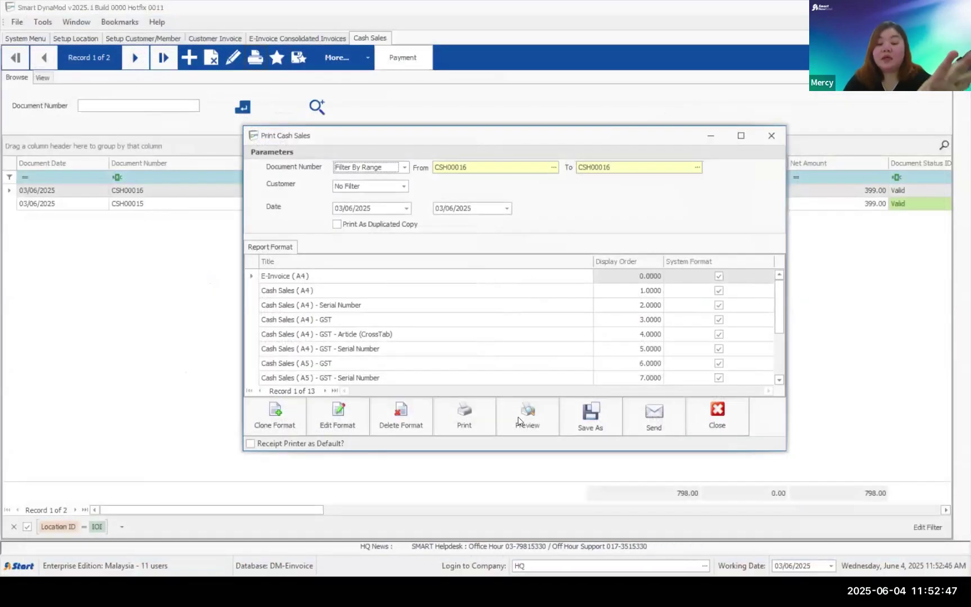
click(518, 420)
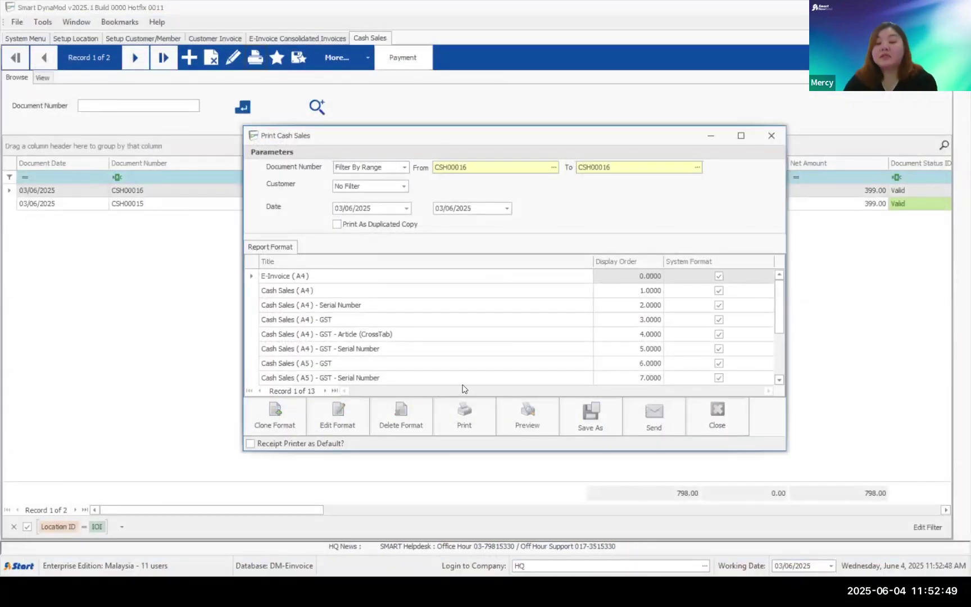
scroll(464, 388, down, 3)
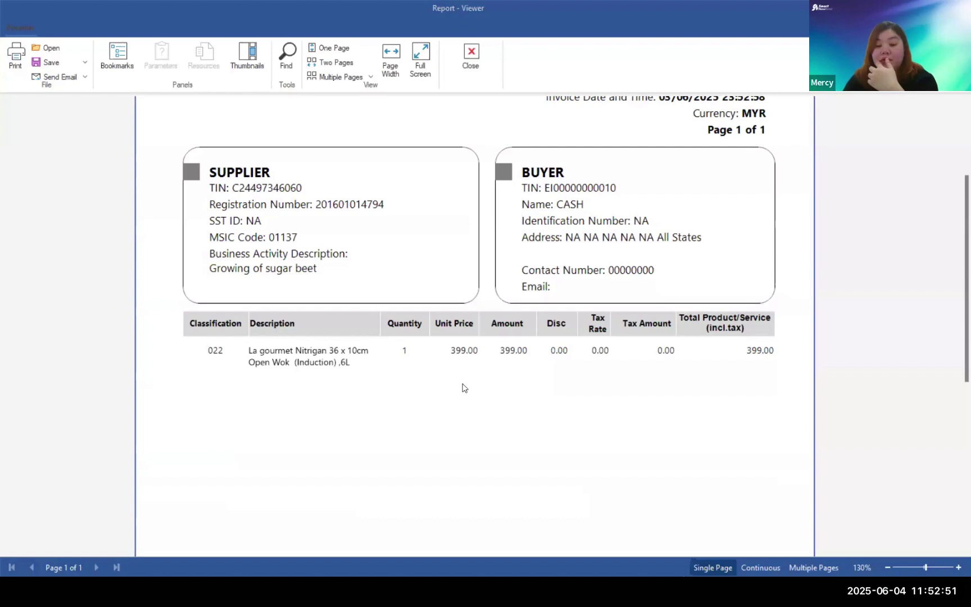
click(472, 76)
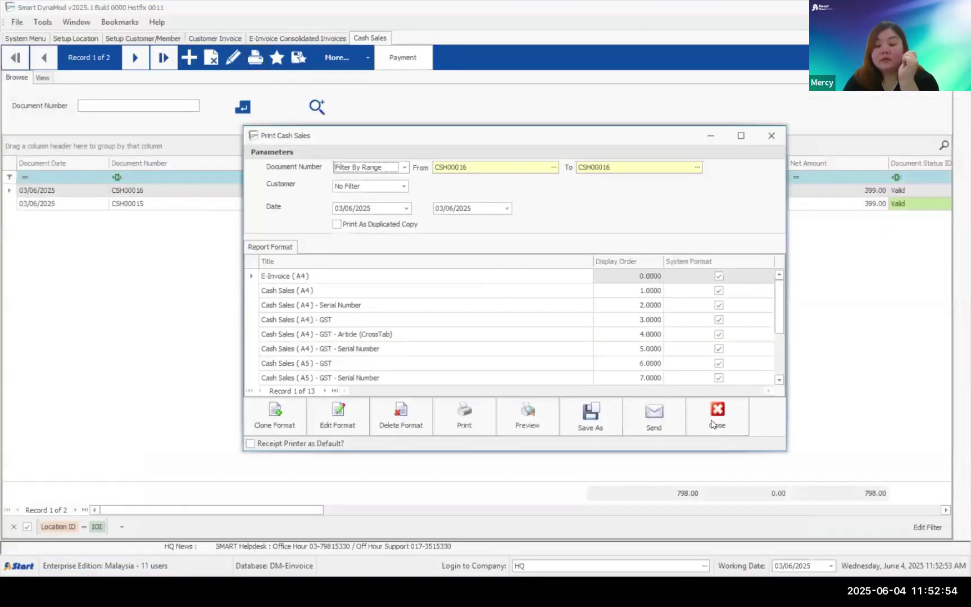
click(714, 423)
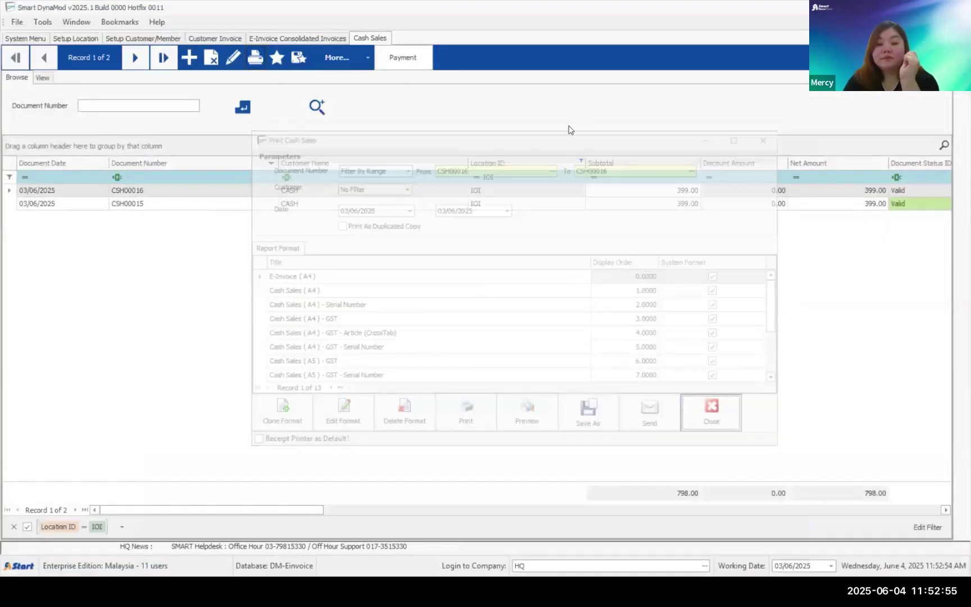
- Clear the IOI location filter on Cash Sales and bring up the Windows launcher to reach PowerPoint
click(13, 526)
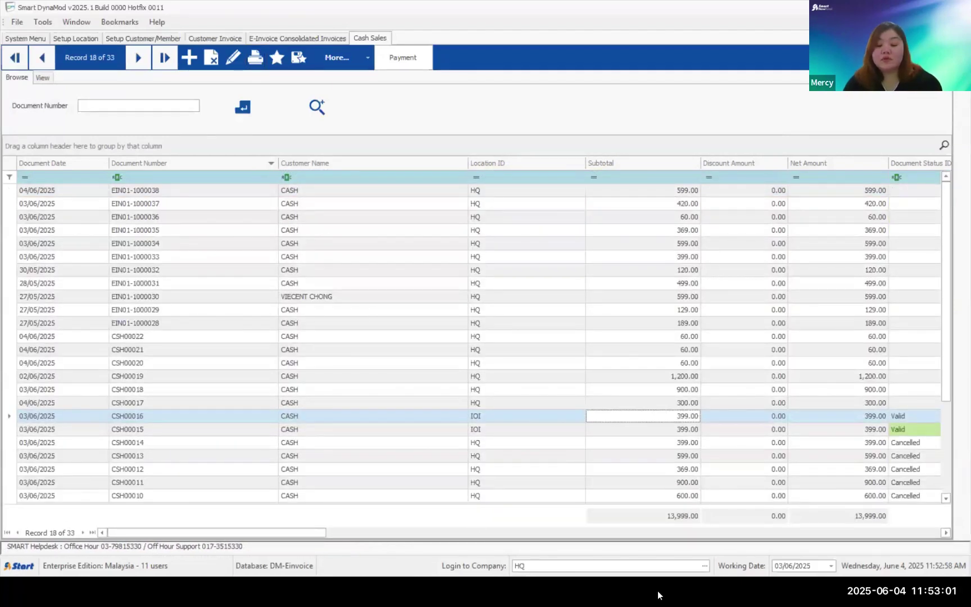
key(super)
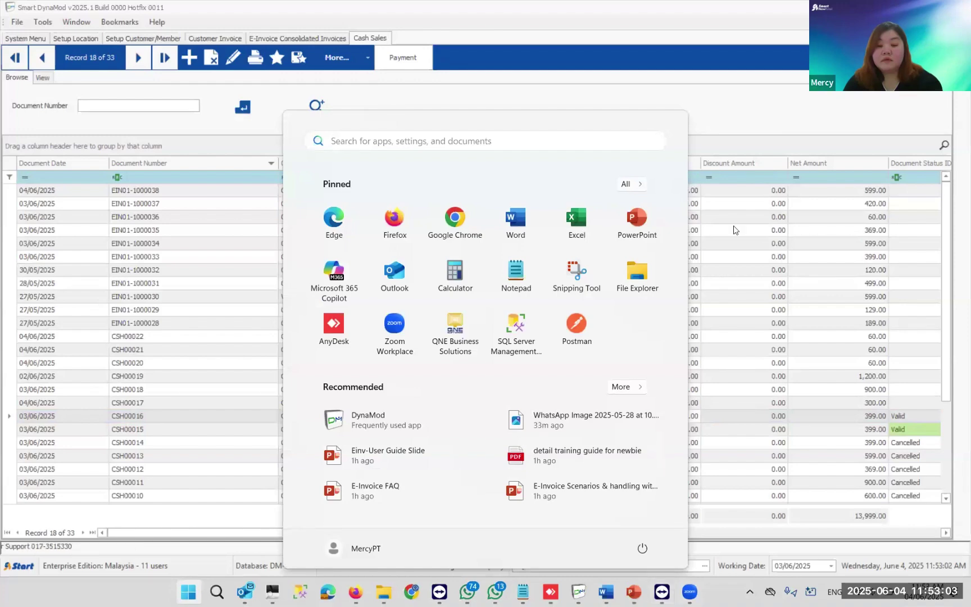
click(734, 230)
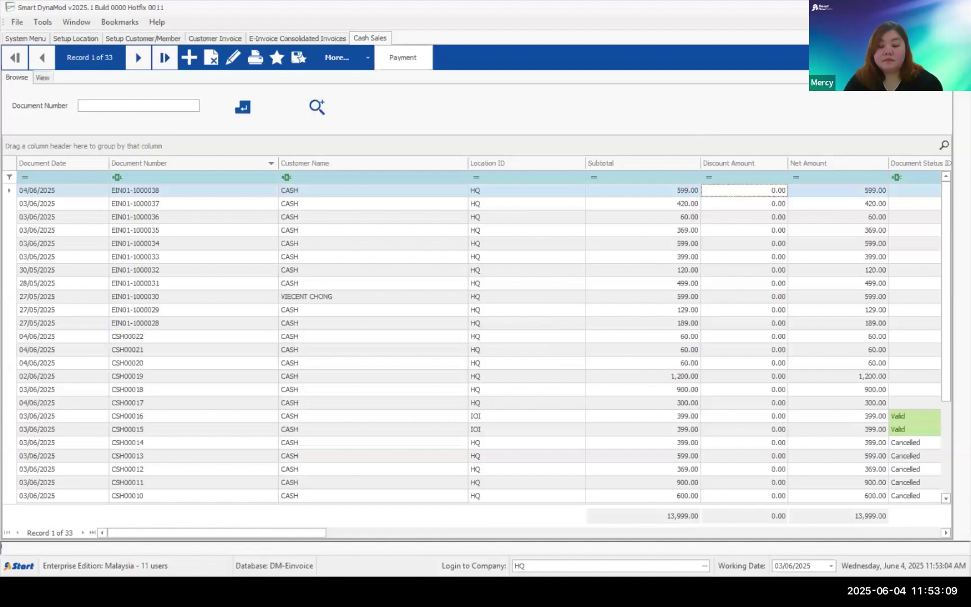
key(super)
- Bring PowerPoint forward and advance through the Solution and Step 9–14 slides to Illustration 9
mouse_move(633, 591)
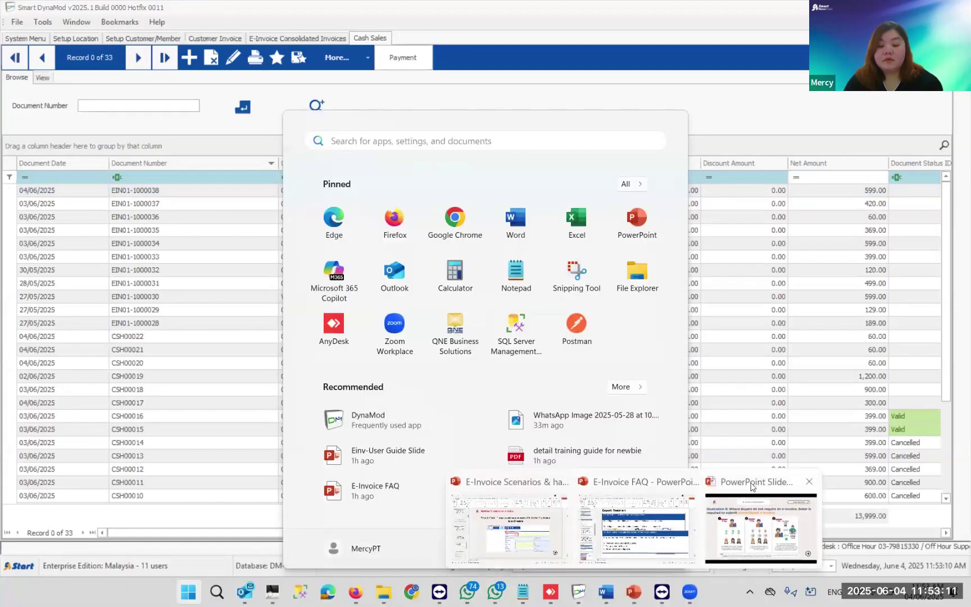
click(761, 528)
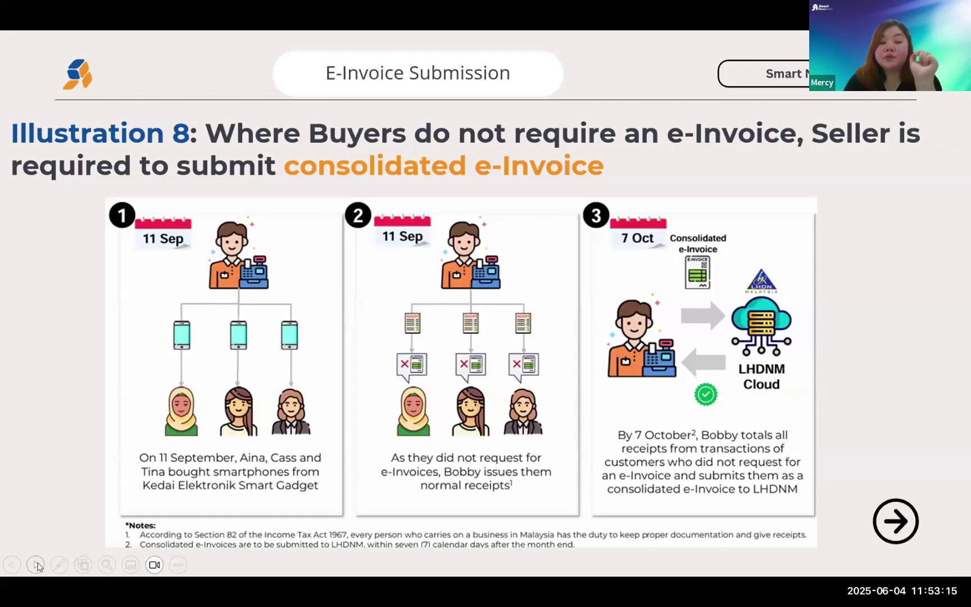
click(37, 565)
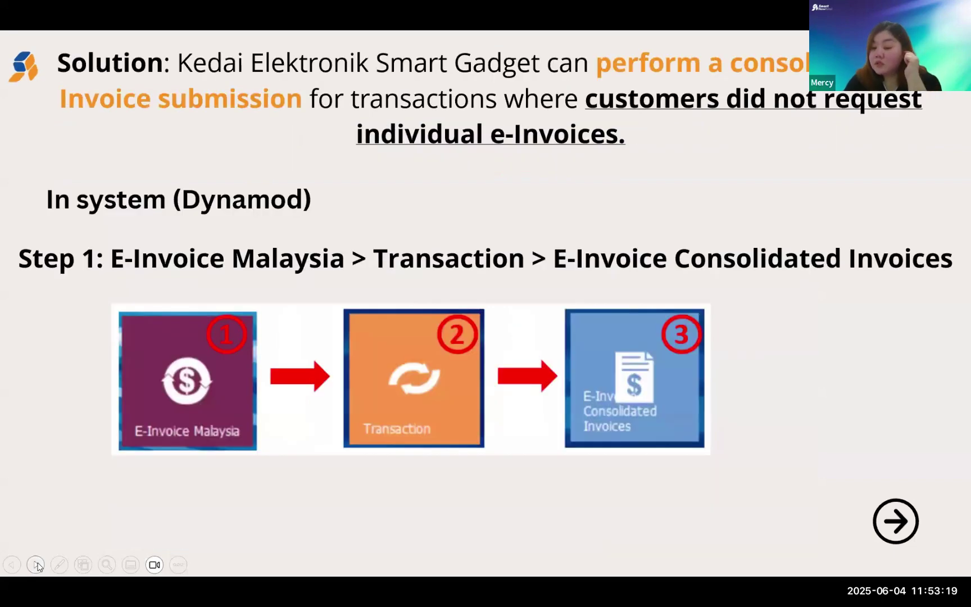
click(36, 565)
click(37, 564)
click(36, 565)
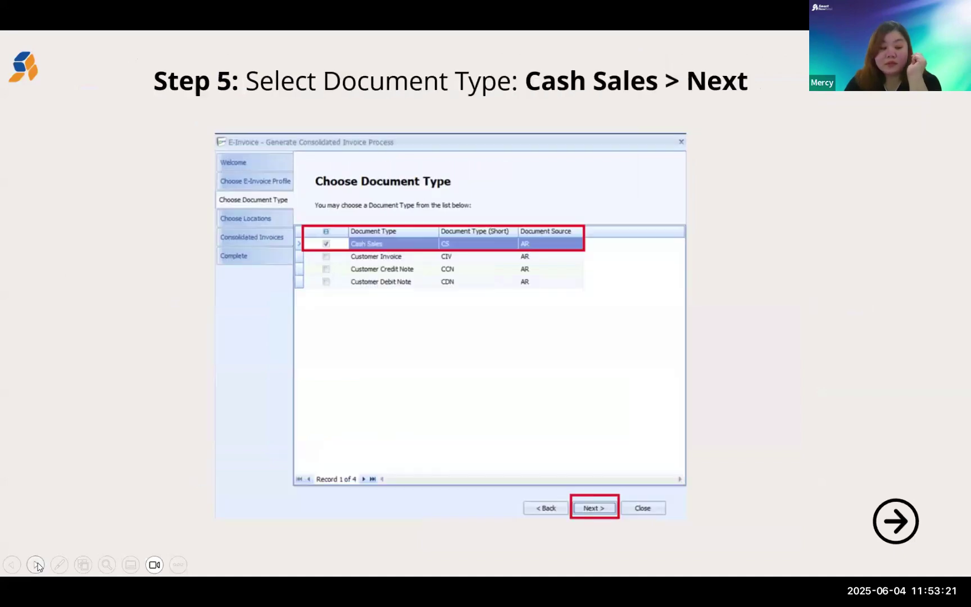
click(37, 565)
click(36, 565)
click(36, 565)
click(37, 565)
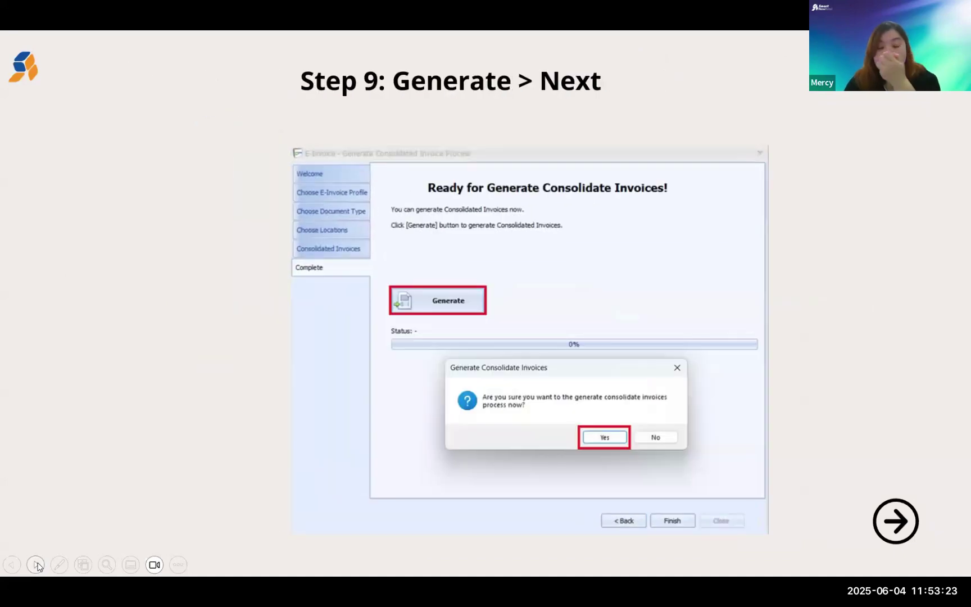
click(36, 565)
click(37, 565)
click(37, 564)
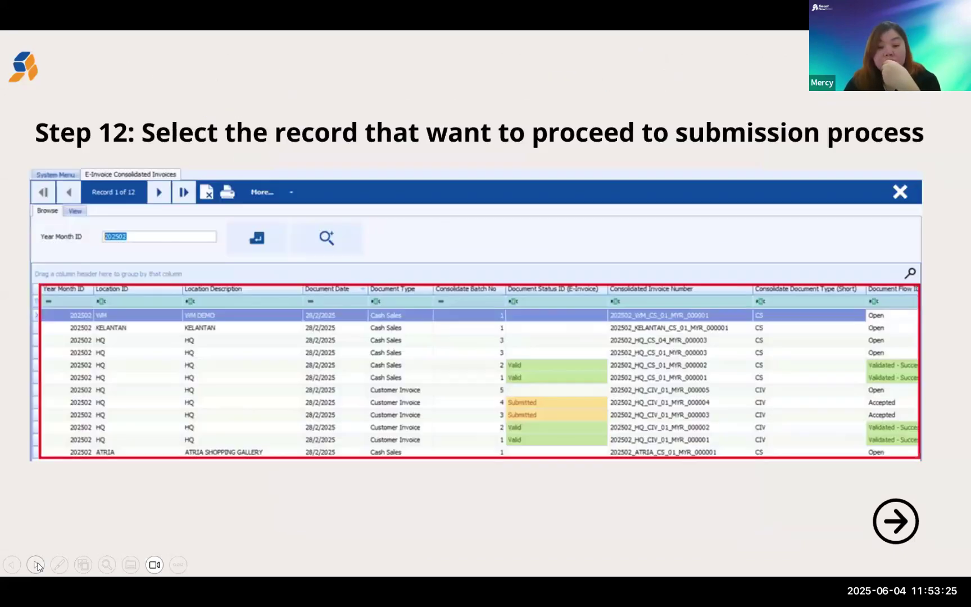
click(36, 564)
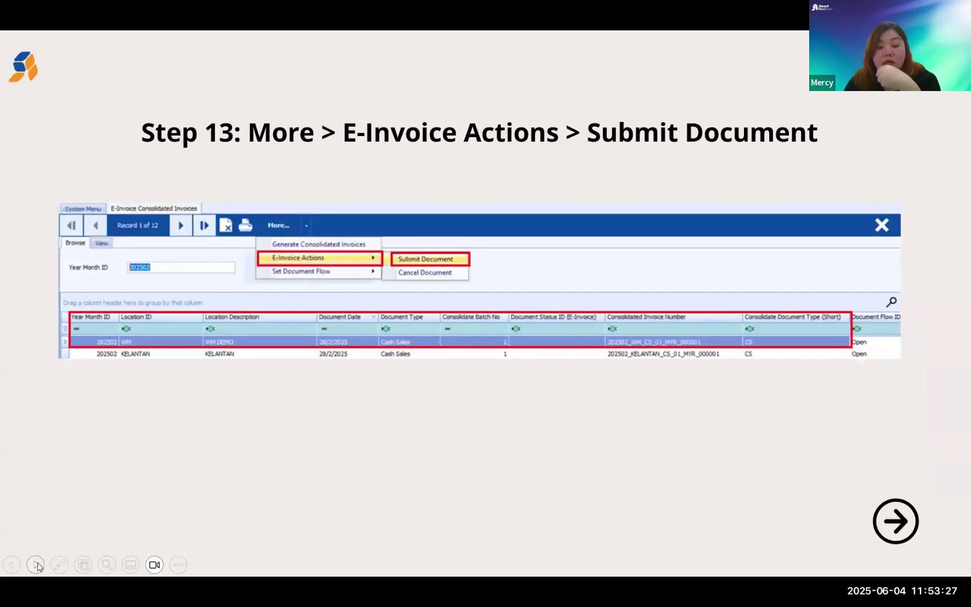
click(37, 565)
click(36, 565)
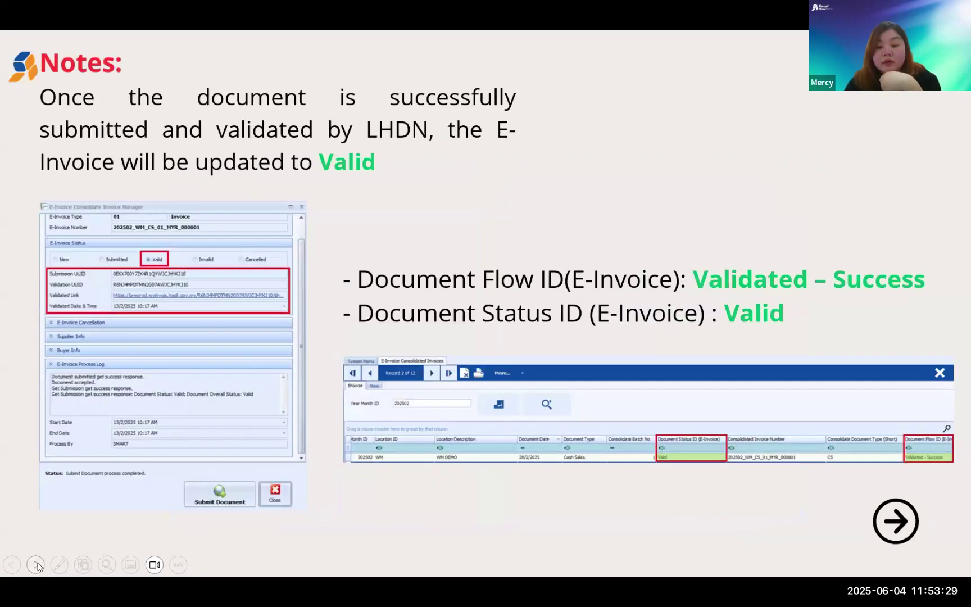
click(37, 565)
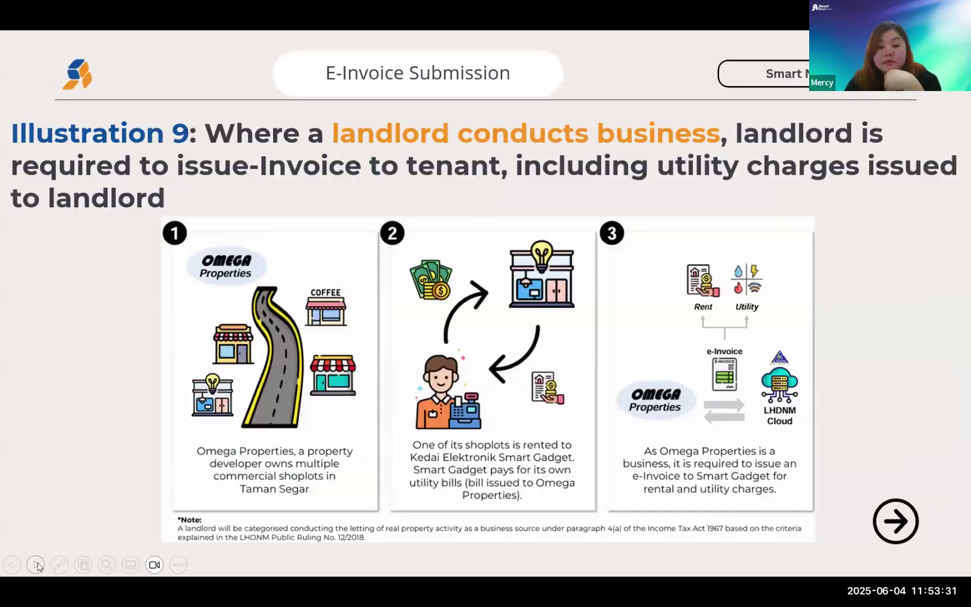
click(16, 568)
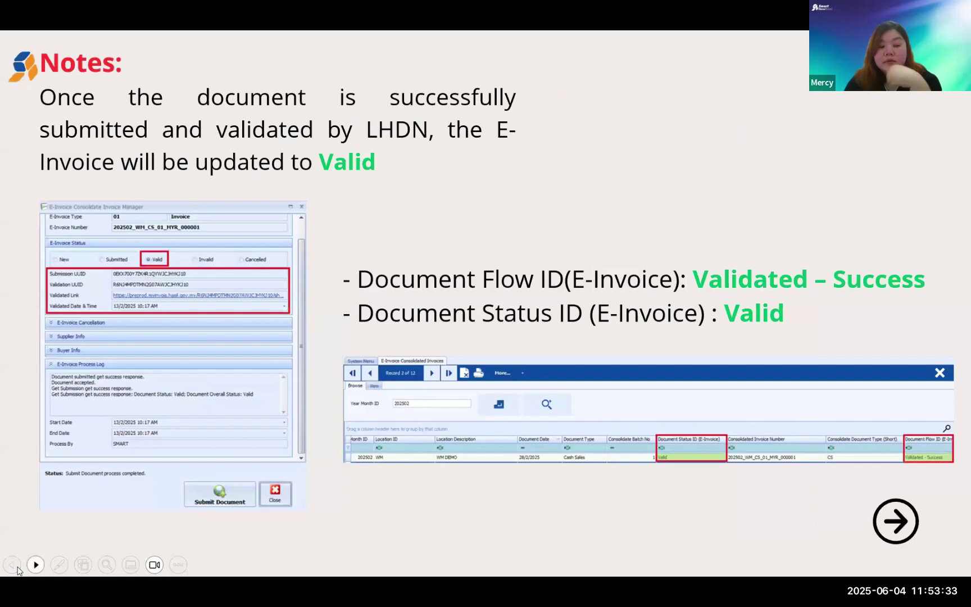
key(Right)
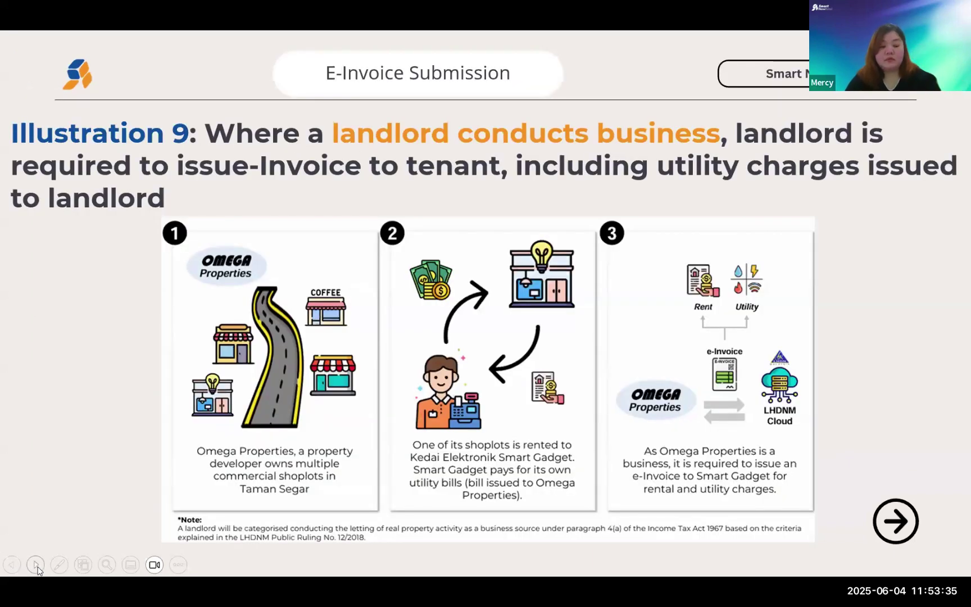
- Present slide 62, Illustration 10 on multiple branches, full screen
key(Escape)
scroll(63, 495, down, 10)
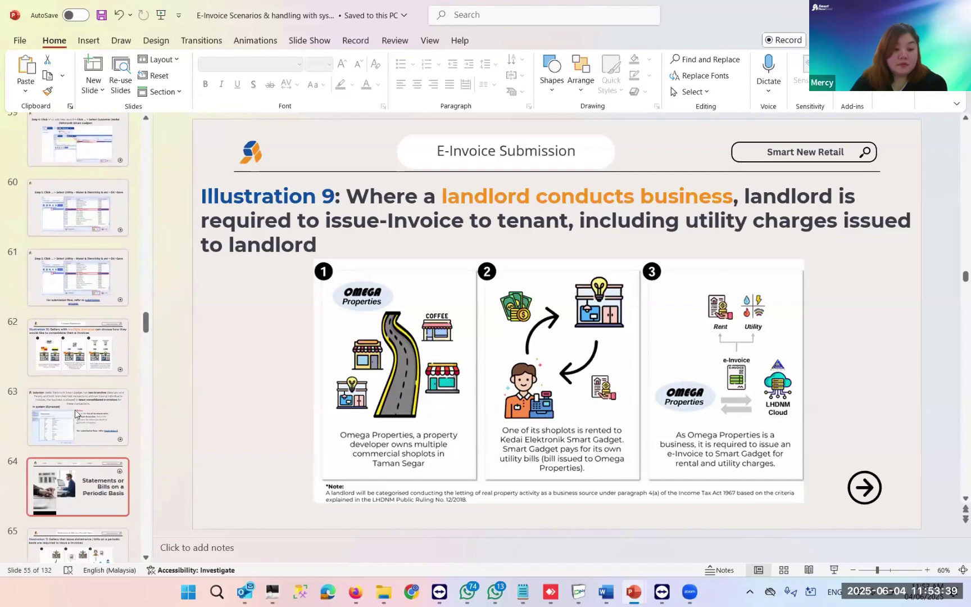
click(80, 368)
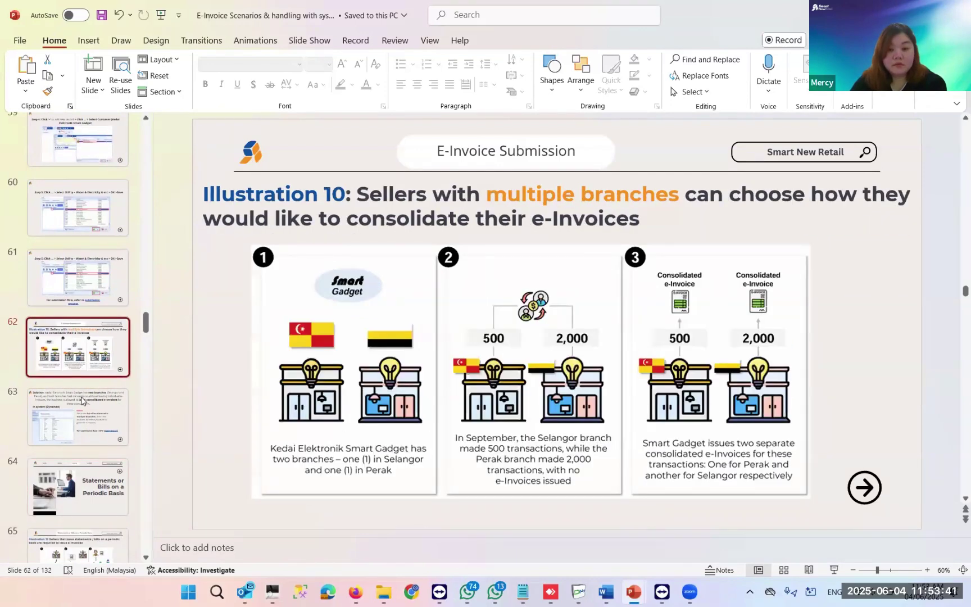
click(833, 571)
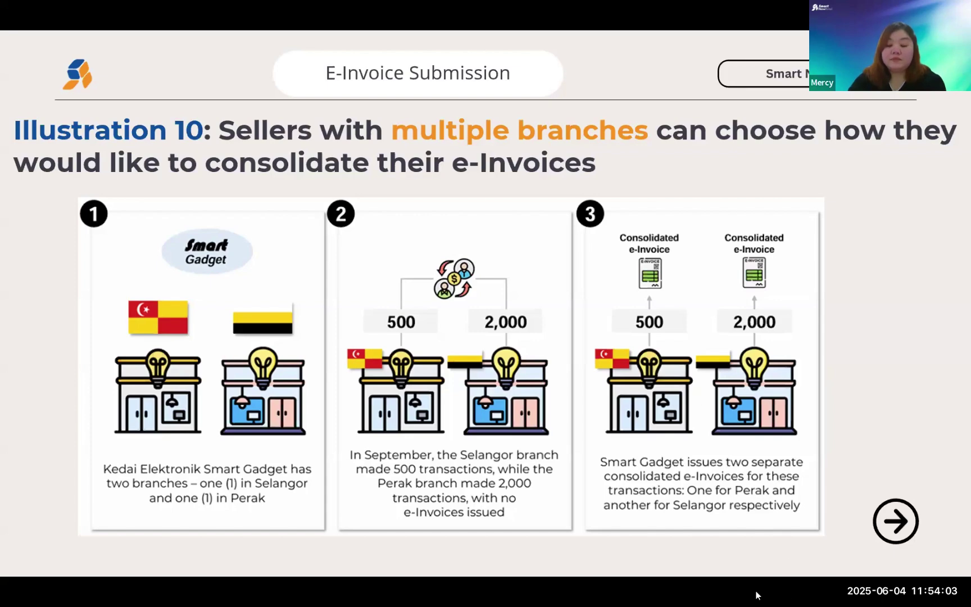
- End the slide show and start Generate Consolidated Invoices from DynaMod's consolidated invoices list
key(Escape)
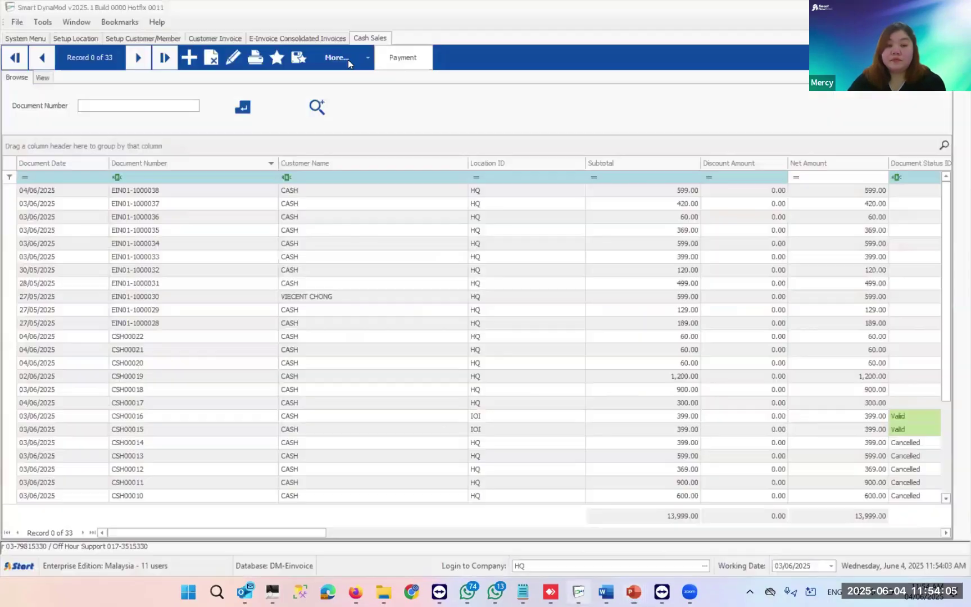
key(alt+Tab)
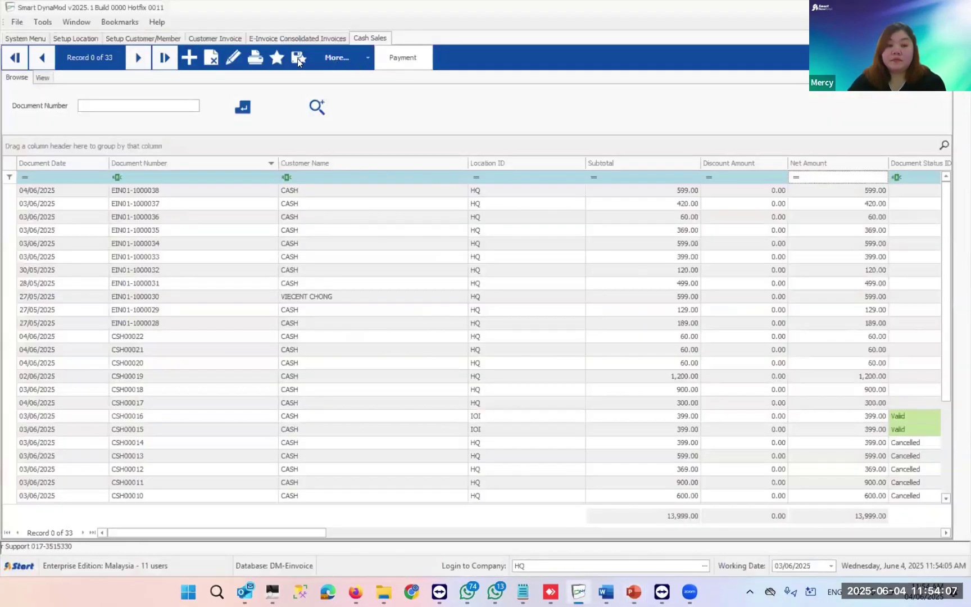
click(297, 38)
click(281, 59)
click(284, 80)
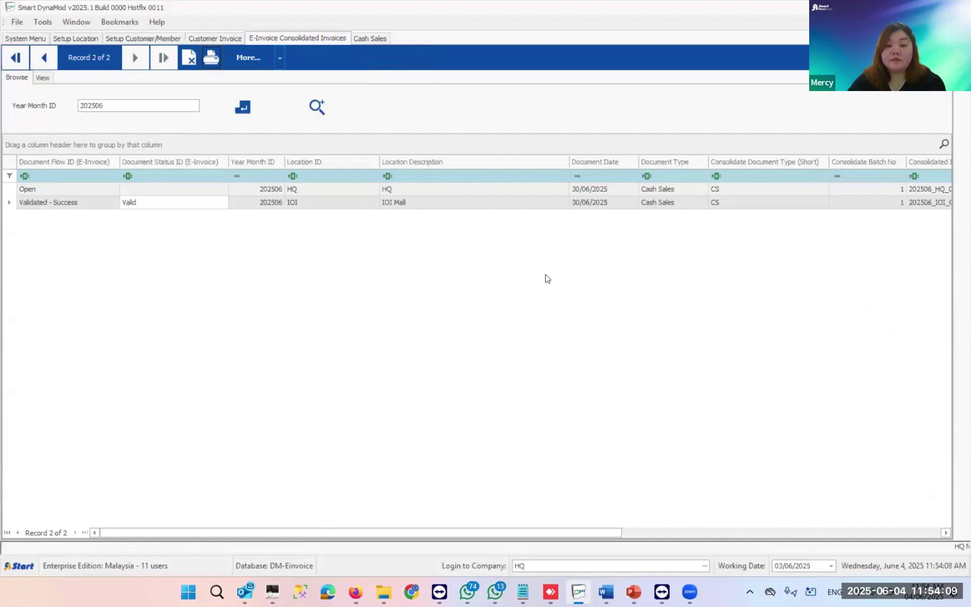
- Tick the HQ and IOI locations, then close the wizard without generating
click(281, 159)
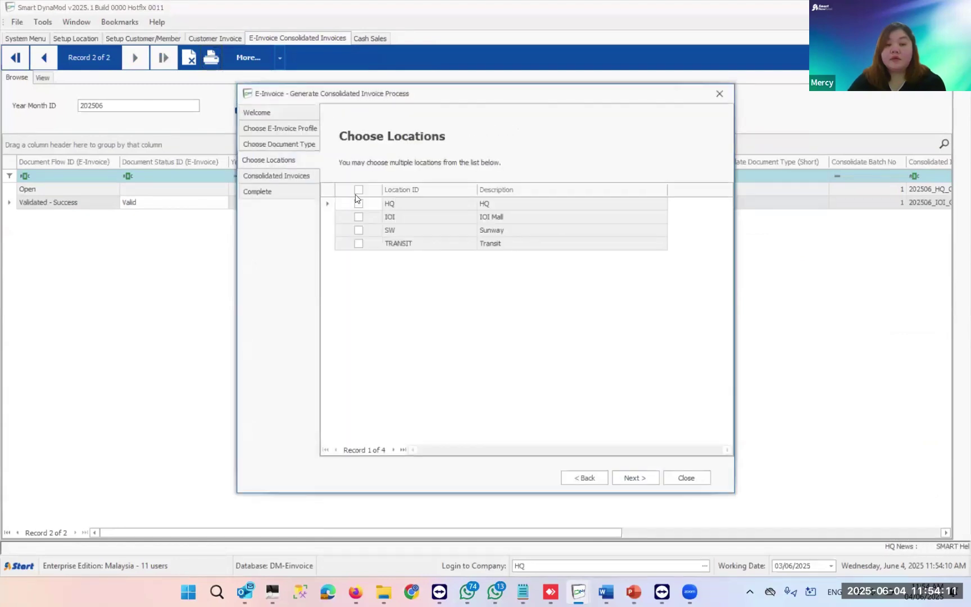
click(358, 204)
click(361, 216)
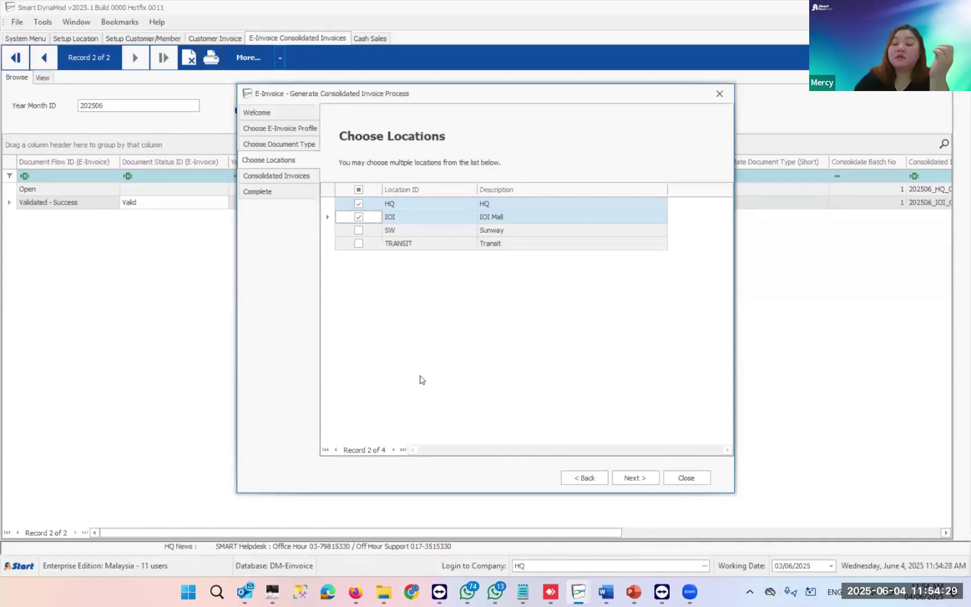
click(700, 477)
click(509, 339)
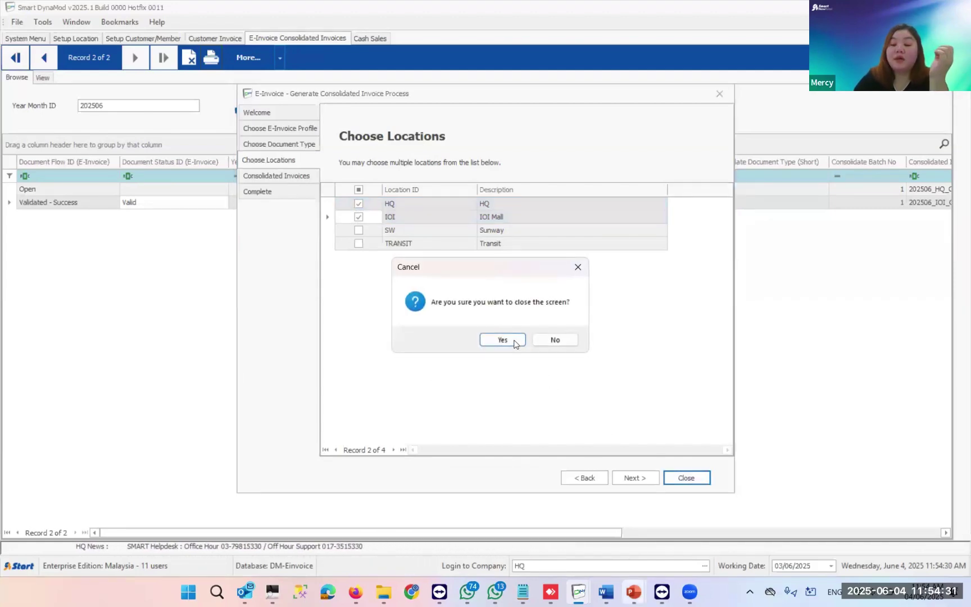
- Switch to the E-Invoice Scenarios deck and present slide 55, Illustration 9, with Shift+F5
mouse_move(635, 590)
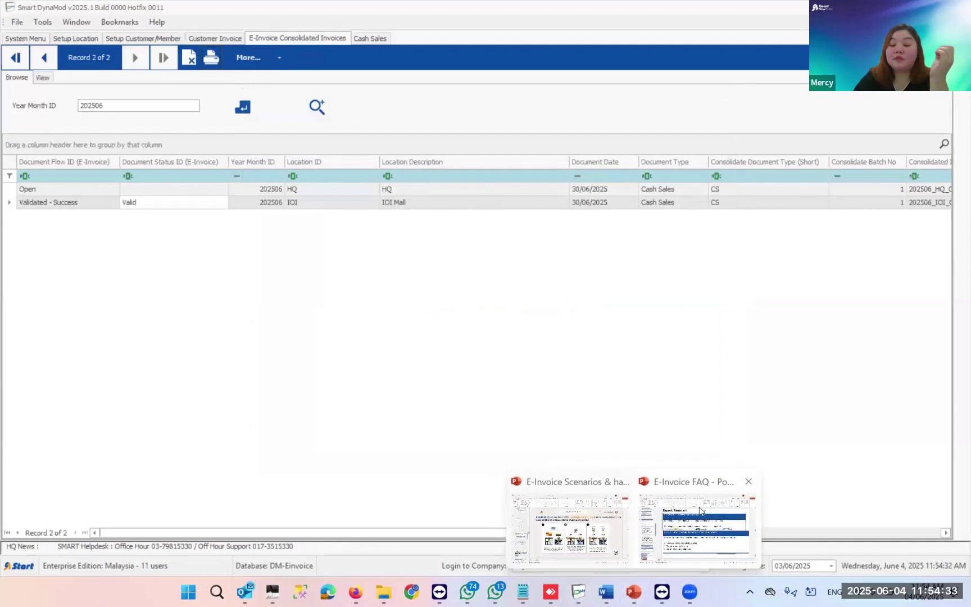
click(568, 528)
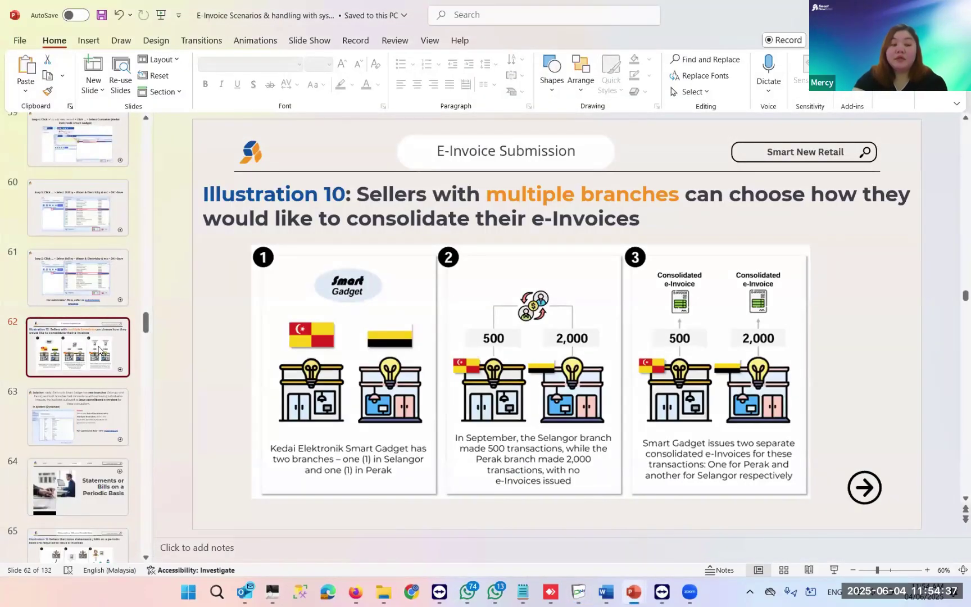
scroll(99, 350, up, 7)
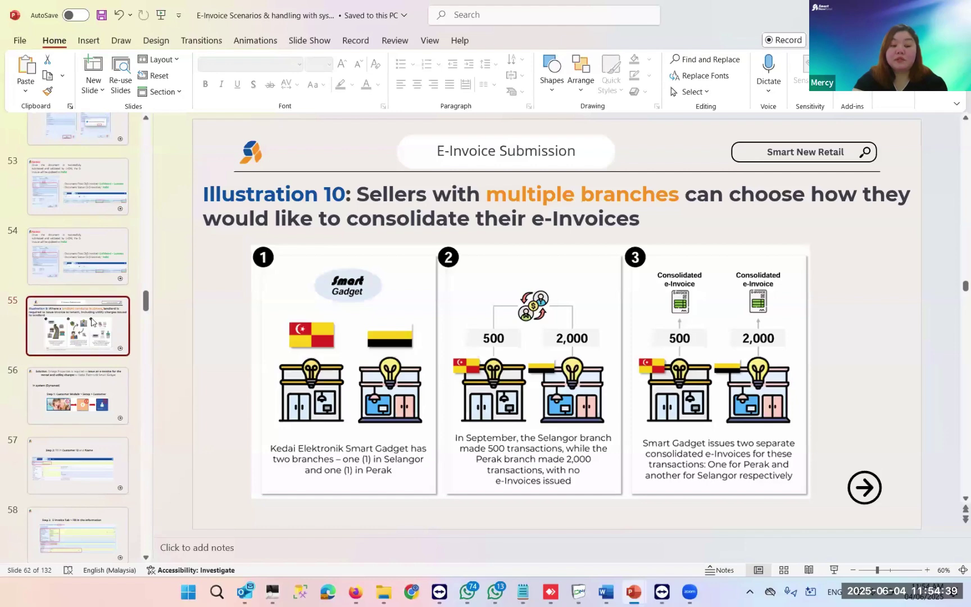
click(93, 321)
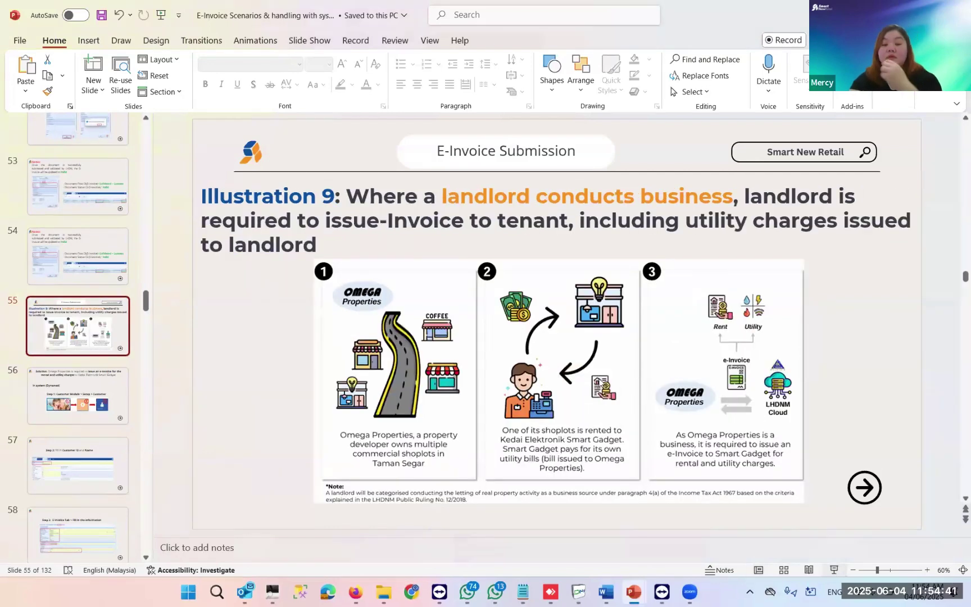
key(shift+F5)
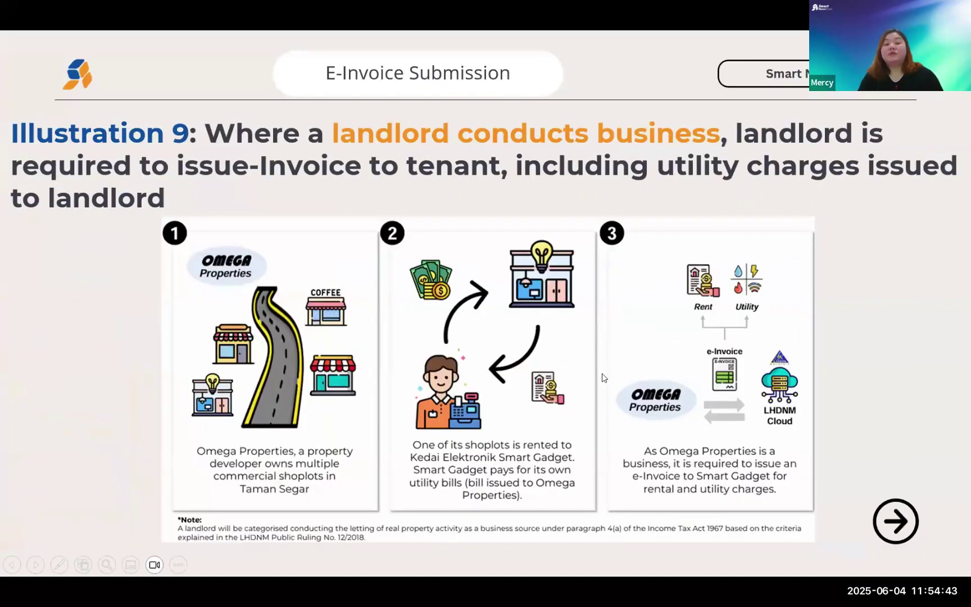
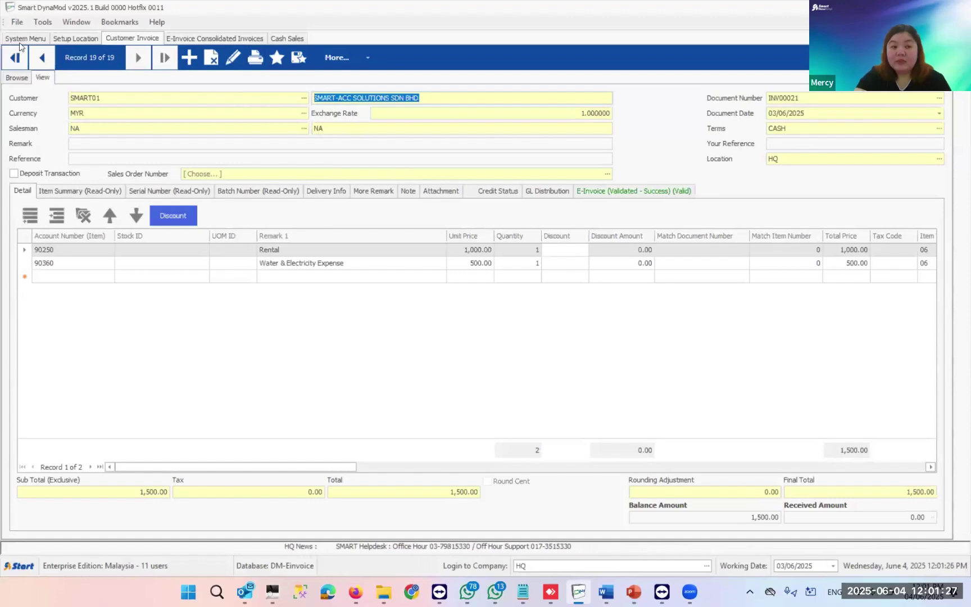
- Start a new customer credit note, CN00005, from the Customer Module's Transaction section
click(21, 39)
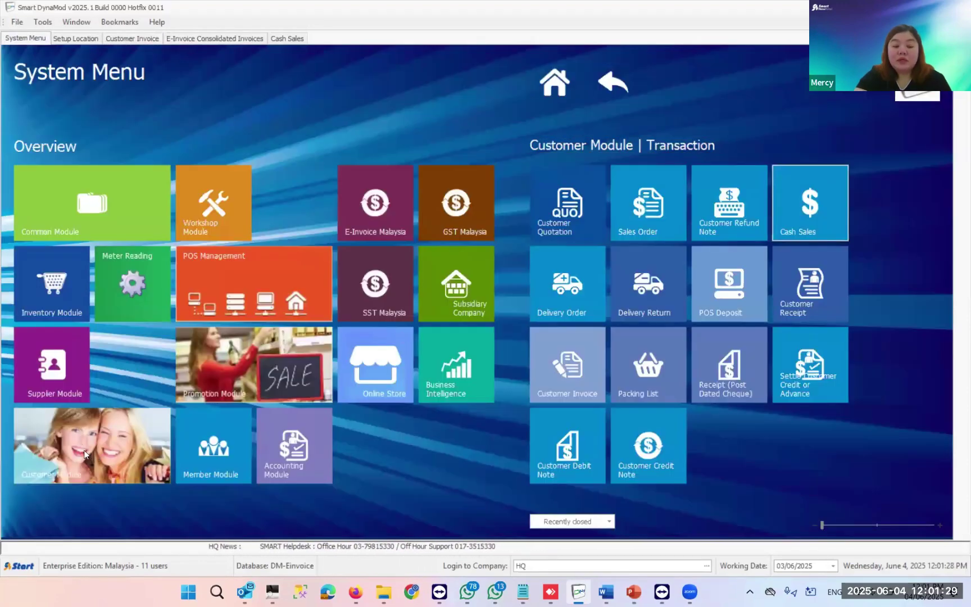
click(153, 454)
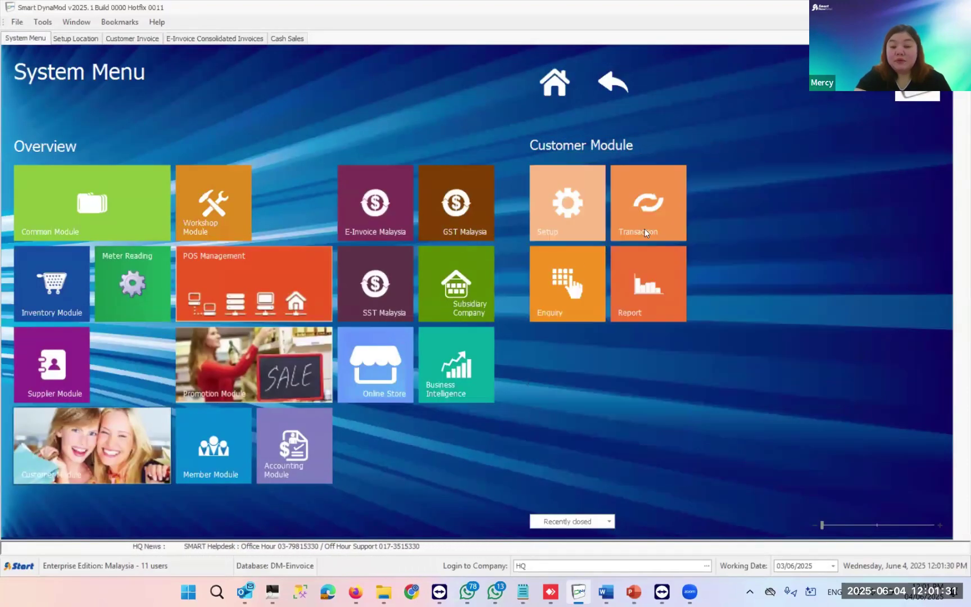
click(648, 205)
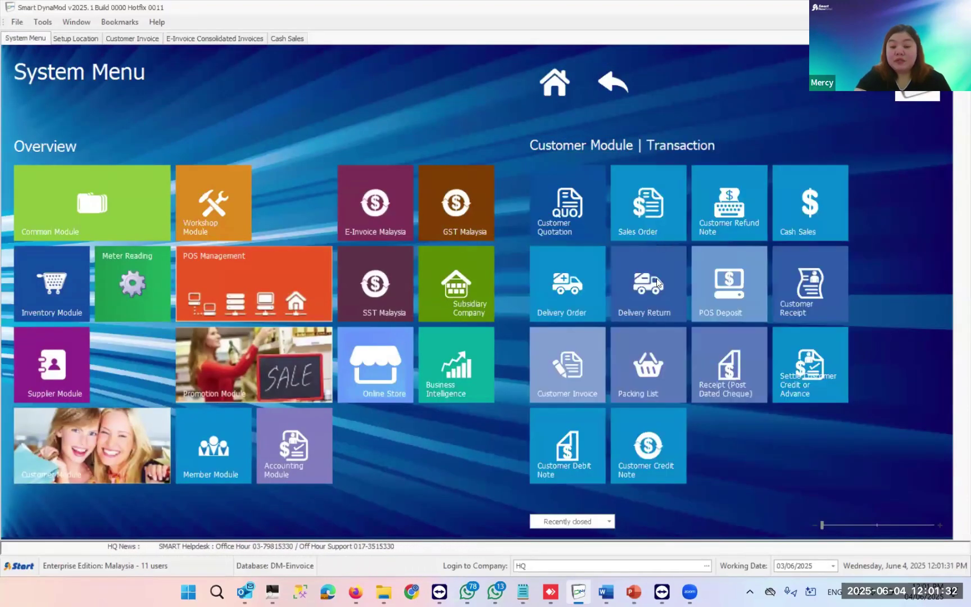
click(653, 464)
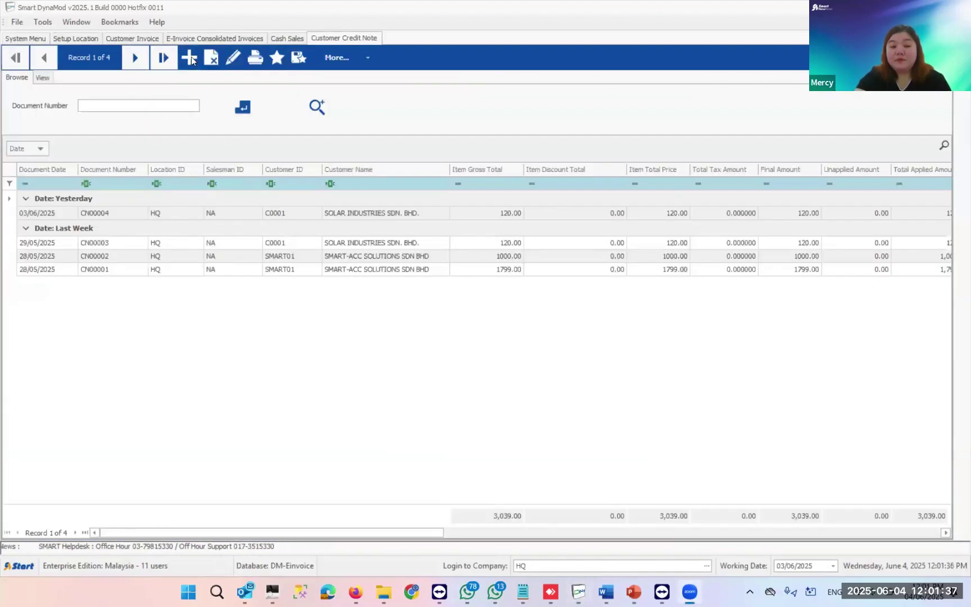
click(190, 58)
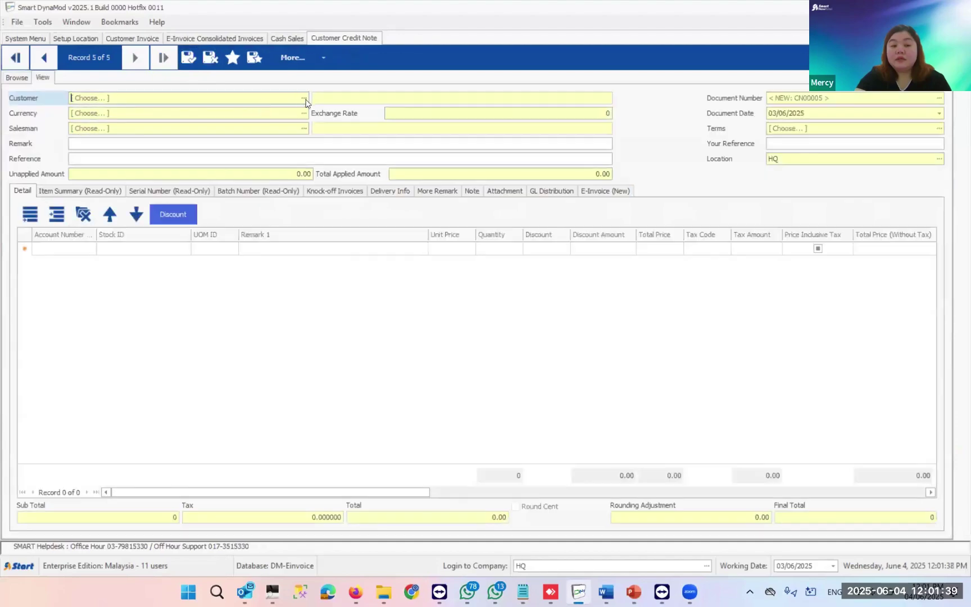
- Set the credit note's customer to SMART01, SMART-ACC SOLUTIONS SDN BHD, including member records in the lookup
click(305, 98)
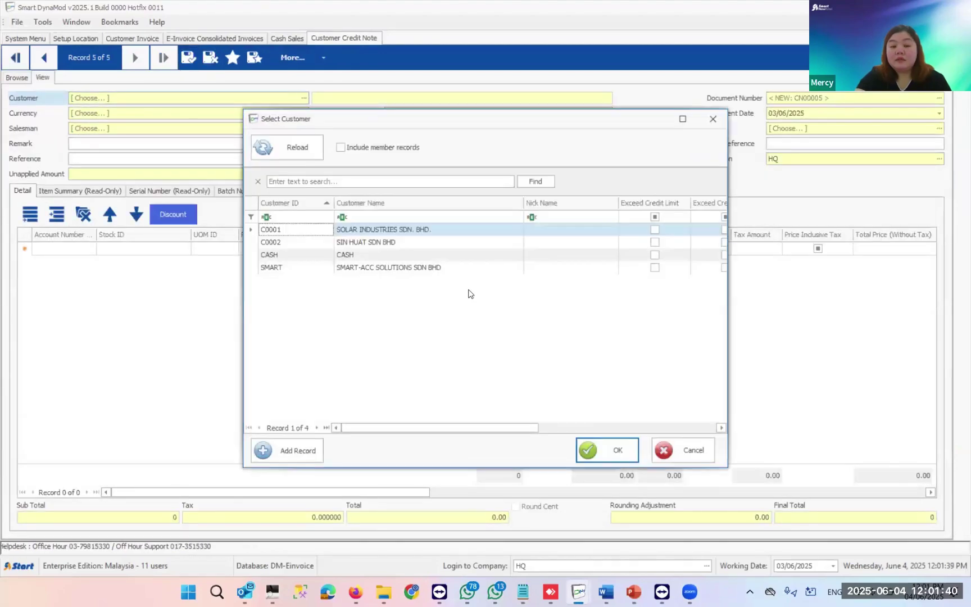
click(353, 148)
click(295, 147)
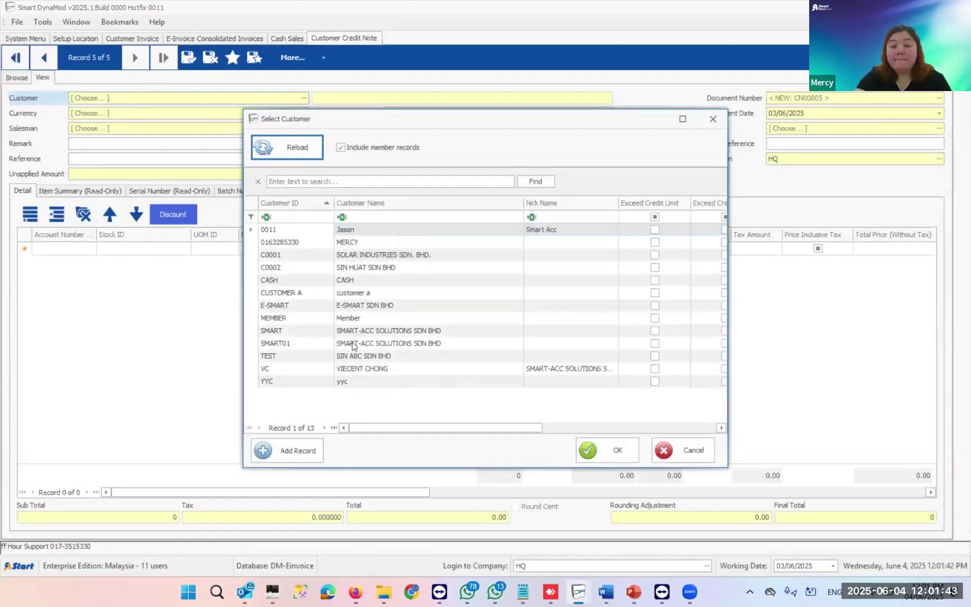
double_click(353, 343)
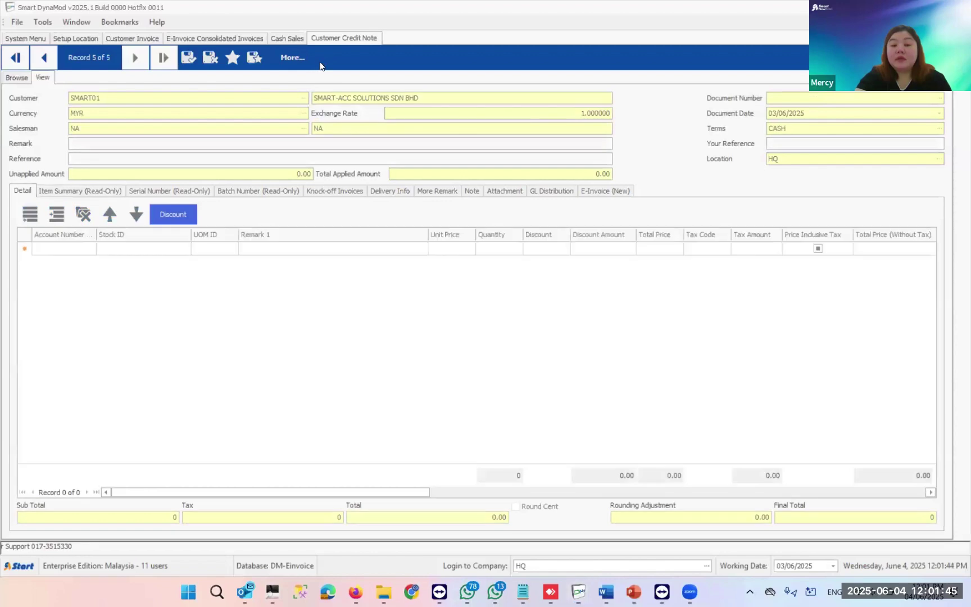
click(78, 248)
- Add a detail line for account 52000 Sales Discounts, found by filtering descriptions for 'DISCO'
key(Return)
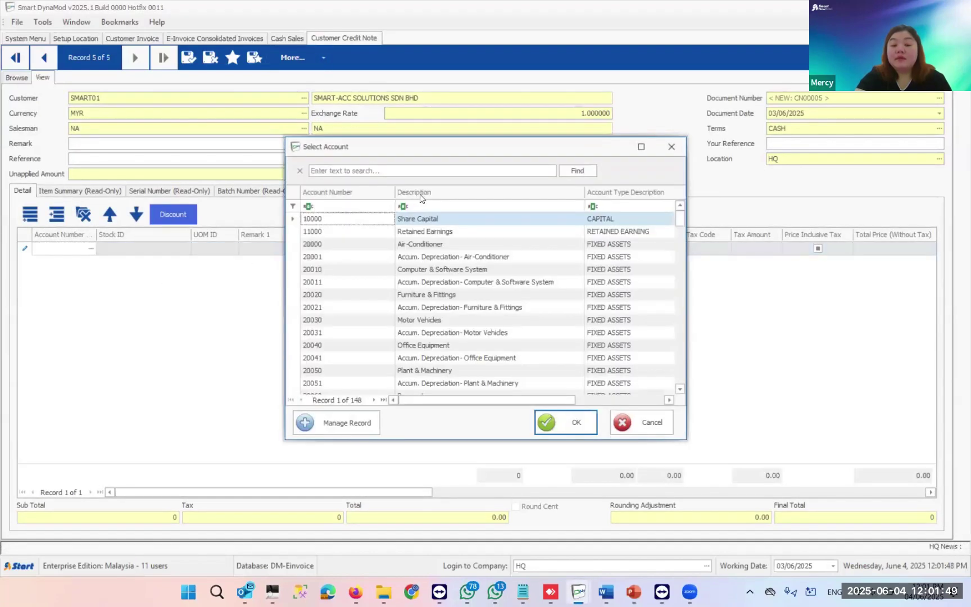
click(425, 207)
text(SALES)
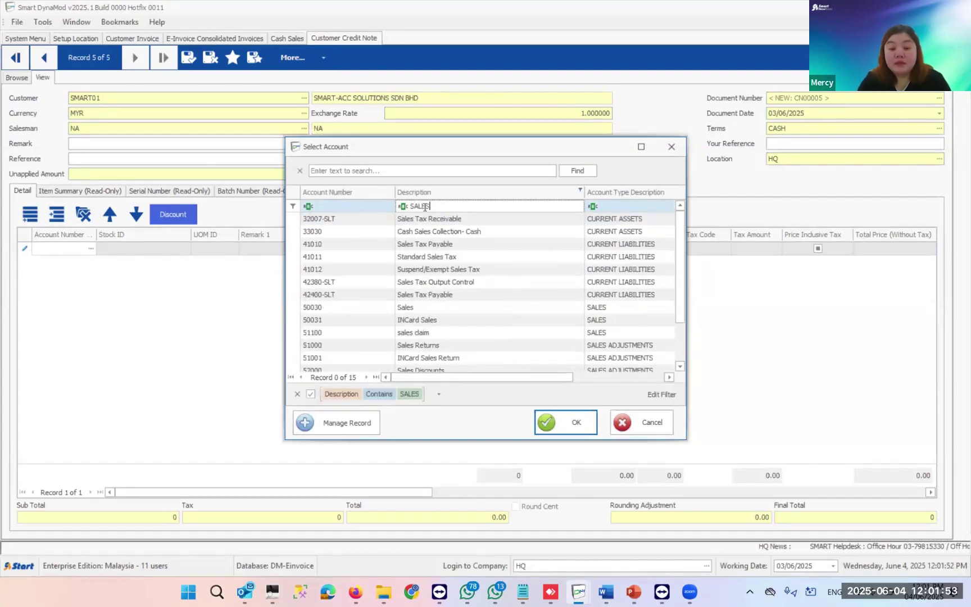
key(BackSpace)
key(BackSpace)
key(BackSpace)
key(BackSpace)
key(BackSpace)
text(DIS)
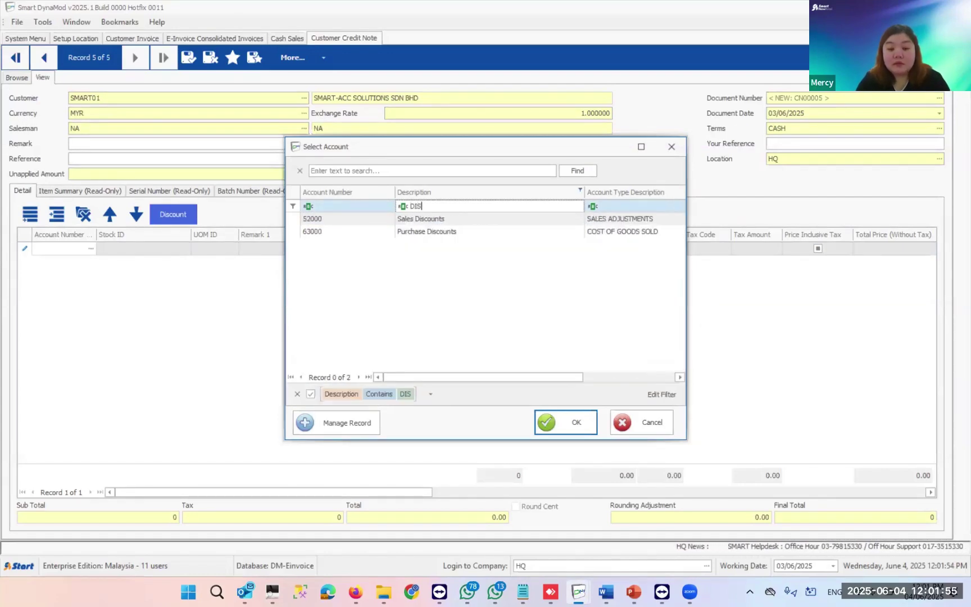
text(CO)
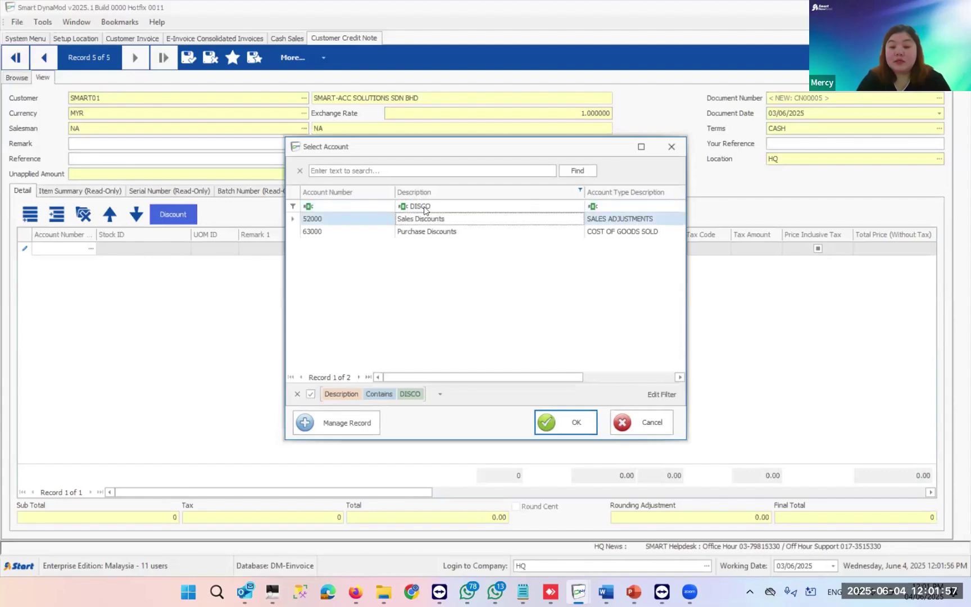
key(Return)
key(Tab)
key(Tab)
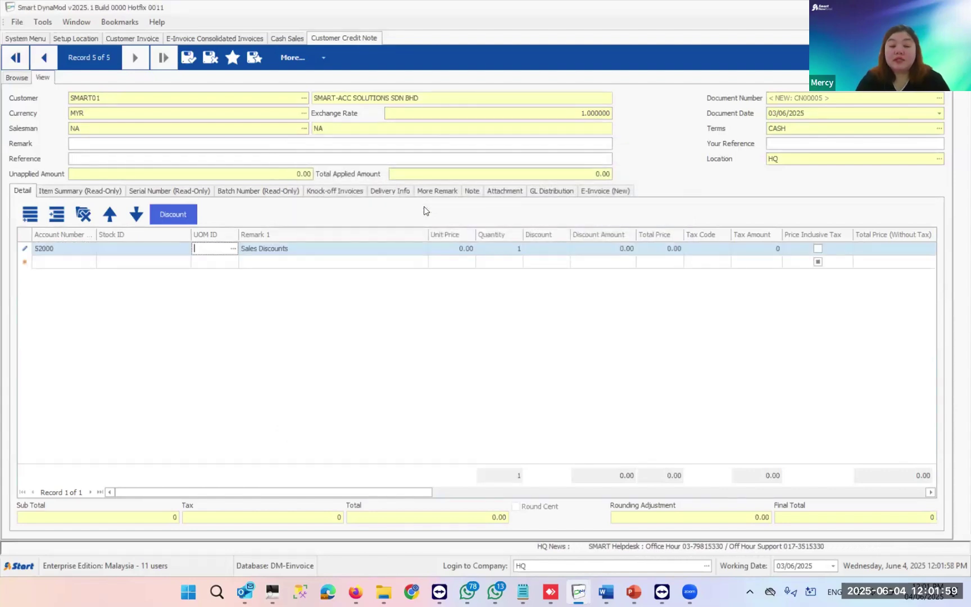
key(Tab)
- Replace the line's remark with 'Being Prompt Payment 10% of Discount'
click(422, 249)
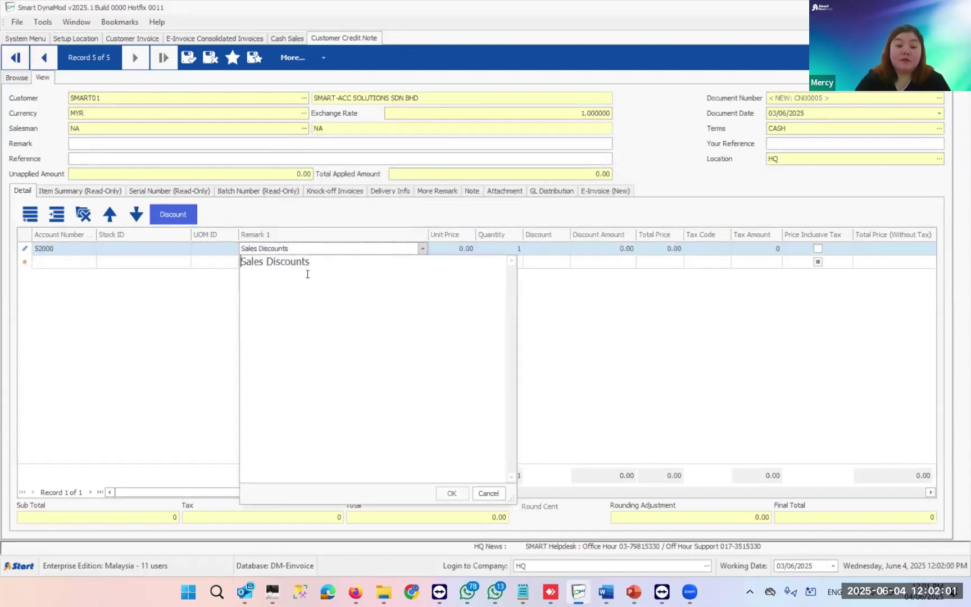
key(ctrl+a)
text(bEIN)
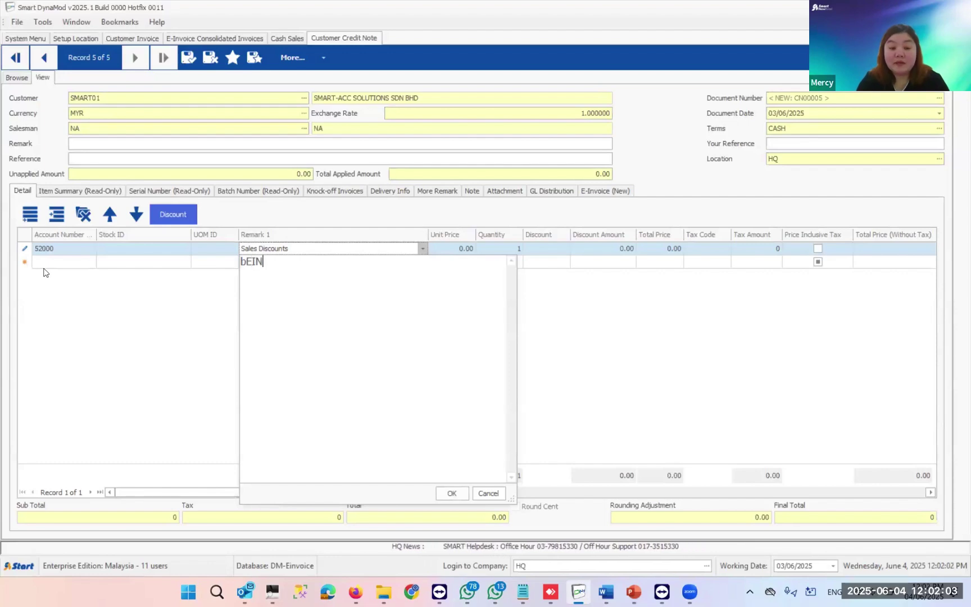
key(BackSpace)
key(BackSpace)
key(BackSpace)
key(BackSpace)
text(Being)
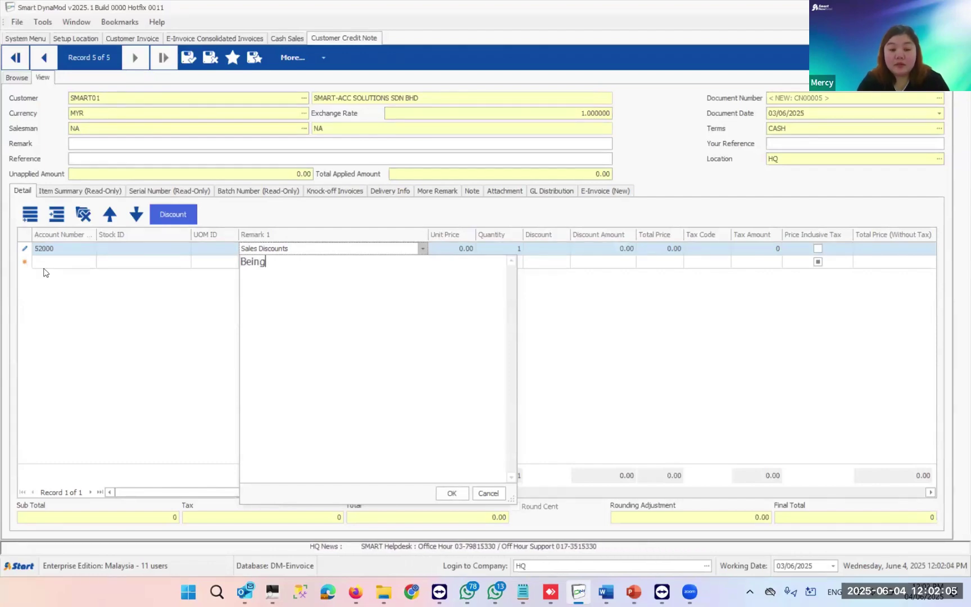
text( Prompt )
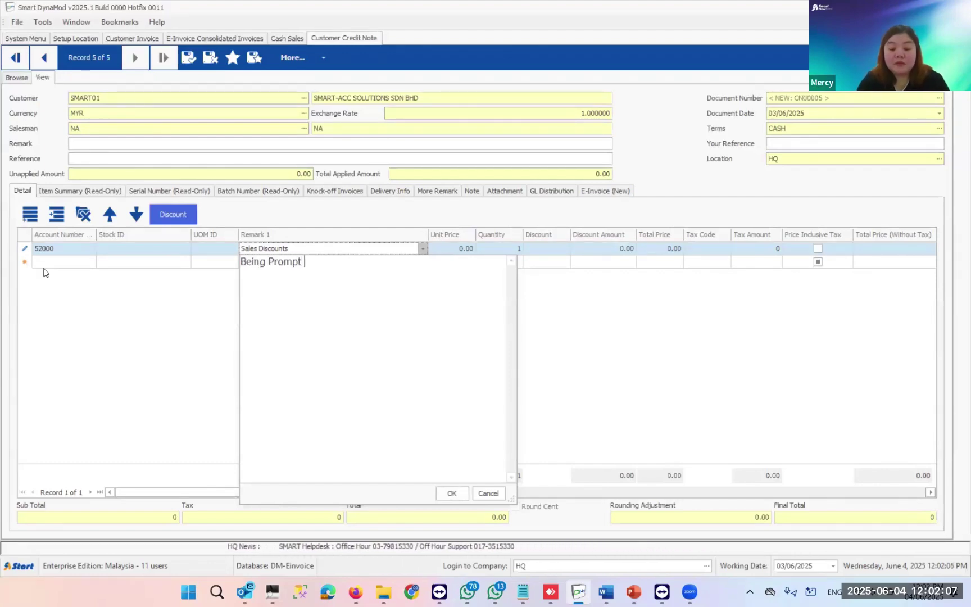
text(Pyam)
key(BackSpace)
key(BackSpace)
key(BackSpace)
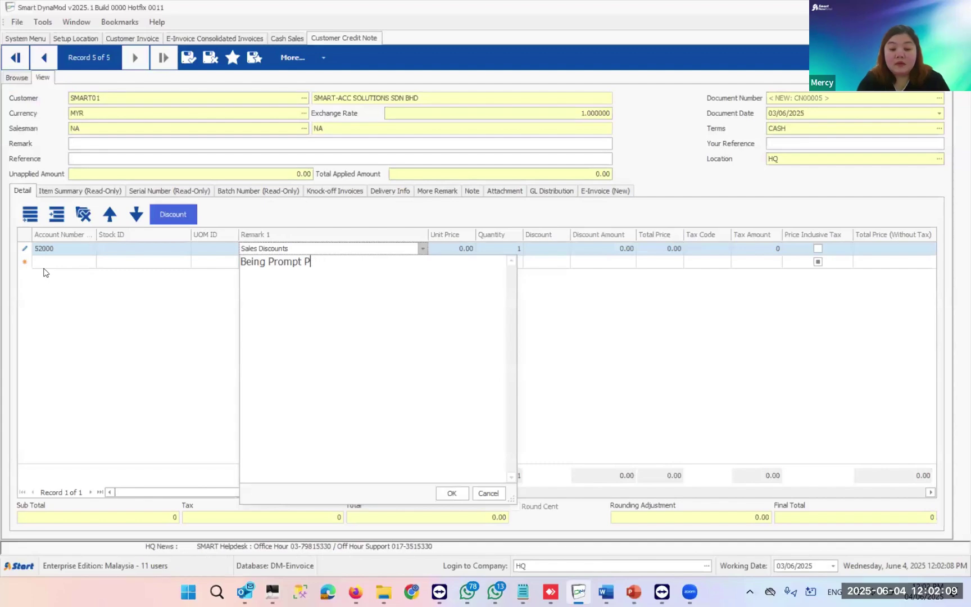
text(ayment Di)
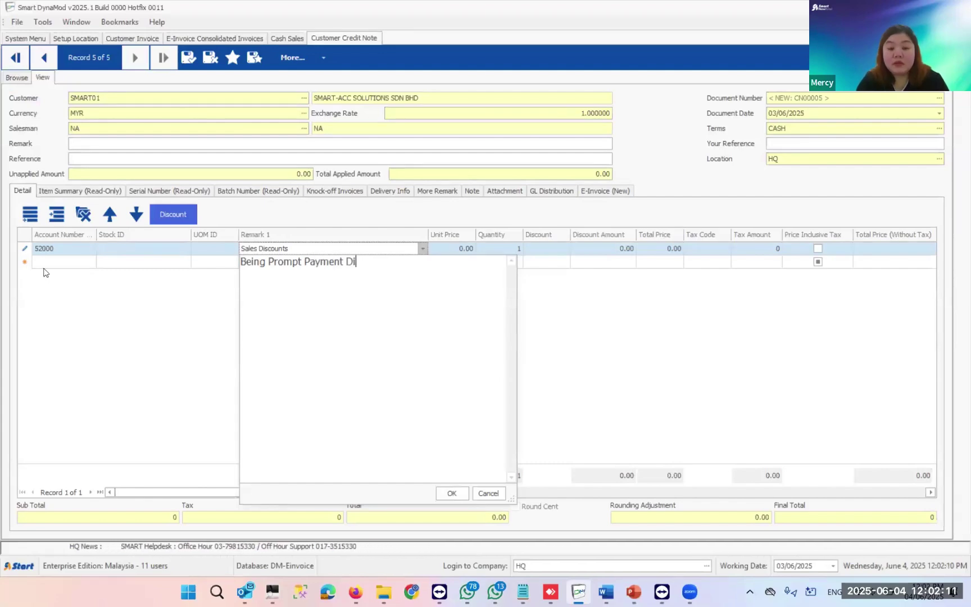
key(BackSpace)
key(BackSpace)
text(10)
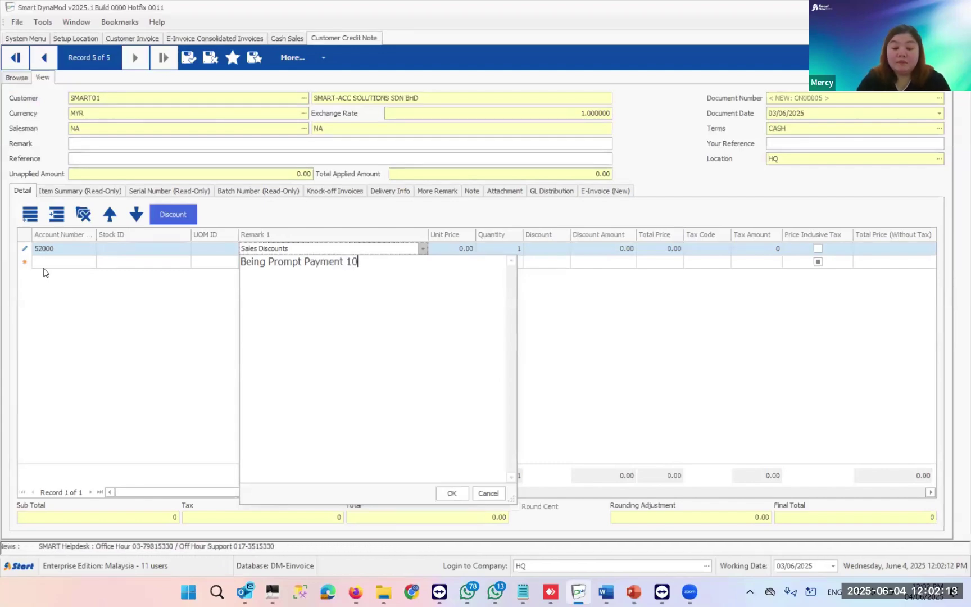
text(% of Discount)
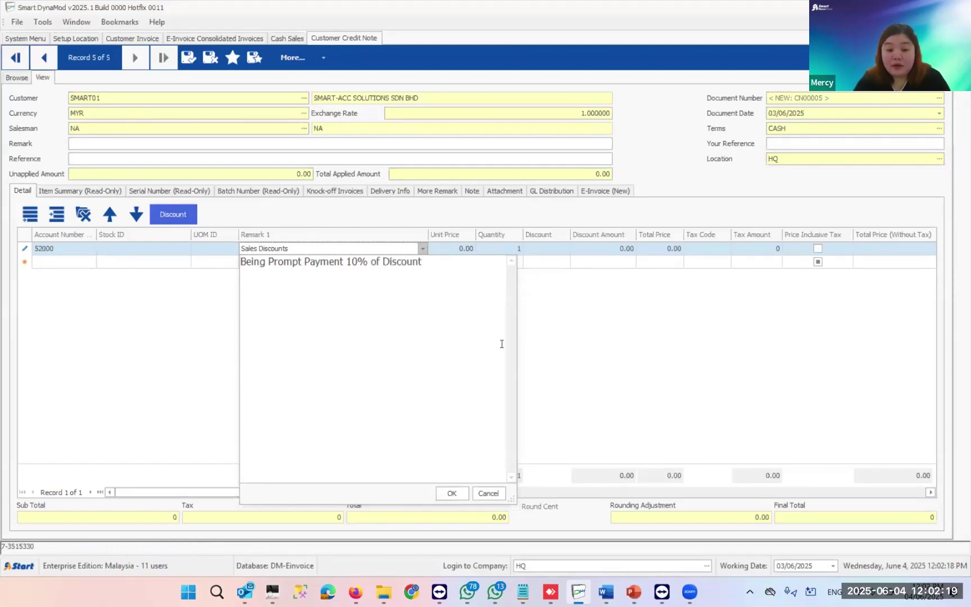
key(Tab)
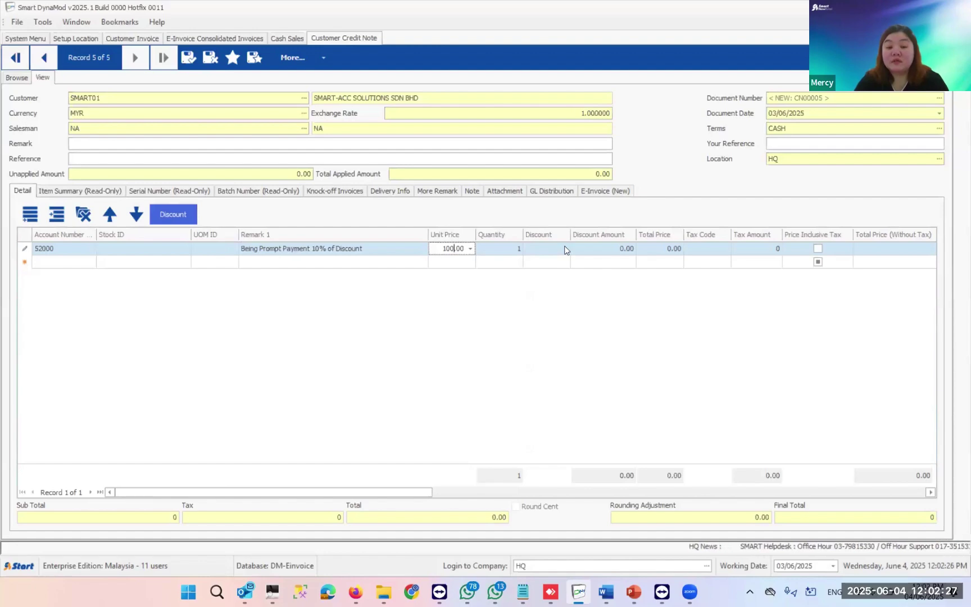
- Apply 100.00 against invoice INV00021 under Knock-off Invoices and save credit note CN00005
click(325, 192)
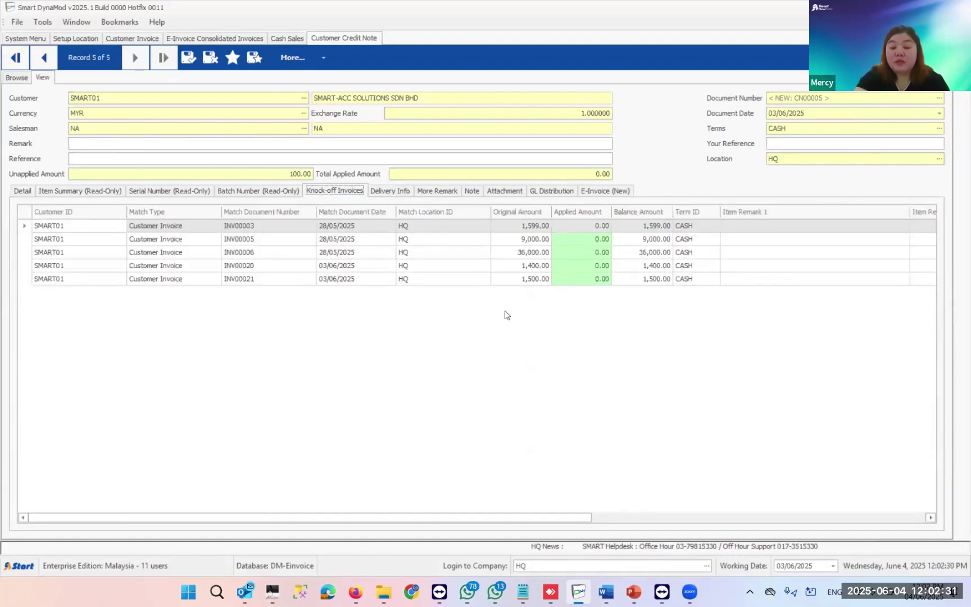
click(456, 281)
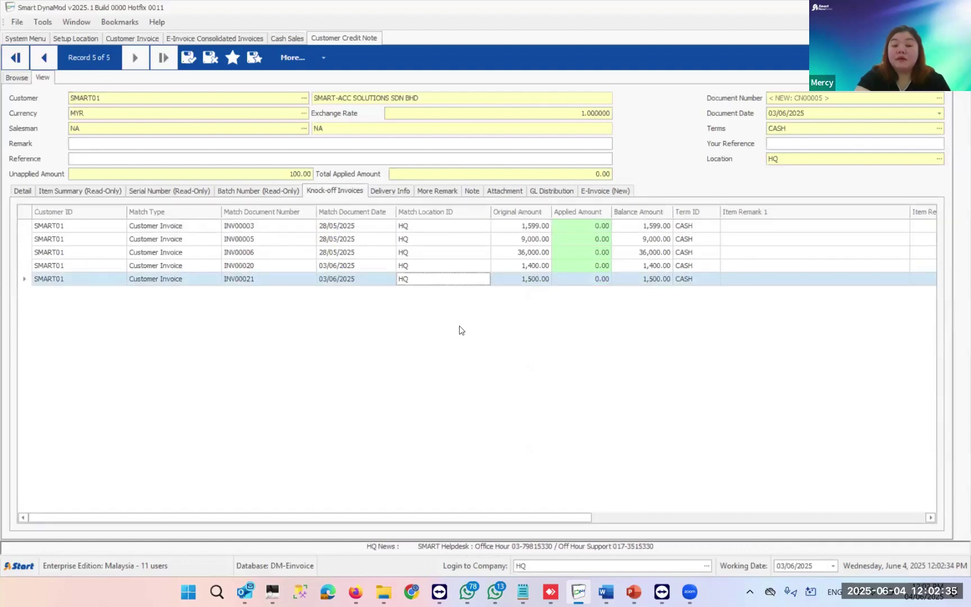
click(569, 279)
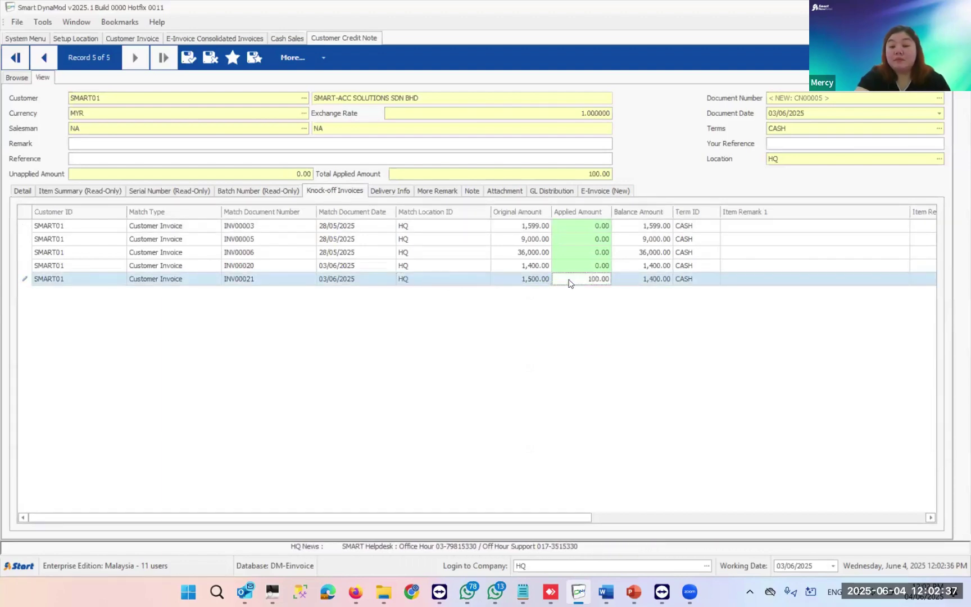
click(187, 65)
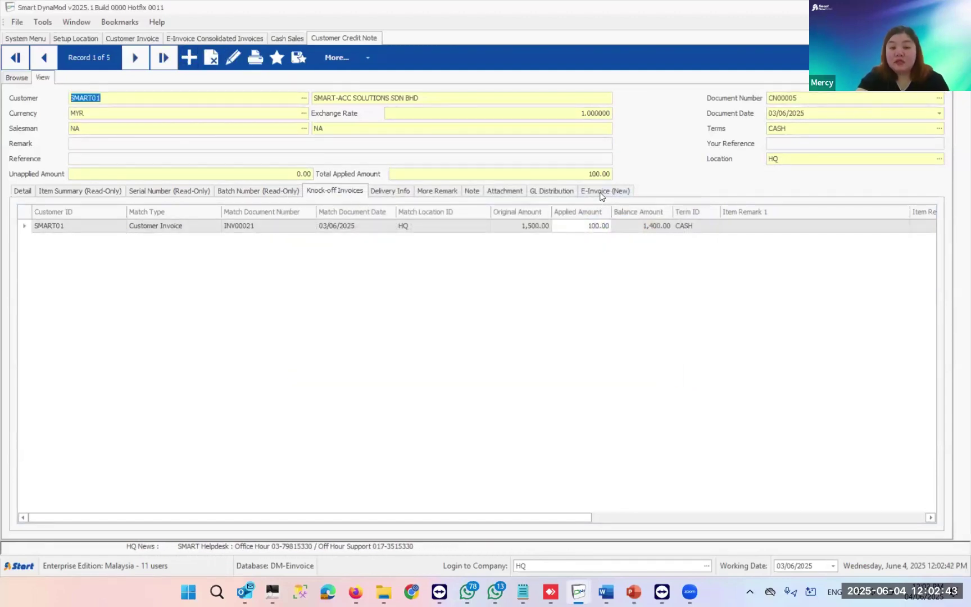
click(601, 192)
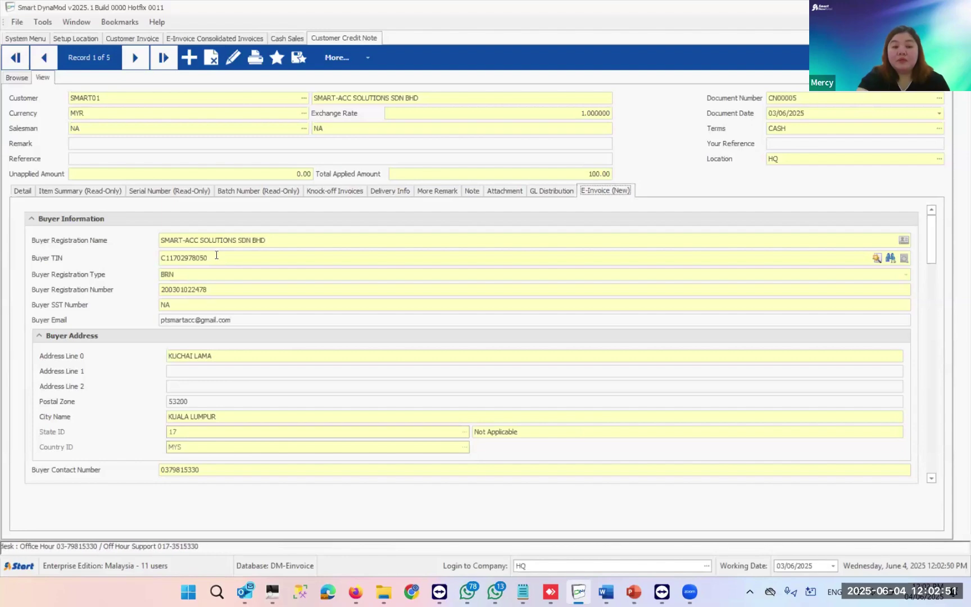
- Edit CN00005, keep its E-Invoice Treatment as Credit Note, and save it again
scroll(216, 255, down, 3)
scroll(218, 259, down, 6)
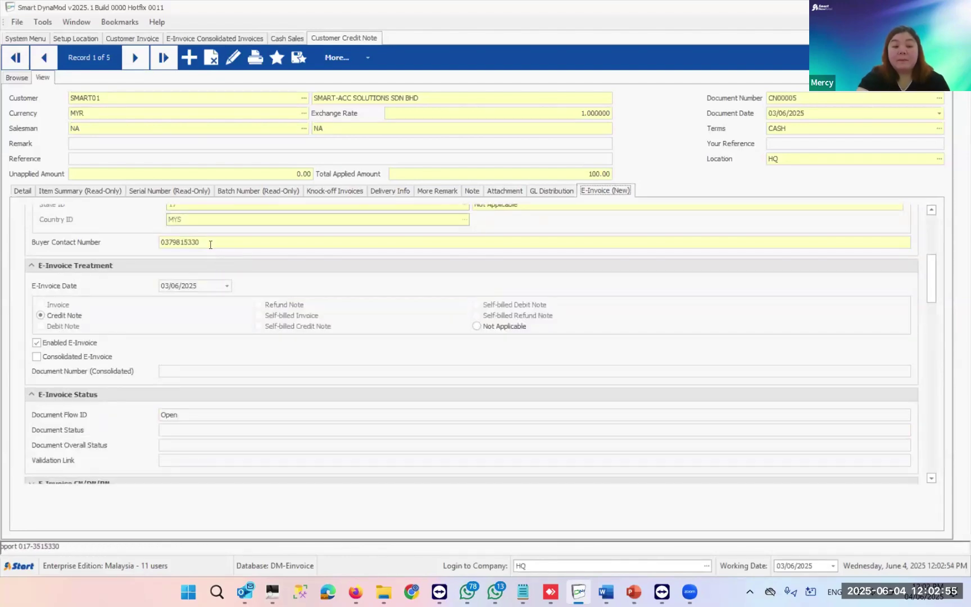
click(231, 59)
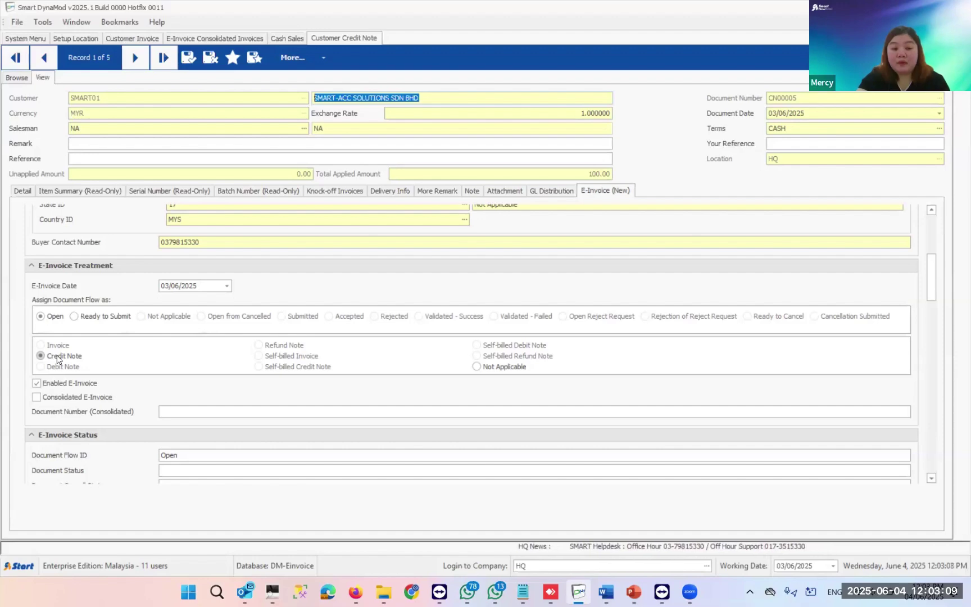
click(56, 354)
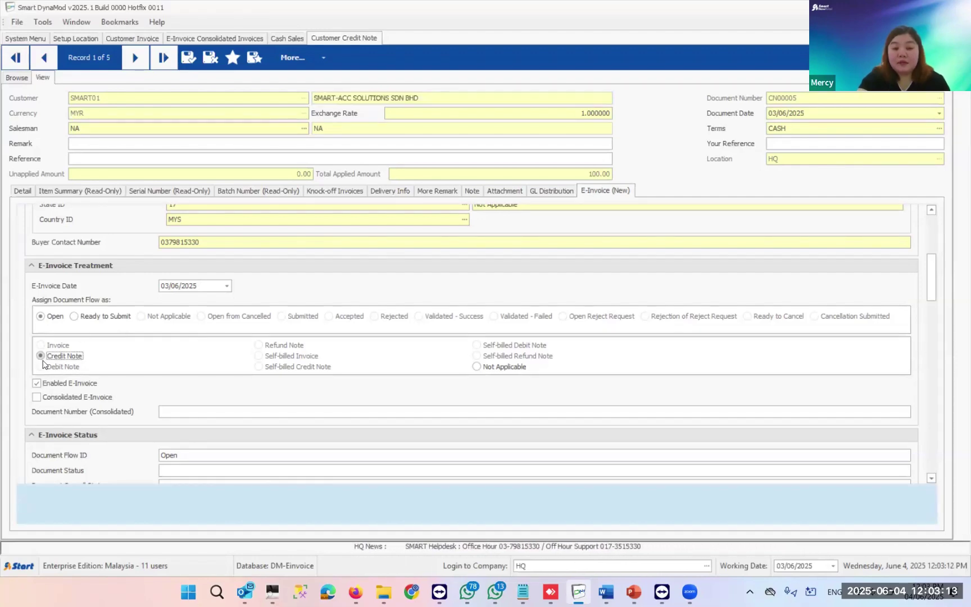
click(187, 59)
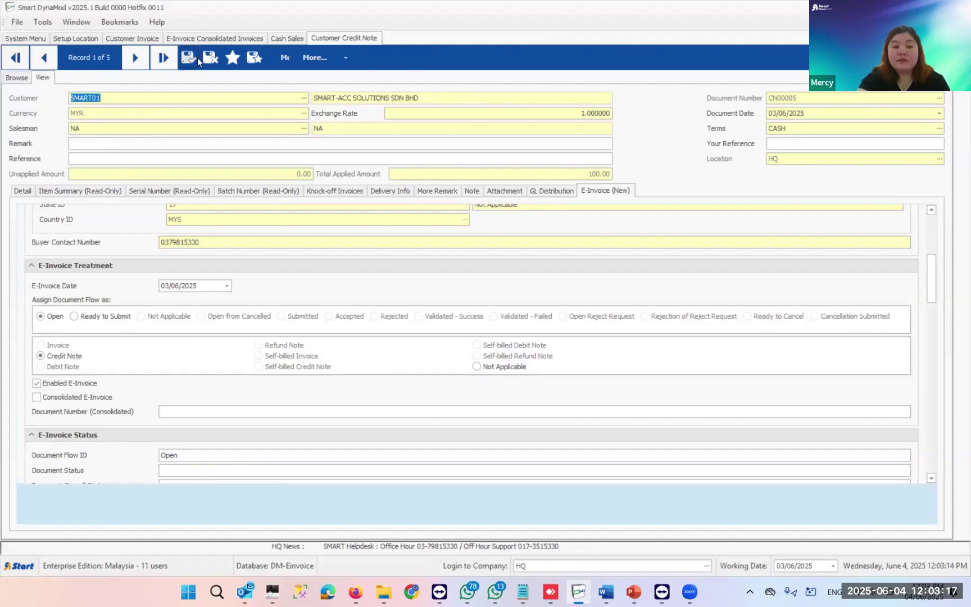
- Submit CN00005 to MyInvois via E-Invoice Actions > Submit Document and confirm the submission
click(338, 58)
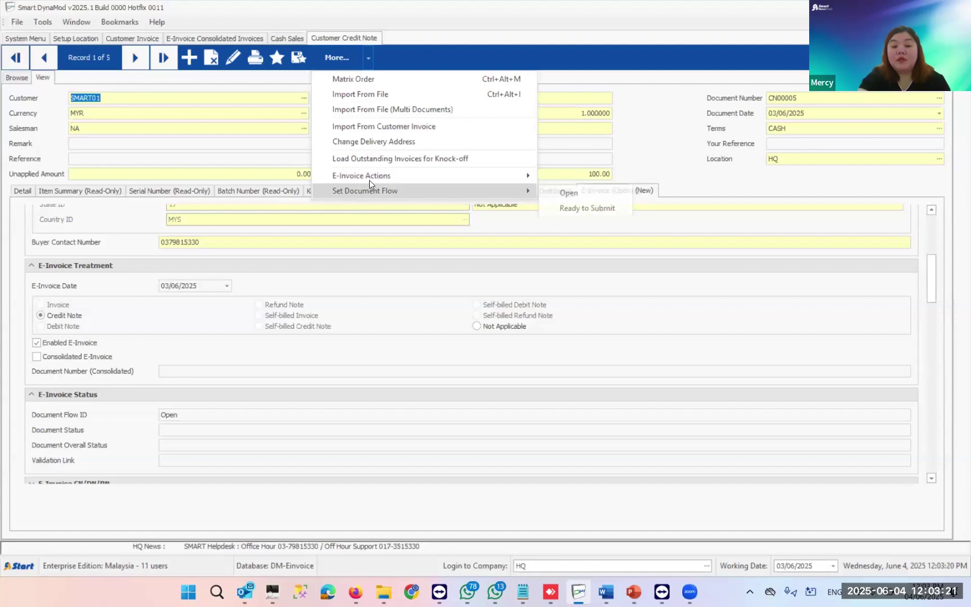
click(570, 179)
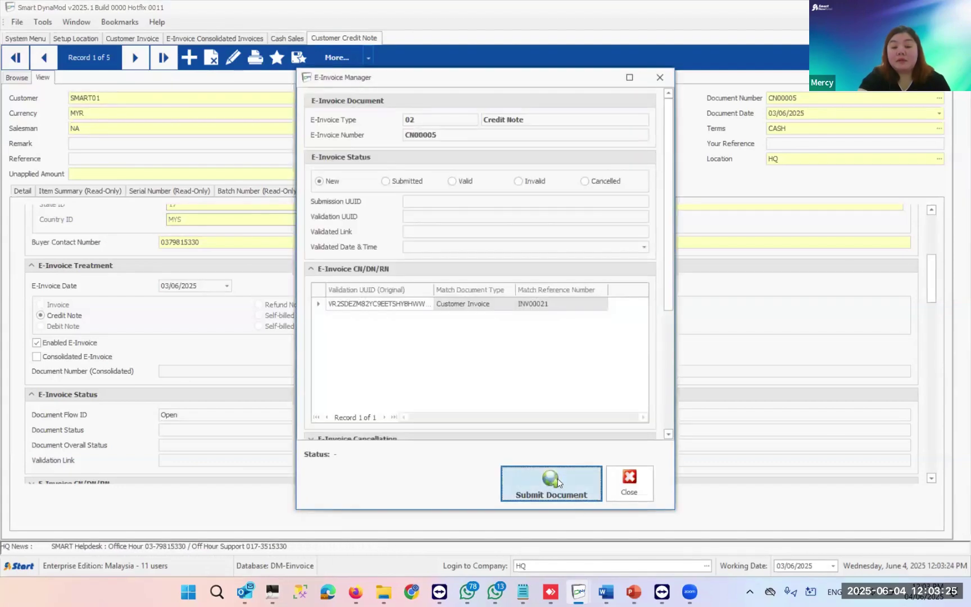
click(557, 482)
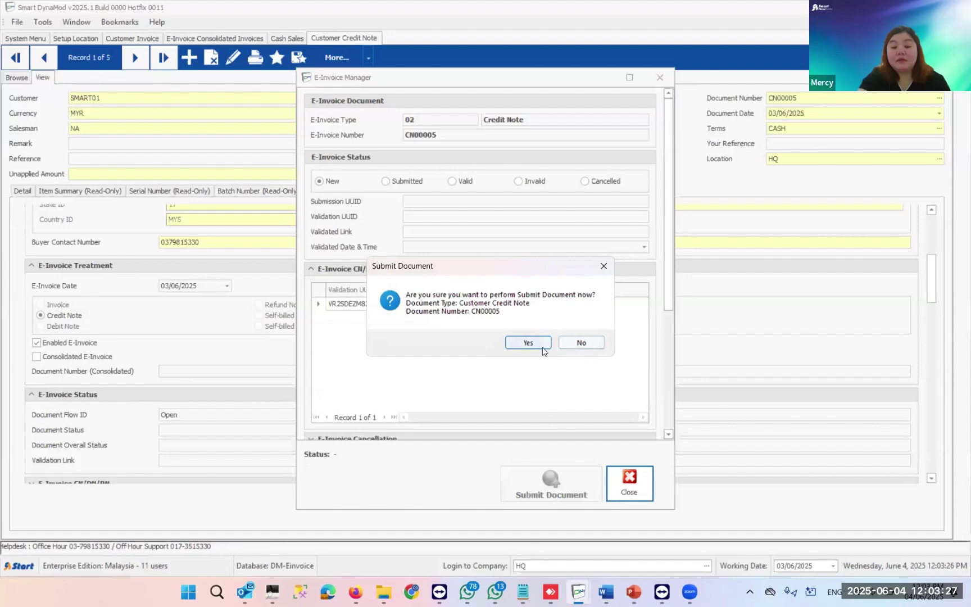
click(541, 343)
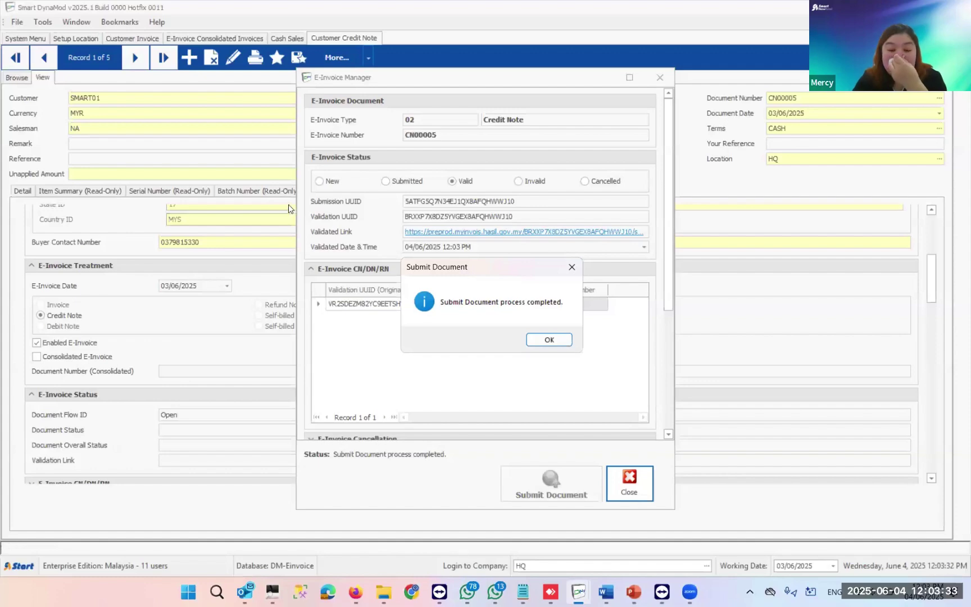
click(550, 337)
click(629, 483)
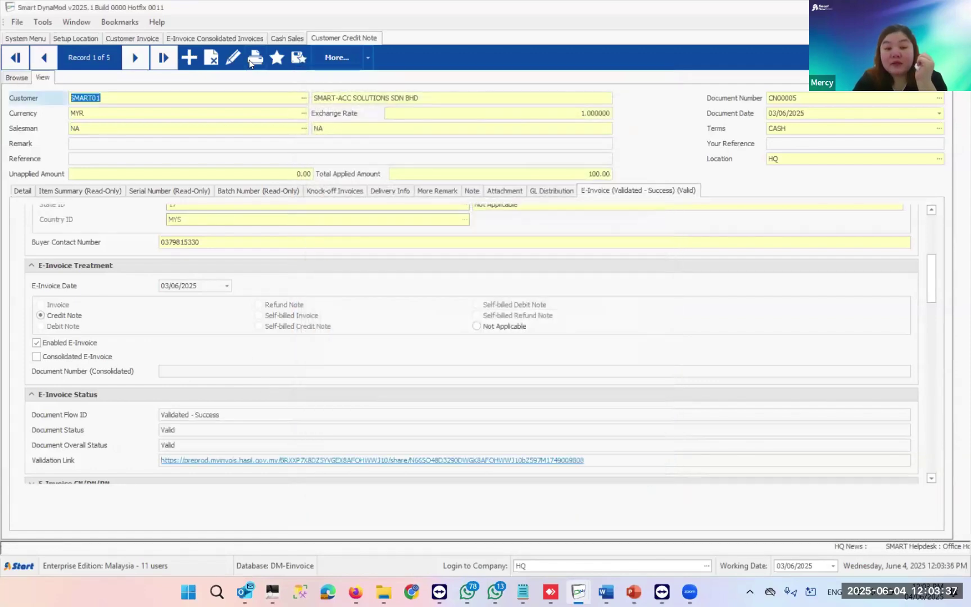
click(251, 61)
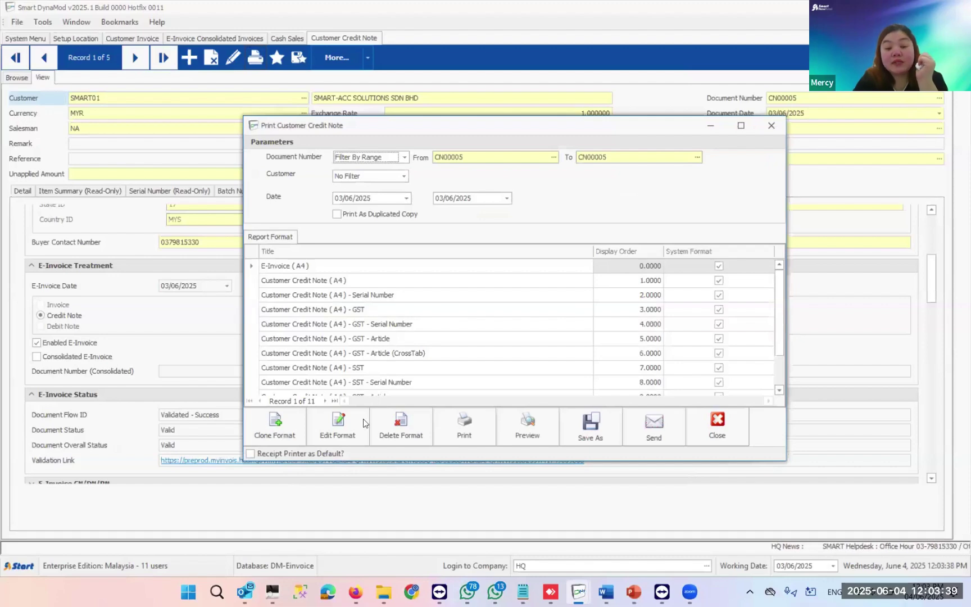
click(528, 429)
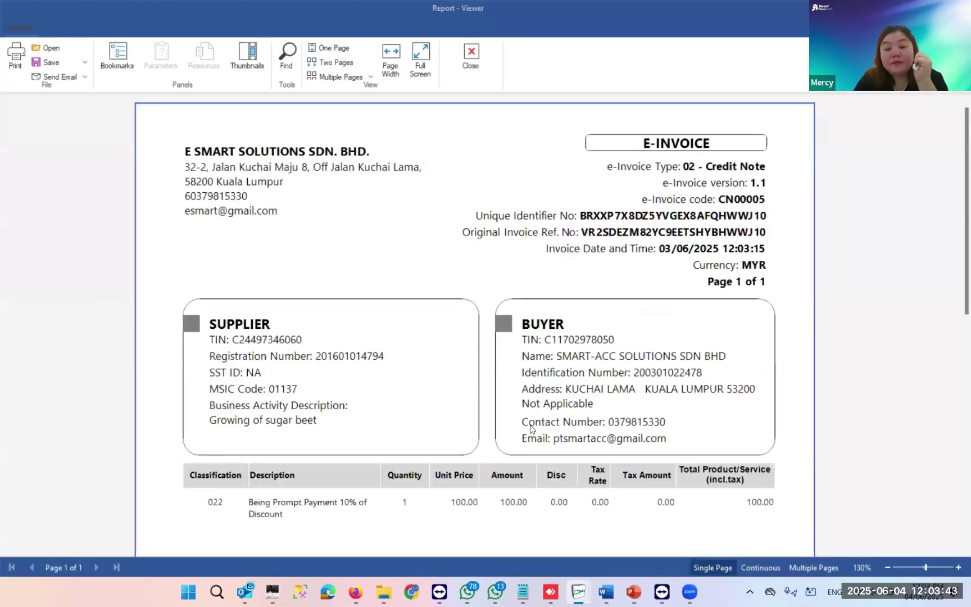
scroll(530, 428, down, 2)
scroll(530, 429, down, 10)
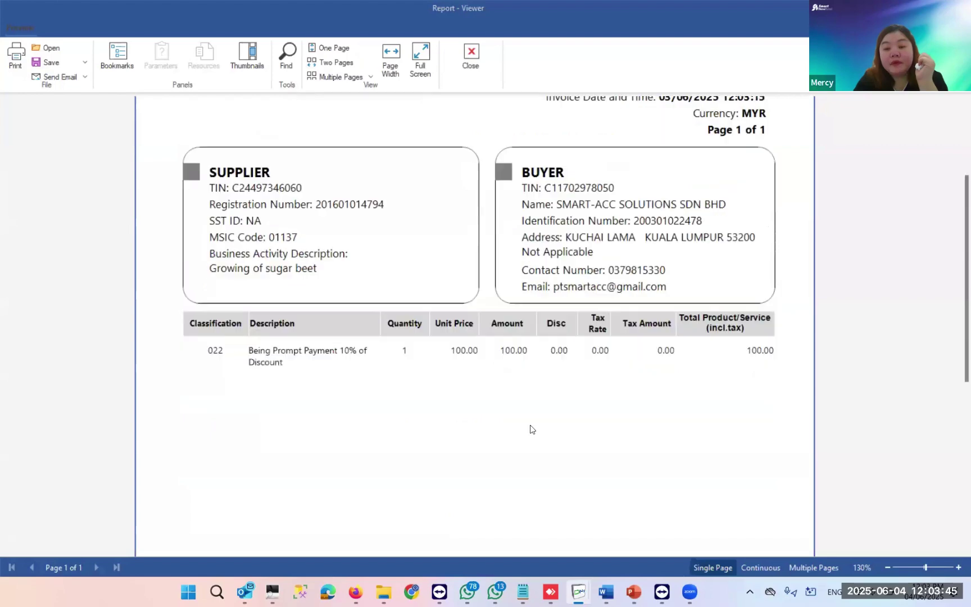
scroll(531, 429, up, 4)
scroll(530, 428, up, 5)
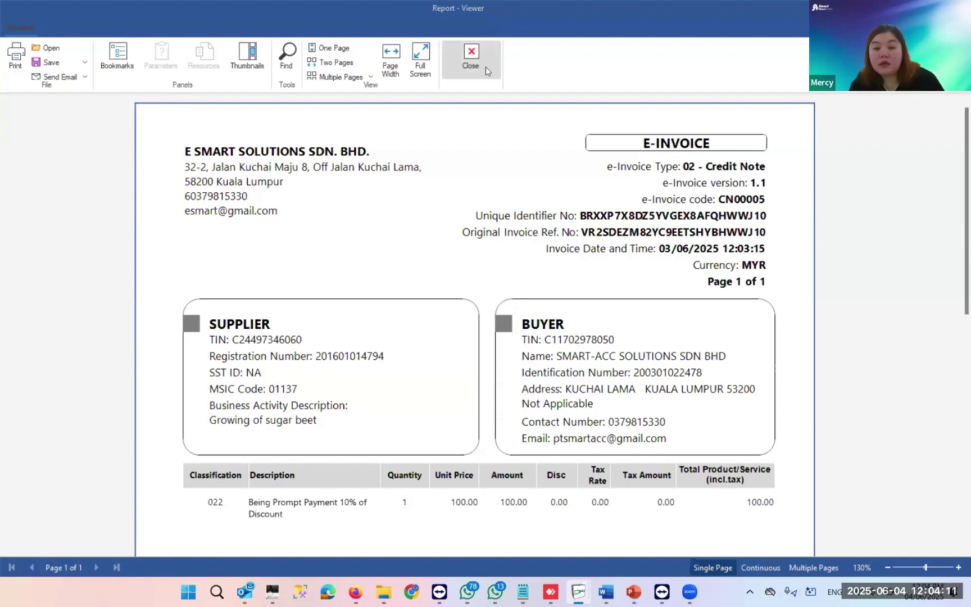
click(466, 69)
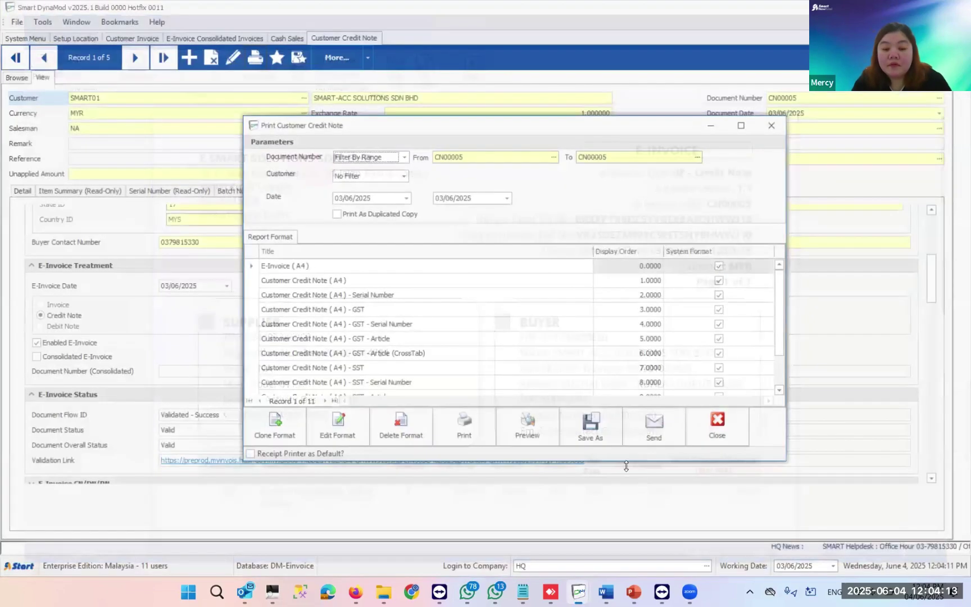
click(712, 416)
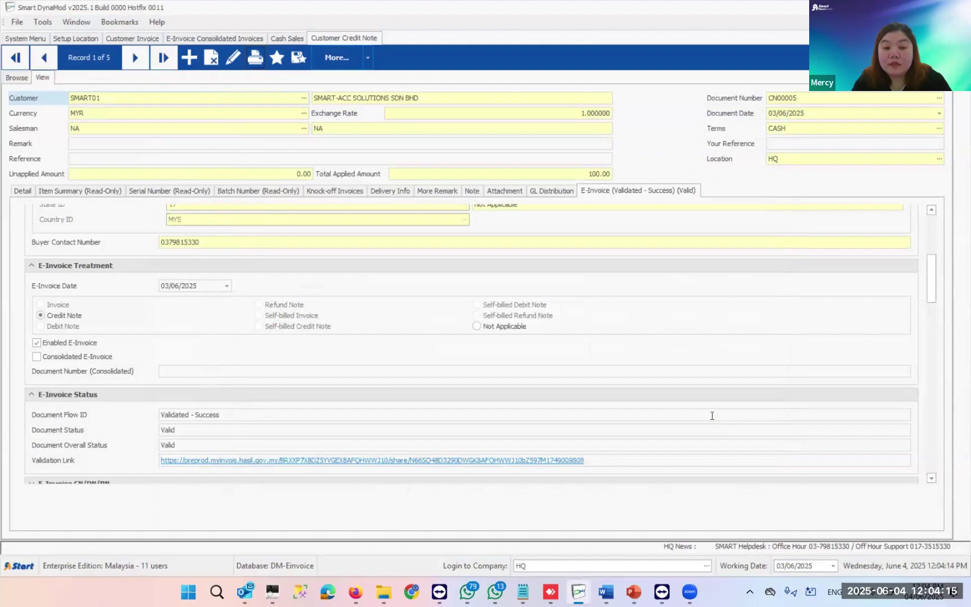
click(255, 57)
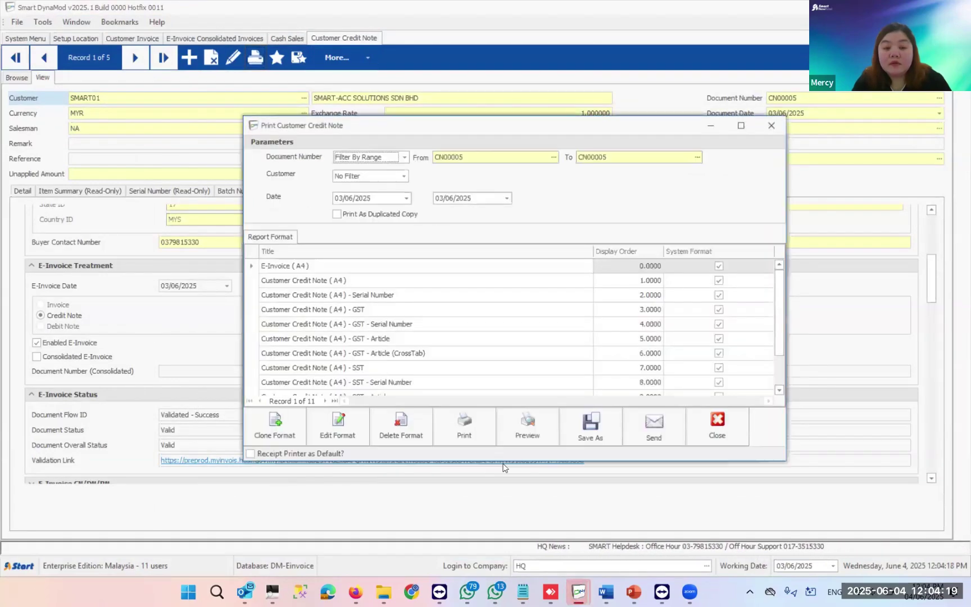
click(528, 427)
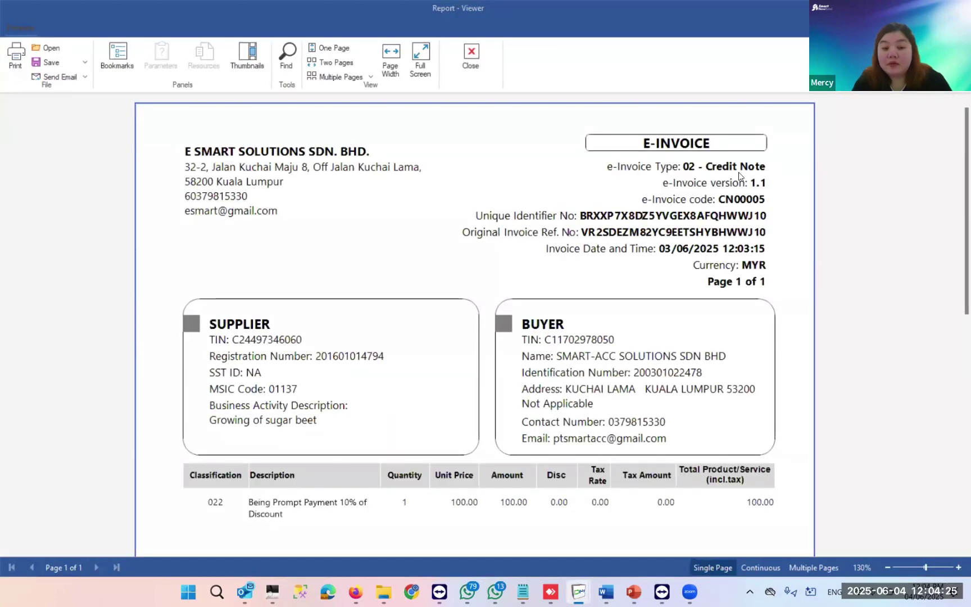
key(Escape)
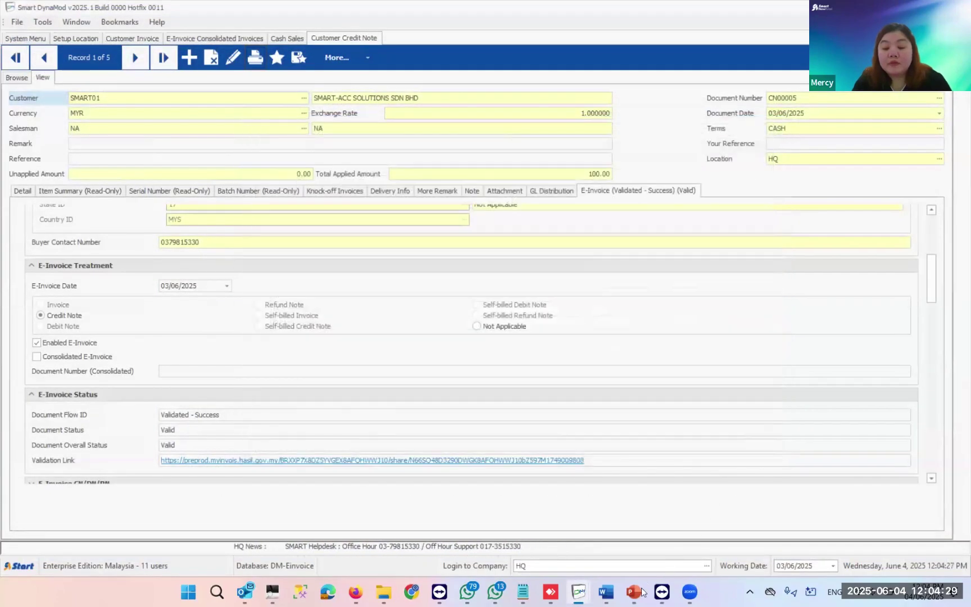
mouse_move(635, 590)
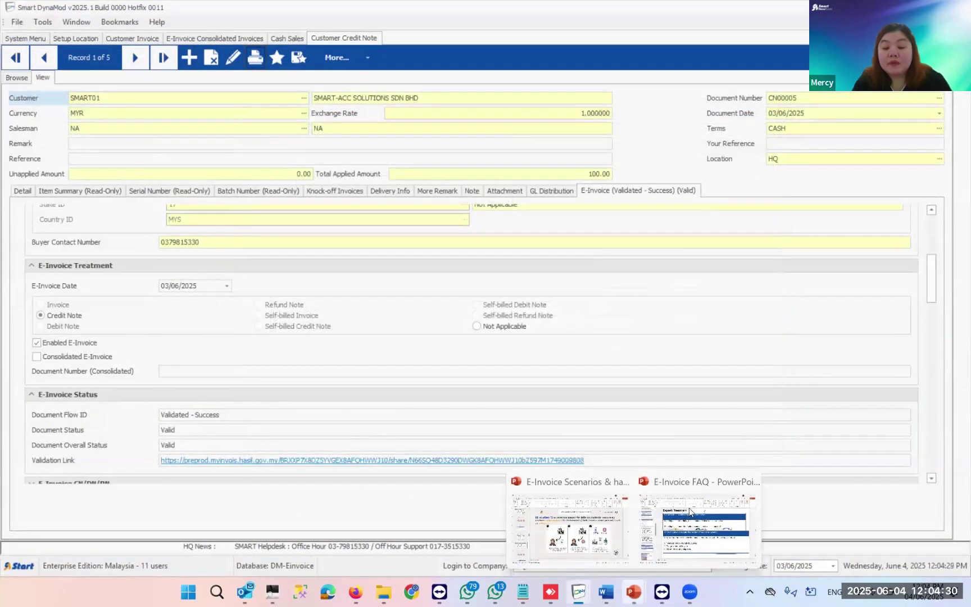
- Run the e-invoice scenarios deck as a slide show and advance to the Step 6 knock-off invoices slide
click(607, 493)
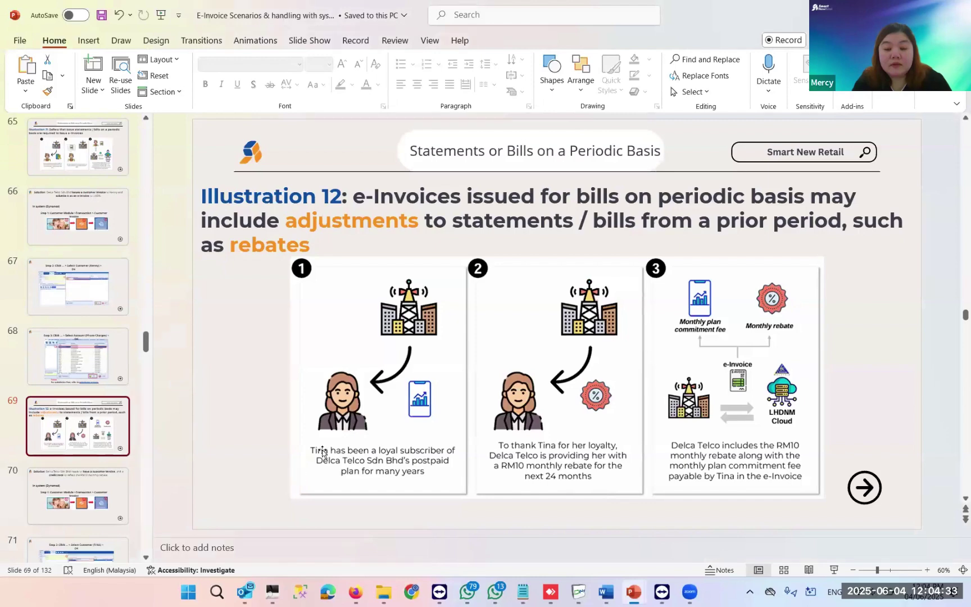
click(834, 570)
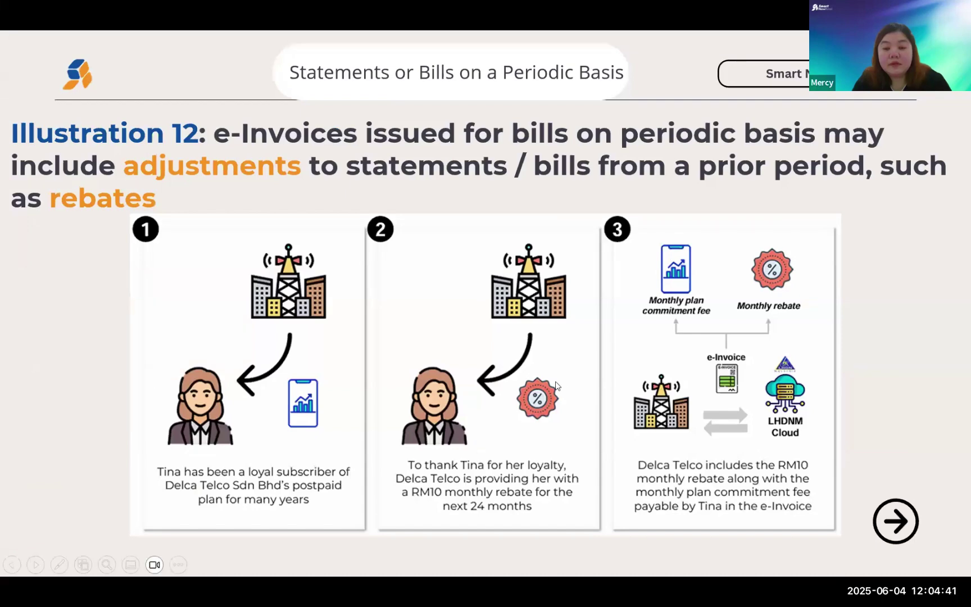
key(Right)
key(Left)
key(Right)
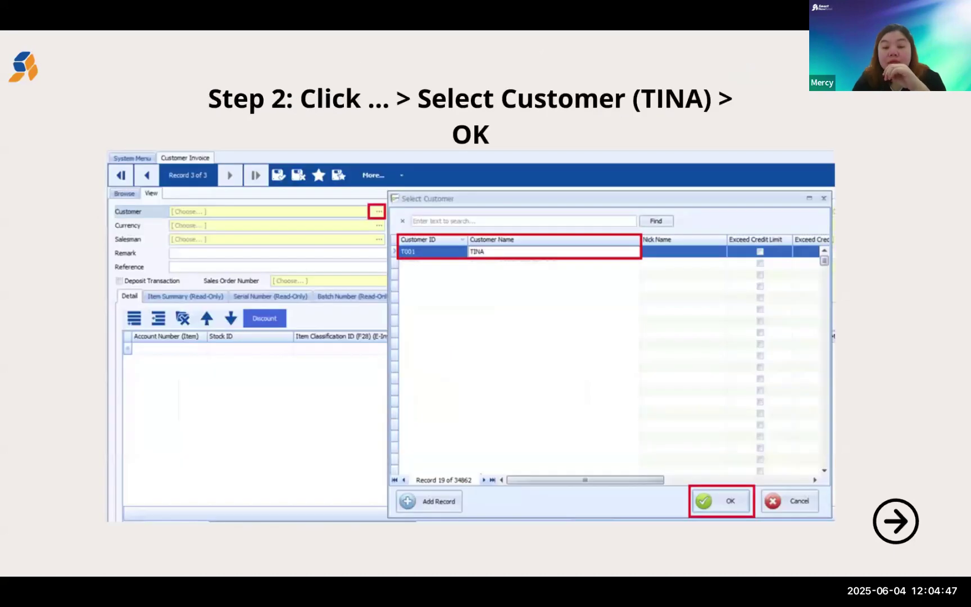
key(Right)
key(Right)
key(Right)
key(Right)
key(Right)
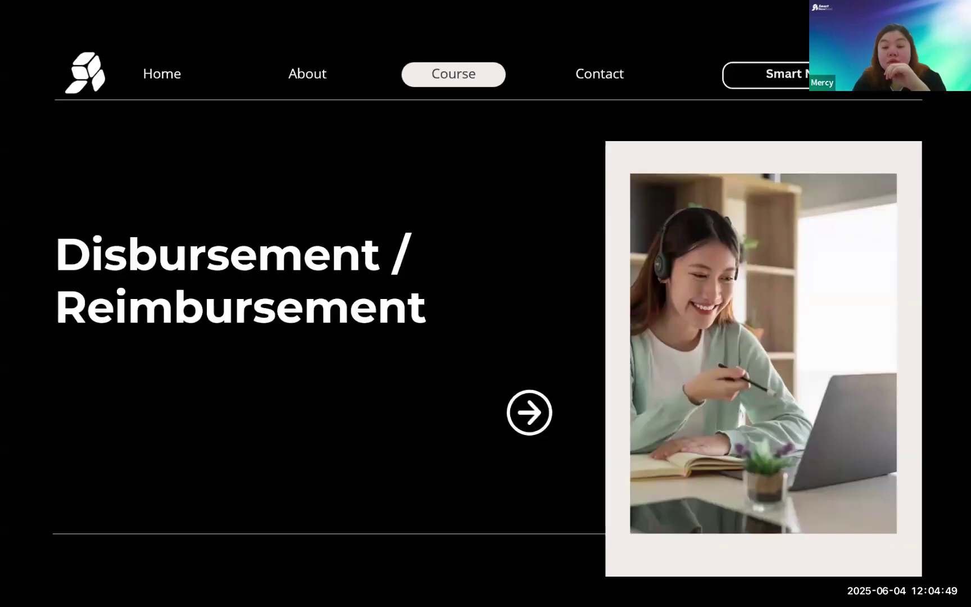
key(Right)
key(Left)
key(Left)
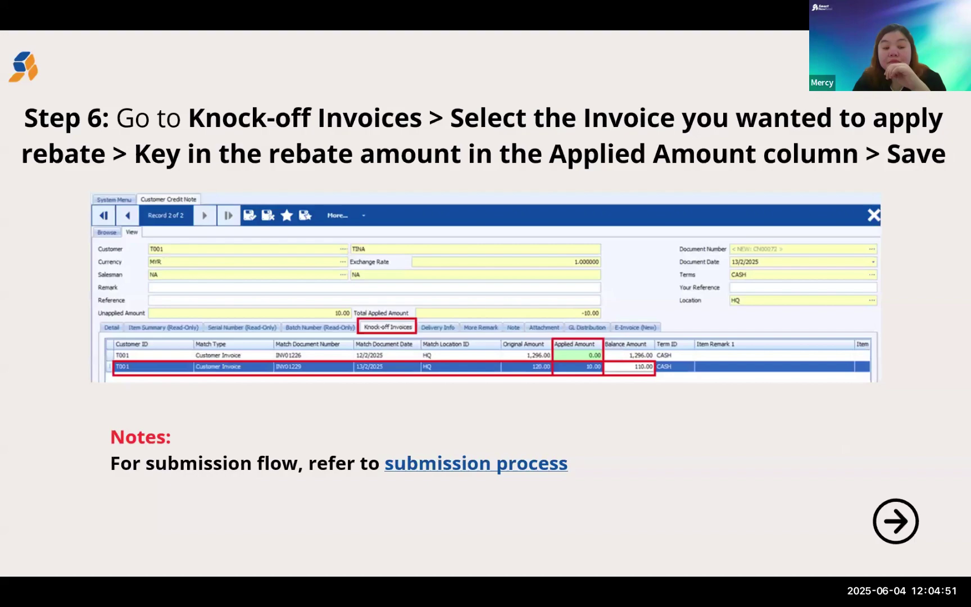
key(Left)
key(Left)
key(Left)
key(Left)
key(Right)
key(Right)
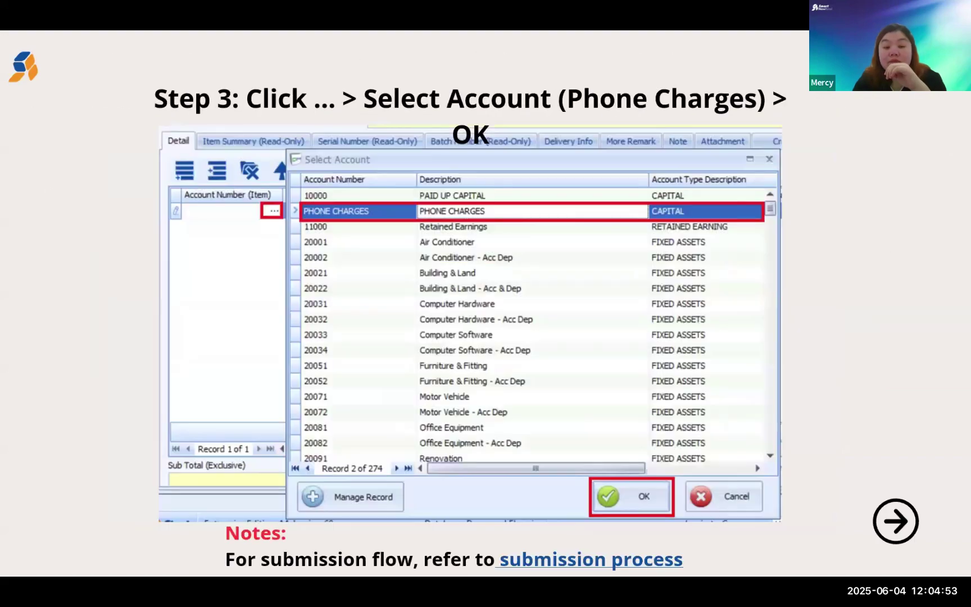
key(Right)
key(Right)
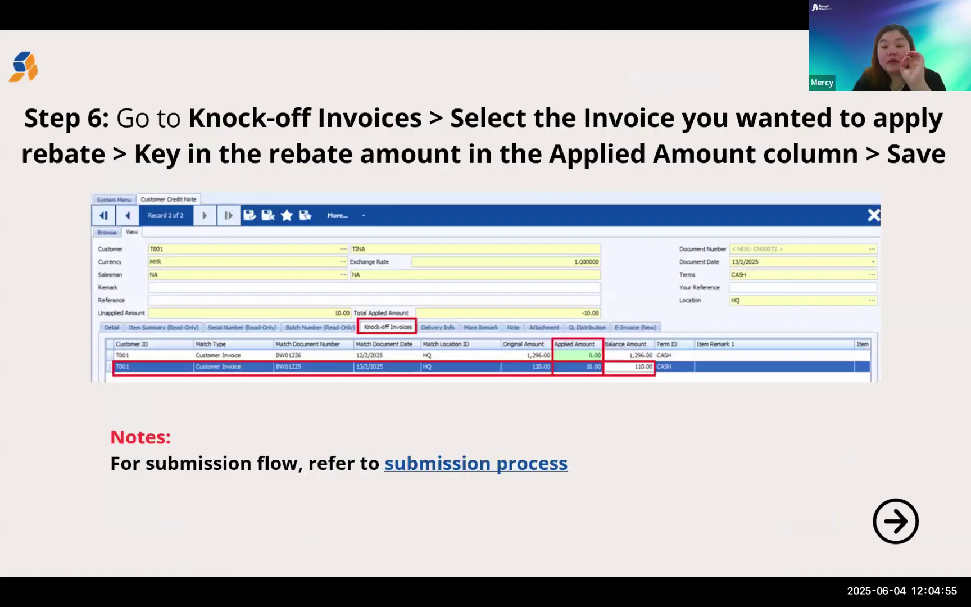
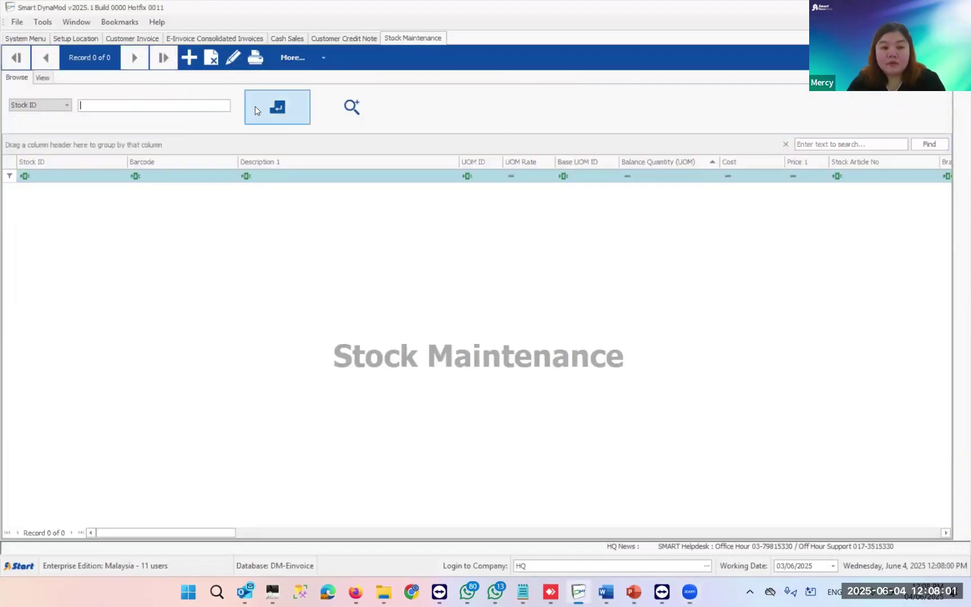
text(%)
click(280, 109)
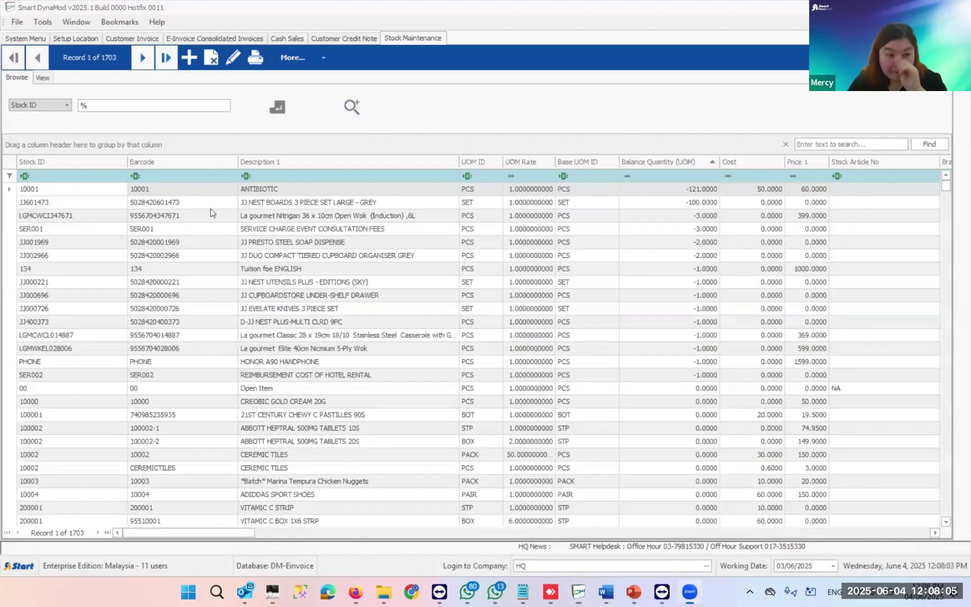
click(81, 175)
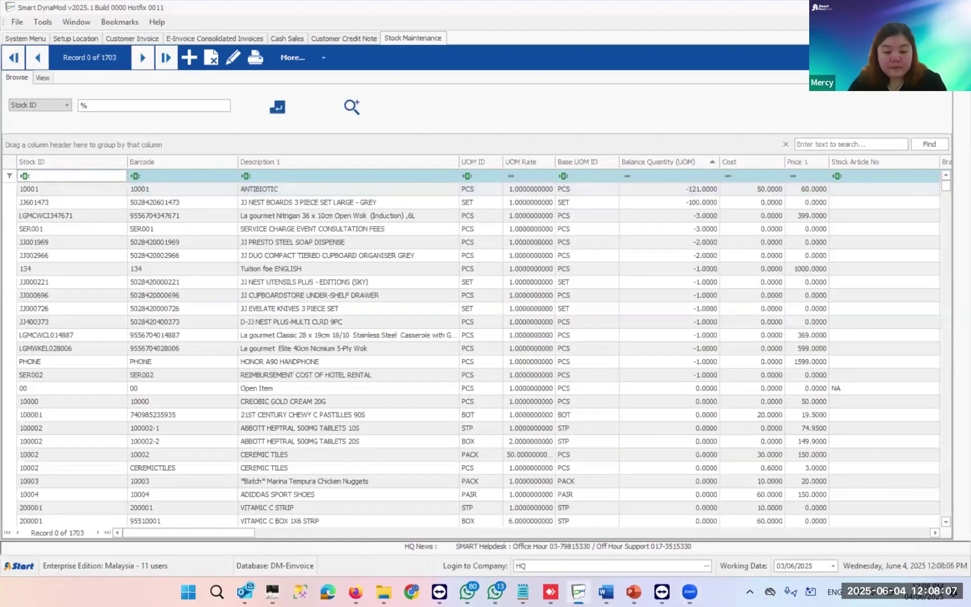
text(ren)
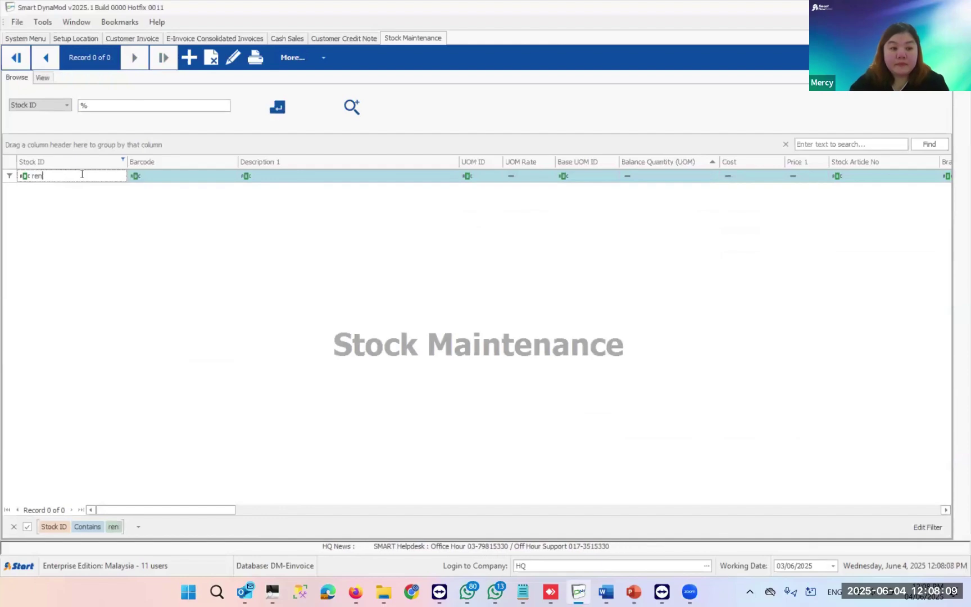
key(BackSpace)
key(BackSpace)
text(h)
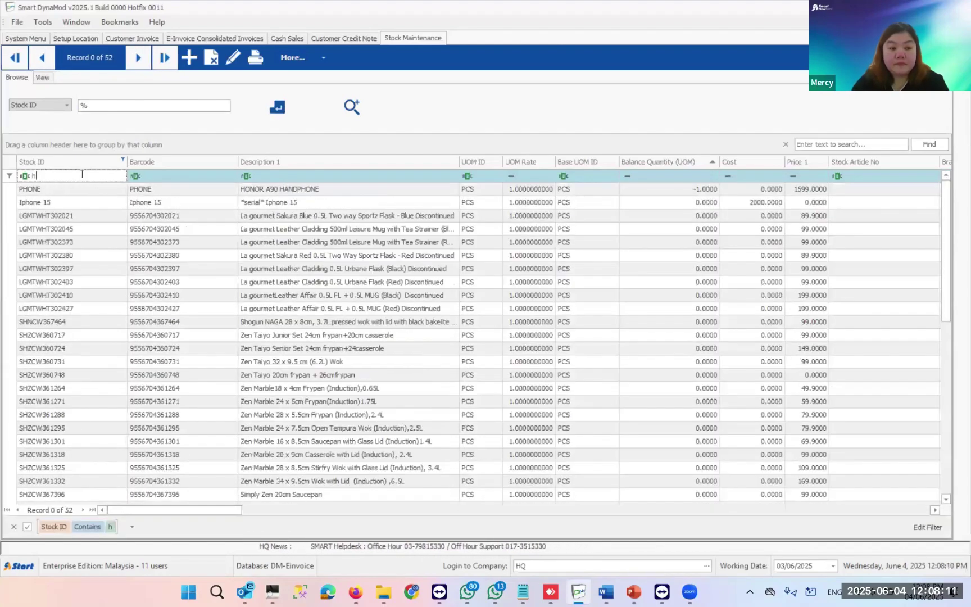
text(o)
key(BackSpace)
key(BackSpace)
key(Escape)
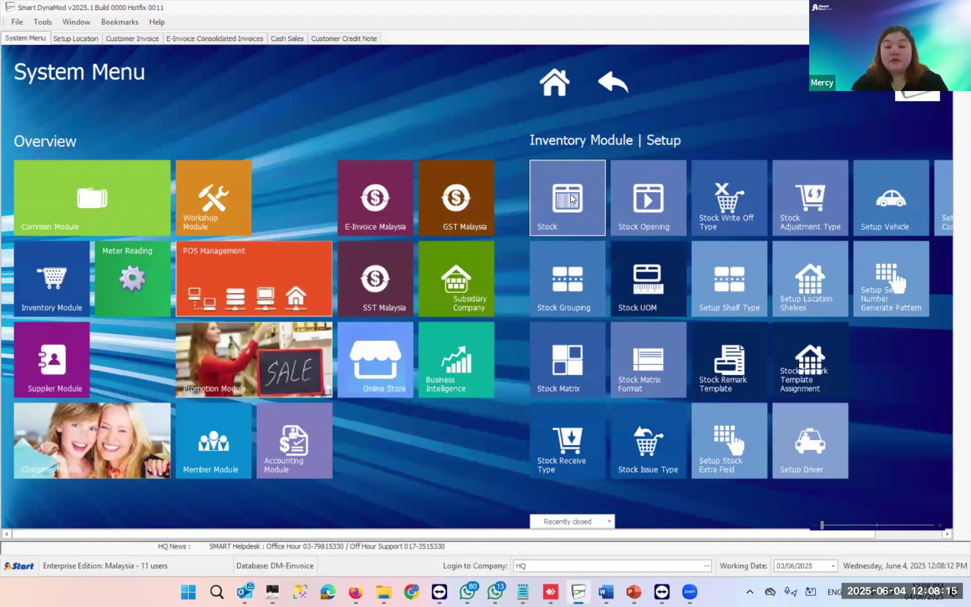
click(565, 194)
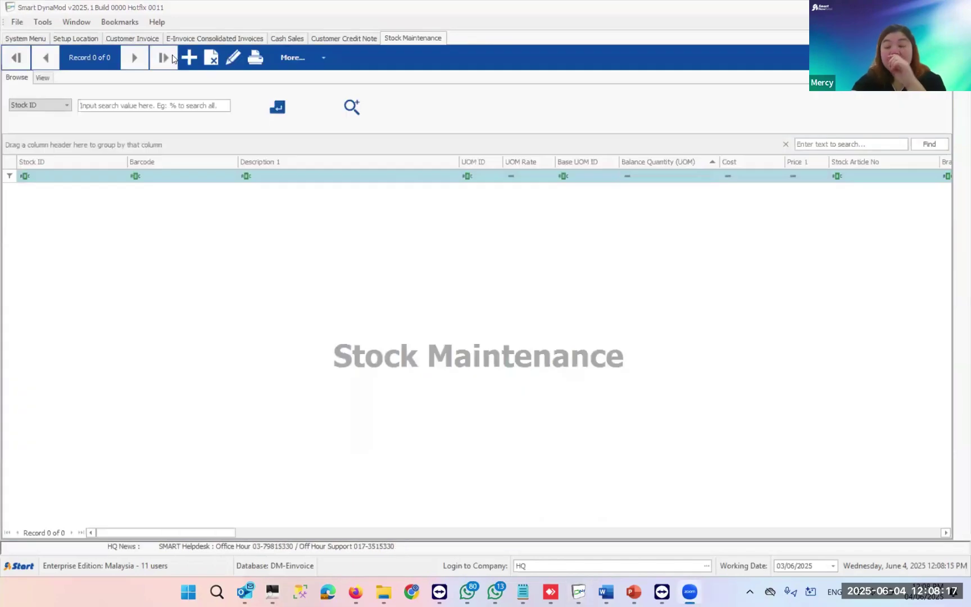
- Start a new stock record with Stock ID SV10001 and description SERVICE CHARGE
click(190, 58)
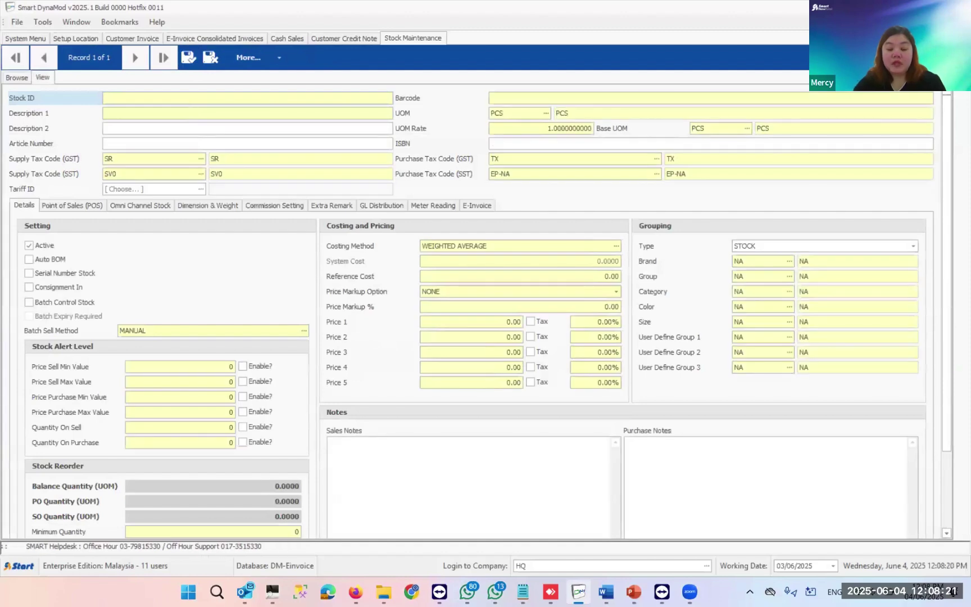
text(ser)
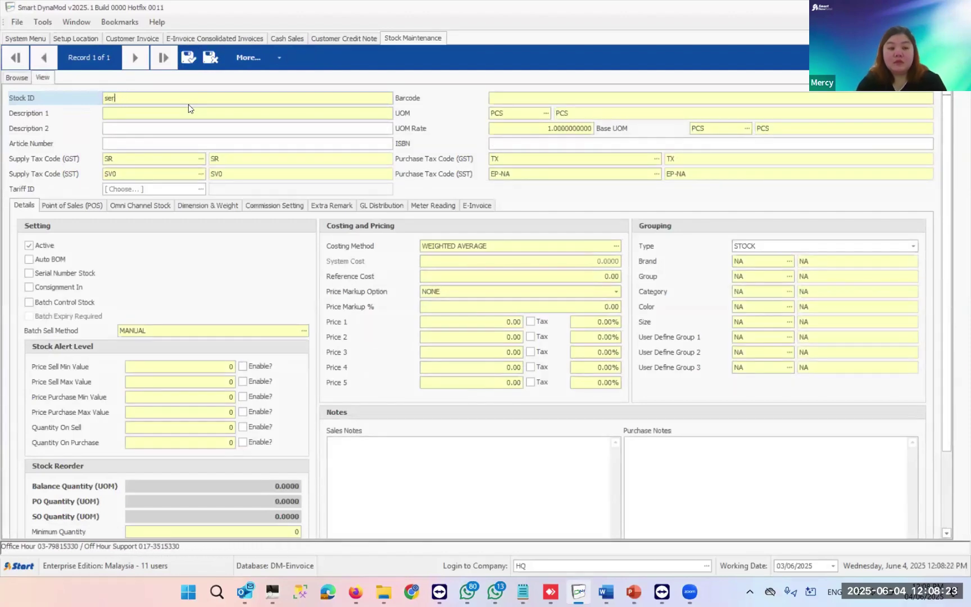
text(vicSERVICE)
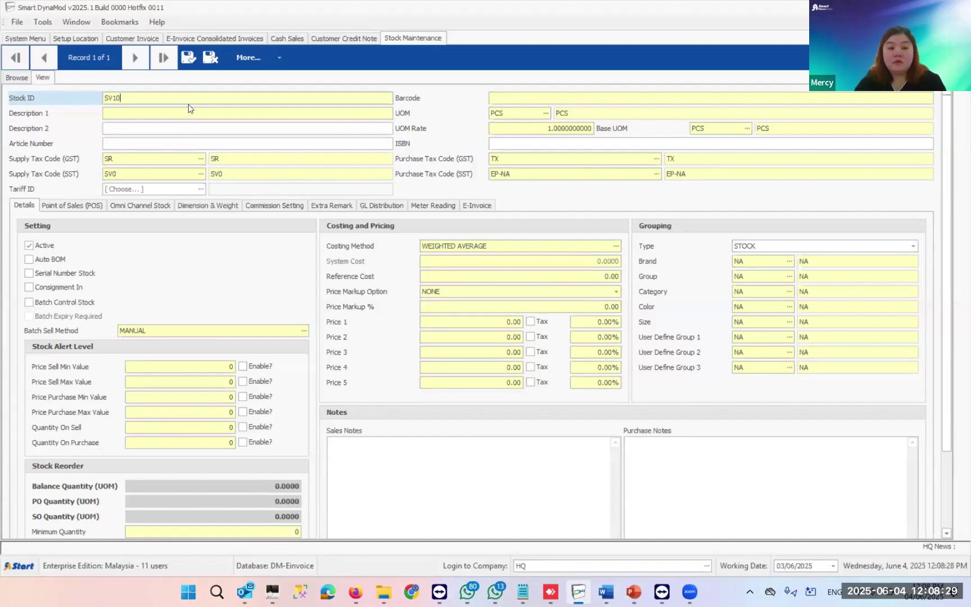
key(Tab)
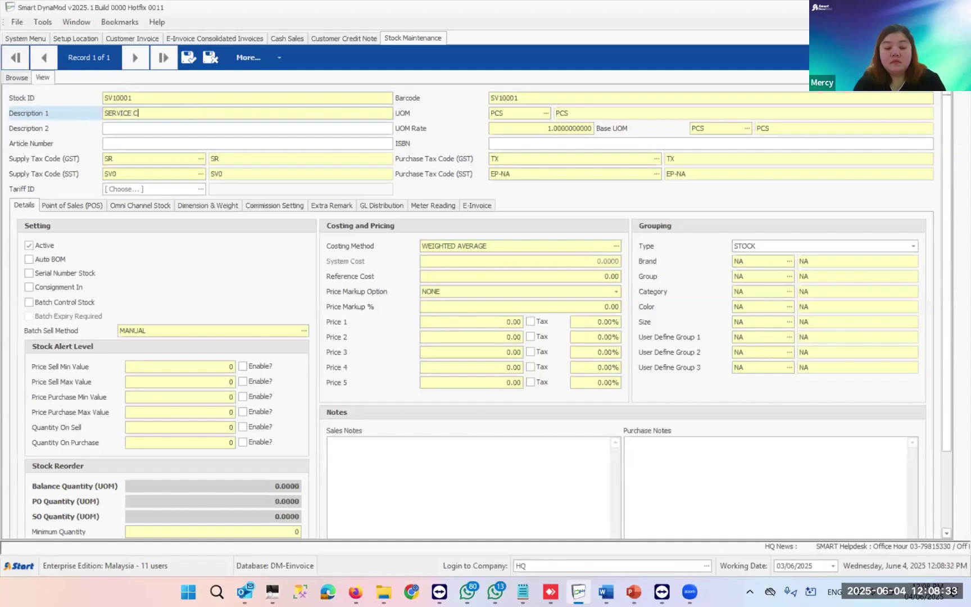
key(BackSpace)
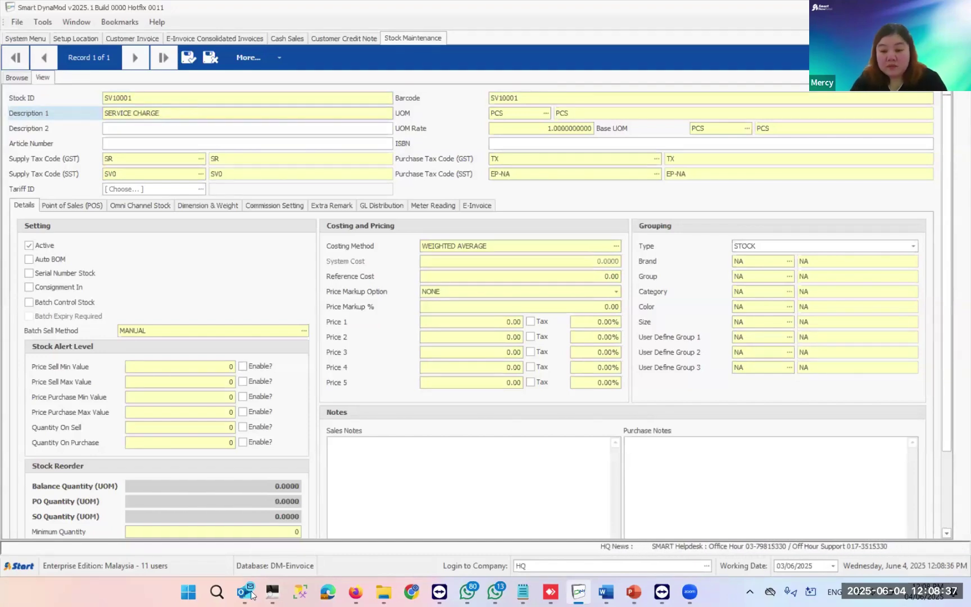
- Set the item type to SERVICE, confirm e-invoice classification 022, and save the item
click(781, 250)
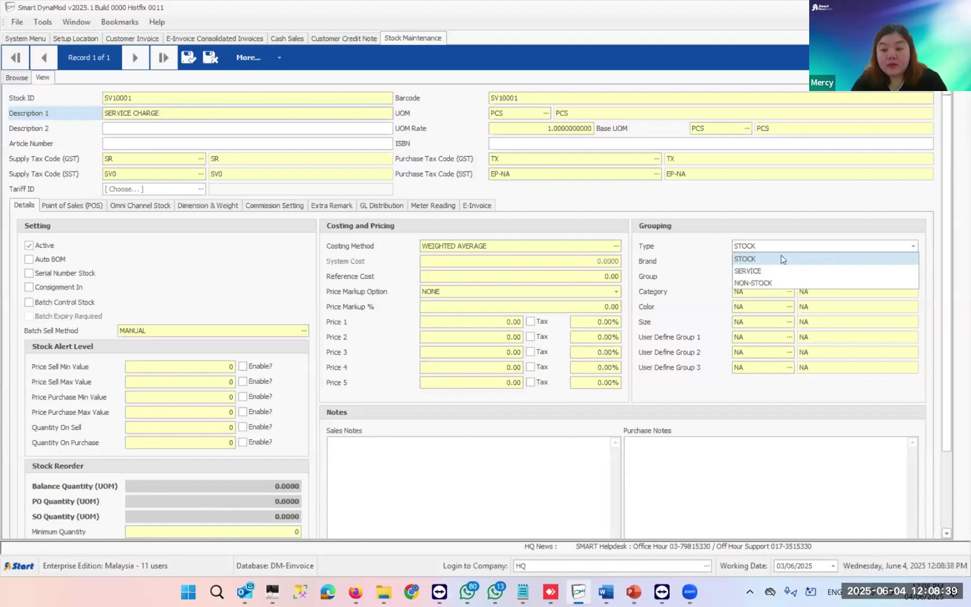
click(764, 272)
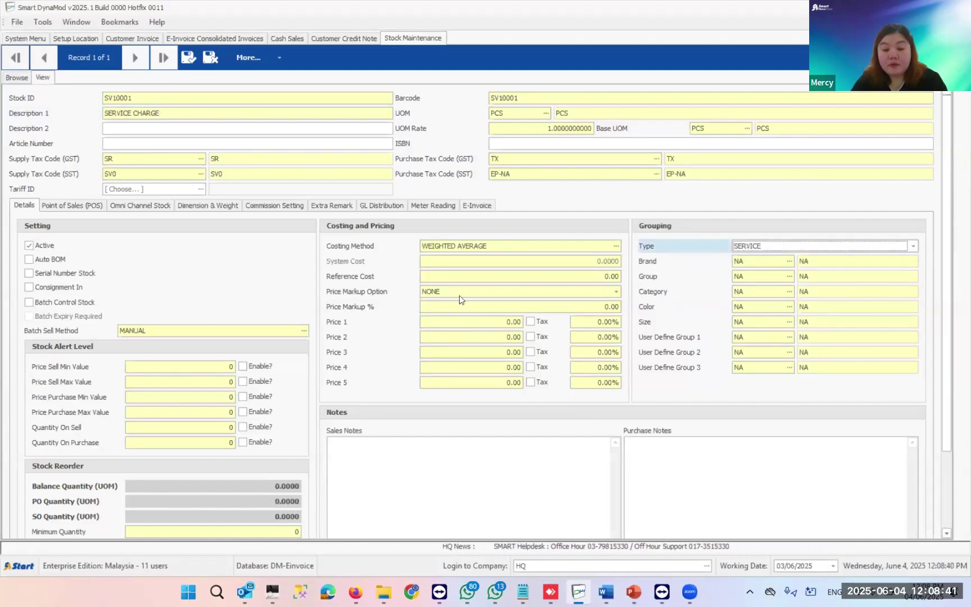
click(481, 205)
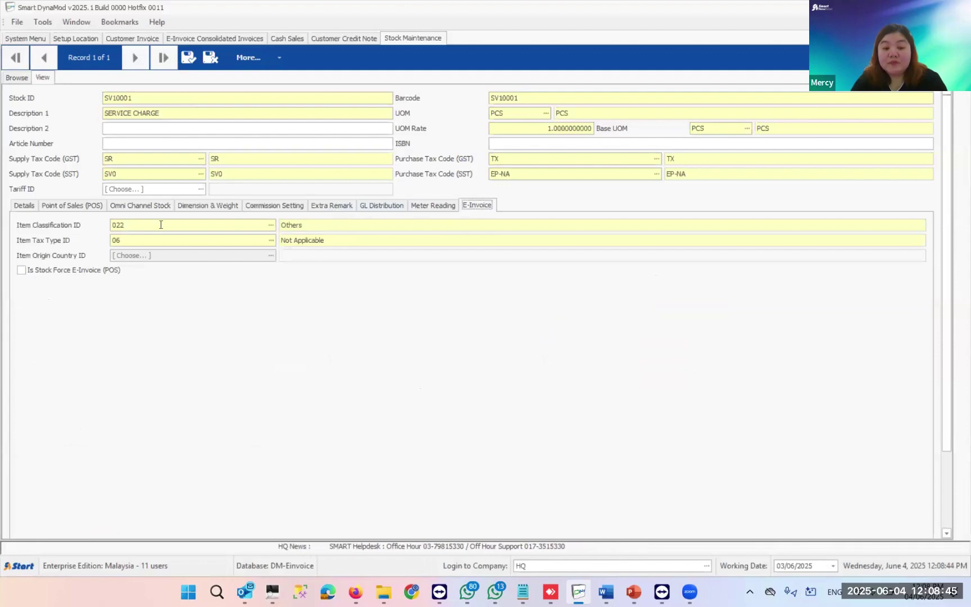
click(49, 227)
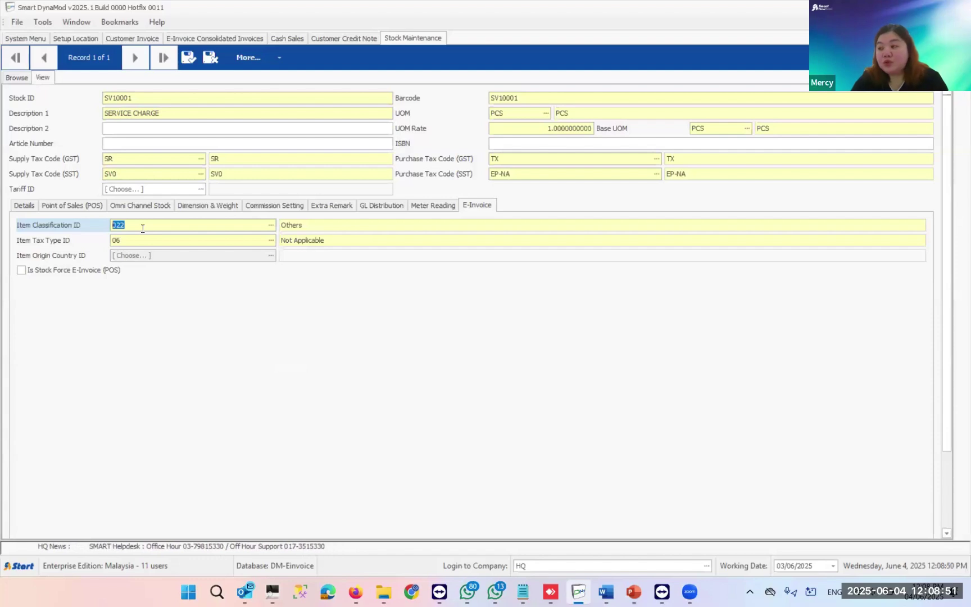
click(190, 57)
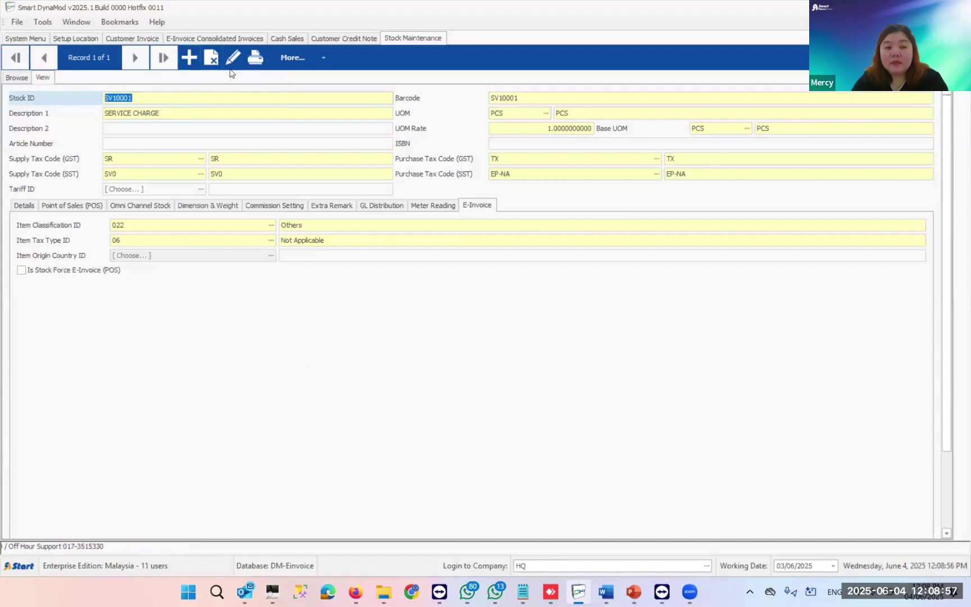
- Start a new stock record OTH10001 described as OTHER COST - RENTAL HOTEL
click(189, 66)
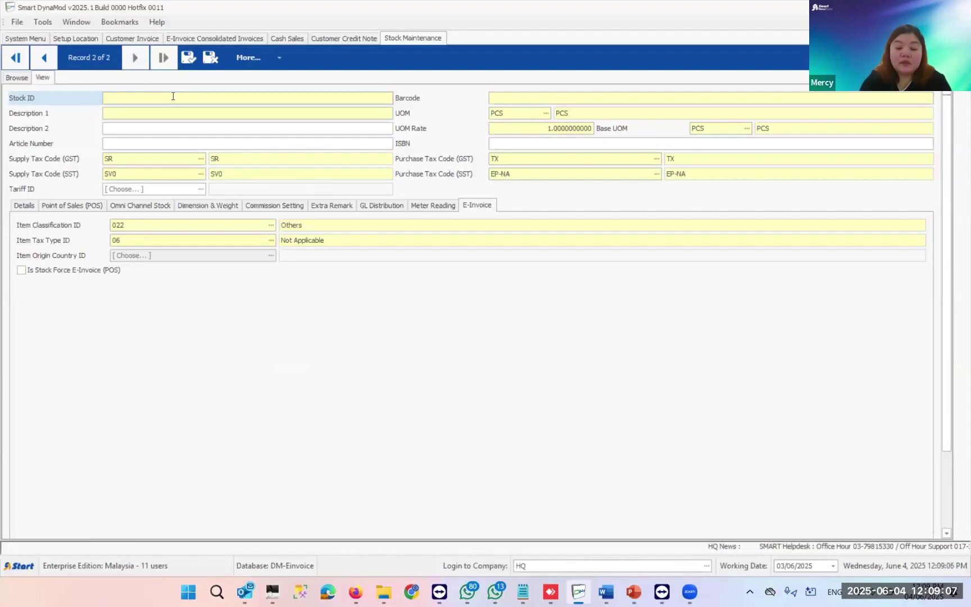
text(OTH)
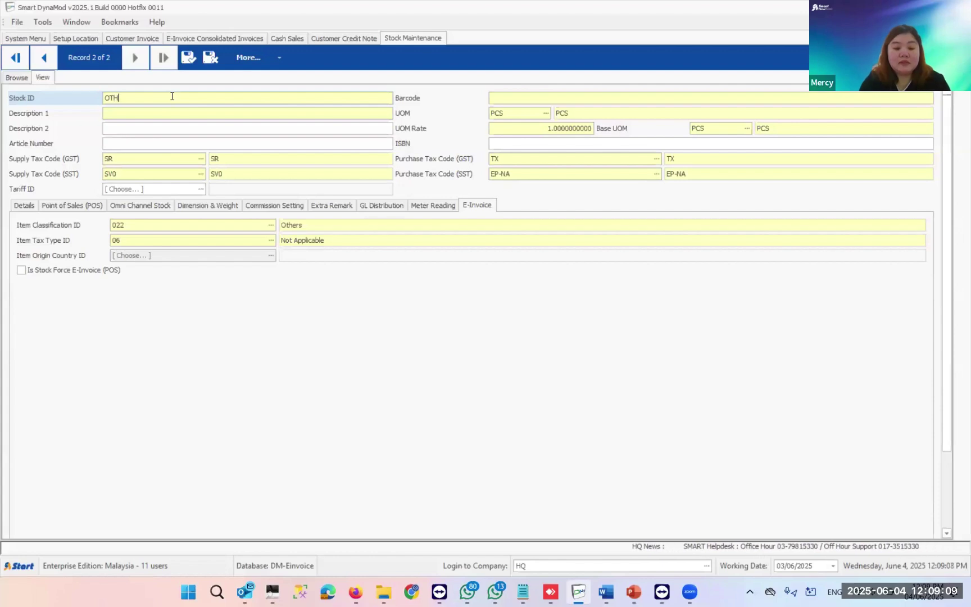
text(ER CH)
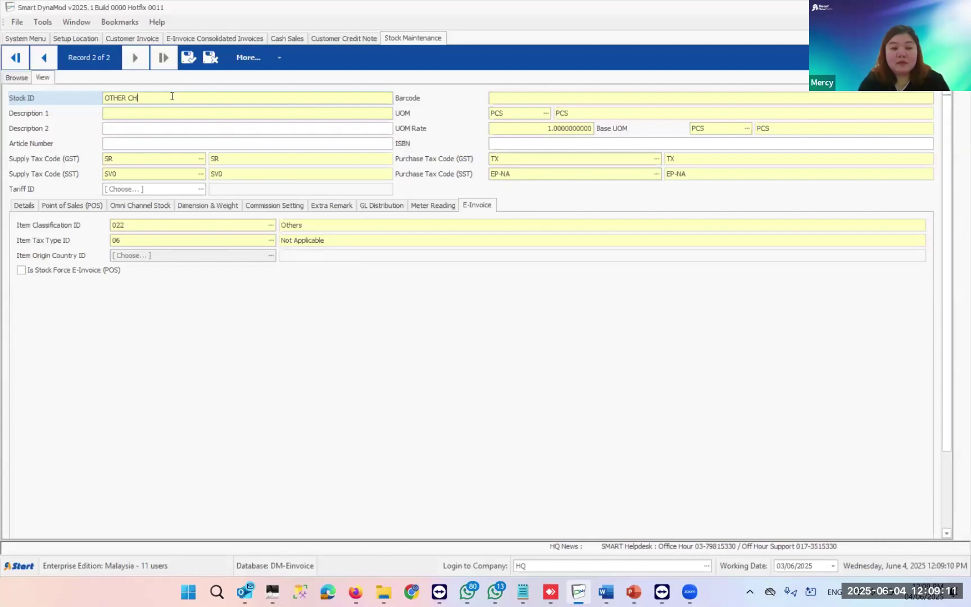
key(BackSpace)
key(BackSpace)
key(BackSpace)
key(BackSpace)
key(BackSpace)
text(1000)
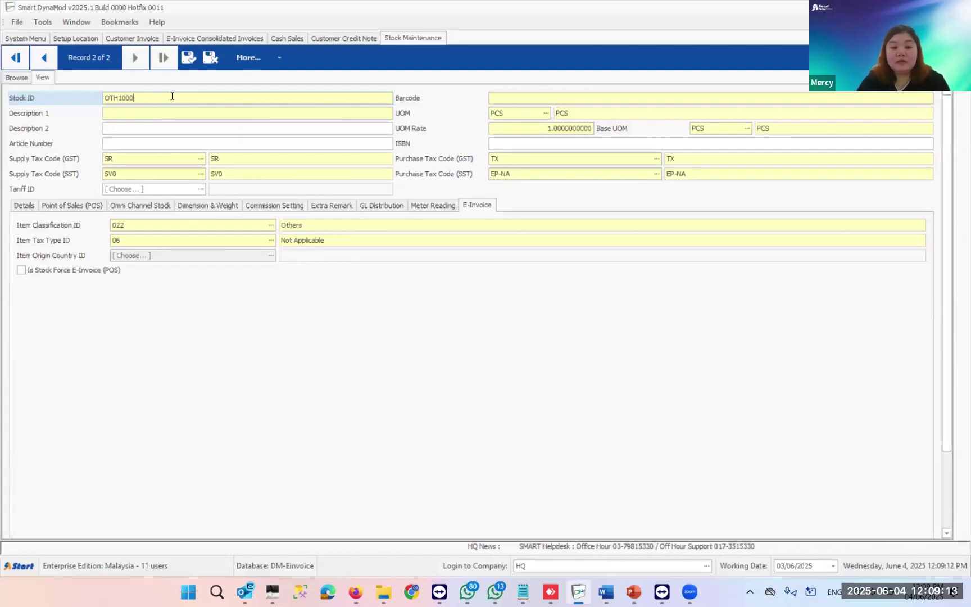
text(1)
key(Tab)
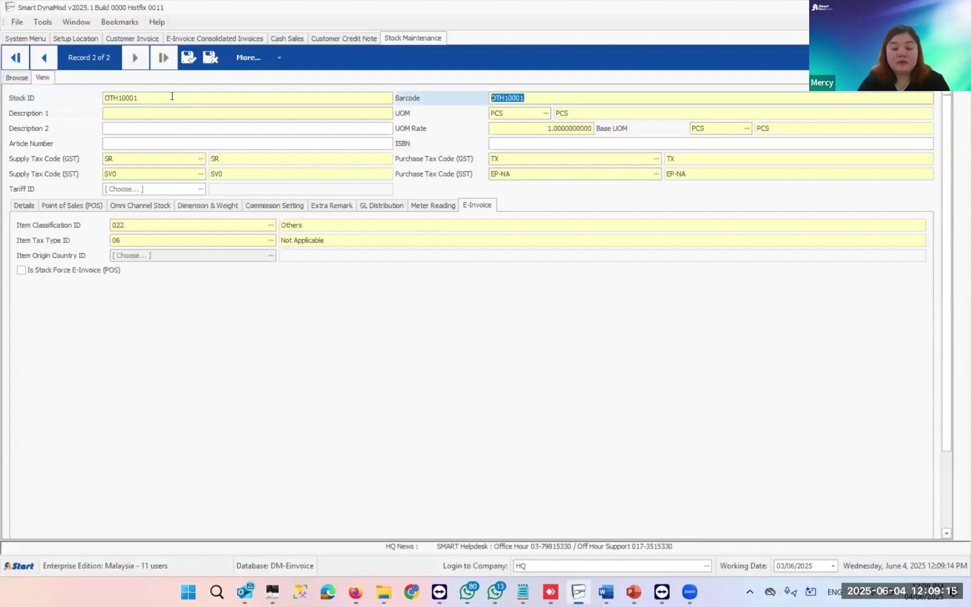
key(Tab)
text(OT)
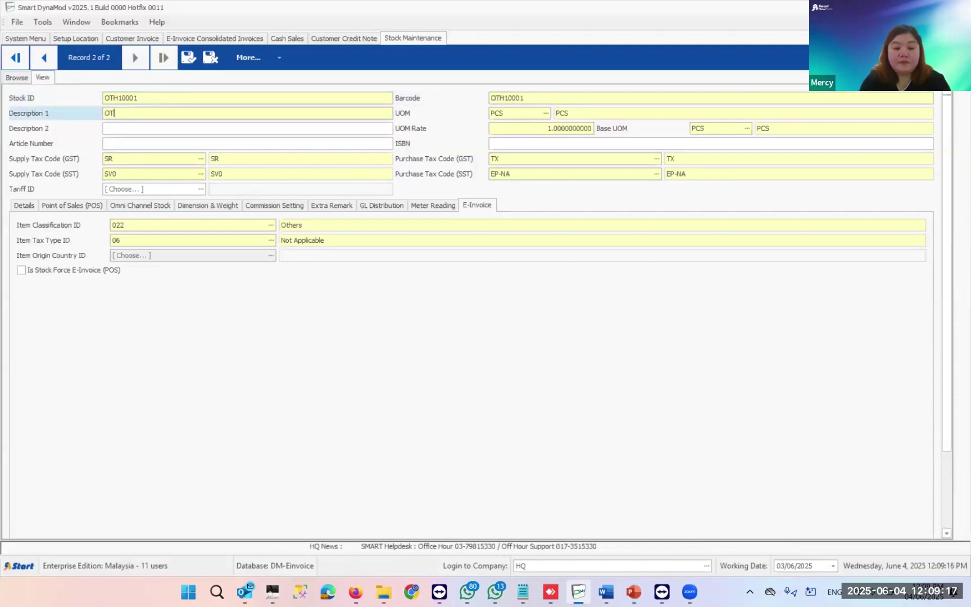
text(HER CHARGES)
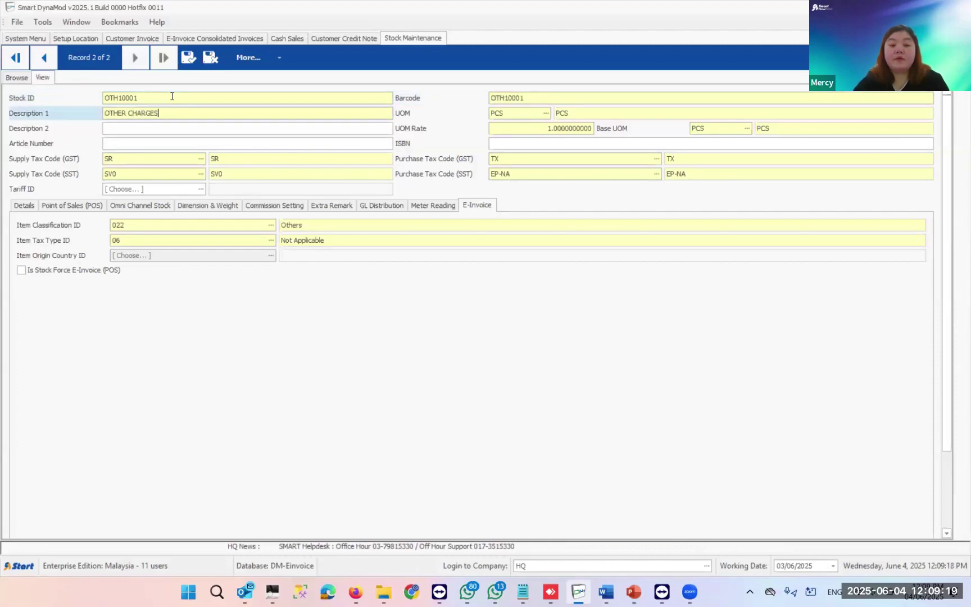
text( - )
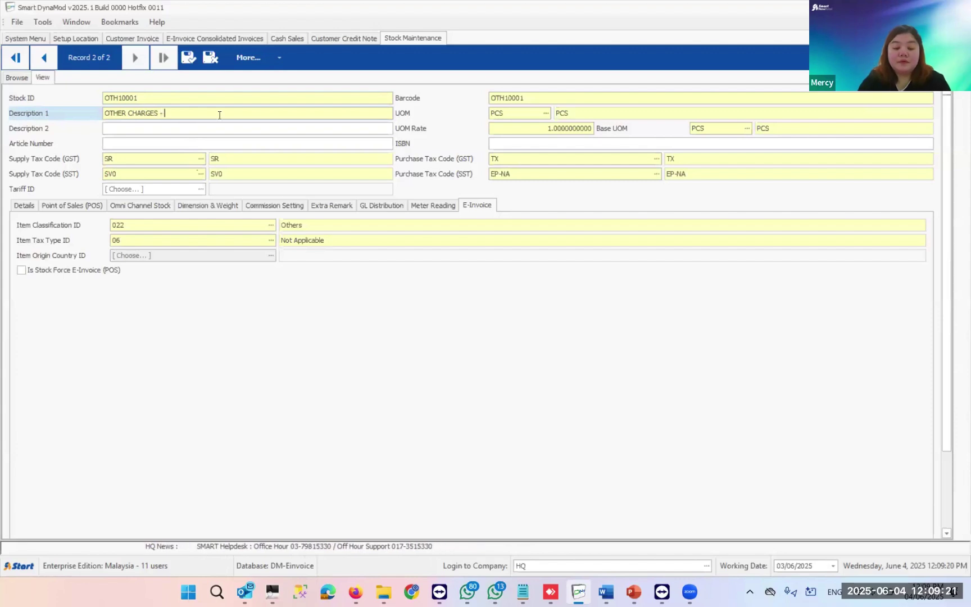
text(RENTAL H)
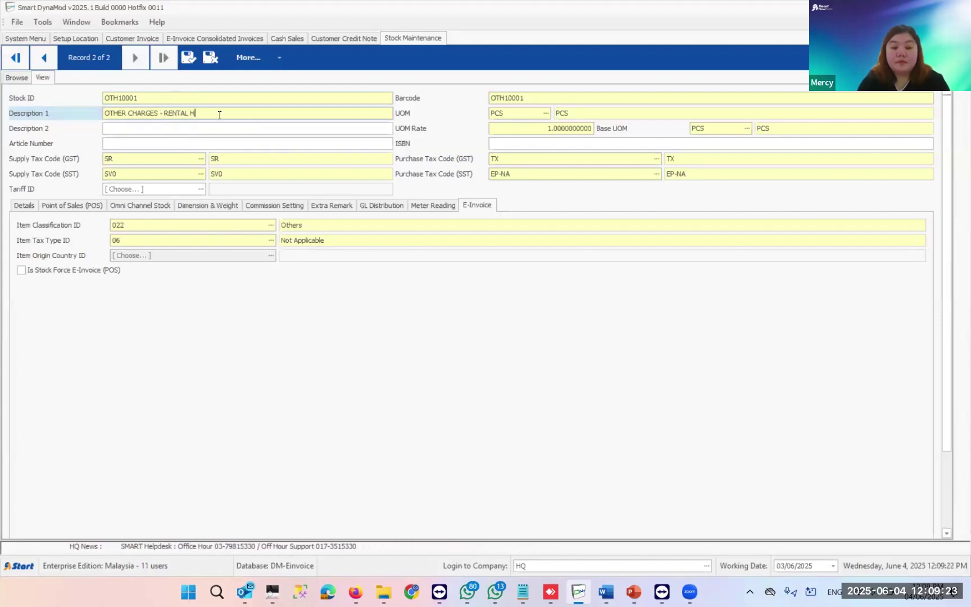
text(OTEL)
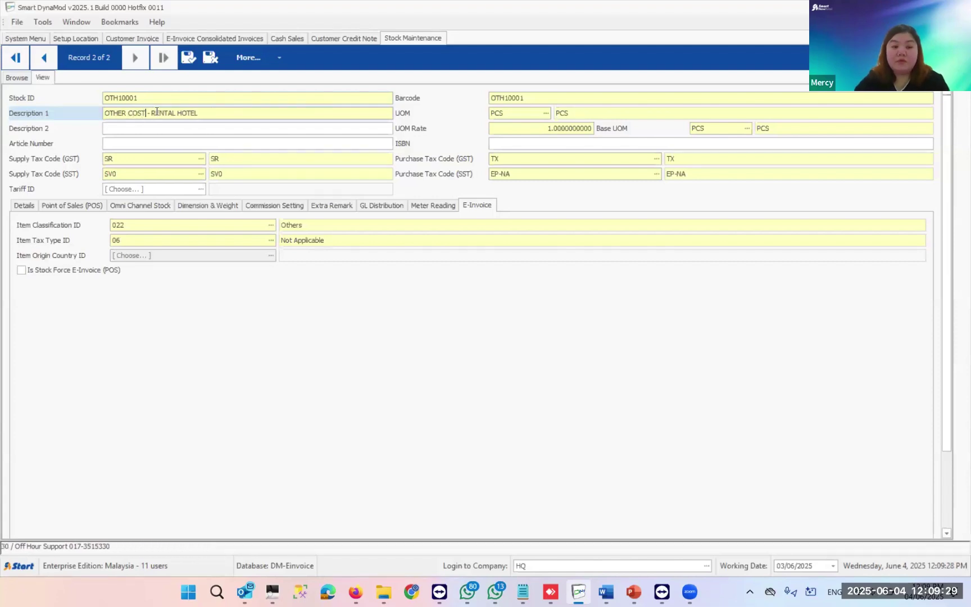
- Choose 027 Reimbursement from the item classification lookup list
click(48, 228)
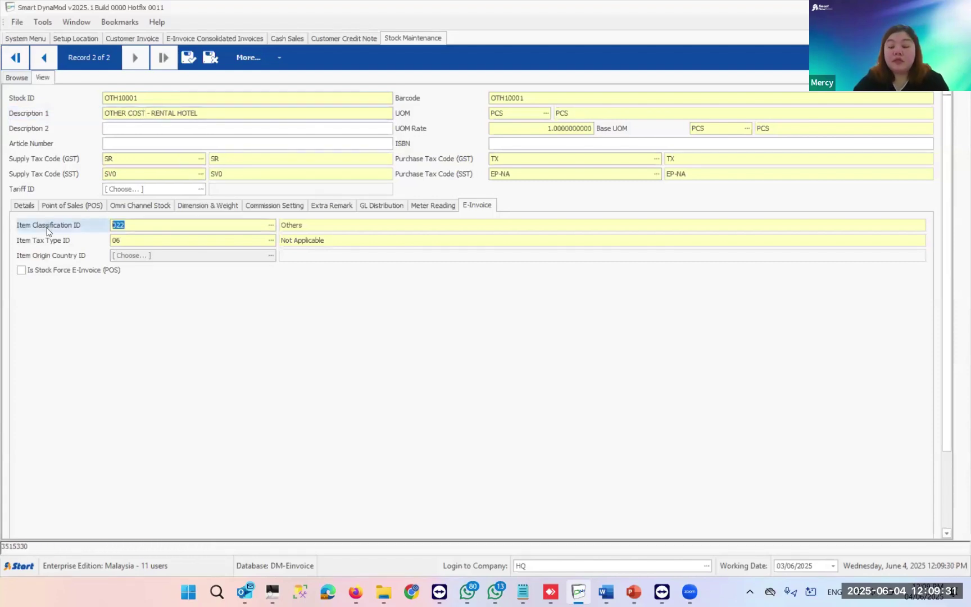
click(268, 226)
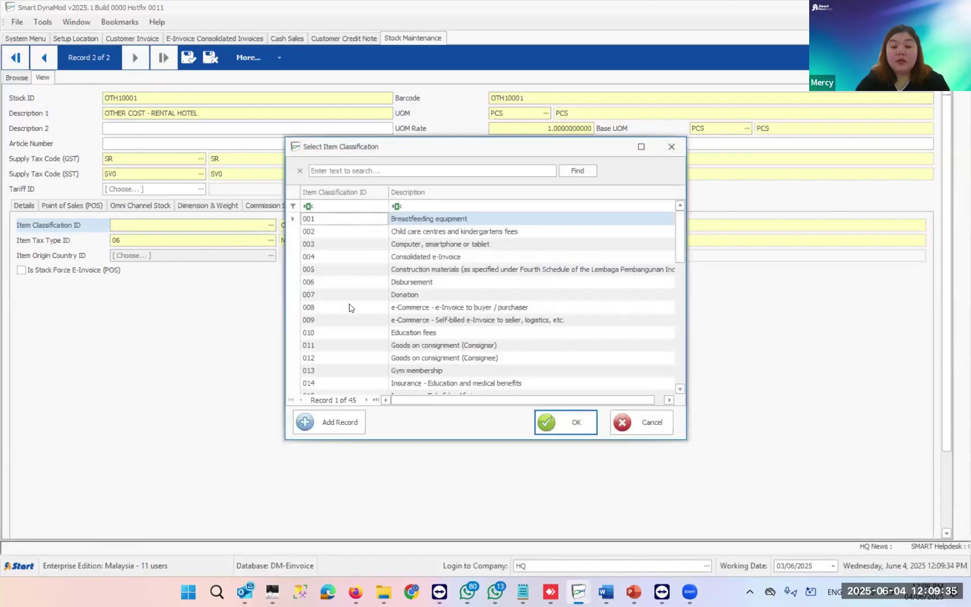
scroll(349, 307, down, 4)
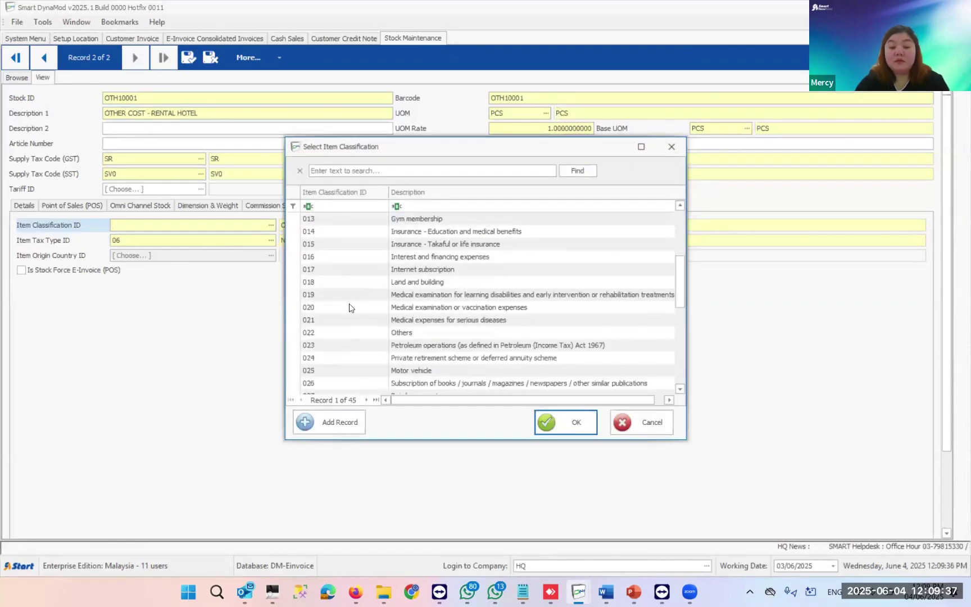
scroll(349, 307, down, 1)
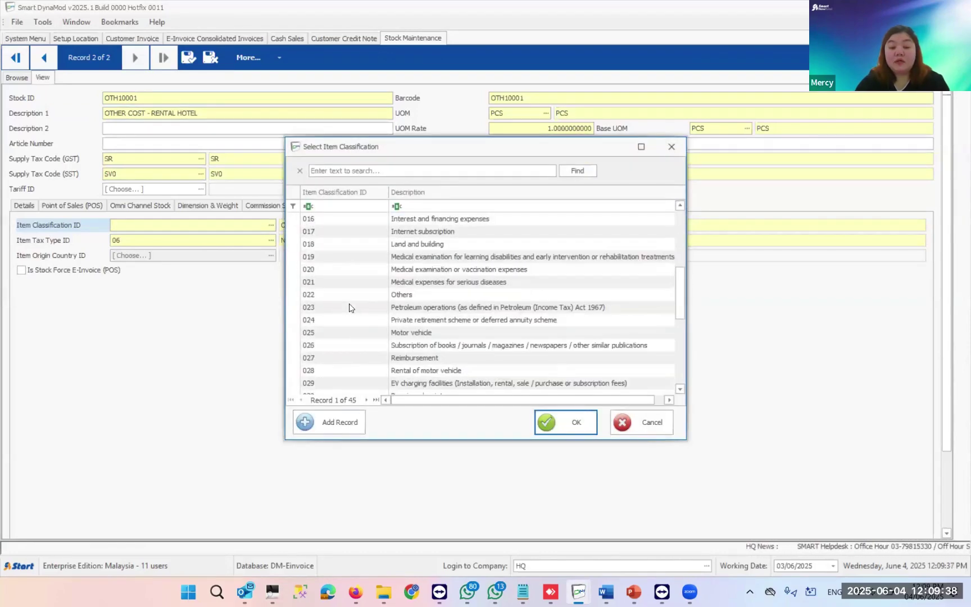
click(401, 360)
scroll(401, 360, down, 3)
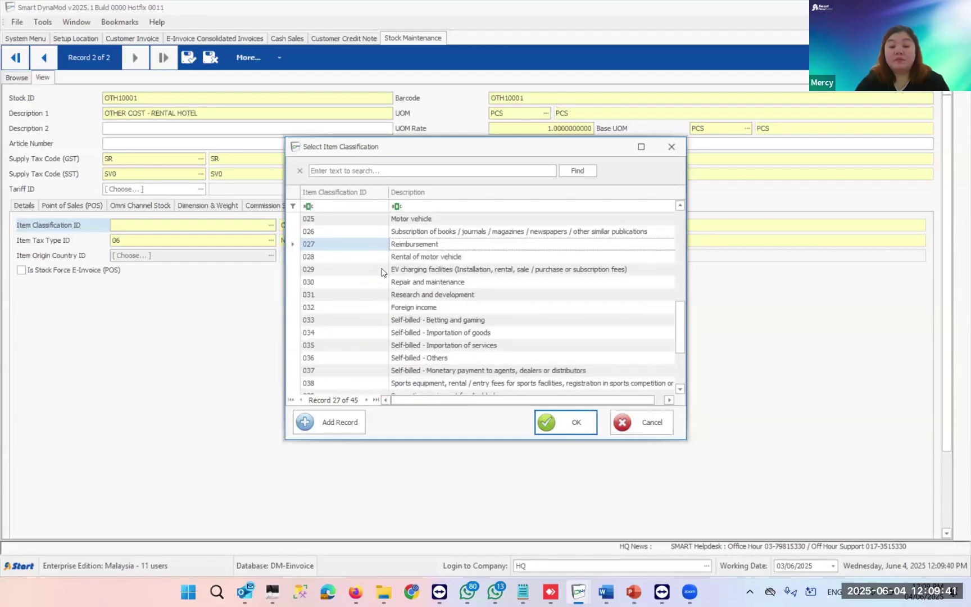
double_click(416, 245)
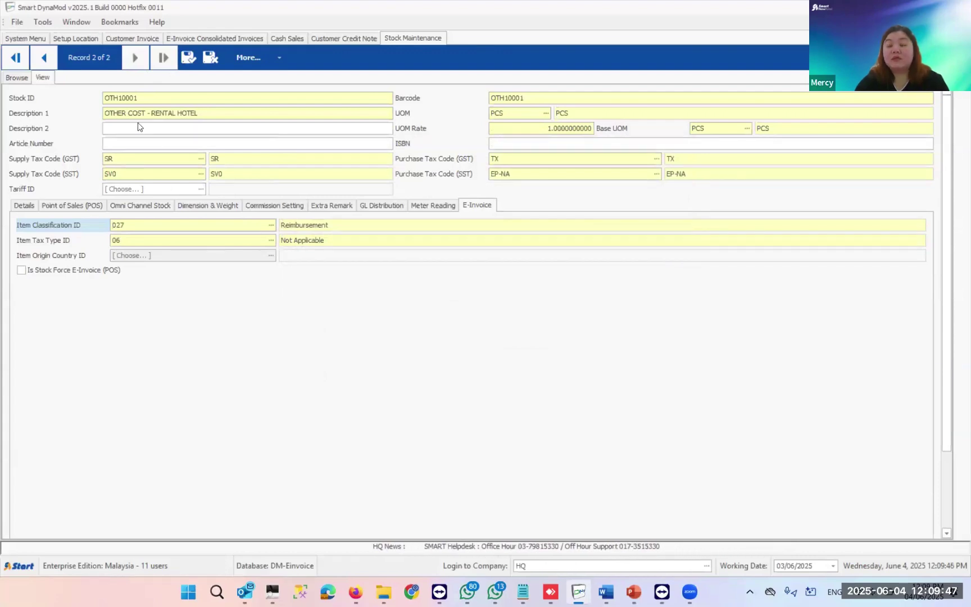
- Set the item tax type to 06 Not Applicable and save record OTH10001 with Ctrl+S
double_click(143, 225)
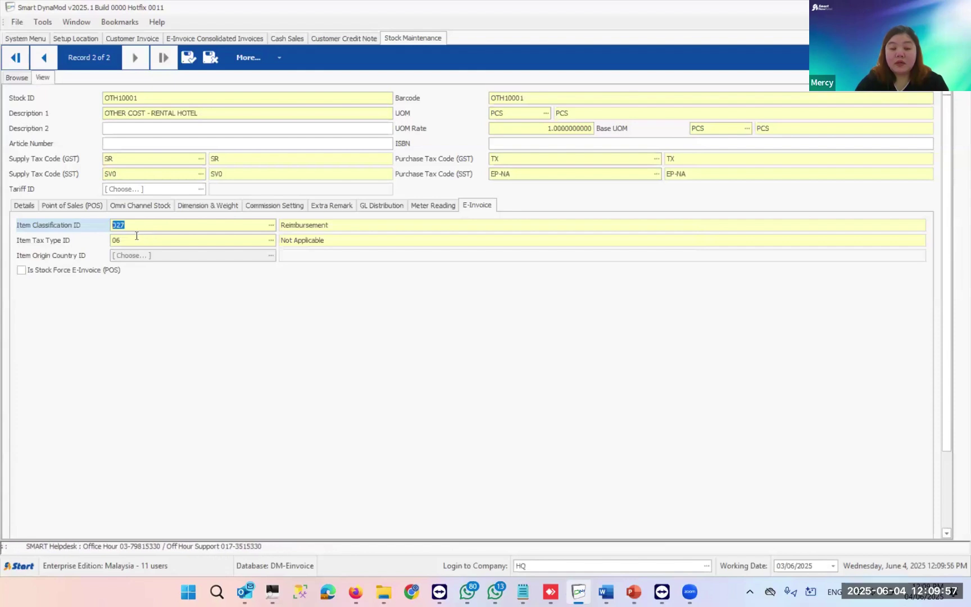
click(82, 243)
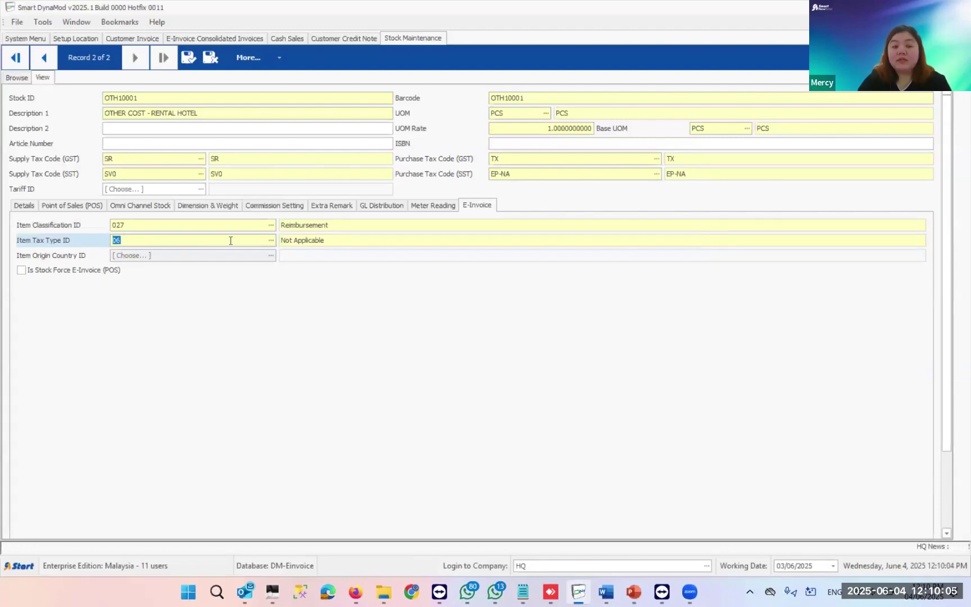
click(273, 240)
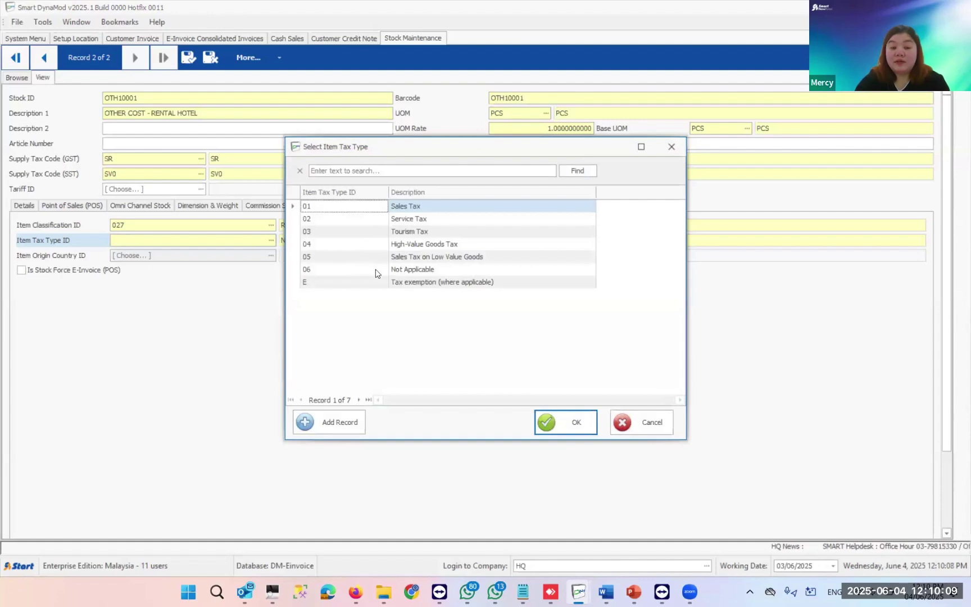
double_click(376, 273)
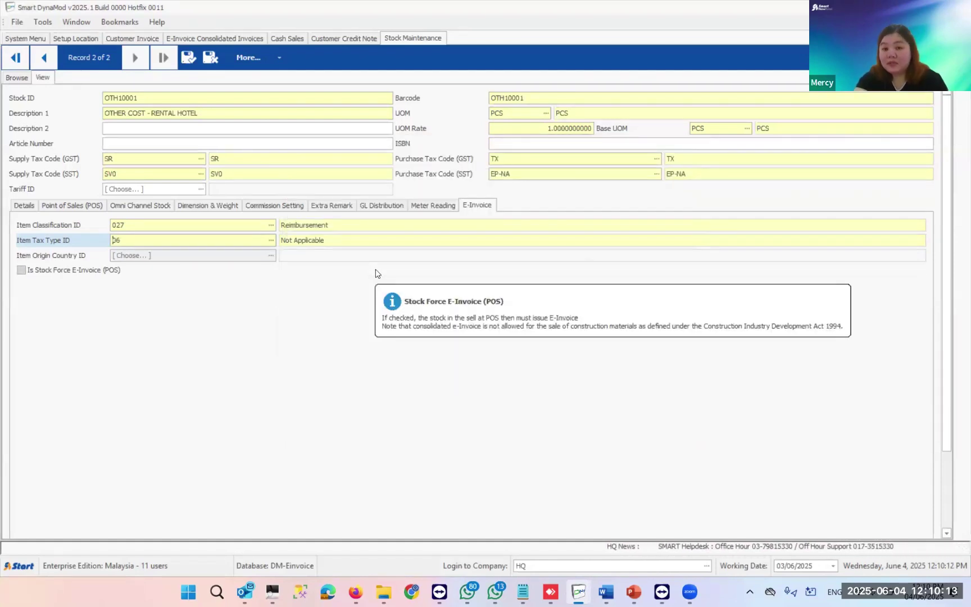
double_click(145, 239)
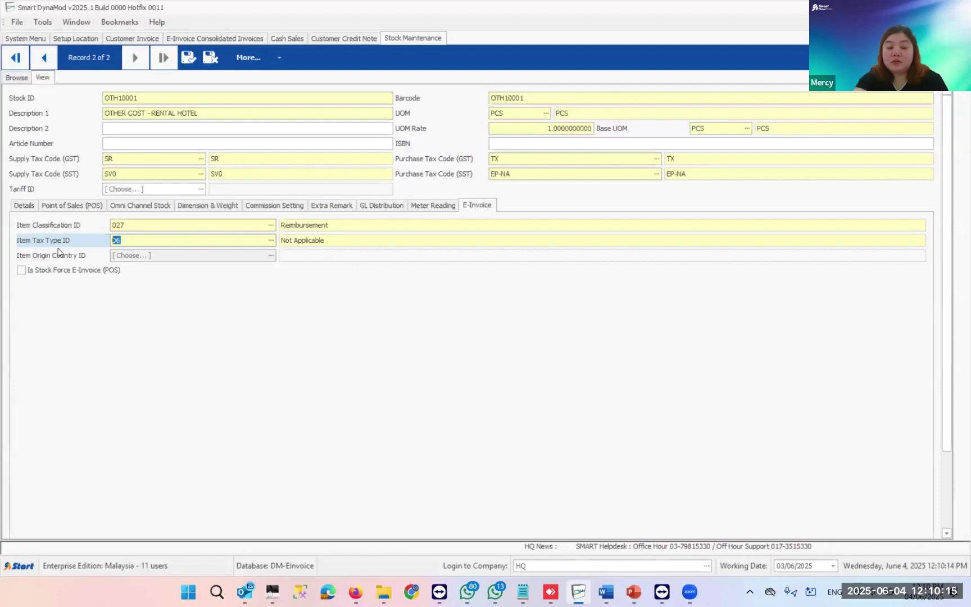
key(BackSpace)
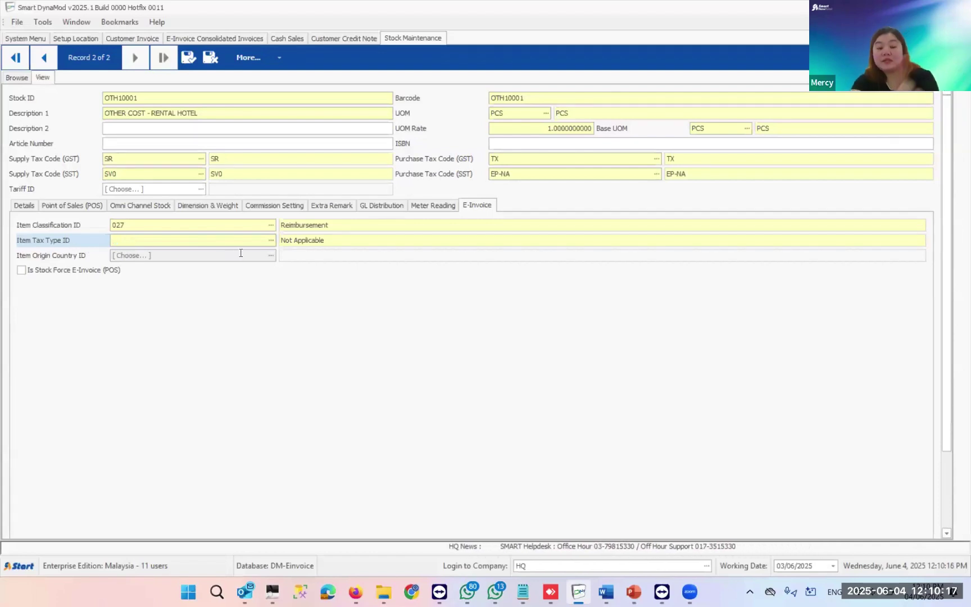
click(269, 241)
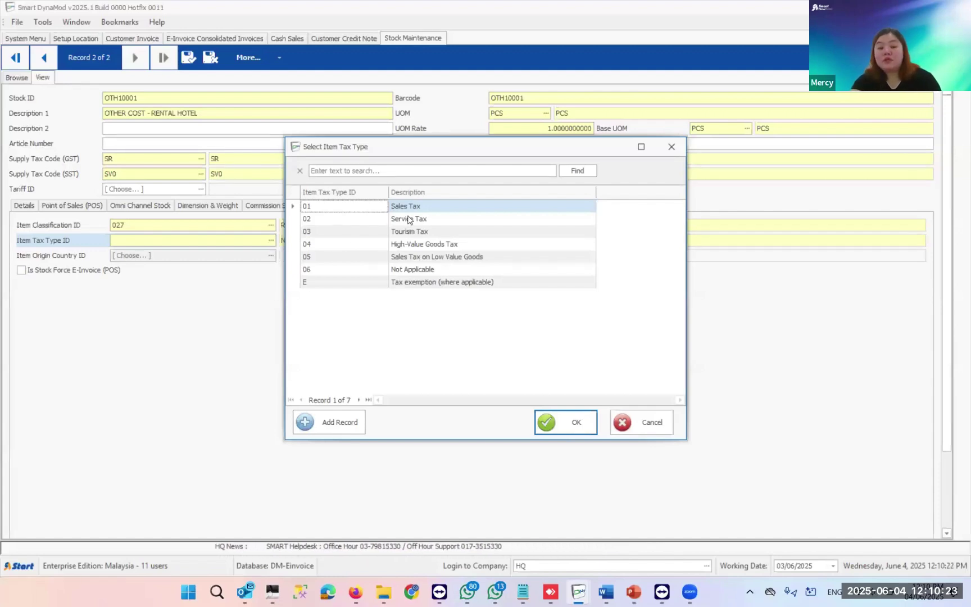
key(Right)
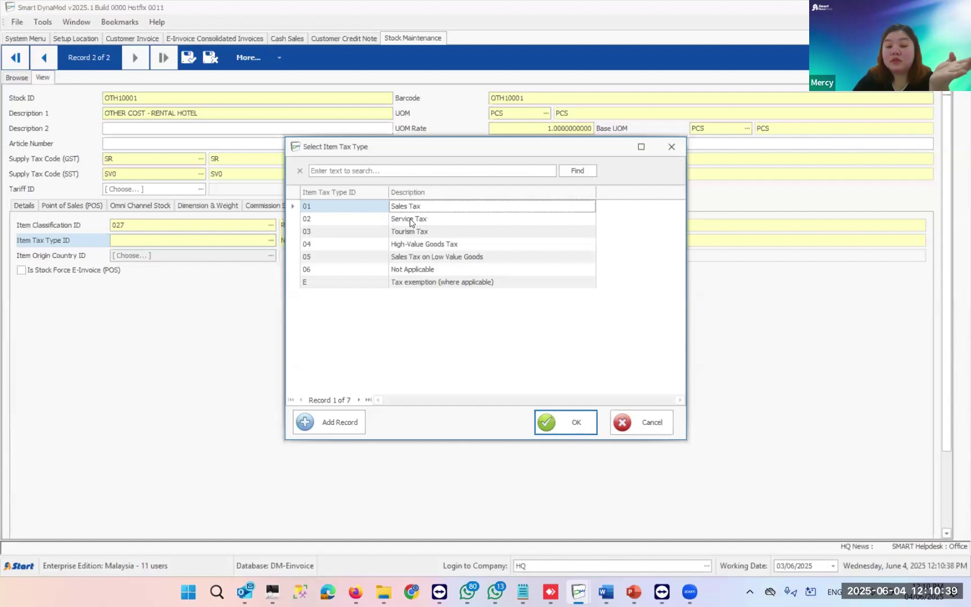
click(404, 270)
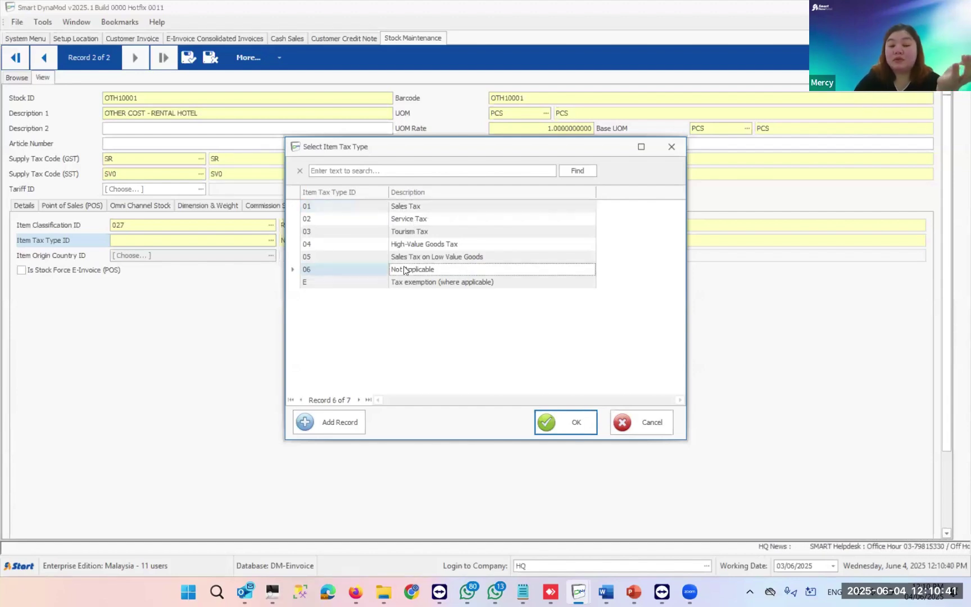
double_click(404, 270)
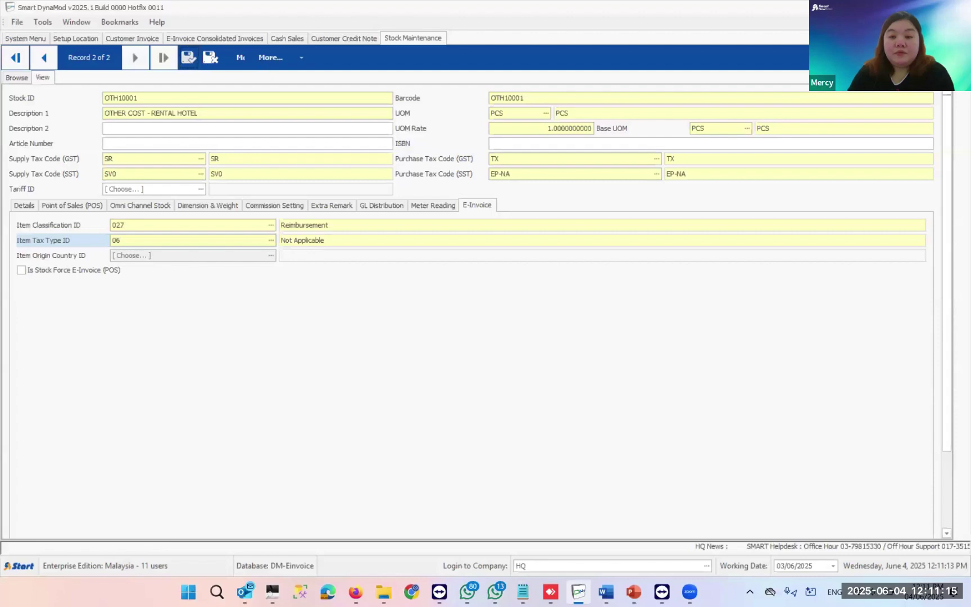
key(ctrl+s)
- Close Stock Maintenance and open Accounting Module > Setup > Chart of Account
click(936, 58)
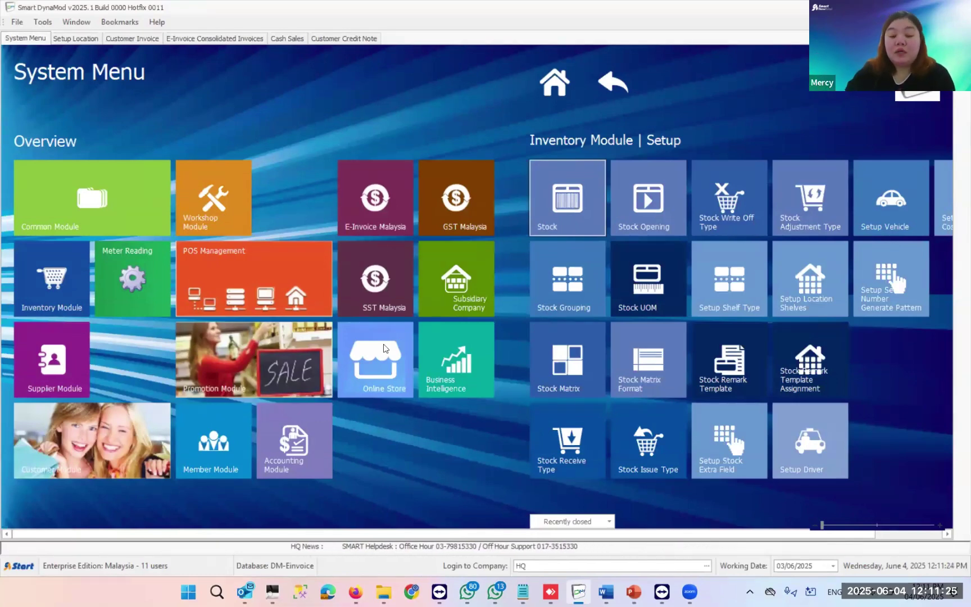
click(297, 443)
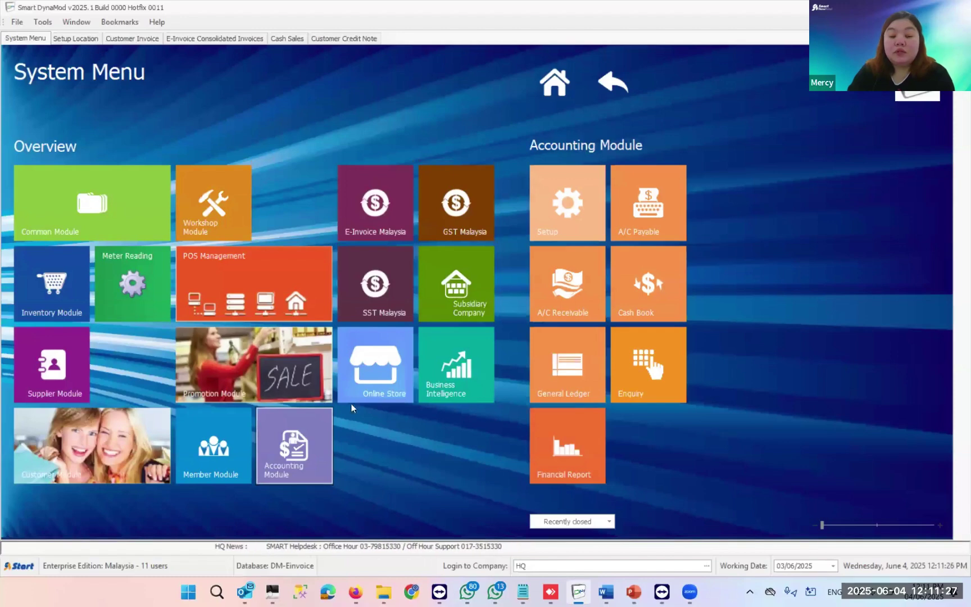
click(587, 220)
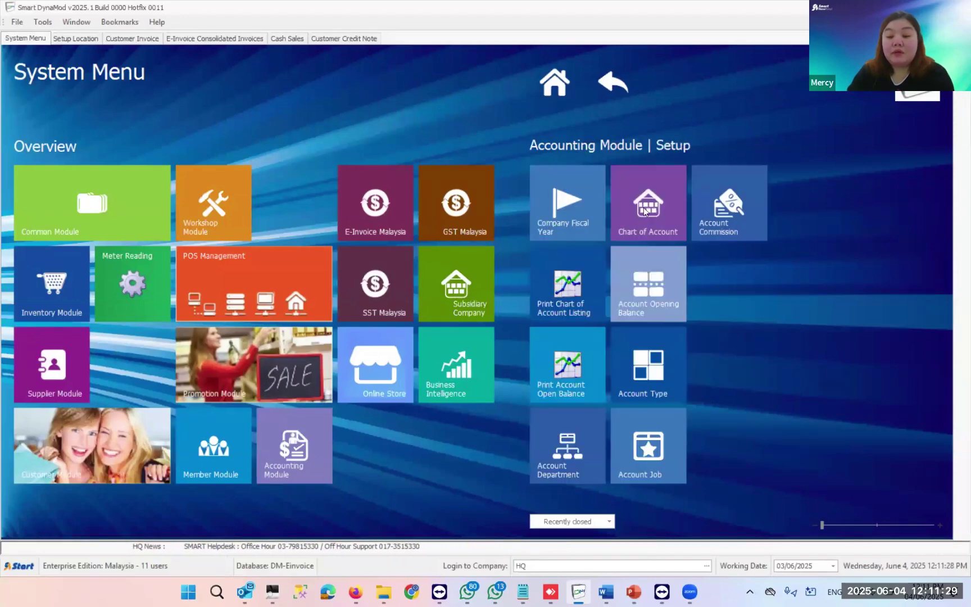
click(645, 212)
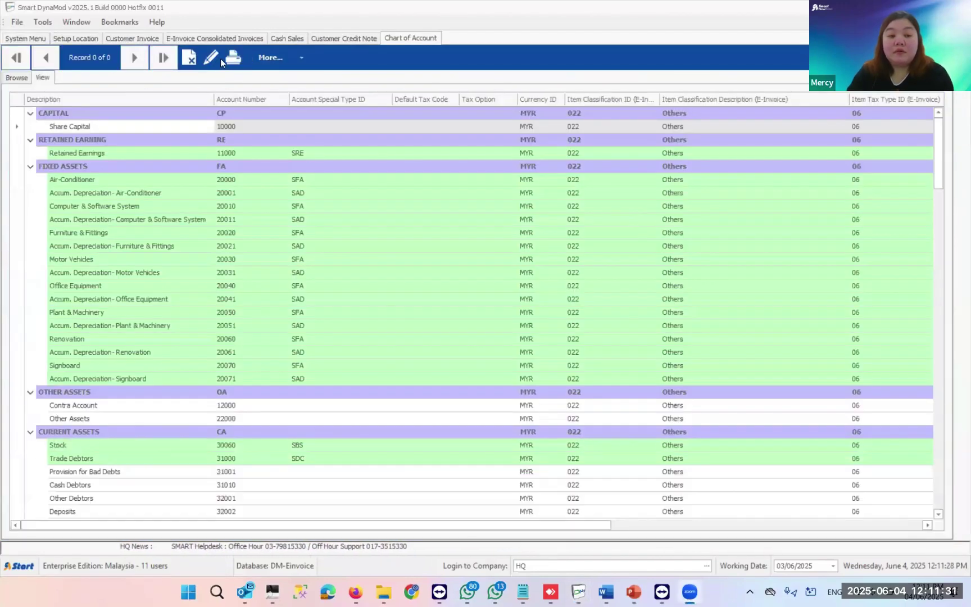
- Select the SALES group and bring up the More... options for new accounts
scroll(198, 315, down, 3)
scroll(196, 351, down, 15)
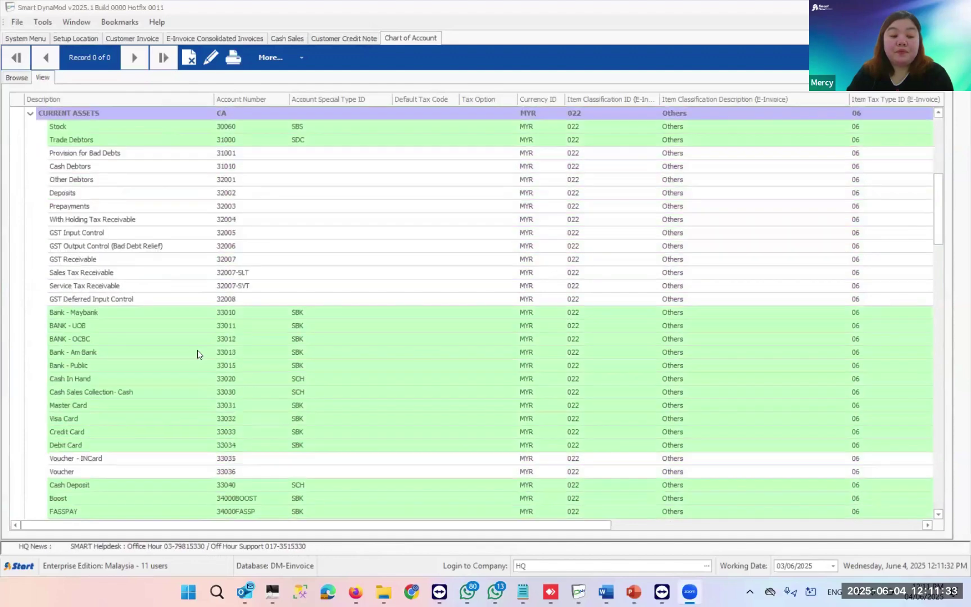
scroll(200, 356, down, 8)
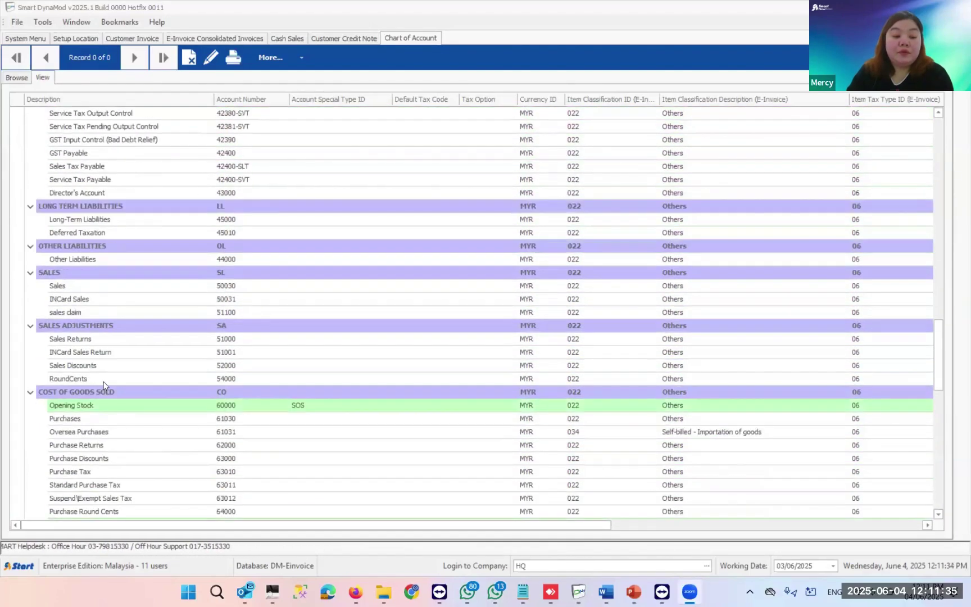
click(87, 273)
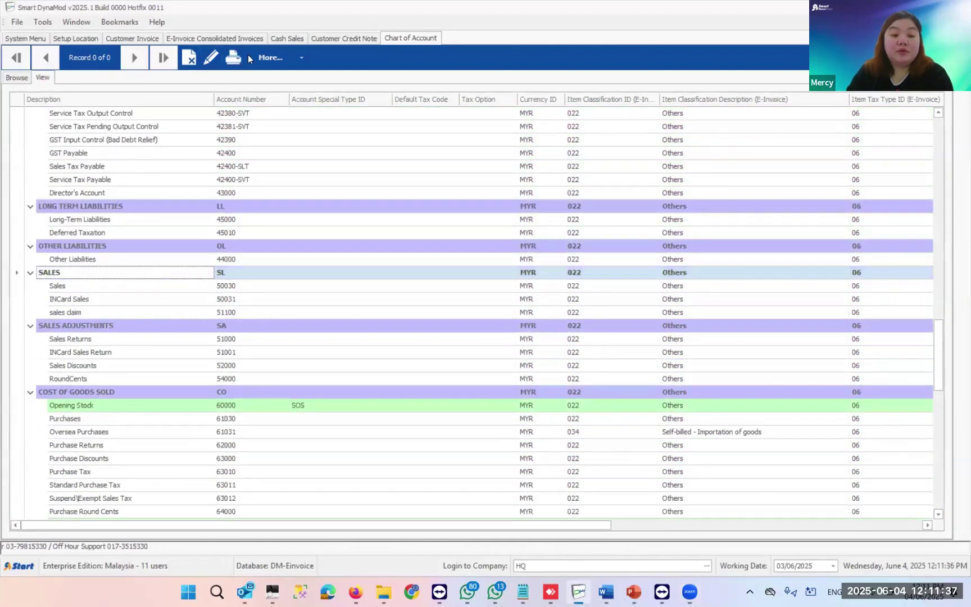
click(301, 64)
- Add normal account 55000 SERVICE CHARGES under SALES and save it
mouse_move(355, 95)
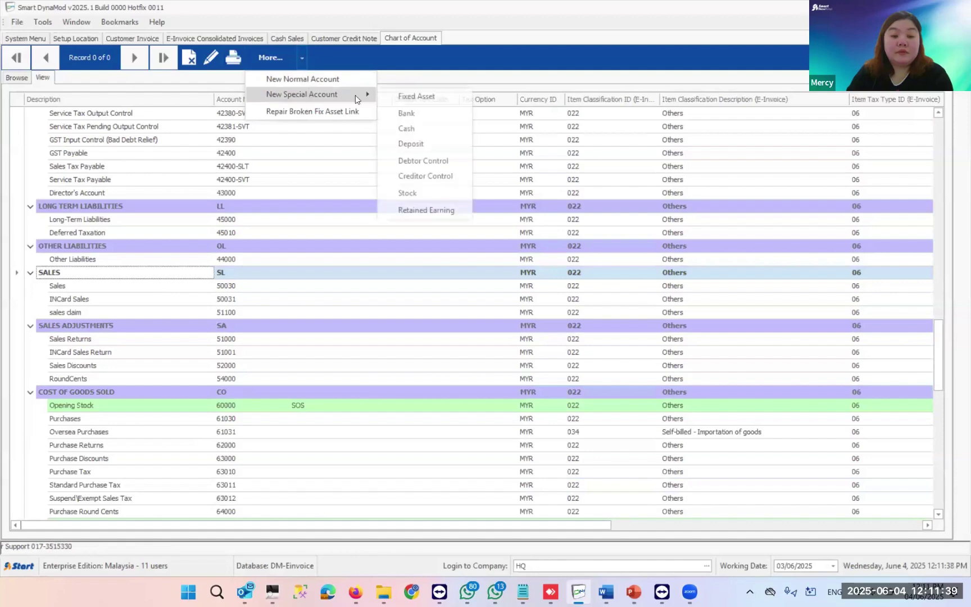
click(329, 80)
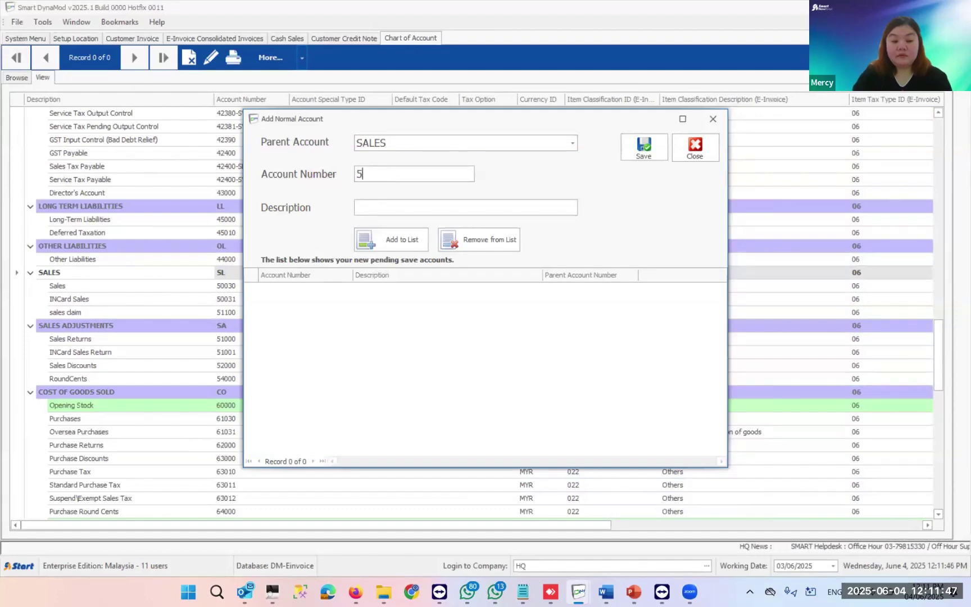
text(55000)
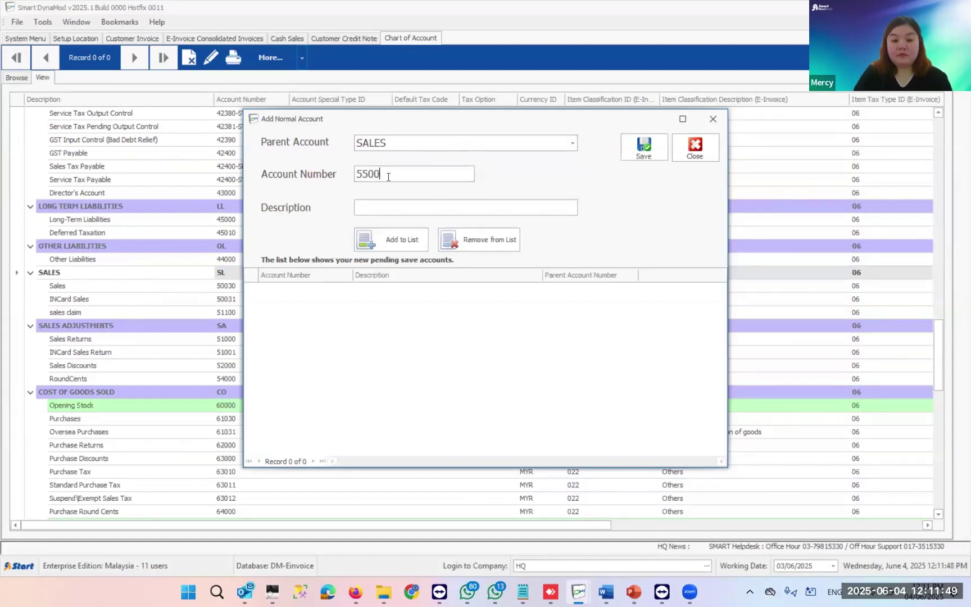
click(393, 210)
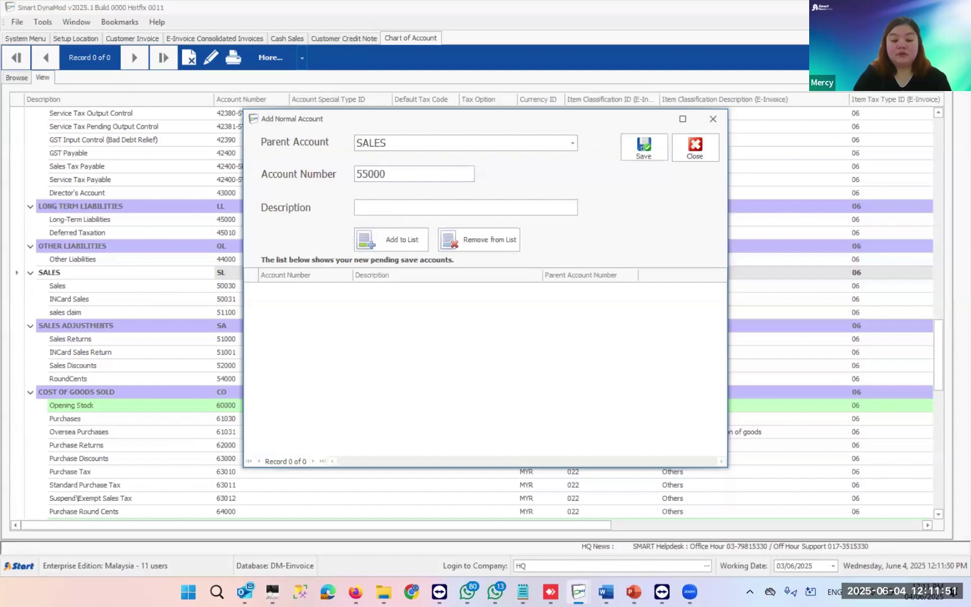
text(SERVU)
key(BackSpace)
text(ICE )
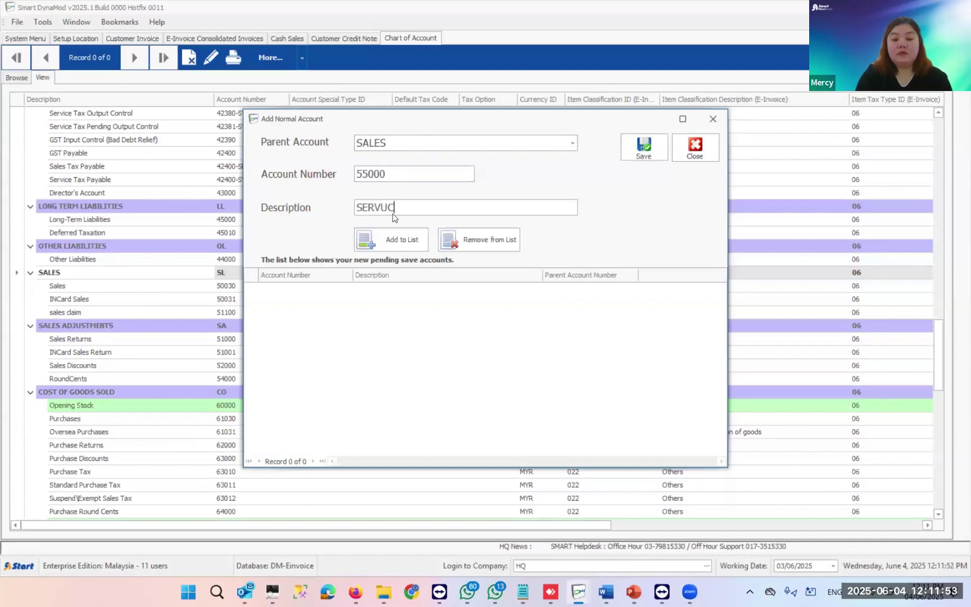
text(CHARGES)
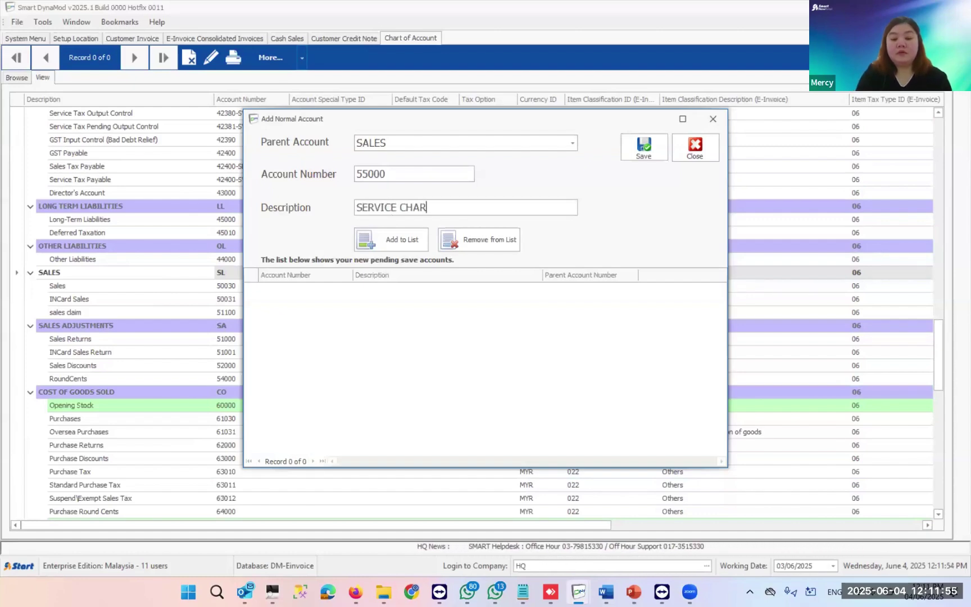
click(393, 246)
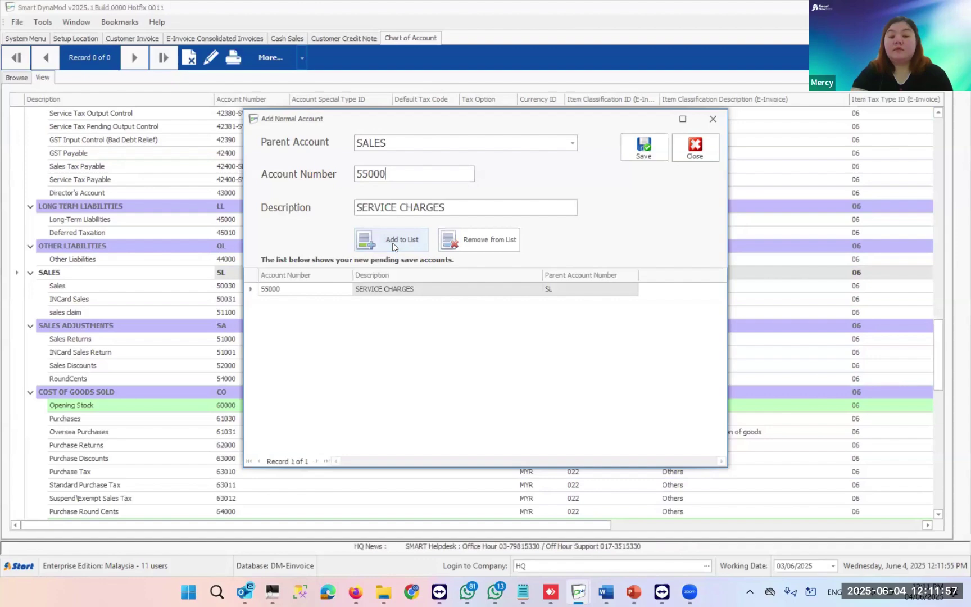
click(640, 151)
scroll(272, 441, down, 4)
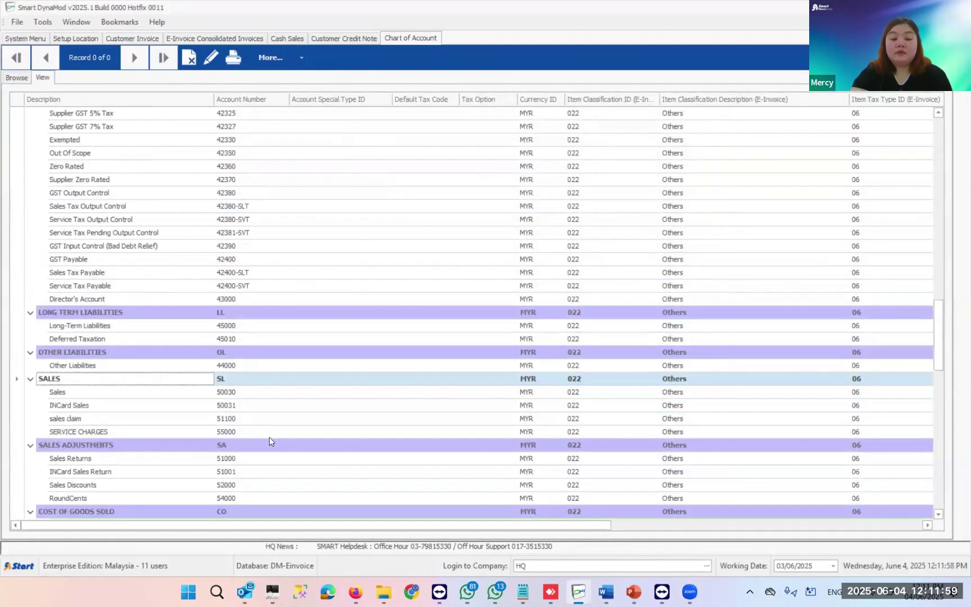
click(161, 433)
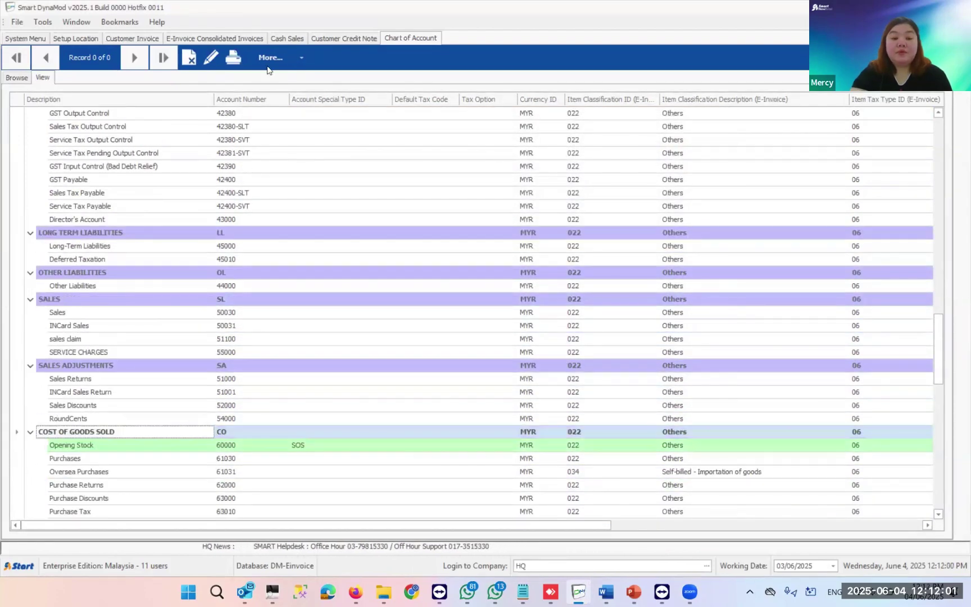
- Add normal account 55001 COST OF RENTAL under COST OF GOODS SOLD and save it
click(272, 57)
click(291, 76)
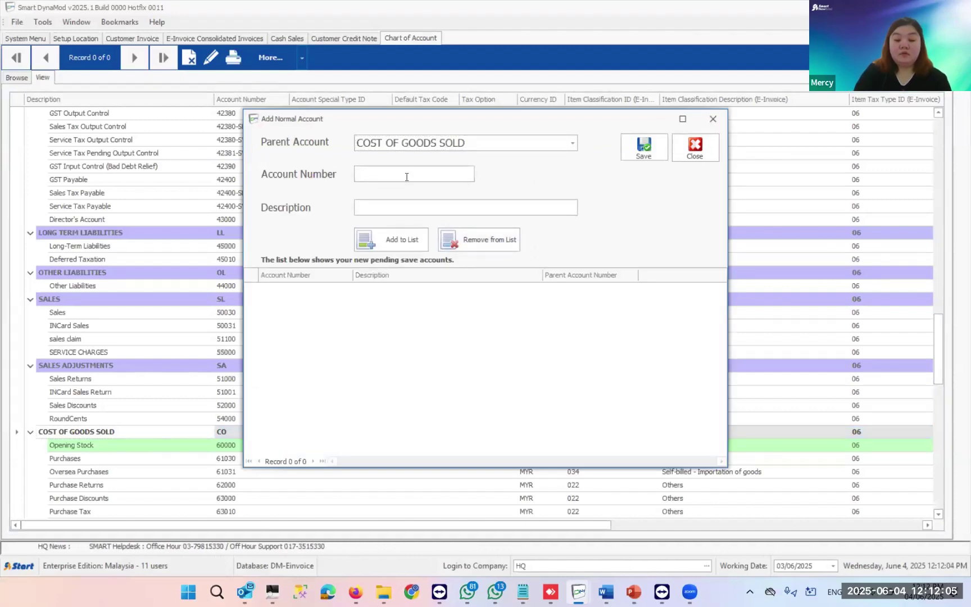
text(56)
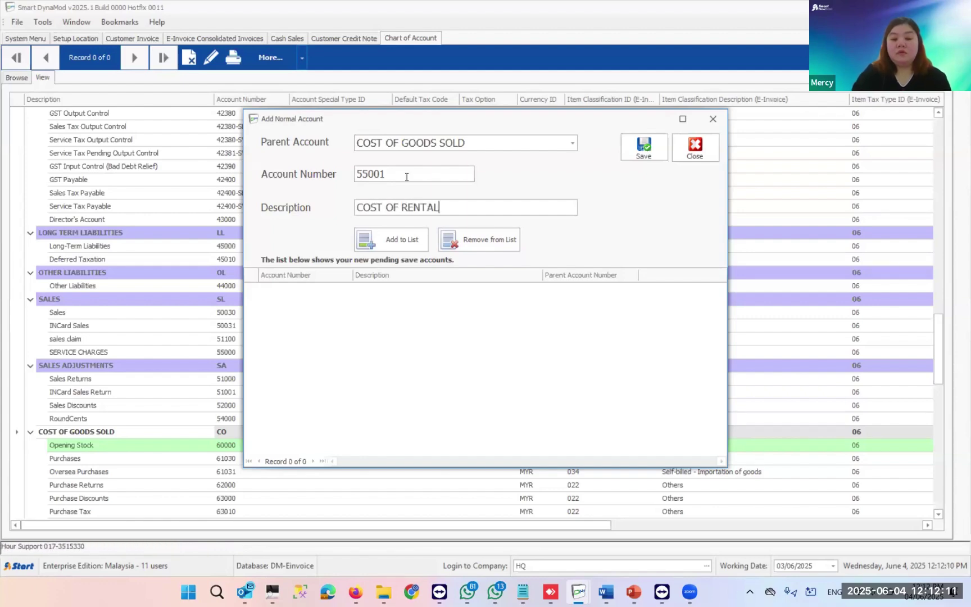
click(409, 245)
click(642, 145)
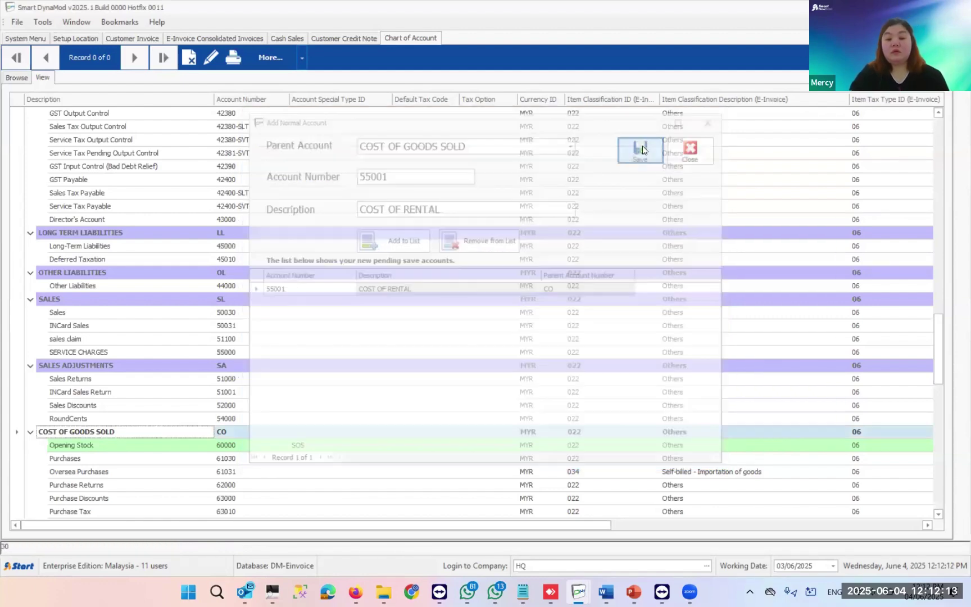
scroll(343, 396, down, 1)
scroll(338, 400, down, 4)
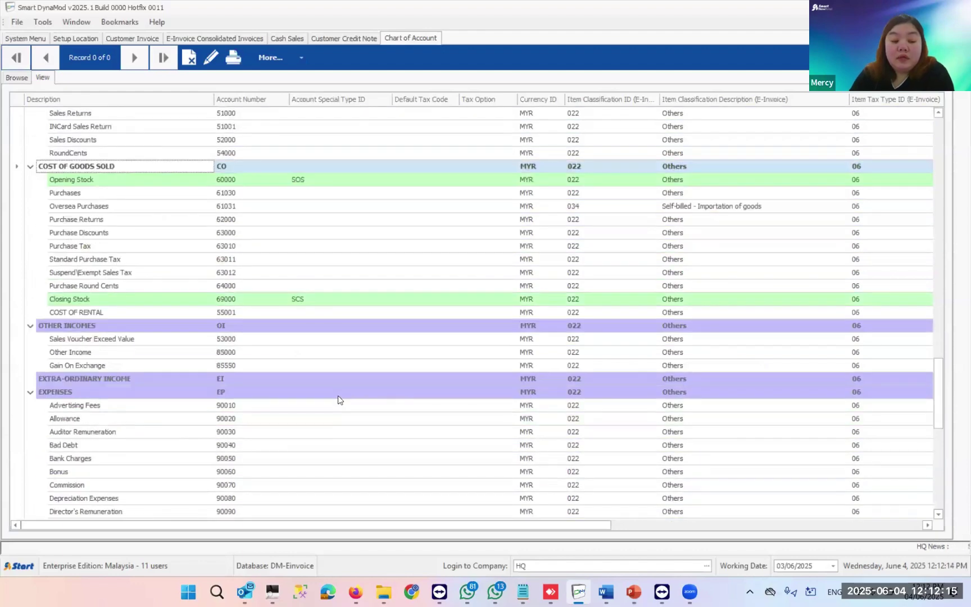
scroll(340, 399, up, 2)
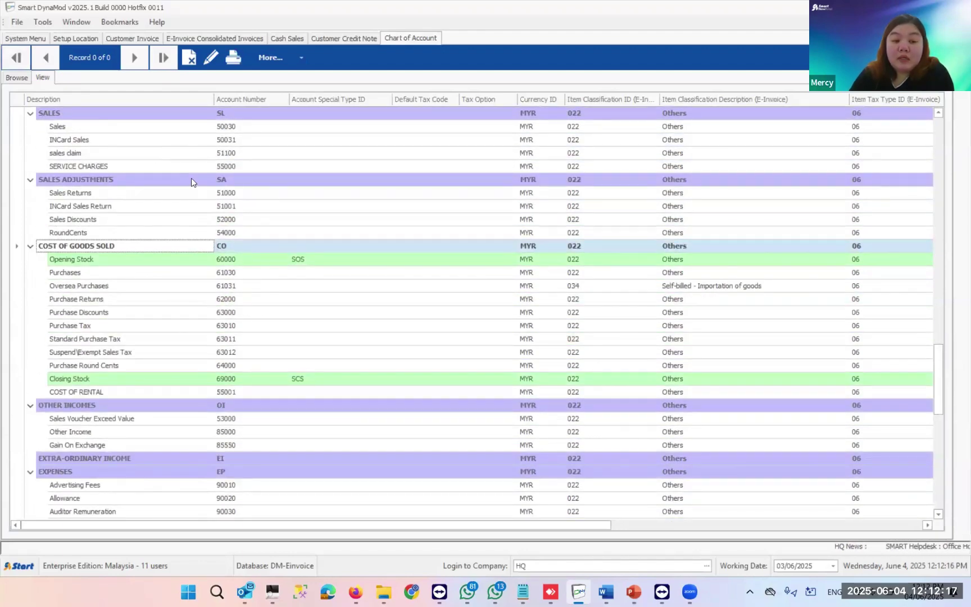
- Edit the chart of accounts and clear SERVICE CHARGES' item classification code
click(249, 166)
click(584, 165)
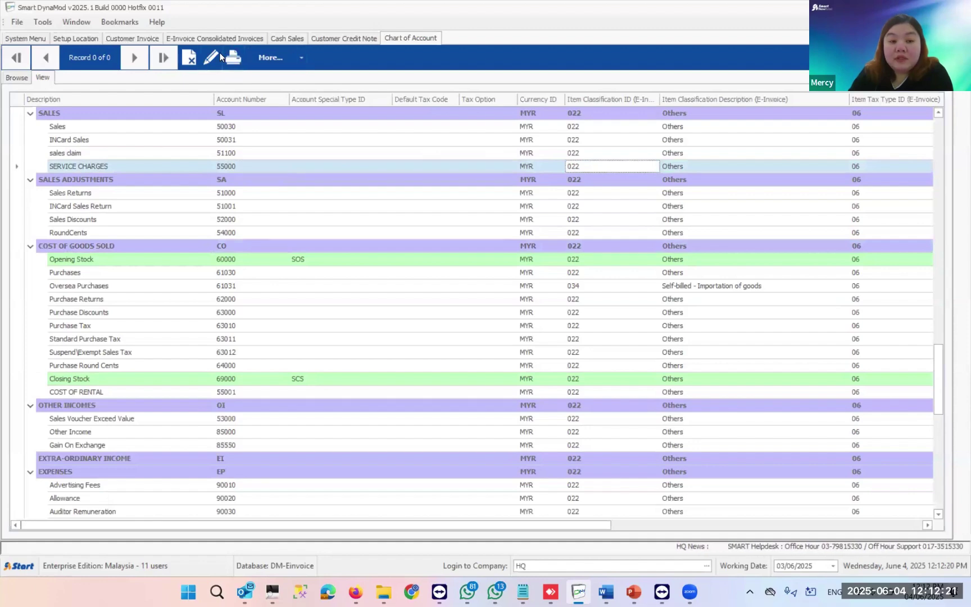
click(219, 55)
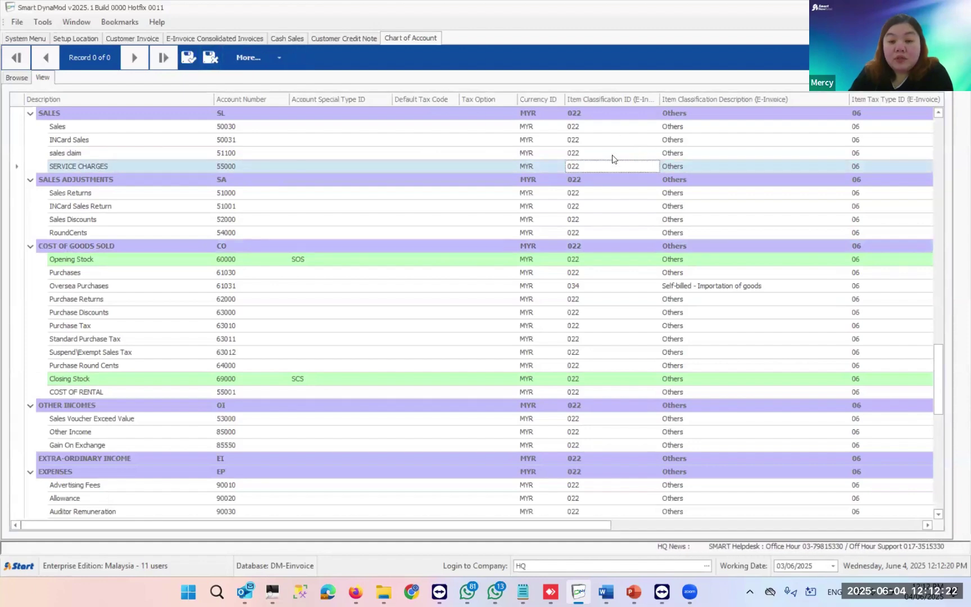
click(94, 166)
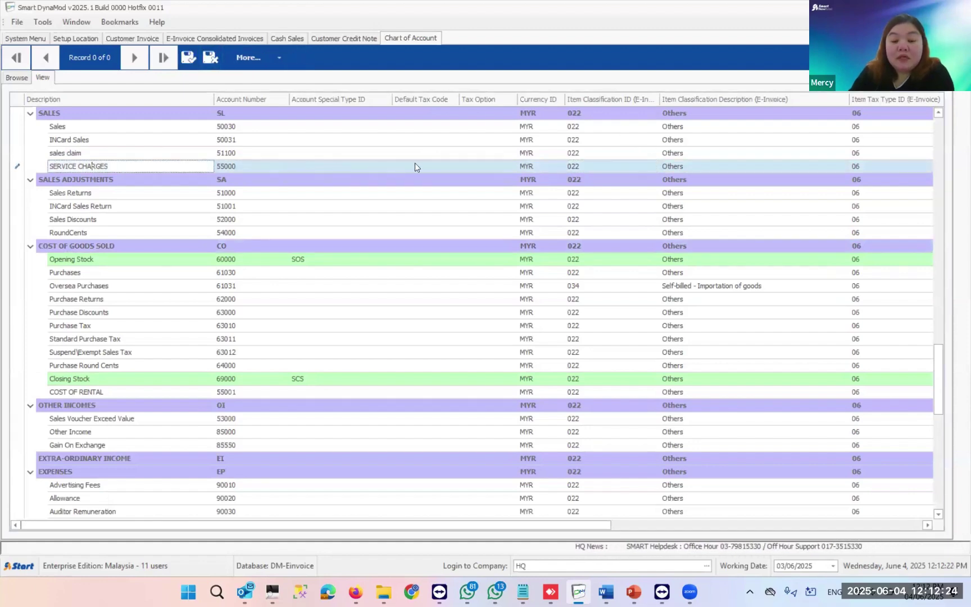
click(573, 169)
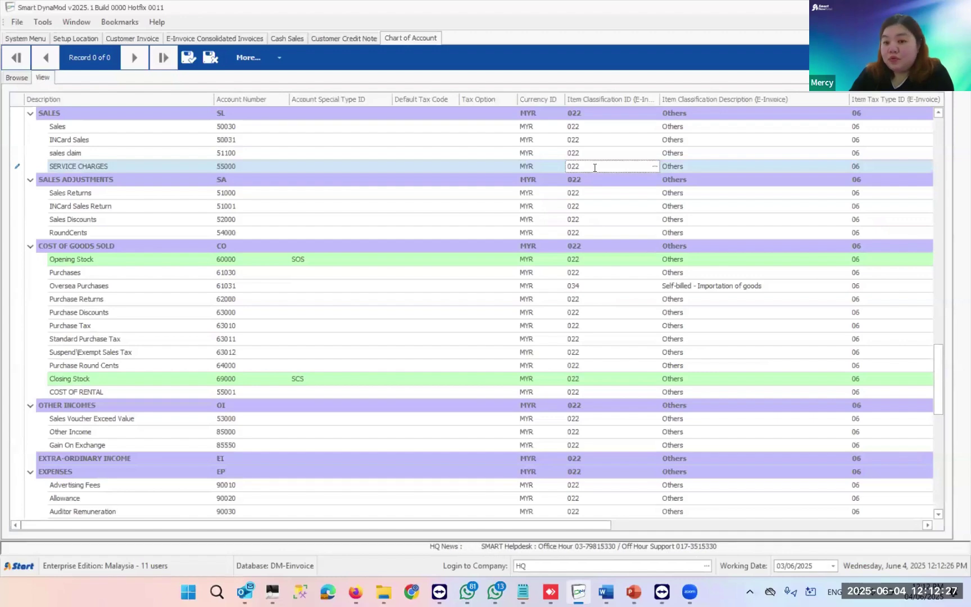
key(ctrl+a)
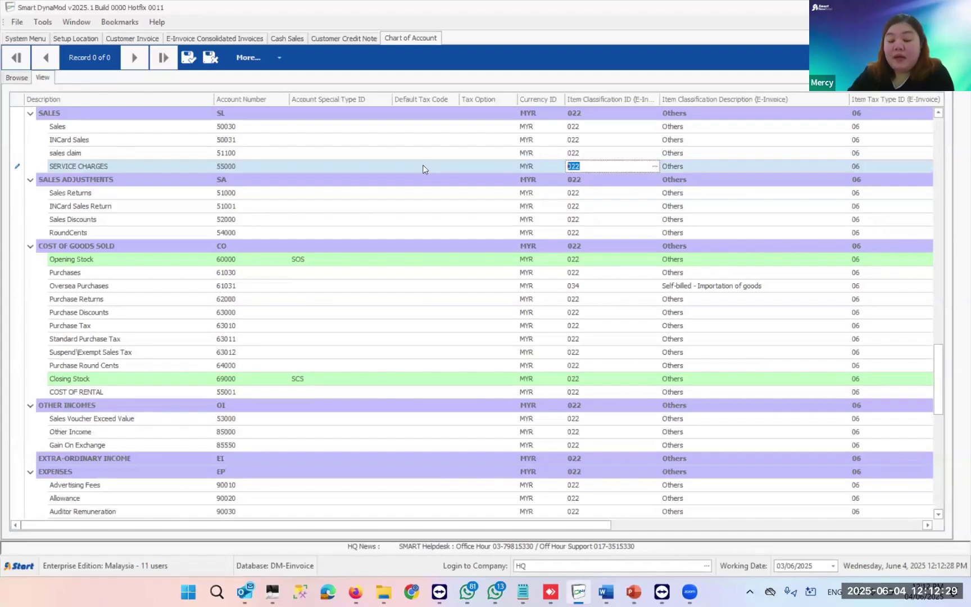
key(BackSpace)
- Re-select 022 Others from the classification list, which raises an 'Object reference' error
click(654, 167)
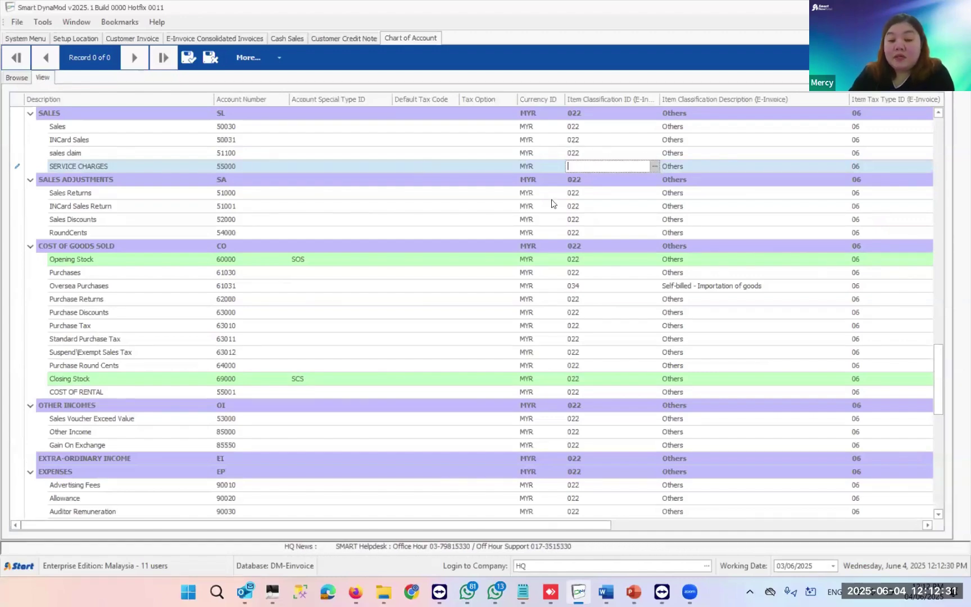
scroll(413, 258, down, 6)
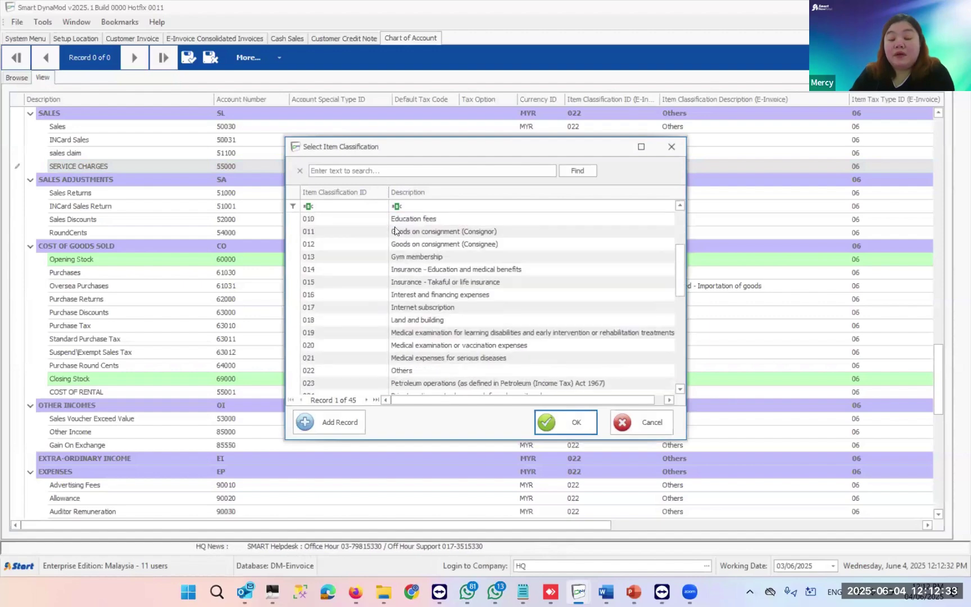
scroll(416, 273, down, 4)
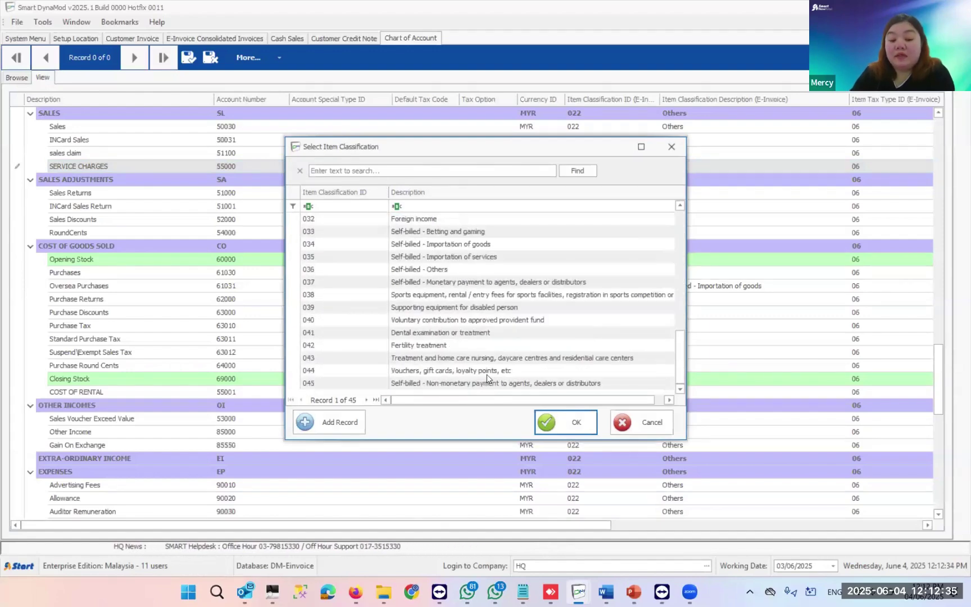
scroll(485, 360, up, 1)
scroll(483, 355, up, 5)
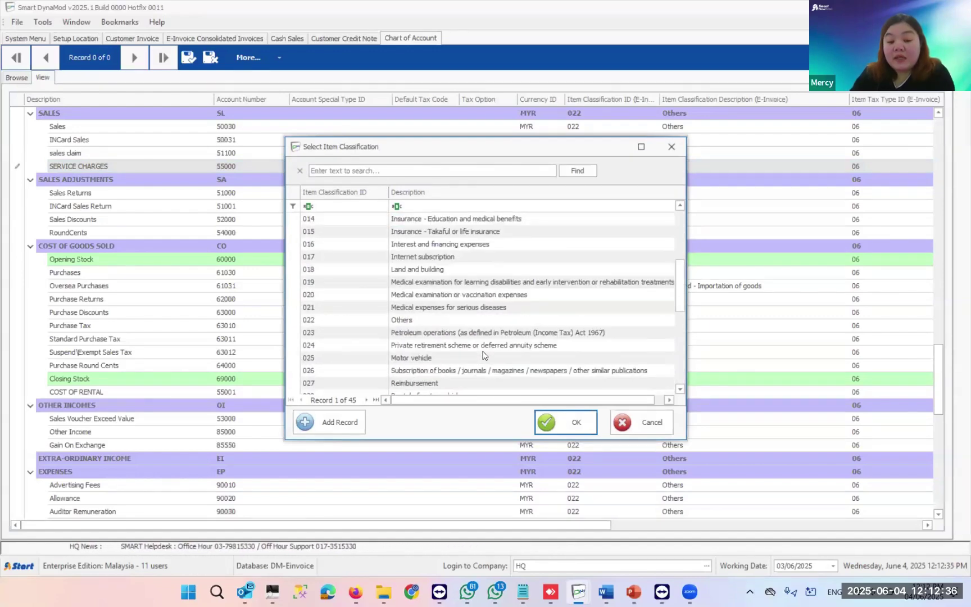
click(420, 319)
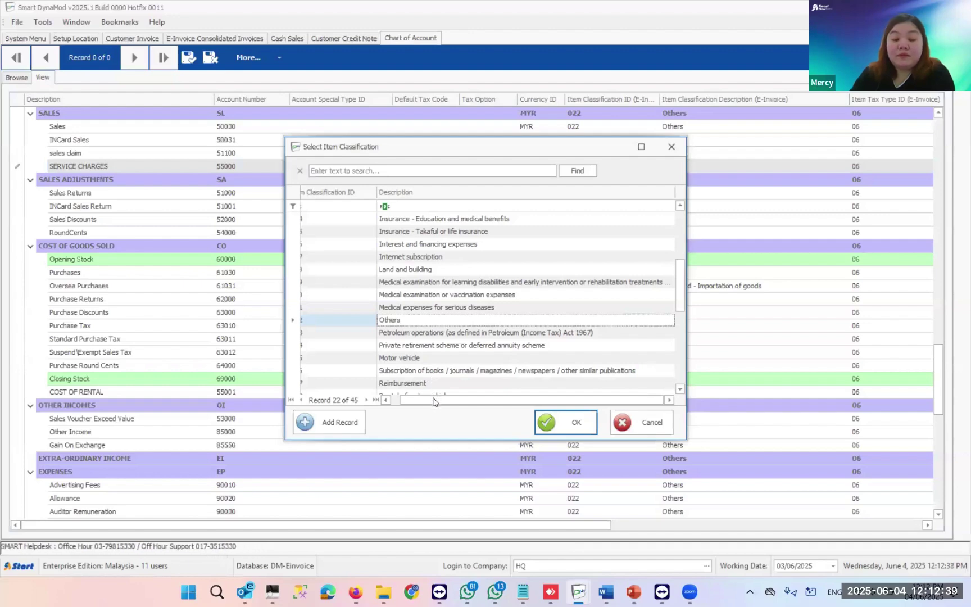
drag(435, 402, 427, 401)
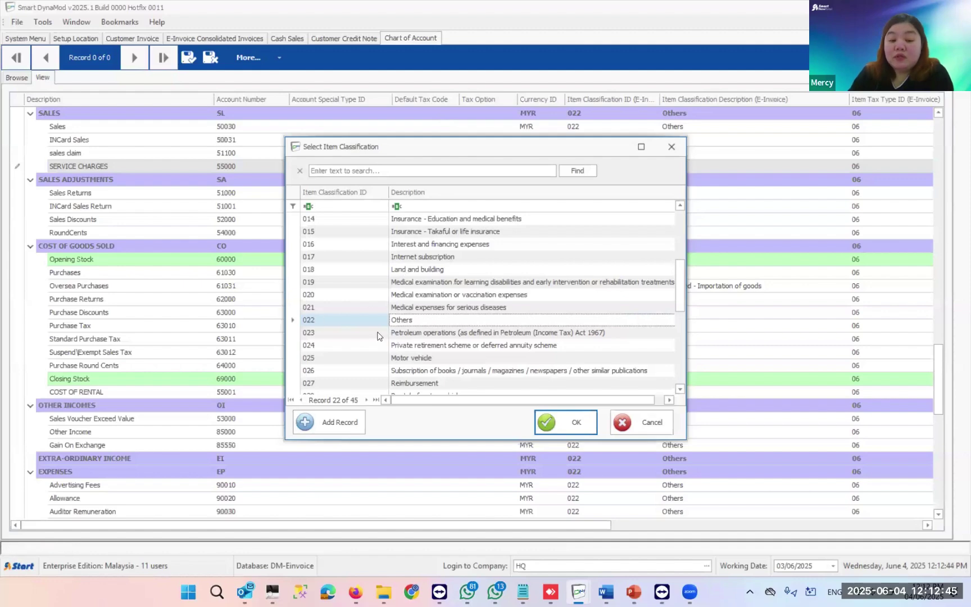
double_click(413, 320)
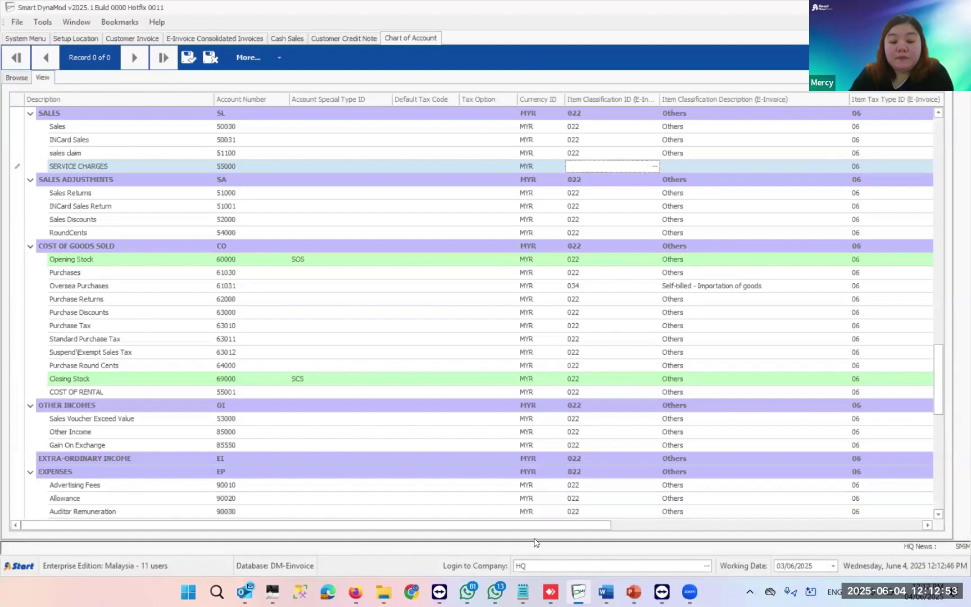
click(574, 593)
click(574, 593)
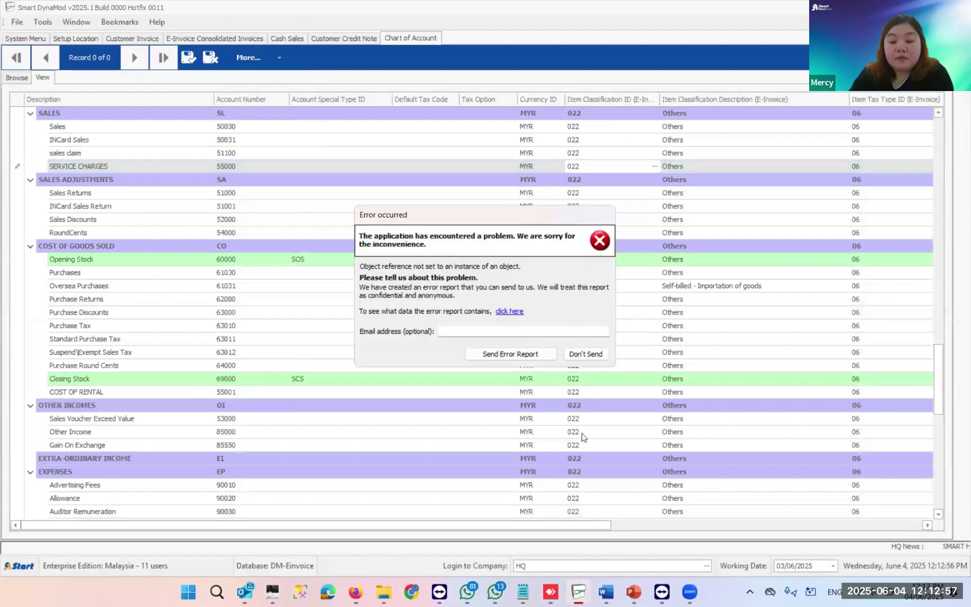
- Dismiss the error, locate the COST OF RENTAL row and save the chart of accounts
key(Return)
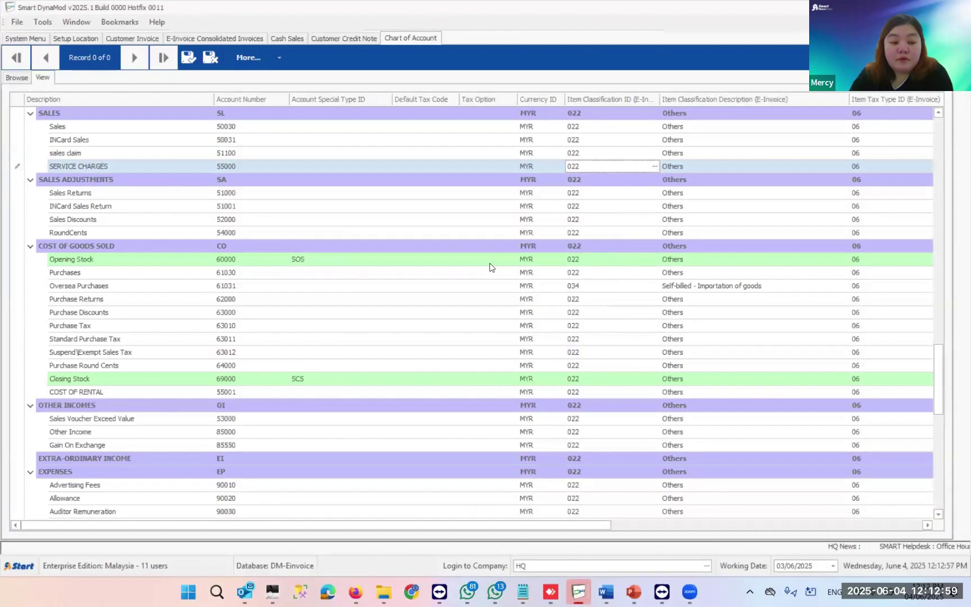
scroll(270, 383, down, 1)
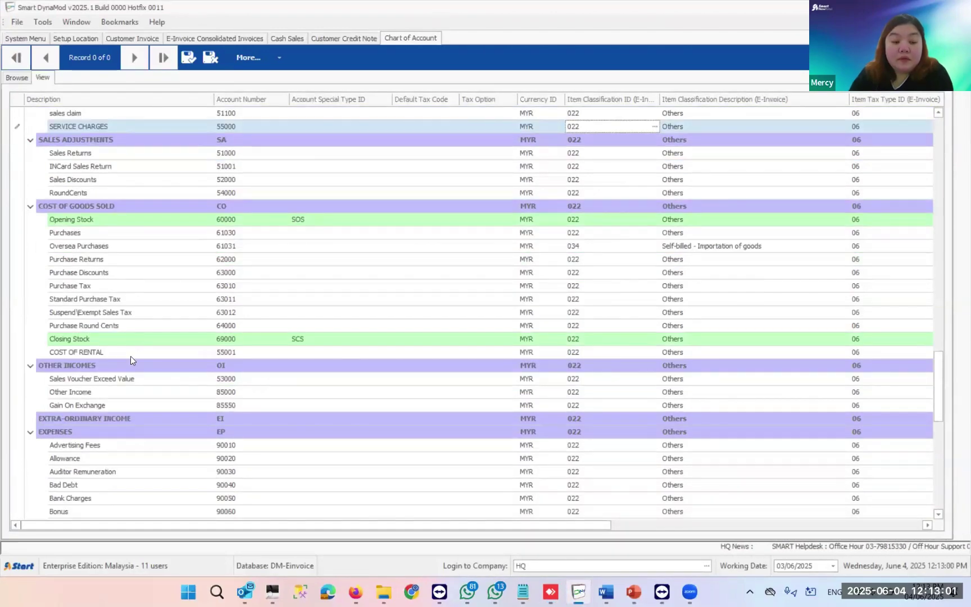
scroll(131, 360, down, 1)
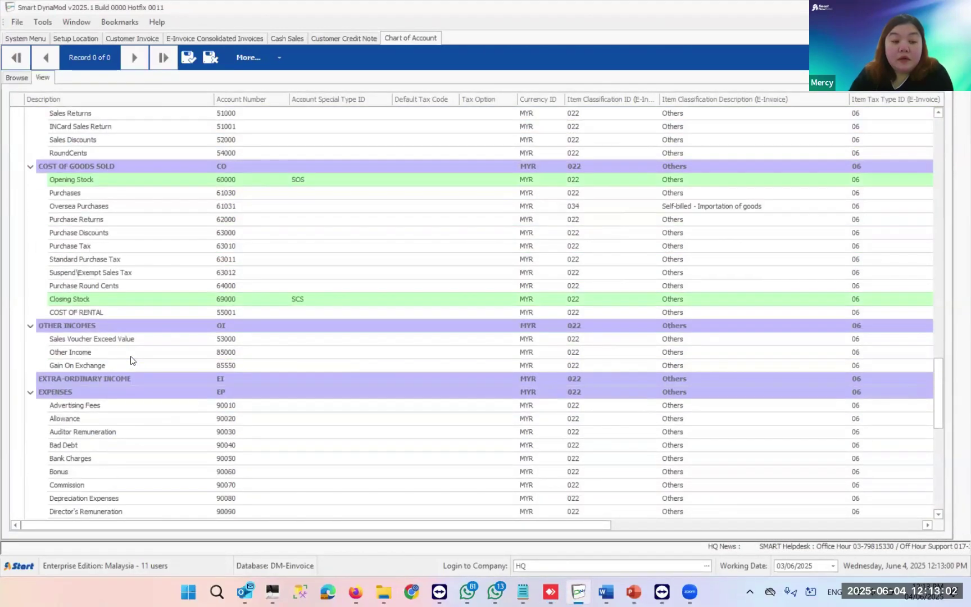
click(93, 313)
drag(54, 313, 538, 324)
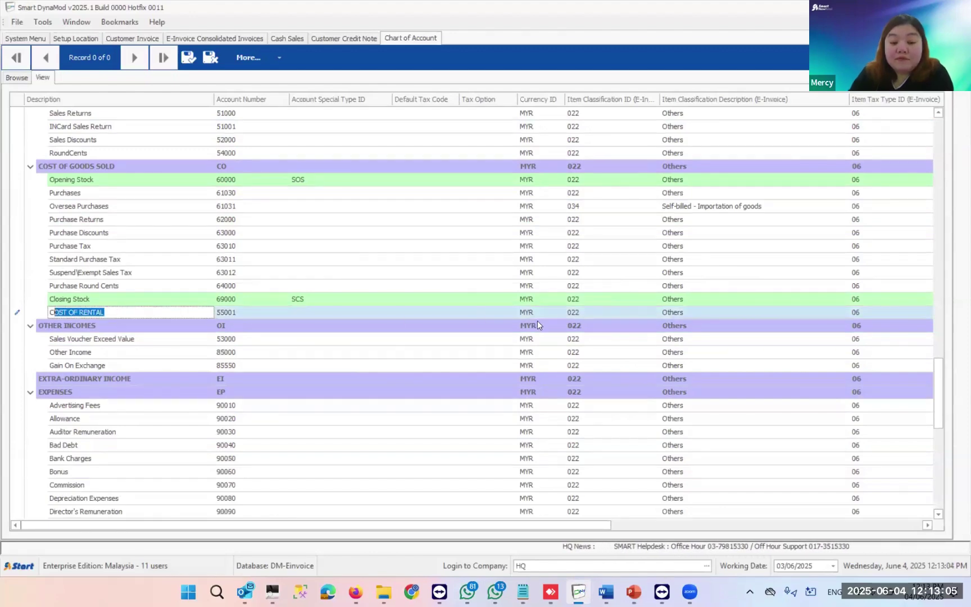
click(575, 313)
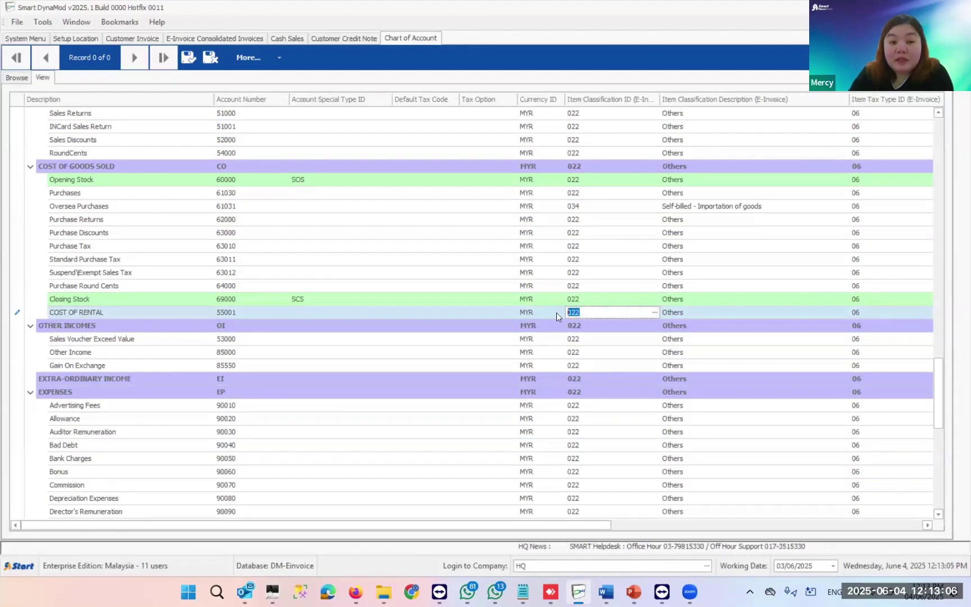
click(188, 57)
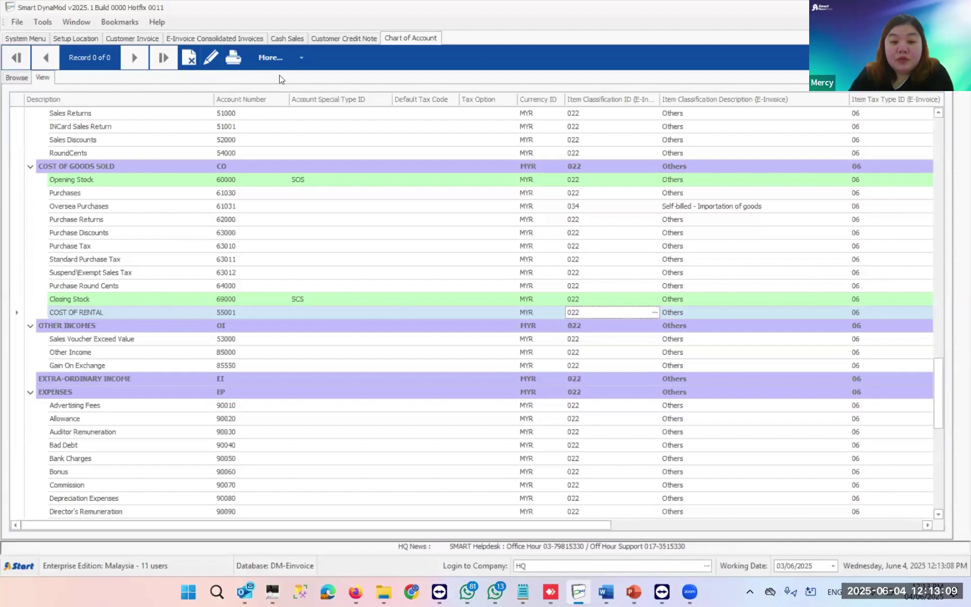
- Enter 027 as COST OF RENTAL's item classification and save the change
click(211, 58)
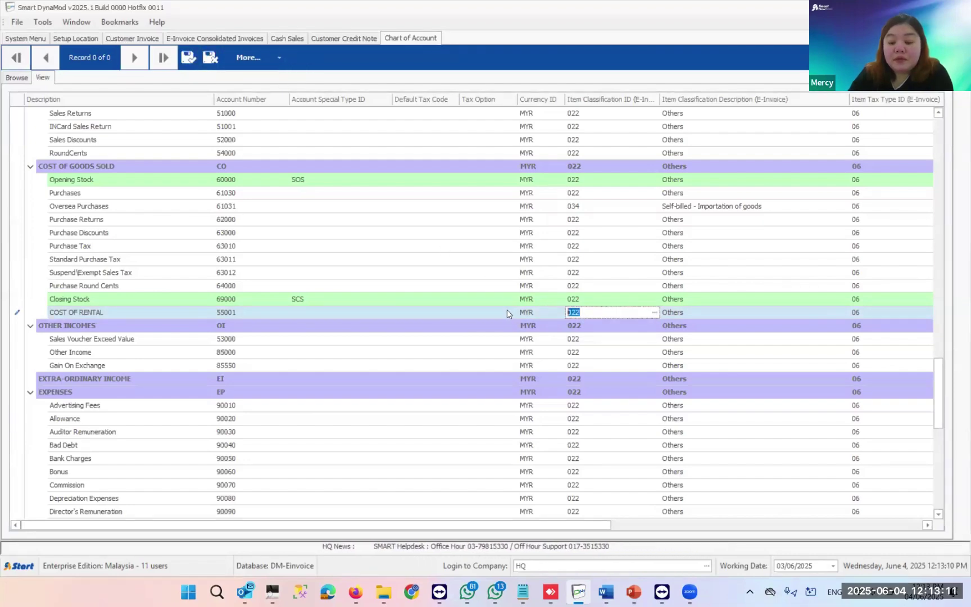
text(027)
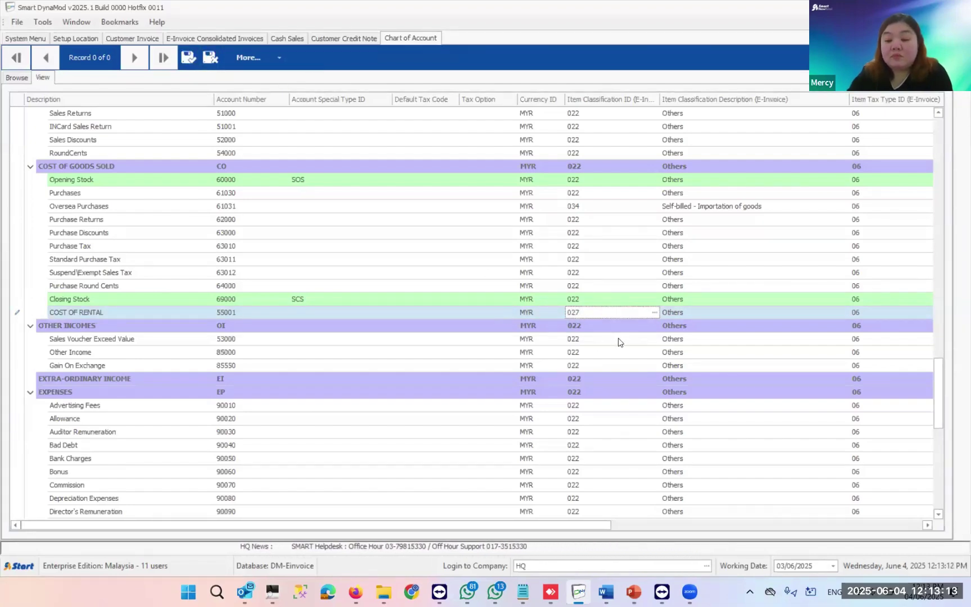
click(686, 312)
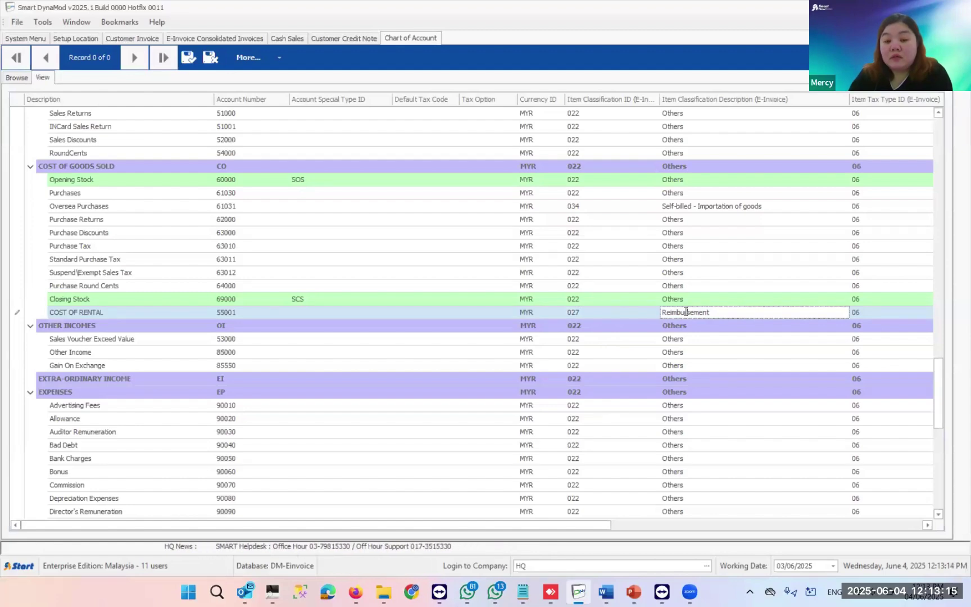
click(579, 313)
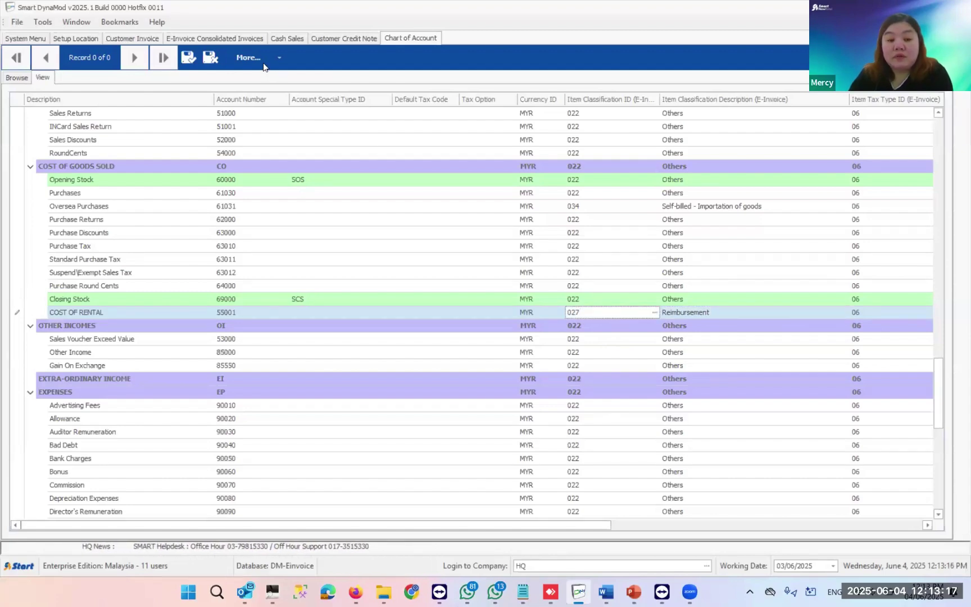
click(188, 57)
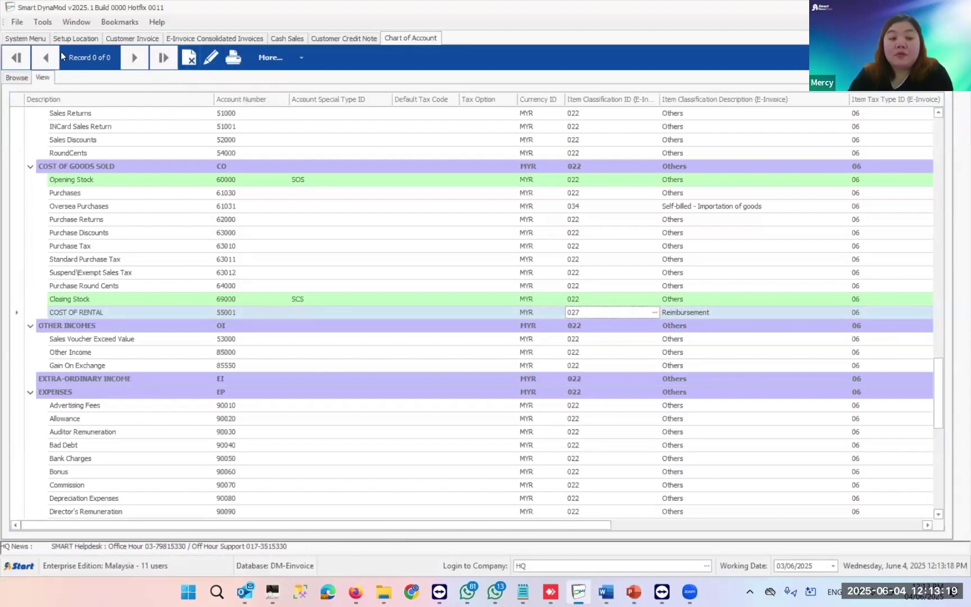
- Start a new customer invoice and pick the customer, including member records
click(129, 38)
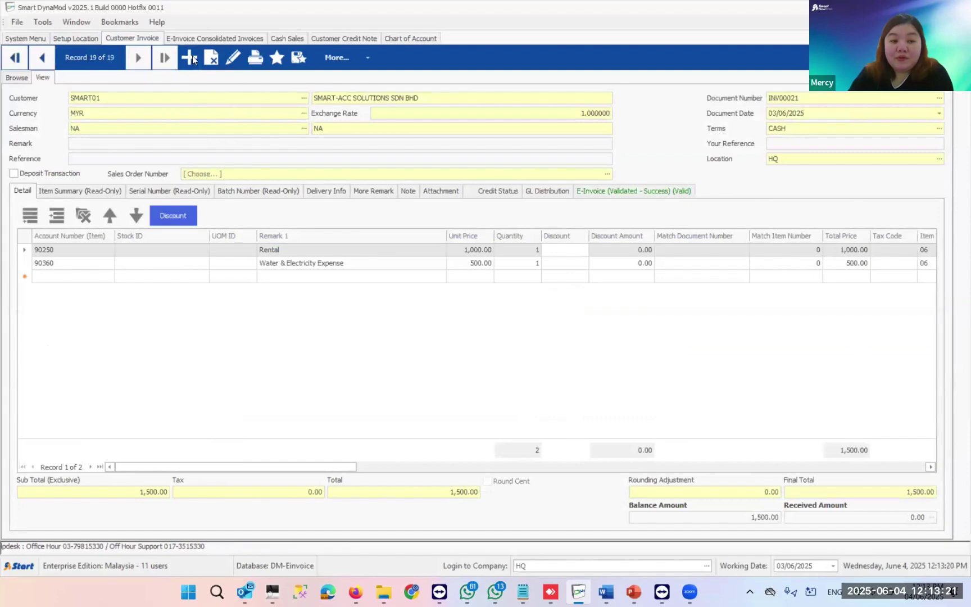
key(Insert)
click(303, 98)
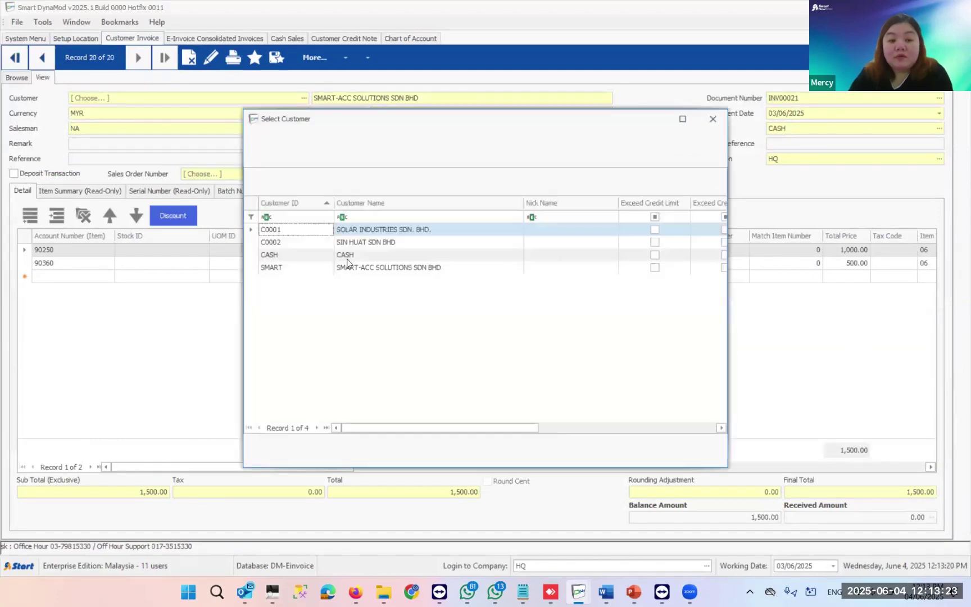
click(352, 150)
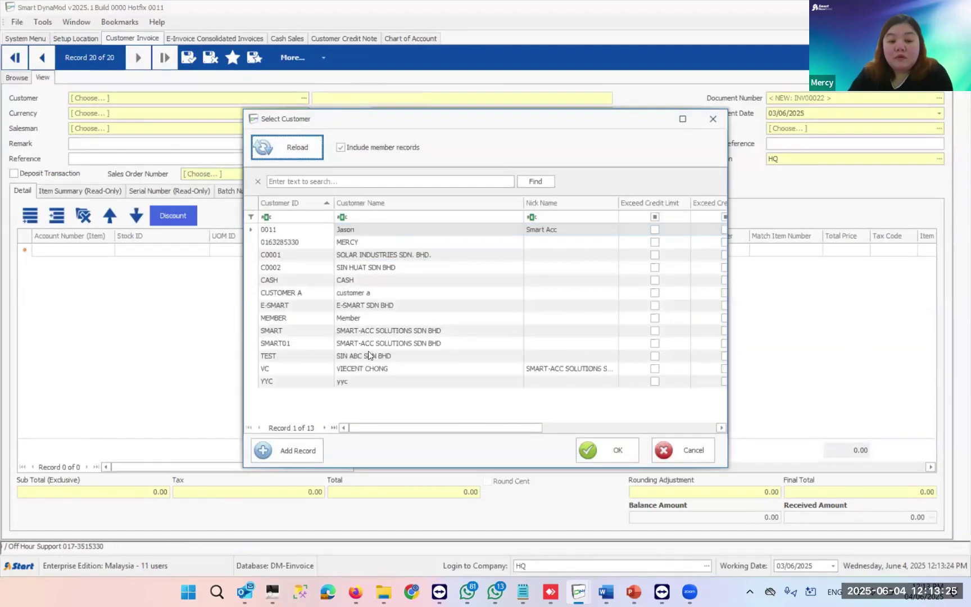
double_click(364, 343)
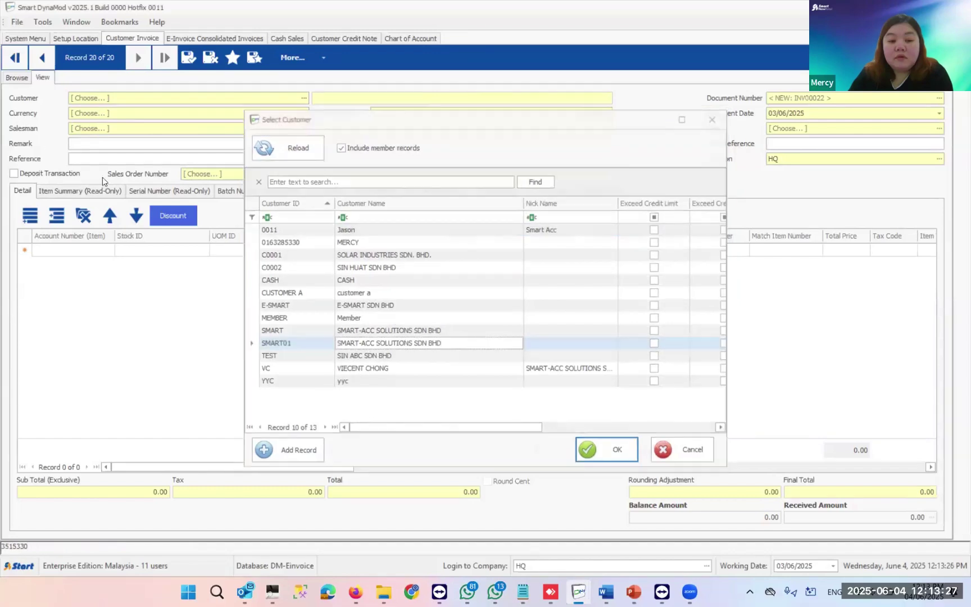
- Add a SERVICE CHARGES line on account 55000 with unit price 2,000.00
click(87, 252)
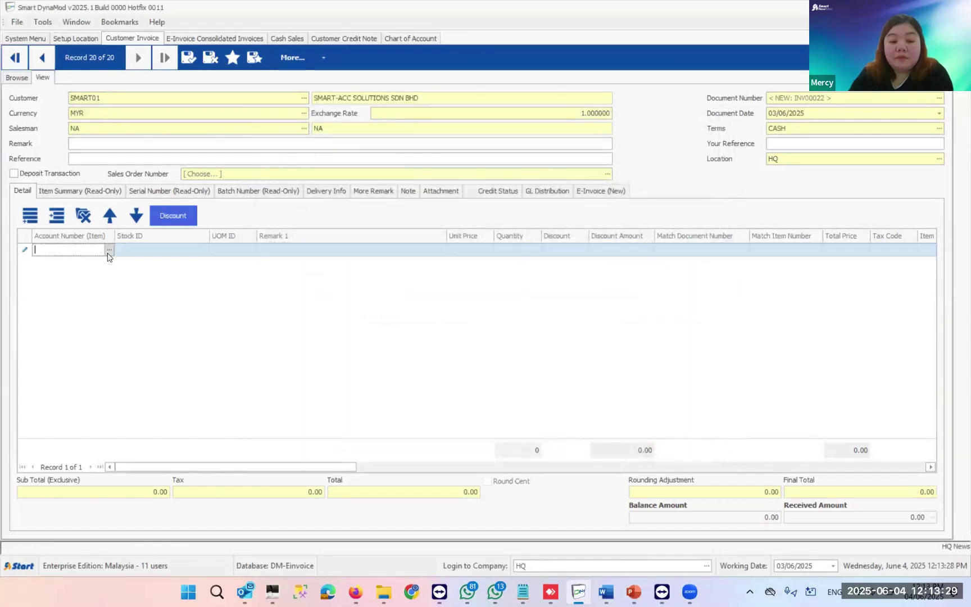
click(109, 251)
click(426, 206)
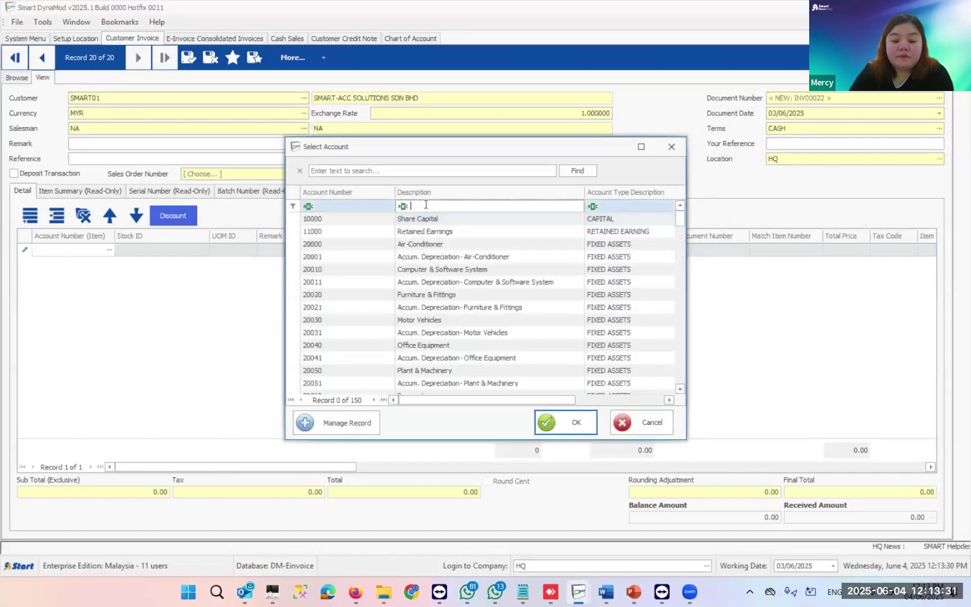
text(SERV)
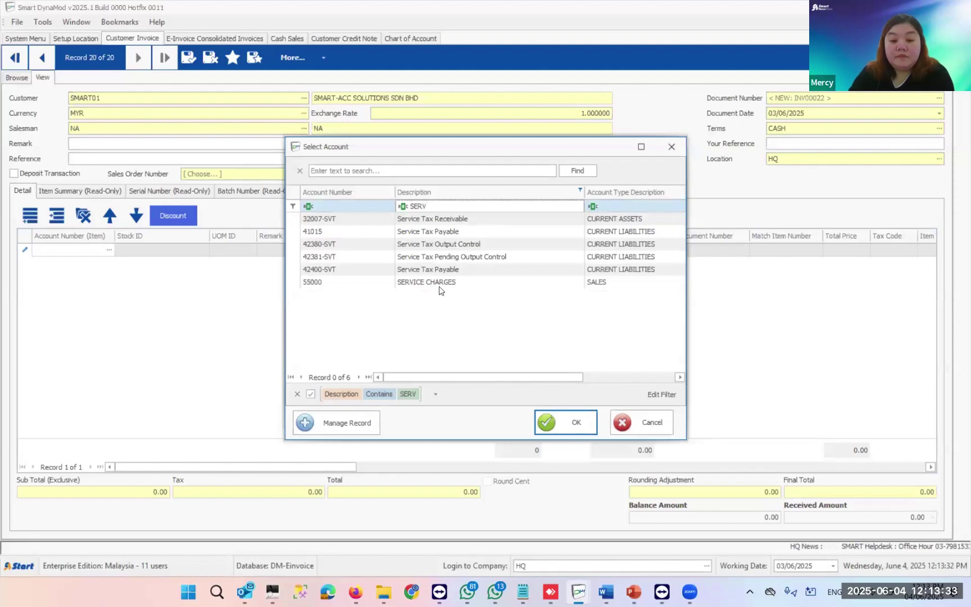
double_click(485, 286)
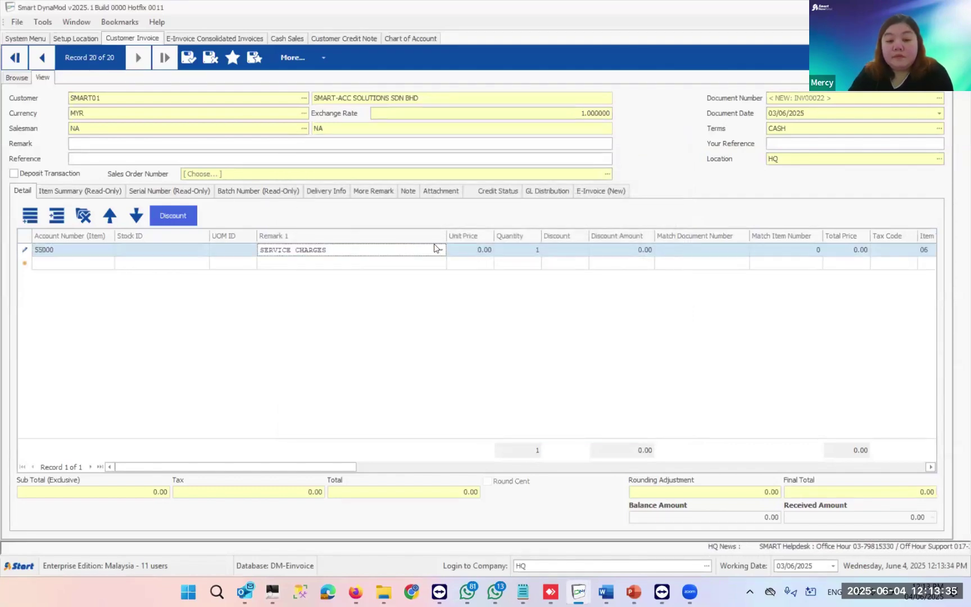
click(467, 249)
text(2000)
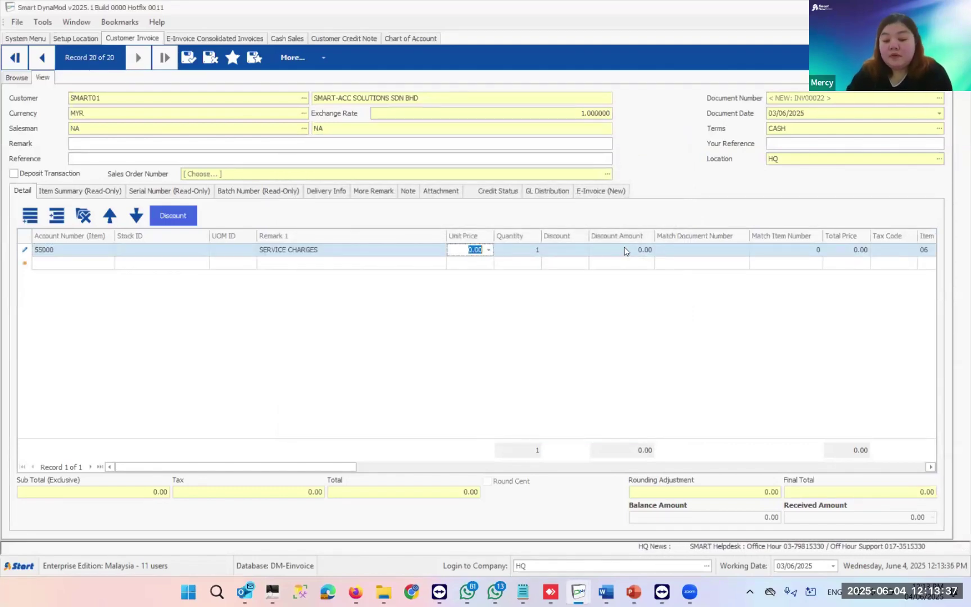
click(518, 263)
click(73, 254)
- Add a line on account 55001, remark 'COST OF RENTAL FOR HOTEL SMART', priced 30,000.00
click(77, 262)
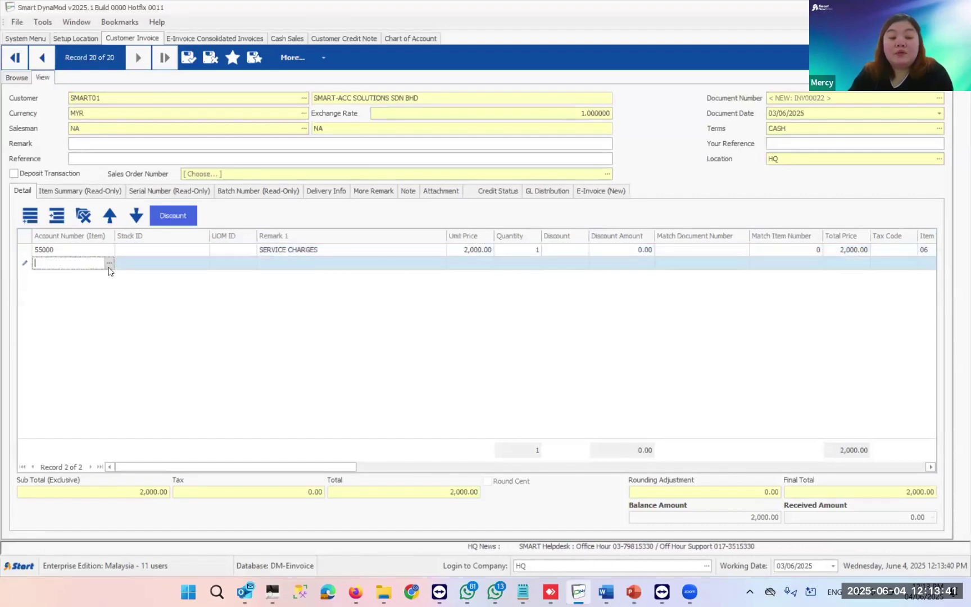
click(109, 262)
click(421, 206)
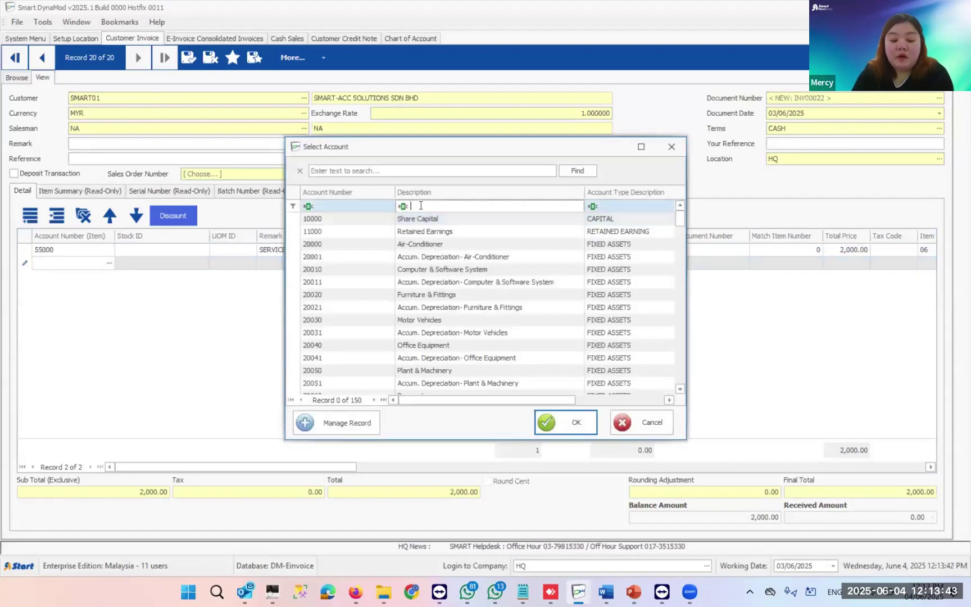
text(RENT)
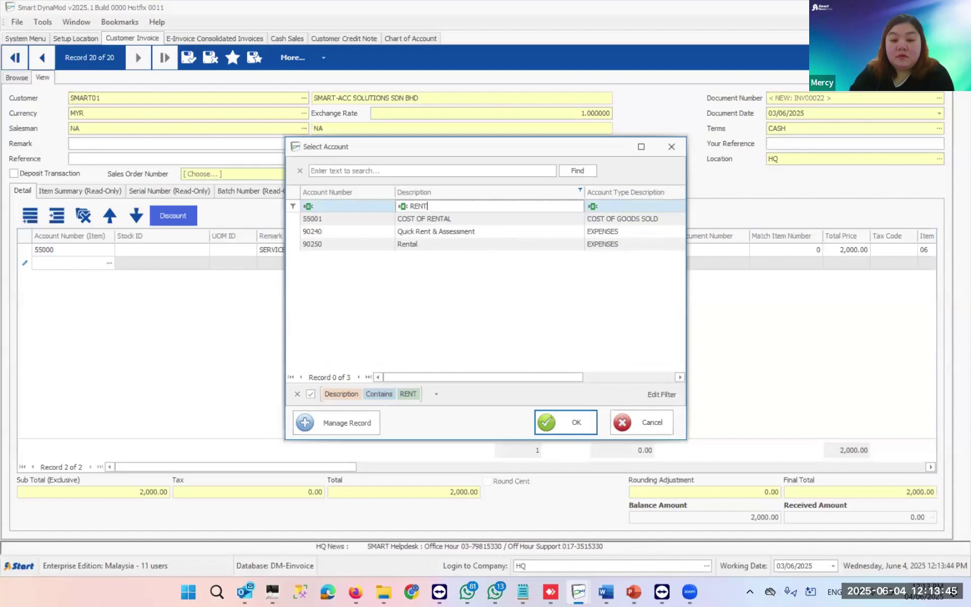
double_click(431, 219)
click(275, 267)
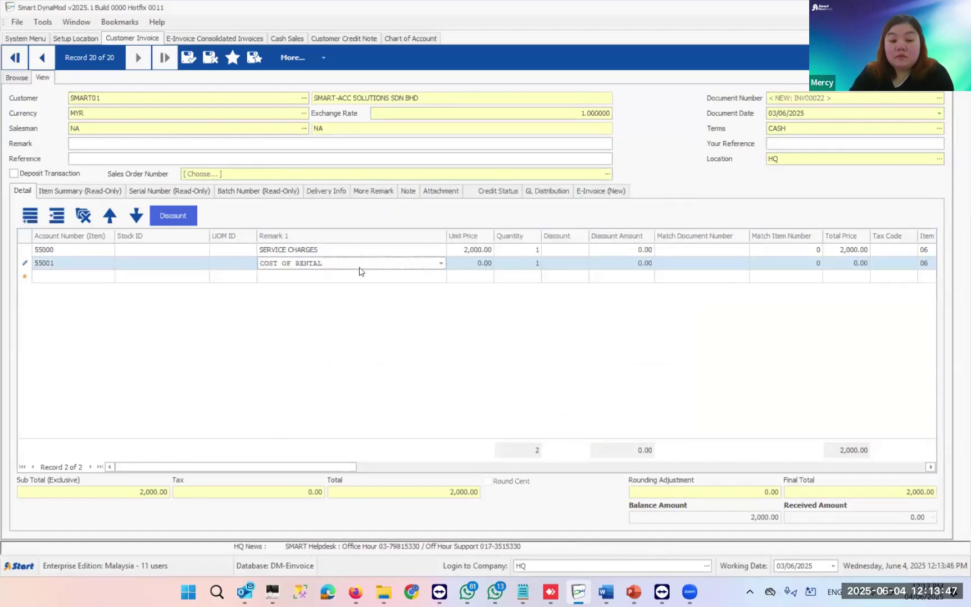
click(441, 263)
click(424, 280)
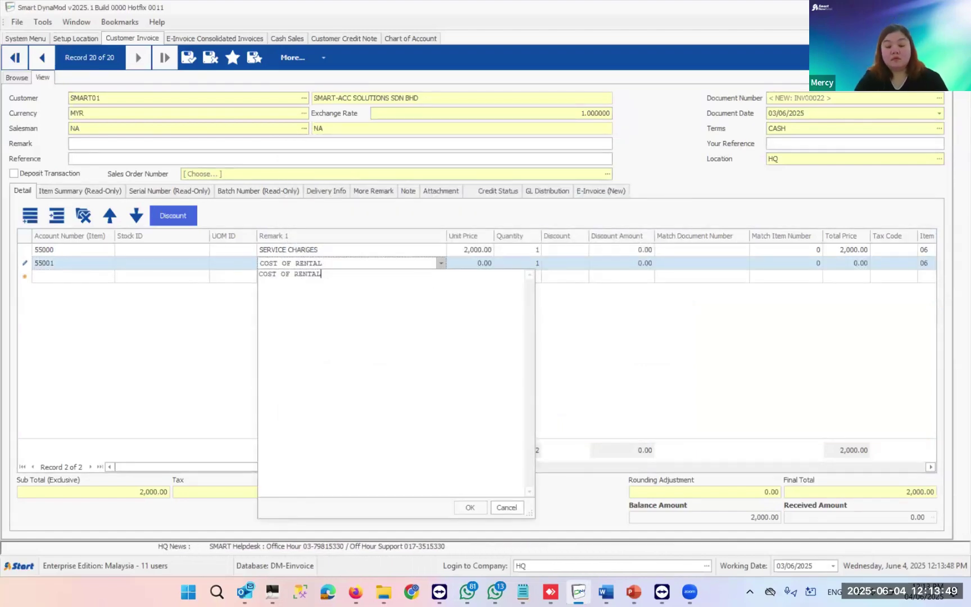
text(FOR H)
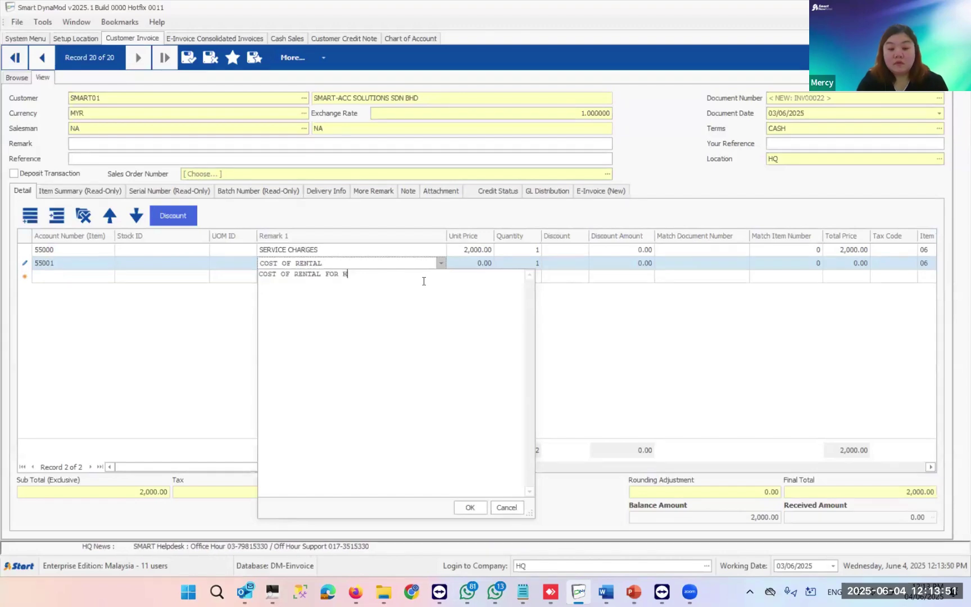
text(OTEL SMART RENTAL)
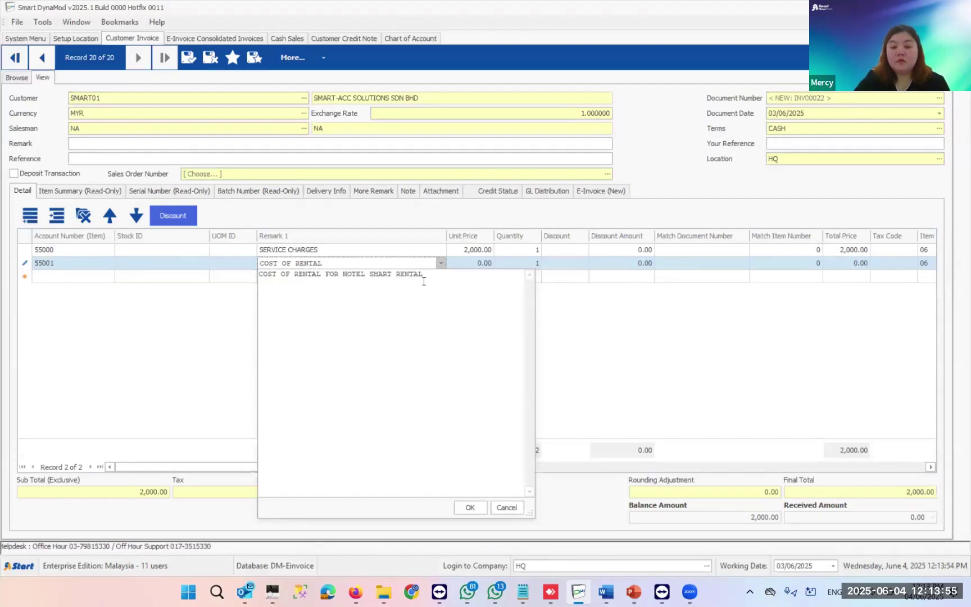
key(ctrl+Return)
click(465, 264)
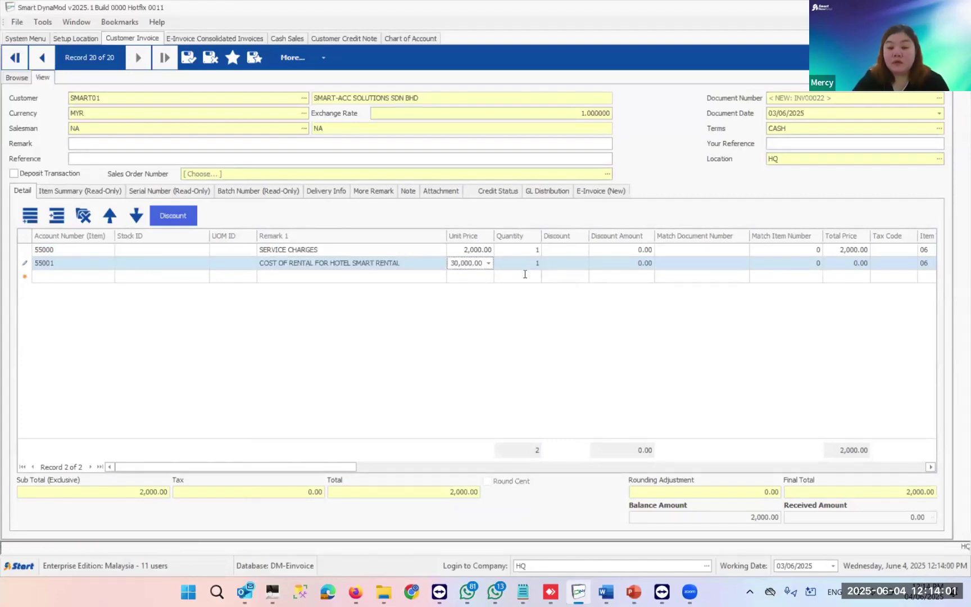
click(525, 274)
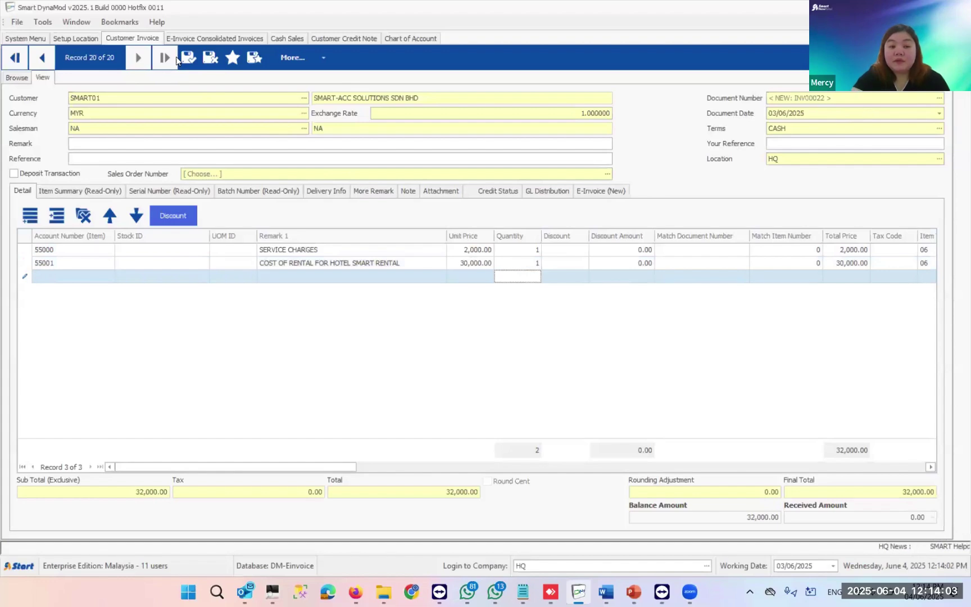
- Save invoice INV00022 and submit it as an e-invoice, confirming the validated submission
key(ctrl+s)
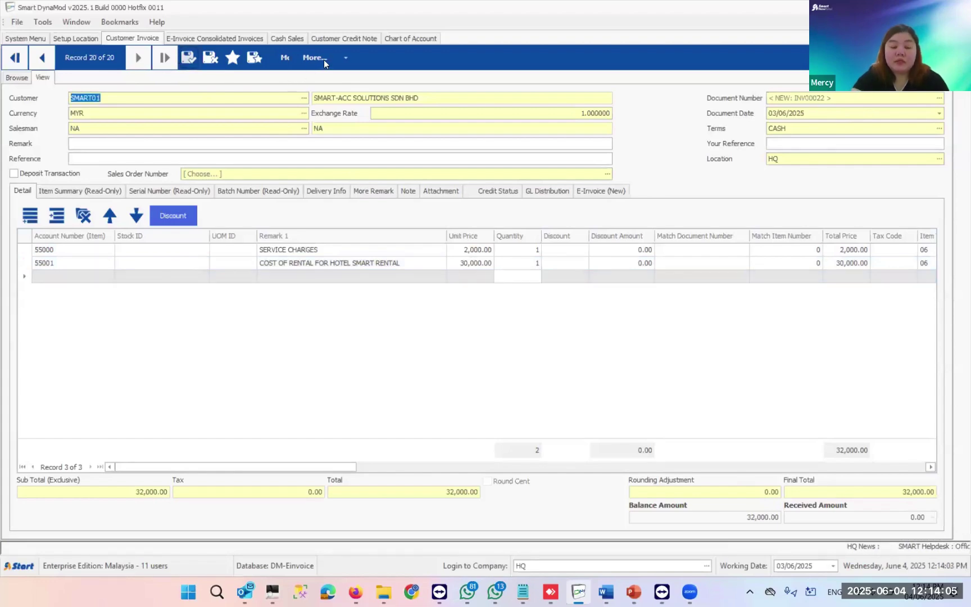
click(334, 58)
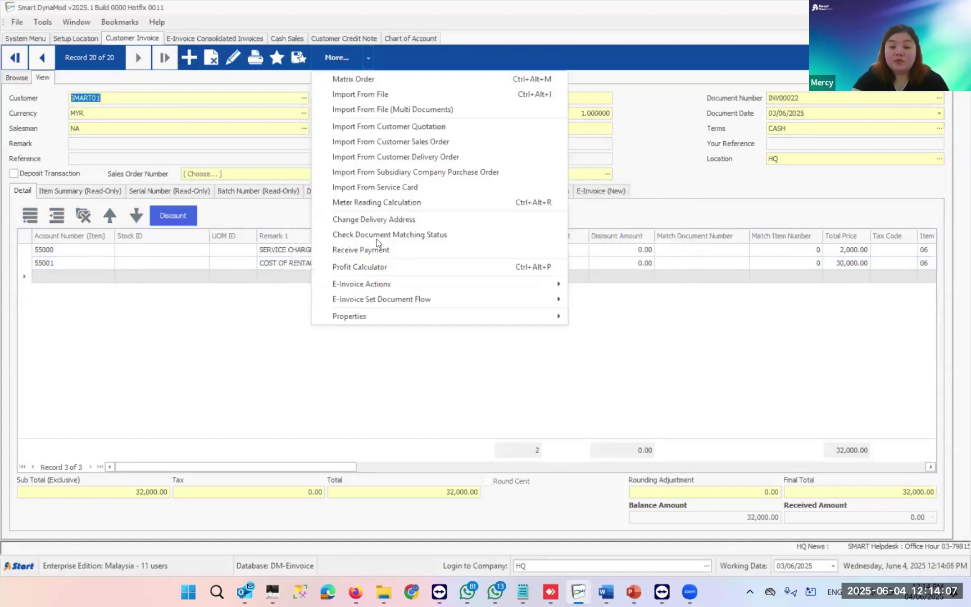
mouse_move(433, 284)
click(600, 285)
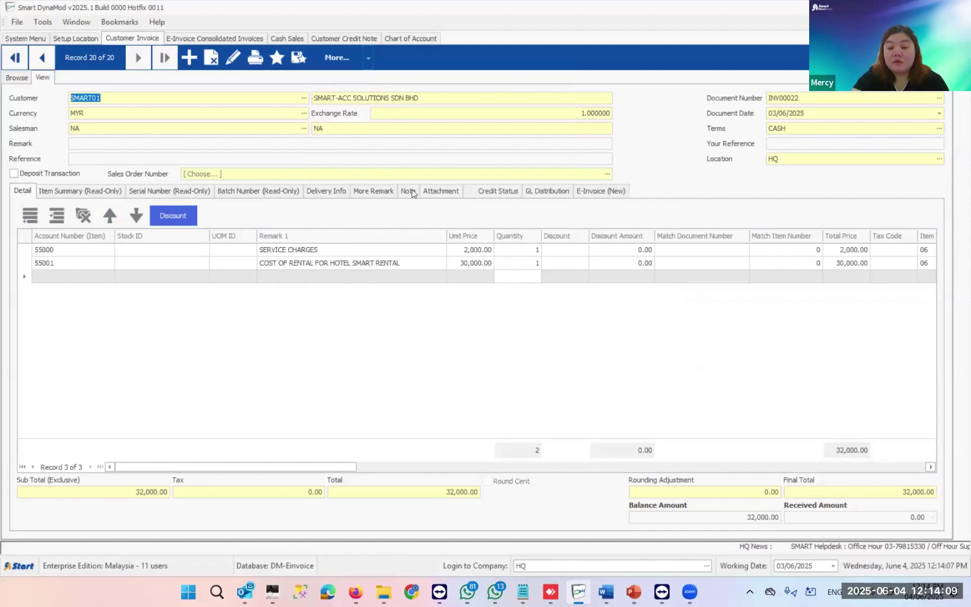
click(549, 484)
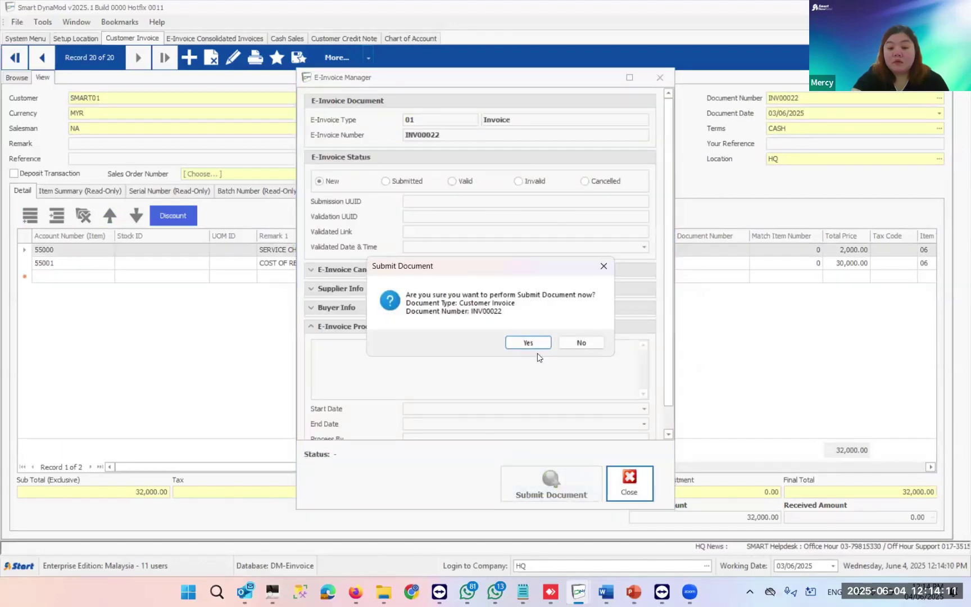
click(528, 342)
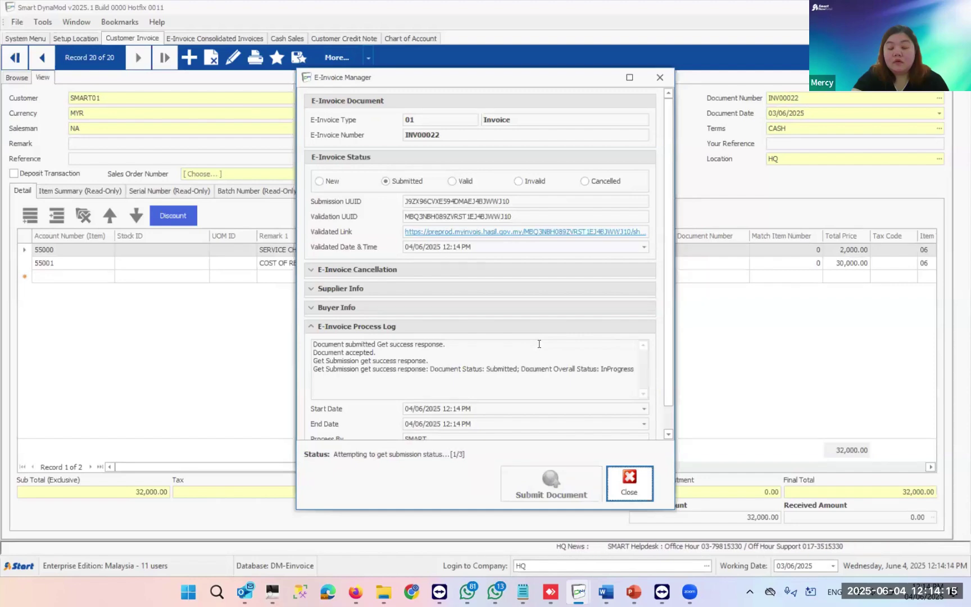
click(545, 342)
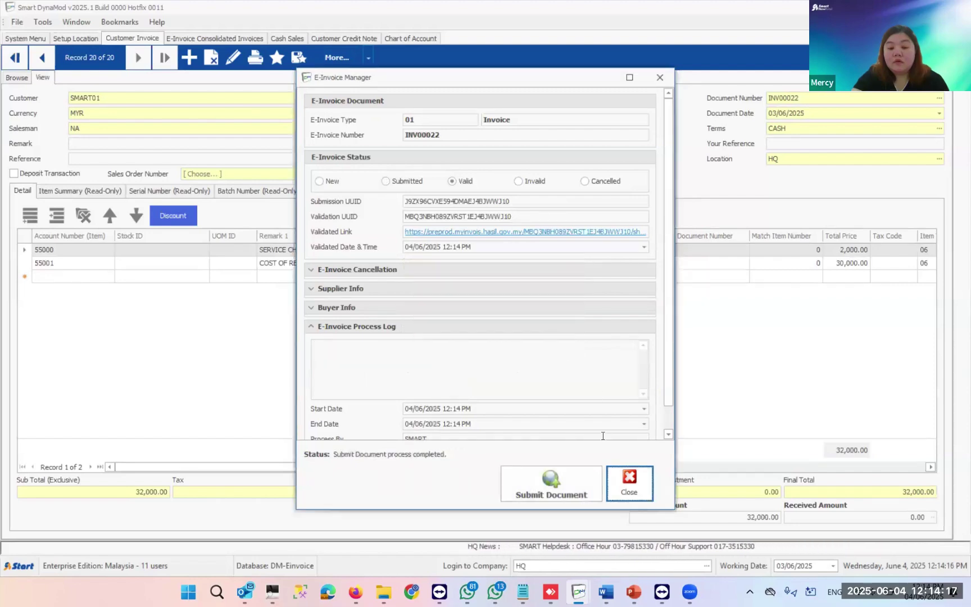
click(628, 484)
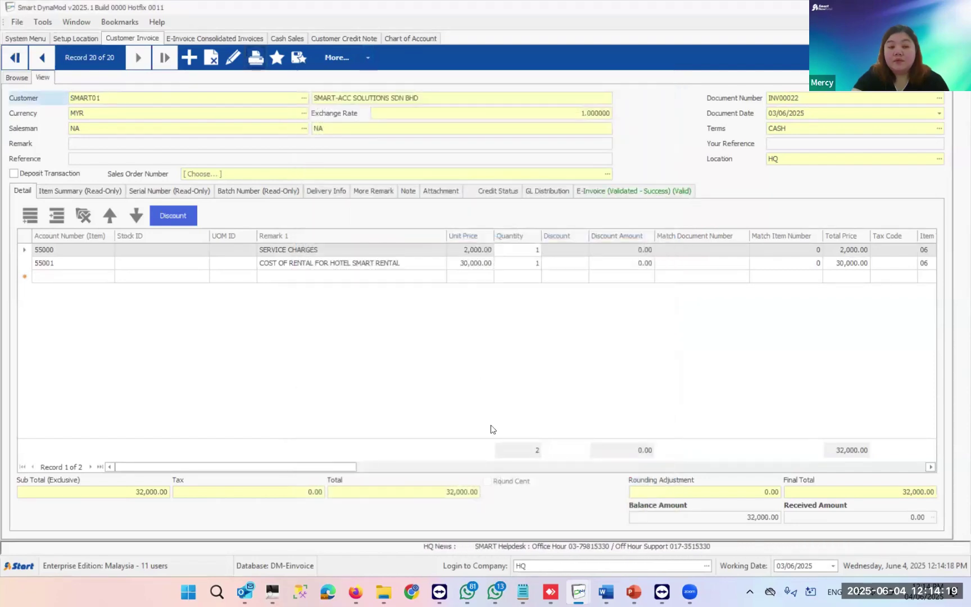
- Preview the E-Invoice (A4) printout of INV00022 and close the viewer
key(ctrl+p)
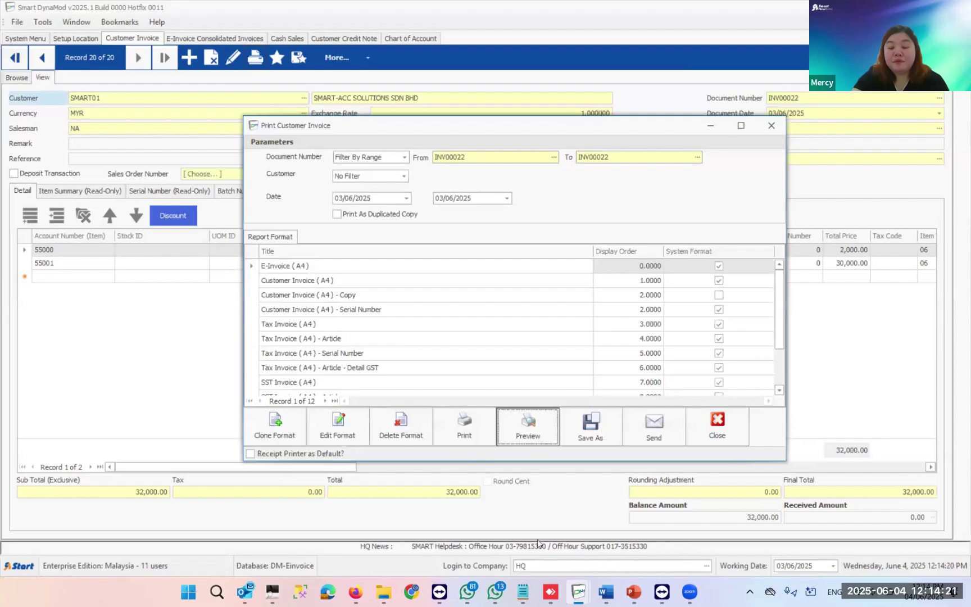
key(Return)
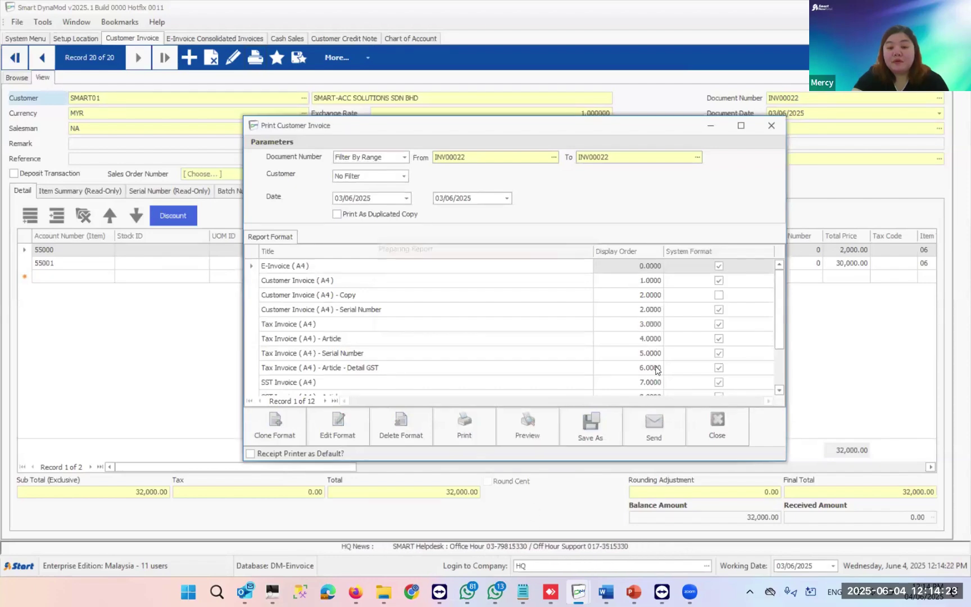
scroll(658, 371, down, 2)
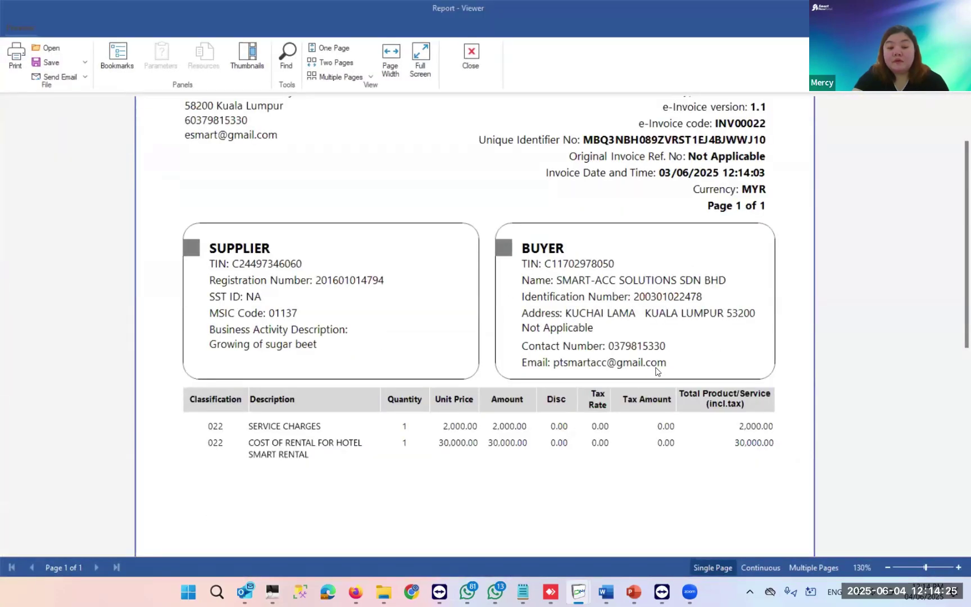
click(471, 57)
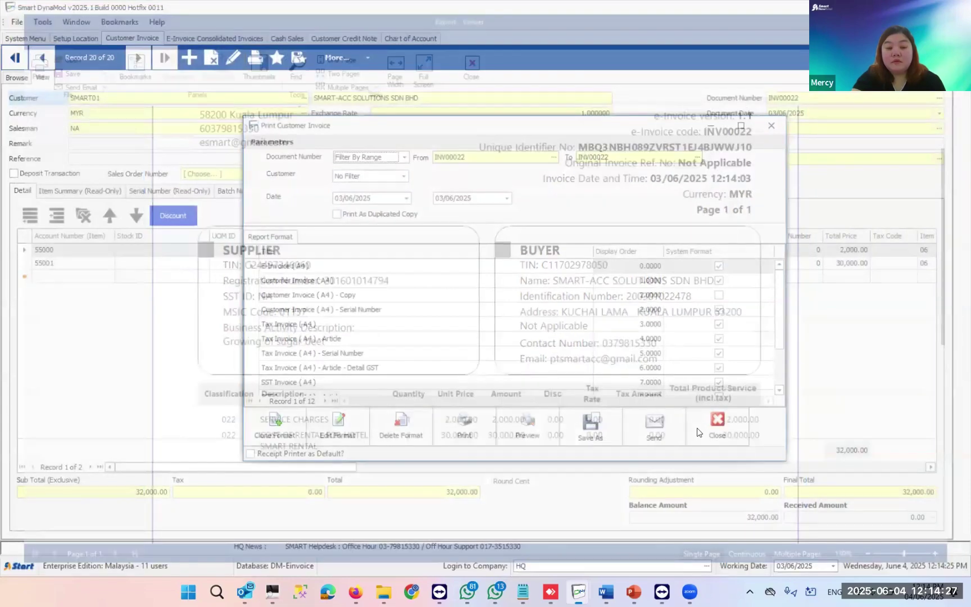
- Start a new customer invoice and pick the member customer from the customer list
click(189, 57)
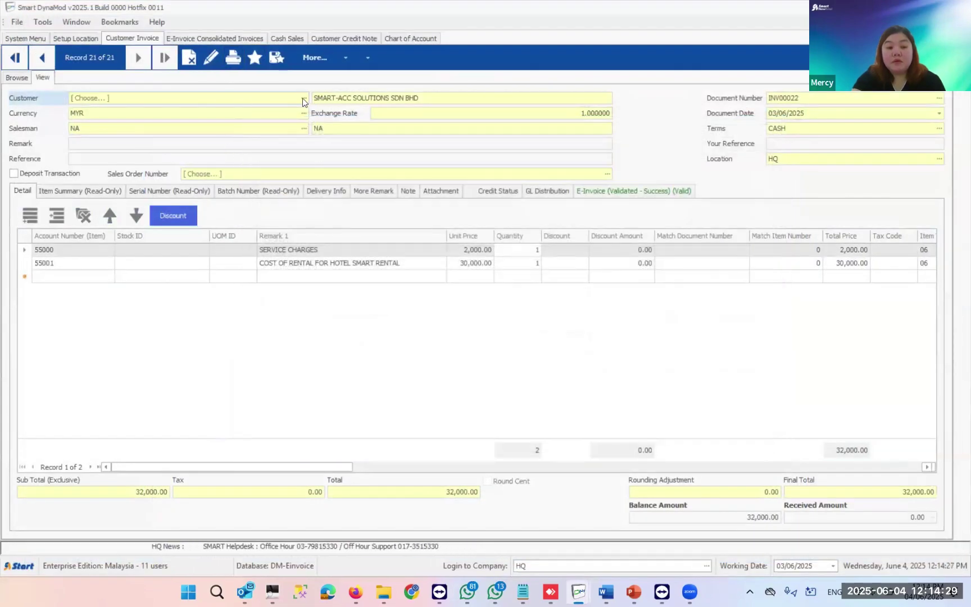
click(303, 98)
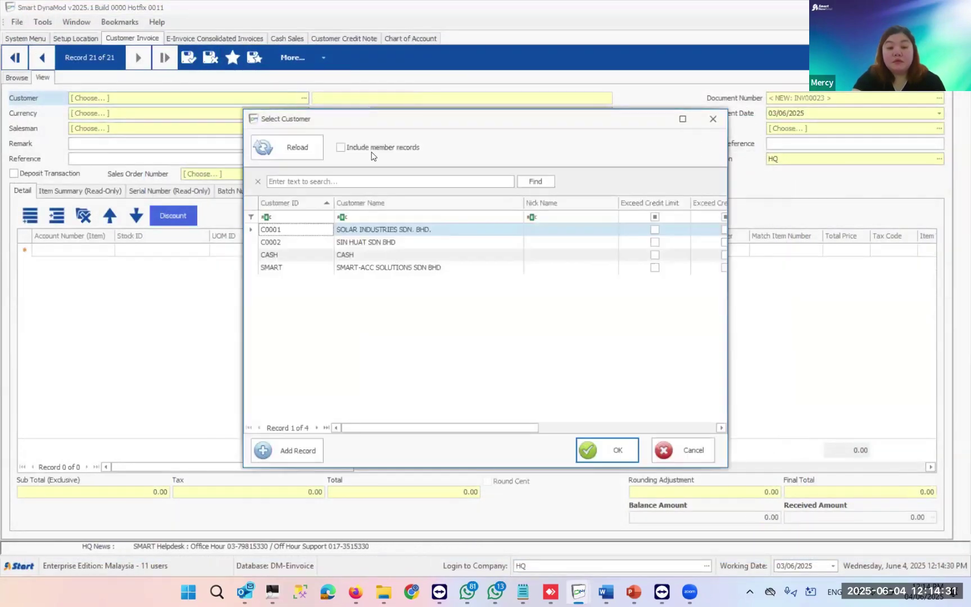
click(366, 148)
click(314, 149)
double_click(381, 343)
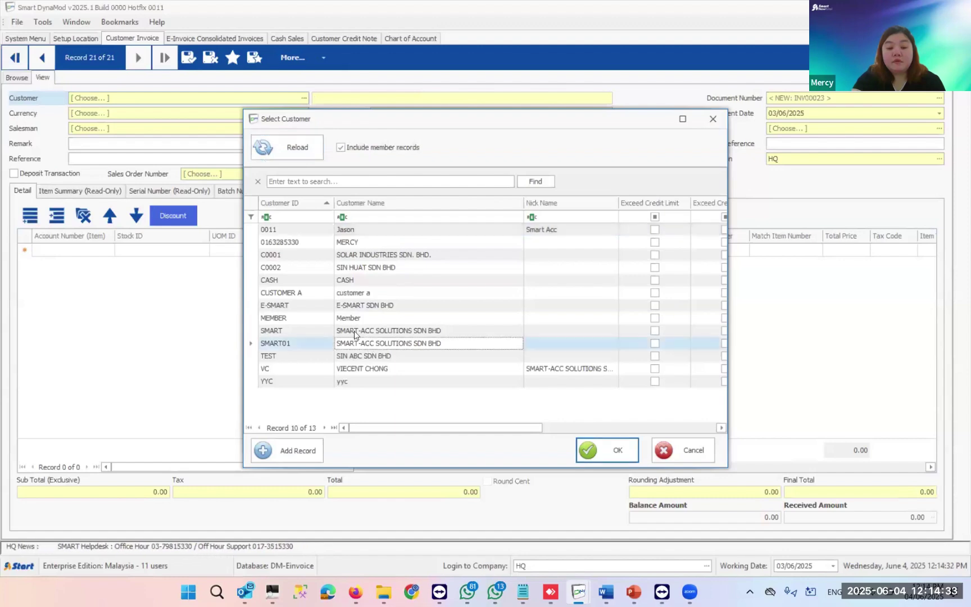
- Add a SERVICE CHARGE line (SV10001), found by filtering on SERV, at 2,000.00
click(204, 255)
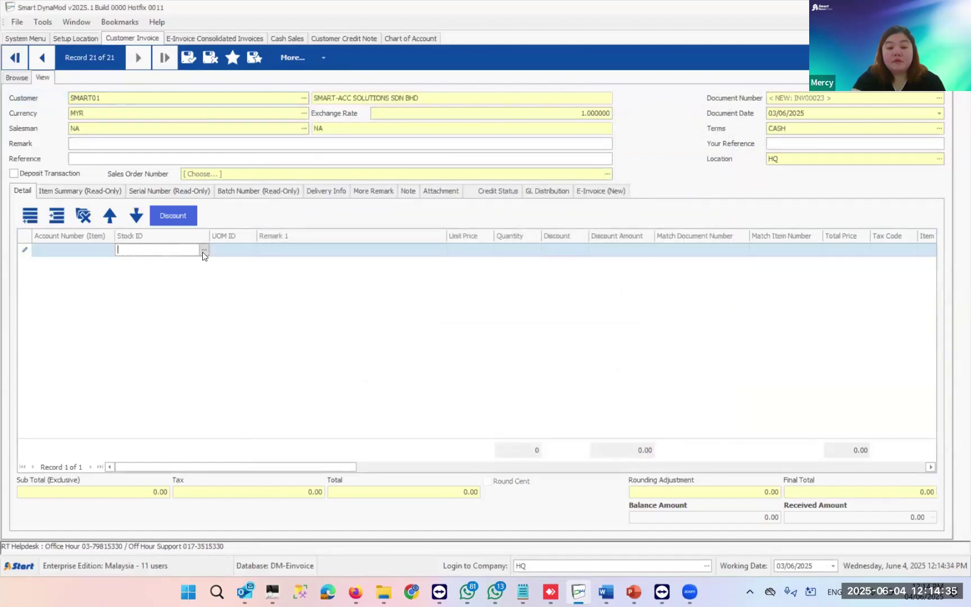
click(422, 192)
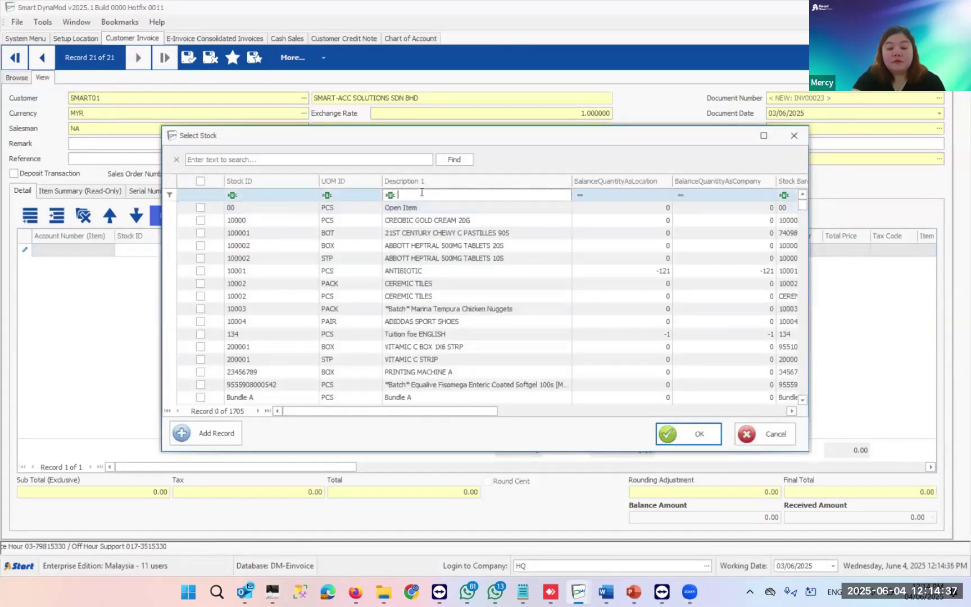
text(SERV)
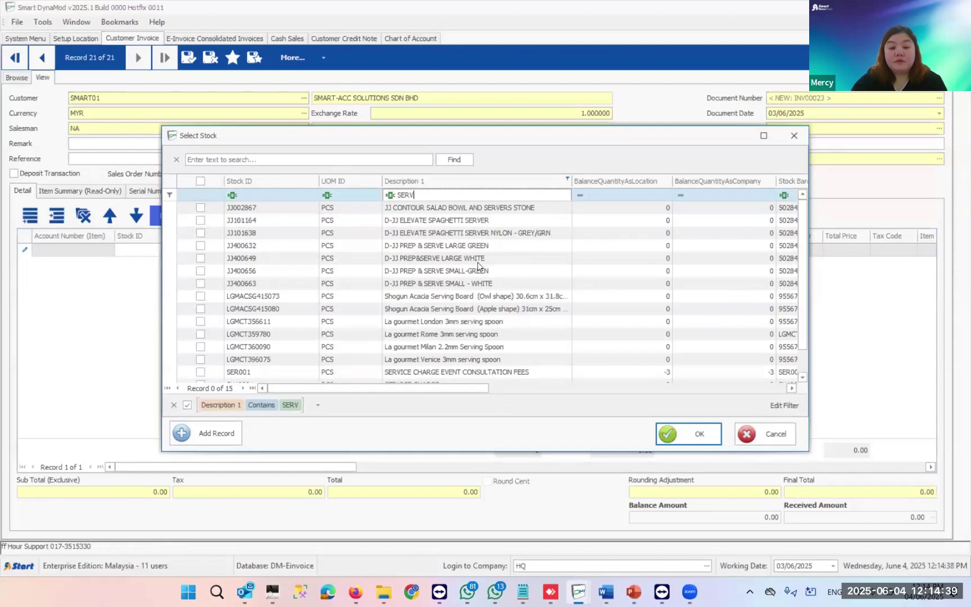
click(496, 363)
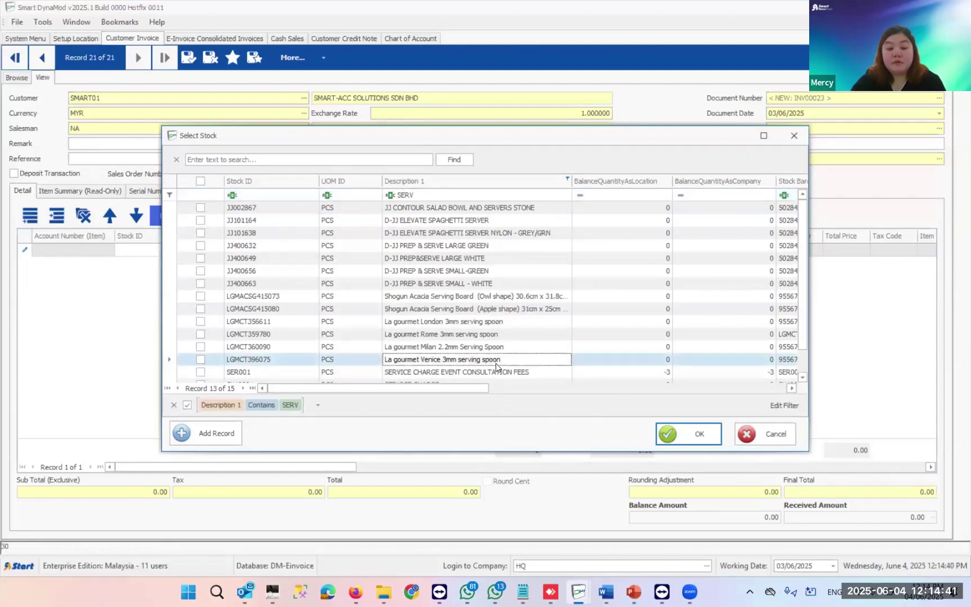
scroll(466, 372, down, 1)
click(450, 371)
key(Return)
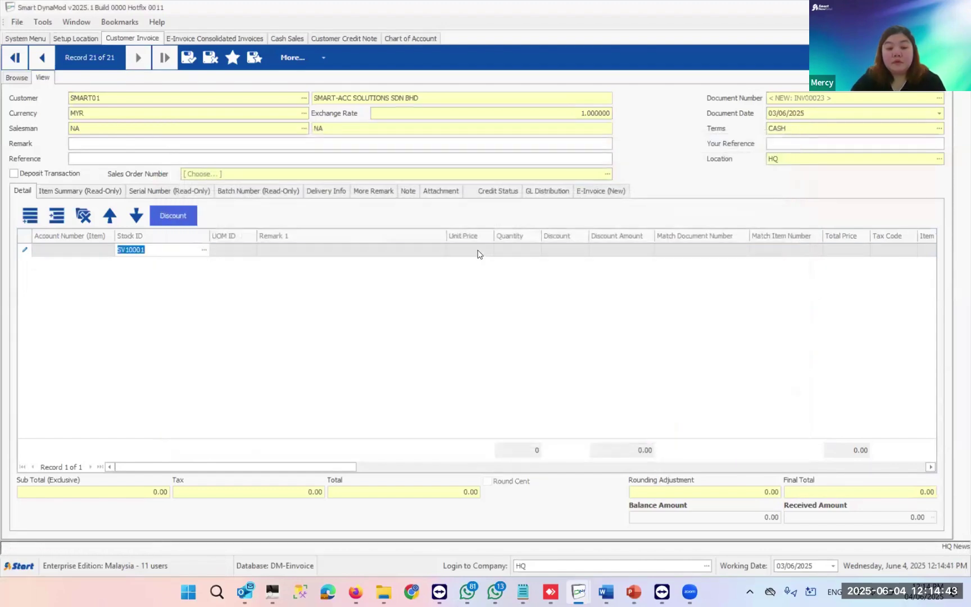
click(484, 251)
text(2,000)
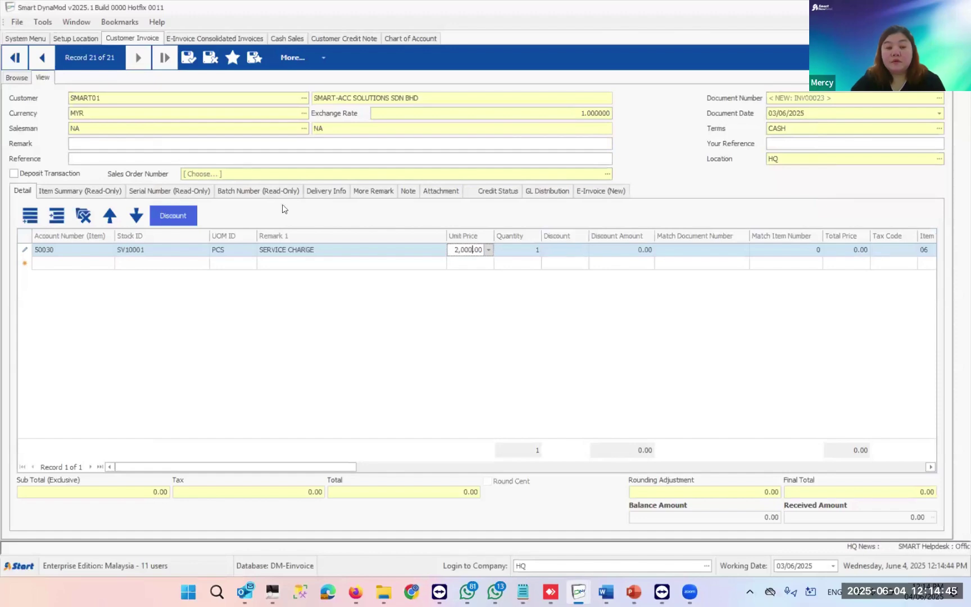
click(140, 264)
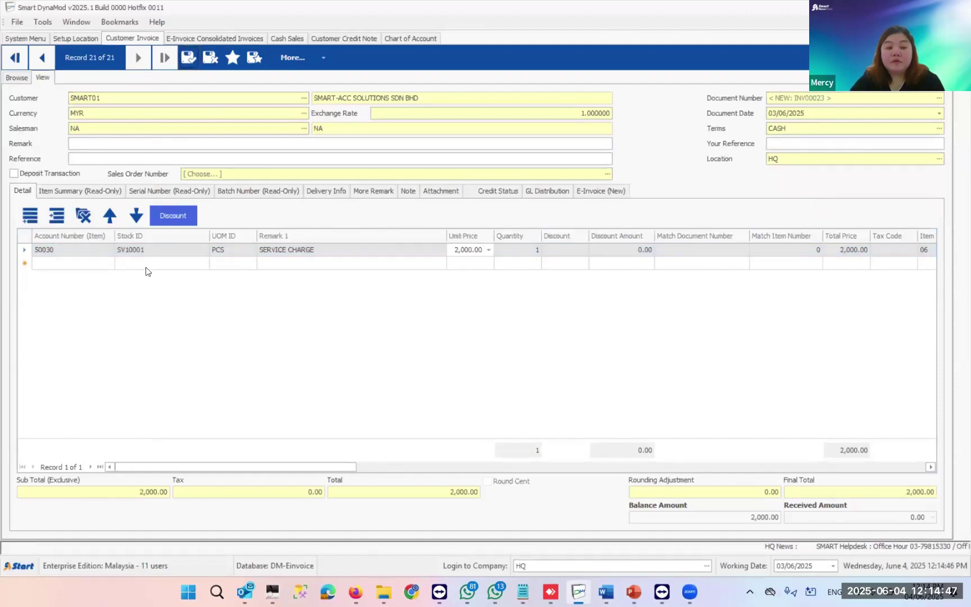
- Add an OTHER COST - RENTAL HOTEL line (OTH10001) at 30,000.00 and save the invoice
click(145, 264)
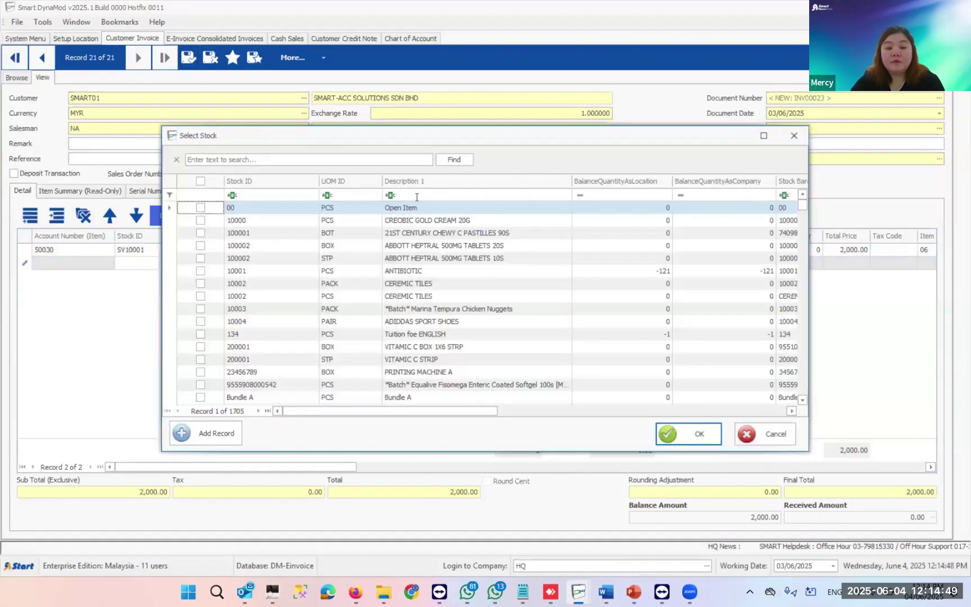
click(416, 195)
text(RENT)
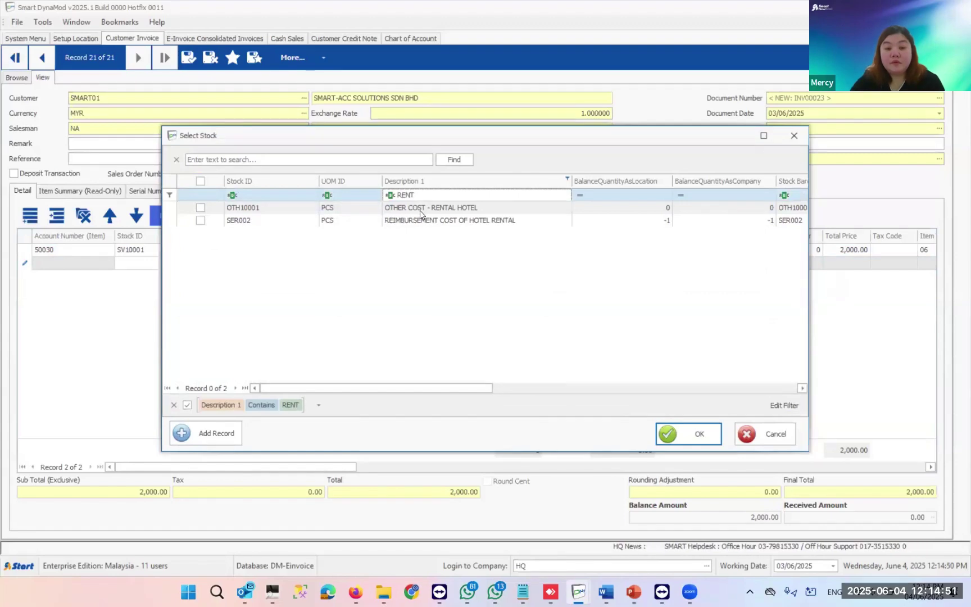
double_click(420, 209)
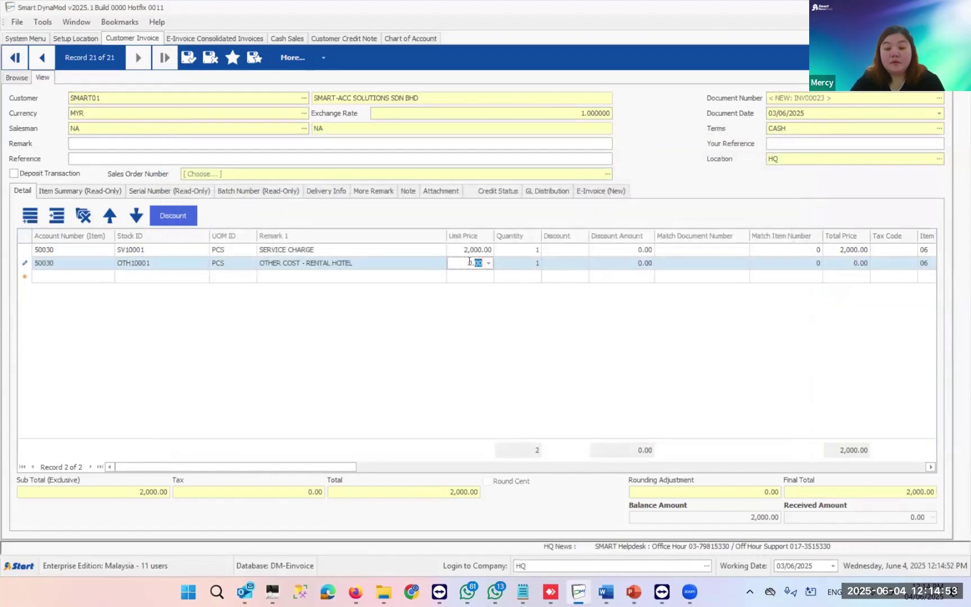
text(30,00)
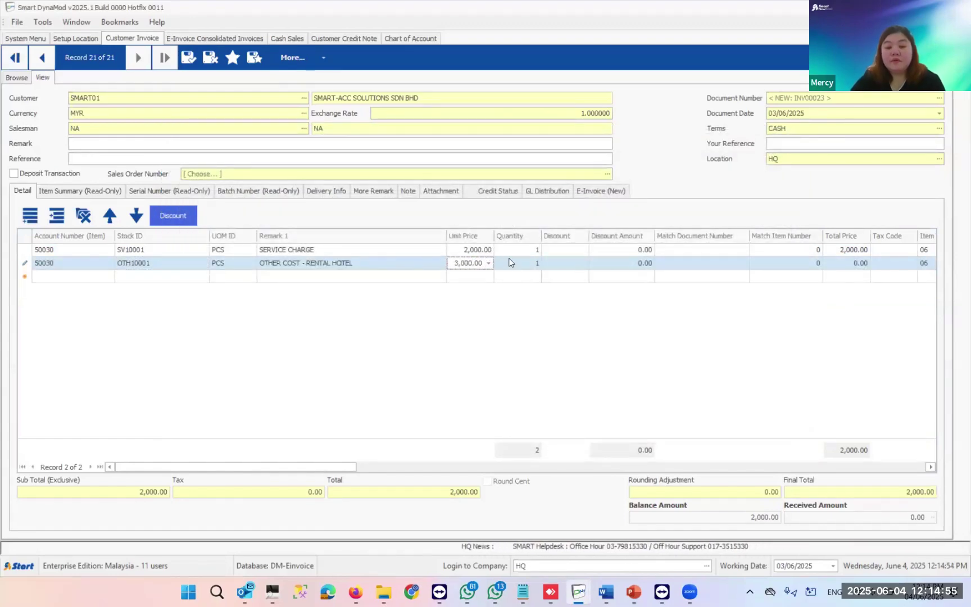
text(0)
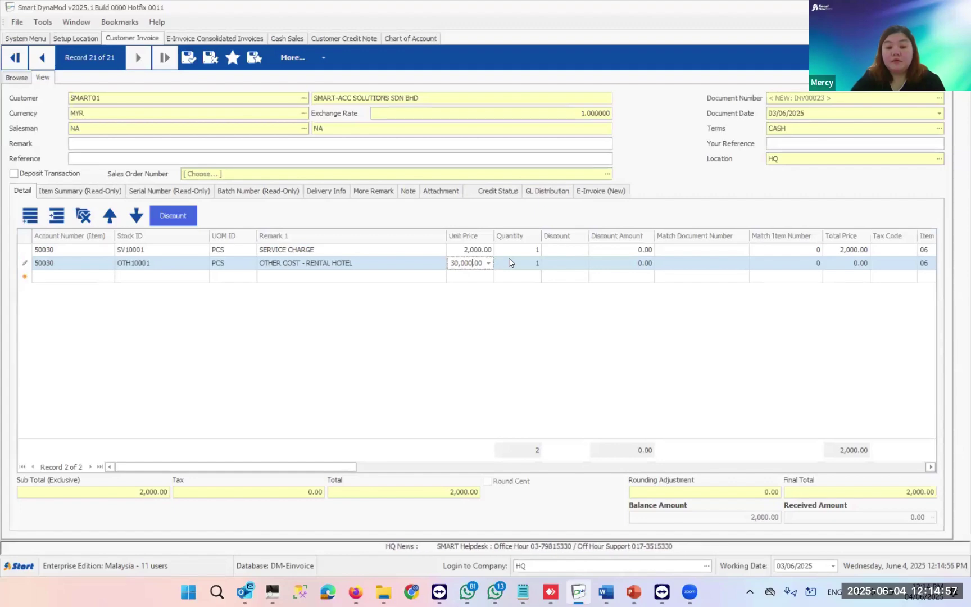
click(189, 58)
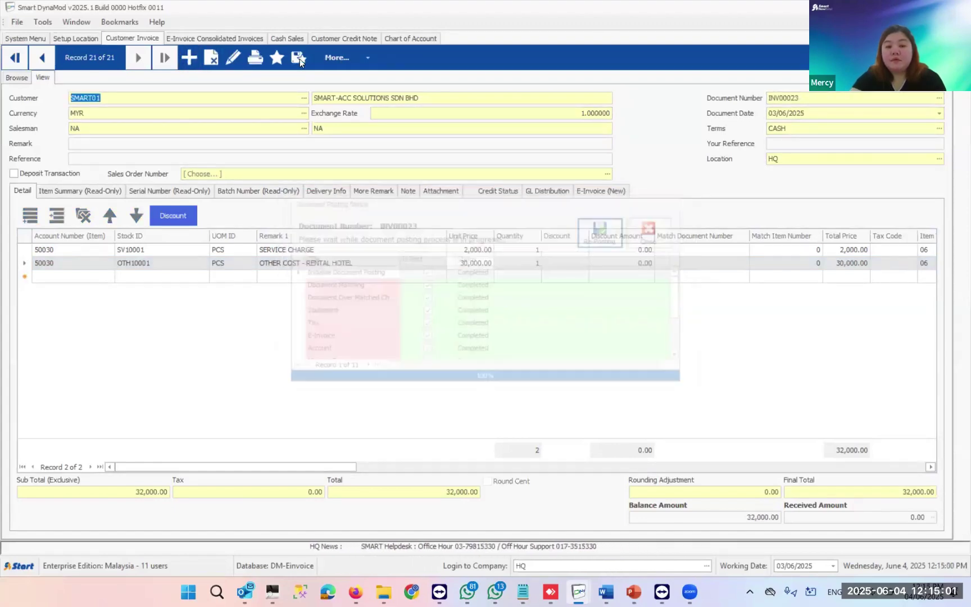
- Submit the invoice through E-Invoice Actions > Submit Document and confirm the submission
click(338, 57)
mouse_move(380, 282)
click(628, 284)
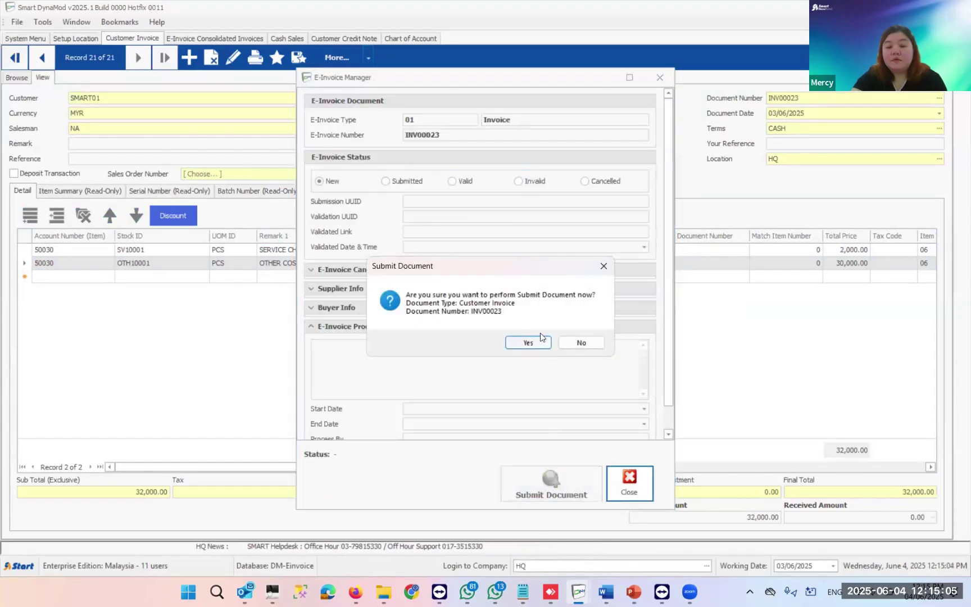
click(539, 342)
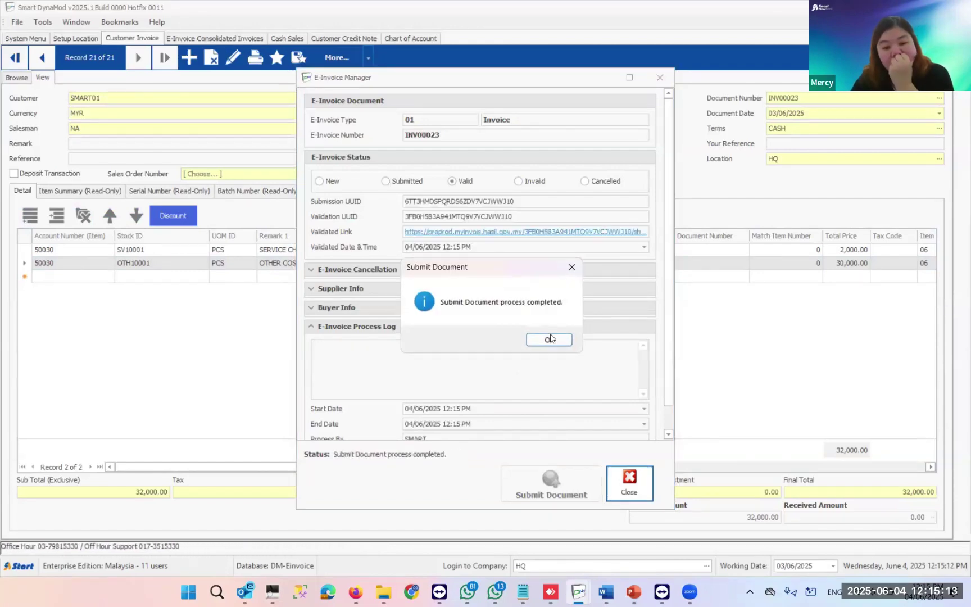
click(549, 339)
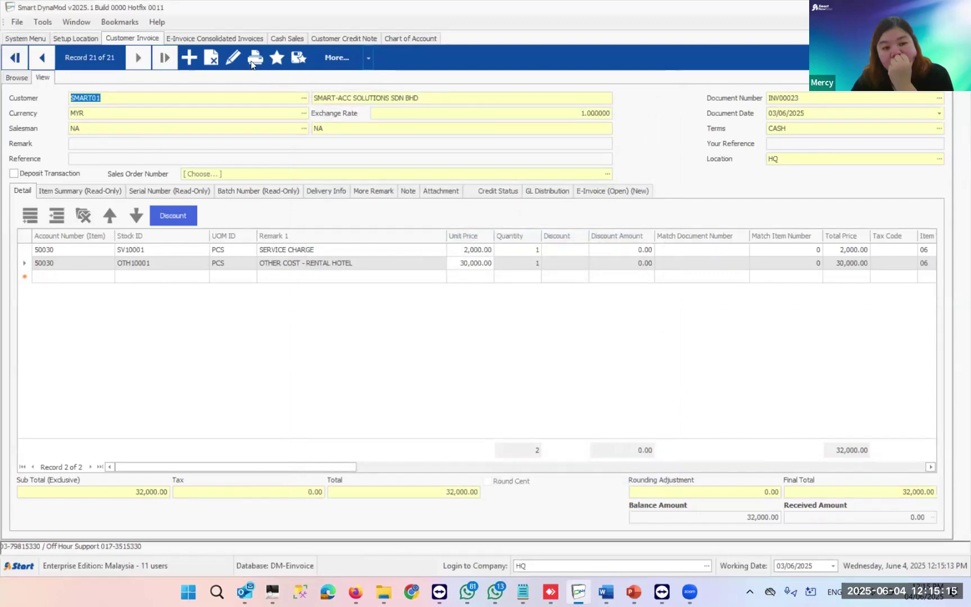
- Preview the invoice in E-Invoice (A4) format and scroll through the 022 and 027 lines
click(254, 59)
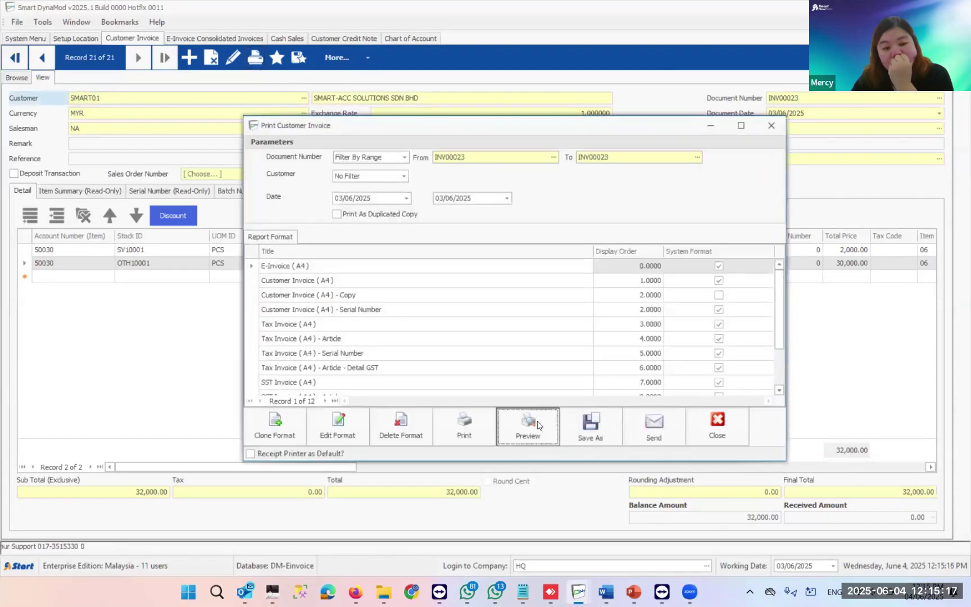
click(537, 425)
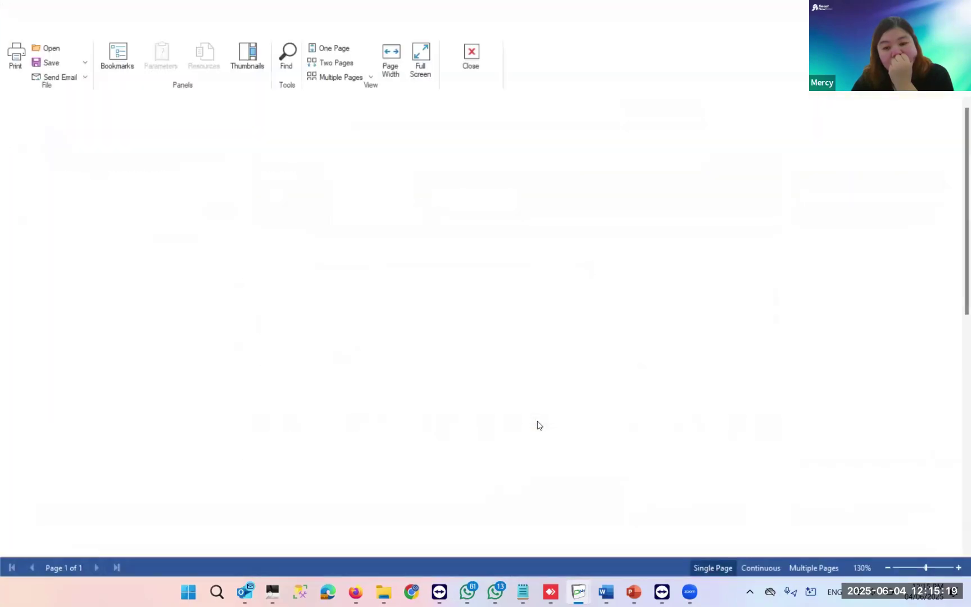
scroll(536, 423, down, 2)
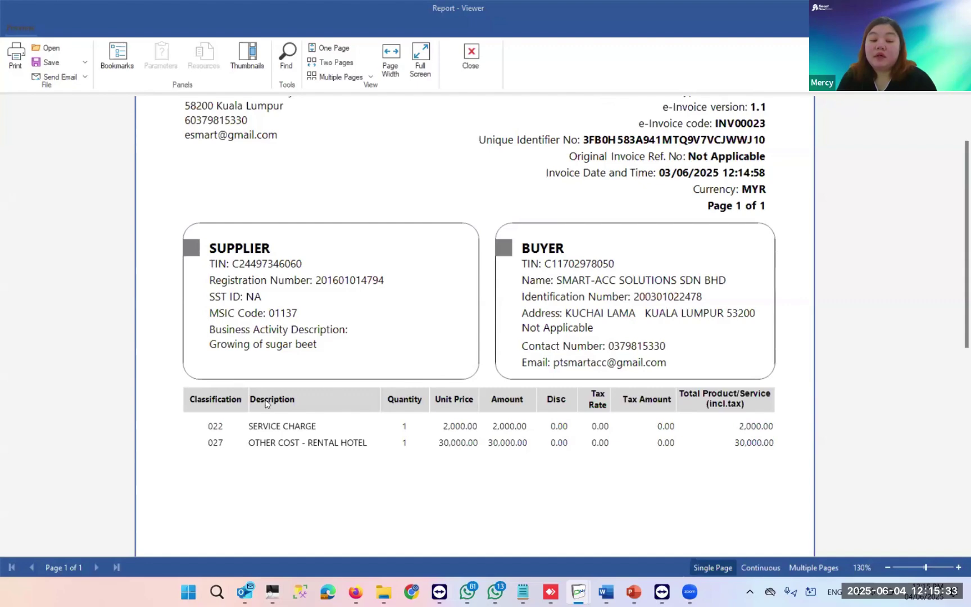
scroll(646, 363, down, 5)
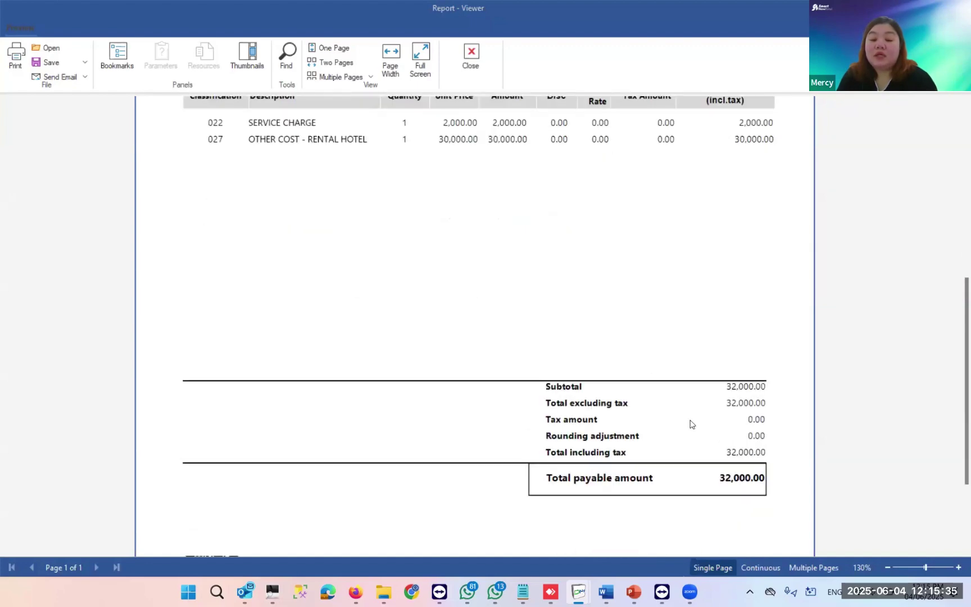
scroll(590, 399, up, 7)
scroll(562, 484, down, 2)
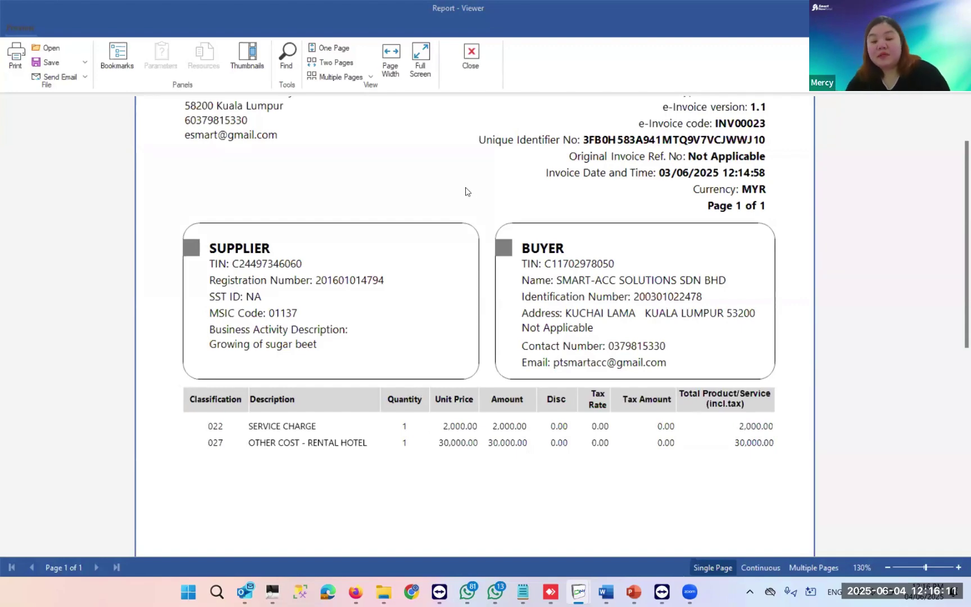
scroll(504, 179, down, 3)
scroll(505, 147, down, 3)
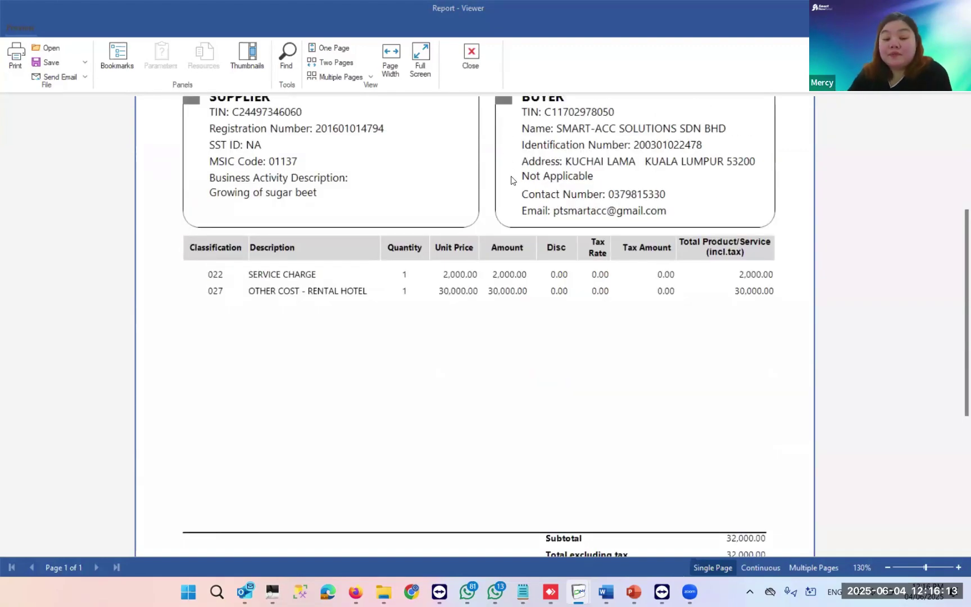
scroll(514, 184, down, 10)
scroll(646, 128, up, 15)
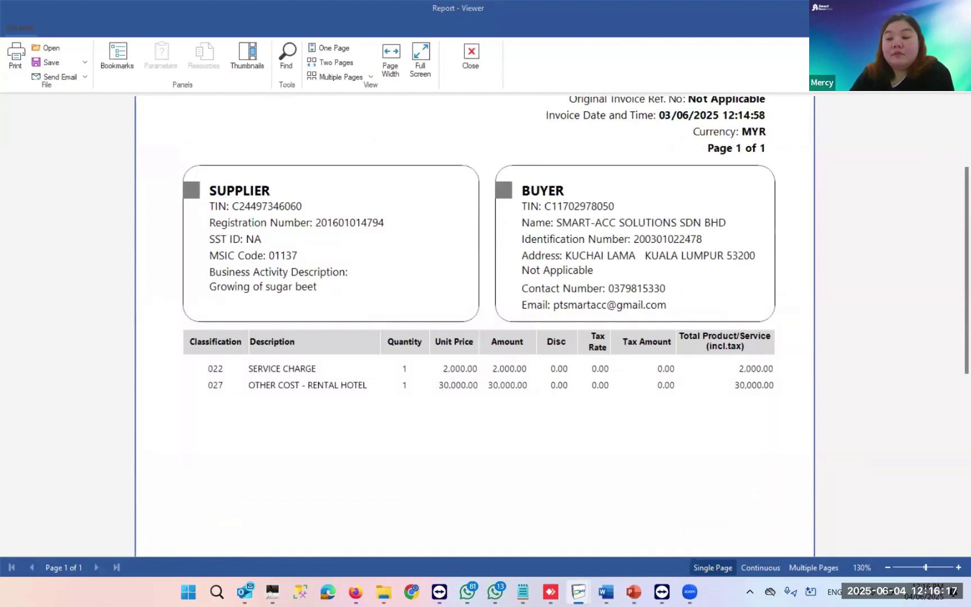
- Close the invoice preview without saving and present the slides through to Illustration 14
key(alt+Tab)
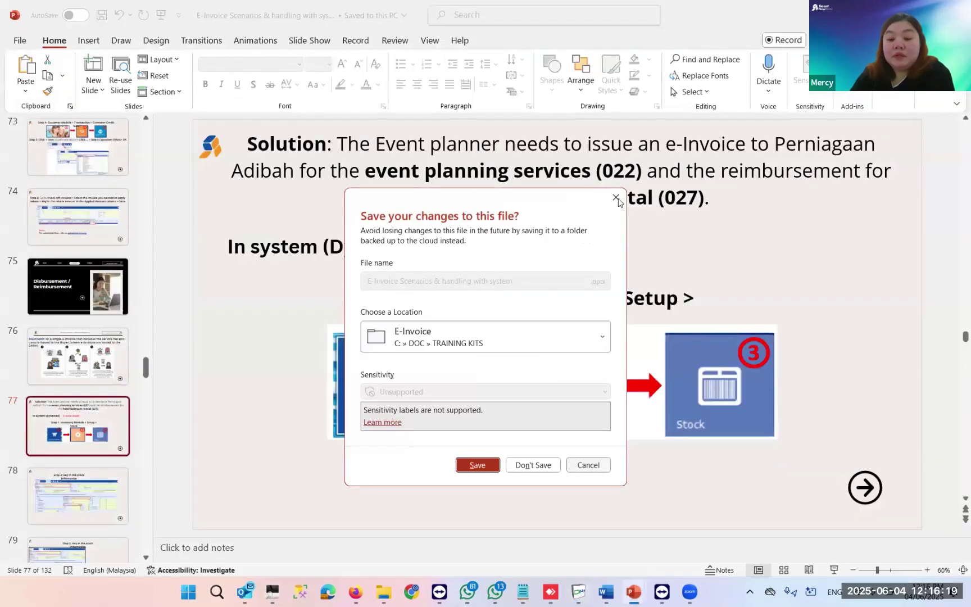
click(615, 198)
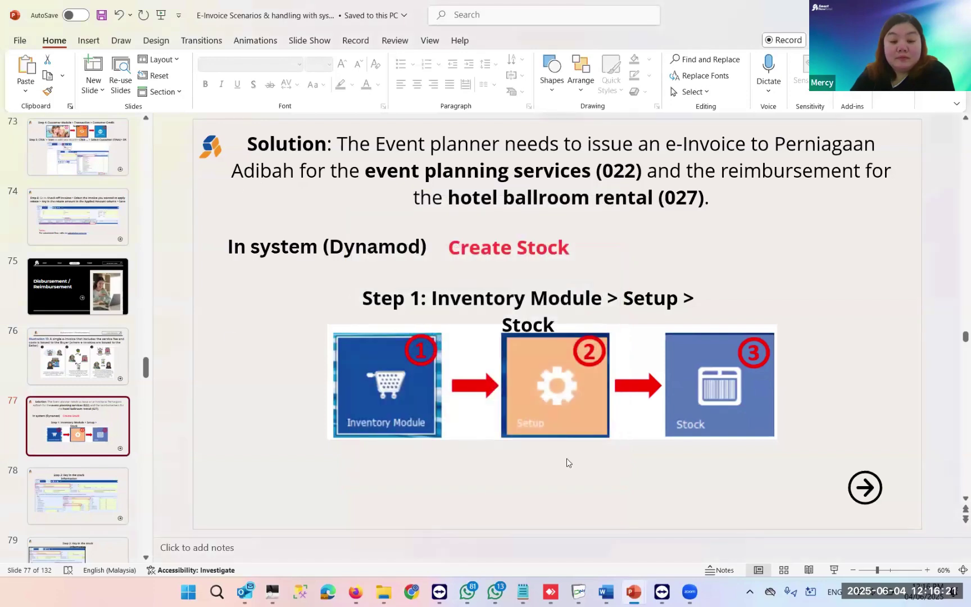
click(834, 570)
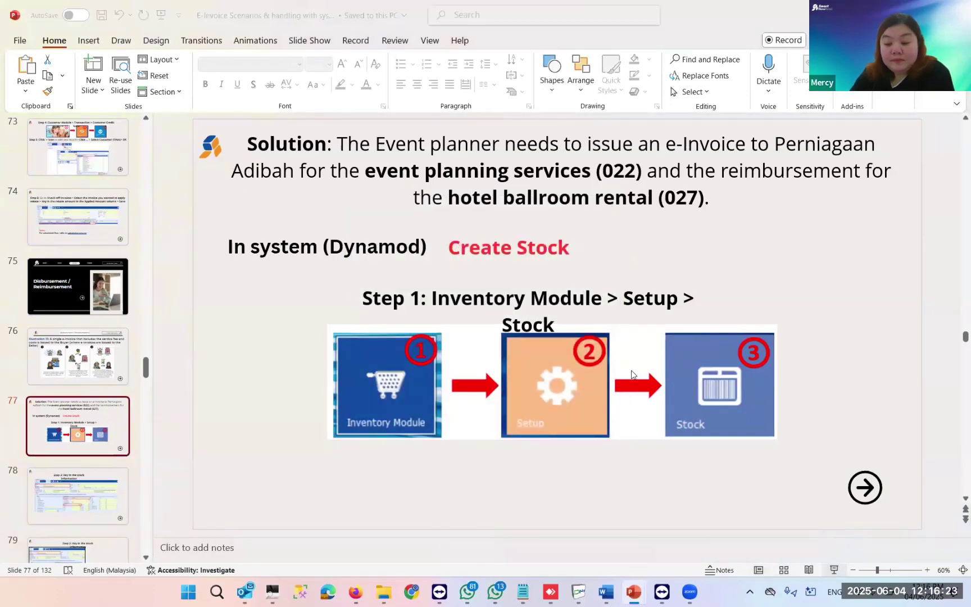
click(632, 372)
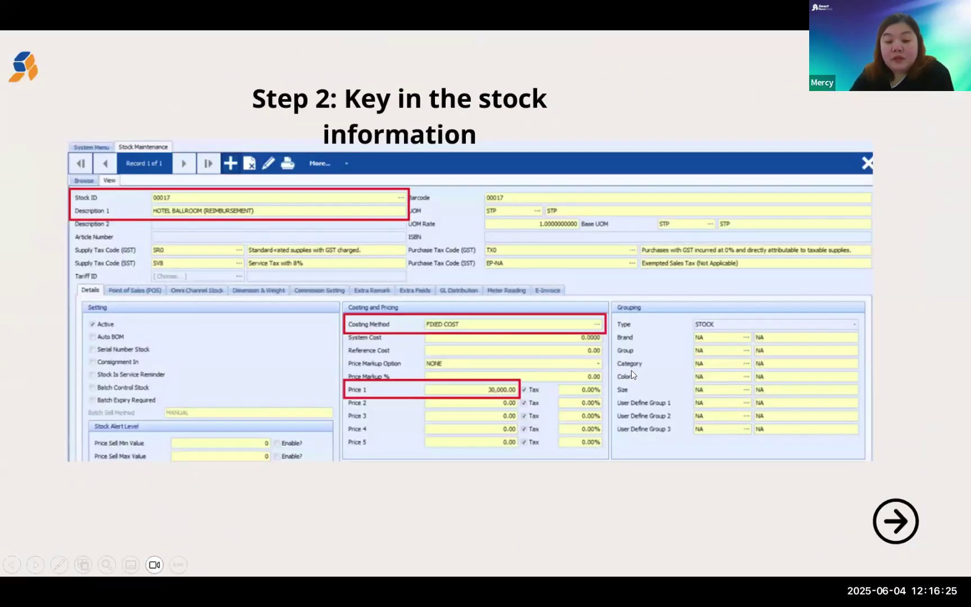
click(632, 375)
click(585, 289)
click(584, 290)
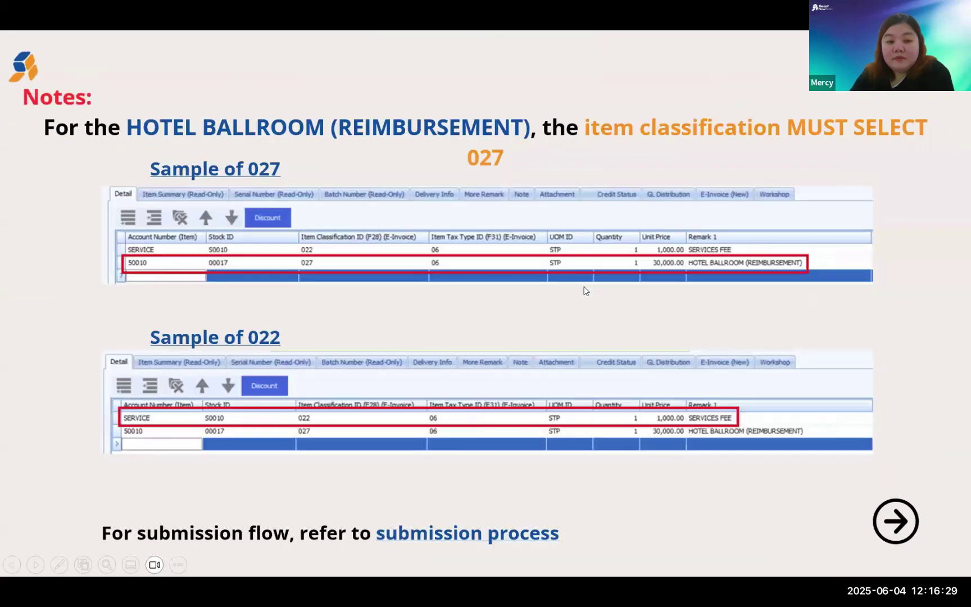
click(584, 290)
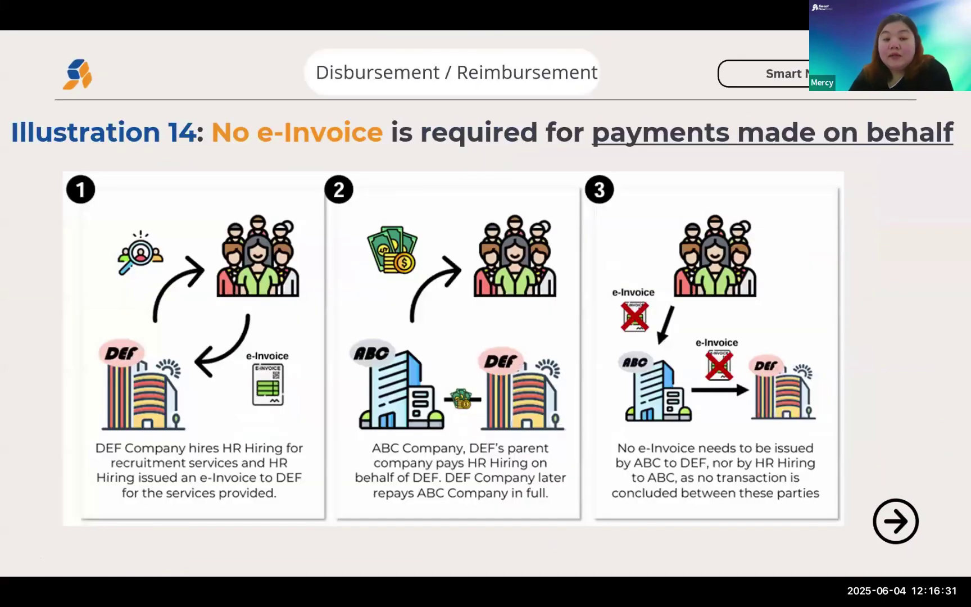
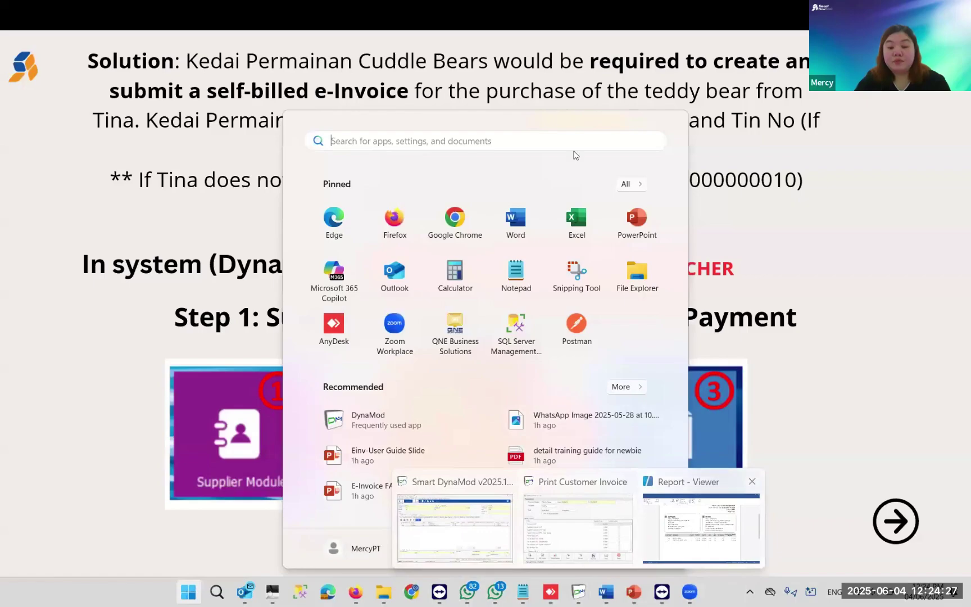
- Leave the PowerPoint slideshow and switch back to the Smart DynaMod Customer Invoice window
key(alt+Tab)
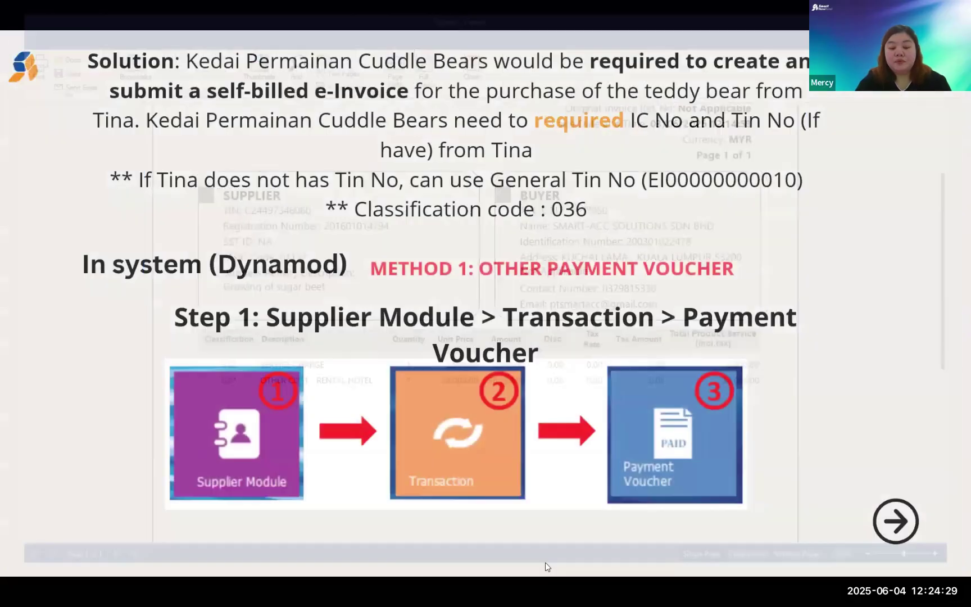
key(super)
mouse_move(578, 591)
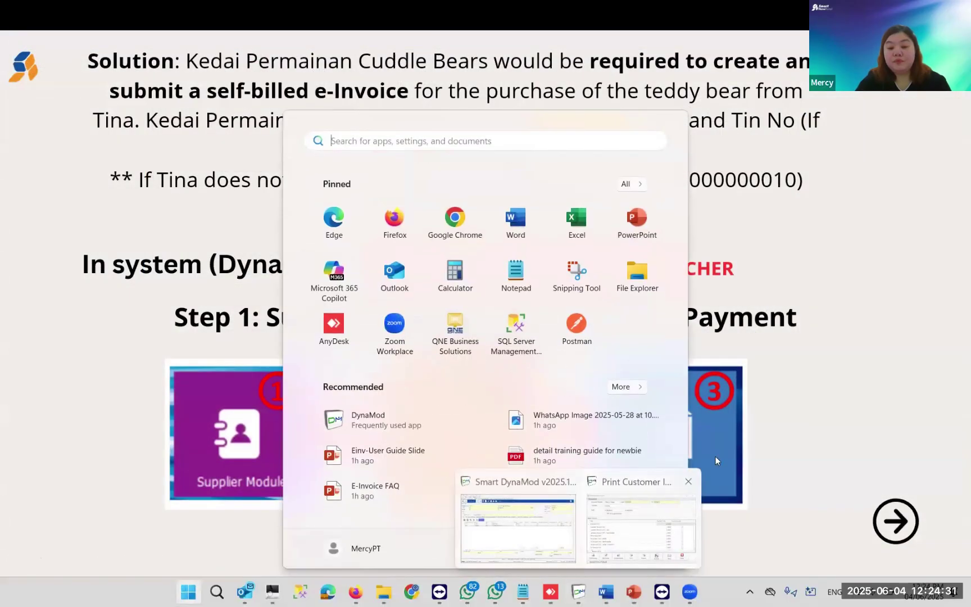
click(640, 519)
- Close the print dialog and start a new customer record showing its E-Invoice details
key(Escape)
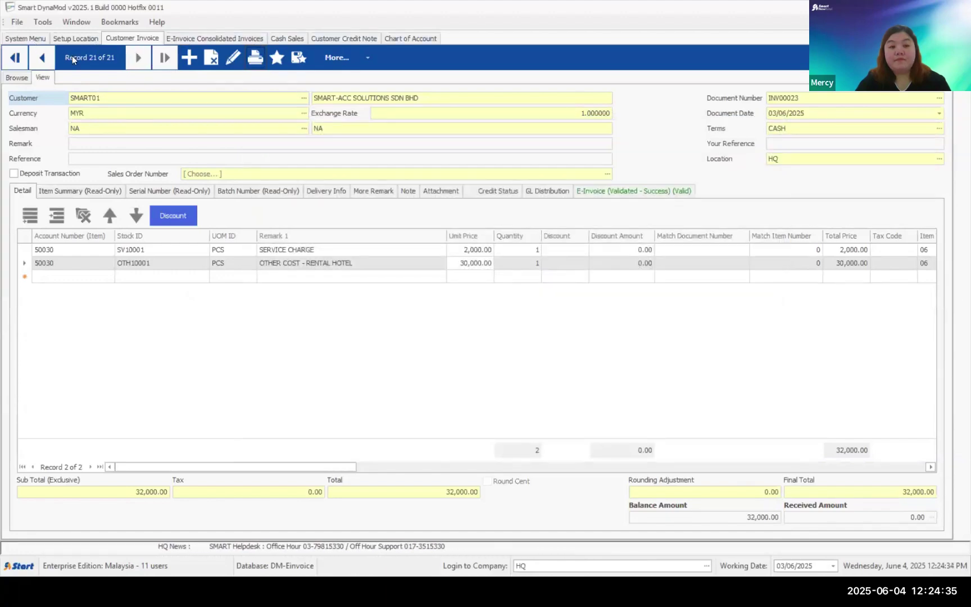
click(26, 38)
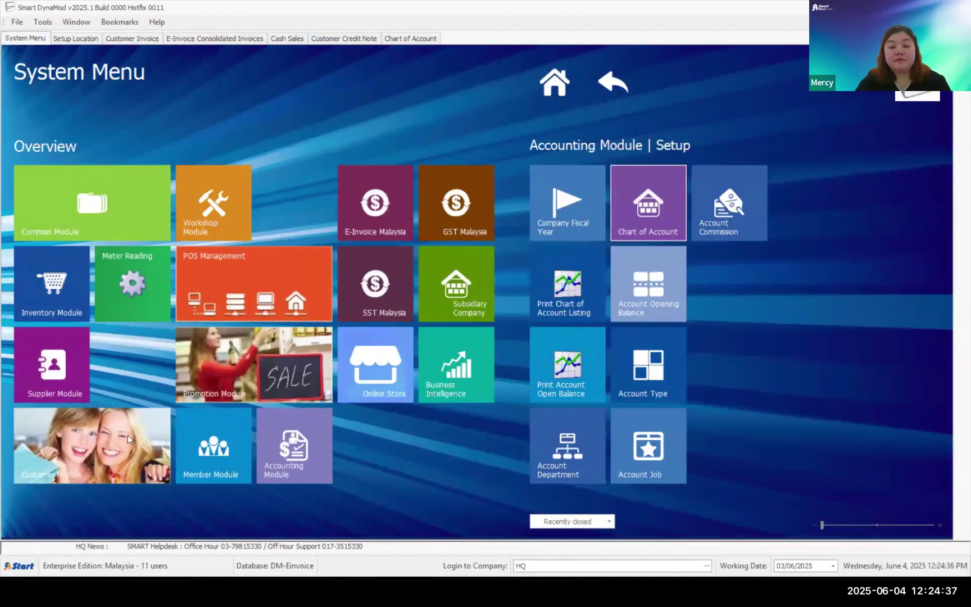
click(555, 217)
click(555, 217)
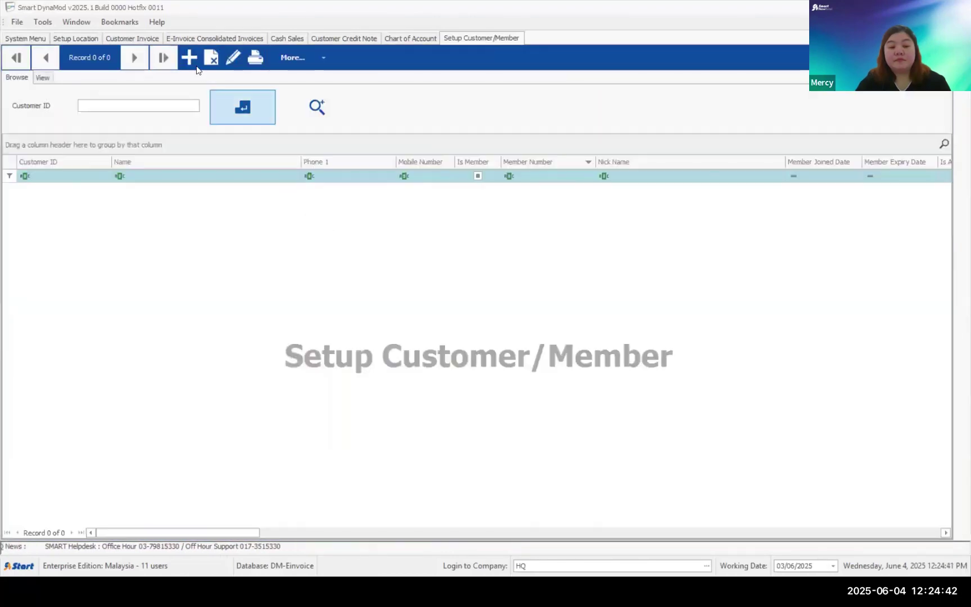
click(195, 63)
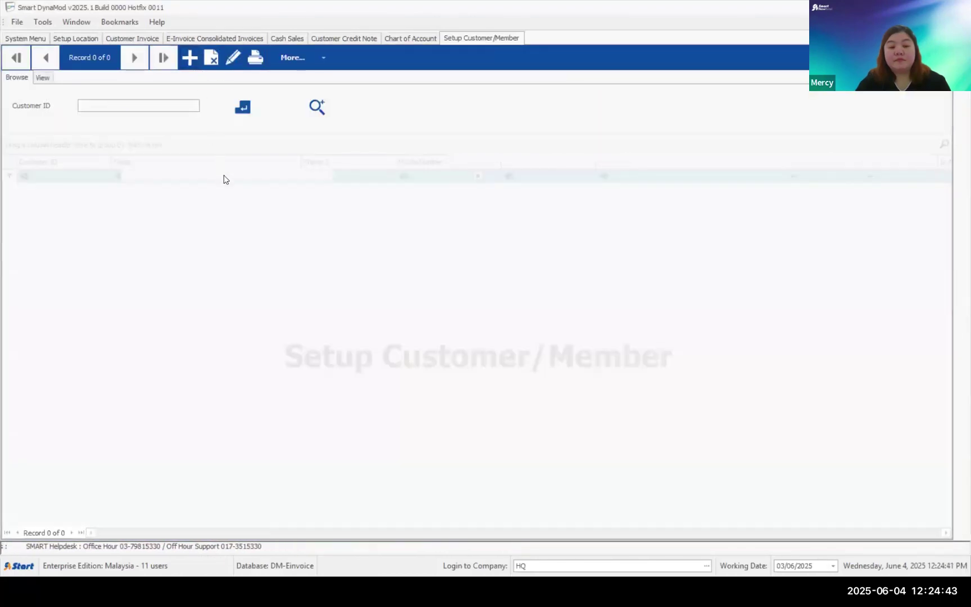
scroll(225, 515, down, 3)
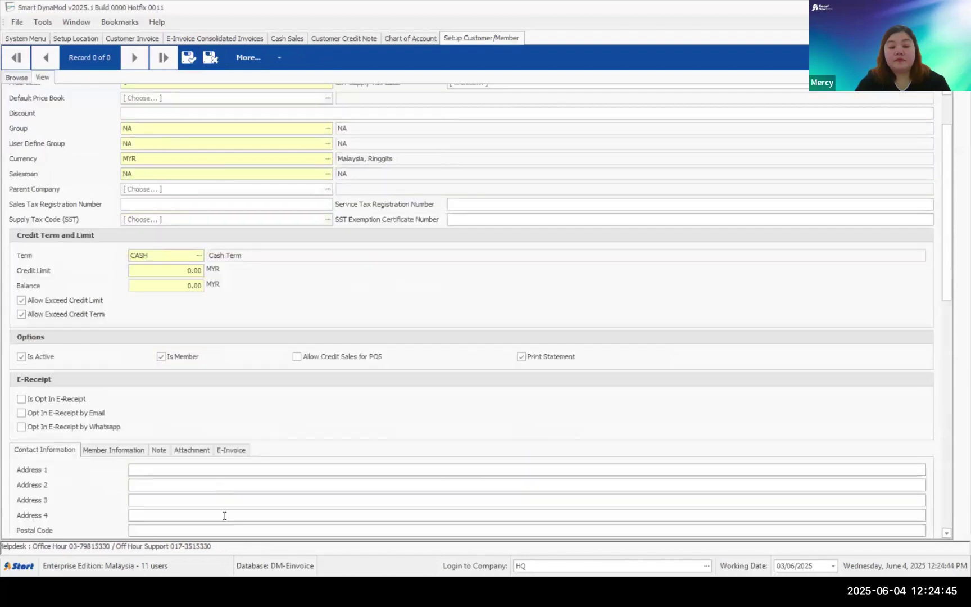
click(239, 453)
- Set the buyer registration type to NRIC and enter the customer's IC number
scroll(340, 442, down, 6)
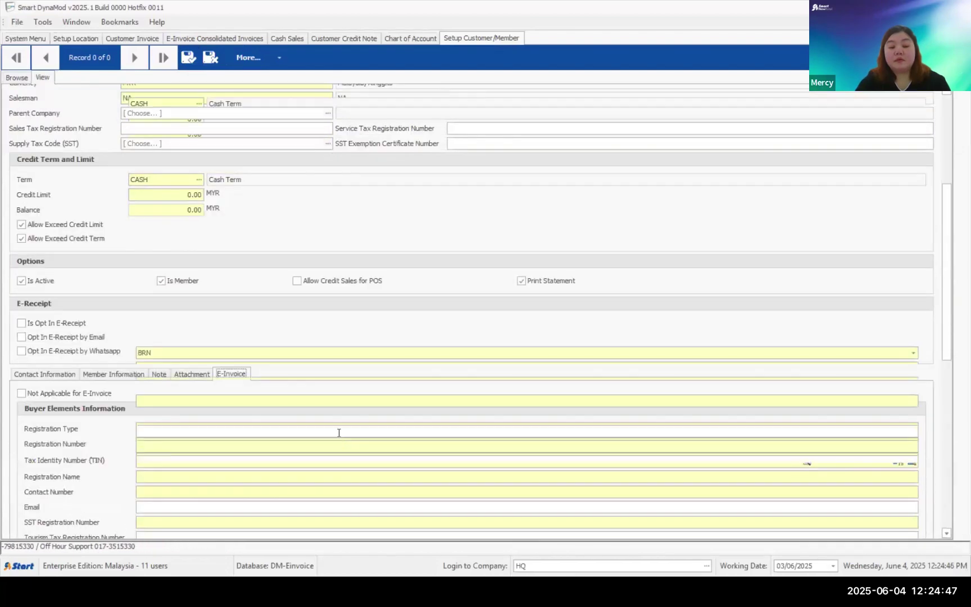
scroll(308, 368, up, 9)
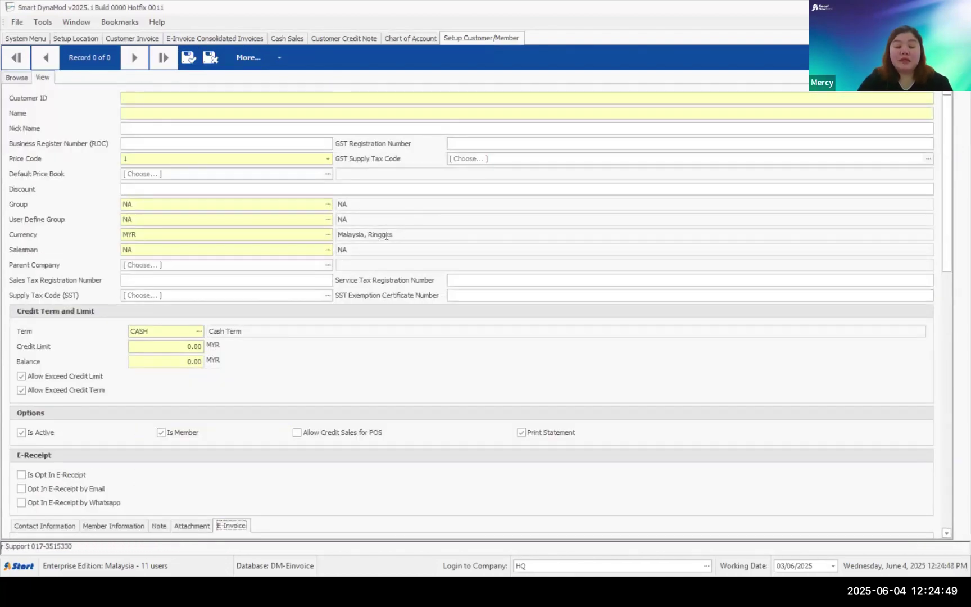
scroll(386, 235, down, 20)
scroll(375, 285, up, 3)
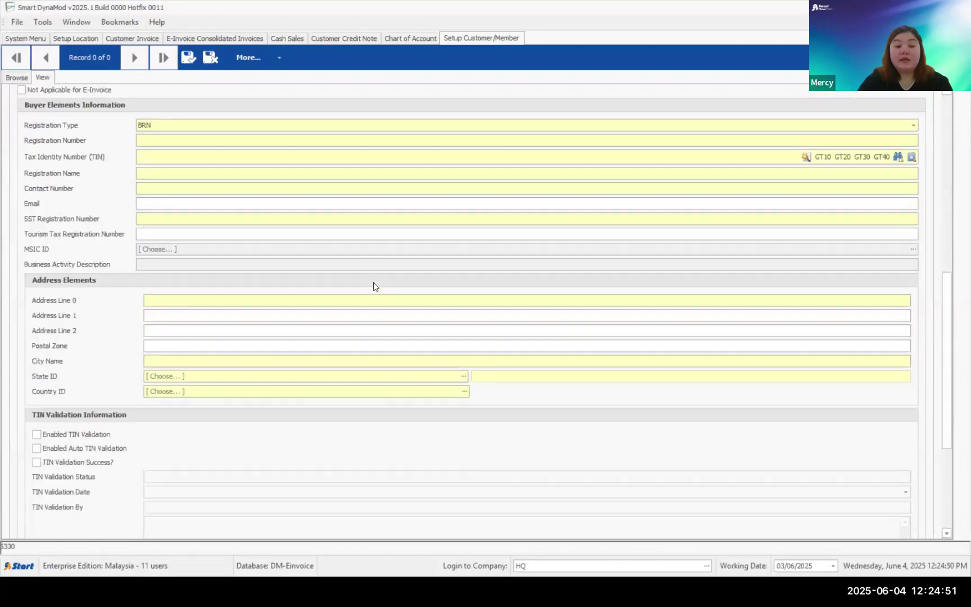
click(179, 129)
click(165, 147)
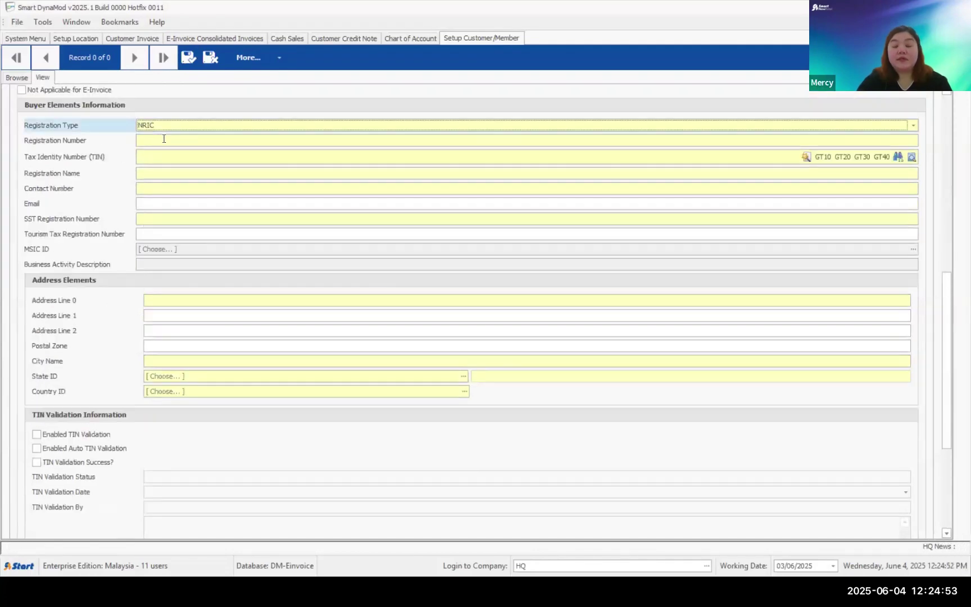
click(157, 141)
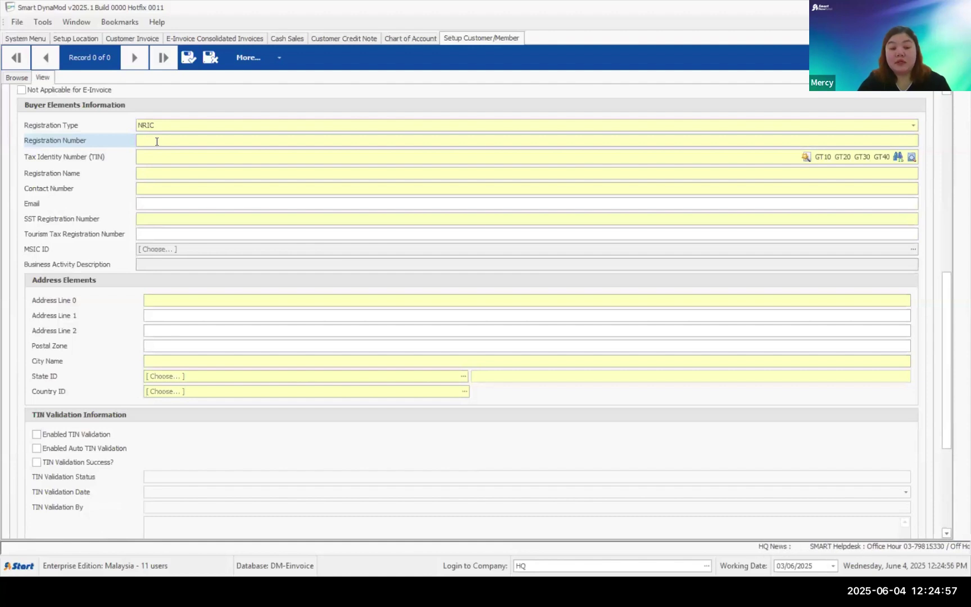
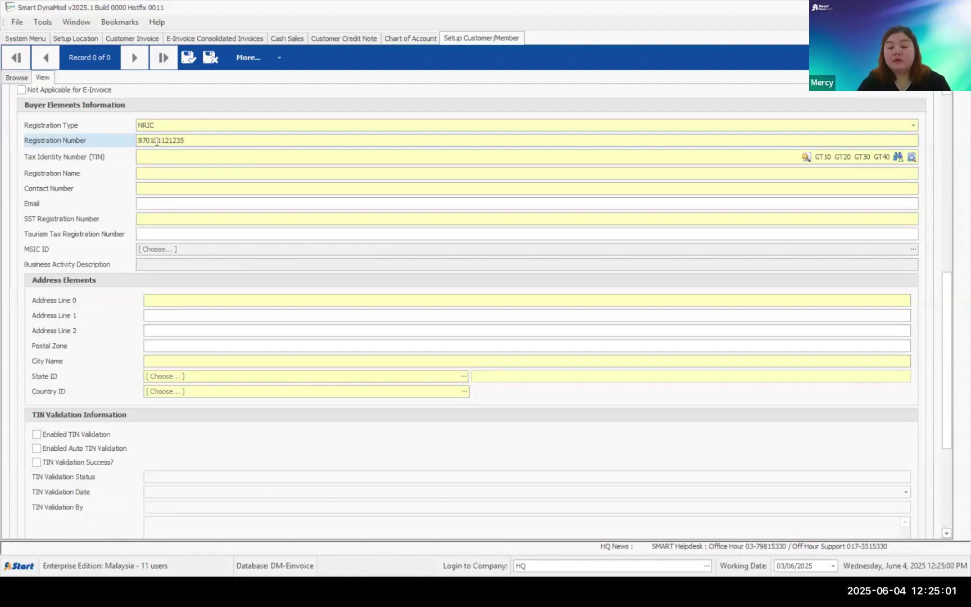
click(584, 157)
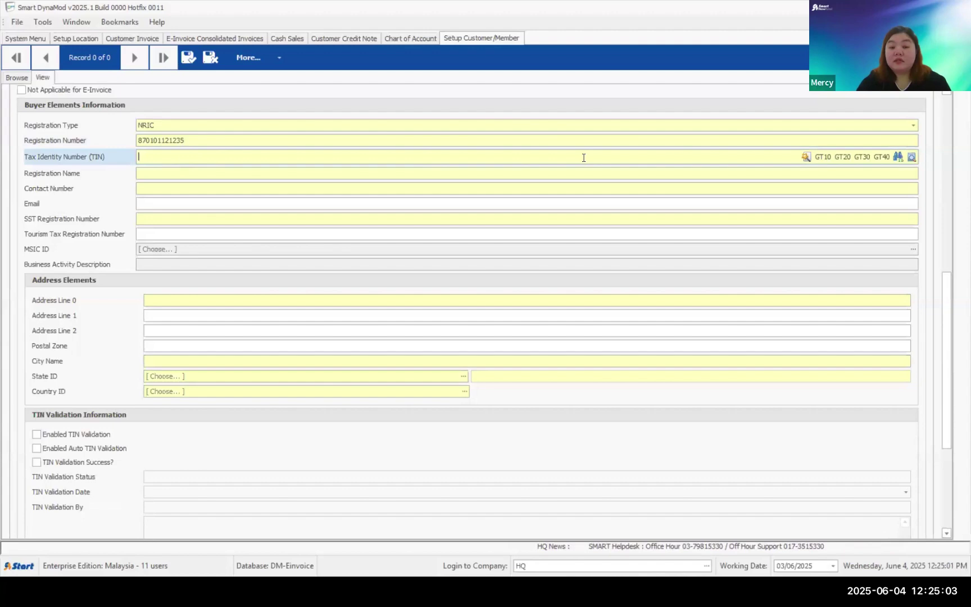
click(822, 157)
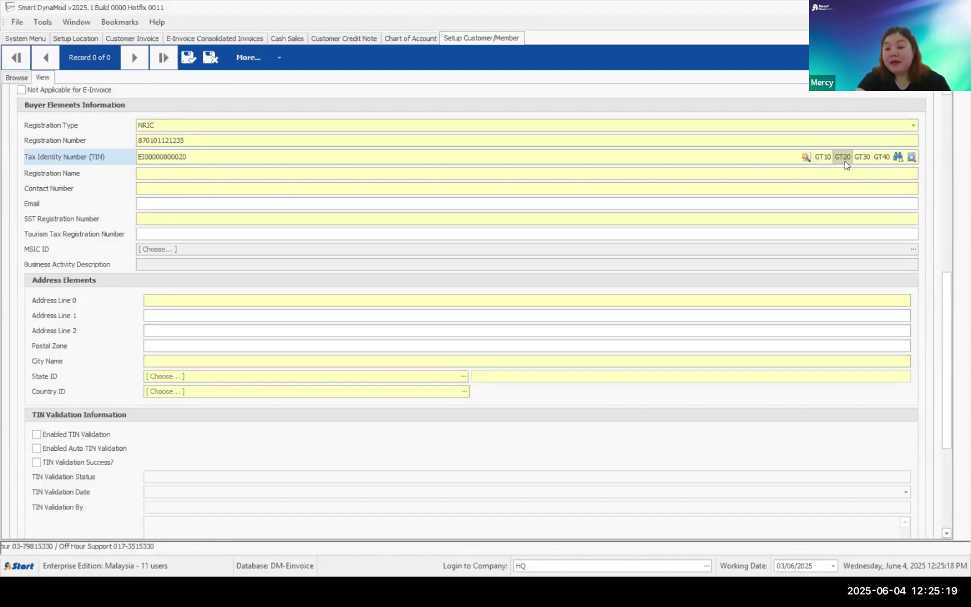
click(327, 126)
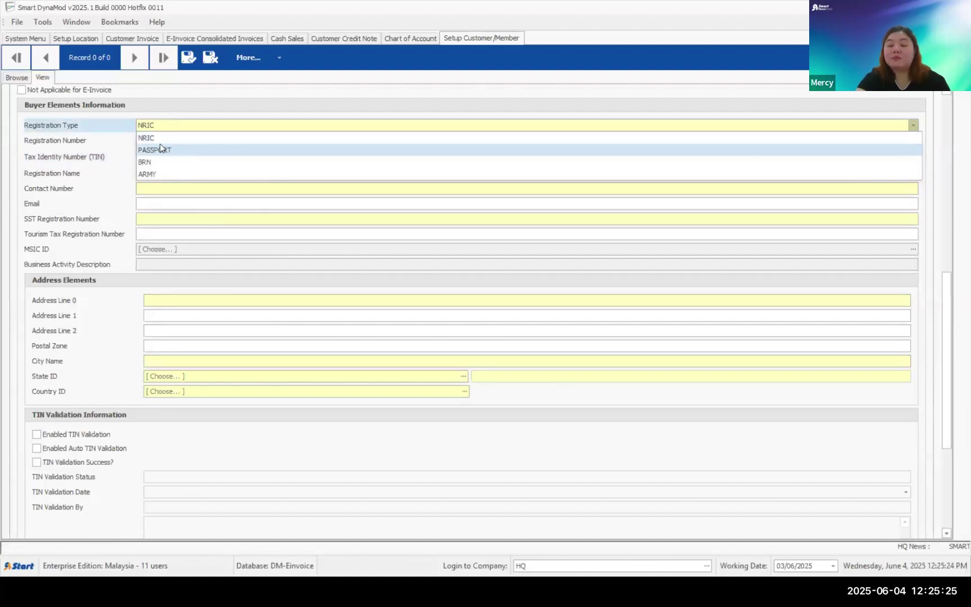
click(803, 211)
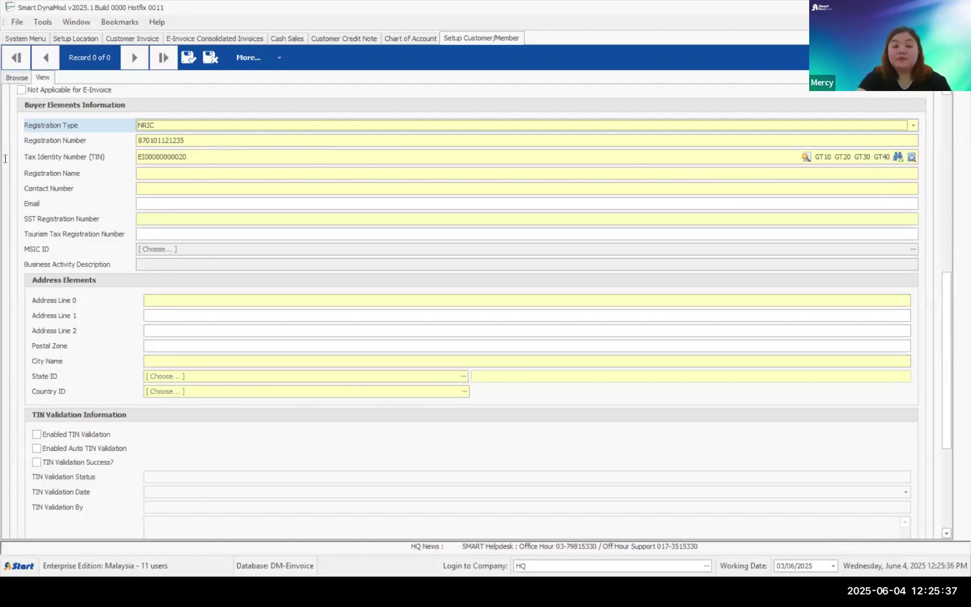
click(139, 157)
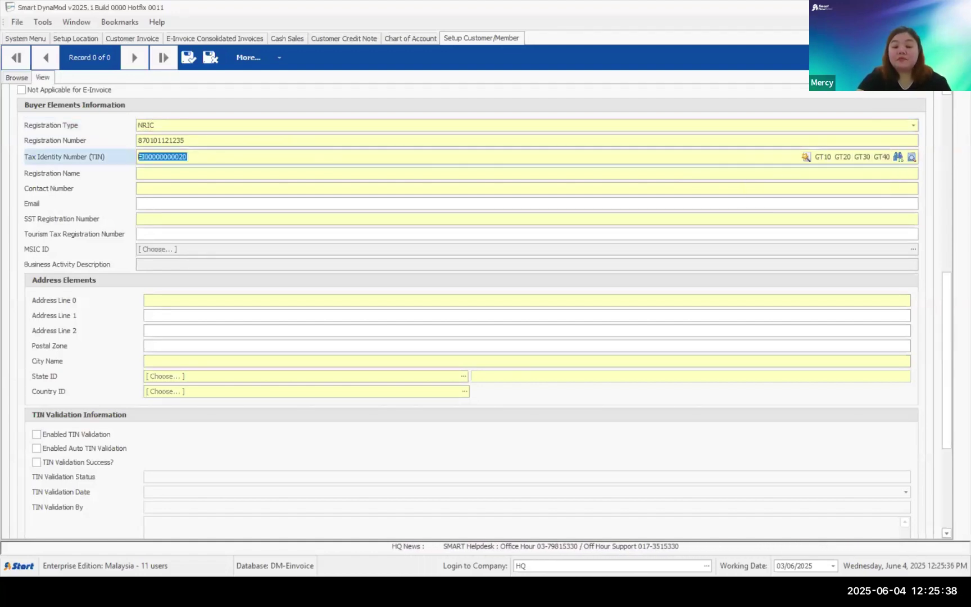
click(820, 160)
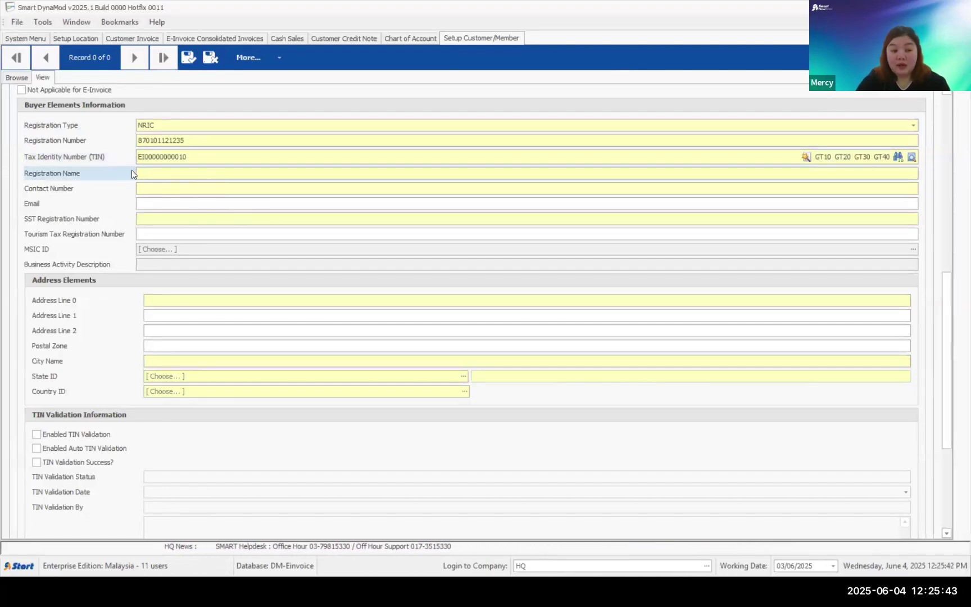
- Step through the contact and SST fields, then discard the new customer record
click(159, 190)
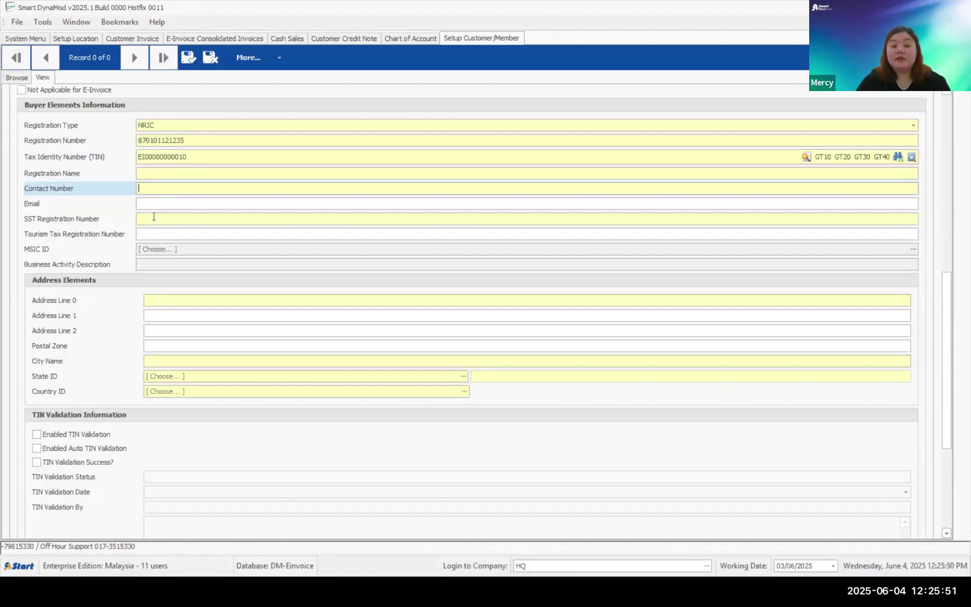
click(154, 217)
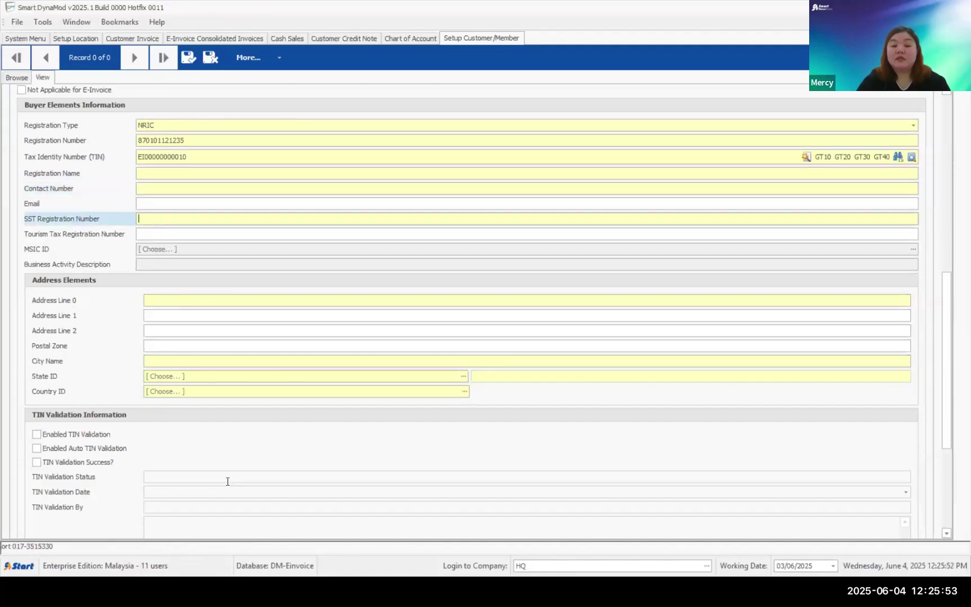
click(212, 64)
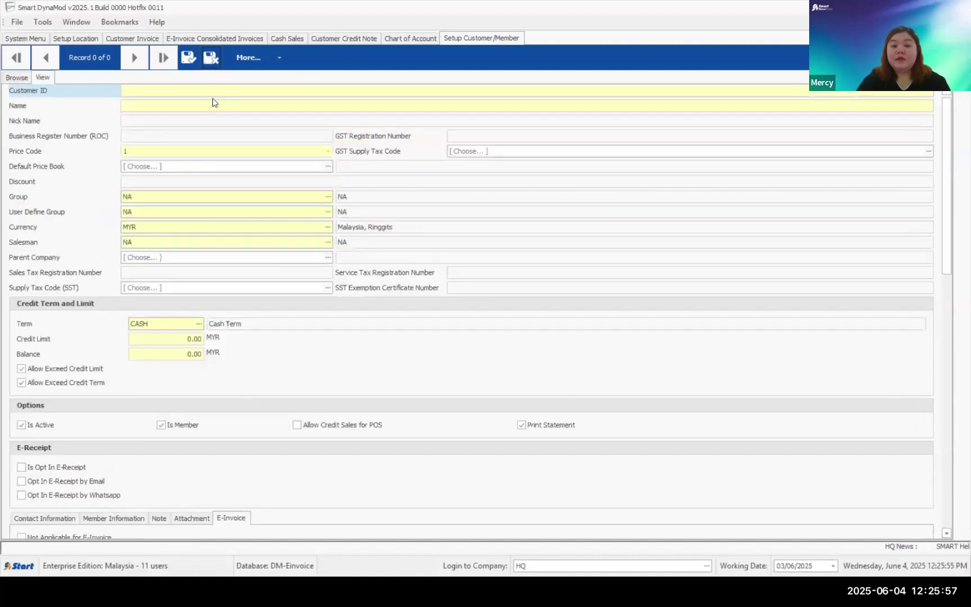
click(213, 58)
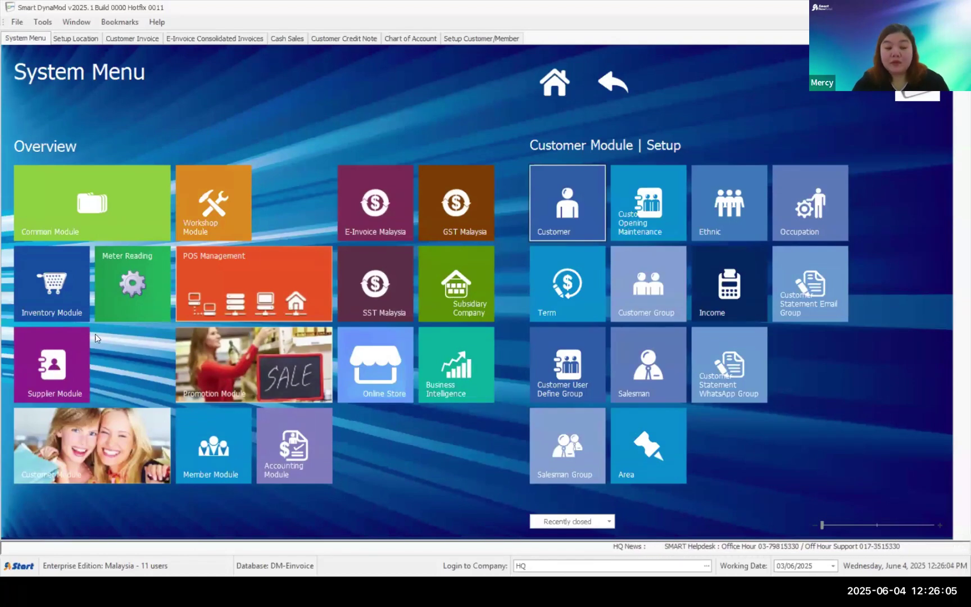
- Start a new supplier record in Supplier setup and show its E-Invoice details
click(67, 356)
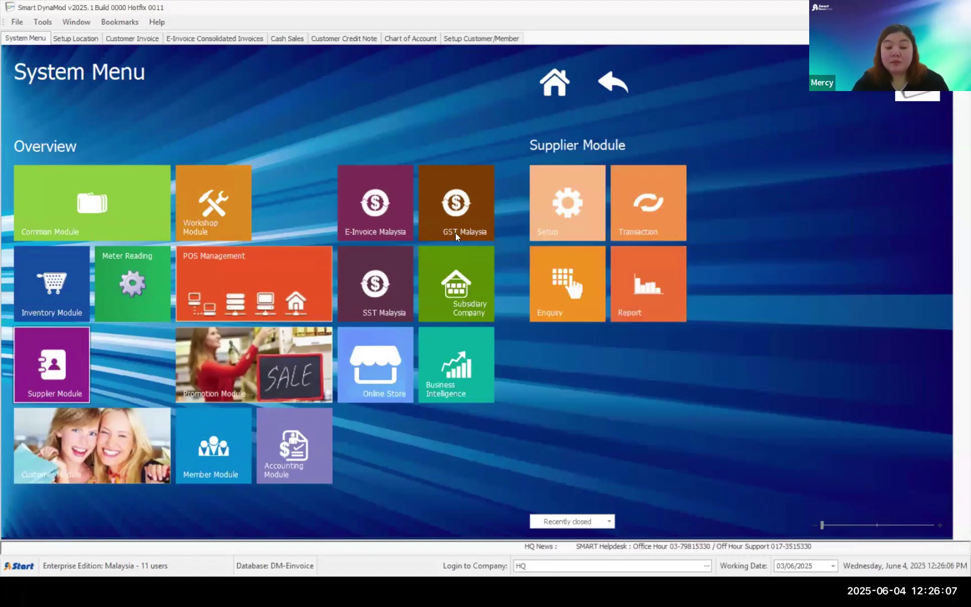
click(577, 212)
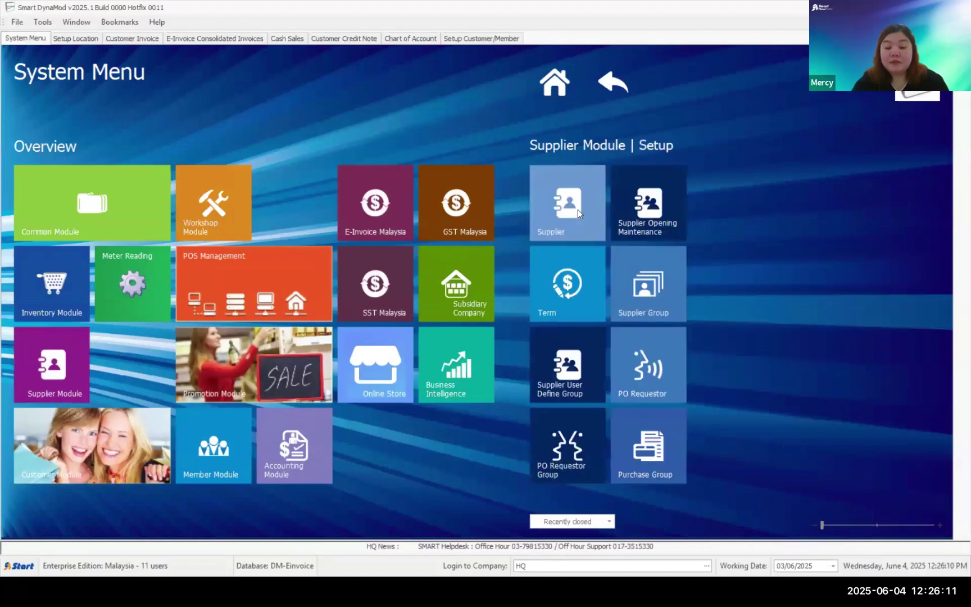
click(577, 210)
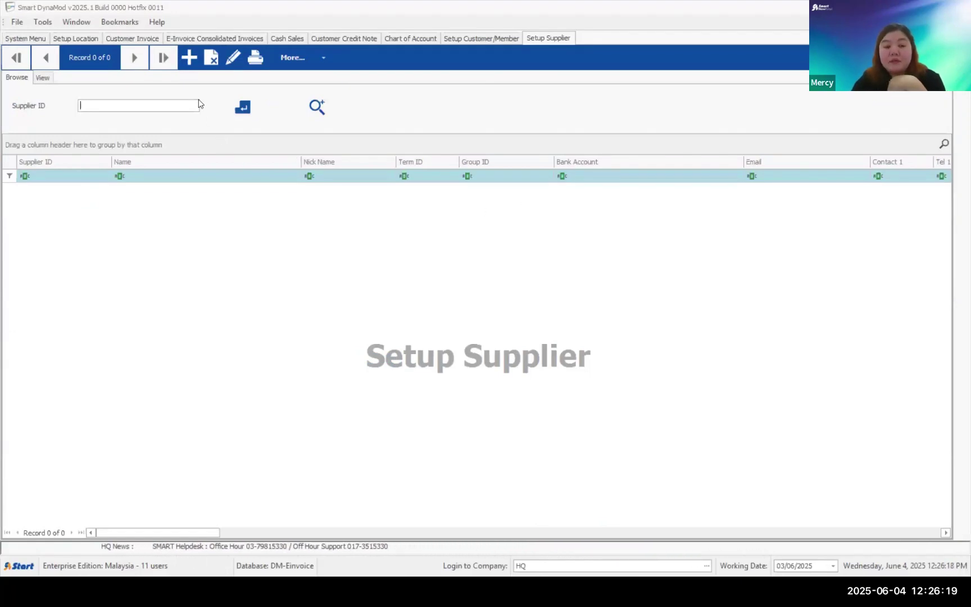
click(190, 58)
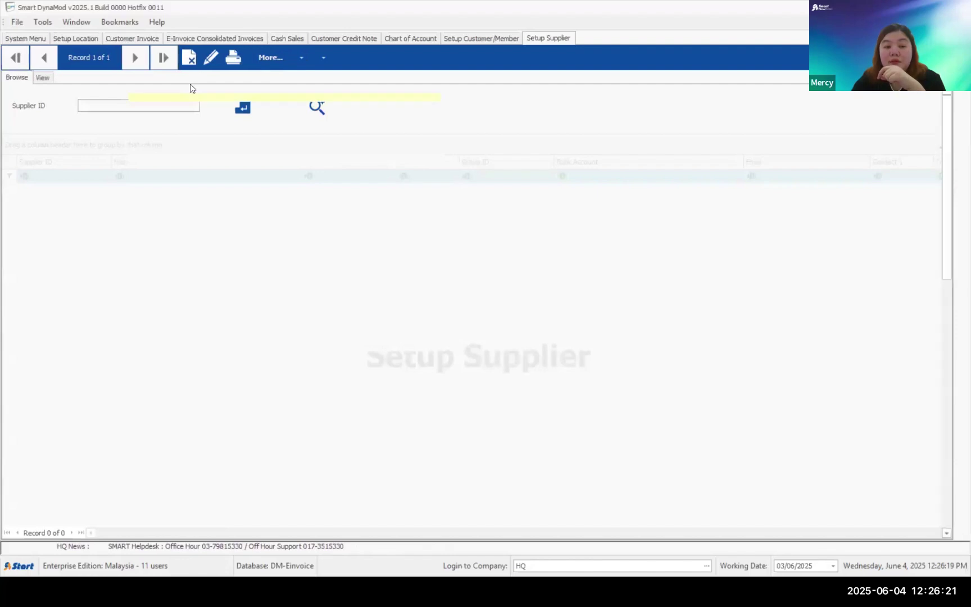
scroll(331, 371, down, 2)
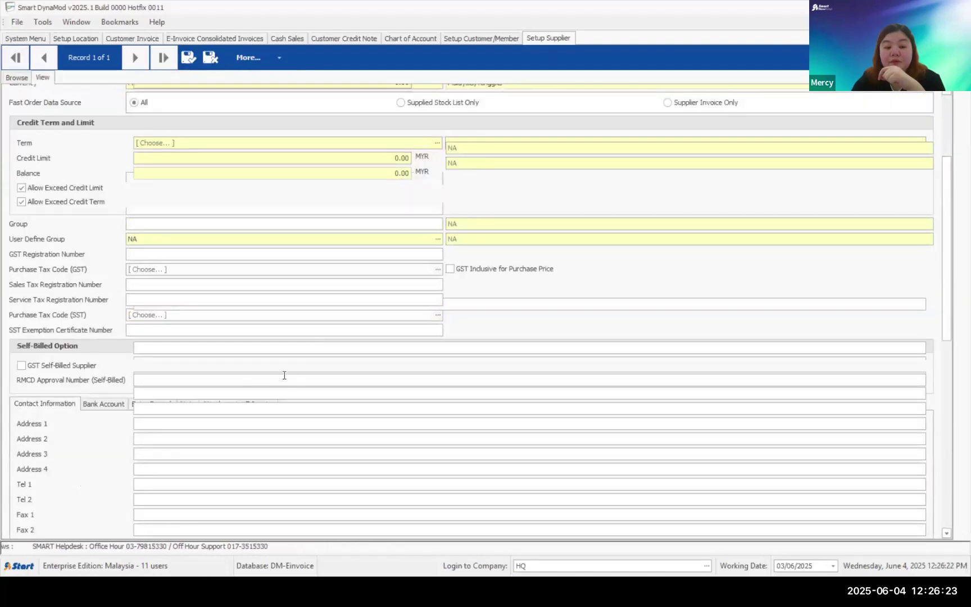
scroll(208, 111, down, 1)
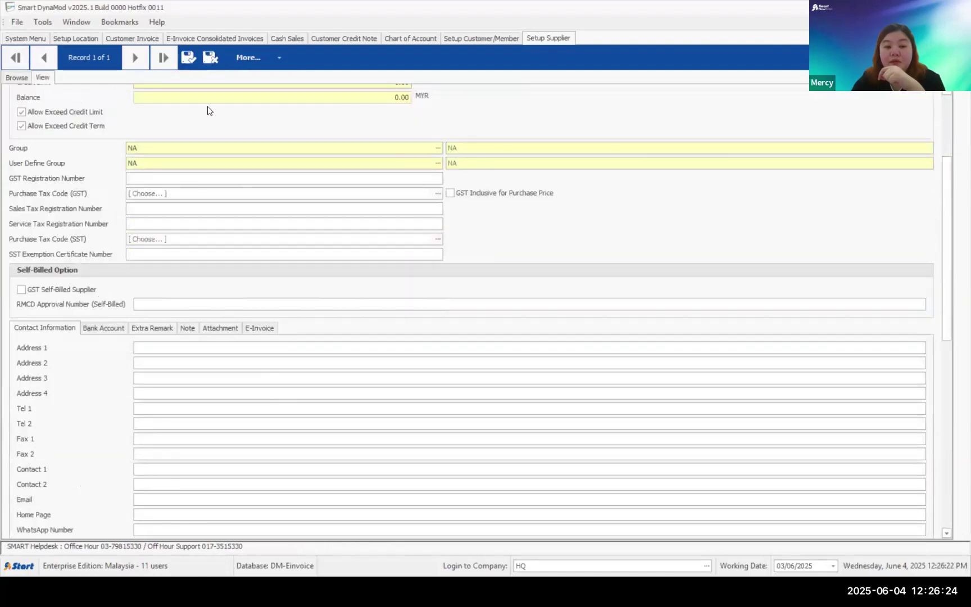
click(260, 328)
scroll(128, 301, down, 2)
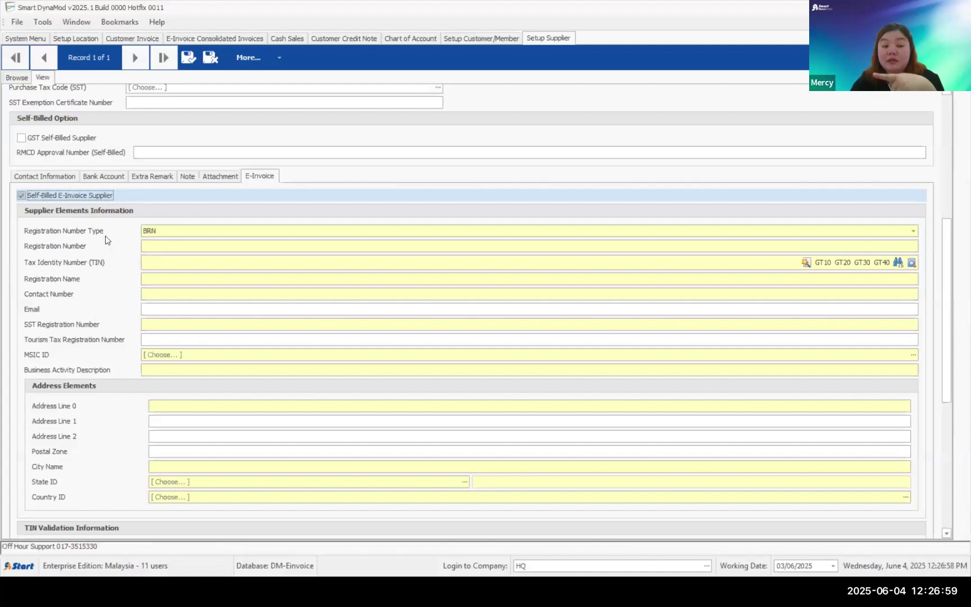
click(171, 233)
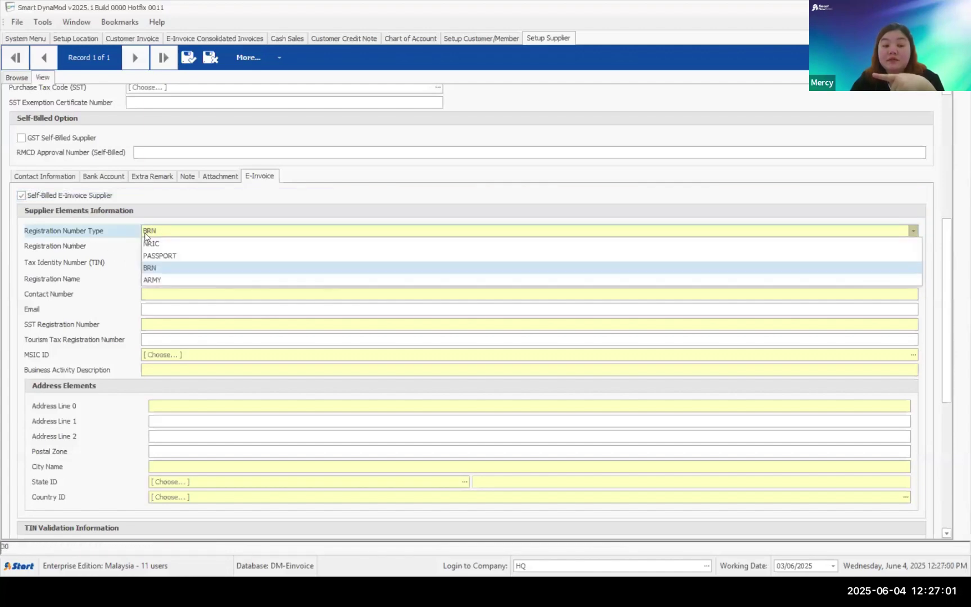
click(170, 233)
click(170, 233)
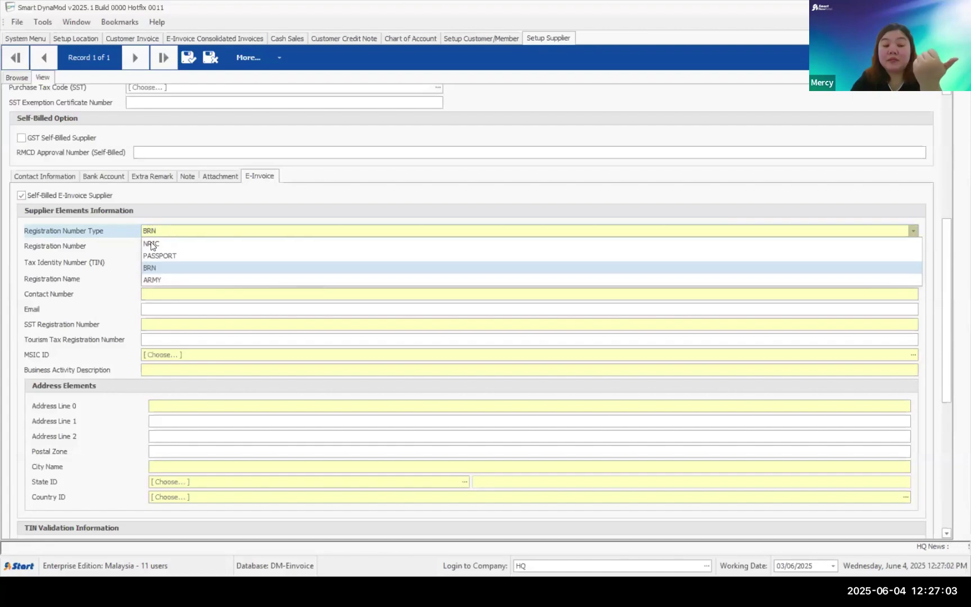
click(164, 244)
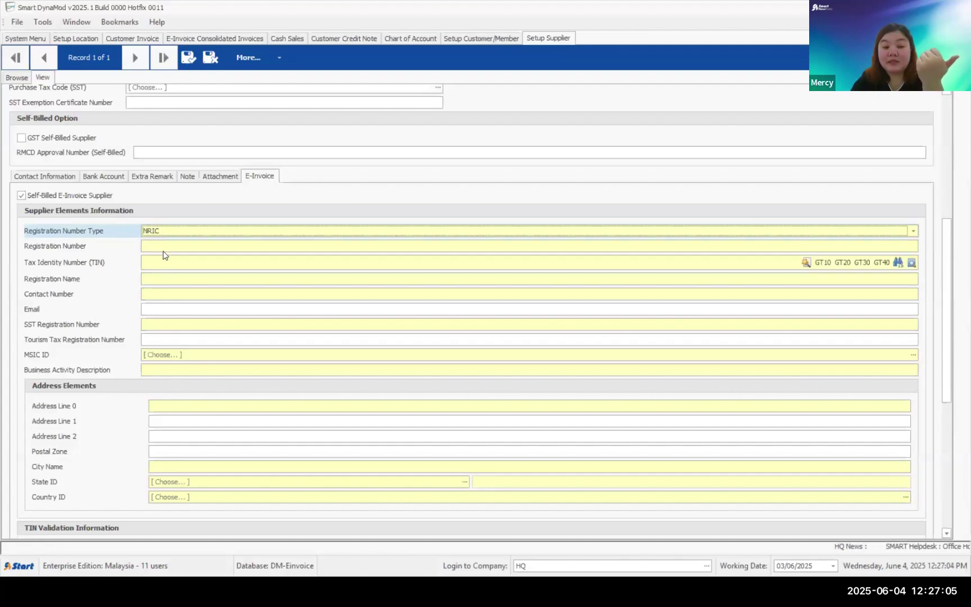
click(165, 247)
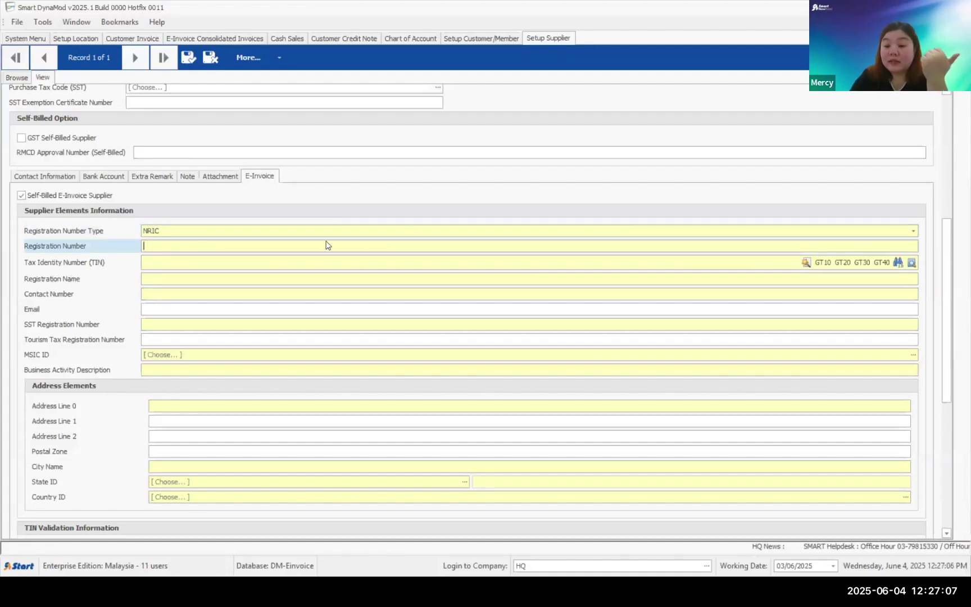
click(822, 262)
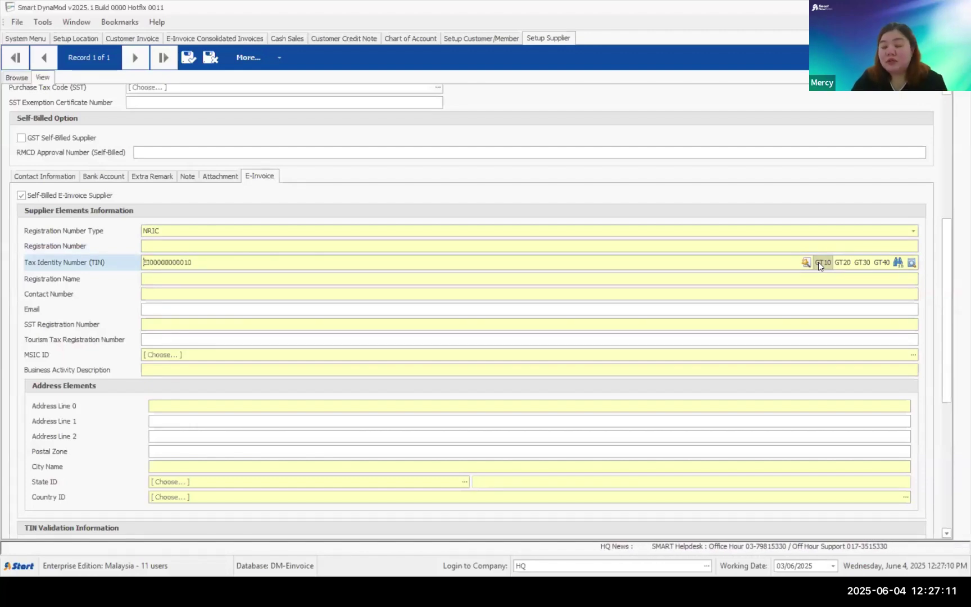
click(842, 263)
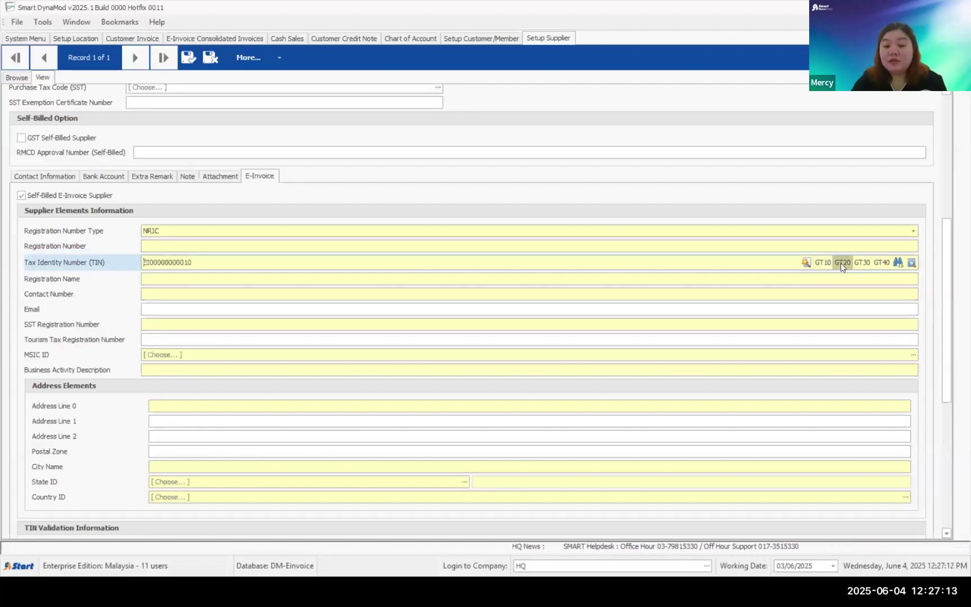
click(859, 263)
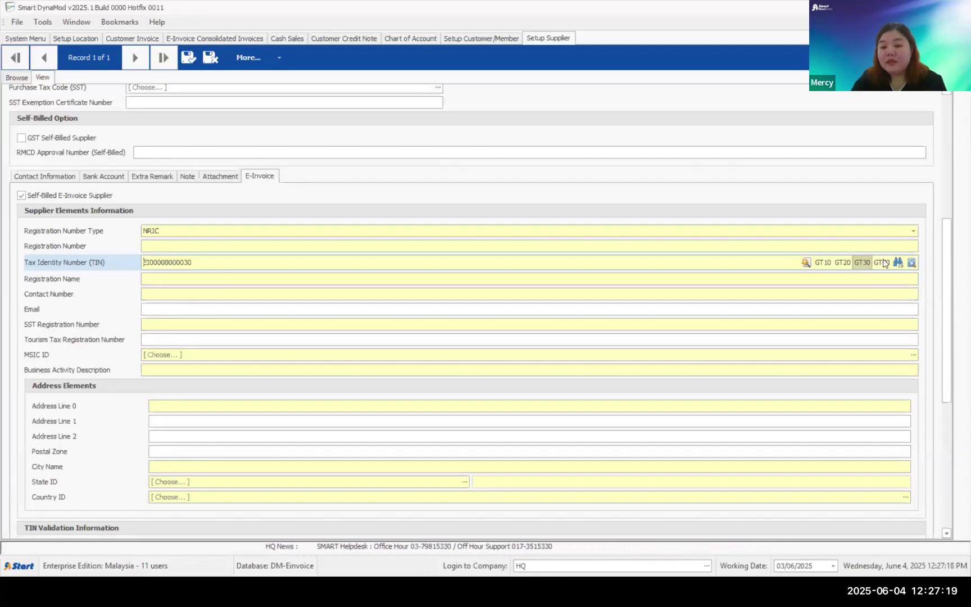
click(882, 263)
click(861, 263)
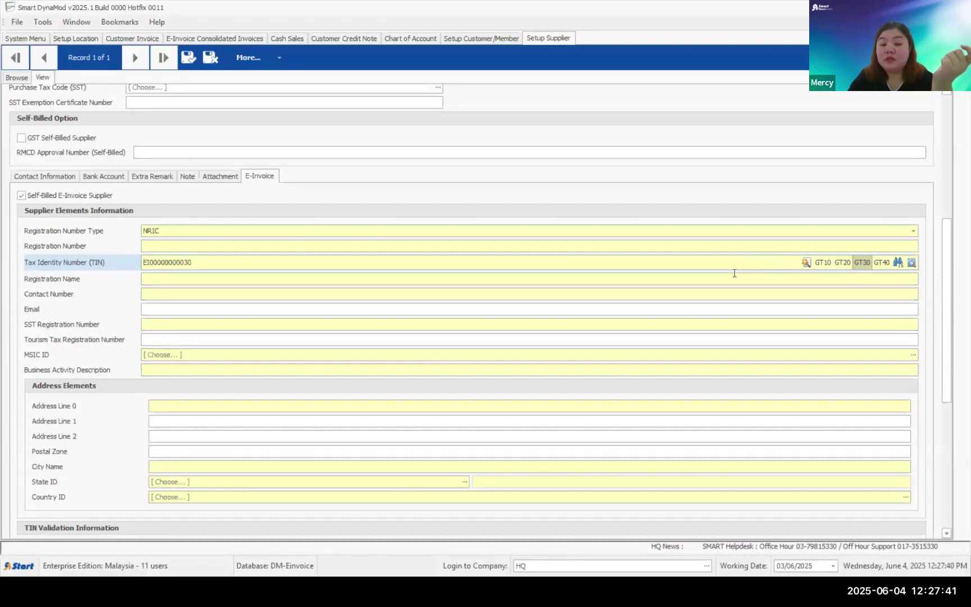
- Set the supplier's registration type to BRN and enter registration number NA
click(153, 231)
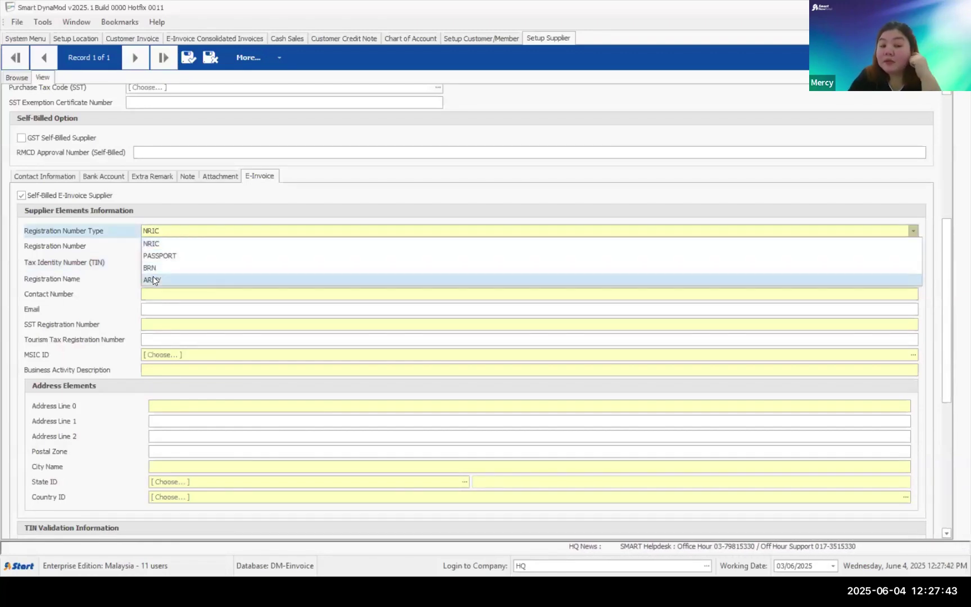
click(152, 276)
click(158, 231)
click(152, 265)
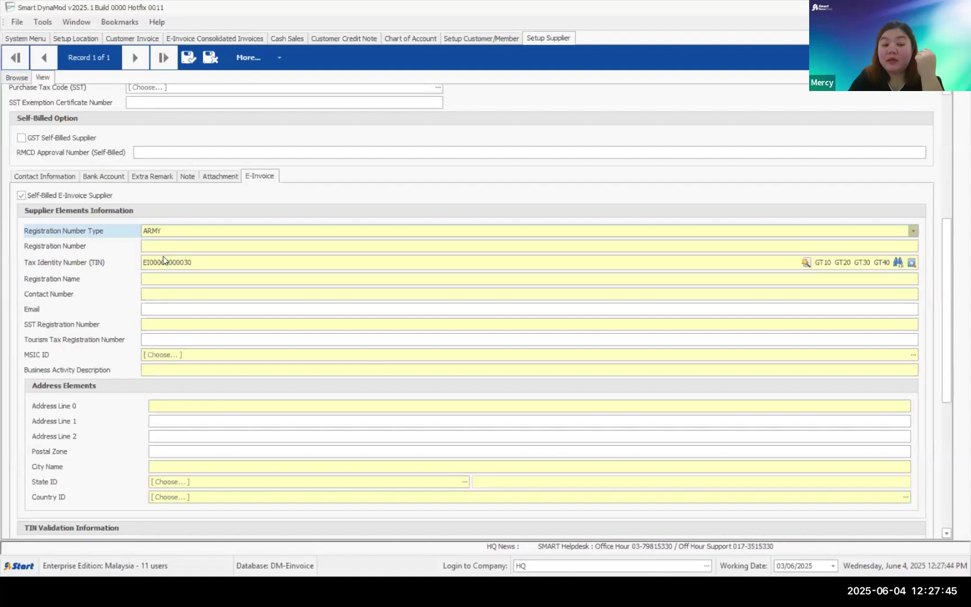
click(171, 247)
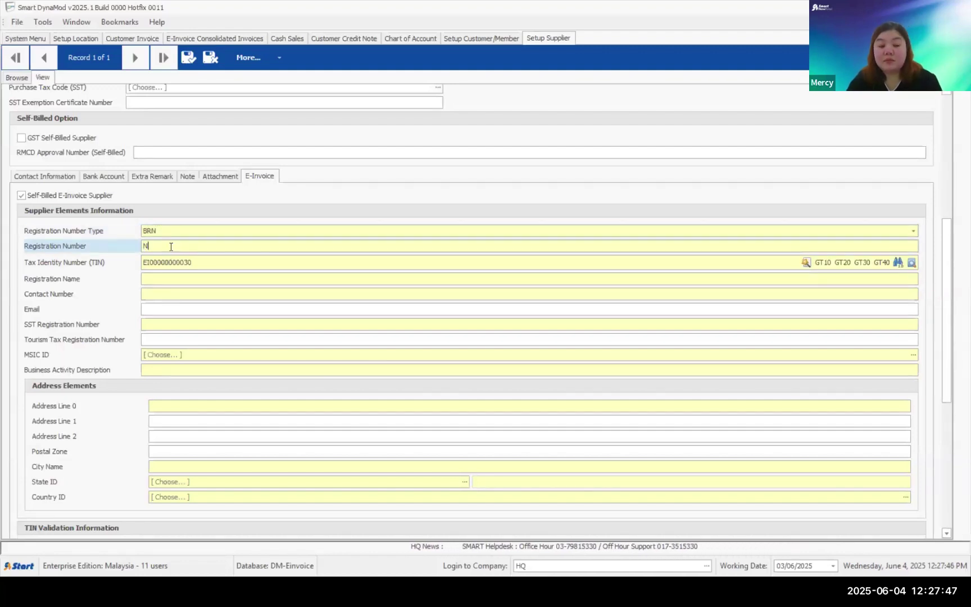
text(A)
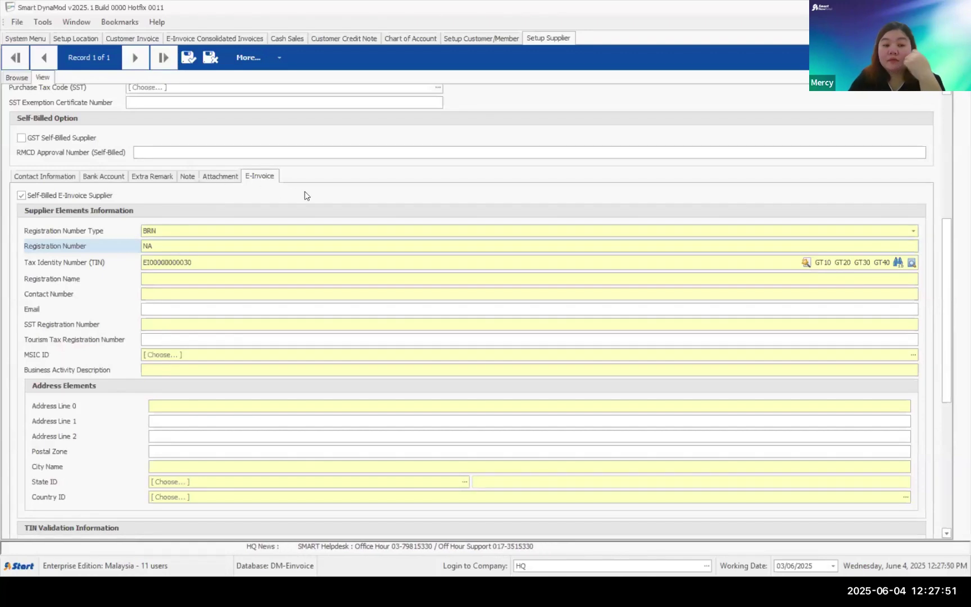
scroll(949, 219, up, 5)
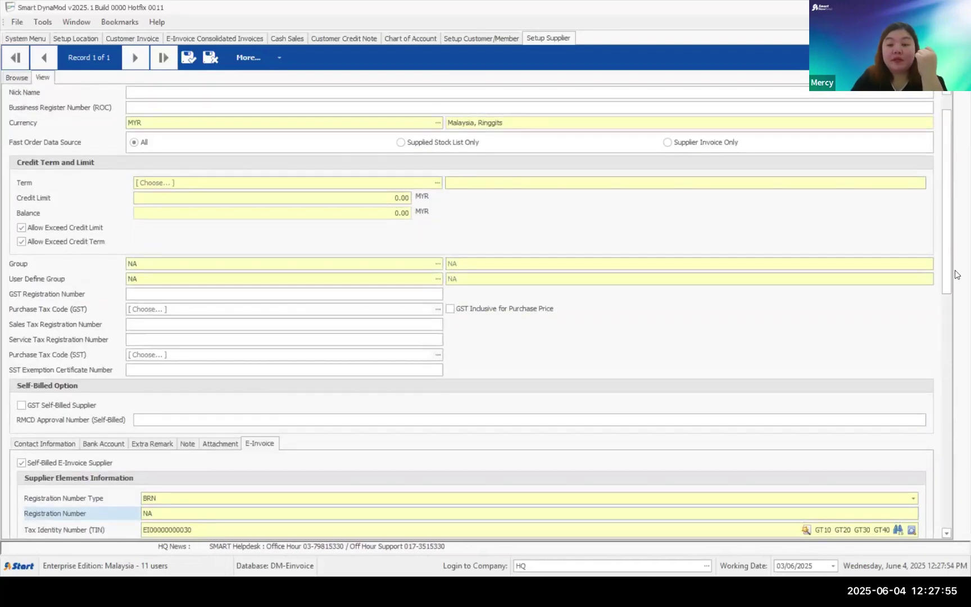
scroll(951, 308, down, 1)
scroll(950, 308, down, 2)
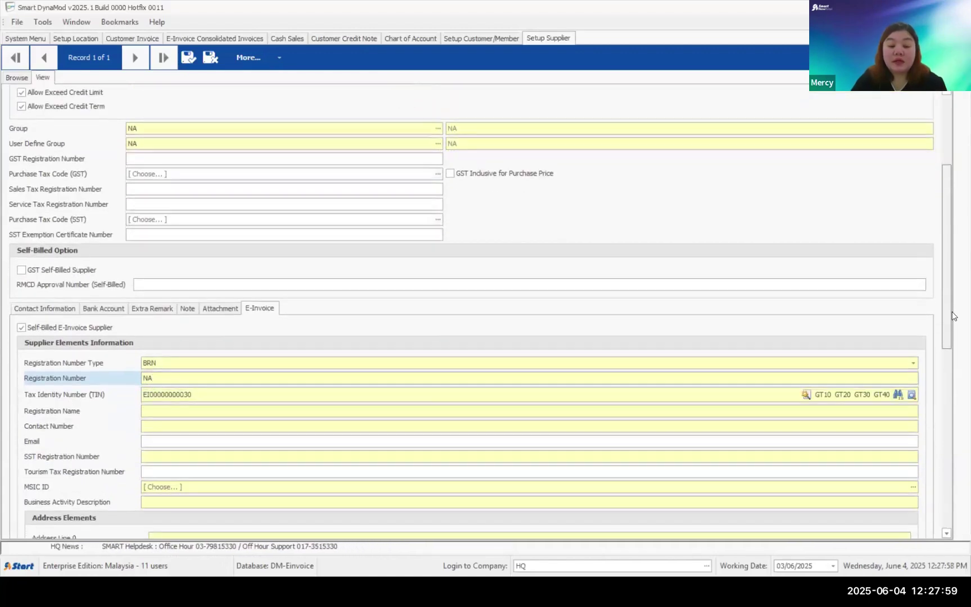
scroll(952, 321, down, 1)
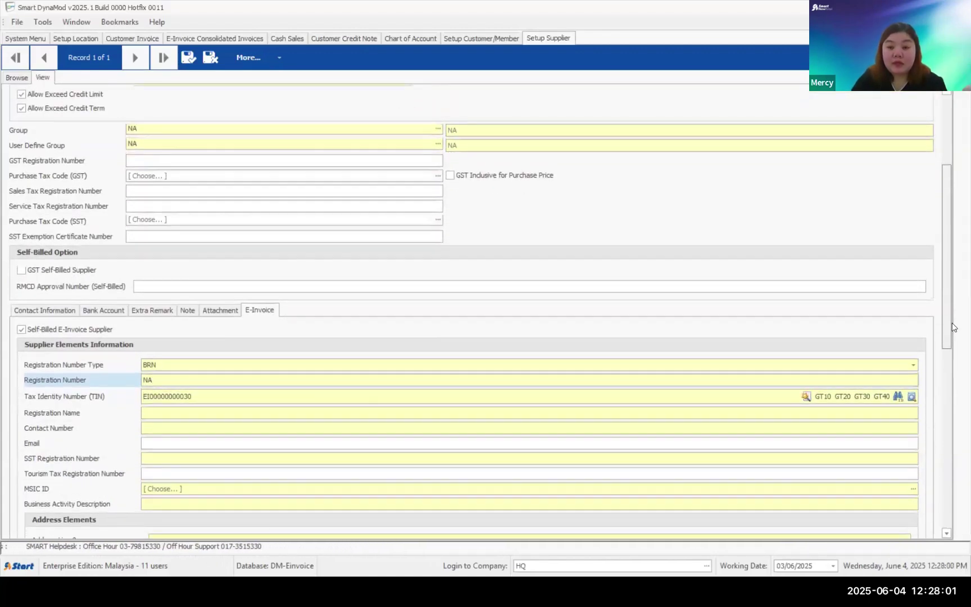
scroll(946, 253, up, 4)
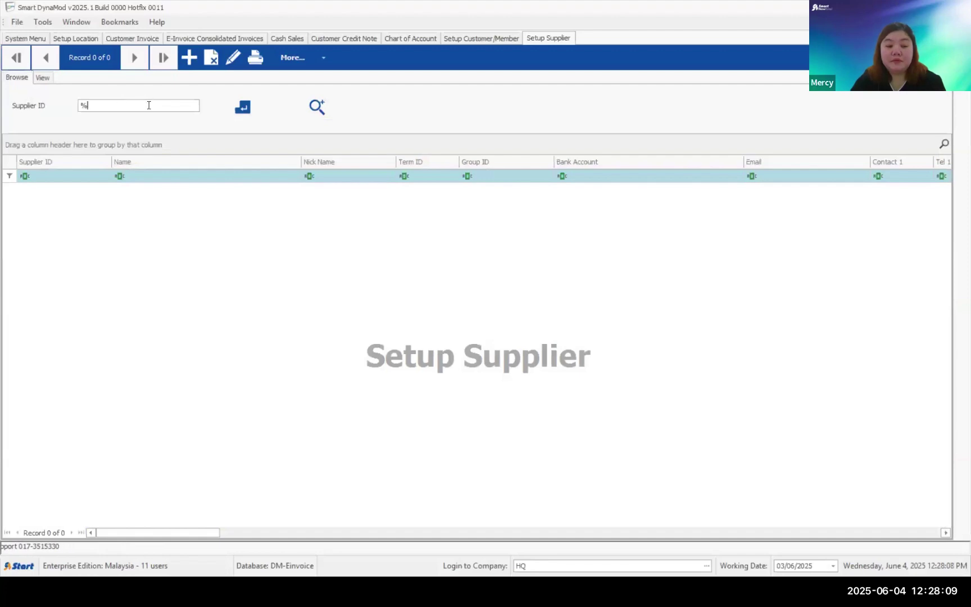
- Open PERFORMANCE OIL PTE LTD from the supplier list, review its e-invoice details, then return
click(236, 106)
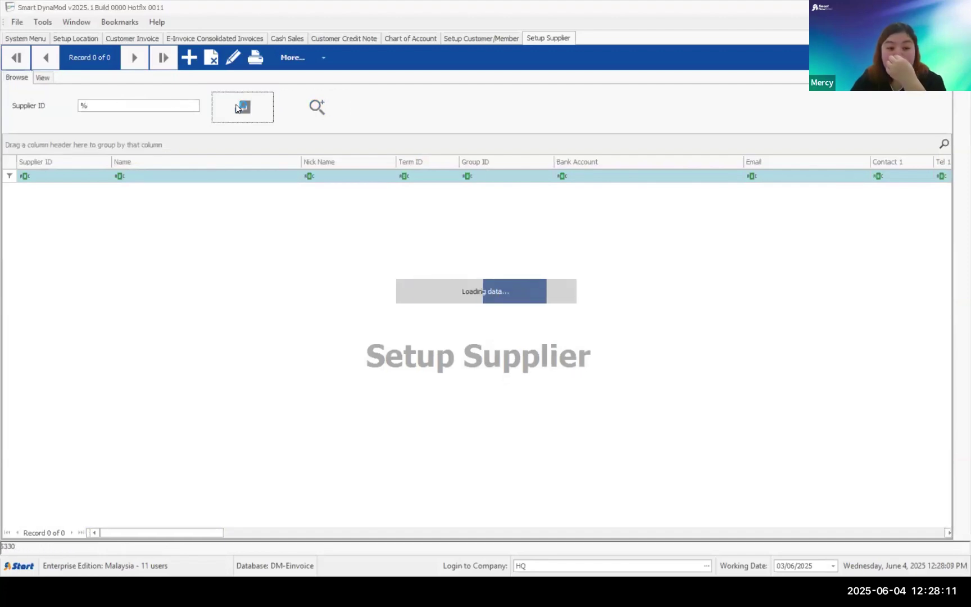
double_click(167, 190)
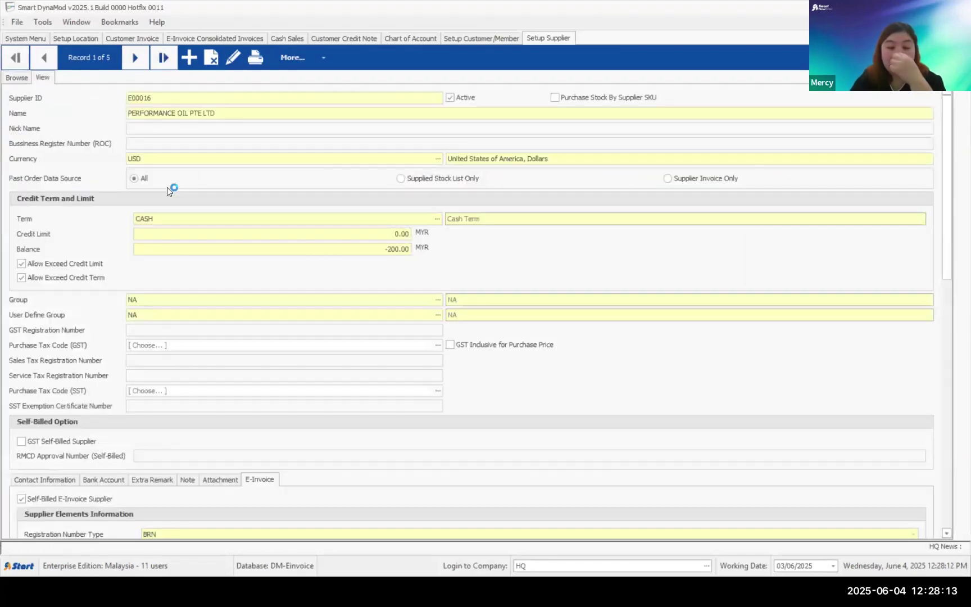
scroll(208, 252, down, 10)
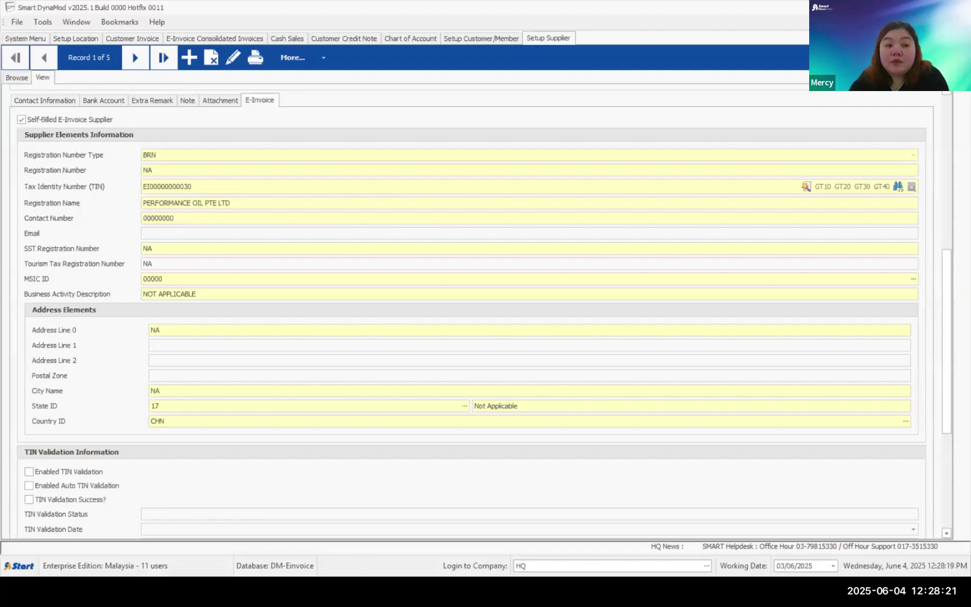
click(28, 39)
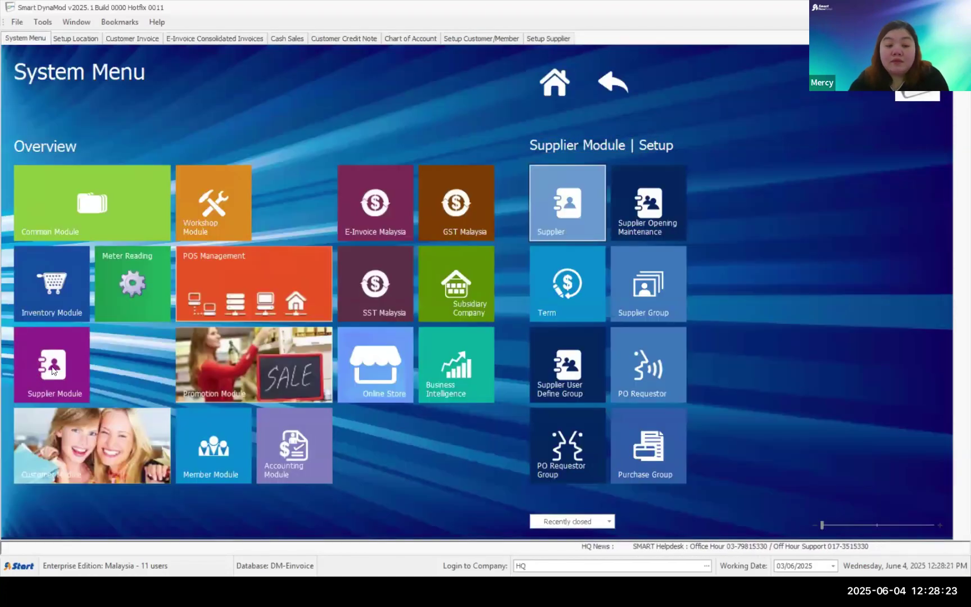
- Create a supplier invoice for PERFORMANCE OIL PTE LTD with supplier invoice number INV12345
click(673, 208)
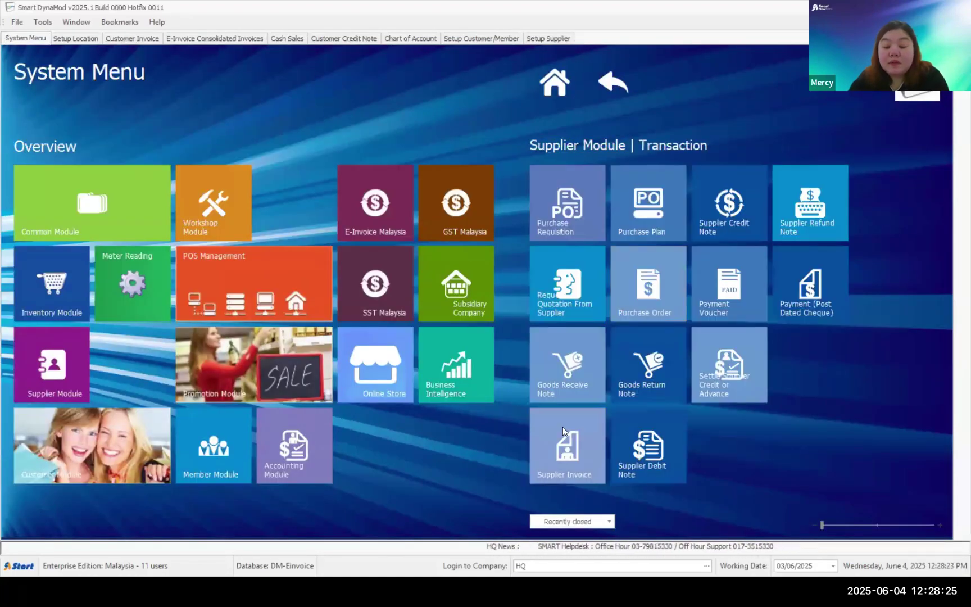
click(562, 426)
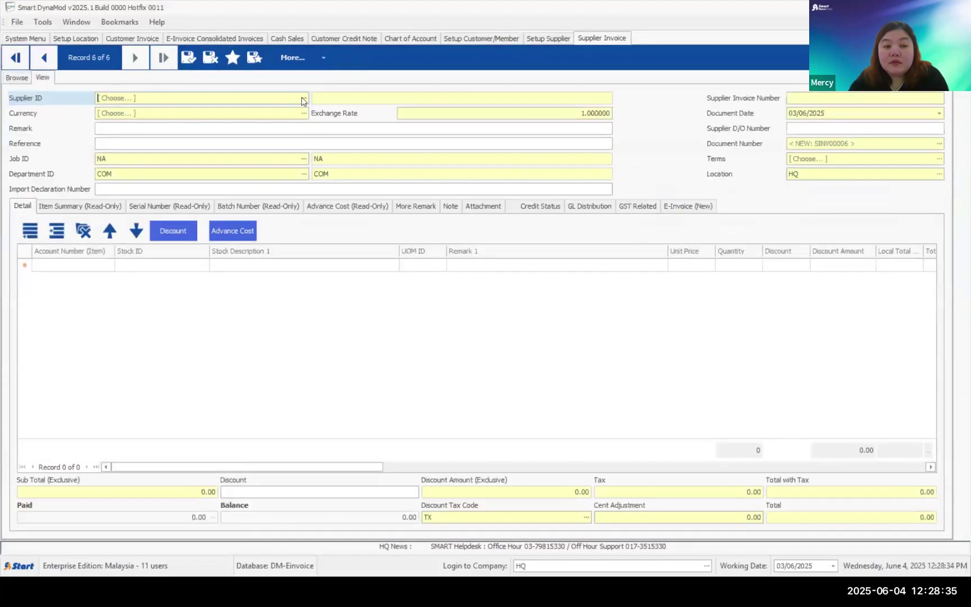
double_click(455, 217)
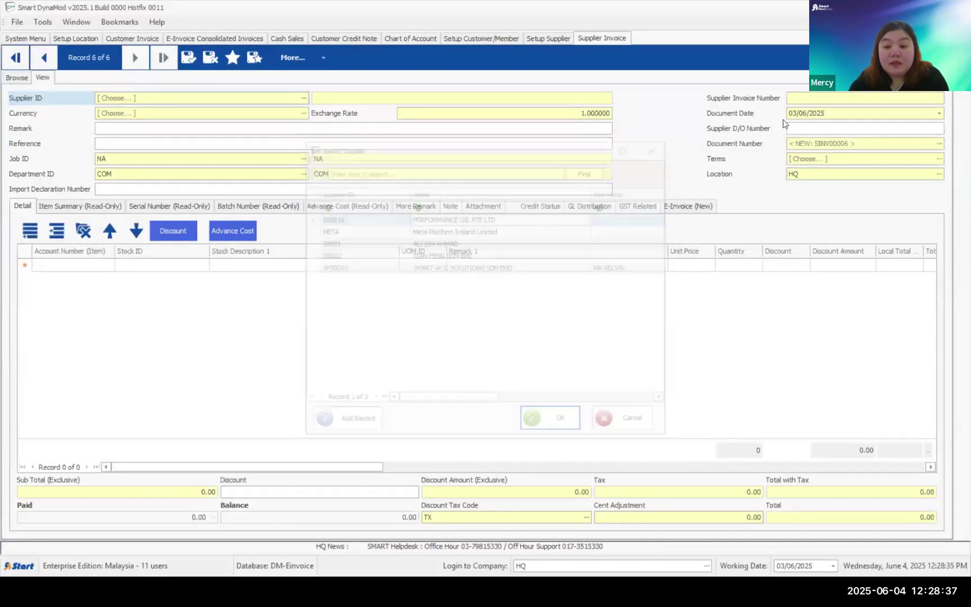
click(802, 100)
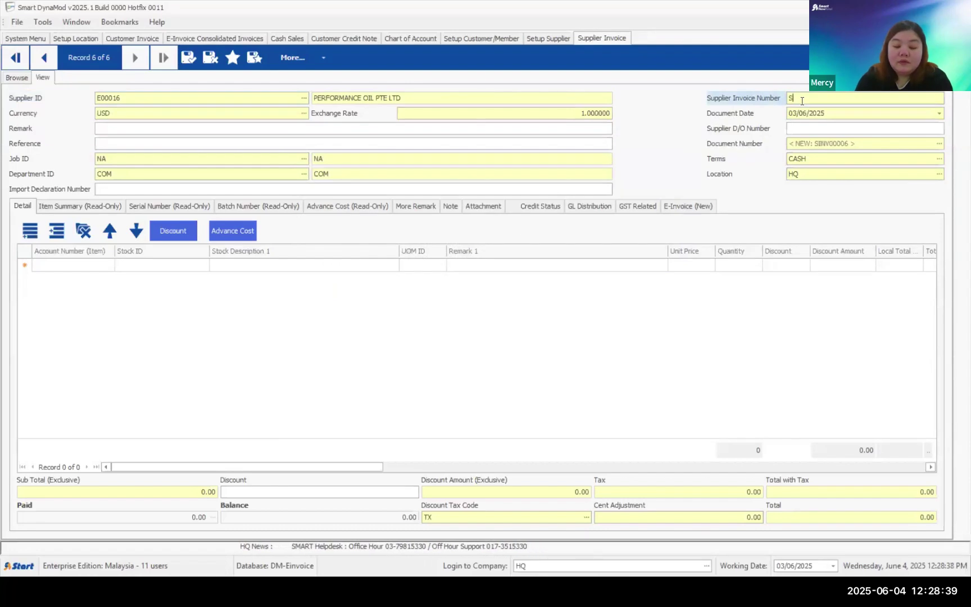
text(INV12345)
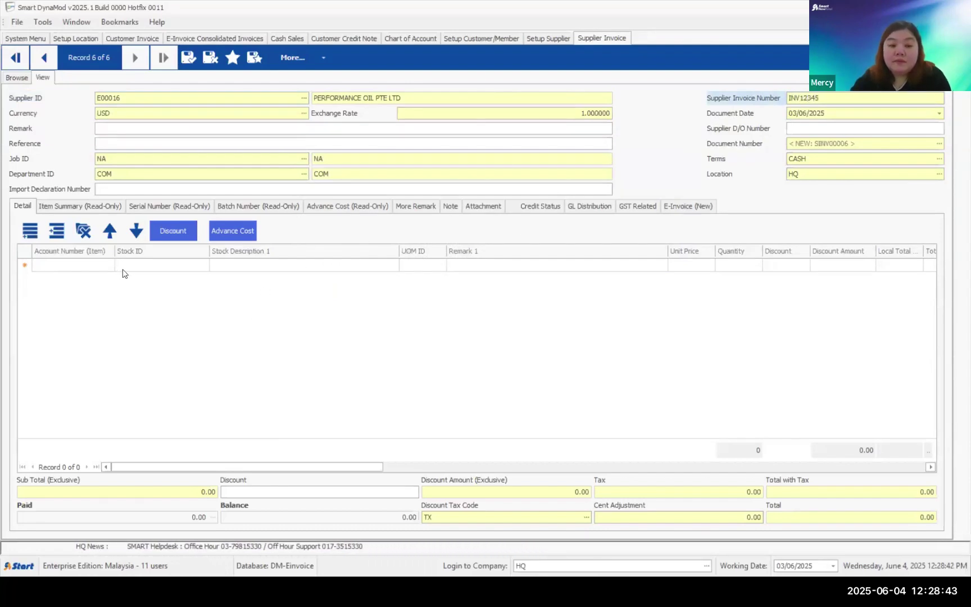
- Pick account 90190 Office Expenses for the first invoice line, filtering accounts by EXP
click(200, 268)
click(203, 266)
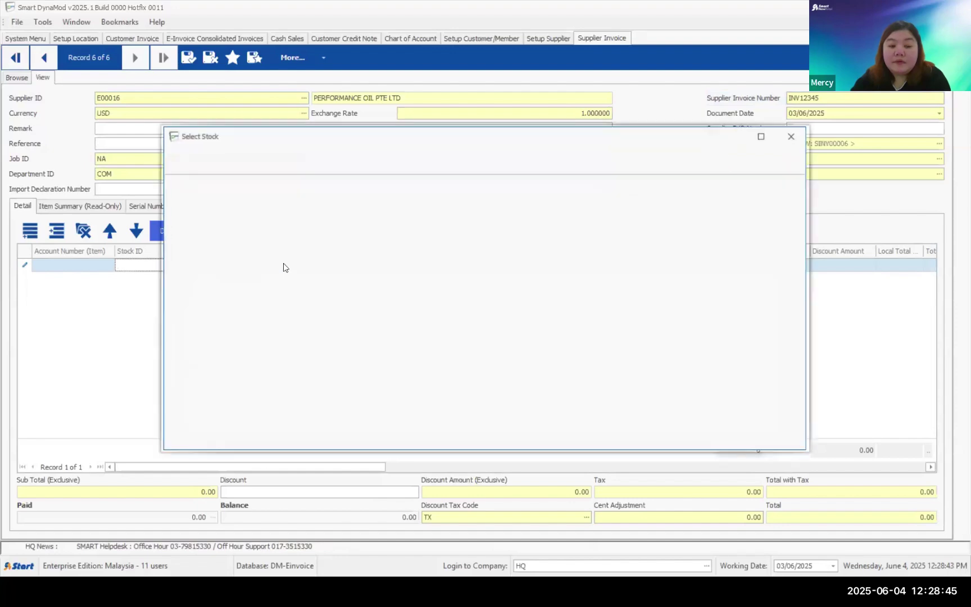
key(Escape)
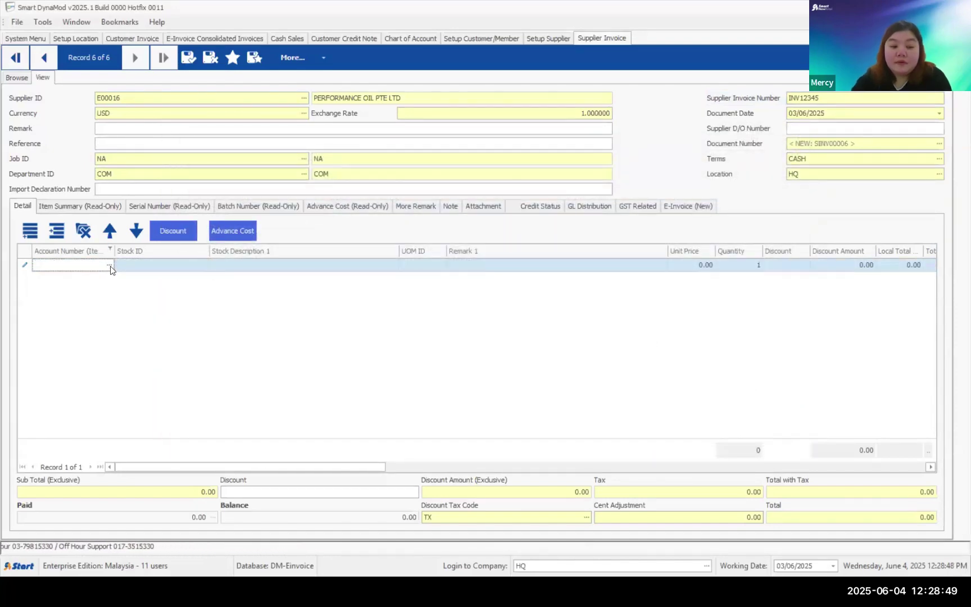
key(F4)
scroll(464, 270, down, 5)
click(465, 207)
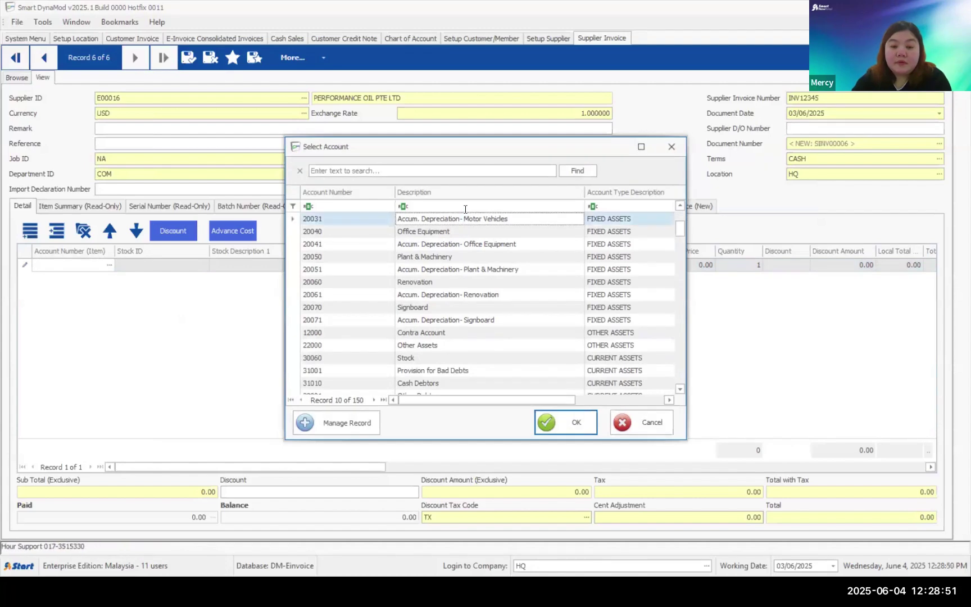
text(COMM)
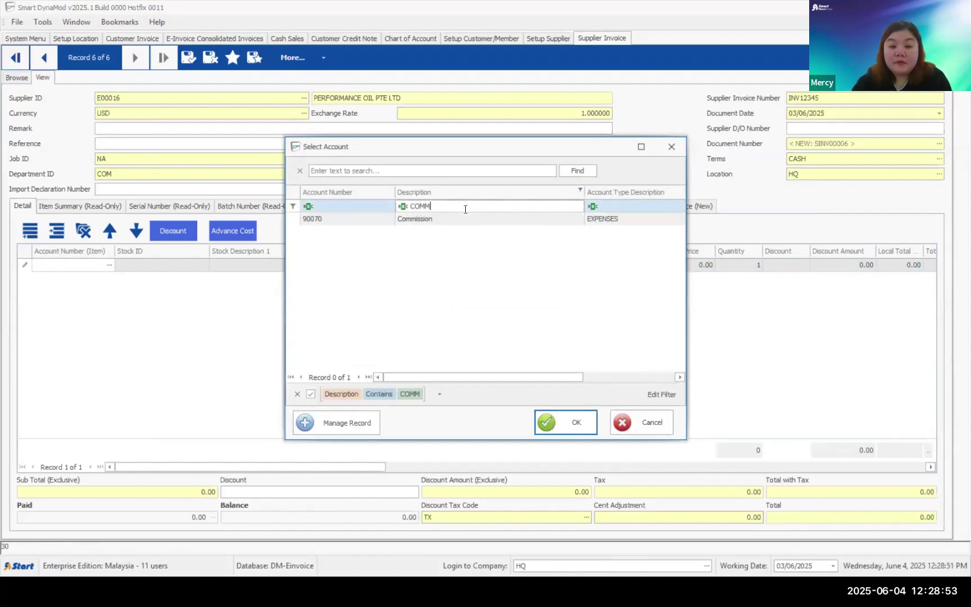
key(BackSpace)
key(BackSpace)
text(EXP)
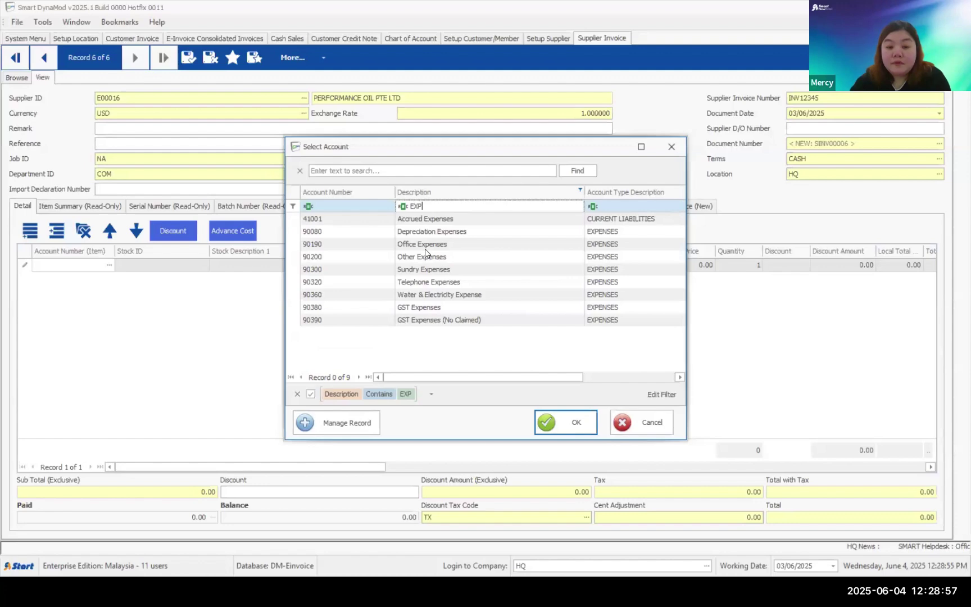
double_click(425, 247)
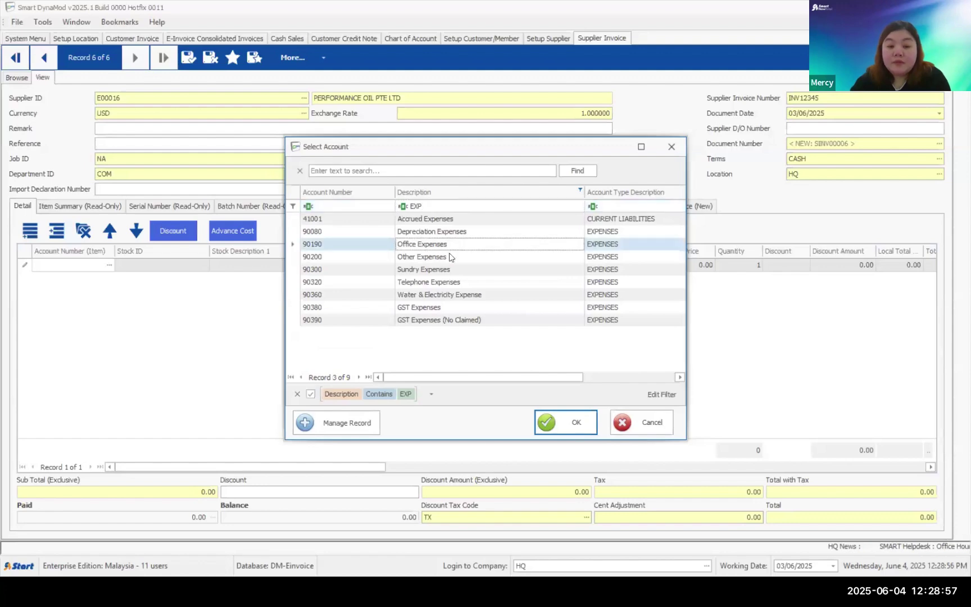
- Give the line unit price 200.00 and quantity 1
click(348, 264)
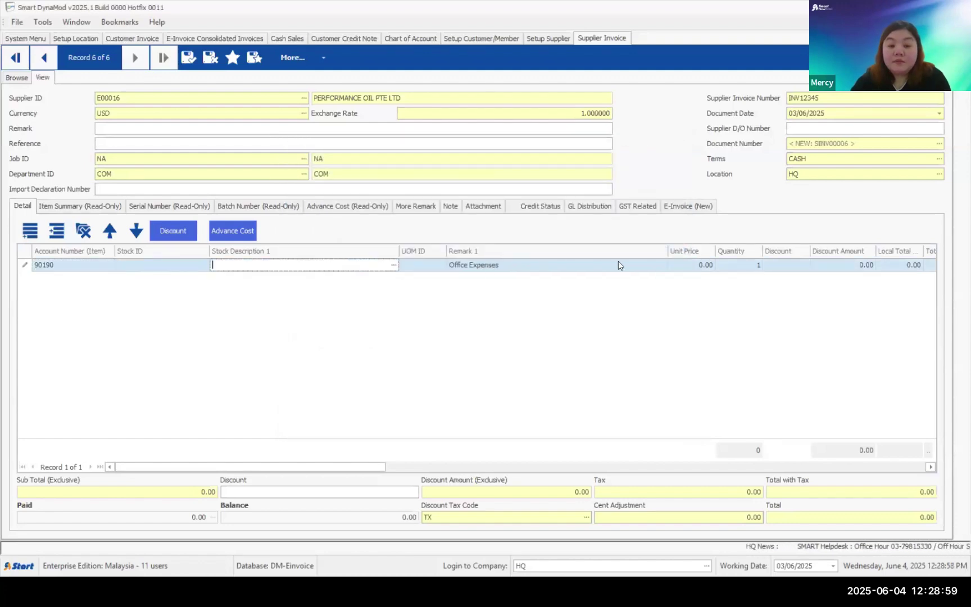
click(694, 264)
text(200)
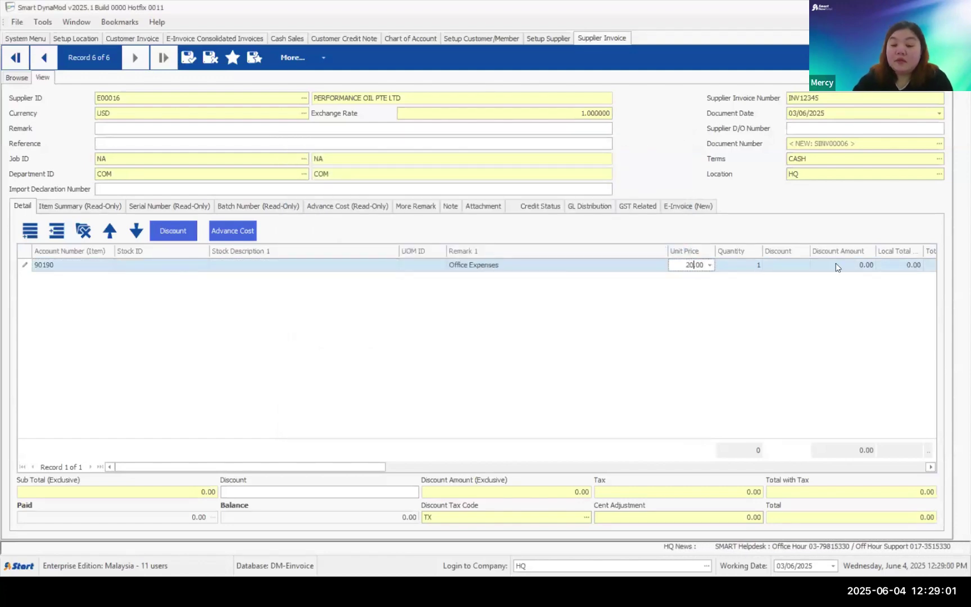
key(Tab)
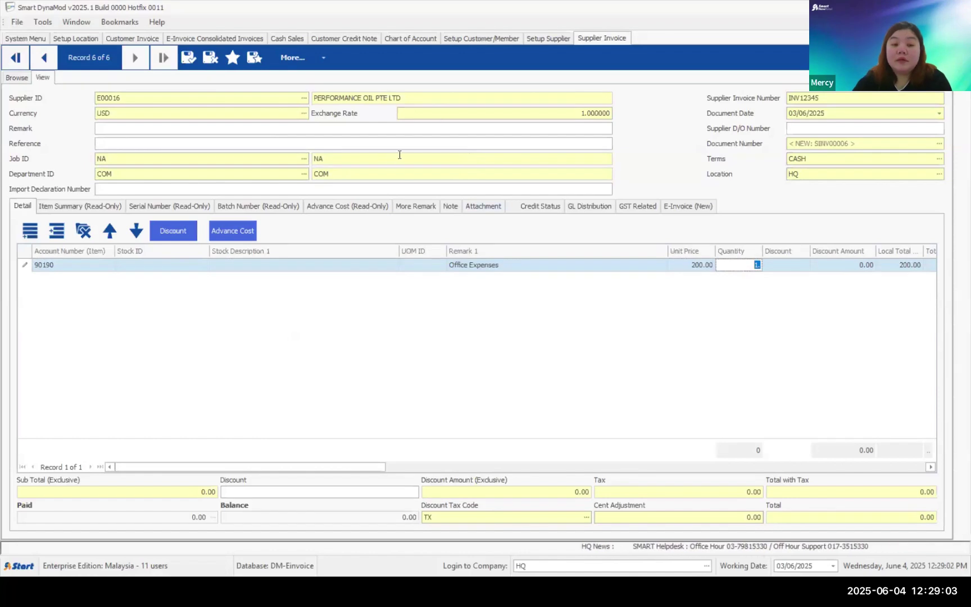
key(Return)
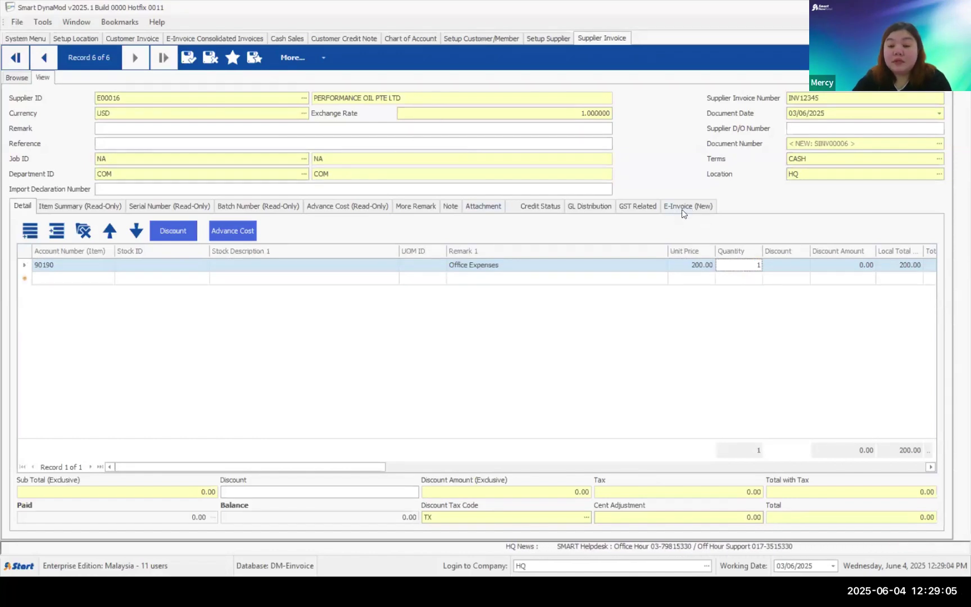
- Review the invoice's e-invoice settings: enabled, Self-billed Invoice, E-Invoice Date 03/06/2025
click(682, 209)
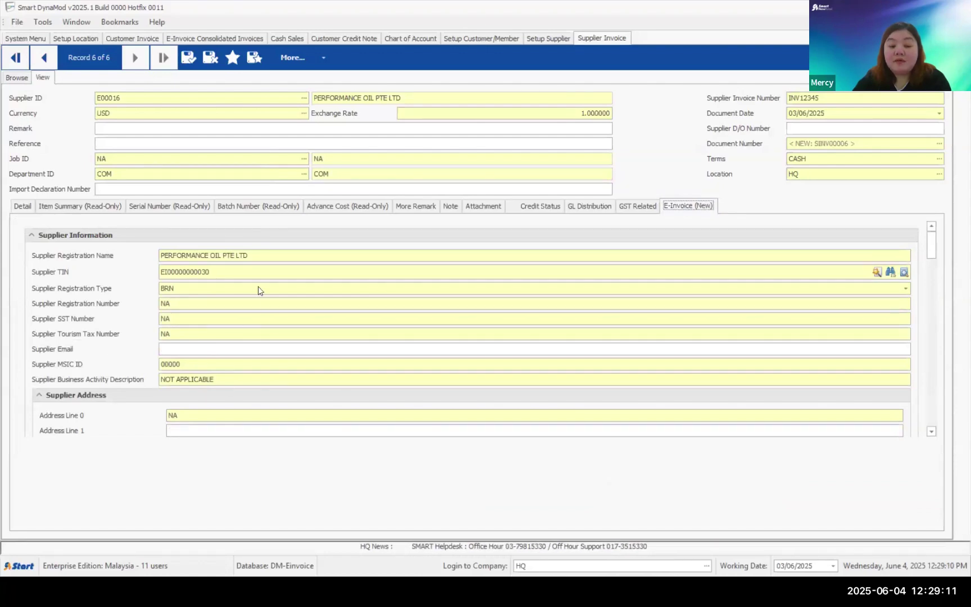
click(931, 432)
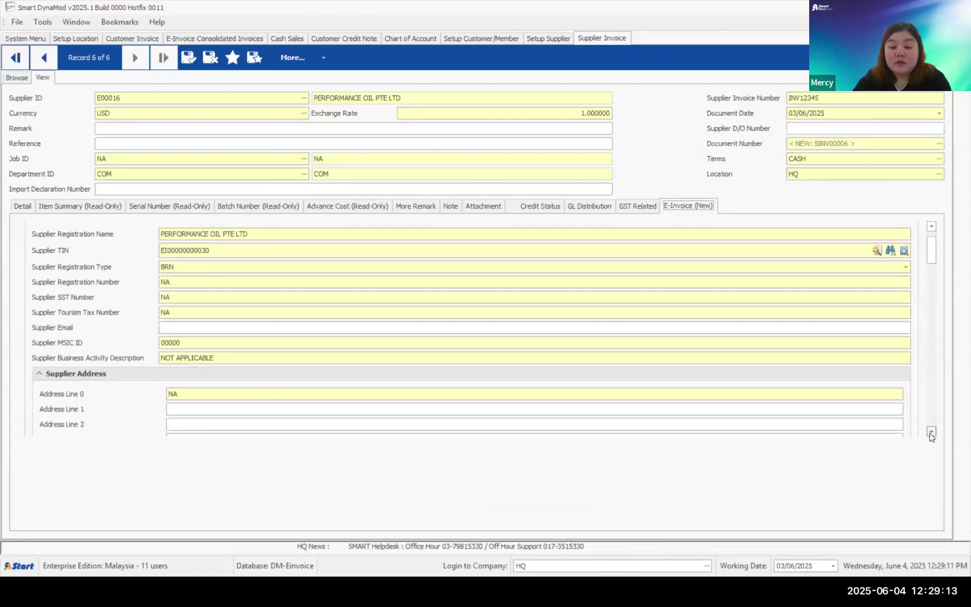
click(930, 431)
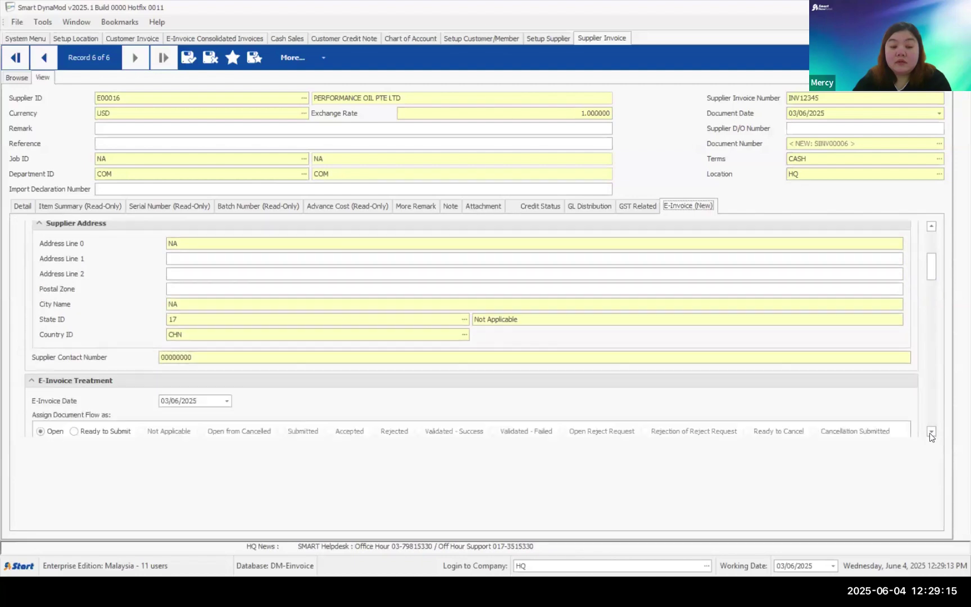
click(930, 432)
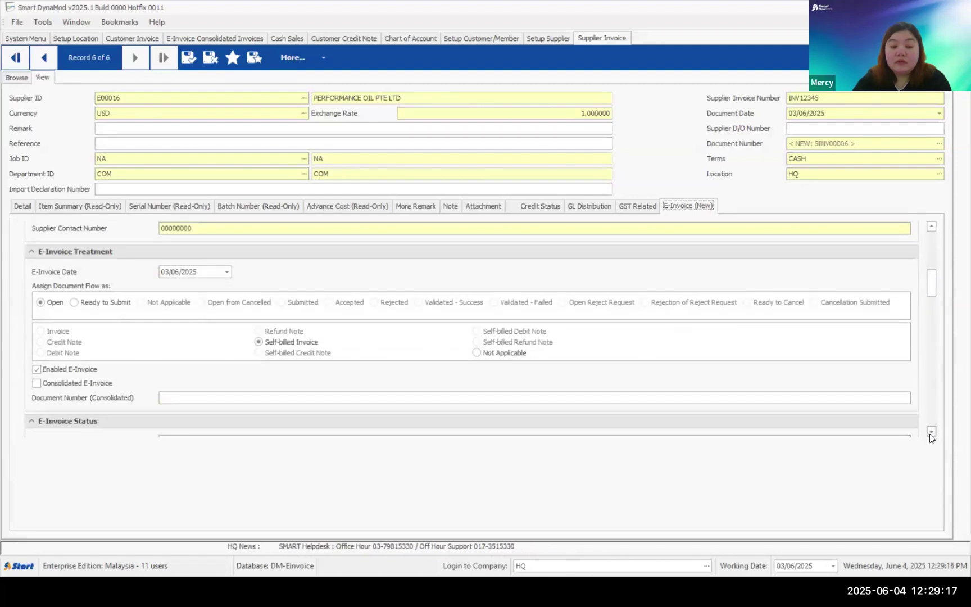
click(931, 431)
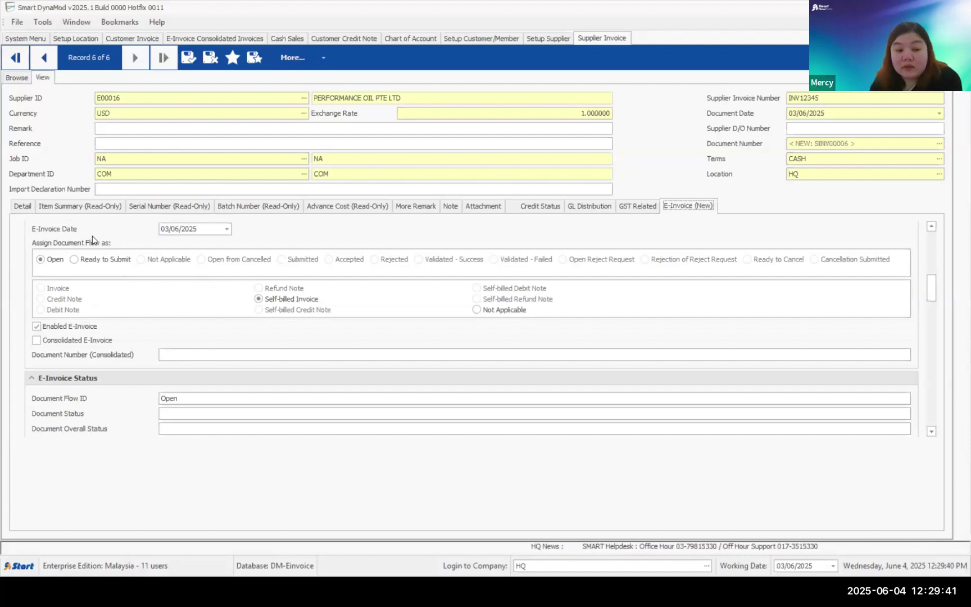
click(198, 228)
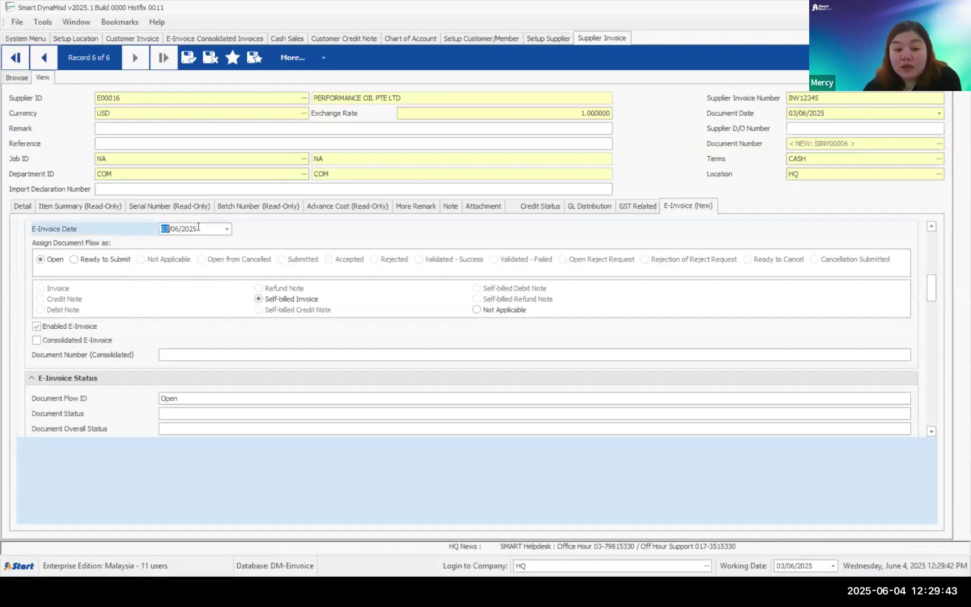
key(Tab)
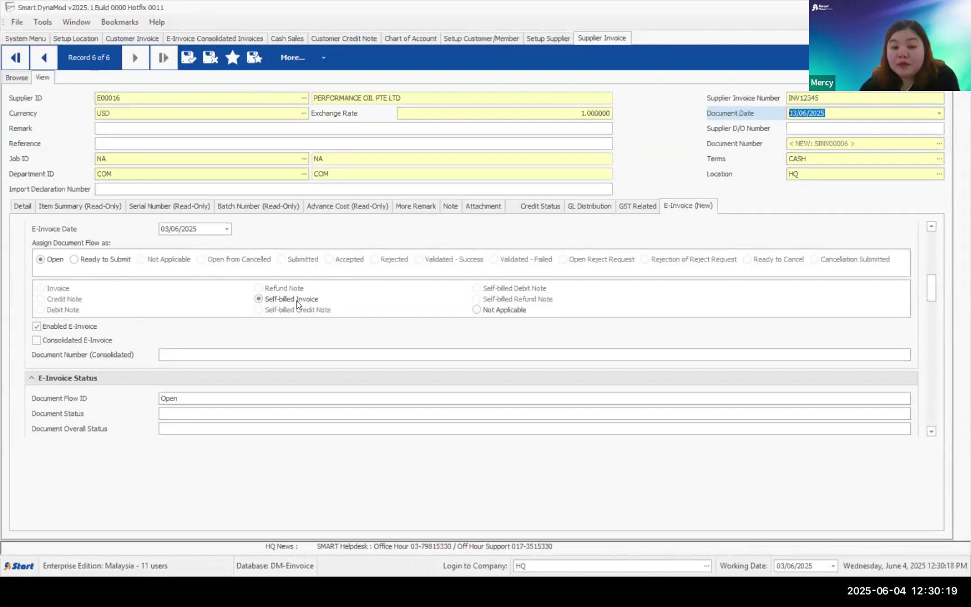
- Save the supplier invoice as SINV00006, then start and discard another new invoice
click(186, 58)
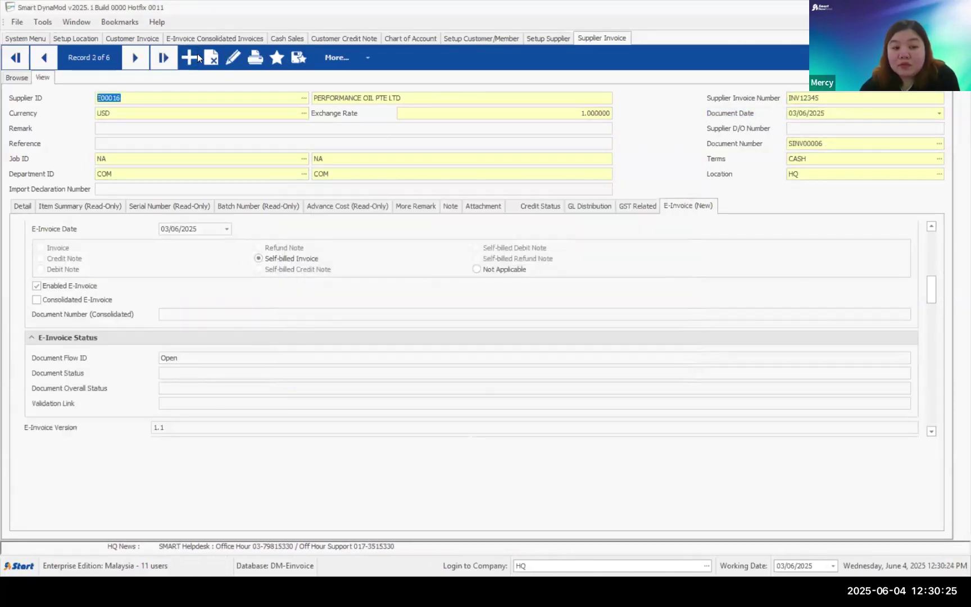
click(197, 55)
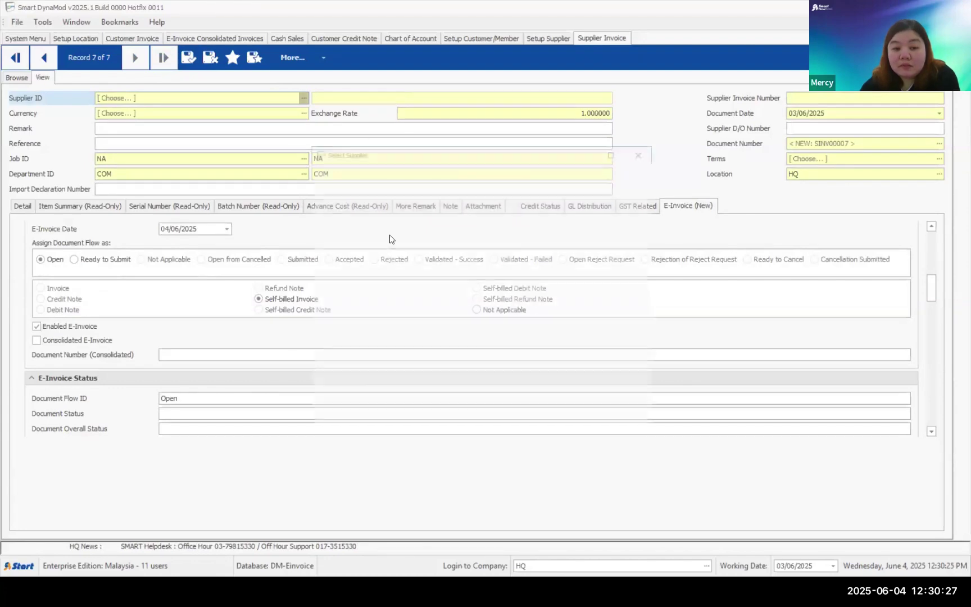
double_click(439, 246)
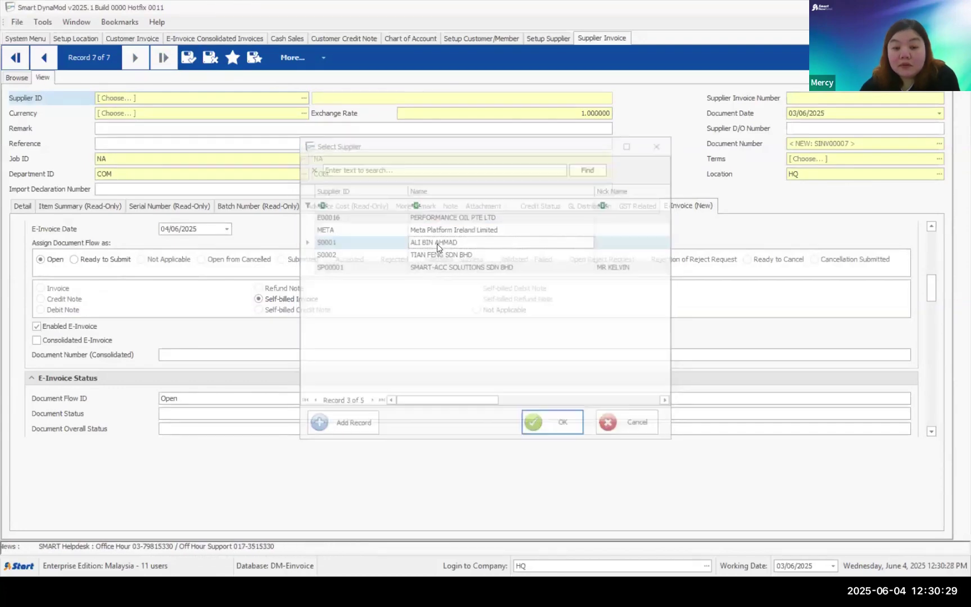
click(212, 61)
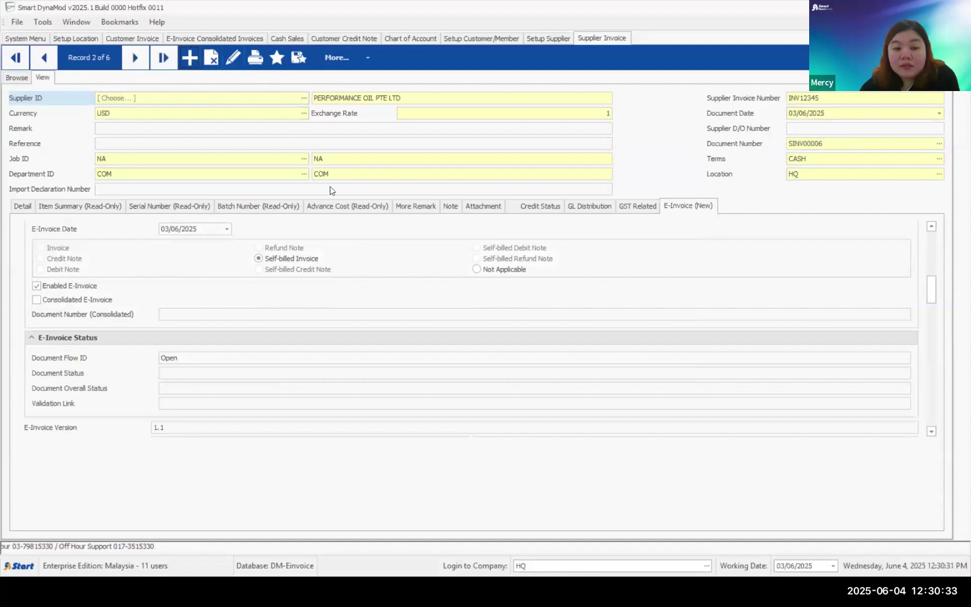
- Start another new supplier invoice and choose supplier TIAN FENG SDN BHD
key(ctrl+n)
click(303, 99)
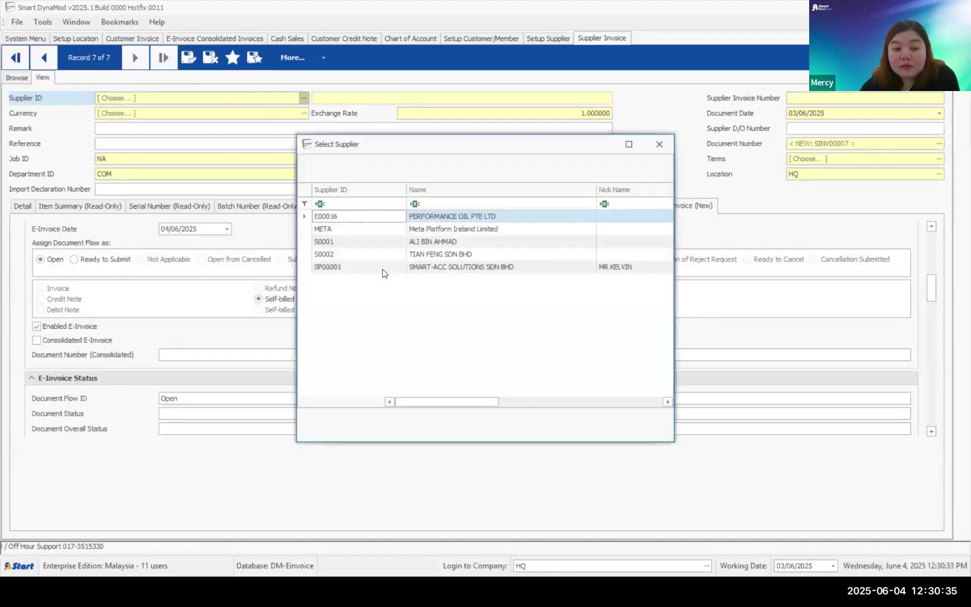
click(434, 267)
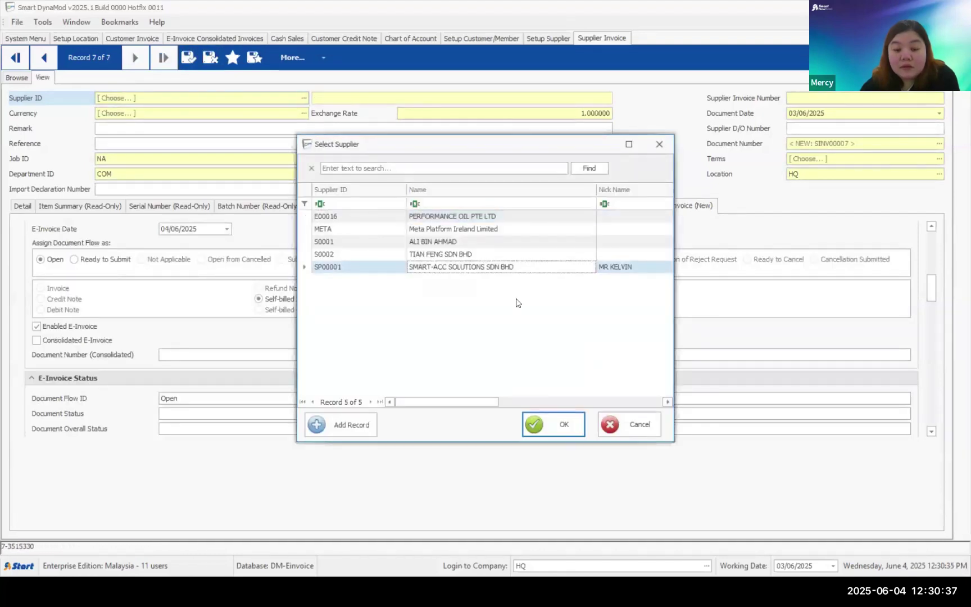
click(637, 430)
double_click(428, 254)
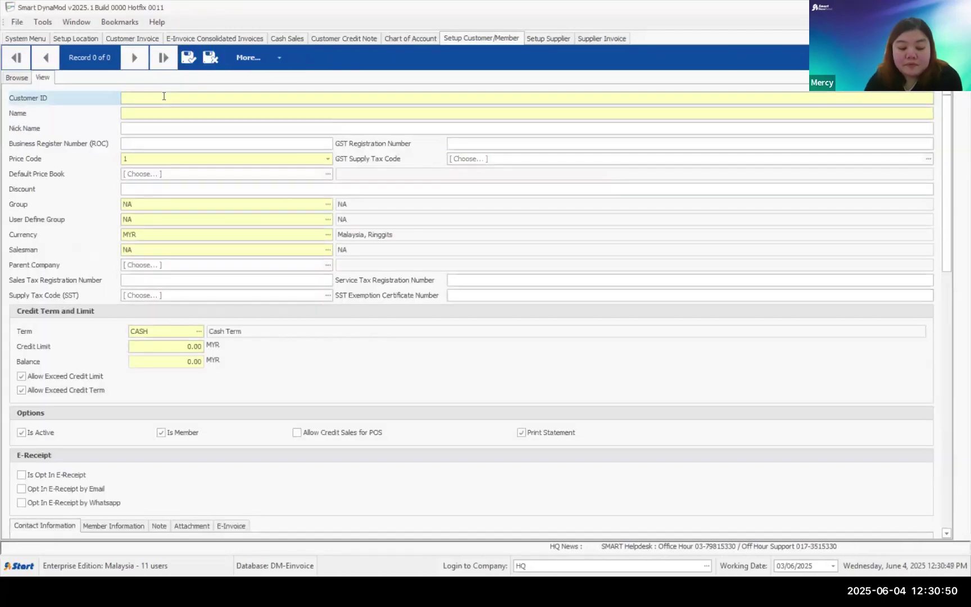
- Enter Customer ID 'ABC COMPANY SDN BHD', view its E-Invoice details, then close the customer form
text(ABC)
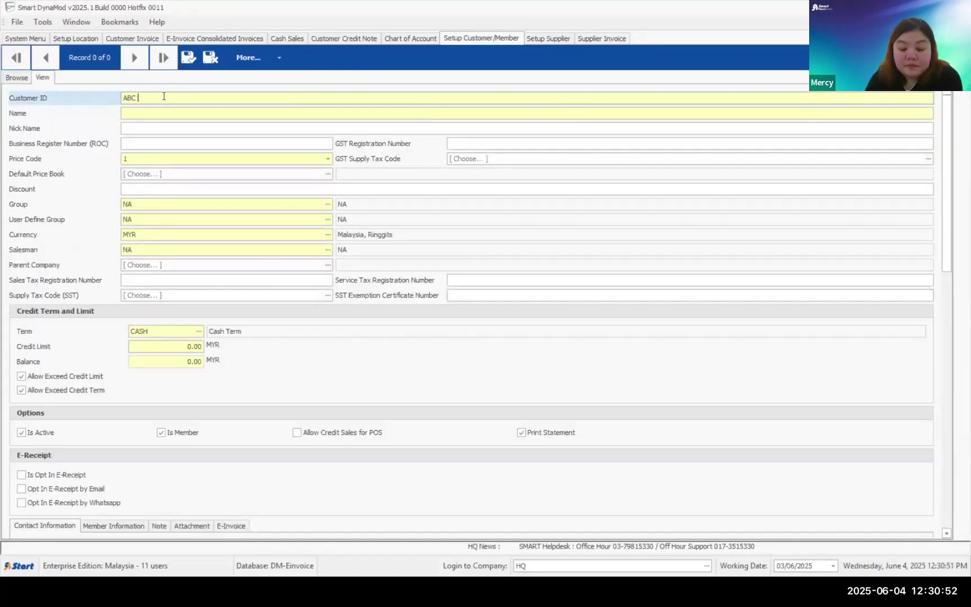
text( COMPSA)
key(BackSpace)
key(BackSpace)
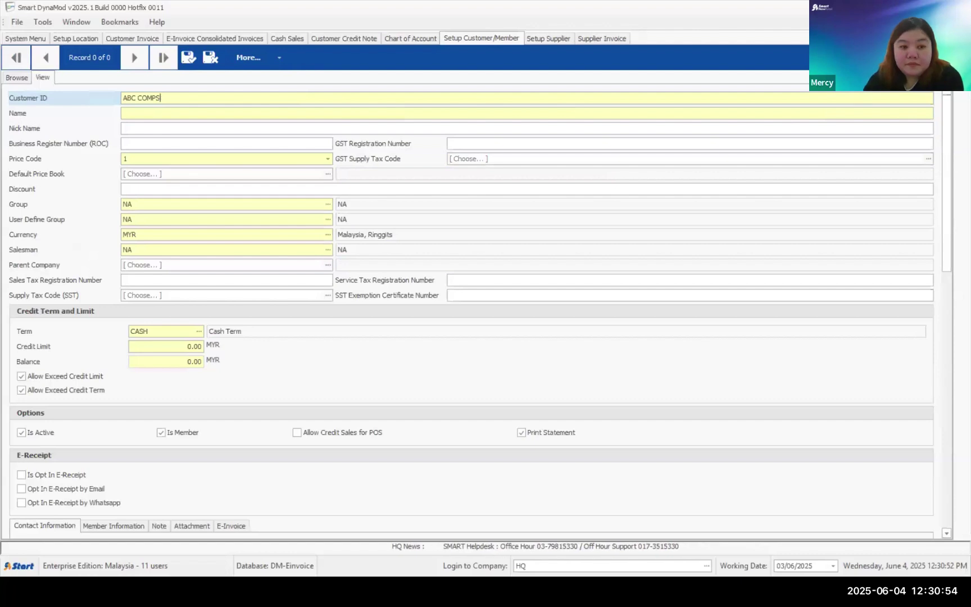
text(A)
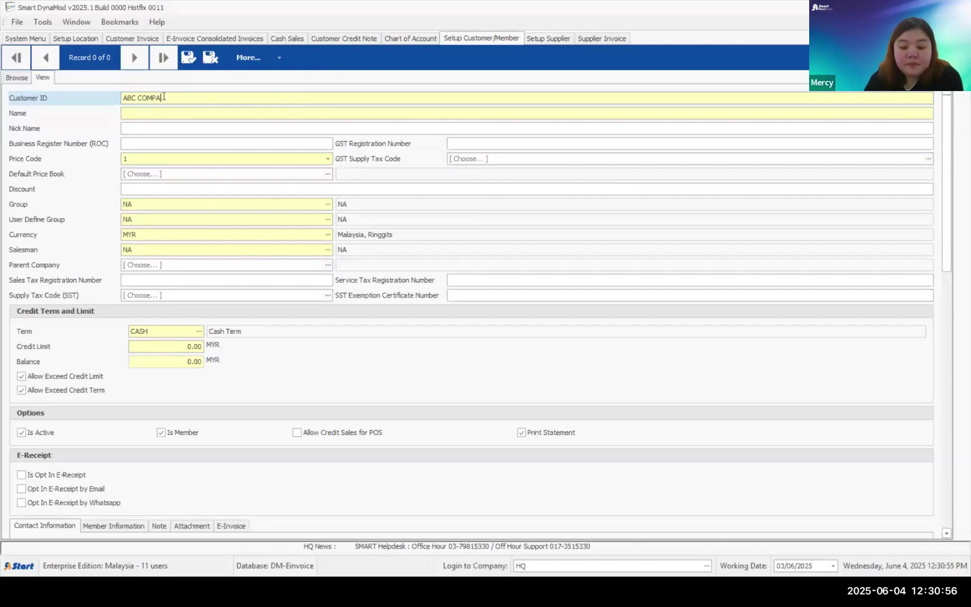
text(NY SDN BHD)
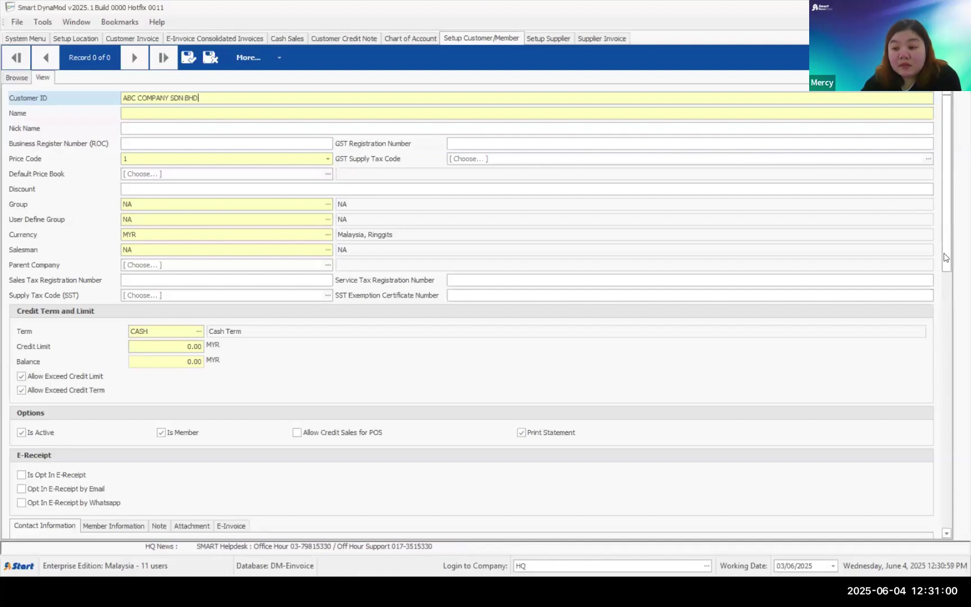
drag(942, 212, 942, 330)
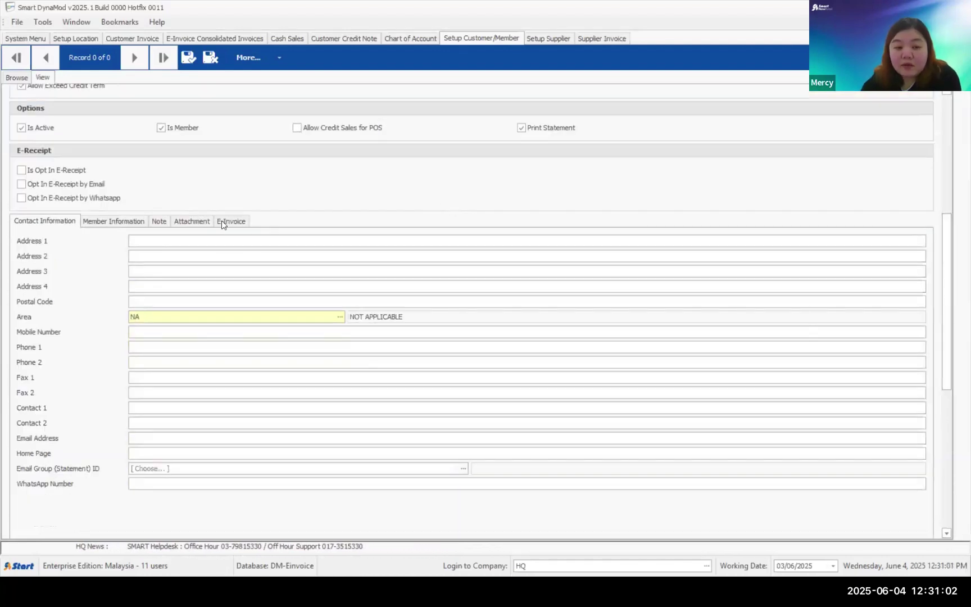
click(238, 219)
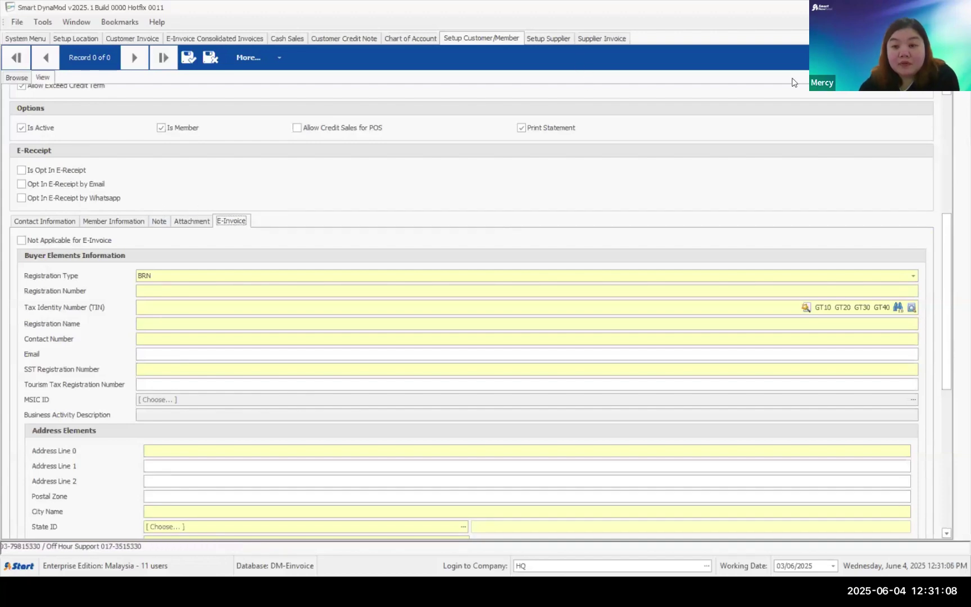
key(ctrl+F4)
- Discard the unsaved customer and start a new supplier ABC named ABC COMPANY SDN BHD
click(506, 340)
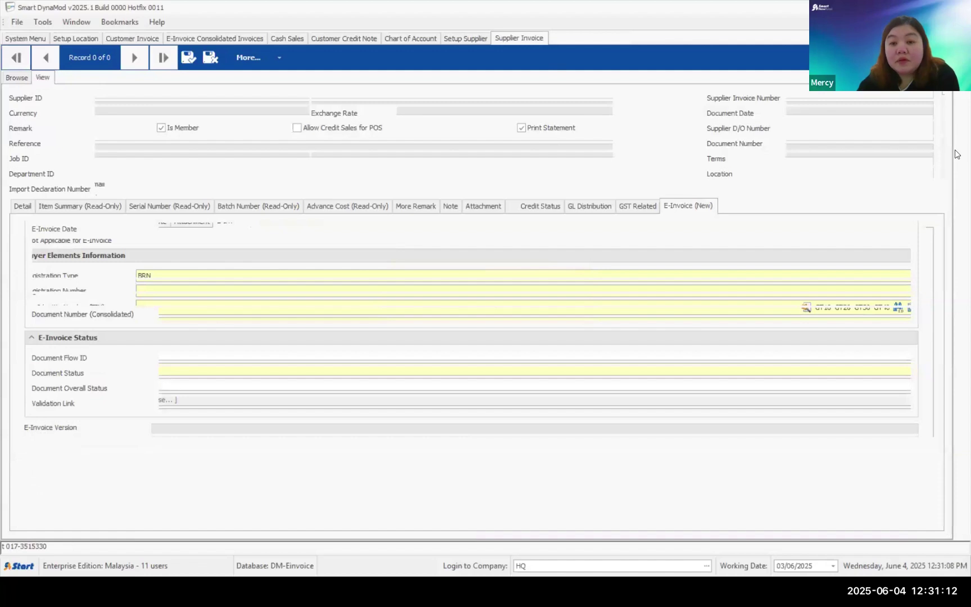
key(ctrl+shift+Tab)
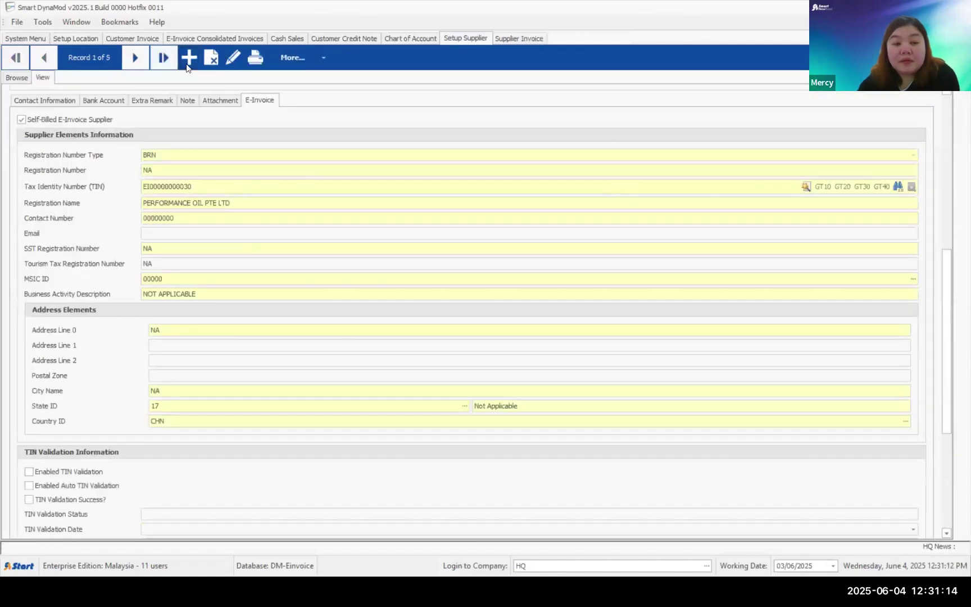
click(189, 57)
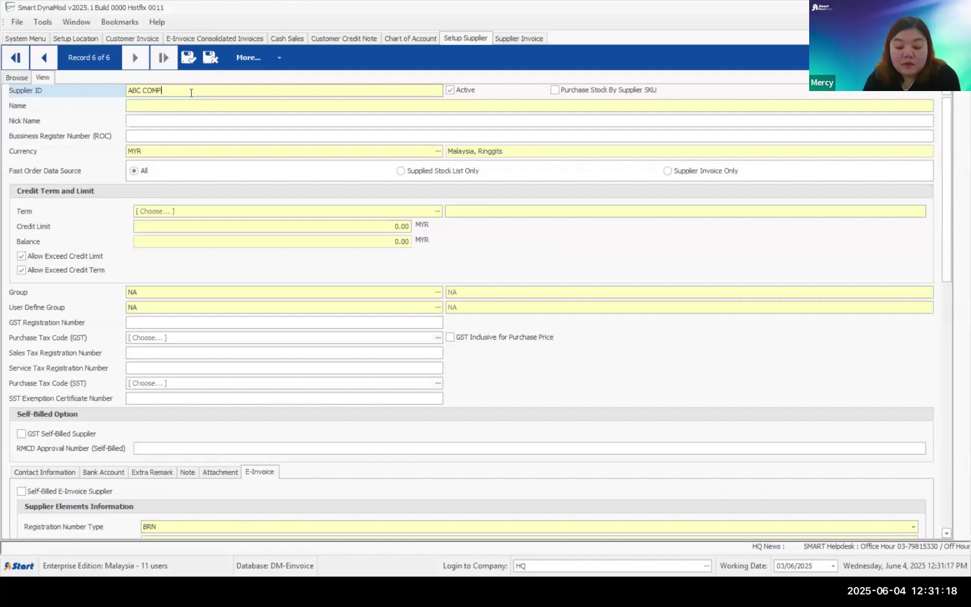
text(Y SDN BHD)
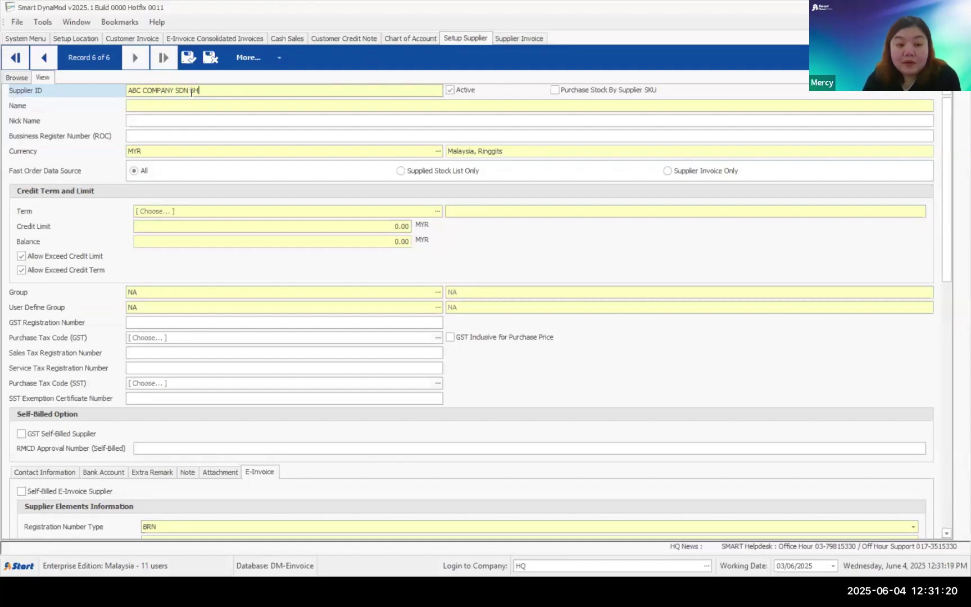
triple_click(138, 88)
scroll(399, 414, down, 3)
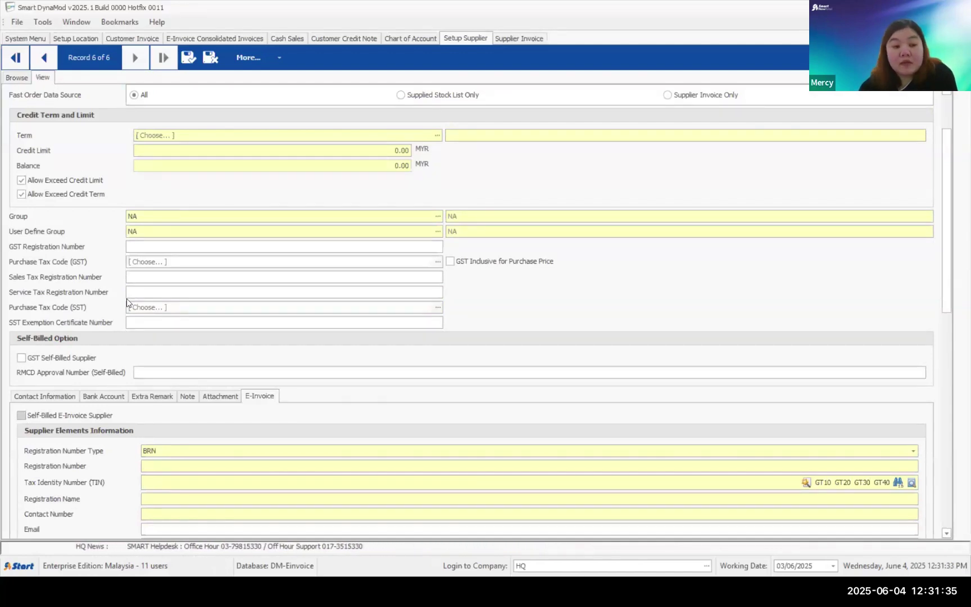
- Give the supplier a 30 DAYS credit term and save the record
click(188, 58)
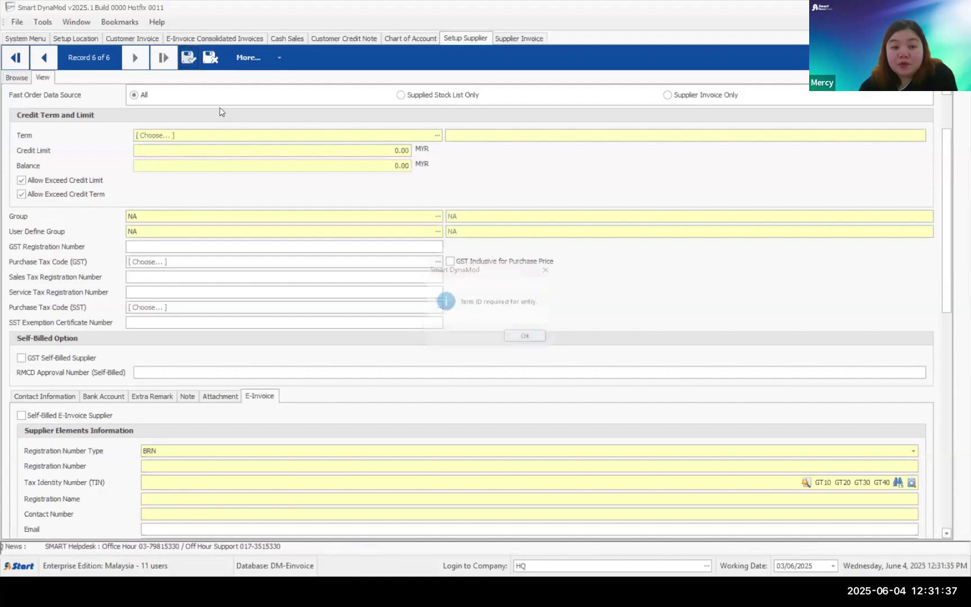
click(538, 340)
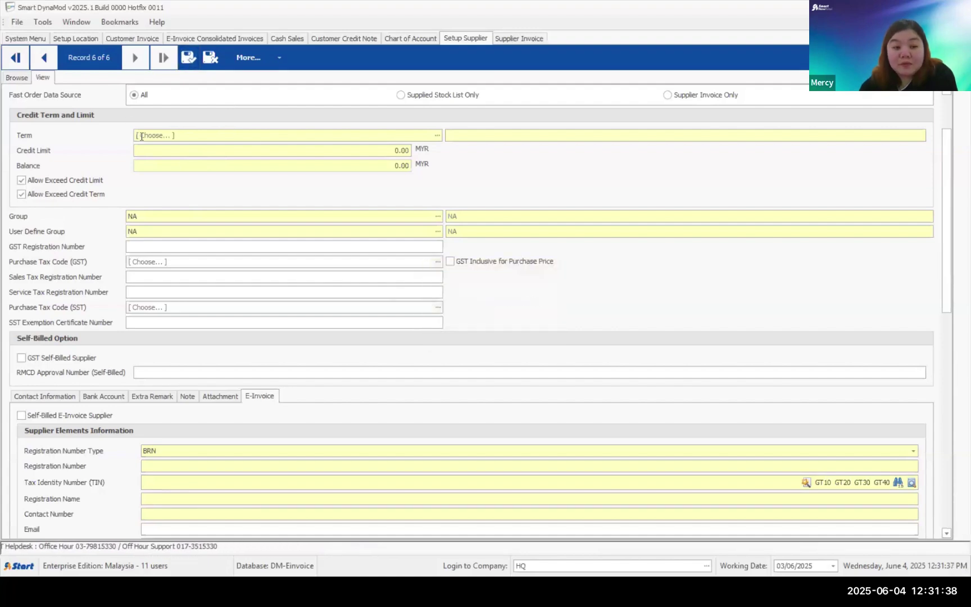
click(437, 135)
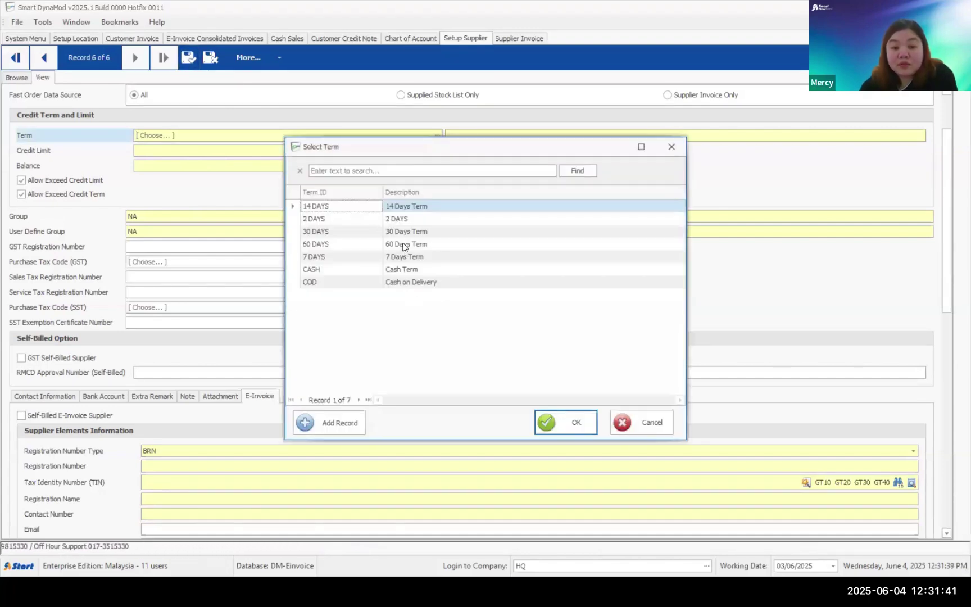
double_click(400, 232)
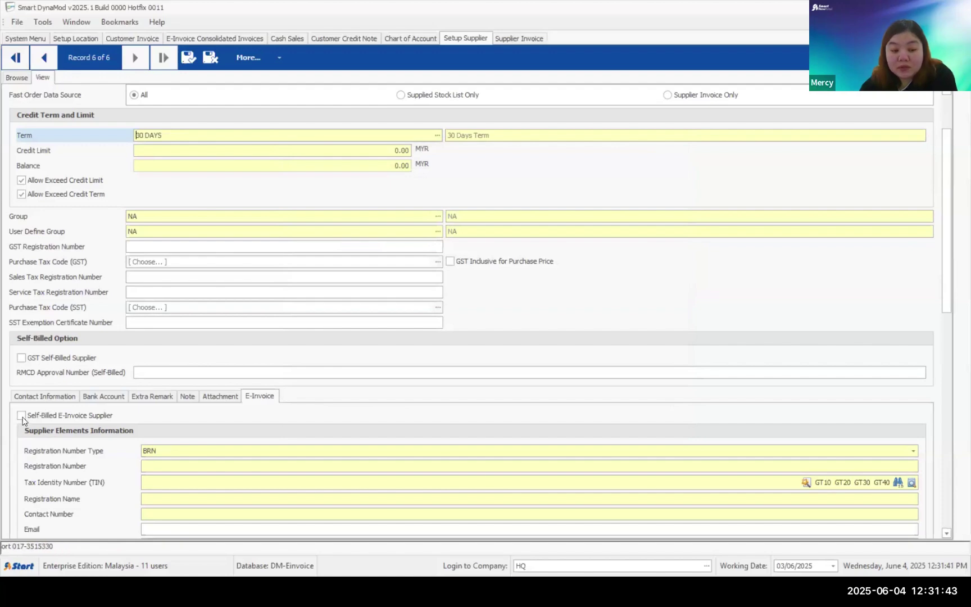
click(186, 59)
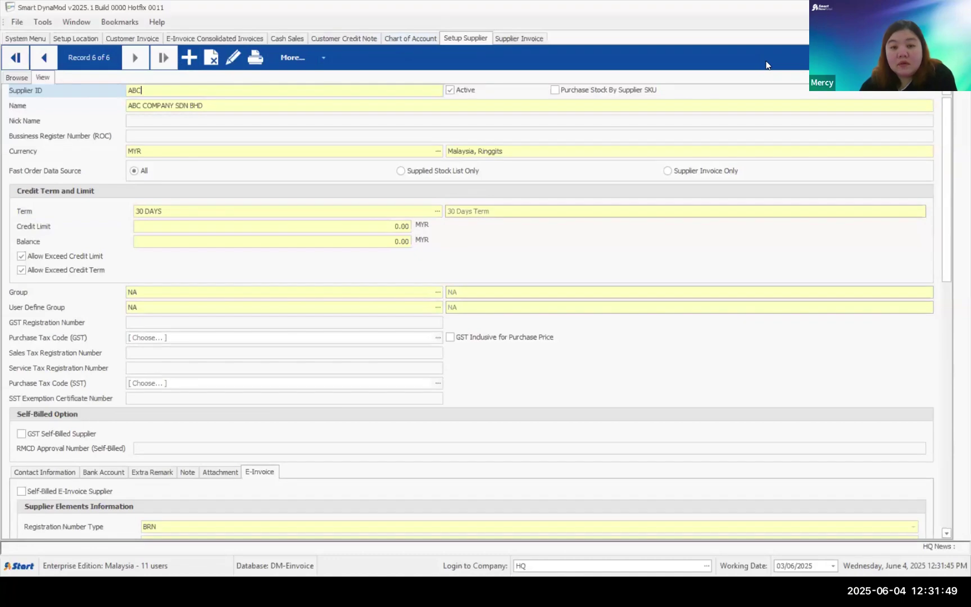
- Start a new supplier invoice for ABC COMPANY SDN BHD, then discard it unsaved
click(519, 38)
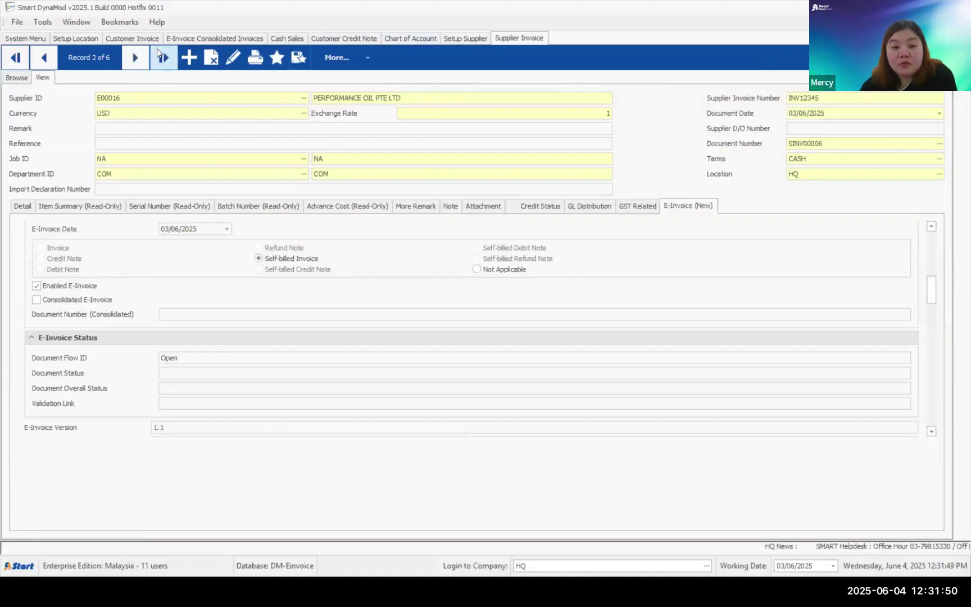
click(188, 58)
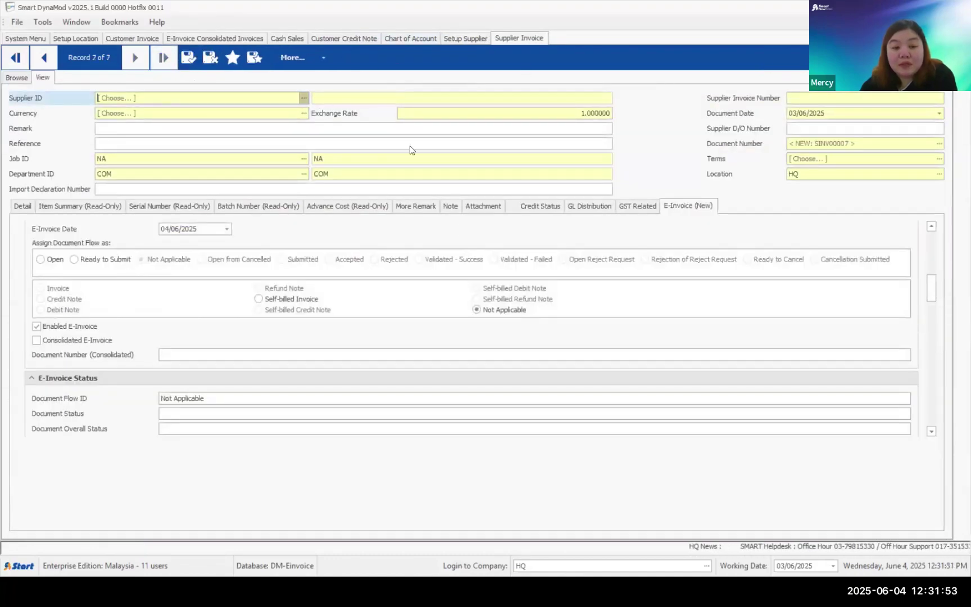
click(304, 98)
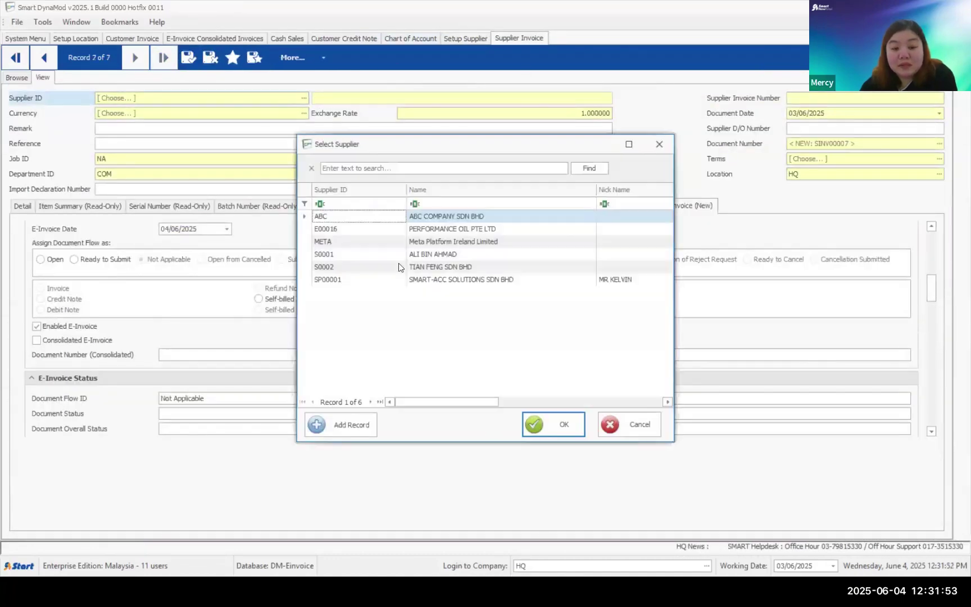
click(433, 218)
double_click(434, 218)
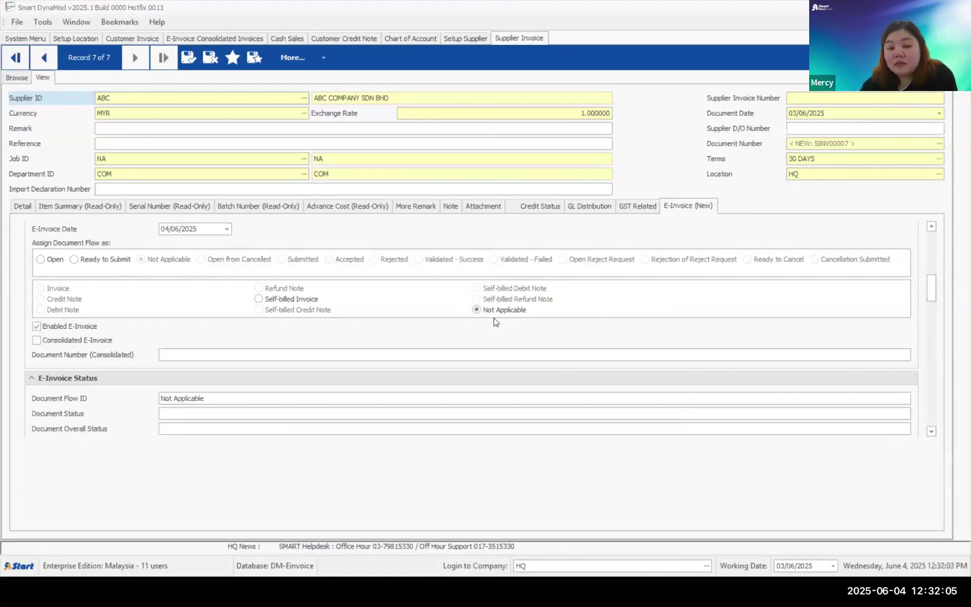
click(219, 60)
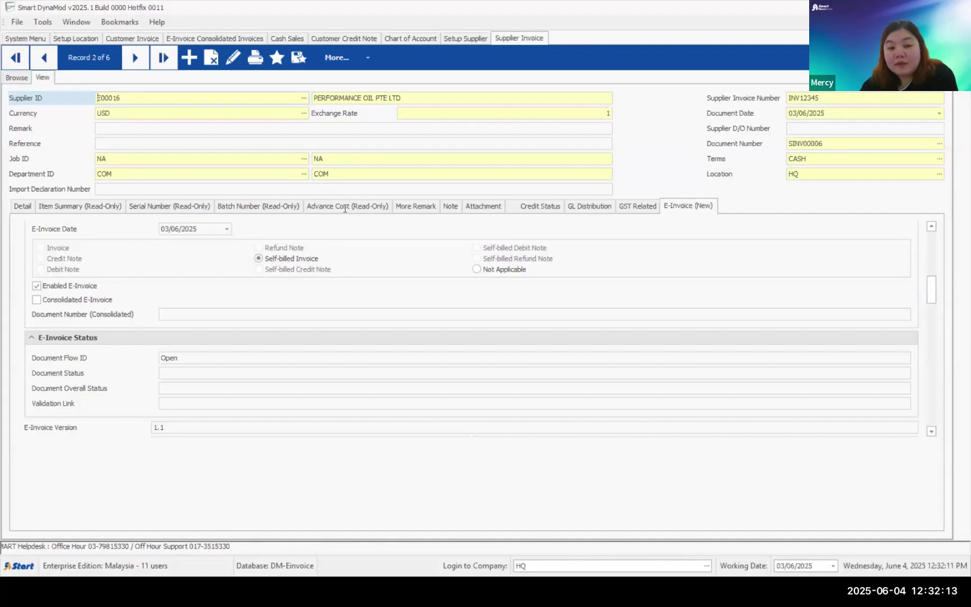
- Submit invoice SINV00006 as an e-invoice, confirm, and close the e-invoice manager
click(336, 57)
mouse_move(557, 223)
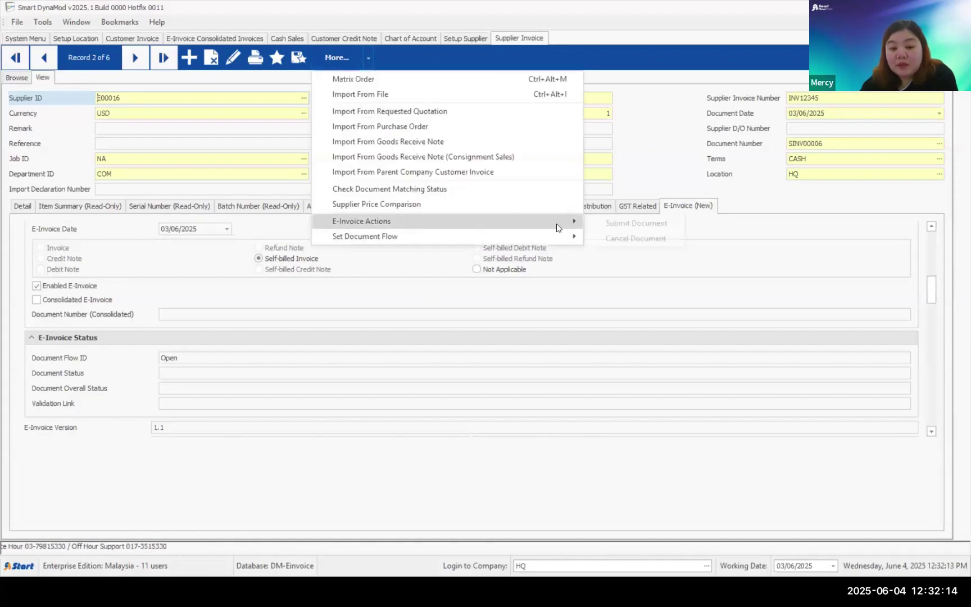
click(634, 224)
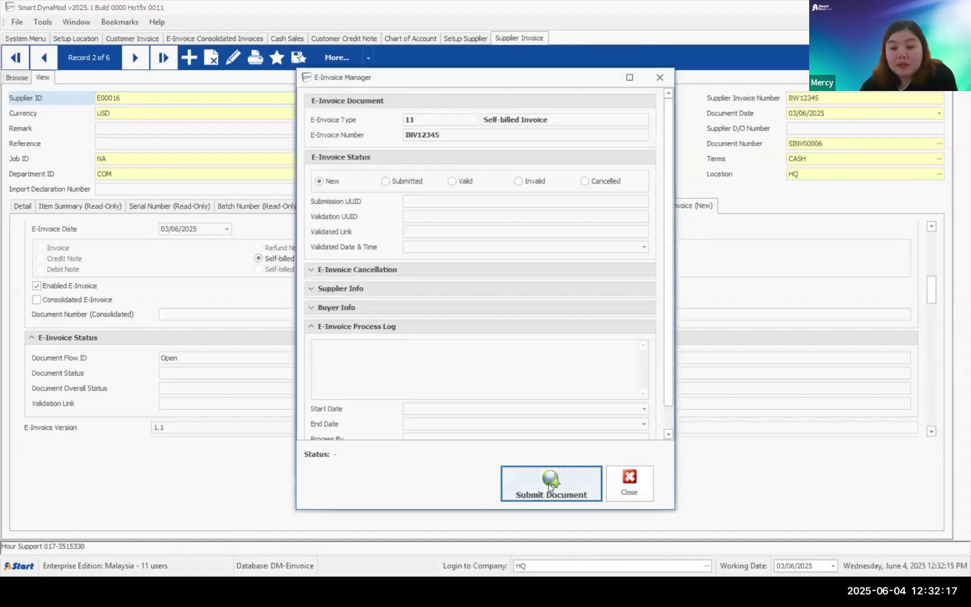
click(551, 486)
click(528, 343)
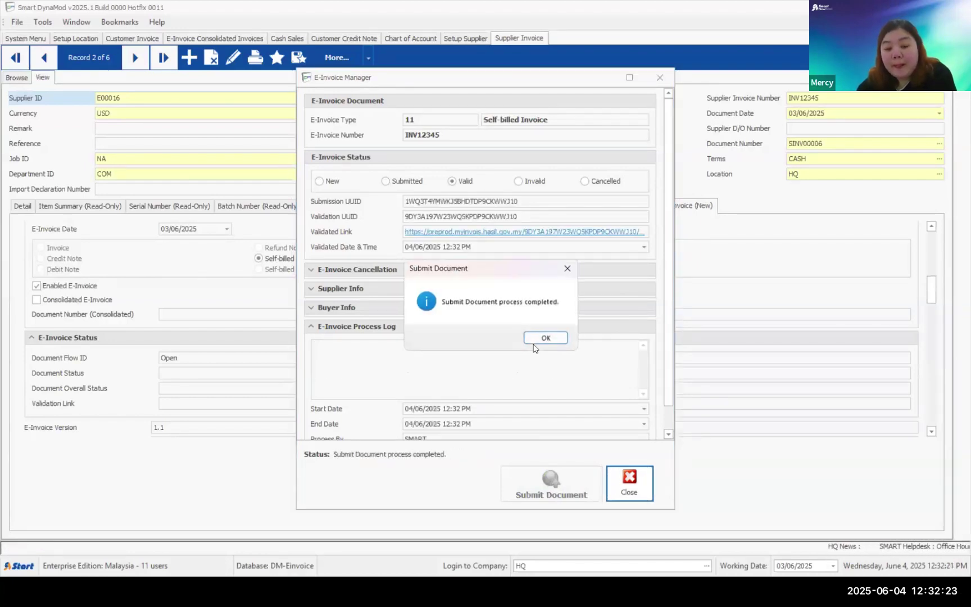
click(556, 341)
click(628, 486)
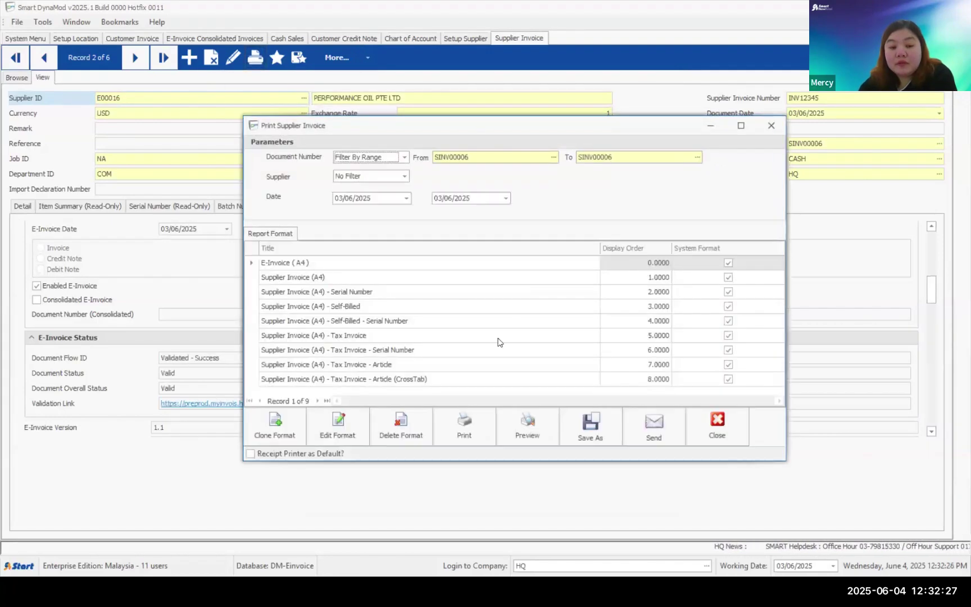
- Preview the E-Invoice (A4) printout with its QR code, then close the preview and invoice form
click(527, 427)
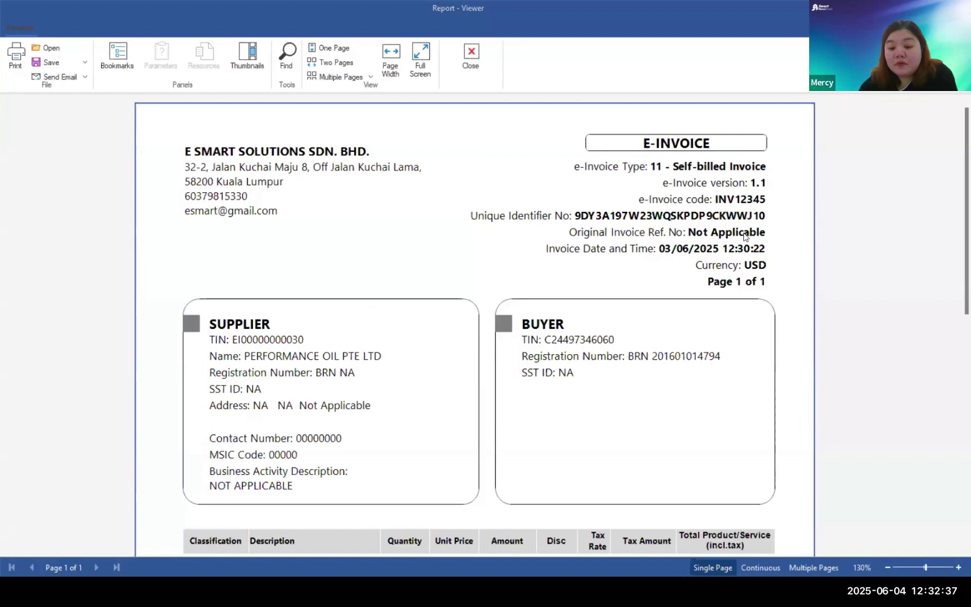
scroll(744, 236, down, 10)
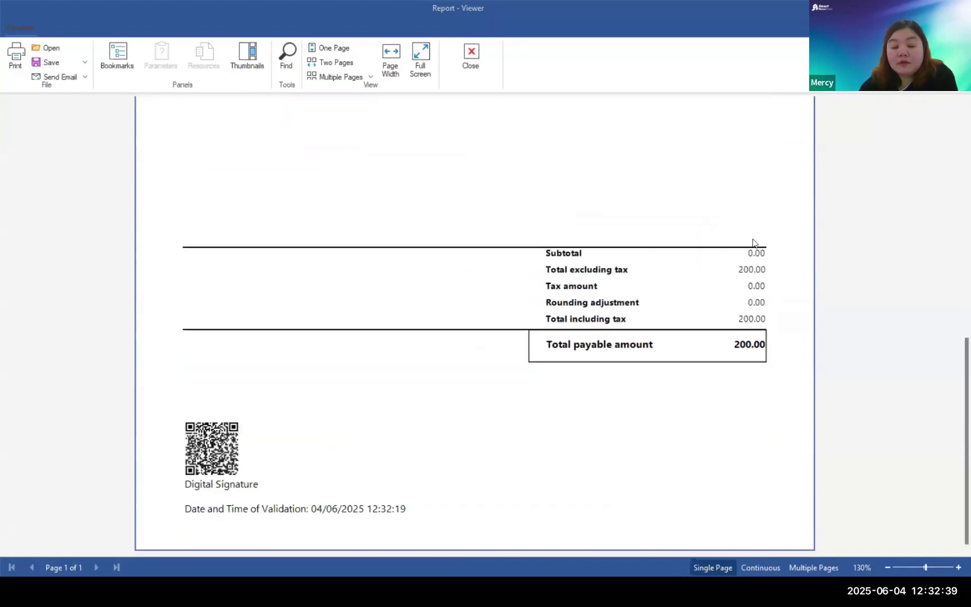
scroll(754, 244, up, 10)
scroll(755, 245, down, 10)
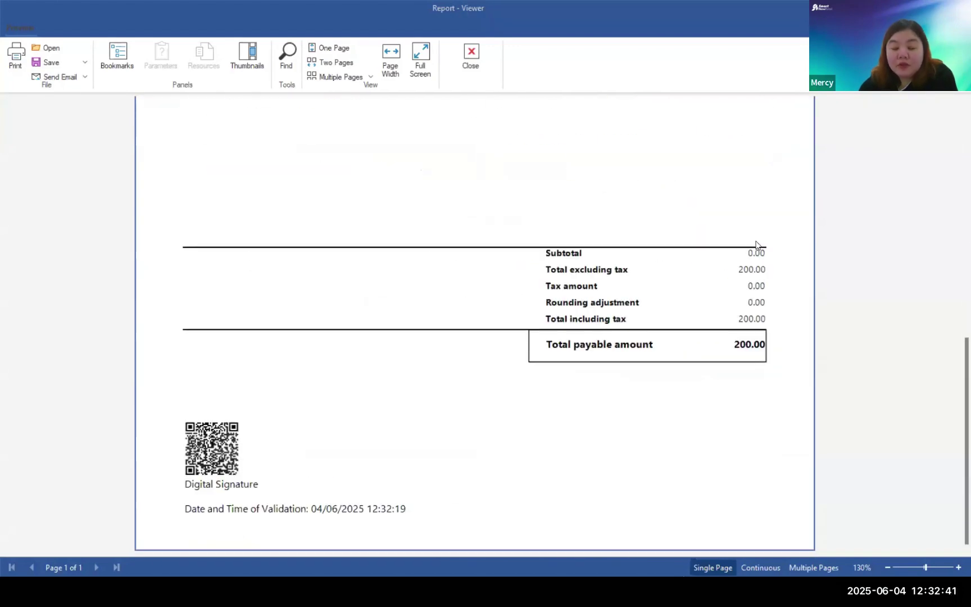
click(473, 77)
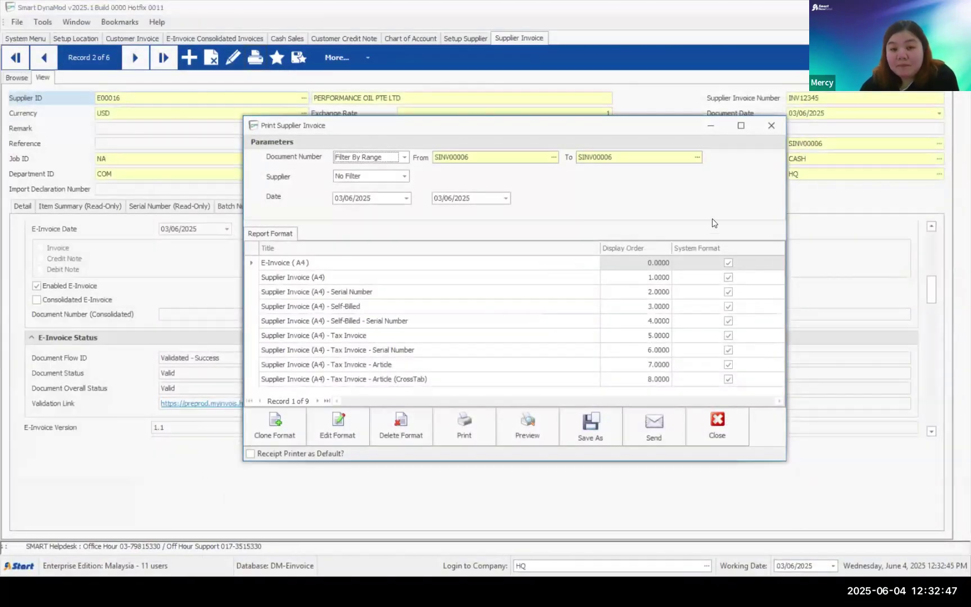
key(Escape)
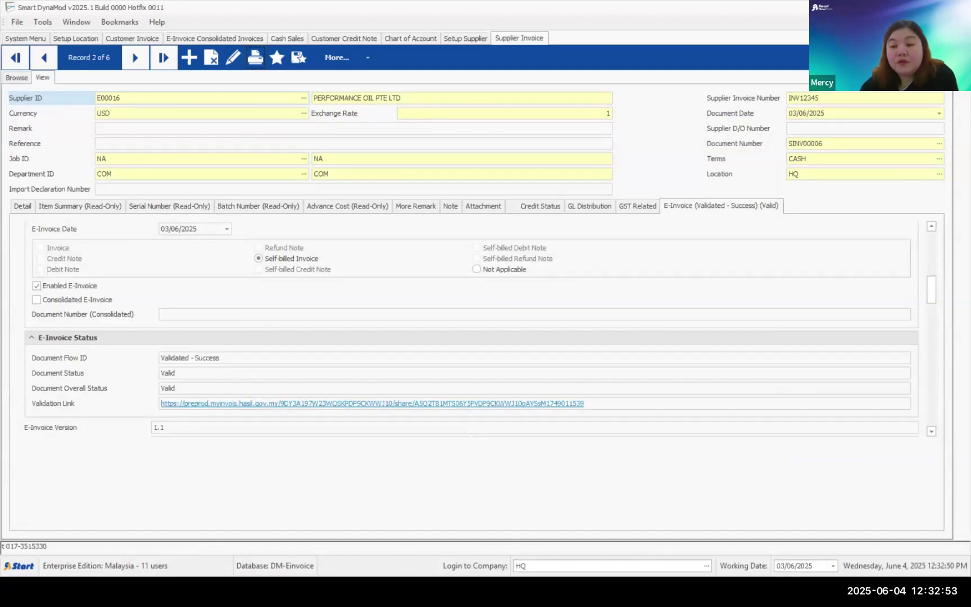
key(ctrl+F4)
- Create a new Payment Voucher of type OTHER PAYMENT and show its E-Invoice (New) details
click(33, 40)
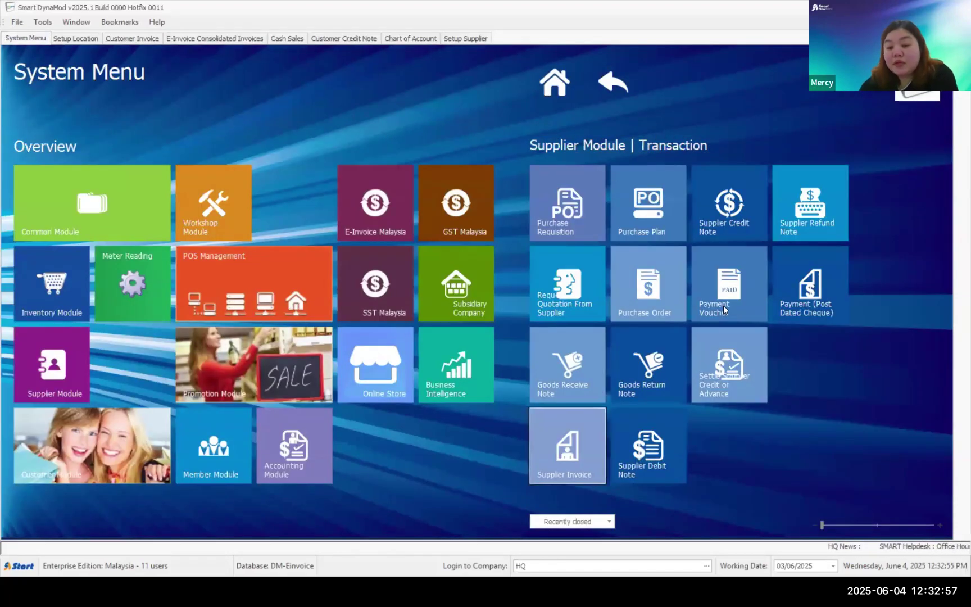
click(732, 295)
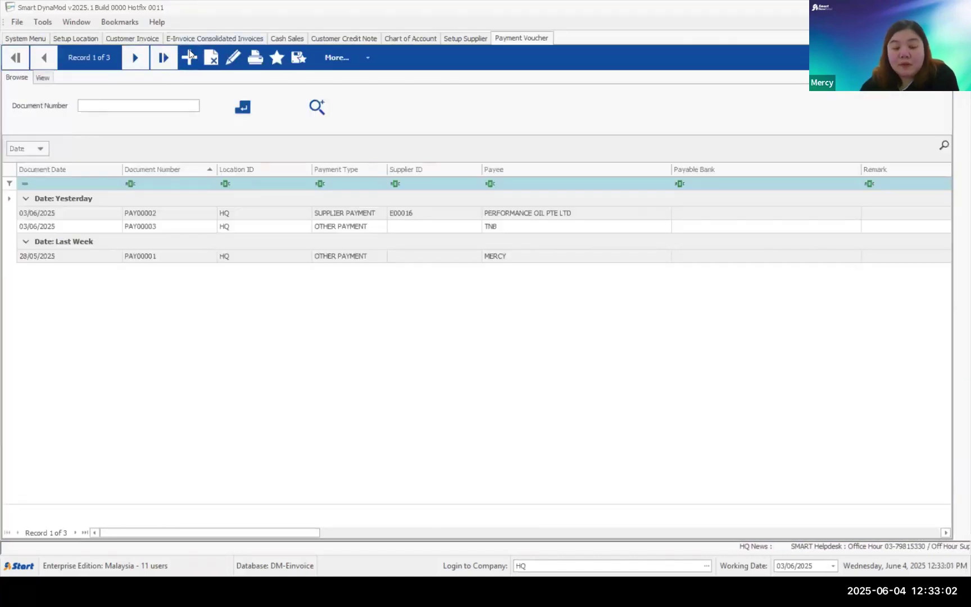
click(189, 57)
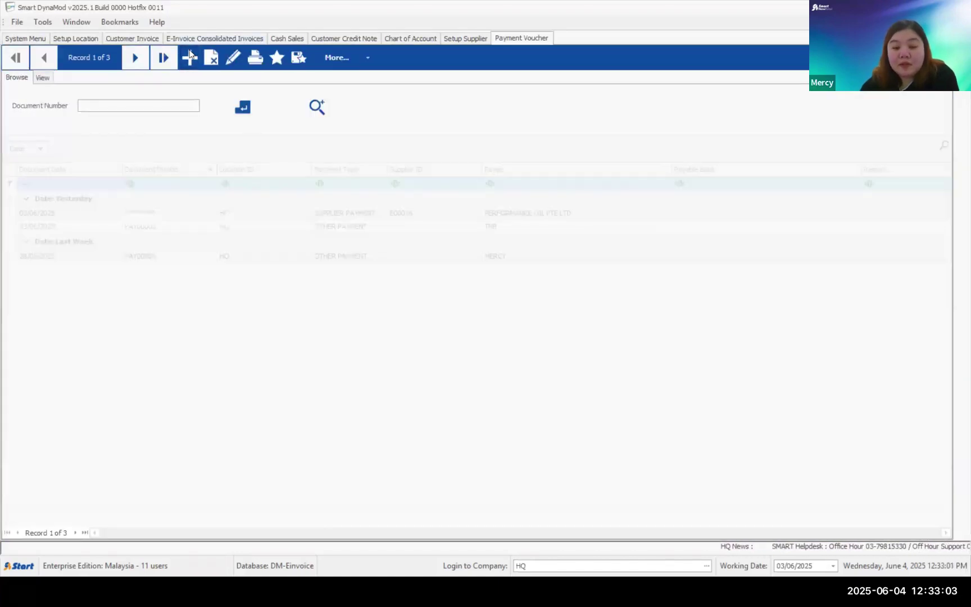
click(223, 97)
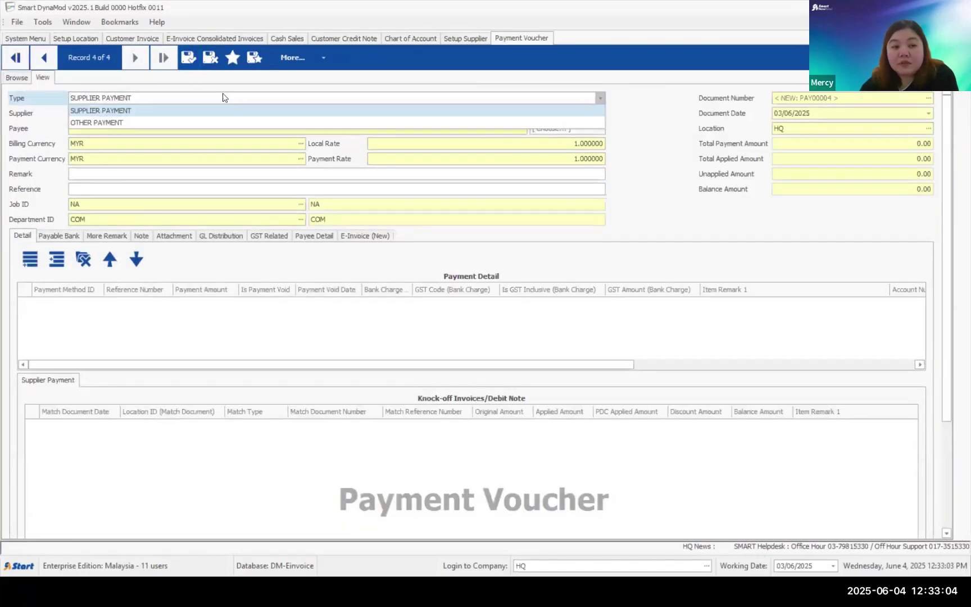
click(125, 127)
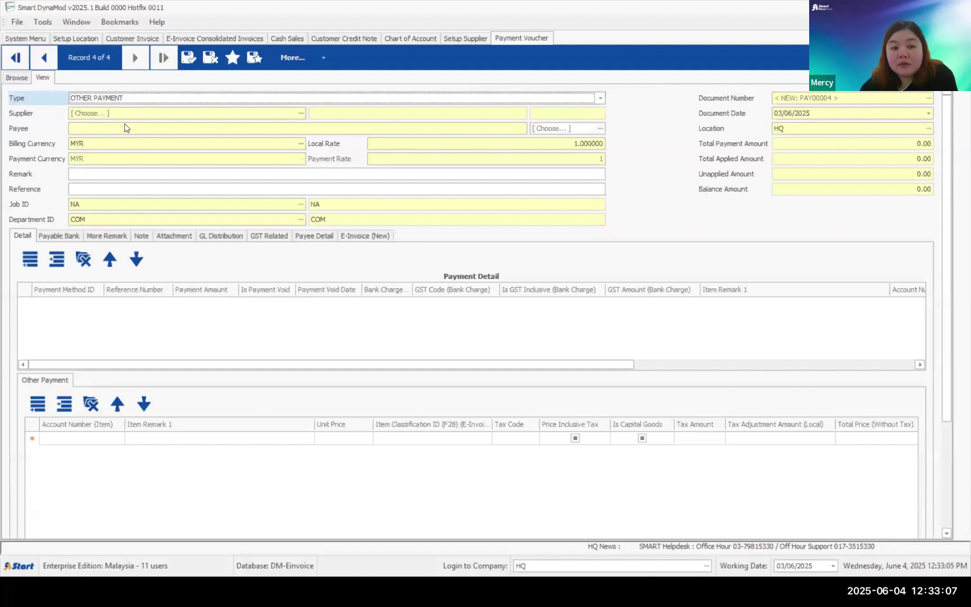
click(111, 125)
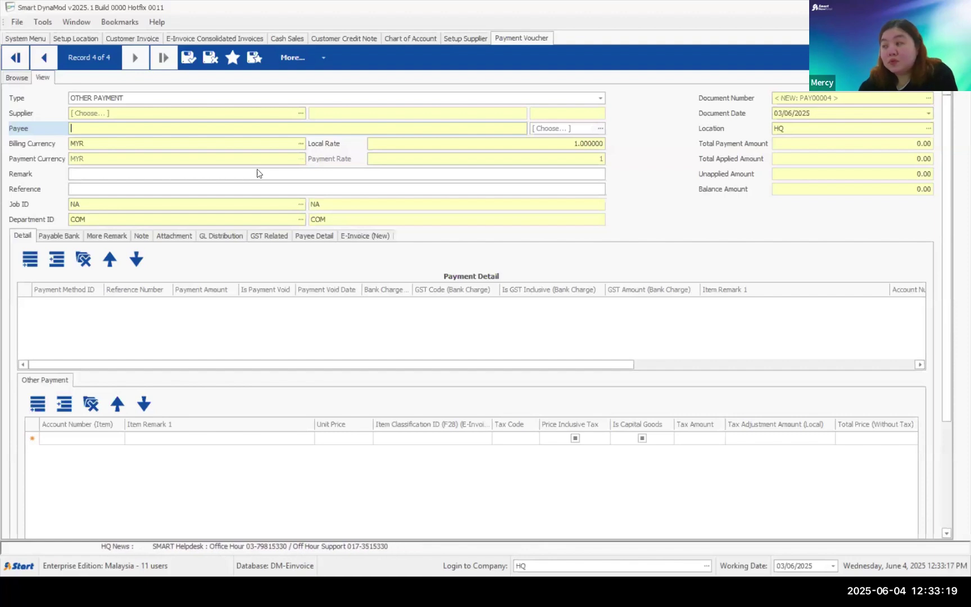
click(358, 237)
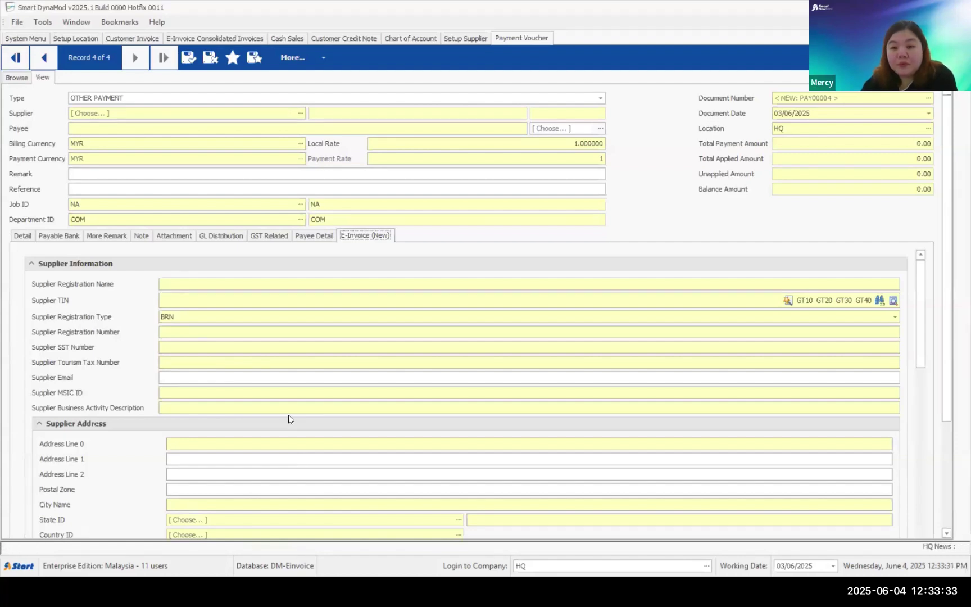
click(301, 113)
double_click(440, 230)
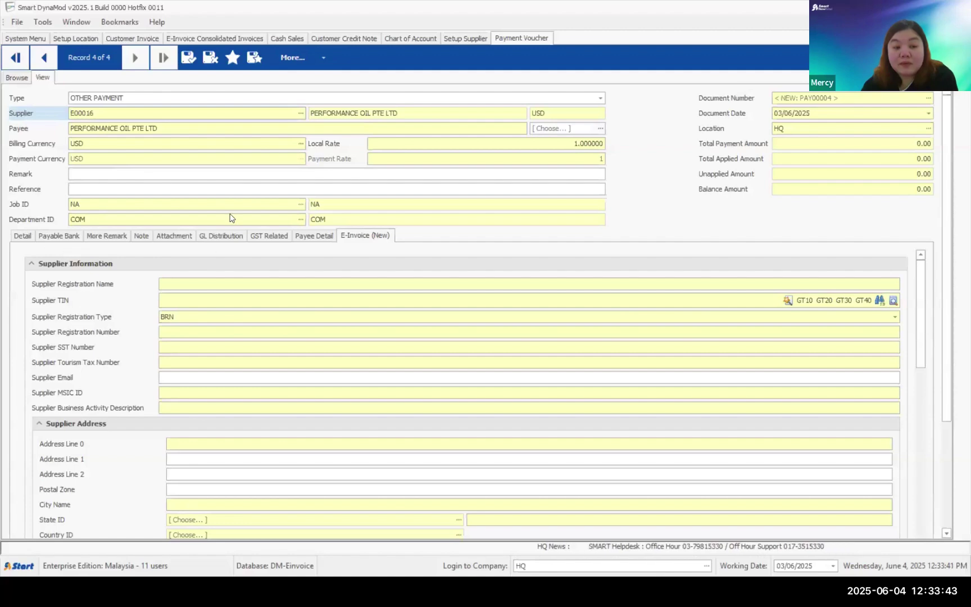
click(210, 57)
click(187, 57)
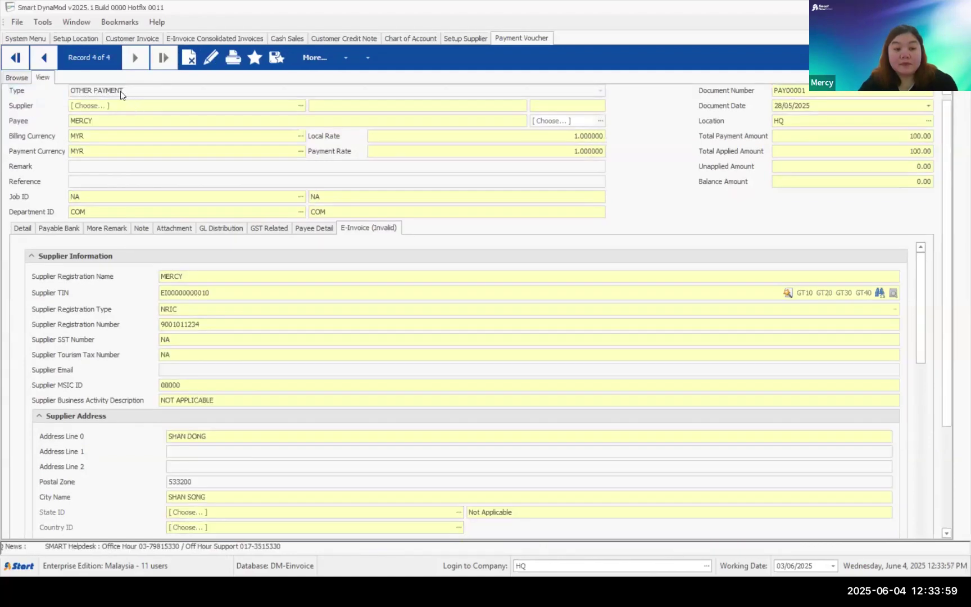
click(137, 89)
click(117, 113)
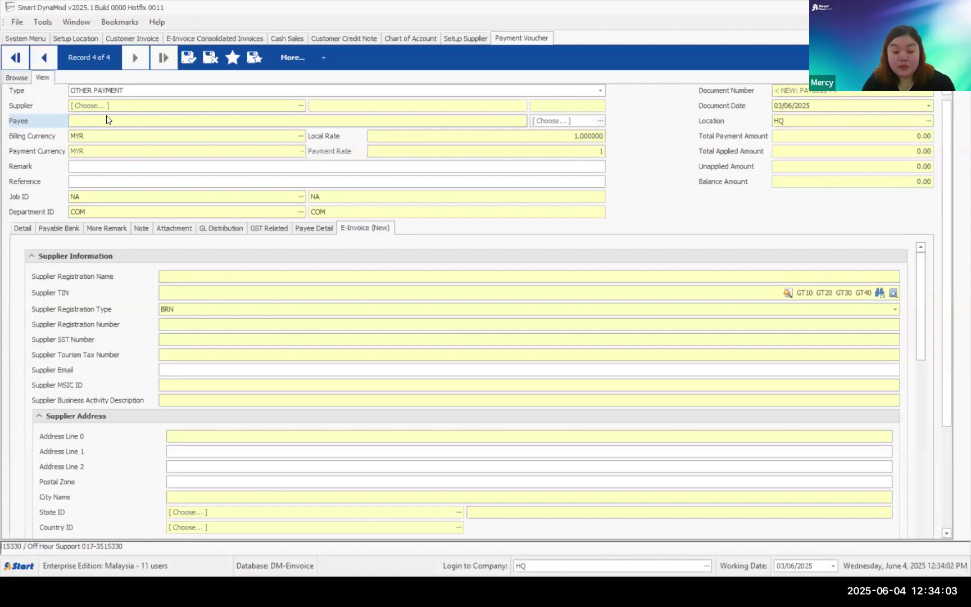
- Set payee TAOBAO and add an MBB-IBG payment detail of 100.00
click(106, 116)
text(TAOBAO)
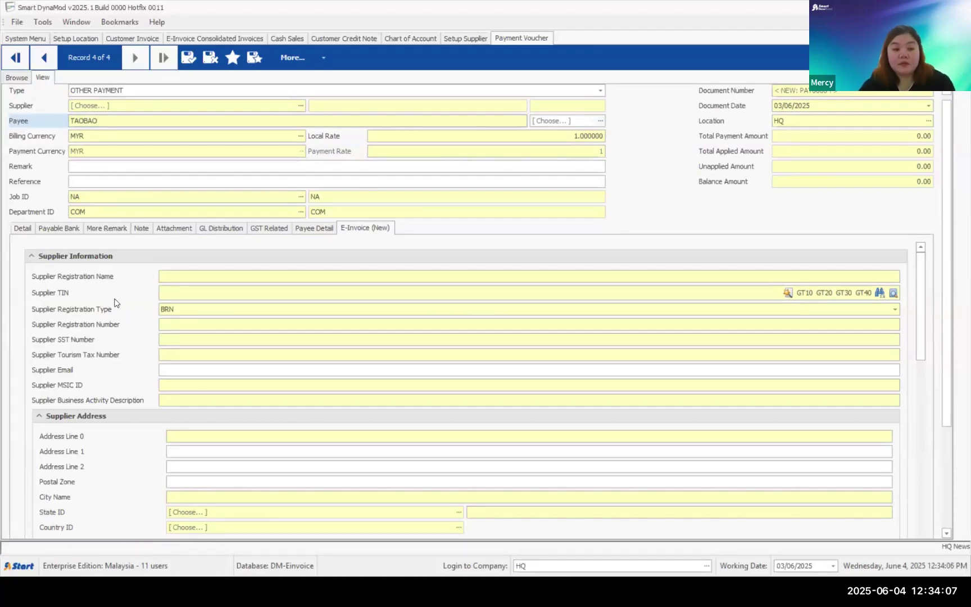
click(17, 230)
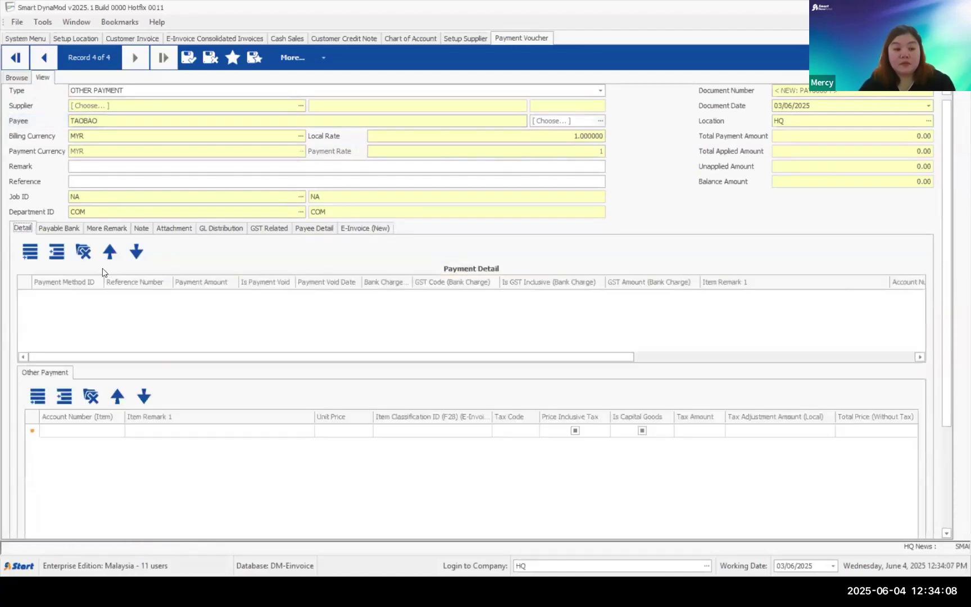
click(30, 252)
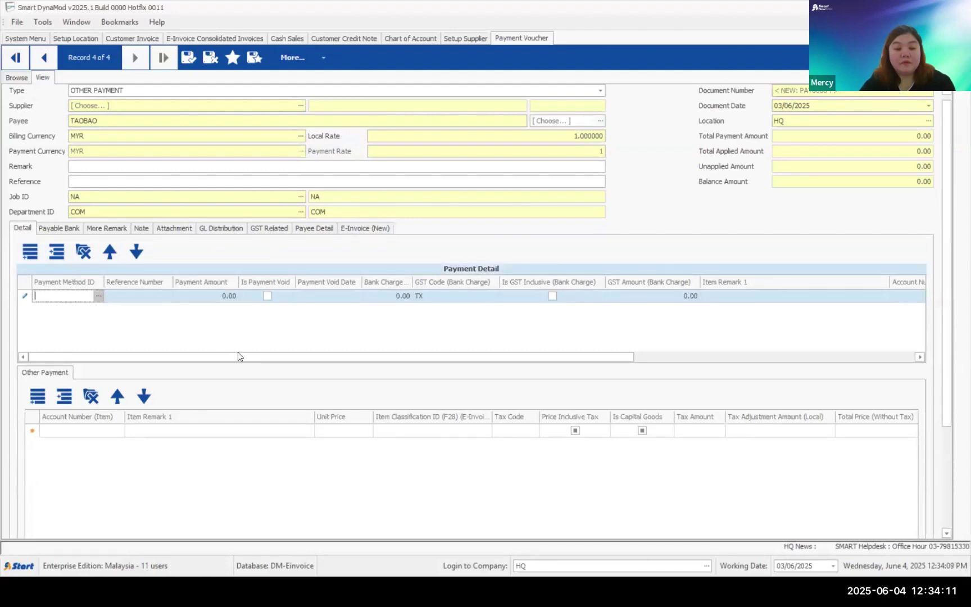
key(F4)
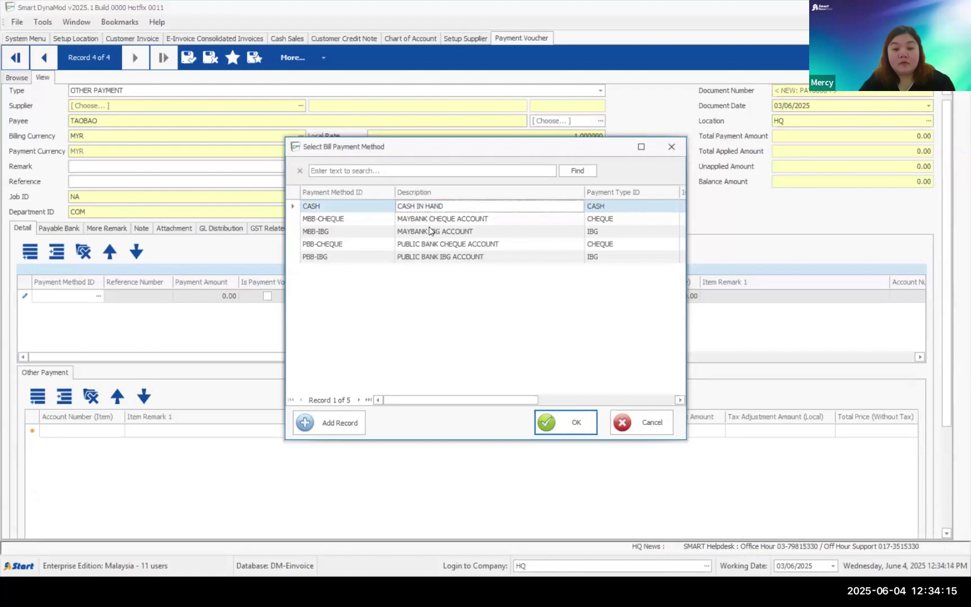
double_click(428, 231)
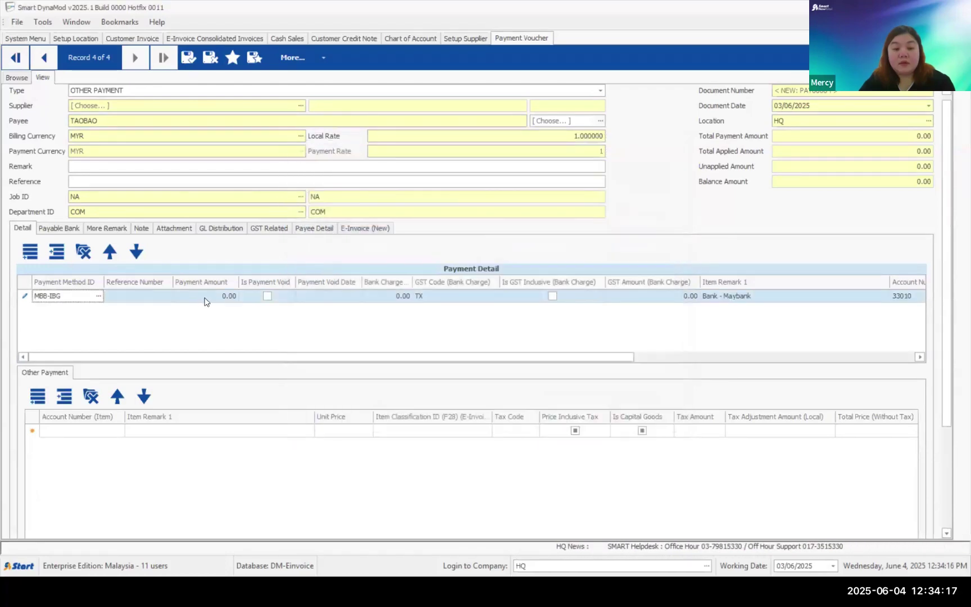
click(206, 296)
text(100)
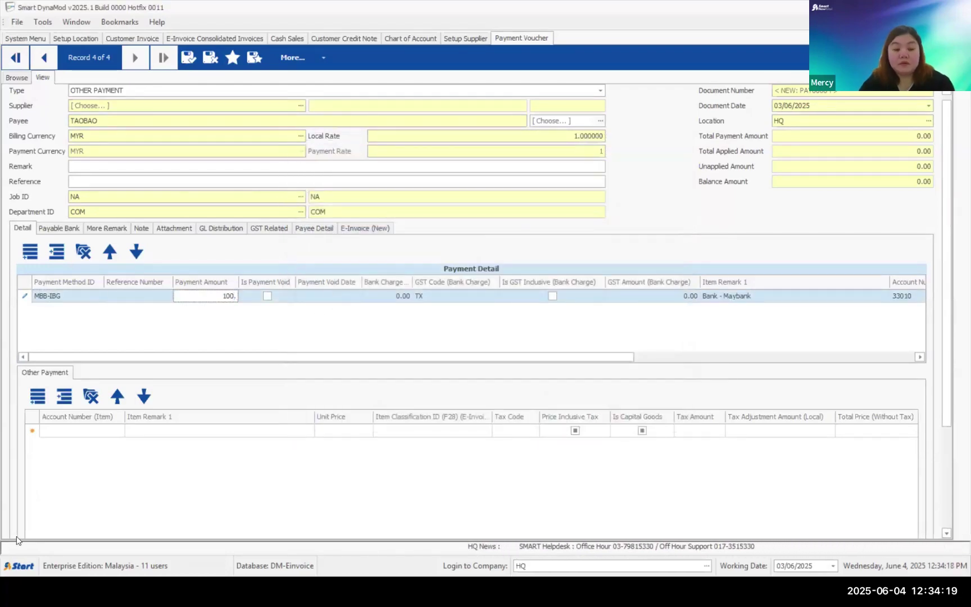
- Charge the other-payment line to account 90190 Office Expenses, found by filtering OFF
click(102, 431)
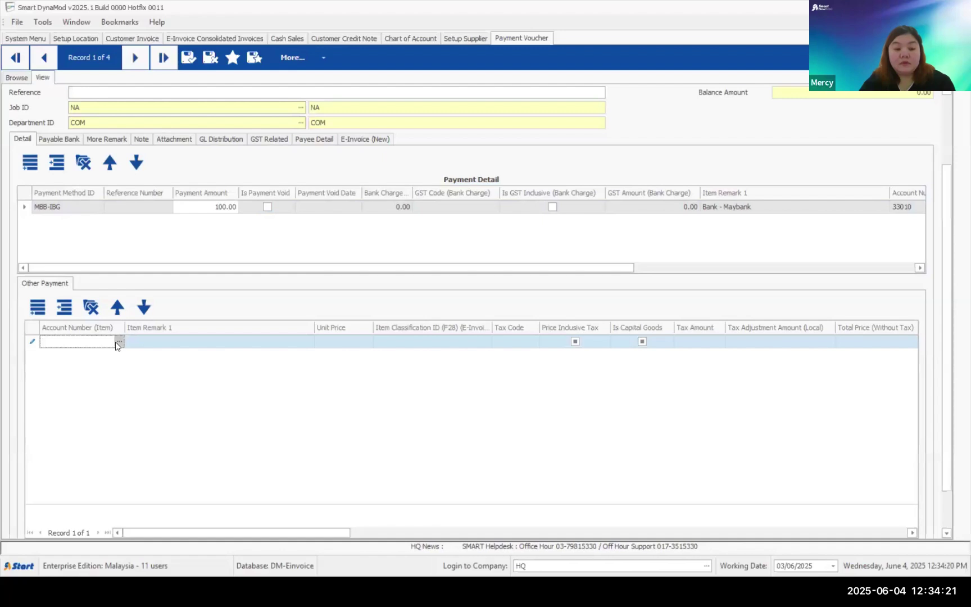
click(117, 342)
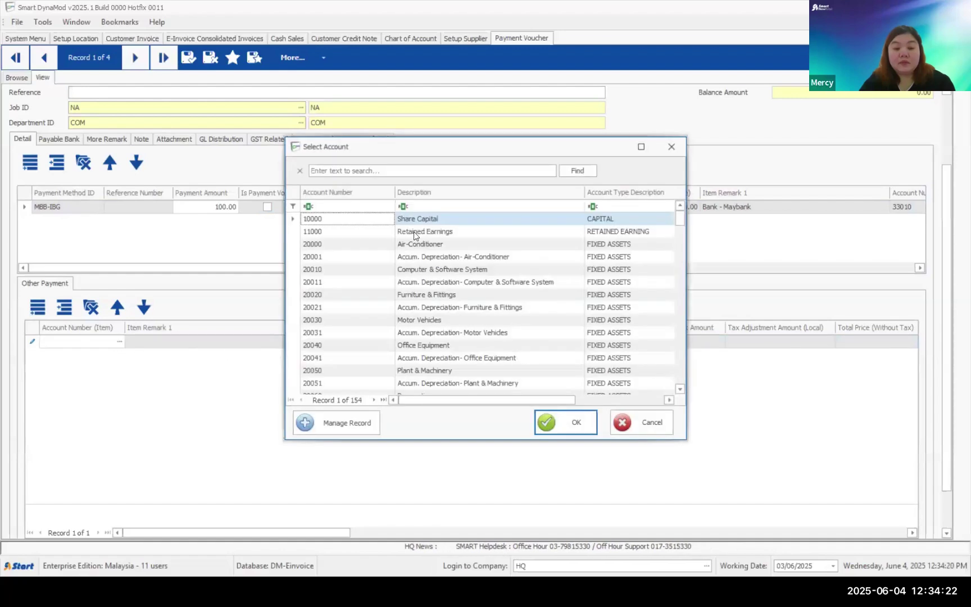
click(428, 205)
text(OFF)
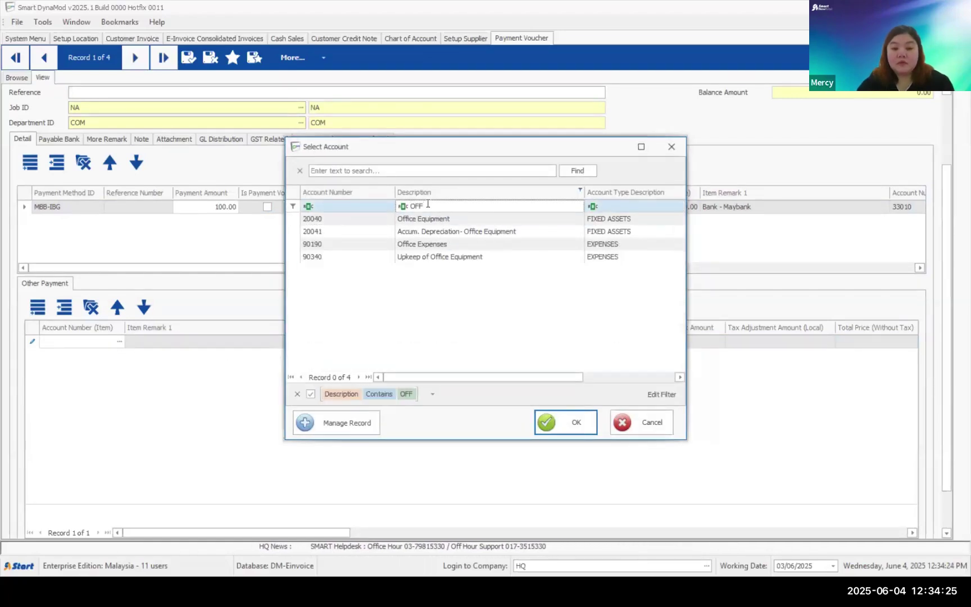
double_click(427, 231)
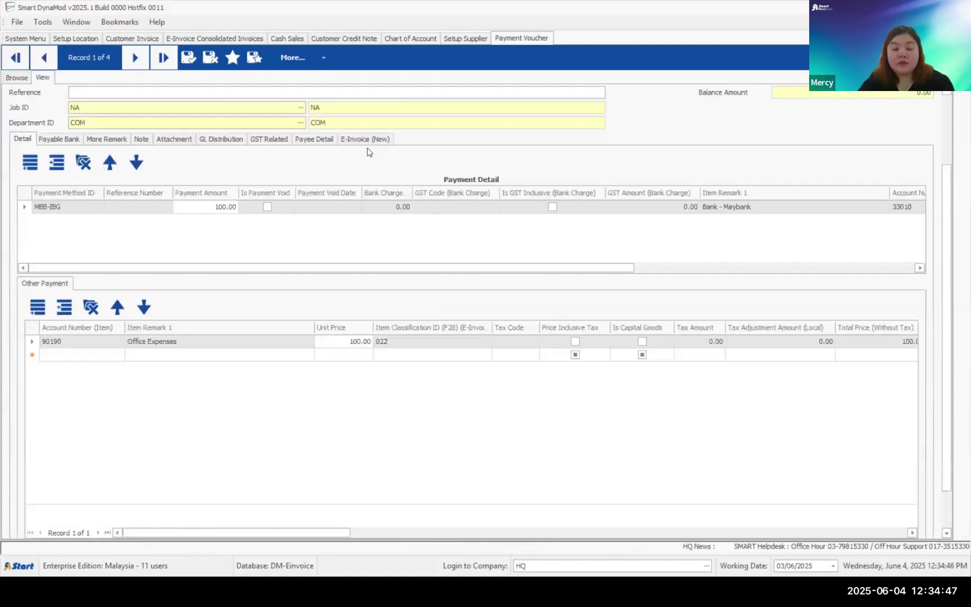
click(366, 139)
scroll(254, 172, down, 1)
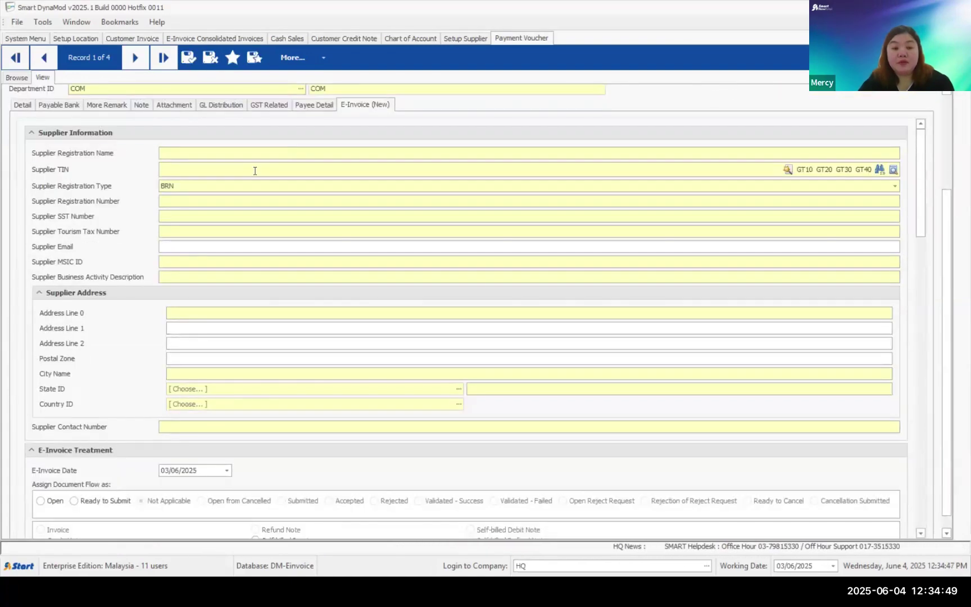
text(TAOBAO)
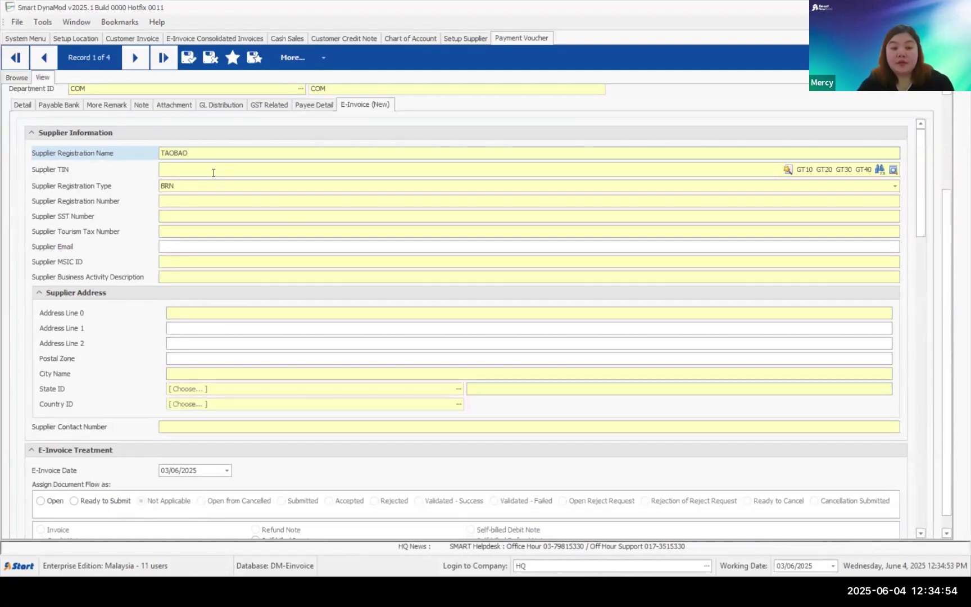
click(214, 173)
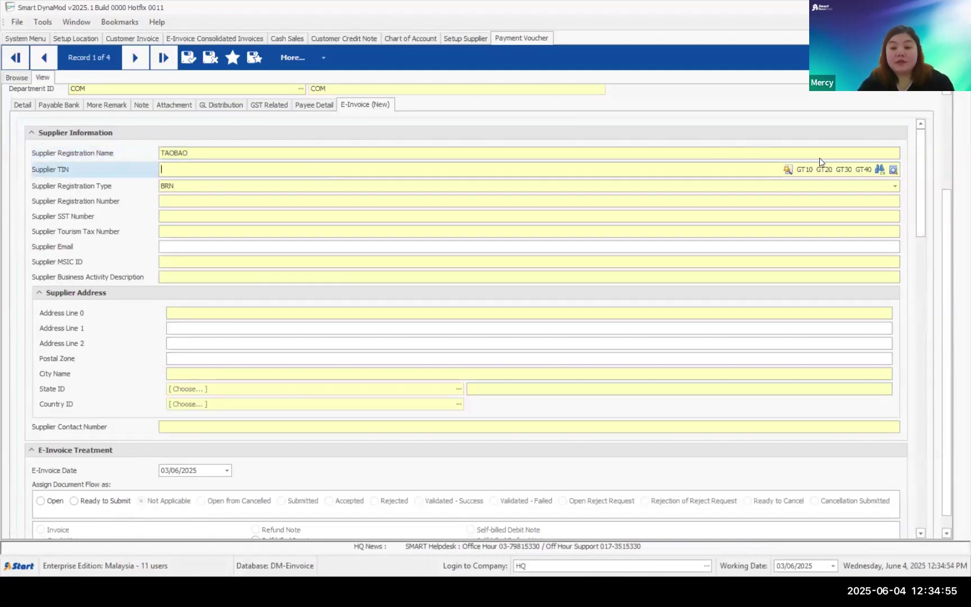
click(844, 174)
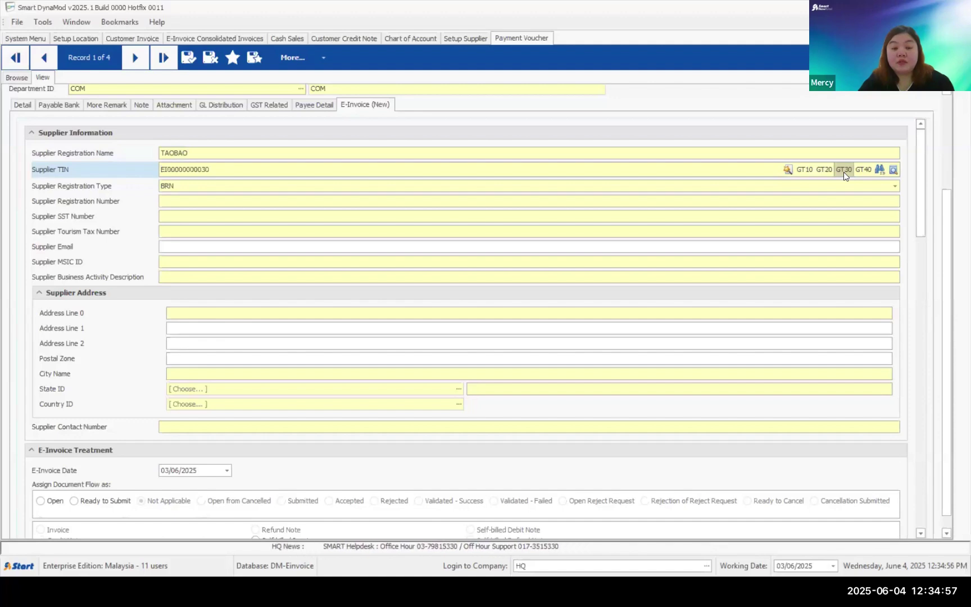
click(168, 200)
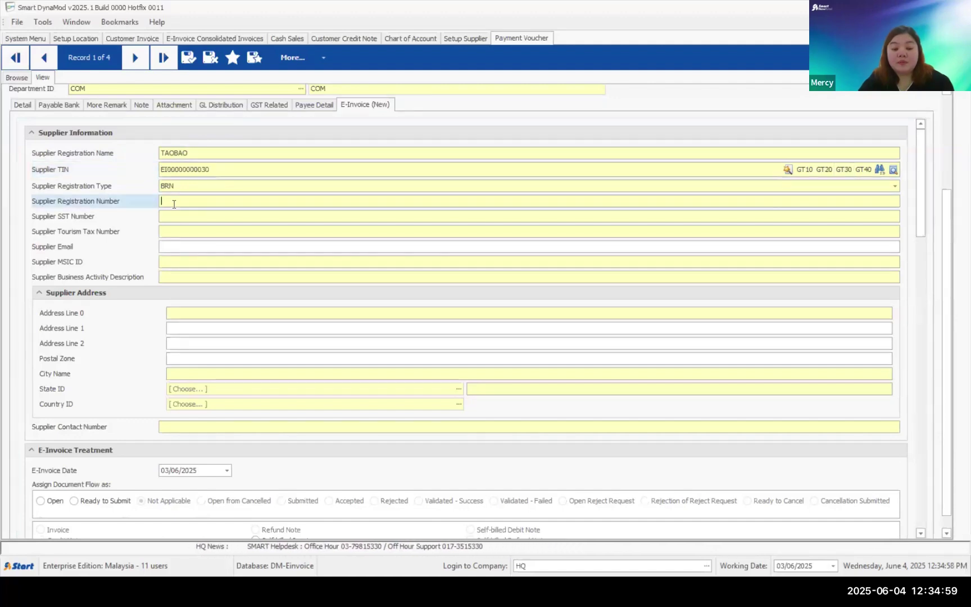
text(NA)
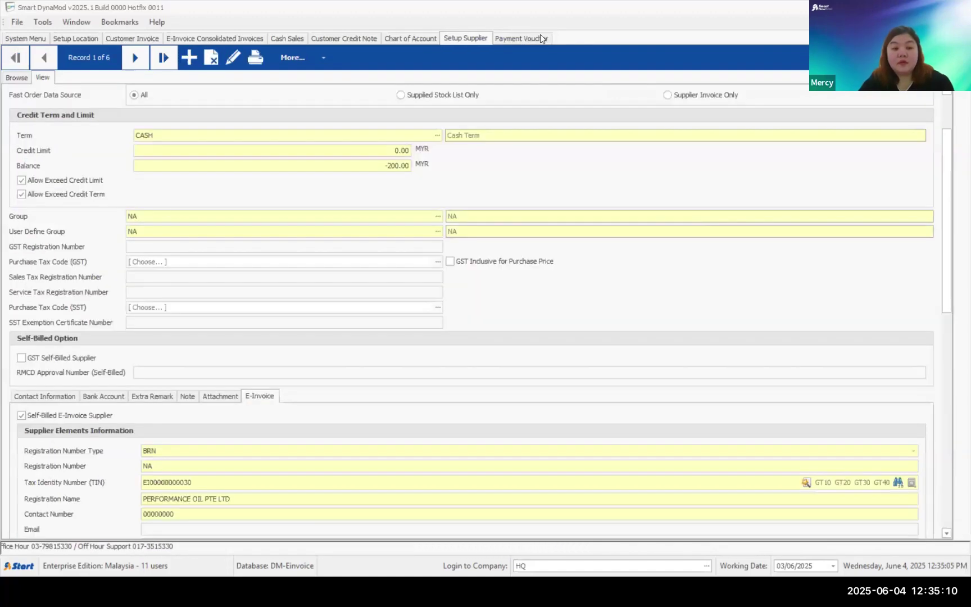
click(174, 217)
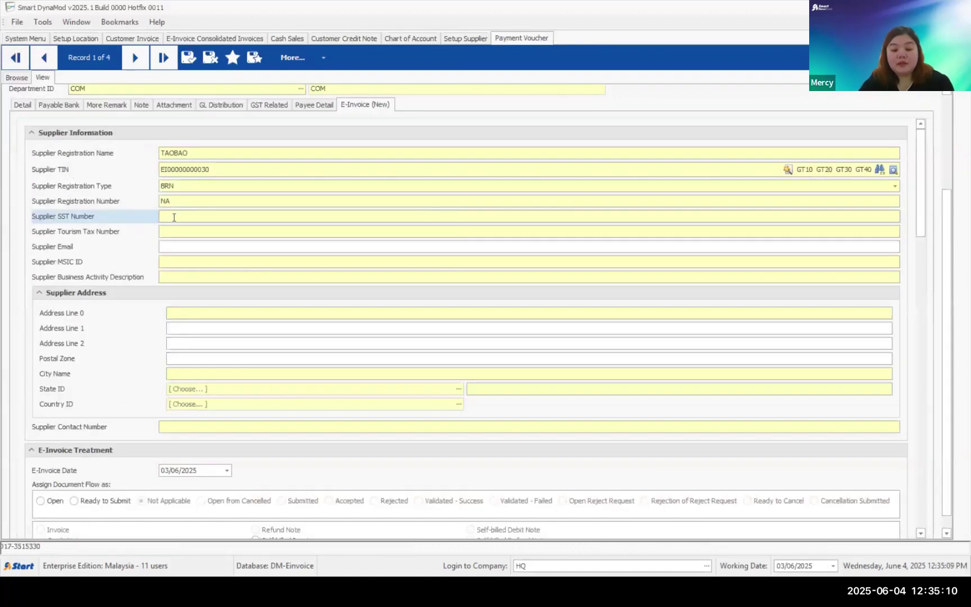
- Set the supplier's MSIC code to 00000 and business activity to NOT APPLICABLE
click(189, 245)
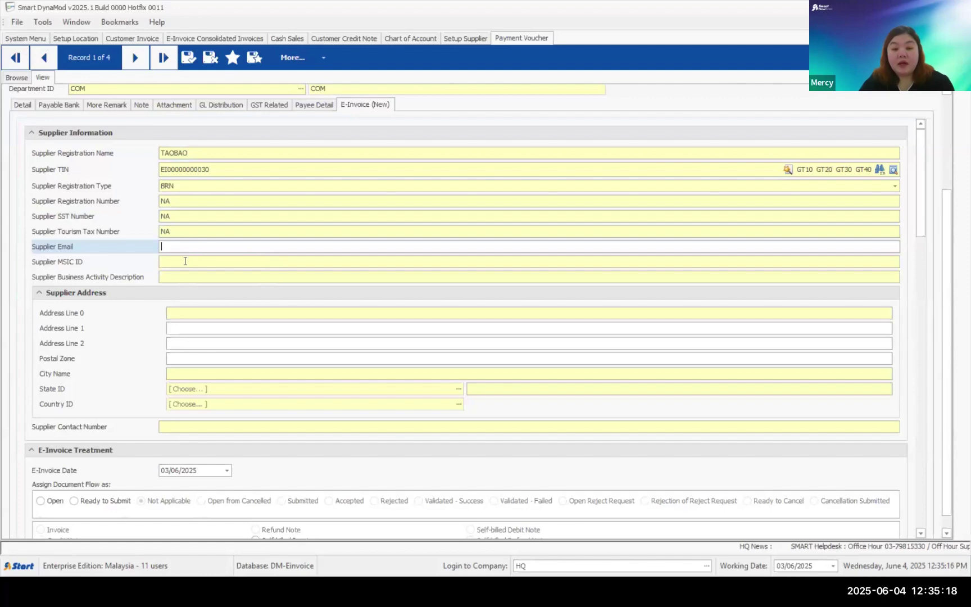
click(488, 261)
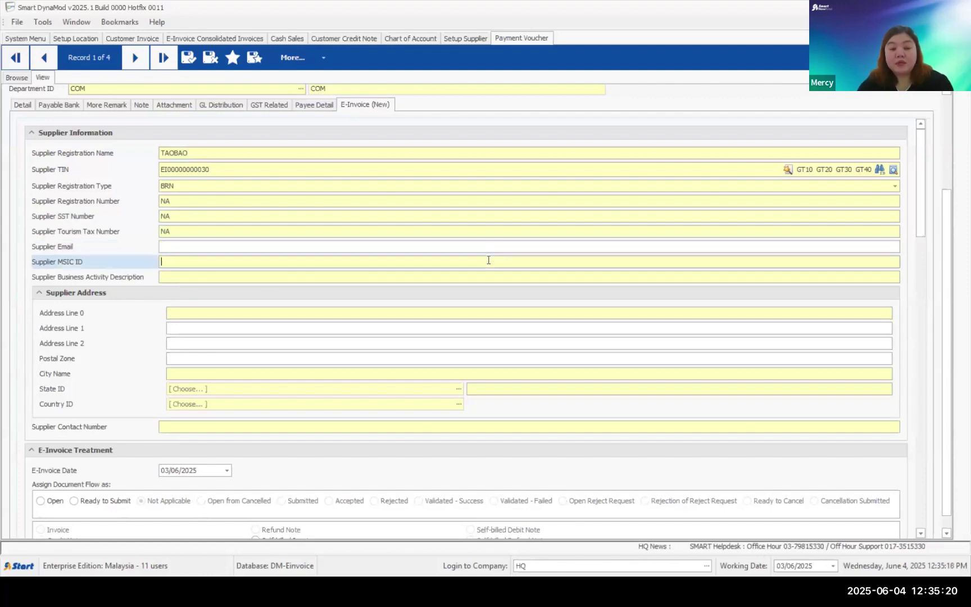
text(00000)
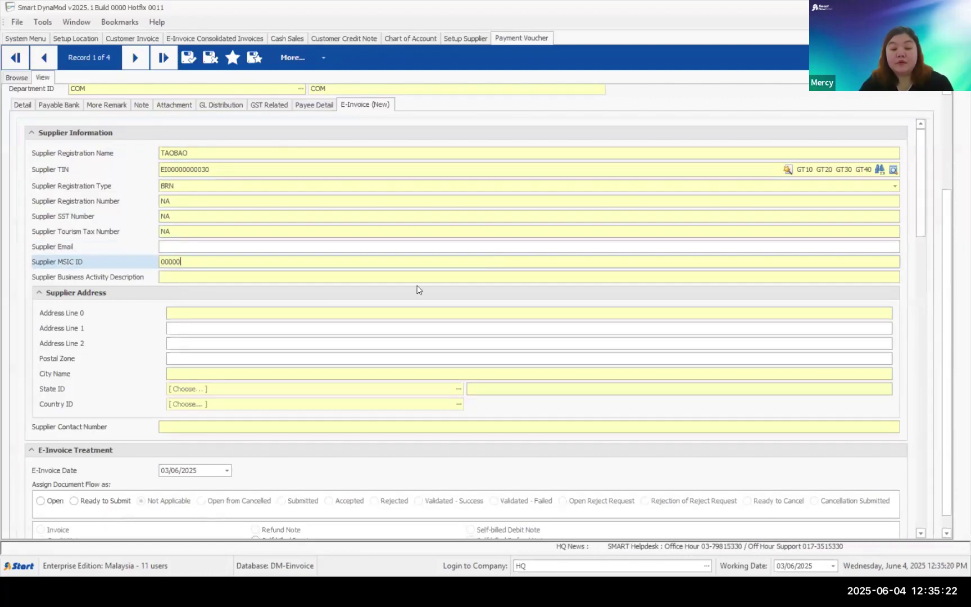
click(409, 278)
text(NO)
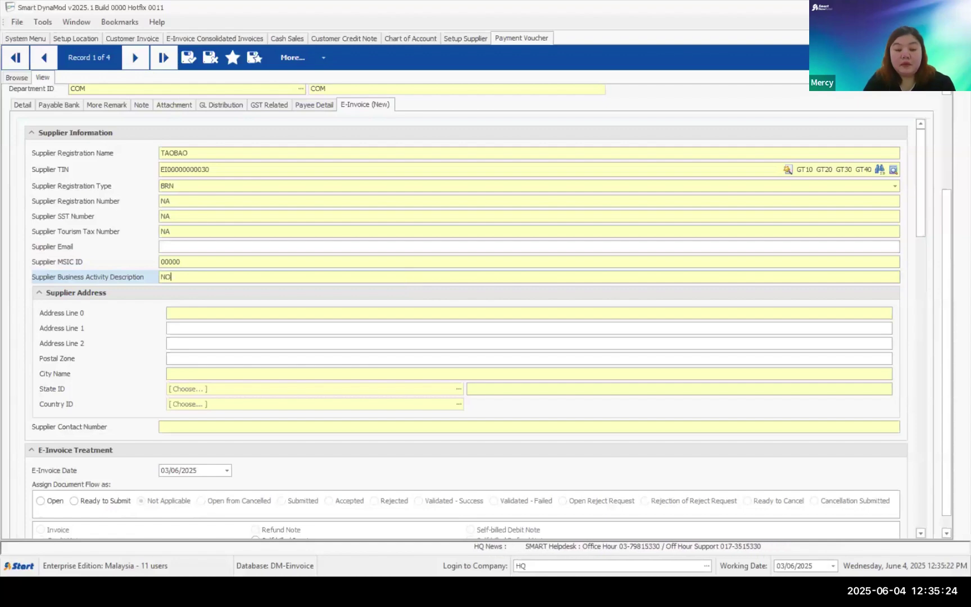
text(T APPLICABLE)
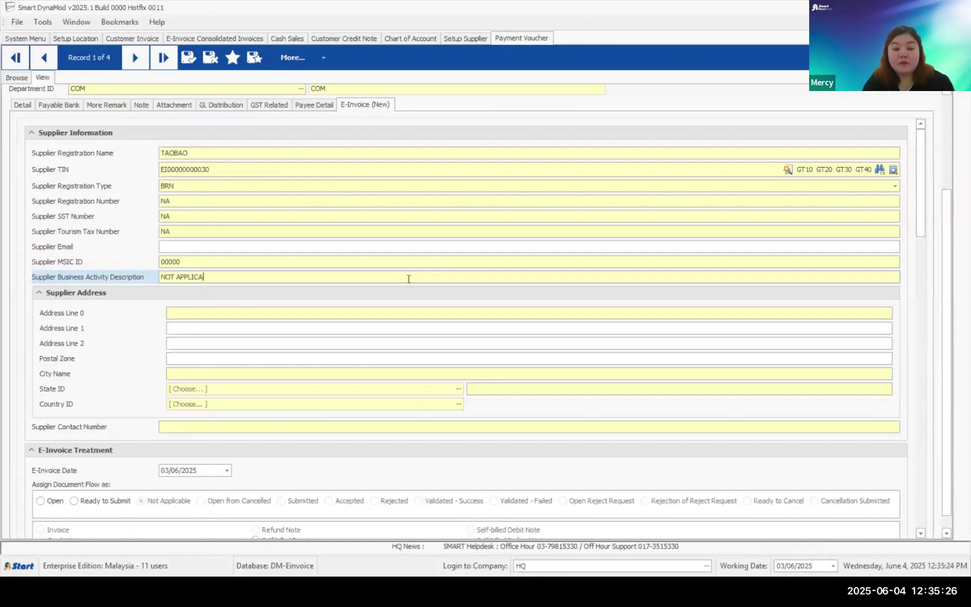
click(362, 313)
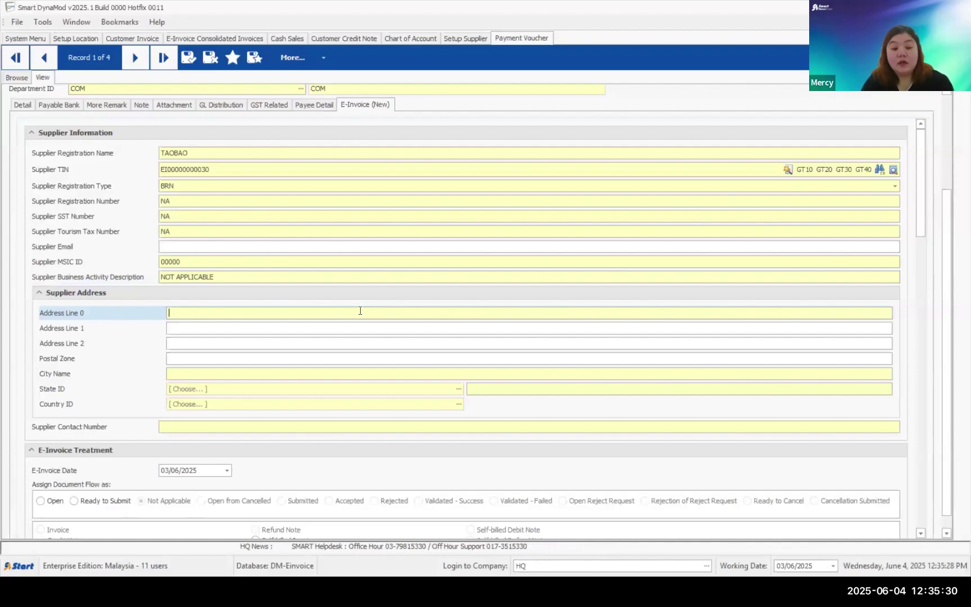
- Enter the supplier address CHINA with postal zone 00000
text(CHINA)
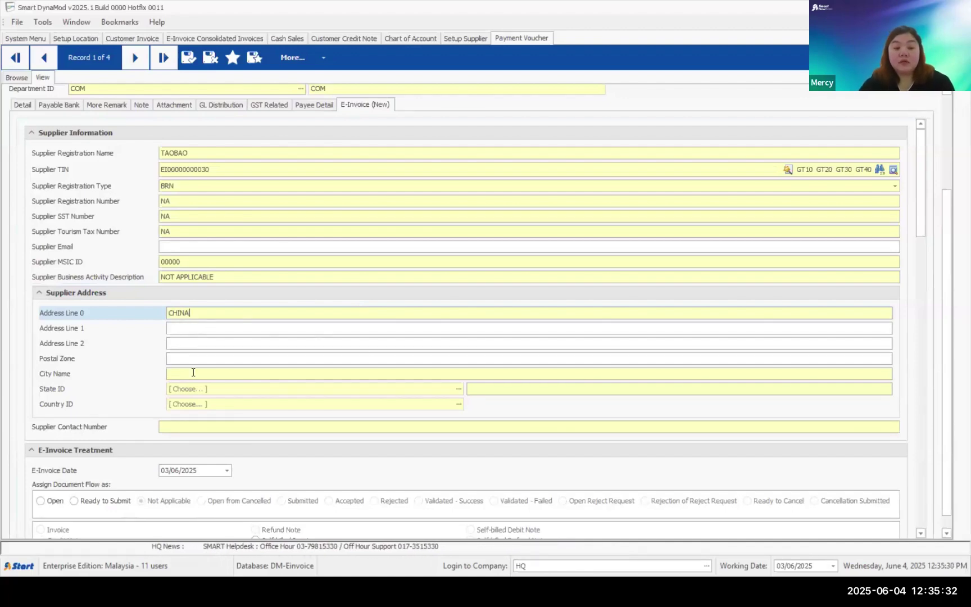
click(196, 372)
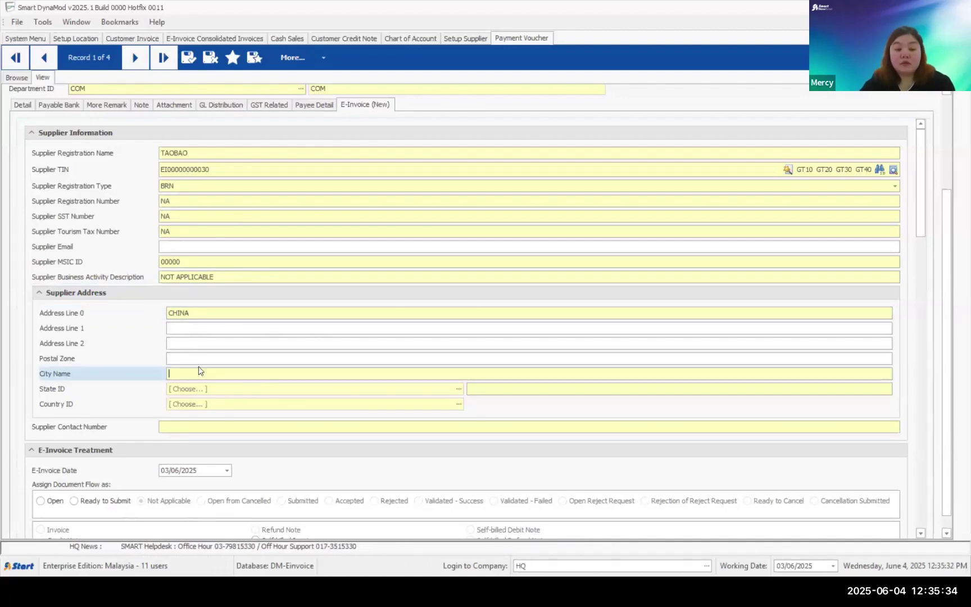
click(205, 359)
text(00000)
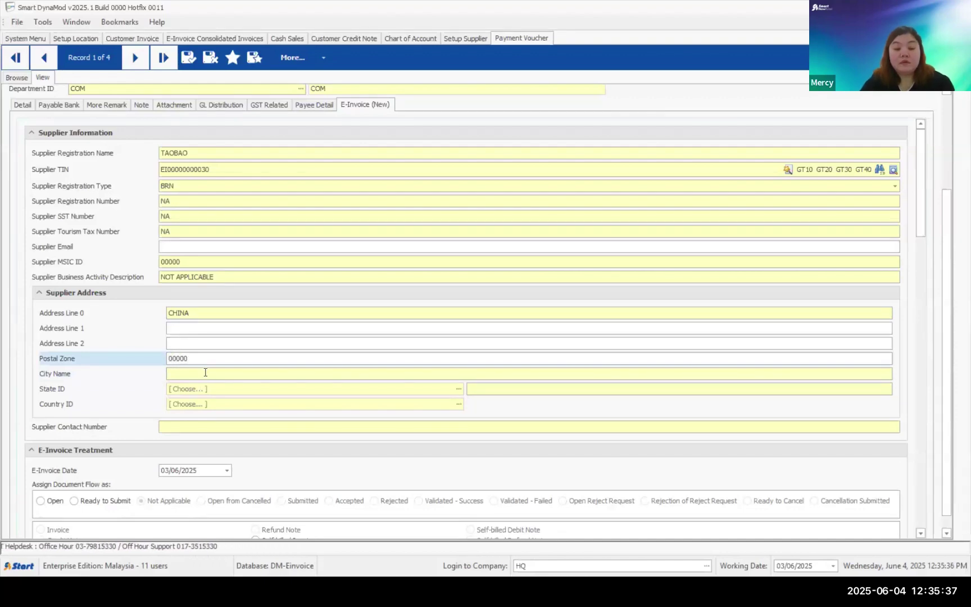
click(205, 372)
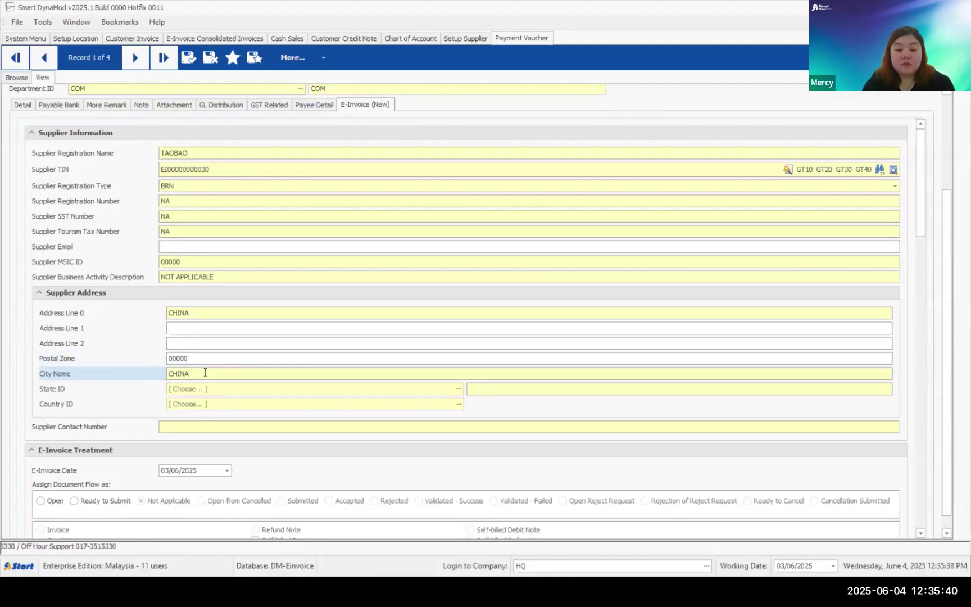
- Set the supplier's state to 17 Not Applicable and country to CHN
click(458, 389)
scroll(422, 392, down, 3)
click(418, 384)
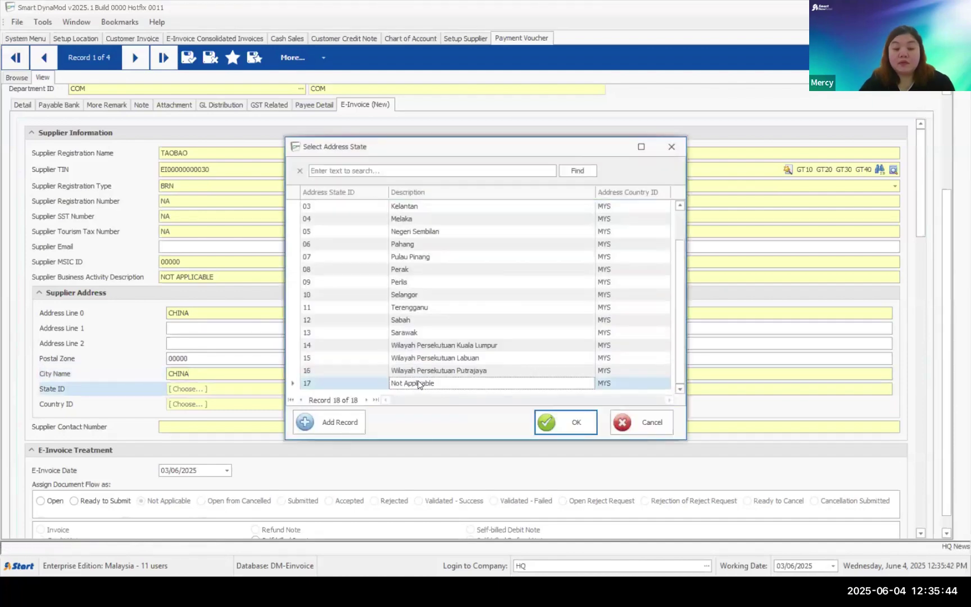
double_click(419, 383)
click(449, 405)
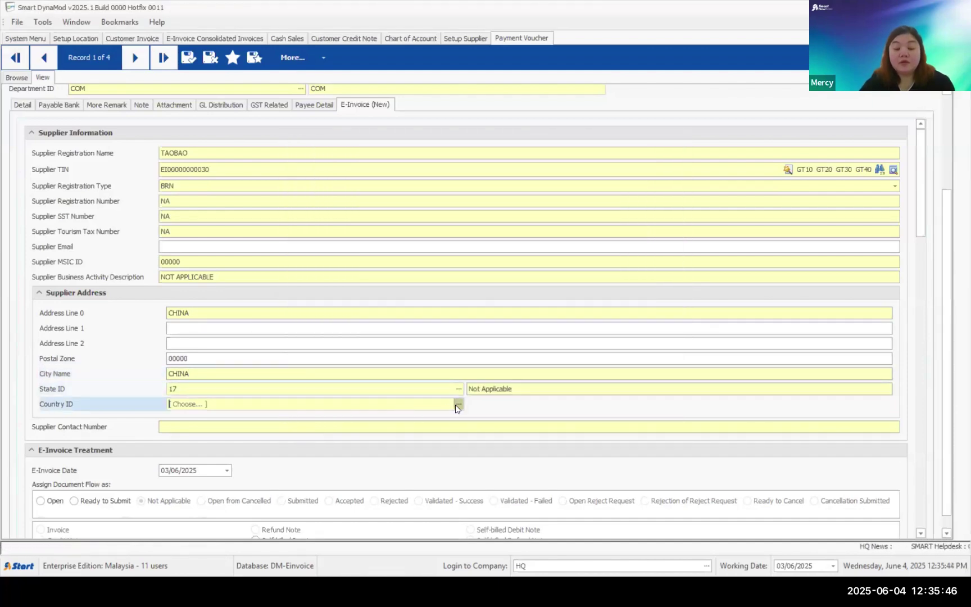
click(458, 404)
text(C)
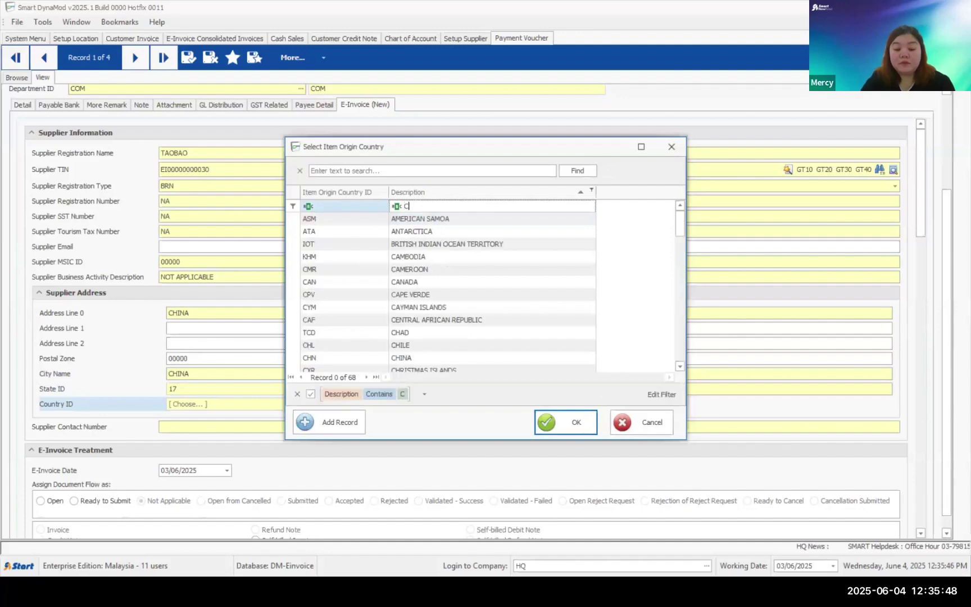
text(HIN)
double_click(408, 219)
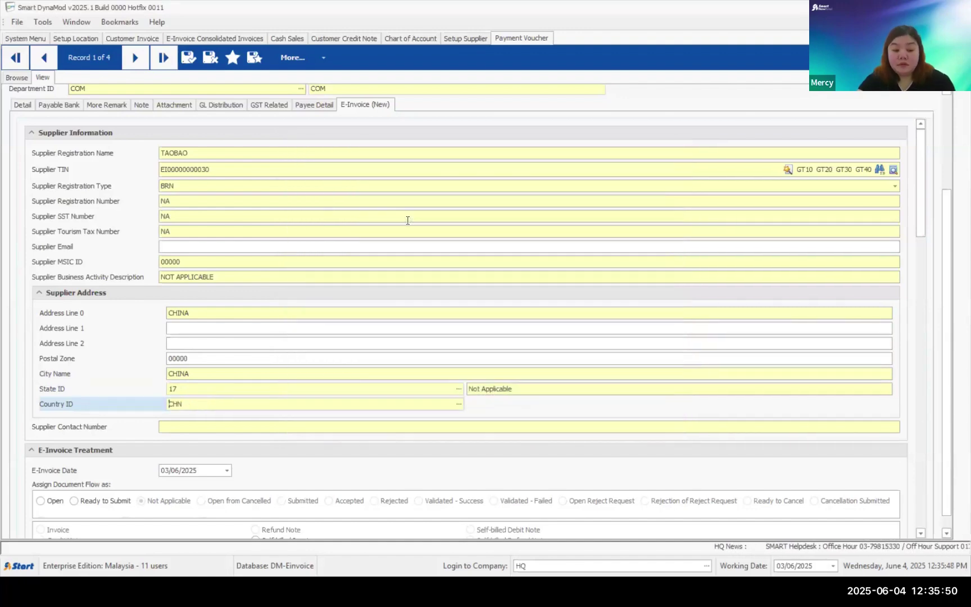
- Enter the supplier's contact number
click(304, 426)
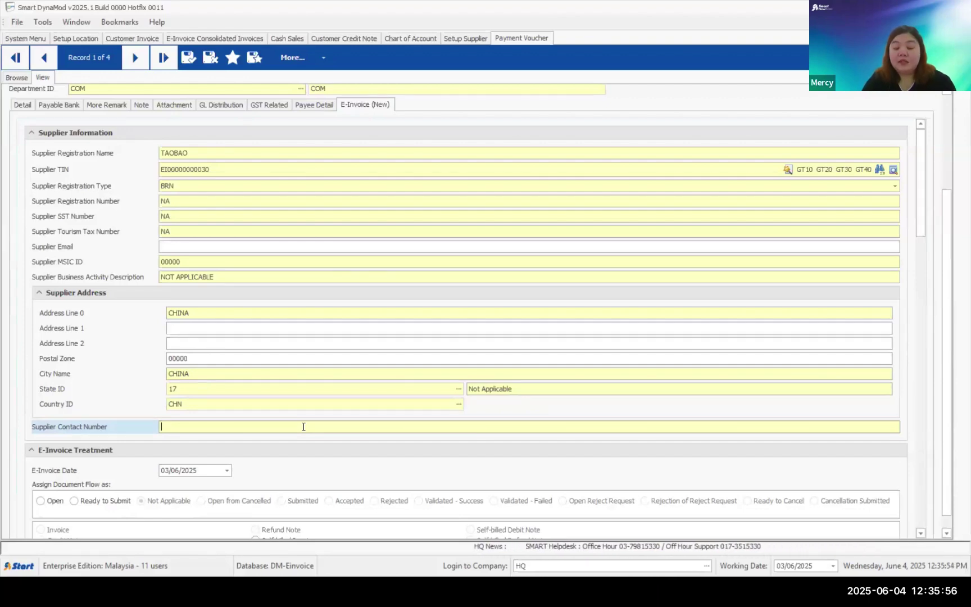
text(01)
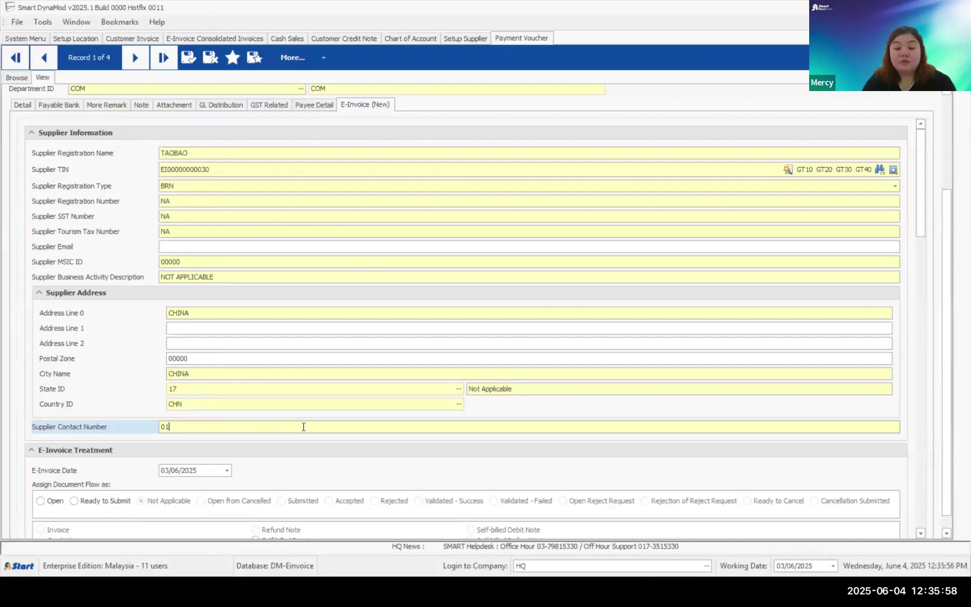
text(1)
key(BackSpace)
key(BackSpace)
key(BackSpace)
text(1)
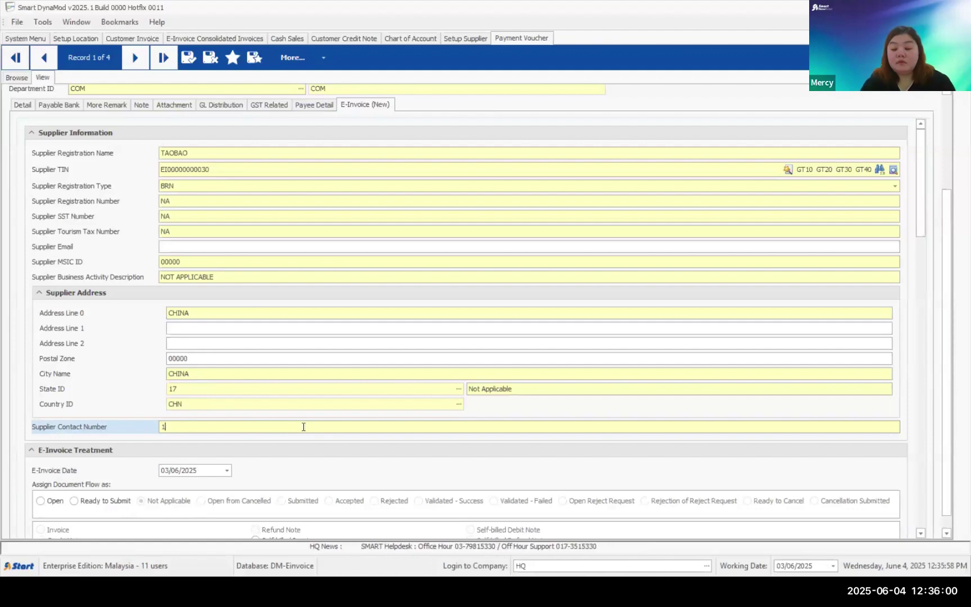
text(234567890)
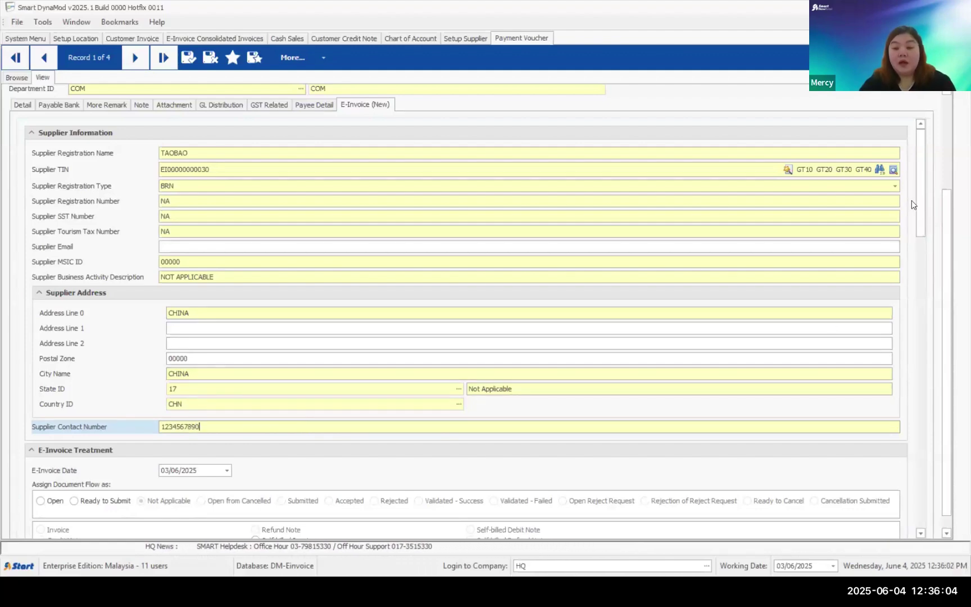
- Mark the voucher as a Self-billed Invoice and save it as PAY00004
scroll(929, 258, down, 5)
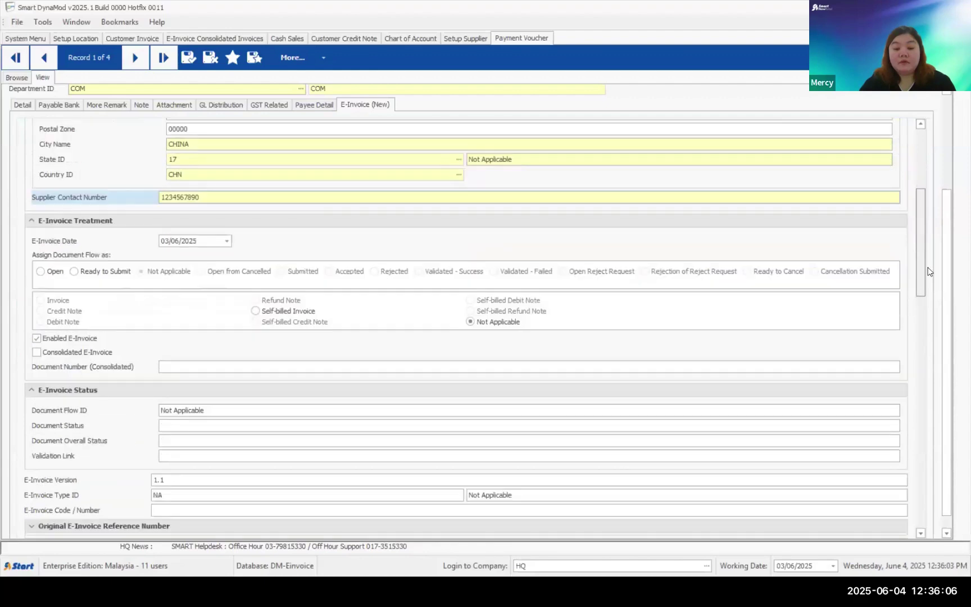
scroll(928, 271, down, 1)
click(255, 299)
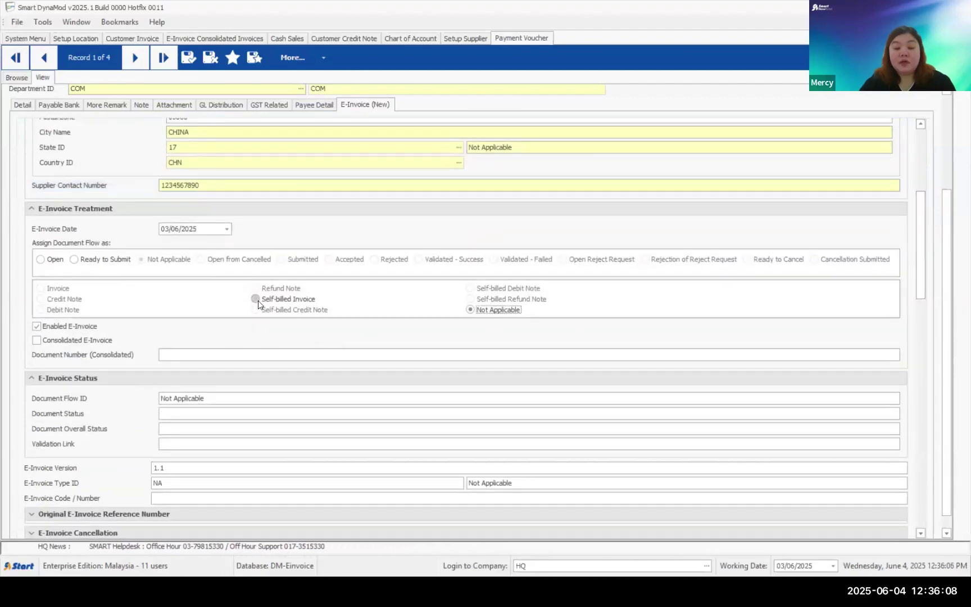
click(256, 299)
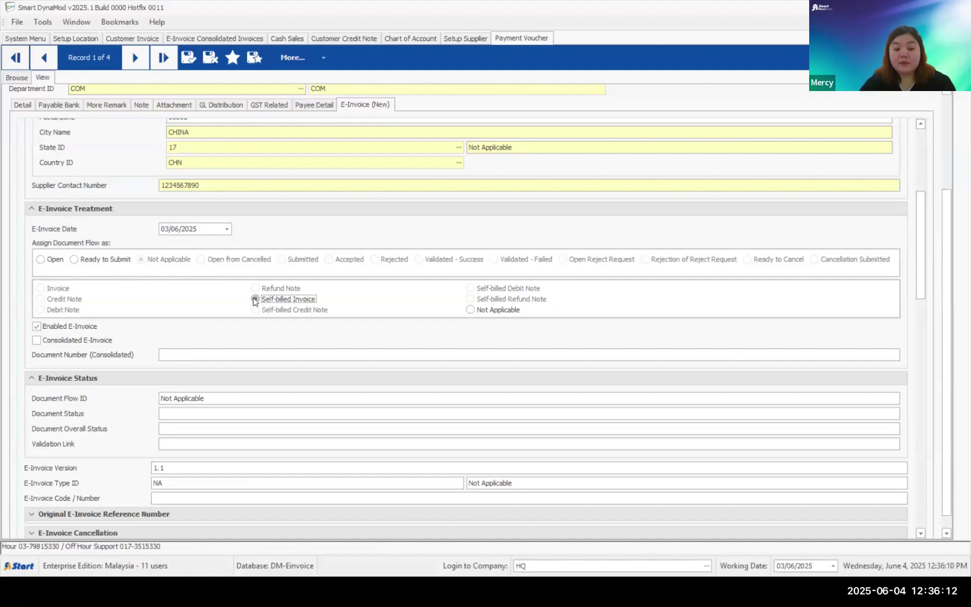
click(185, 58)
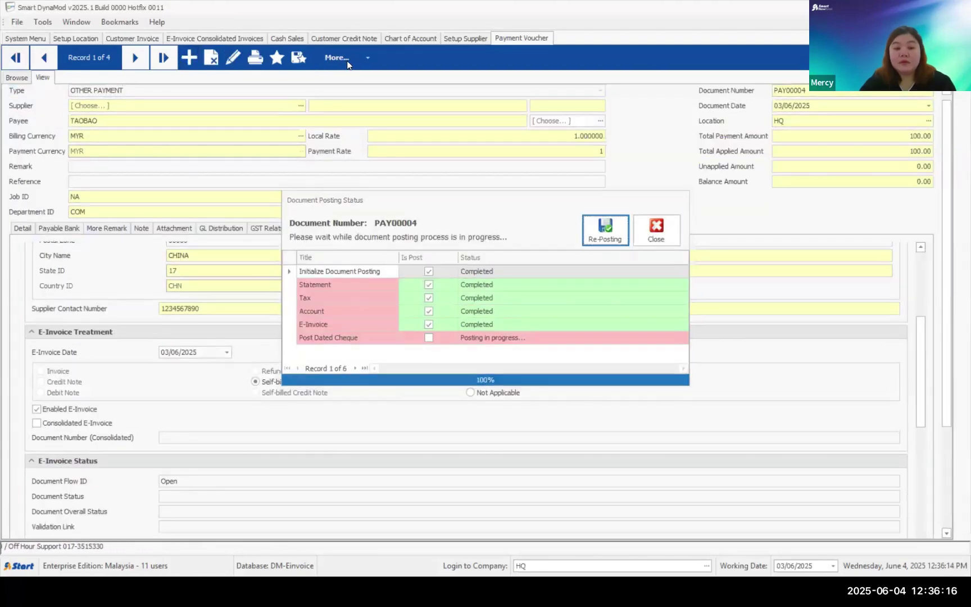
- Submit the voucher's e-invoice for validation, review the preview, then close it
click(337, 58)
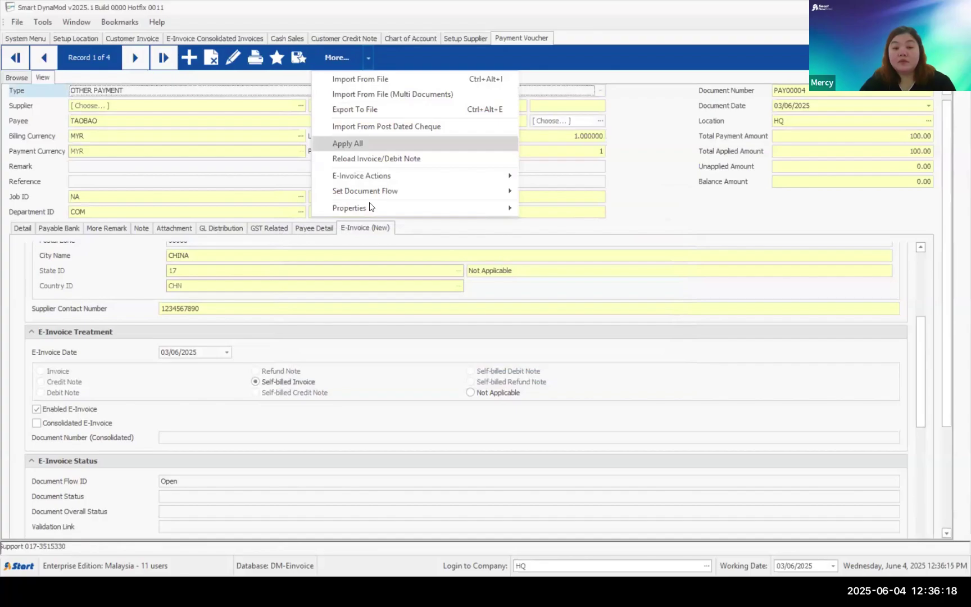
mouse_move(427, 176)
click(559, 177)
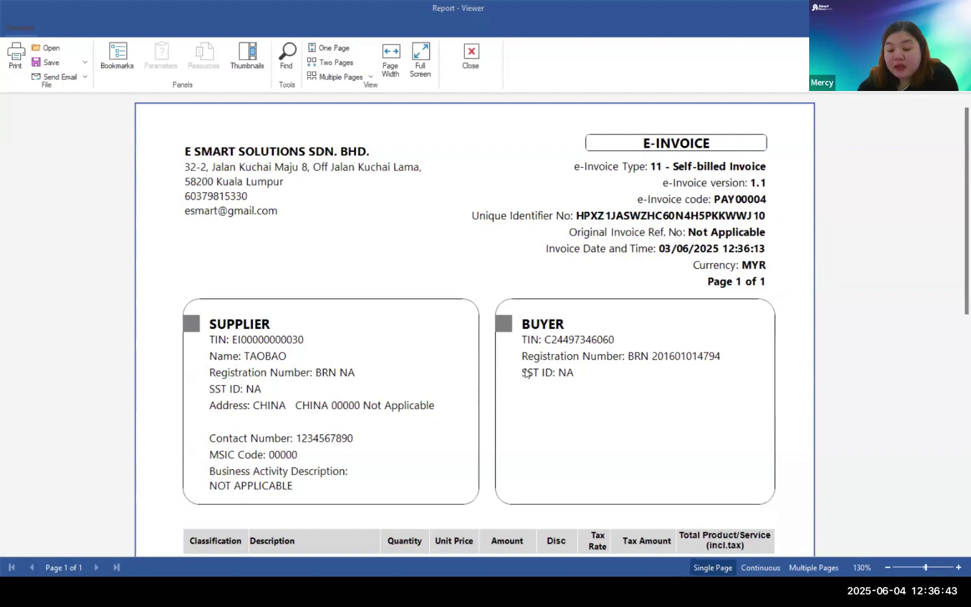
scroll(526, 372, down, 3)
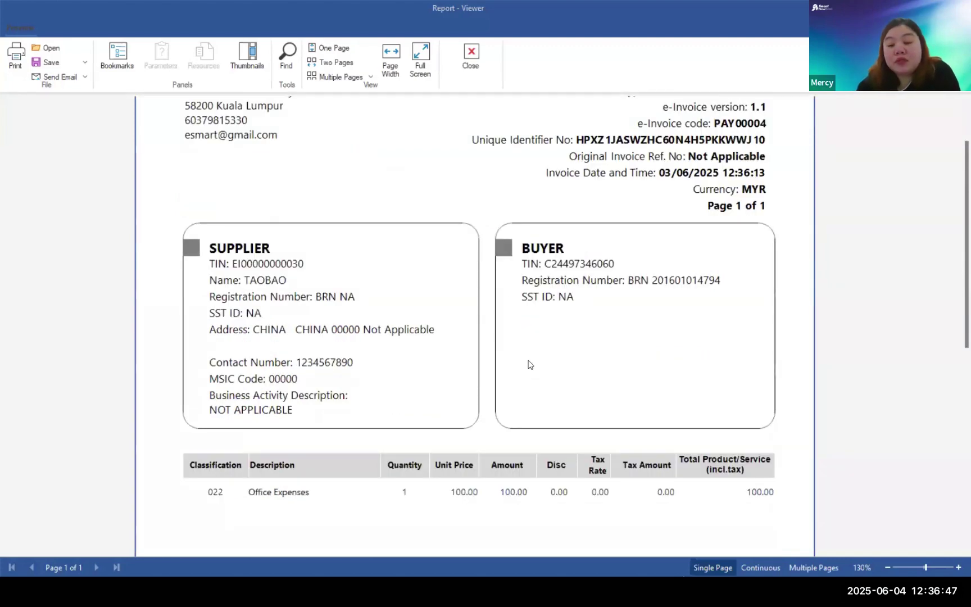
click(496, 60)
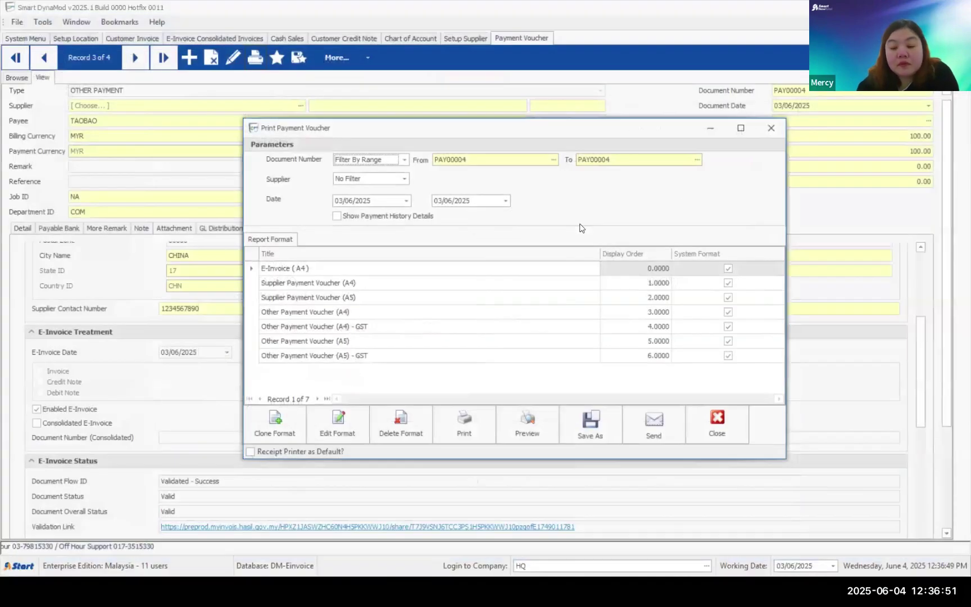
key(Escape)
scroll(182, 274, up, 5)
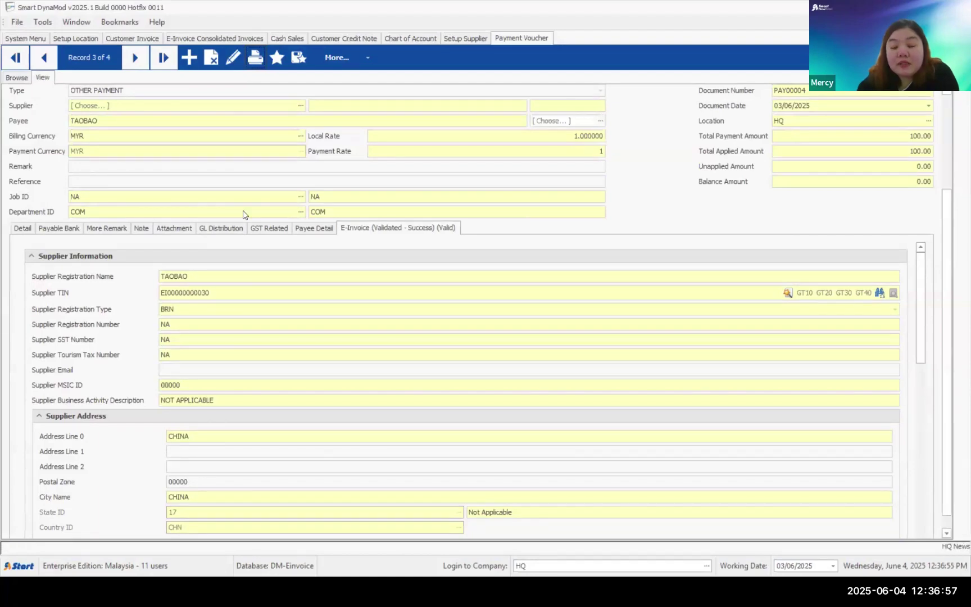
scroll(304, 259, down, 3)
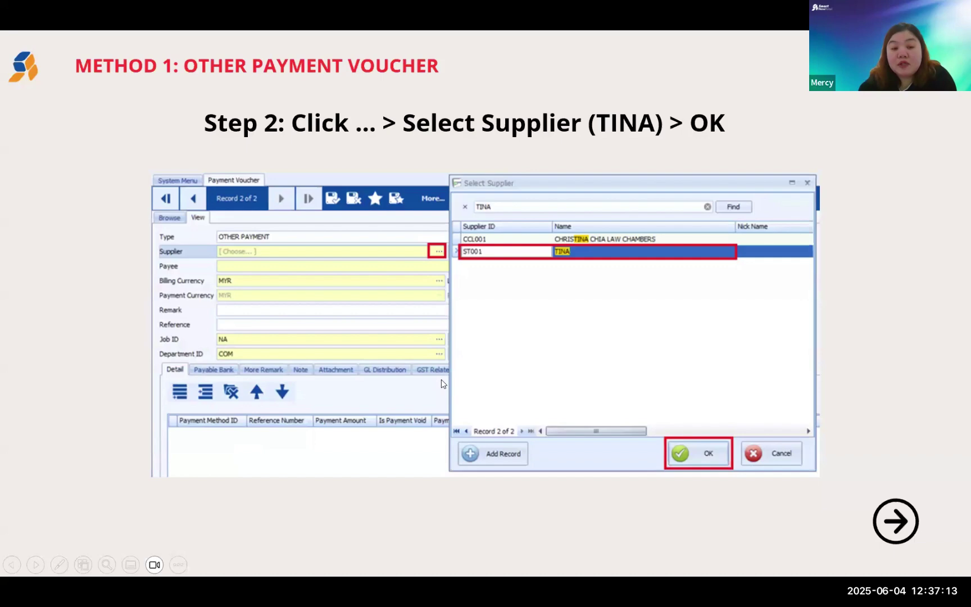
- Step through the method 1 and self-billed e-invoice slides to reach Illustration 17 on tenant rent and utility bills
key(Right)
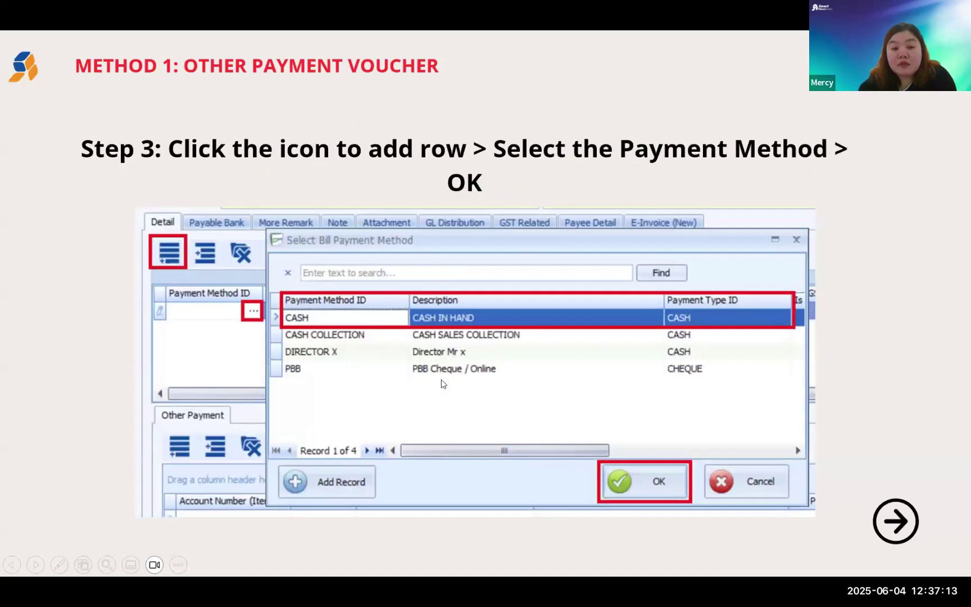
key(Right)
key(Right)
key(Right)
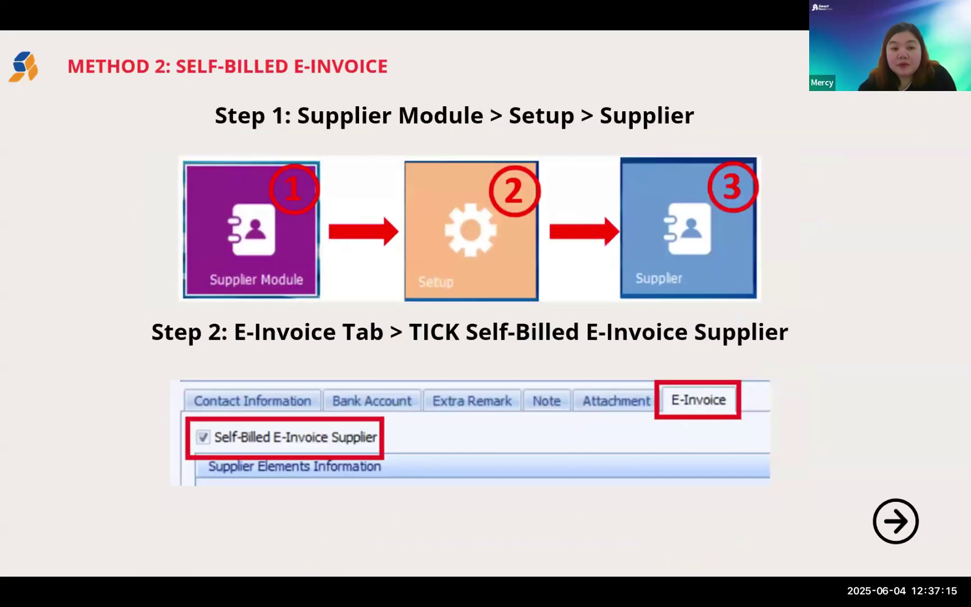
key(Right)
key(Right)
key(Right)
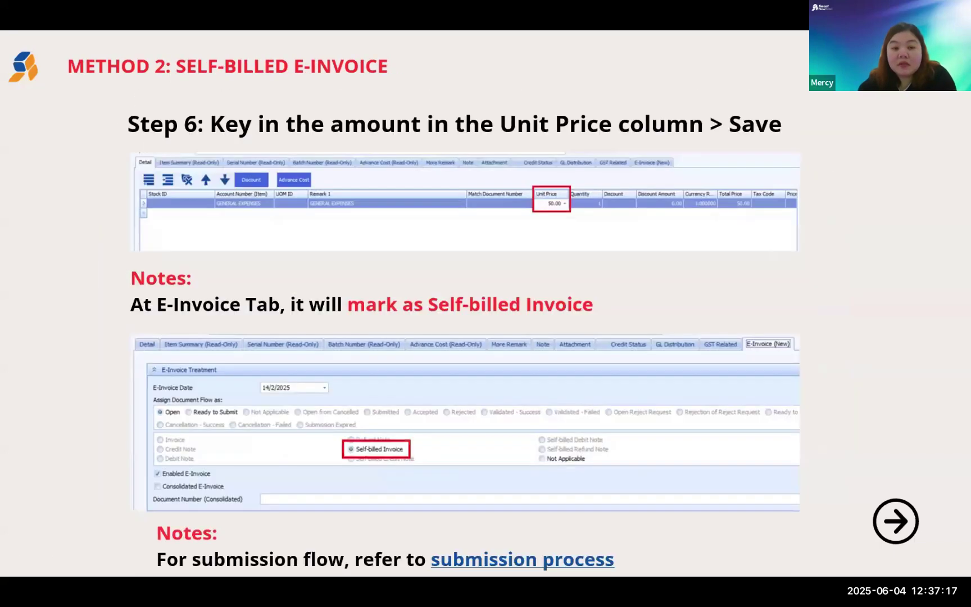
key(Right)
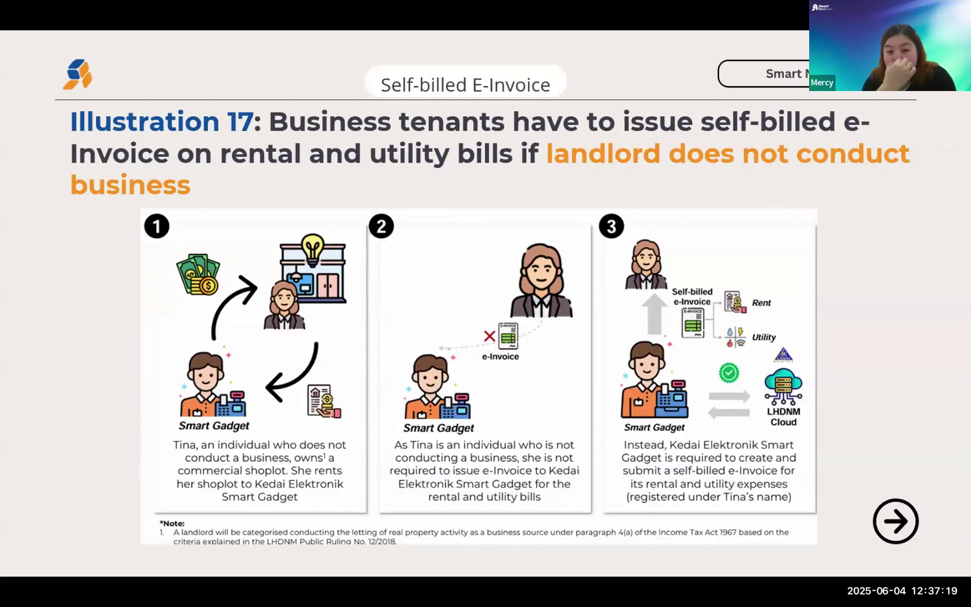